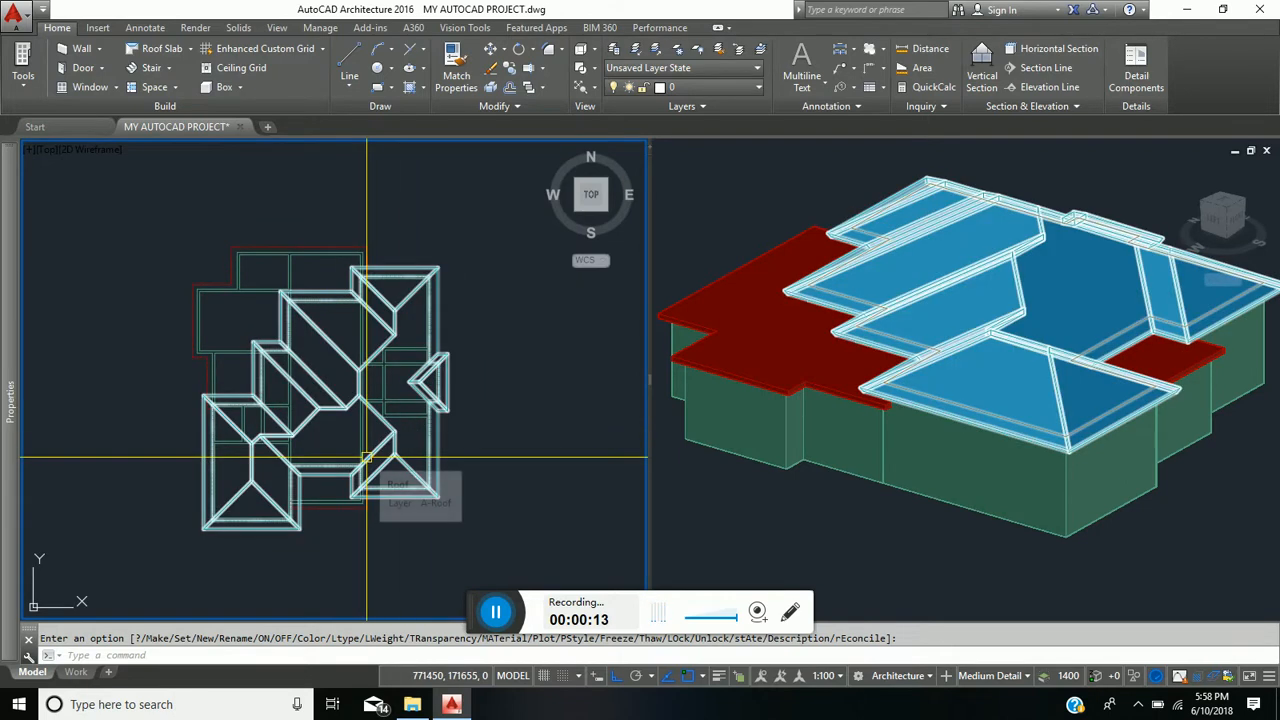
# Step: Turn off the A-Roof and A-Roof-Slab layers so that only the walls are displayed
pyautogui.moveTo(360, 456); pyautogui.dragTo(394, 463, button='middle')
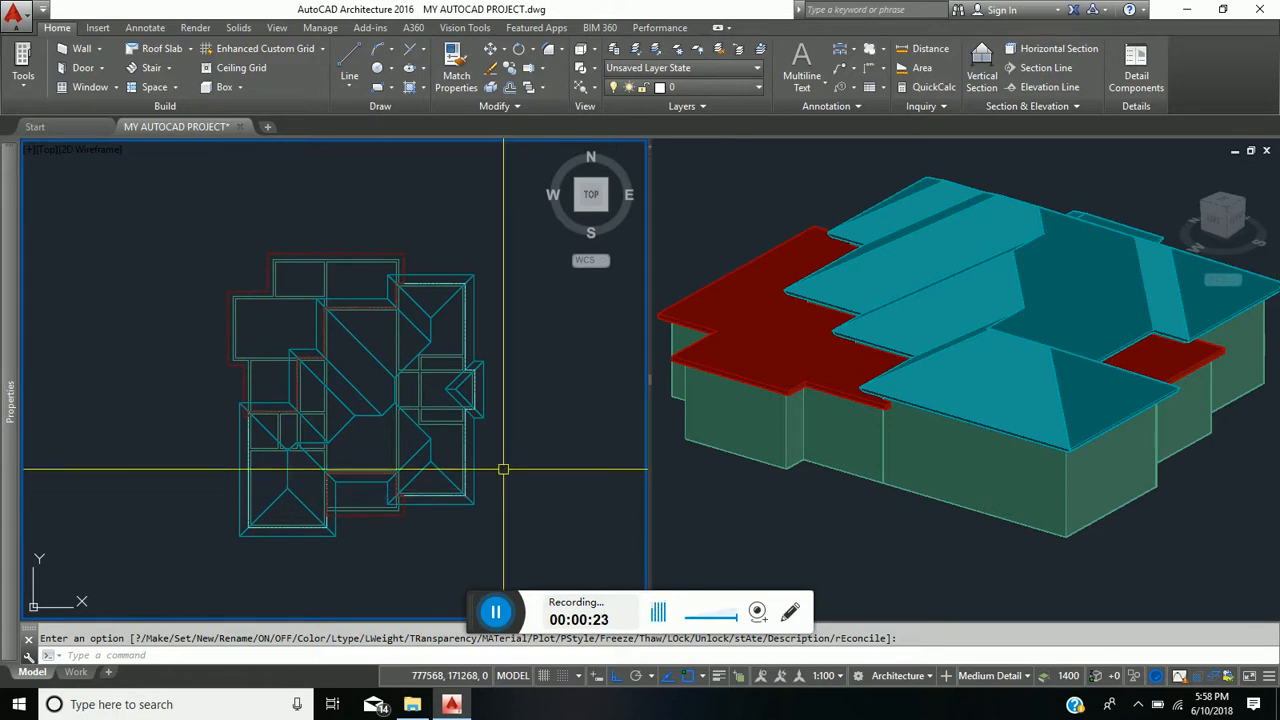
pyautogui.click(403, 389)
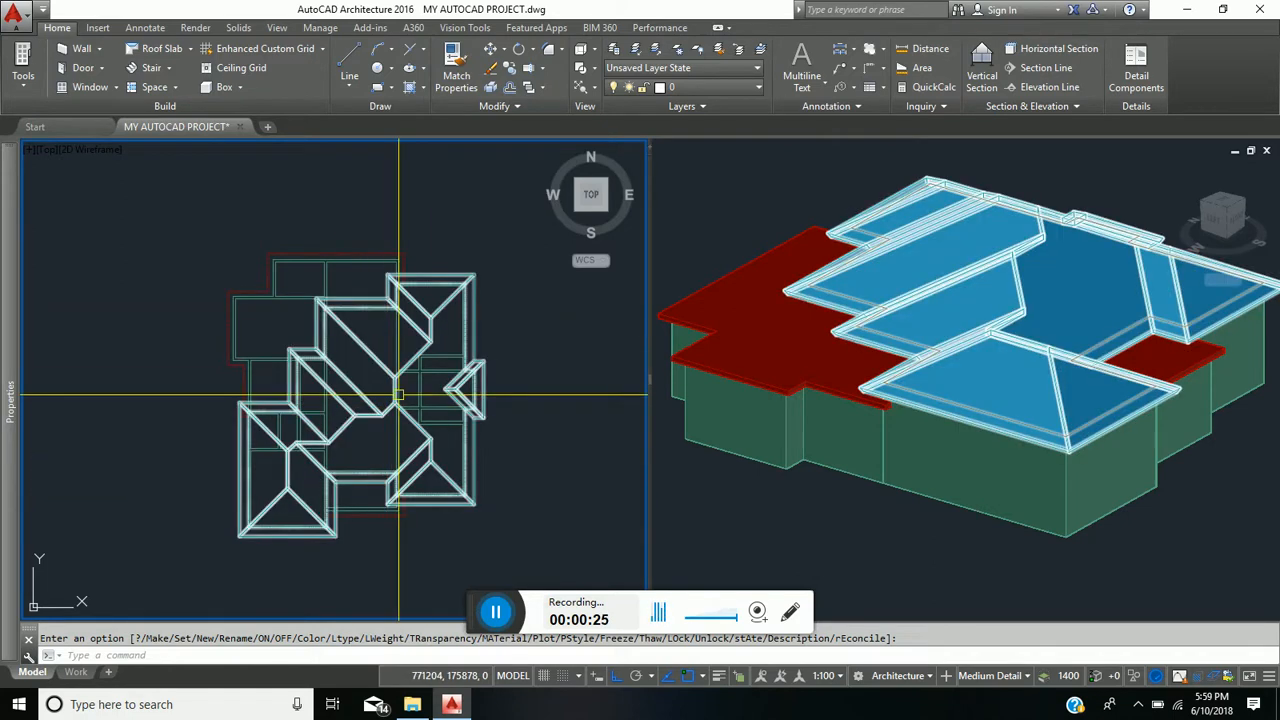
pyautogui.press('Escape')
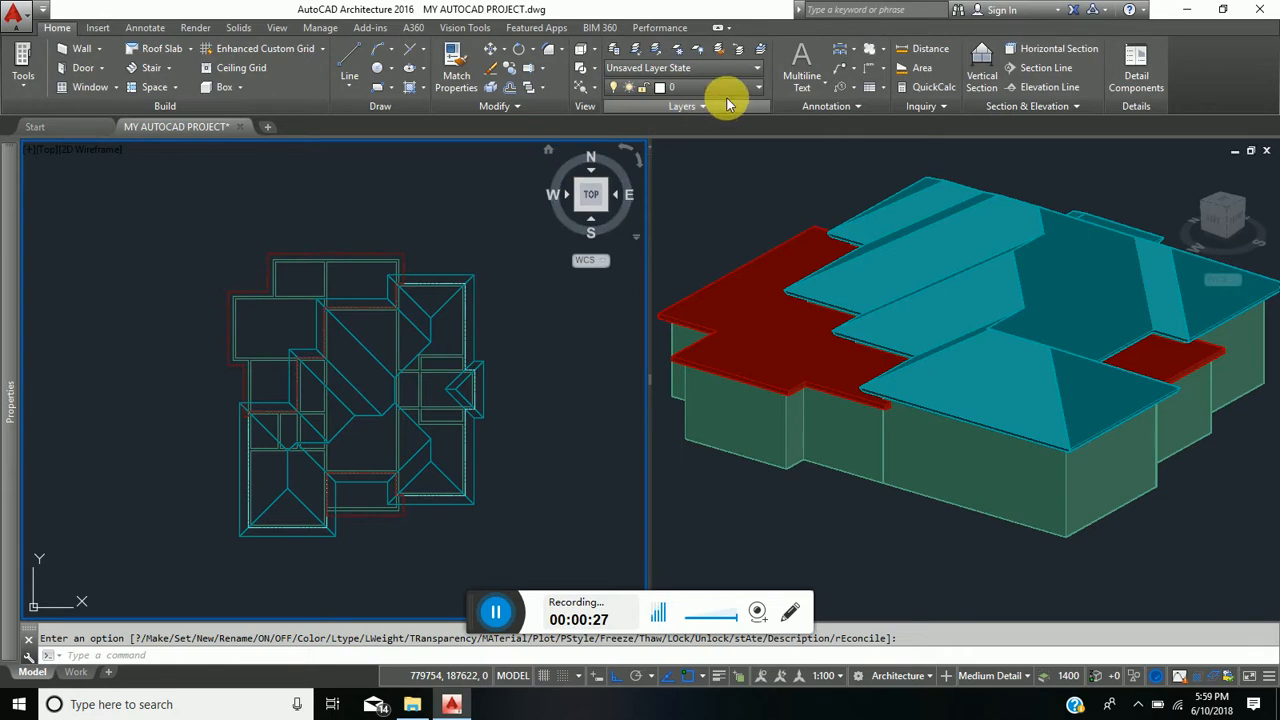
pyautogui.click(759, 87)
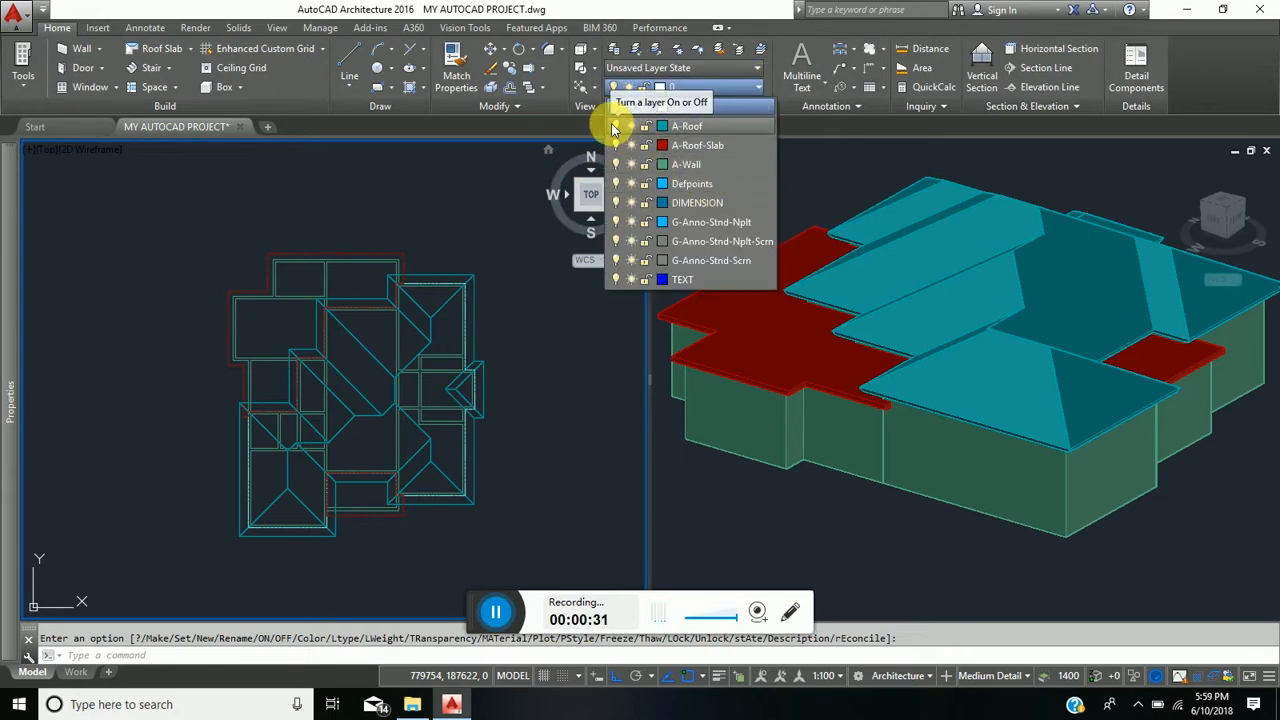
pyautogui.click(615, 126)
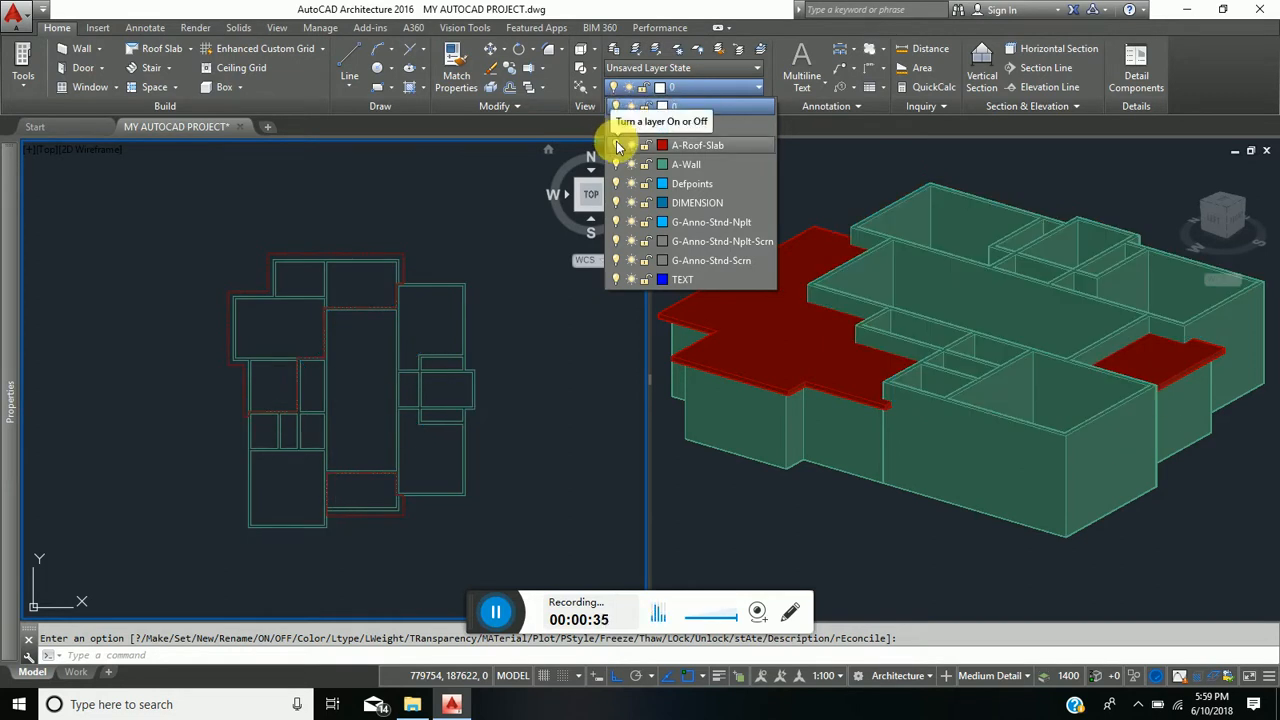
pyautogui.click(615, 145)
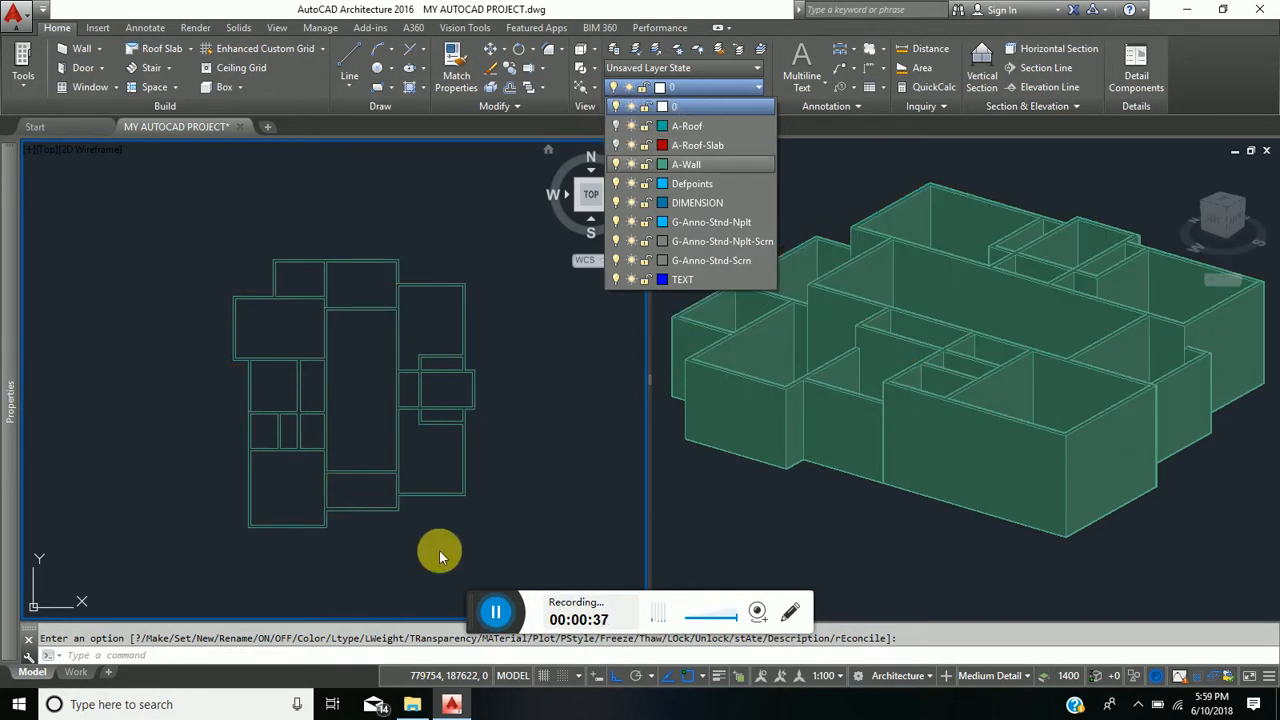
pyautogui.click(520, 486)
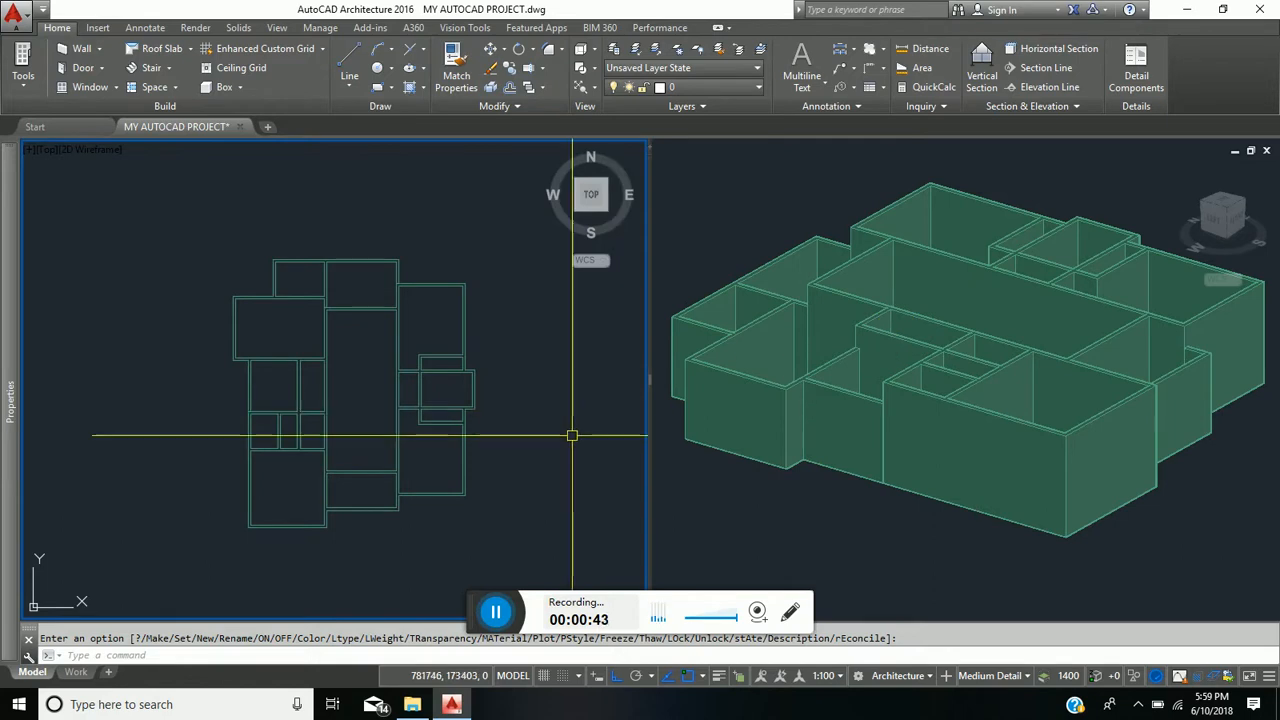
# Step: Copy all walls of the floor plan horizontally to the west, clear of the original plan
pyautogui.click(508, 70)
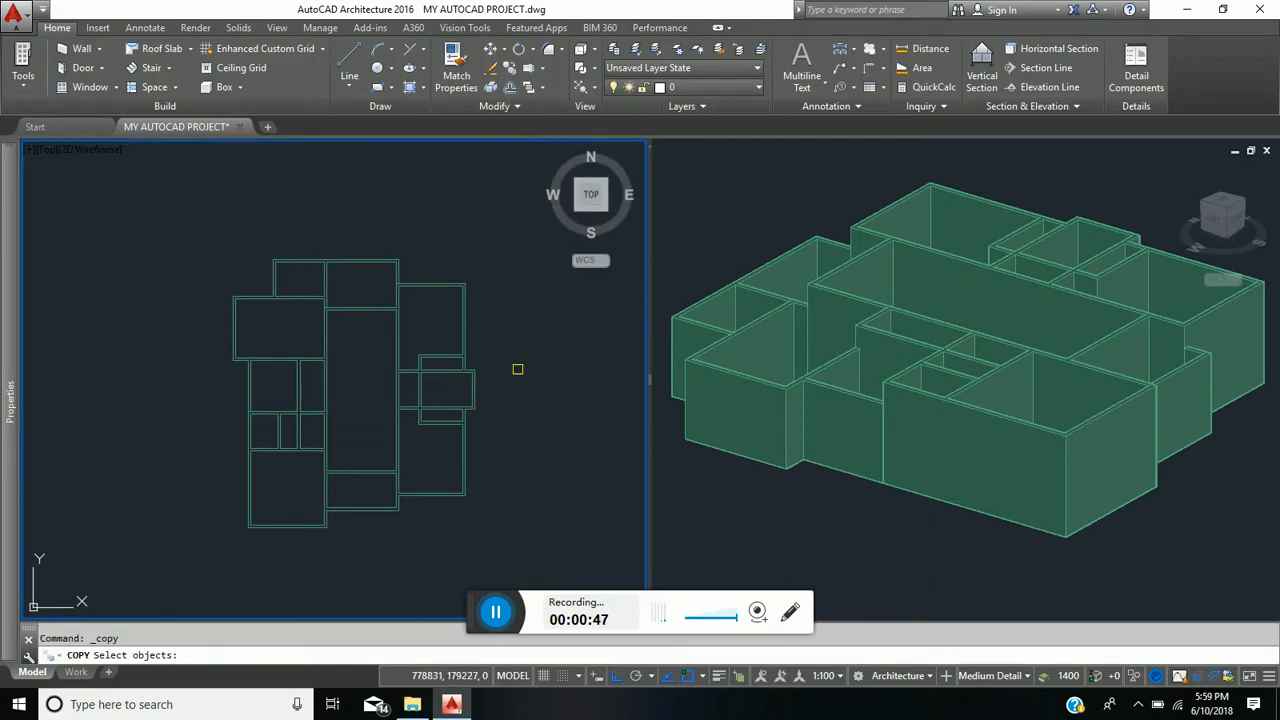
pyautogui.click(486, 550)
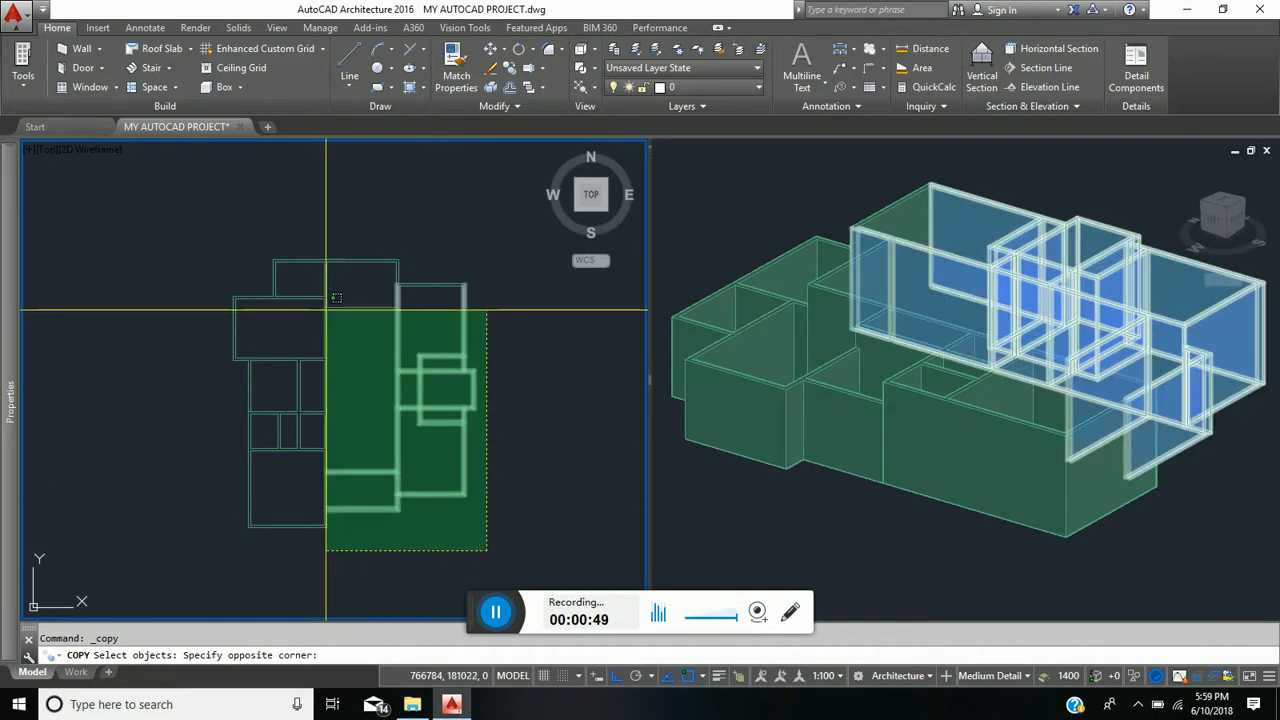
pyautogui.click(155, 197)
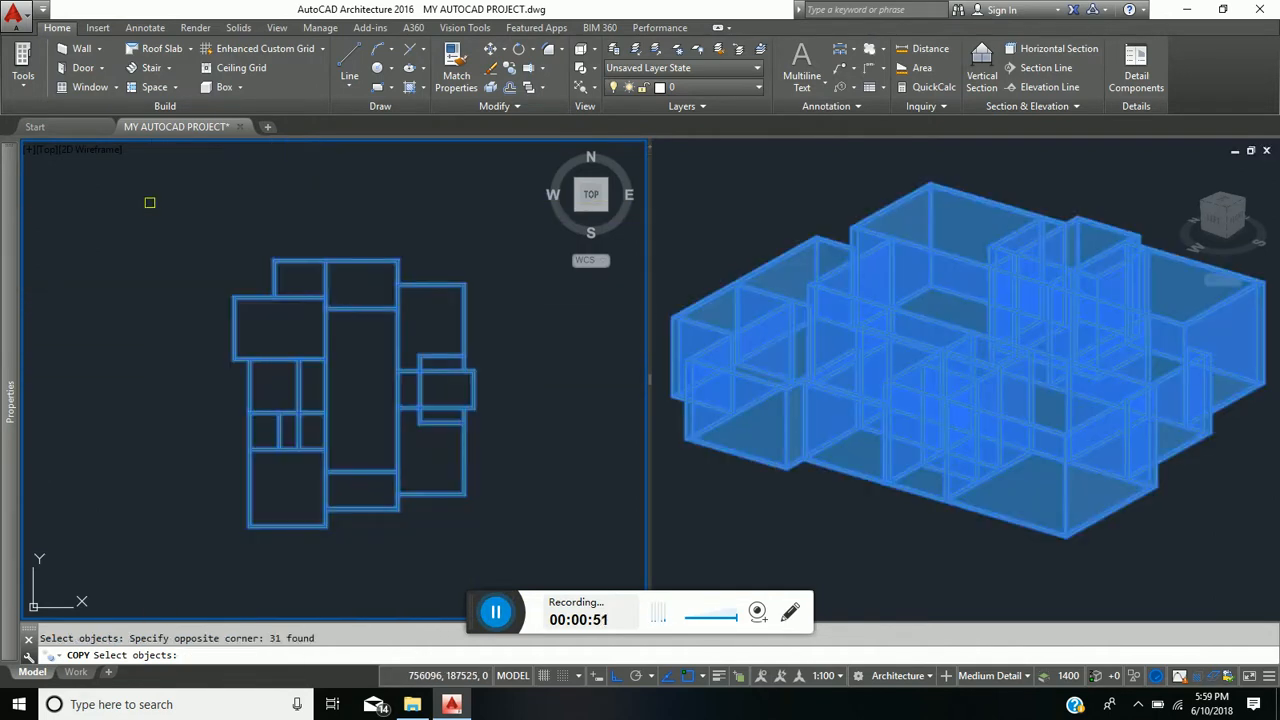
pyautogui.press('Return')
pyautogui.click(333, 195)
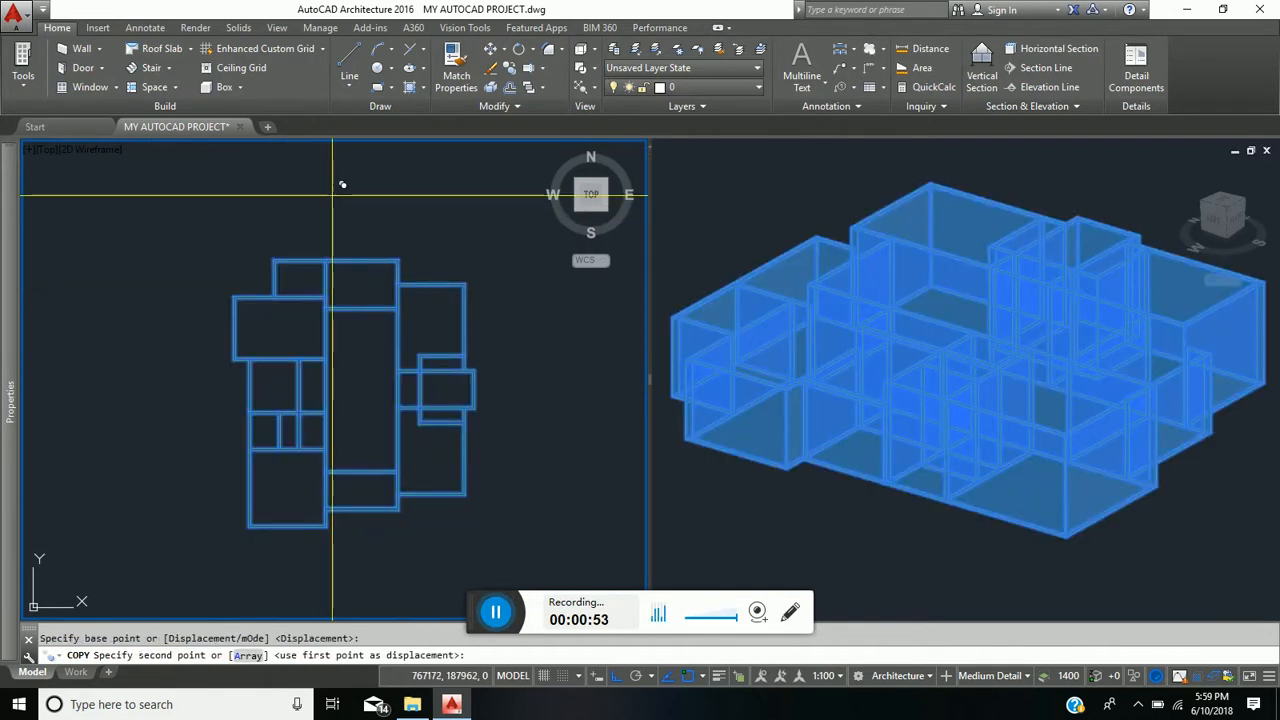
pyautogui.scroll(-3, 276, 206)
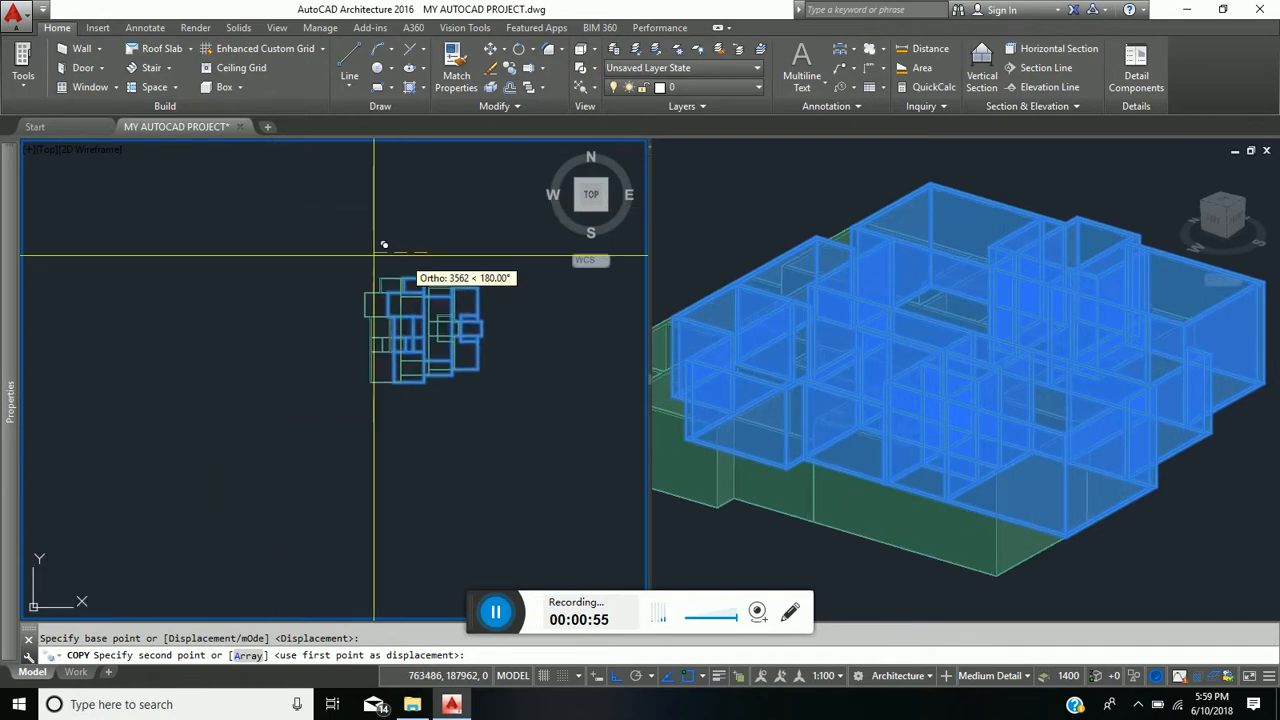
pyautogui.click(279, 240)
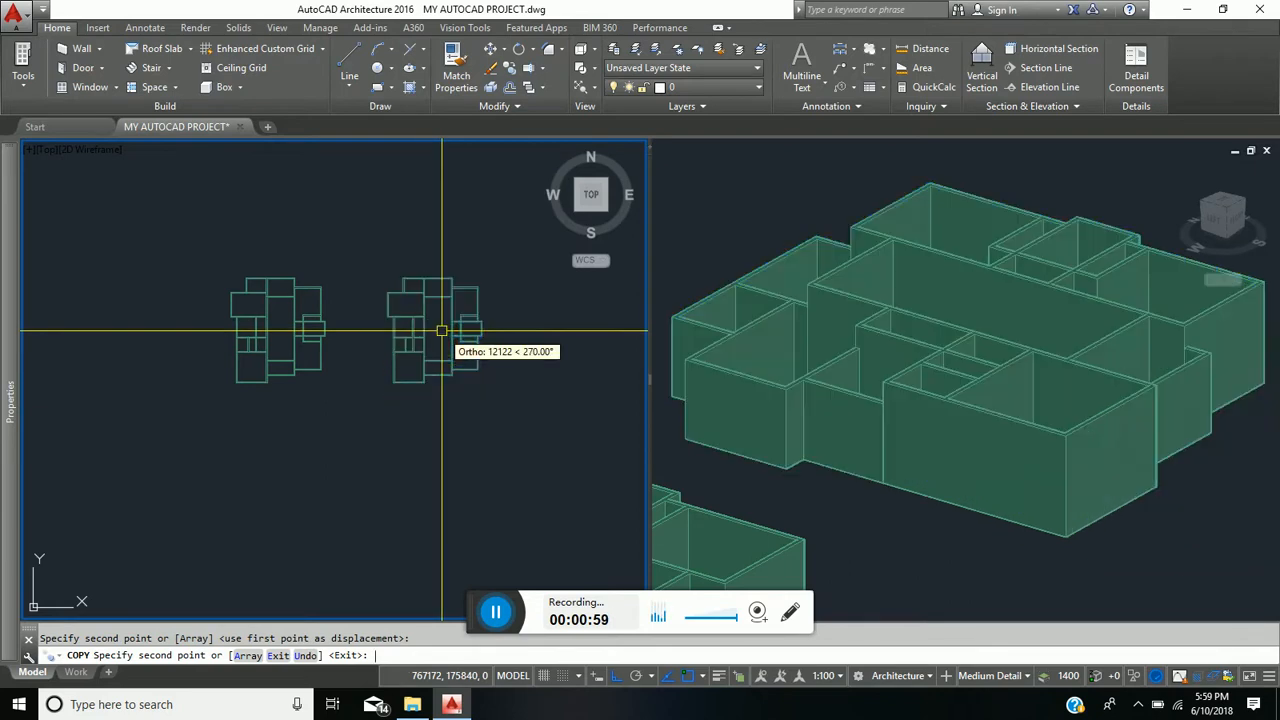
pyautogui.press('Return')
pyautogui.moveTo(530, 417); pyautogui.dragTo(490, 469, button='middle')
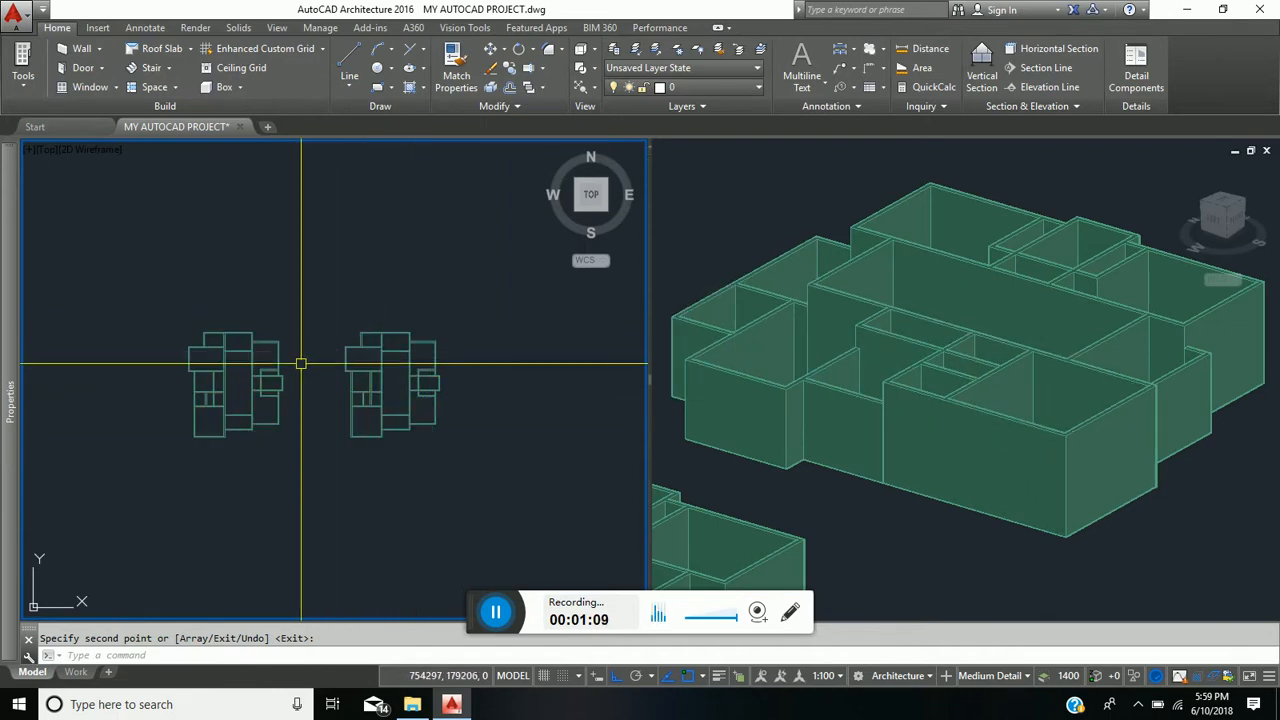
# Step: Turn the A-Roof and A-Roof-Slab layers on to compare the two plans, and turn both off again
pyautogui.click(745, 87)
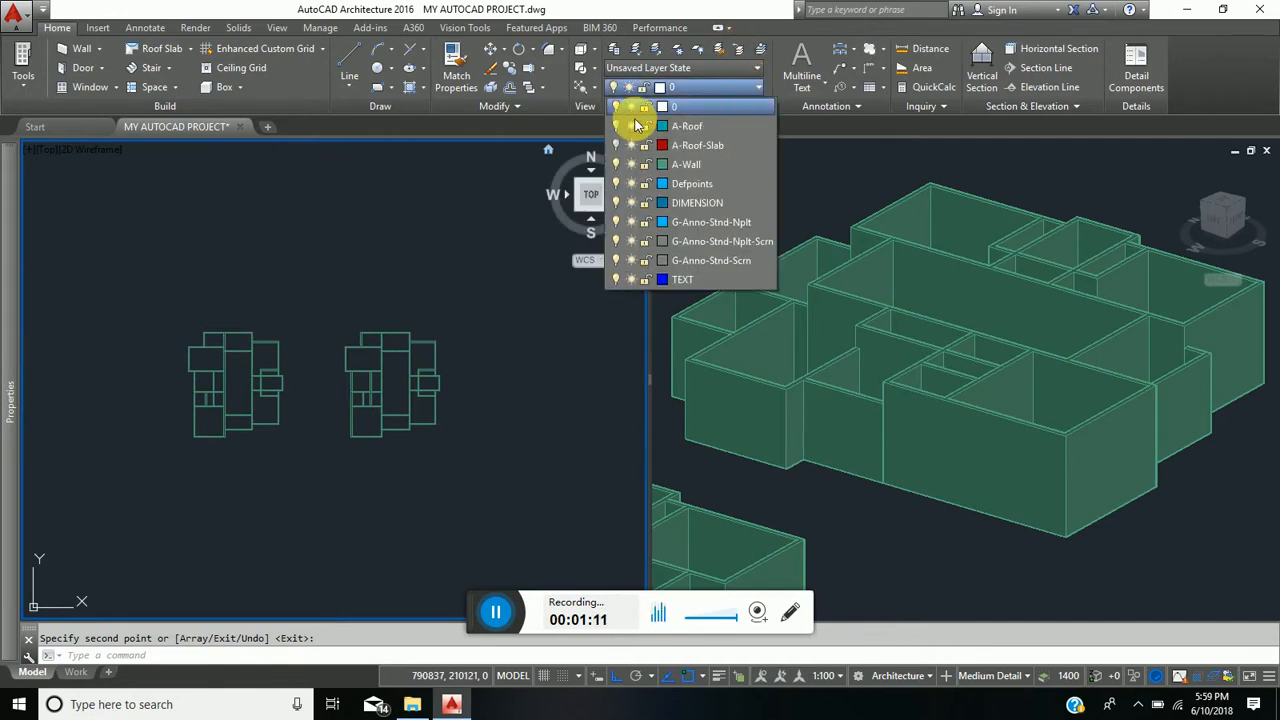
pyautogui.click(615, 126)
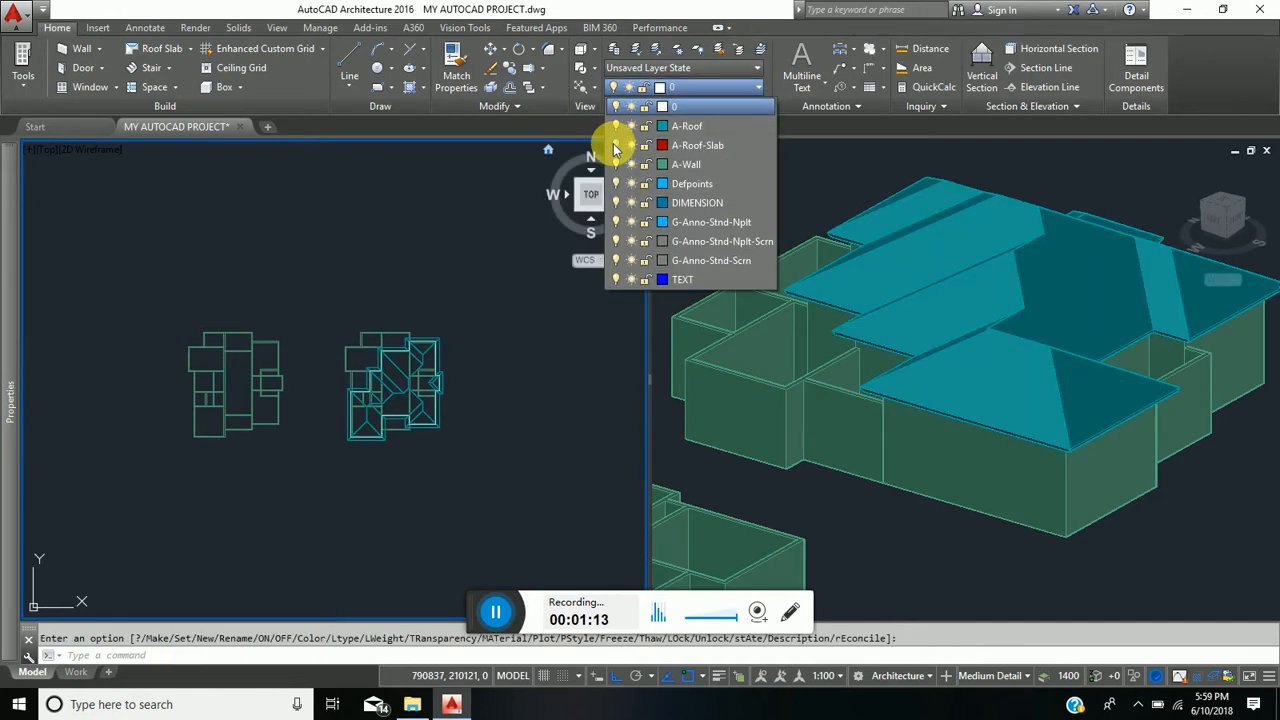
pyautogui.click(615, 145)
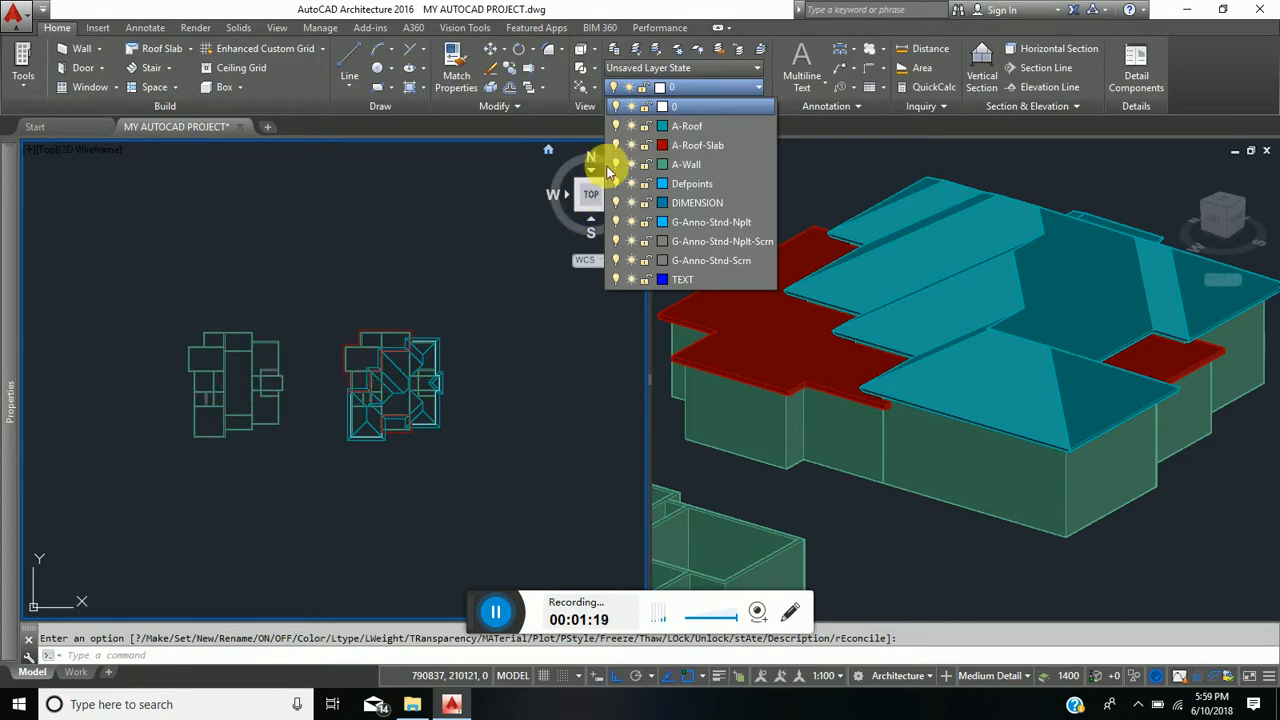
pyautogui.click(615, 126)
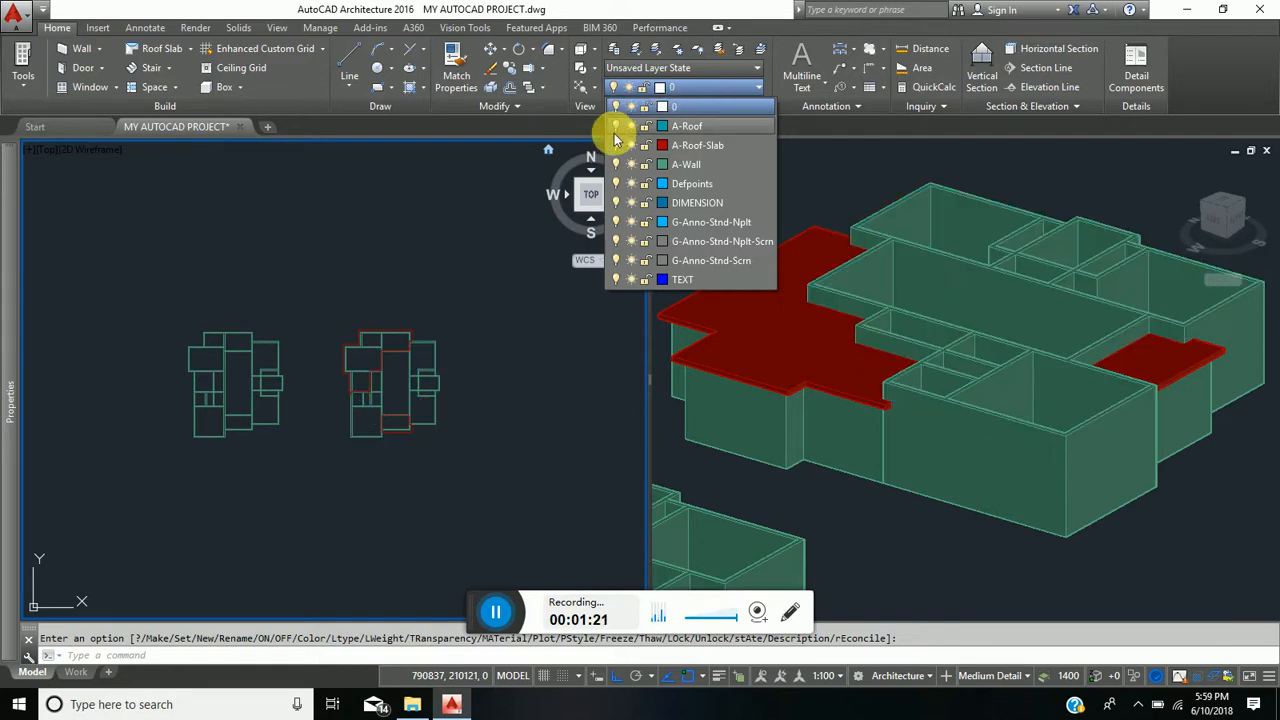
pyautogui.click(615, 146)
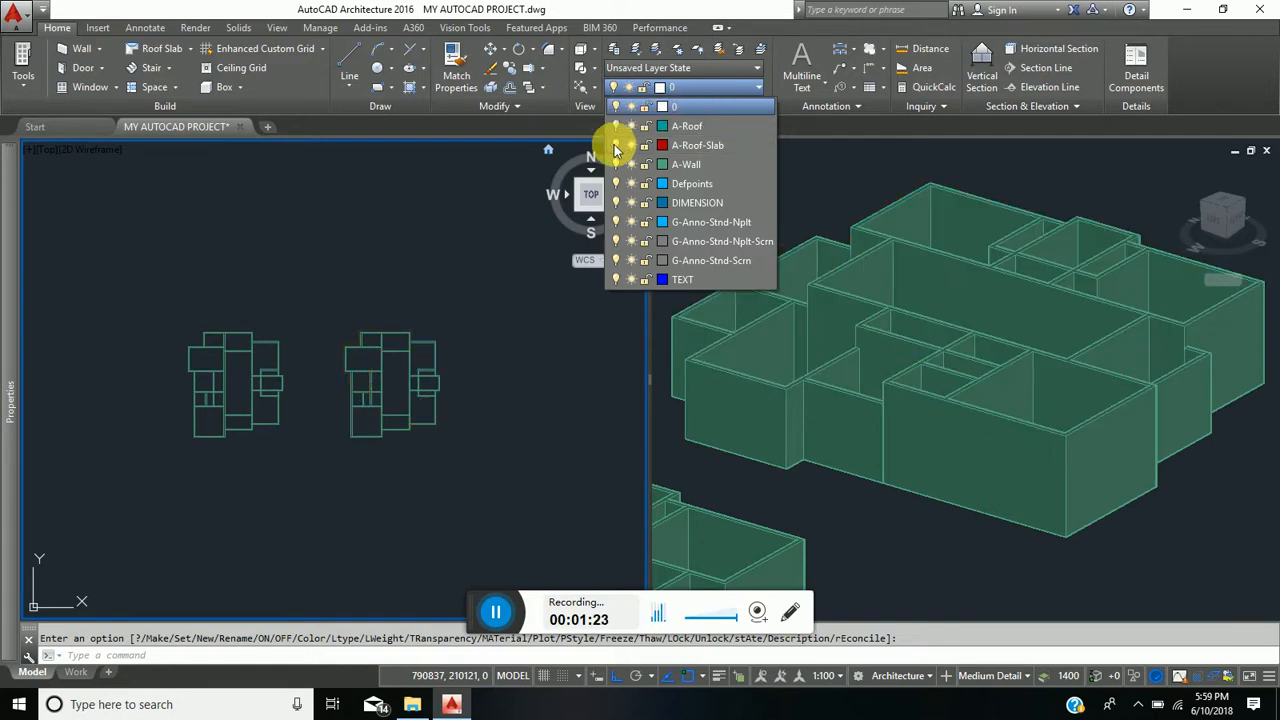
pyautogui.click(418, 432)
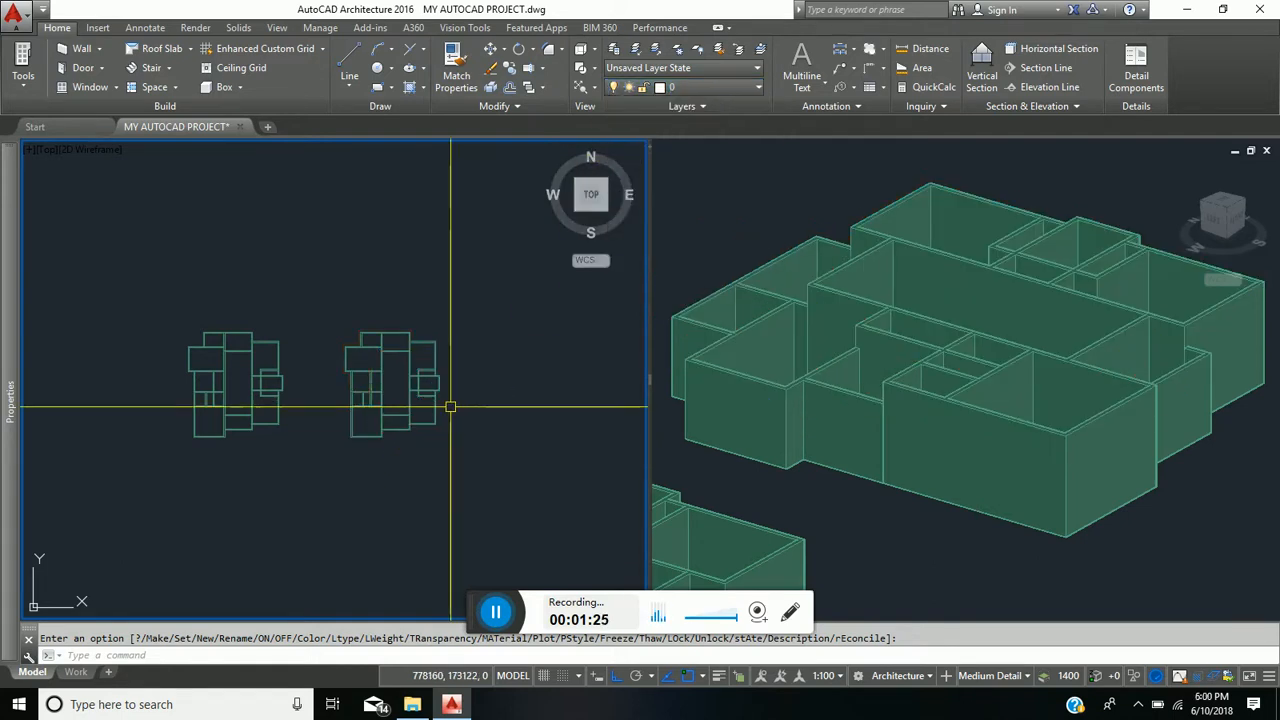
# Step: Open the Design Tool Catalog - Metric in the Content Browser
pyautogui.scroll(4, 400, 380)
pyautogui.moveTo(466, 443); pyautogui.dragTo(401, 418, button='middle')
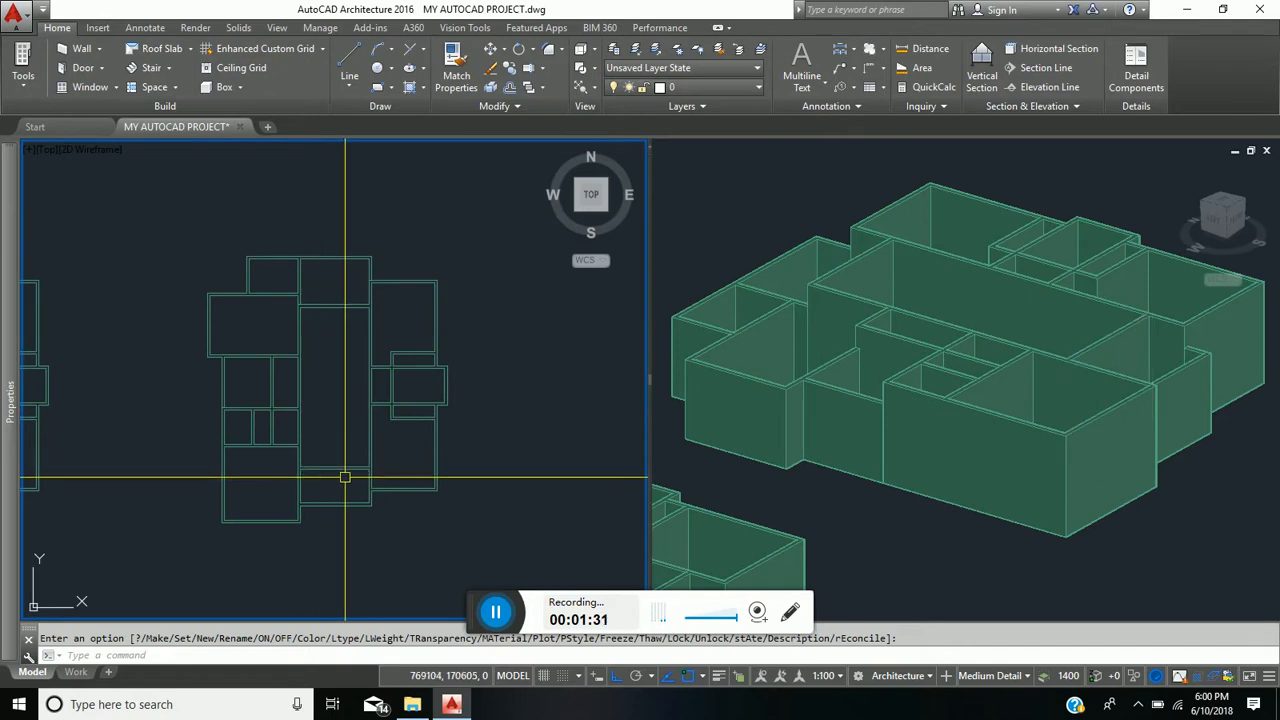
pyautogui.moveTo(392, 469); pyautogui.dragTo(426, 494, button='middle')
pyautogui.scroll(2, 445, 544)
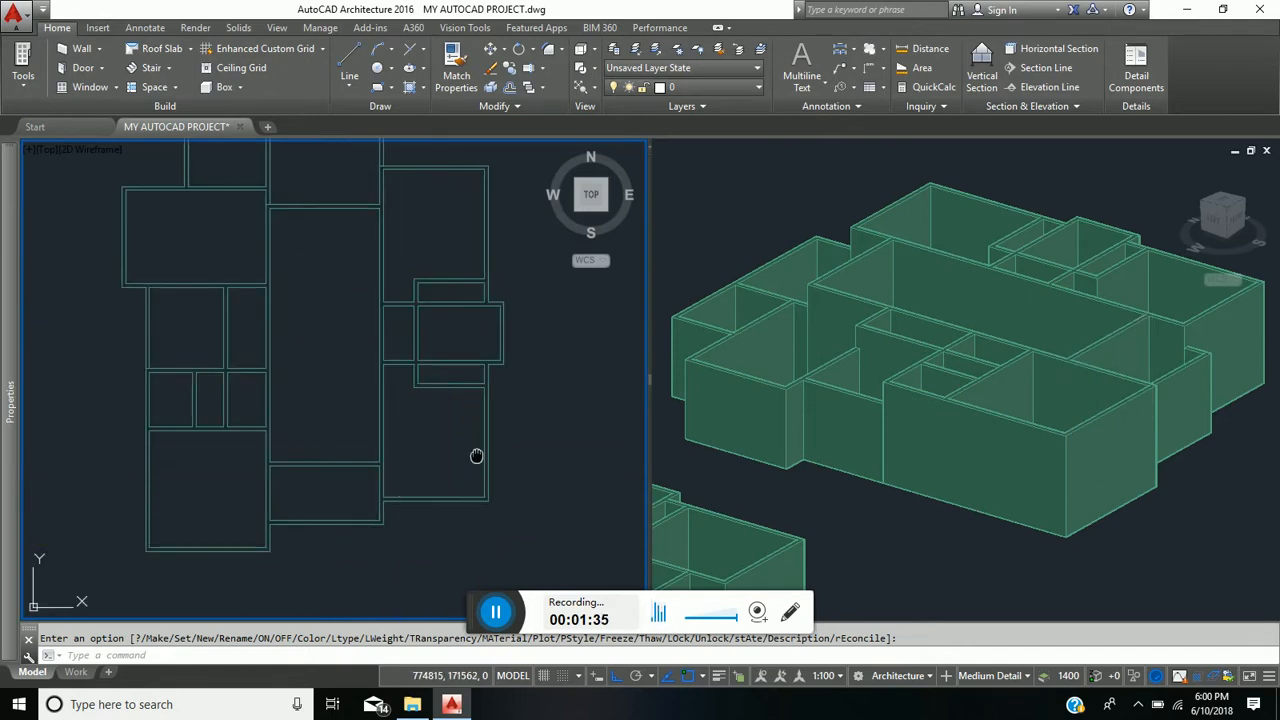
pyautogui.moveTo(474, 454); pyautogui.dragTo(477, 493, button='middle')
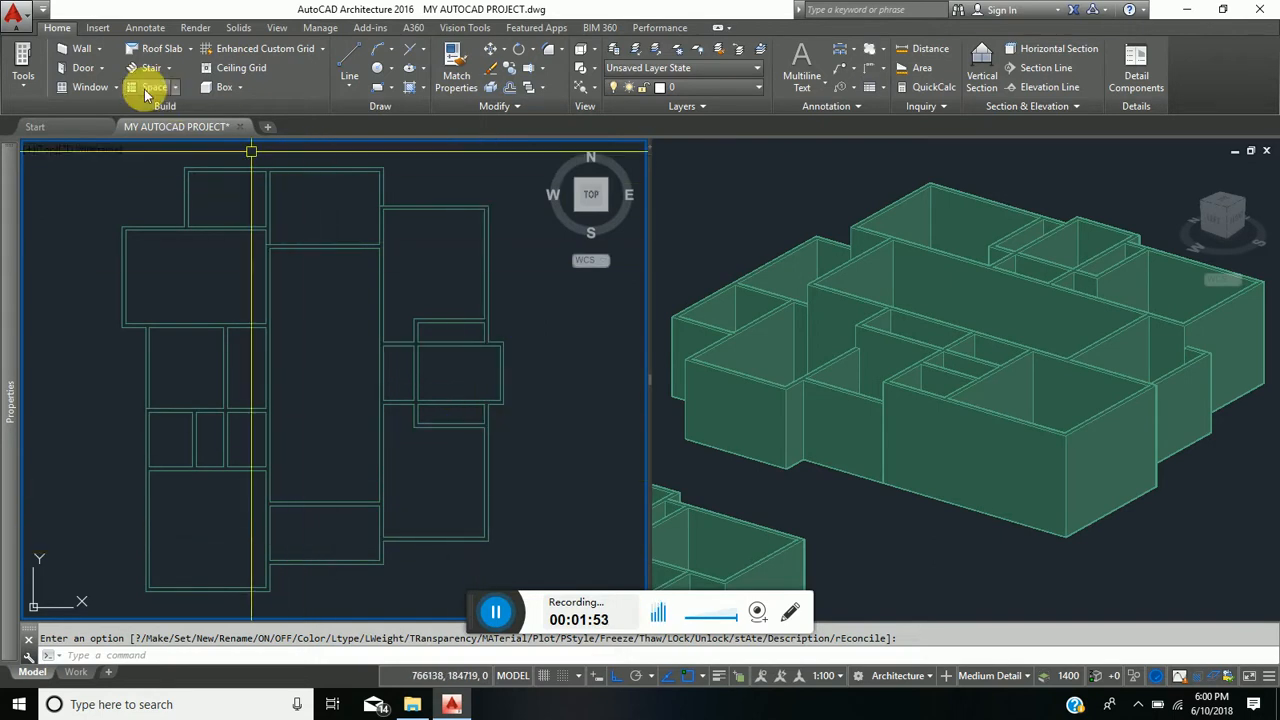
pyautogui.click(100, 28)
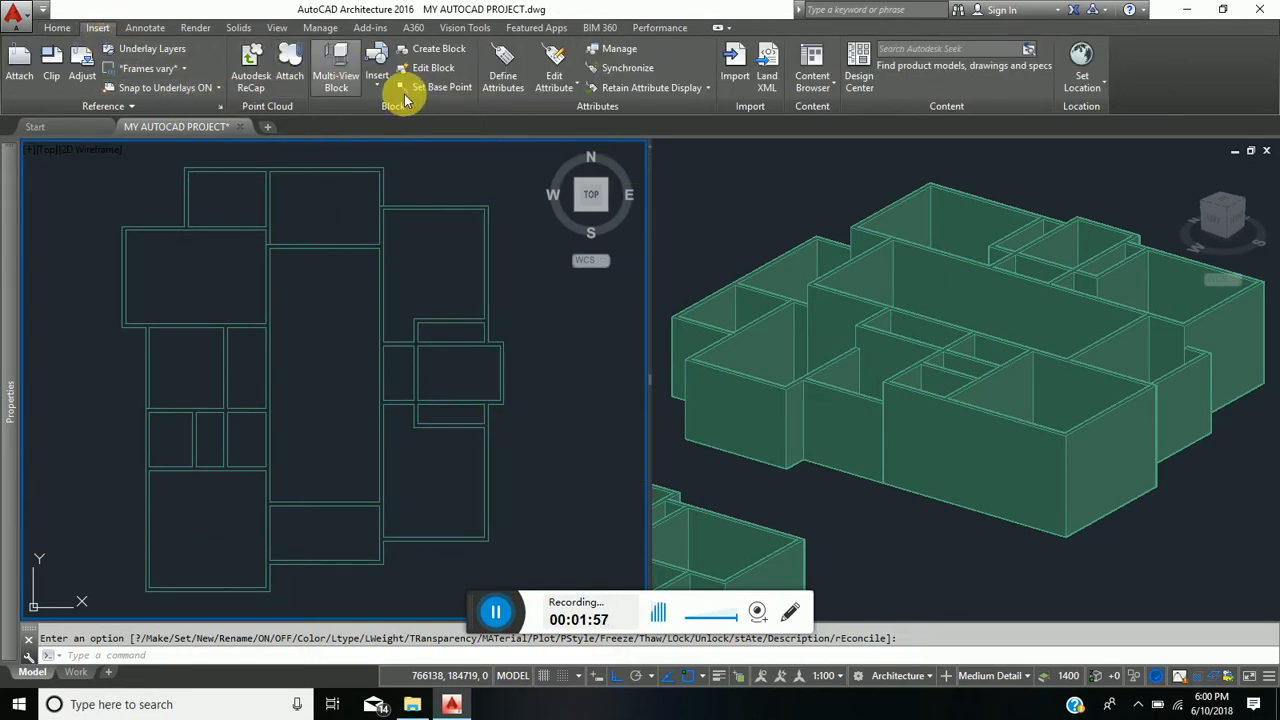
pyautogui.click(831, 85)
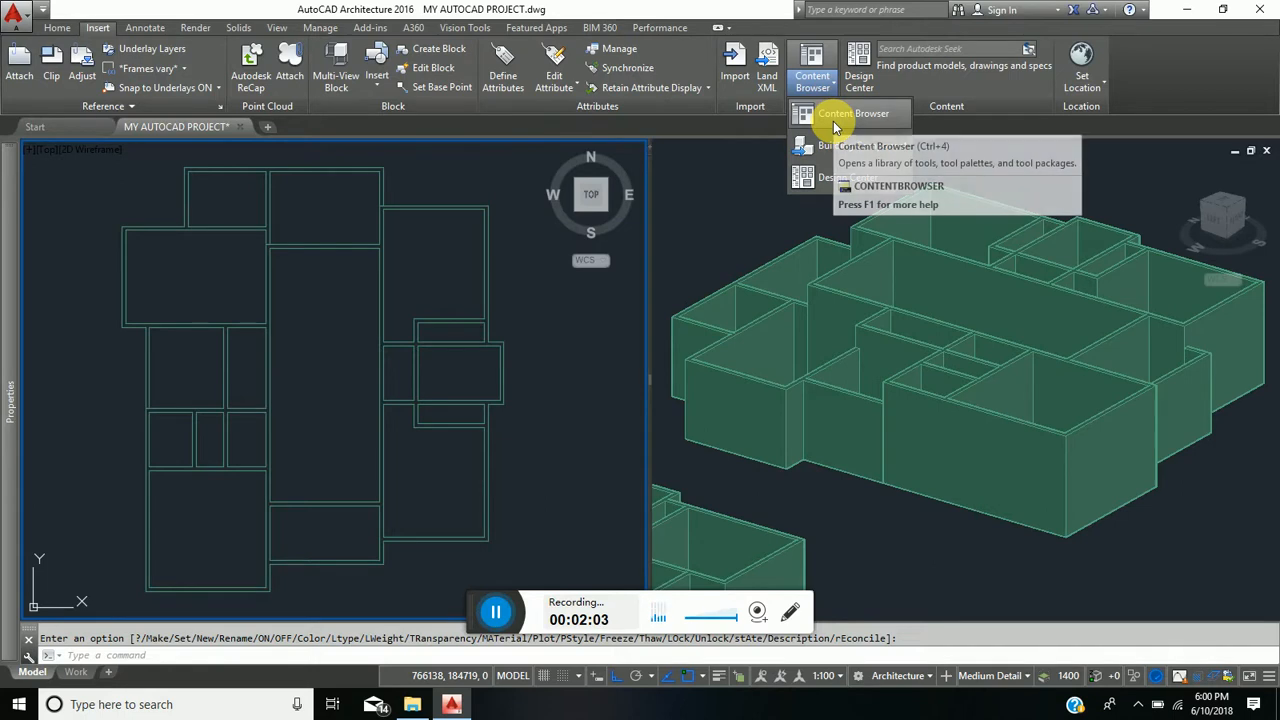
pyautogui.click(833, 121)
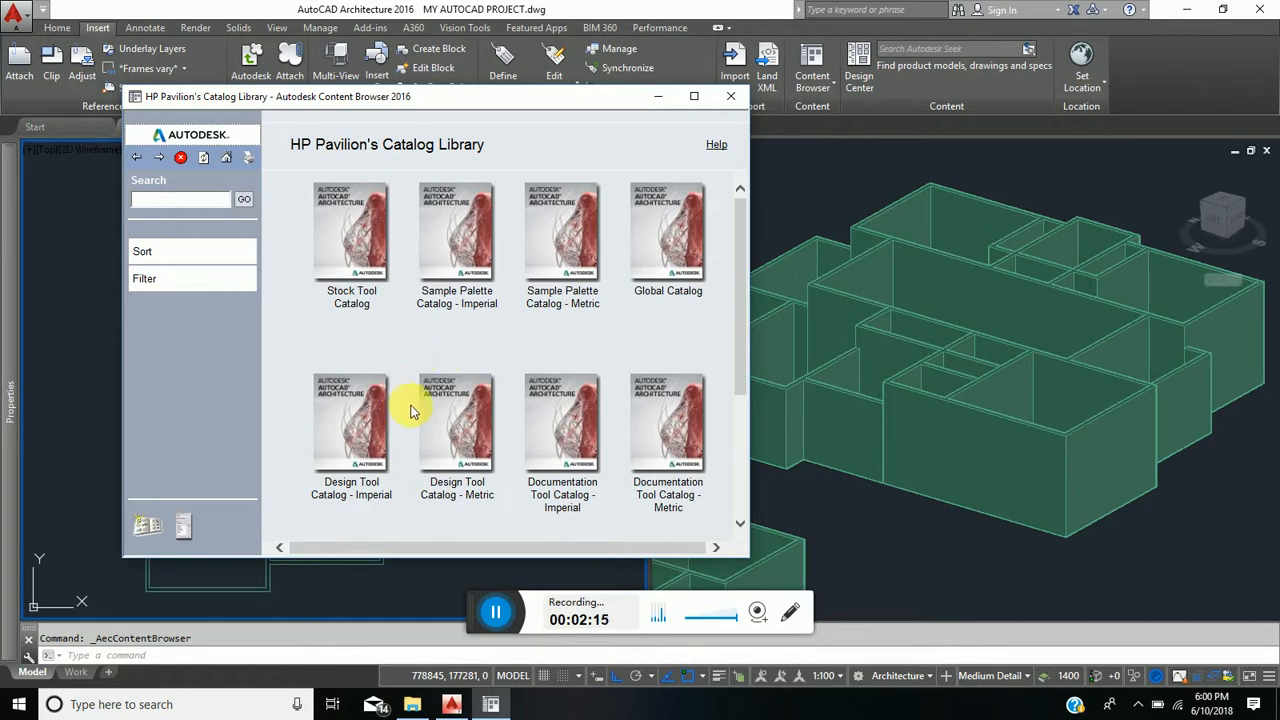
pyautogui.click(462, 455)
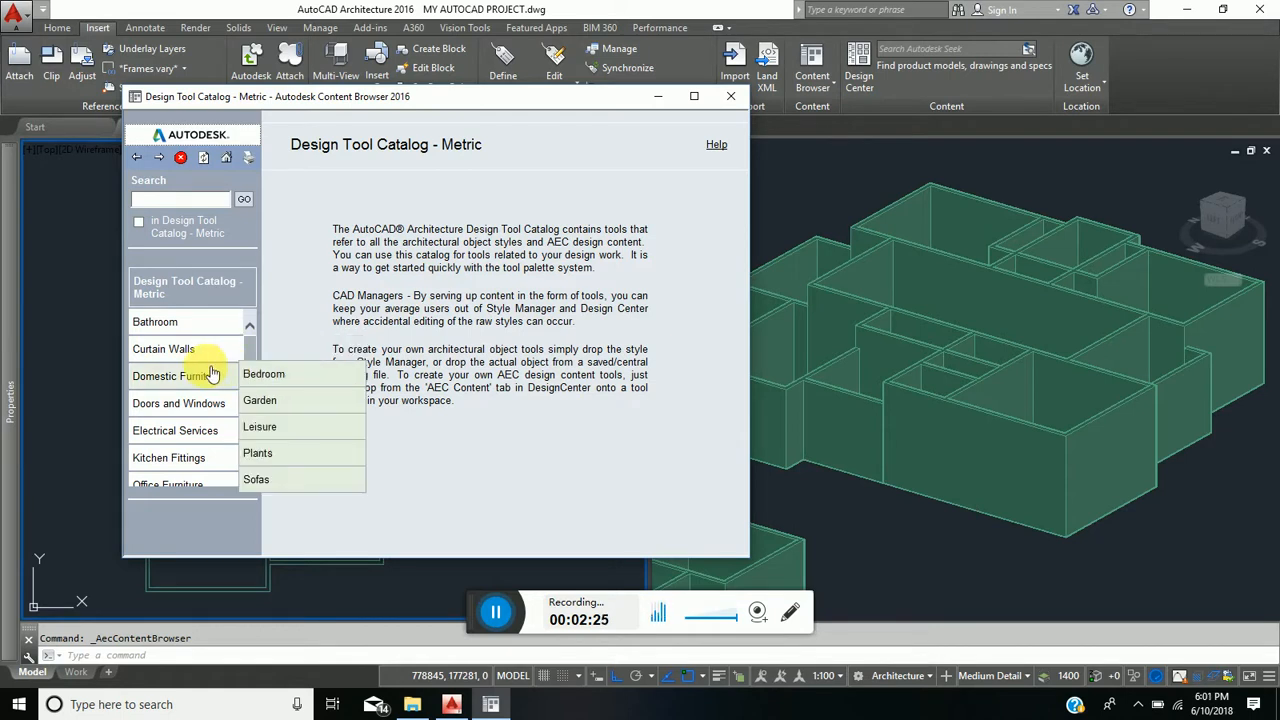
# Step: Open the Doors category under Doors and Windows in the metric design tool catalog
pyautogui.moveTo(184, 327)
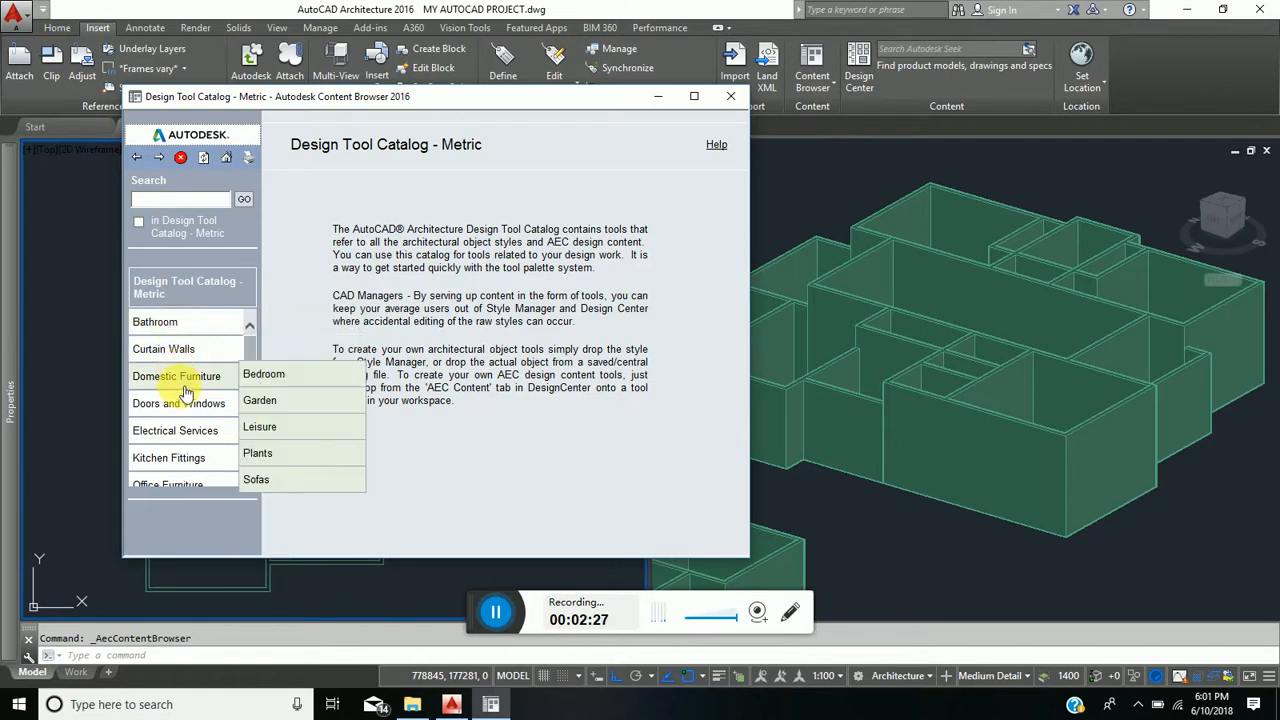
pyautogui.moveTo(188, 410)
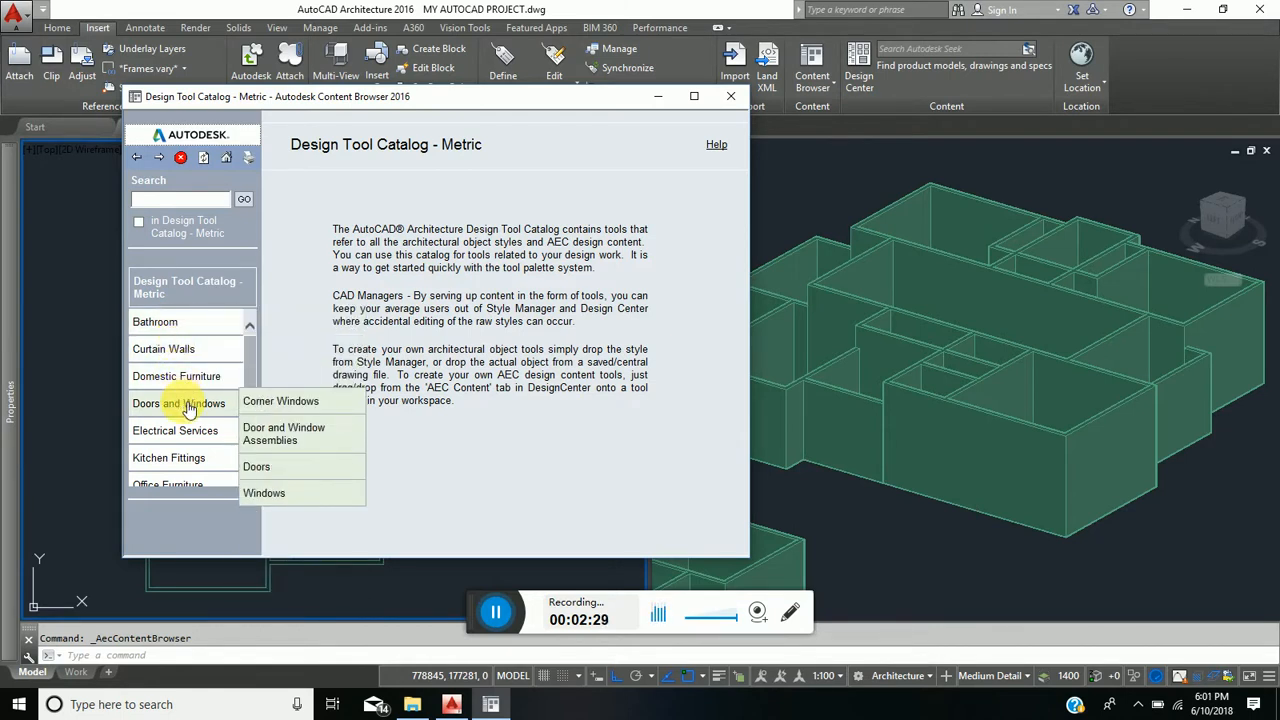
pyautogui.click(188, 410)
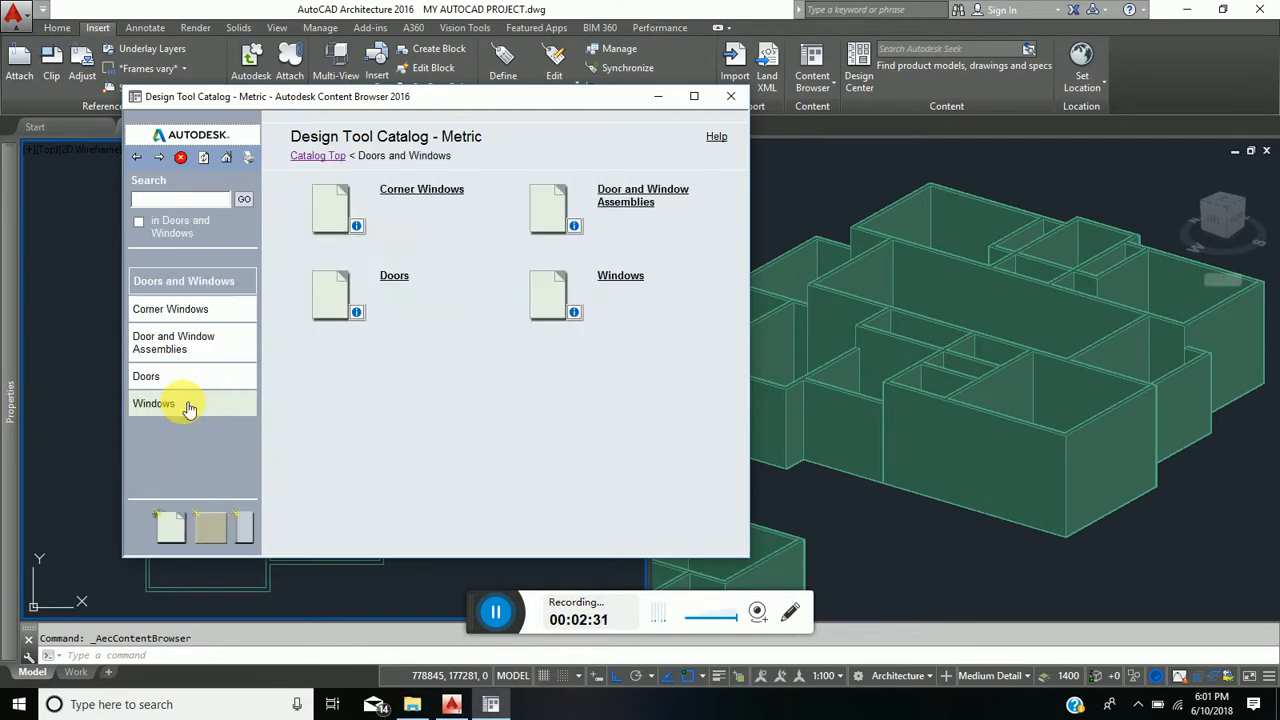
pyautogui.click(332, 300)
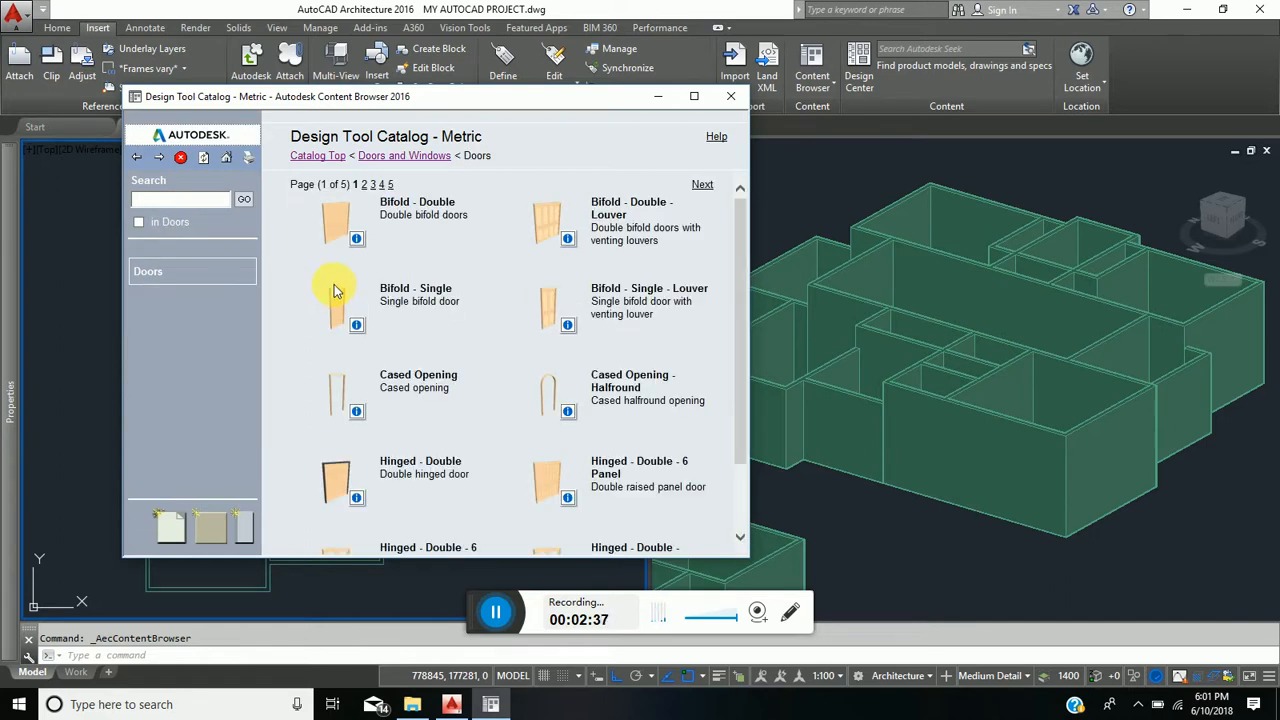
# Step: Bring the Bifold - Double - Louver door style into the drawing and cancel placing the door
pyautogui.scroll(-3, 424, 270)
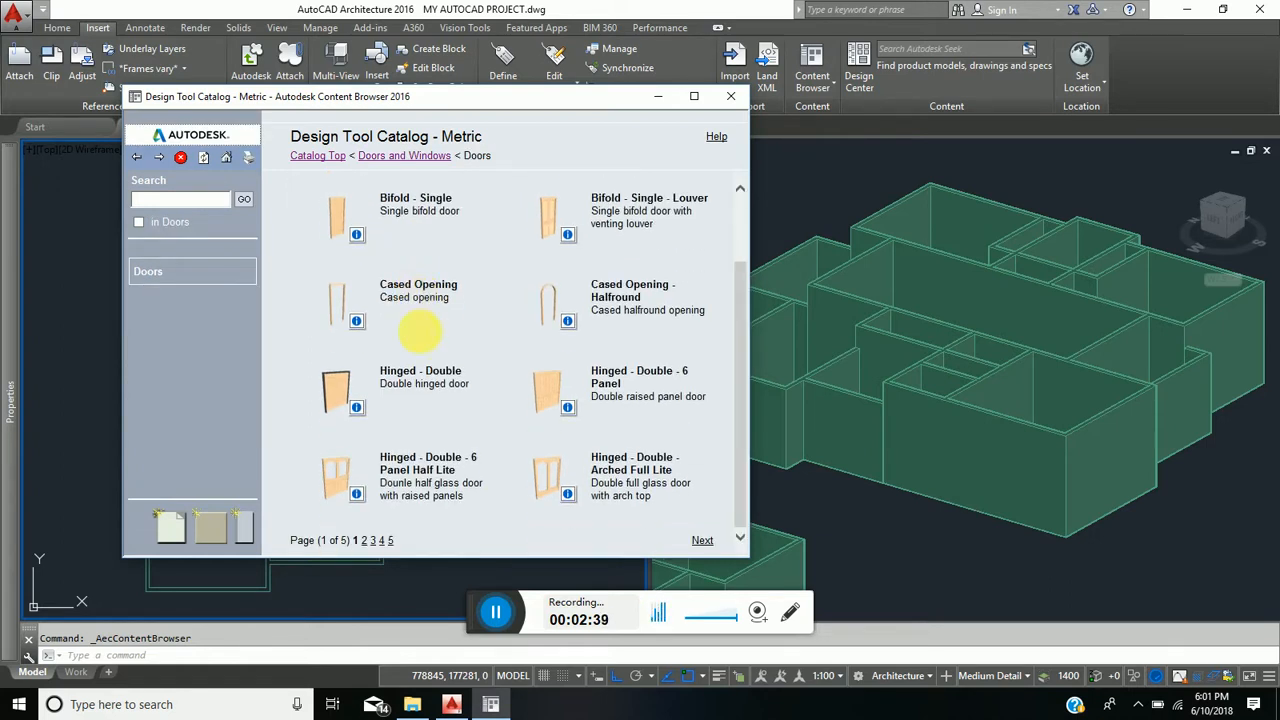
pyautogui.scroll(3, 455, 409)
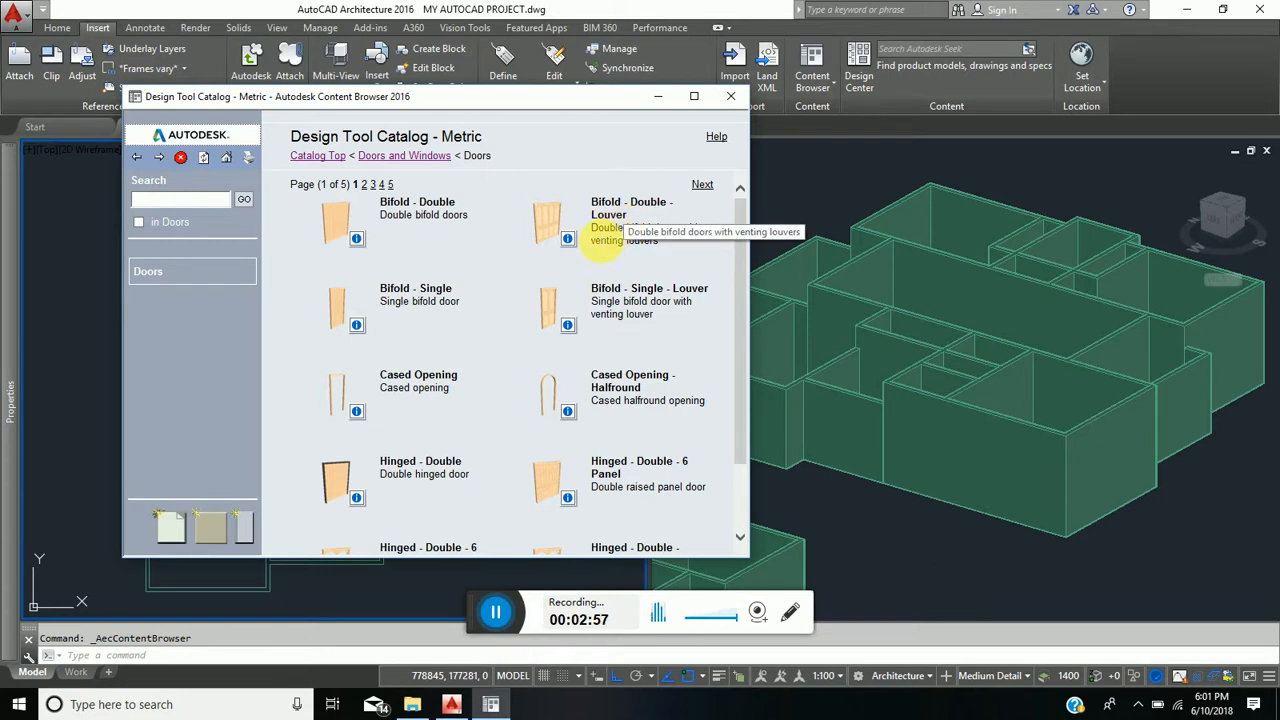
pyautogui.click(560, 234)
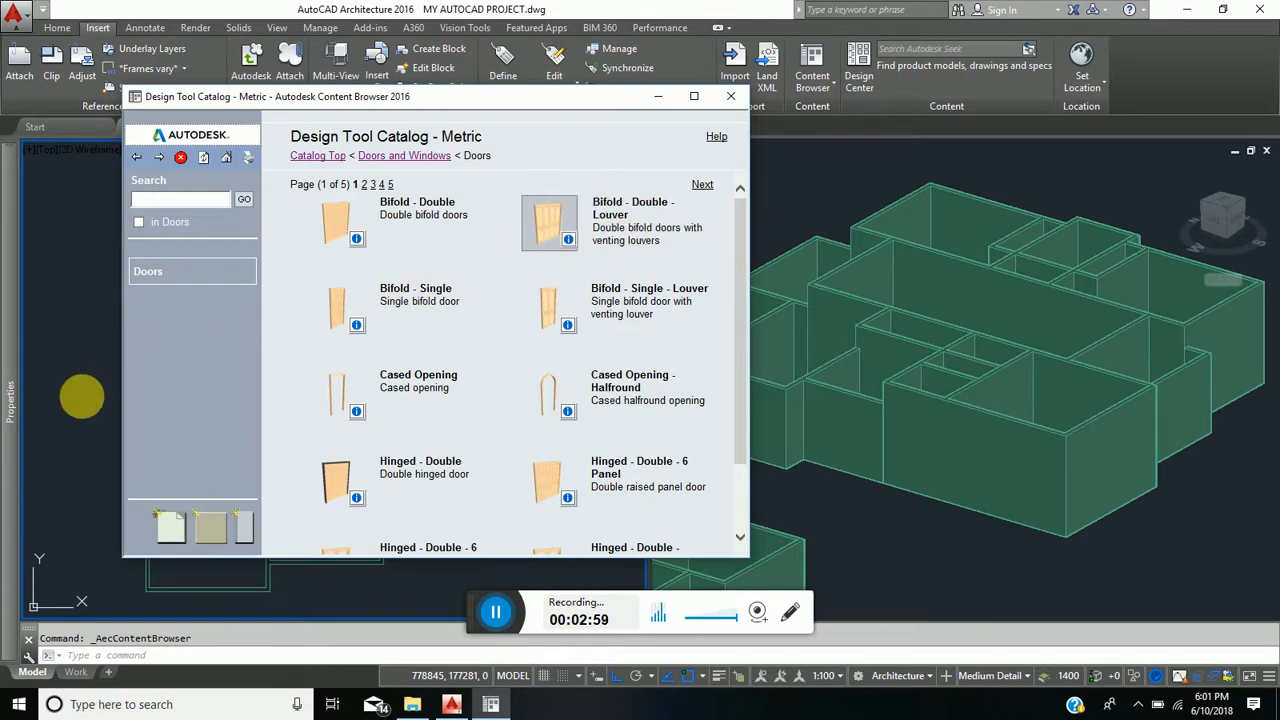
pyautogui.click(76, 404)
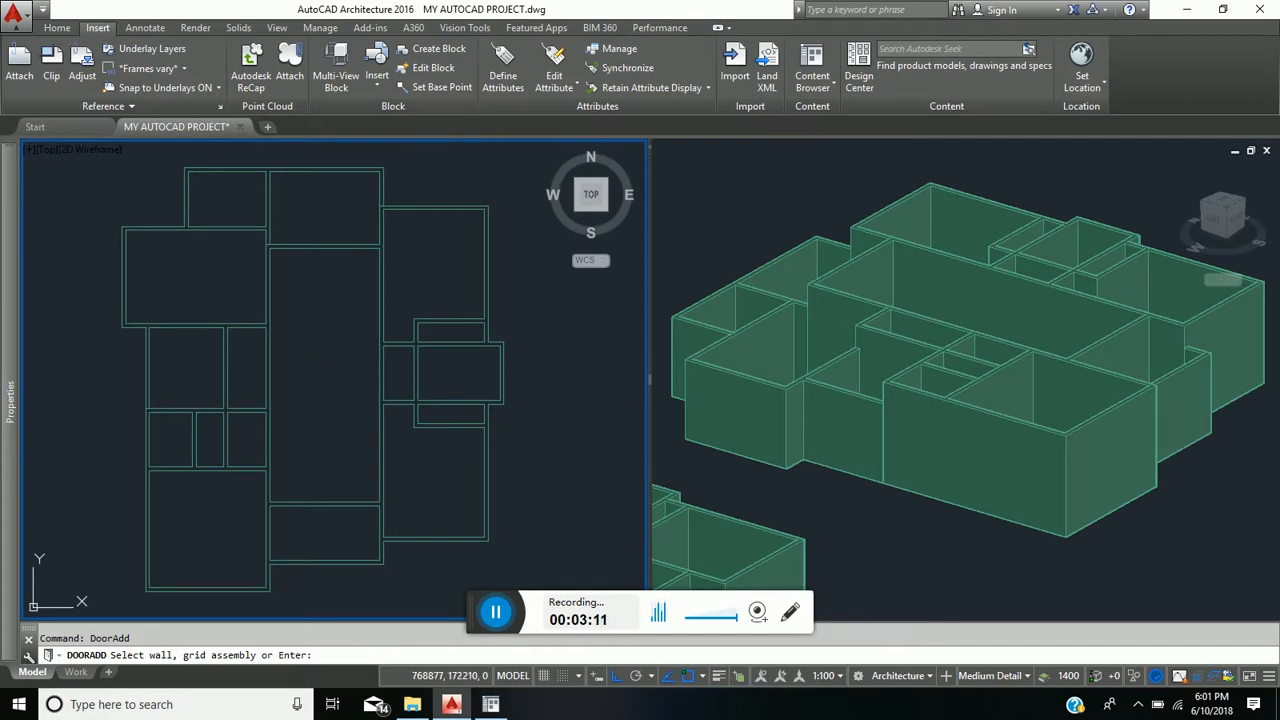
pyautogui.press('Escape')
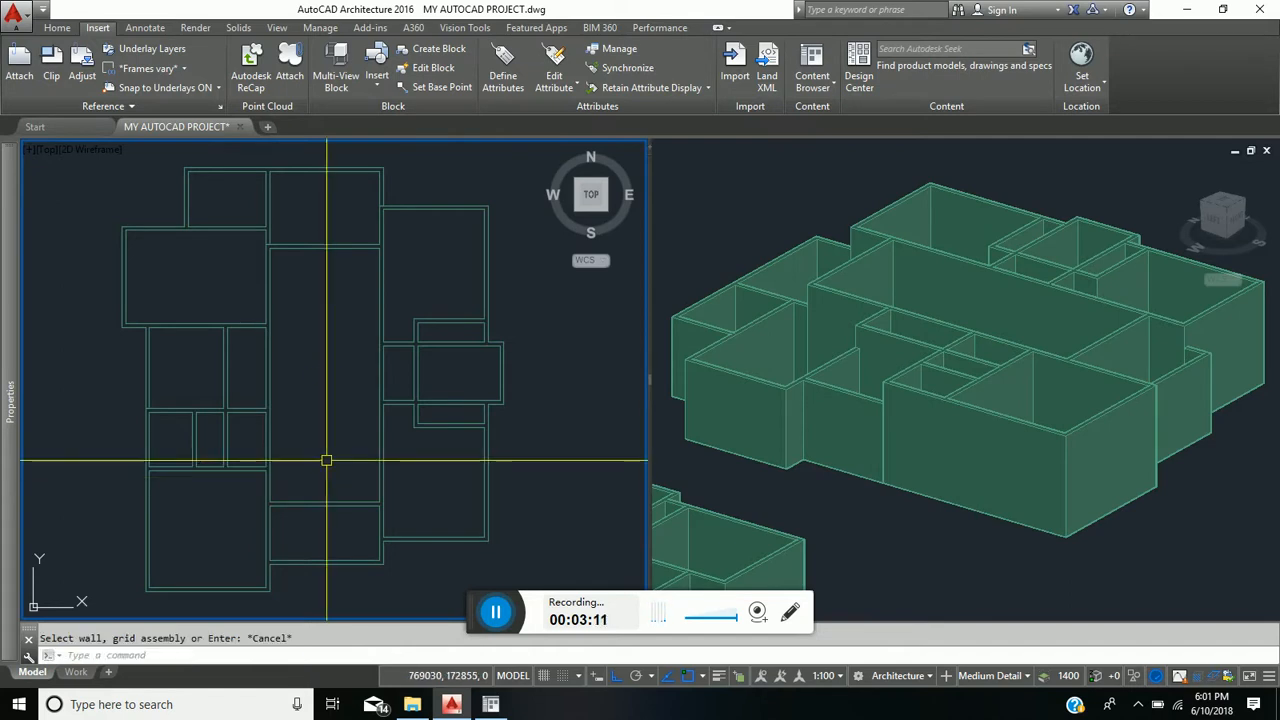
# Step: Bring the Hinged - Double - 6 Panel Half Lite door style from the catalog into the drawing without placing a door
pyautogui.click(491, 705)
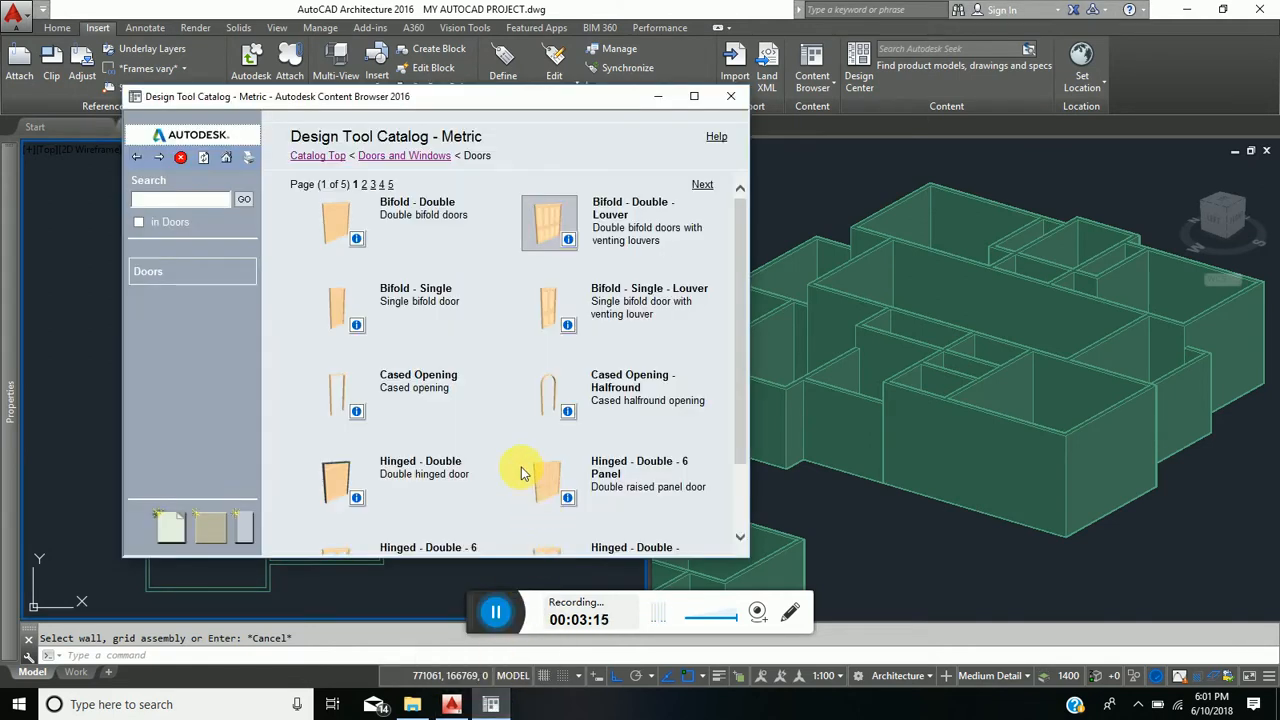
pyautogui.scroll(-1, 478, 398)
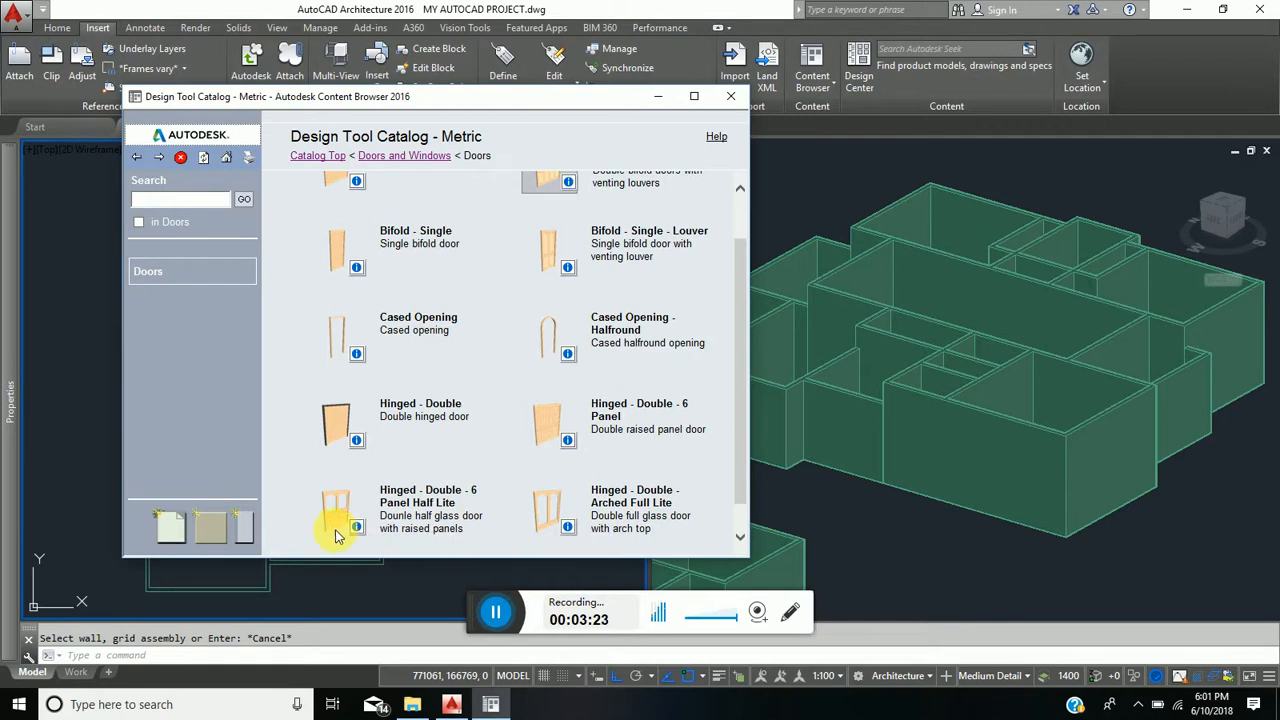
pyautogui.moveTo(365, 534); pyautogui.dragTo(82, 465)
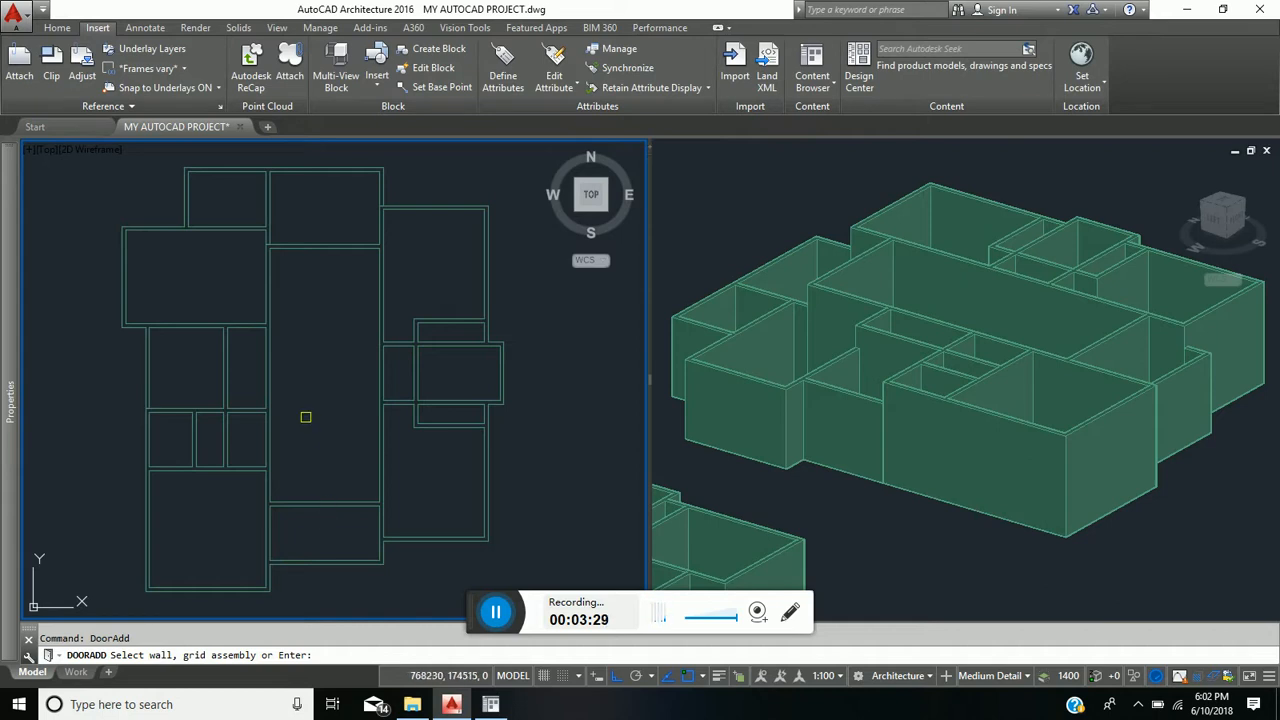
pyautogui.press('Escape')
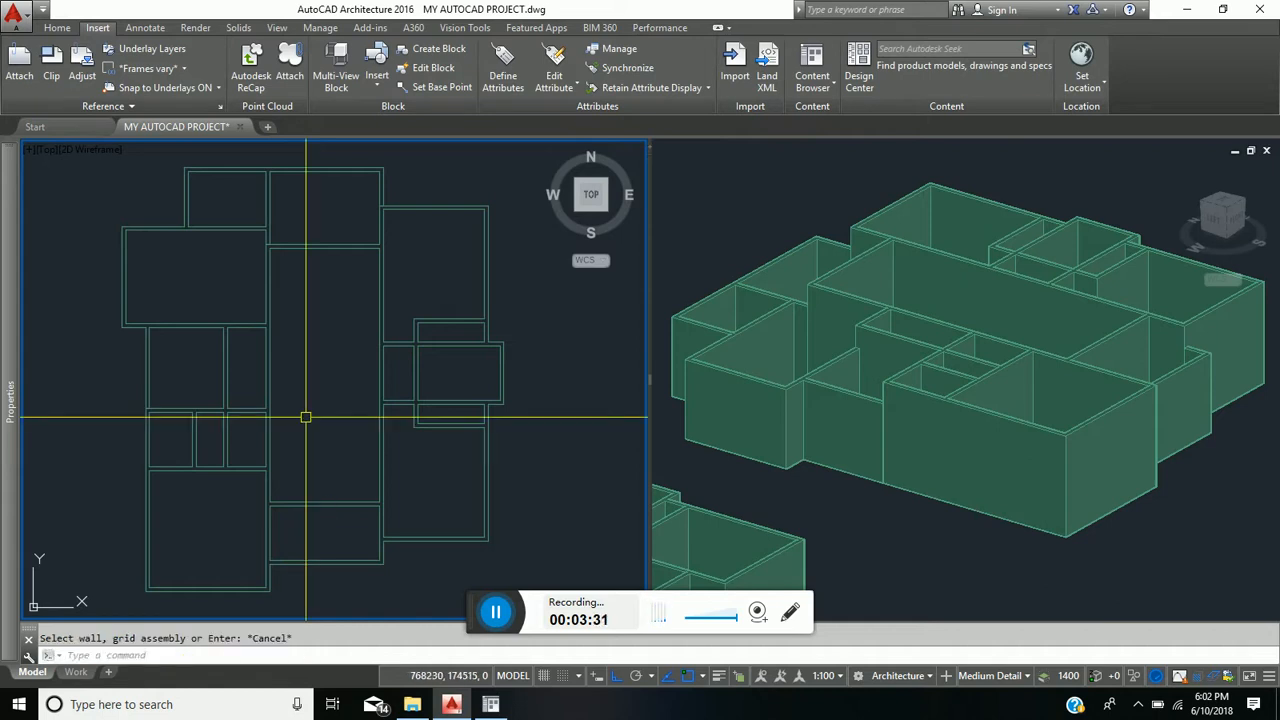
# Step: Find the Hinged - Single - 6 Panel door on page 3 of the catalog and import its style without placing a door
pyautogui.click(455, 705)
pyautogui.scroll(2, 567, 385)
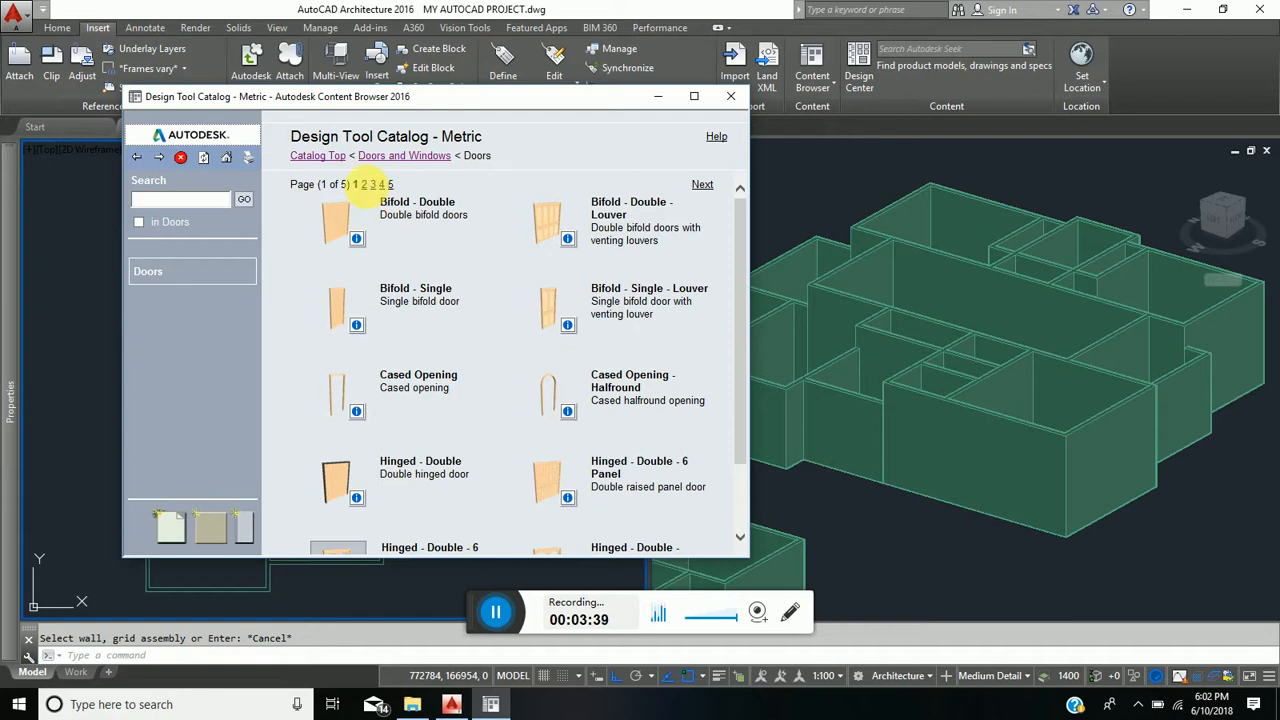
pyautogui.click(364, 184)
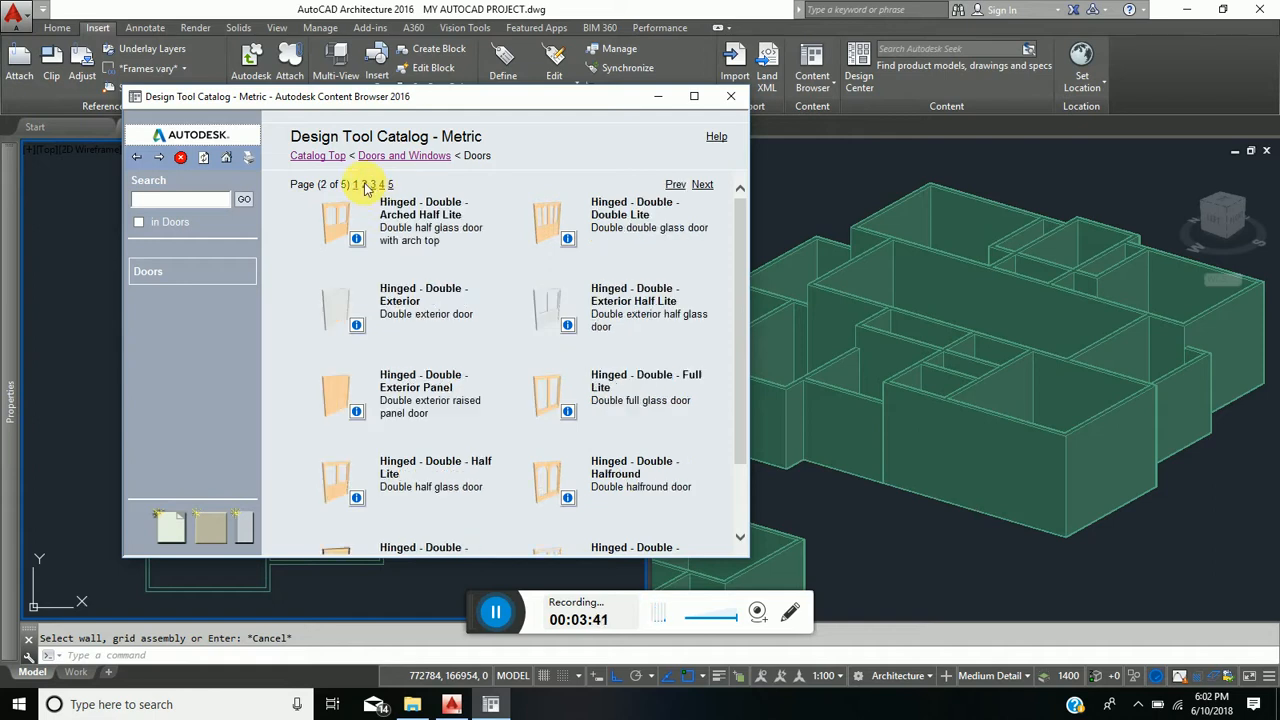
pyautogui.scroll(-2, 494, 320)
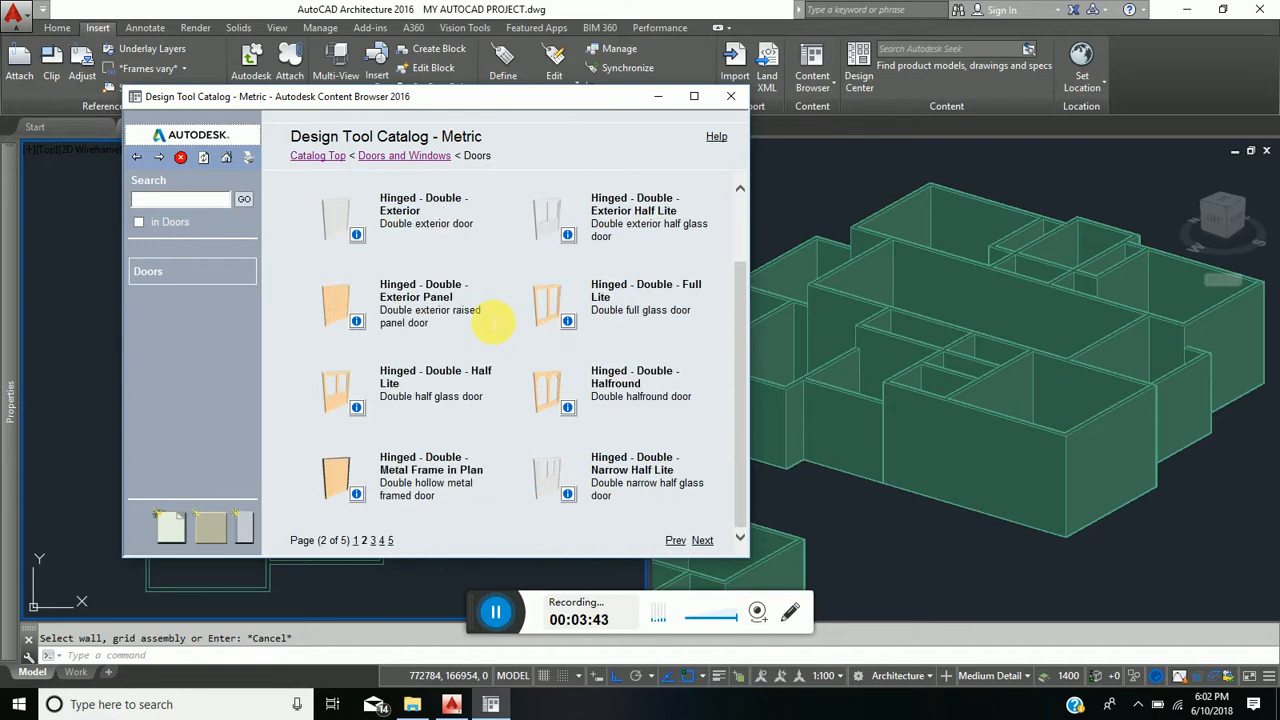
pyautogui.scroll(2, 494, 321)
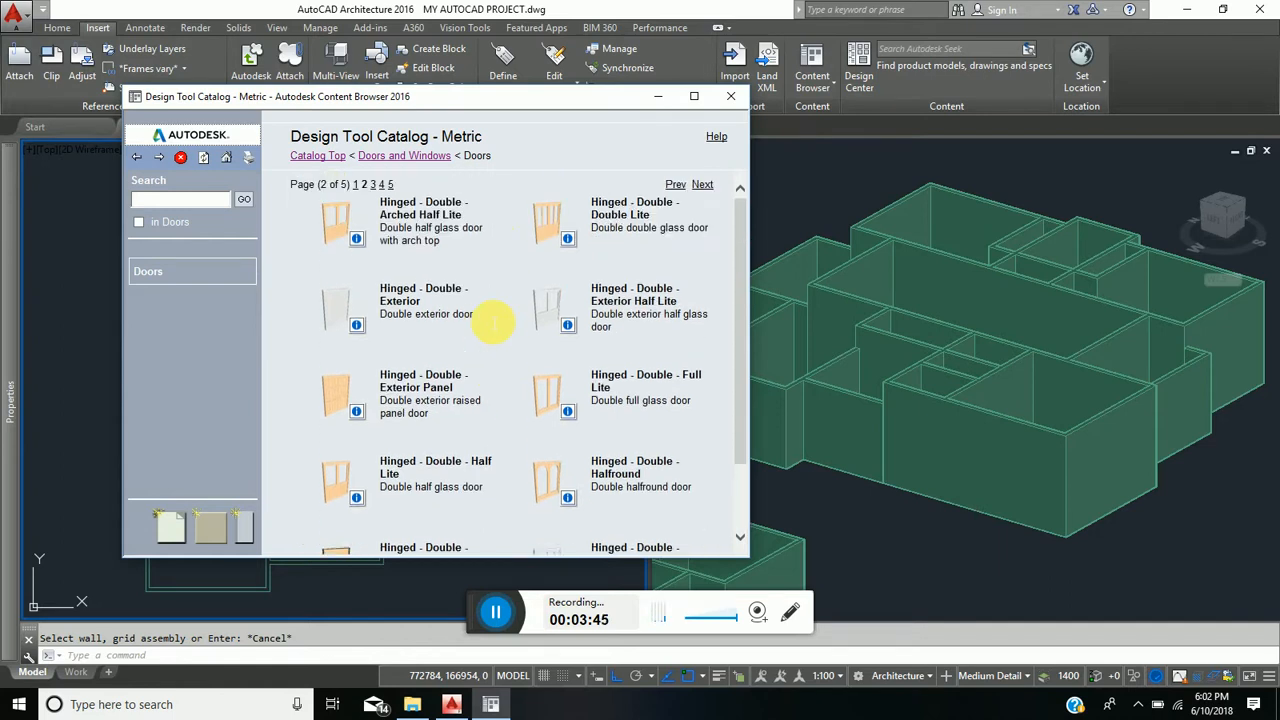
pyautogui.click(373, 186)
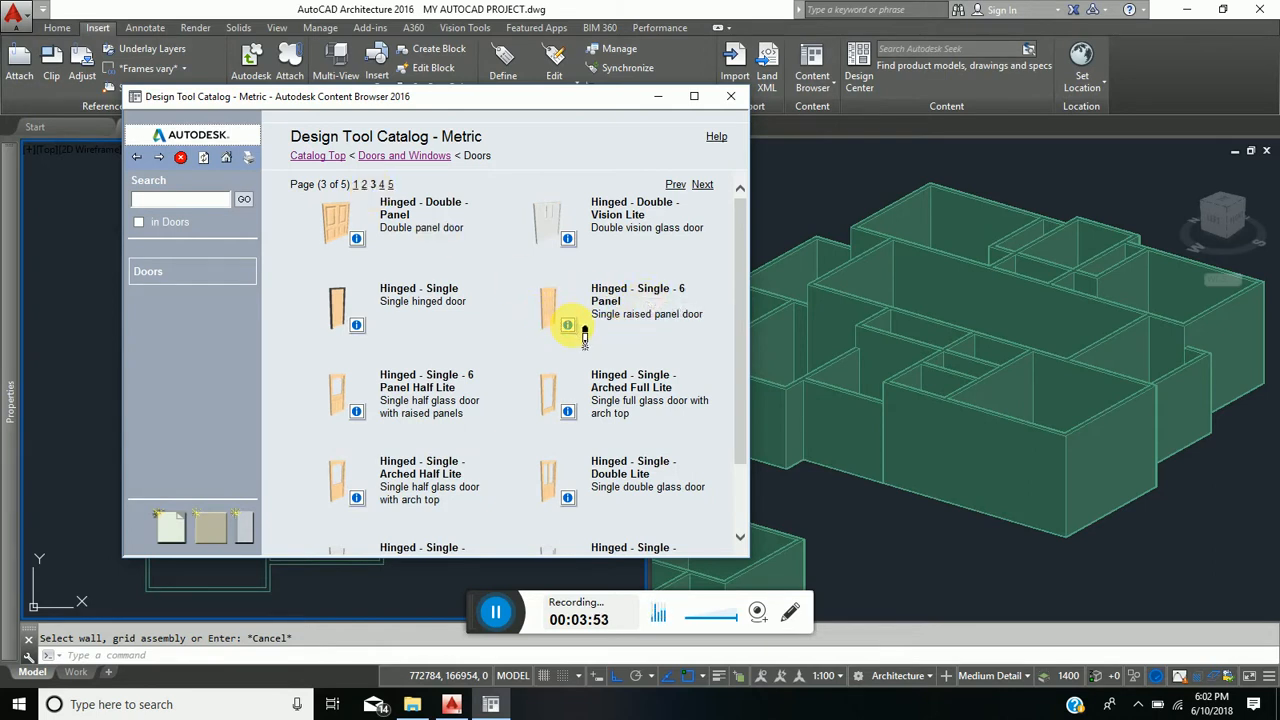
pyautogui.moveTo(584, 337); pyautogui.dragTo(88, 345)
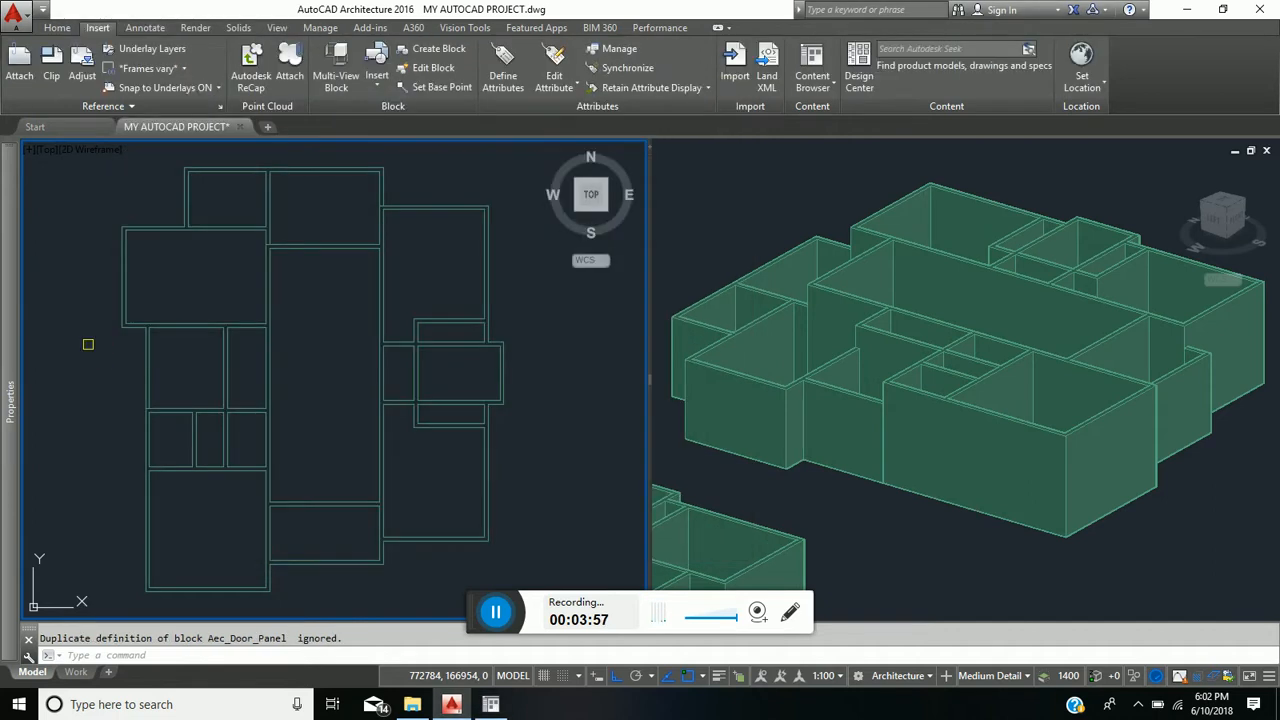
pyautogui.press('Escape')
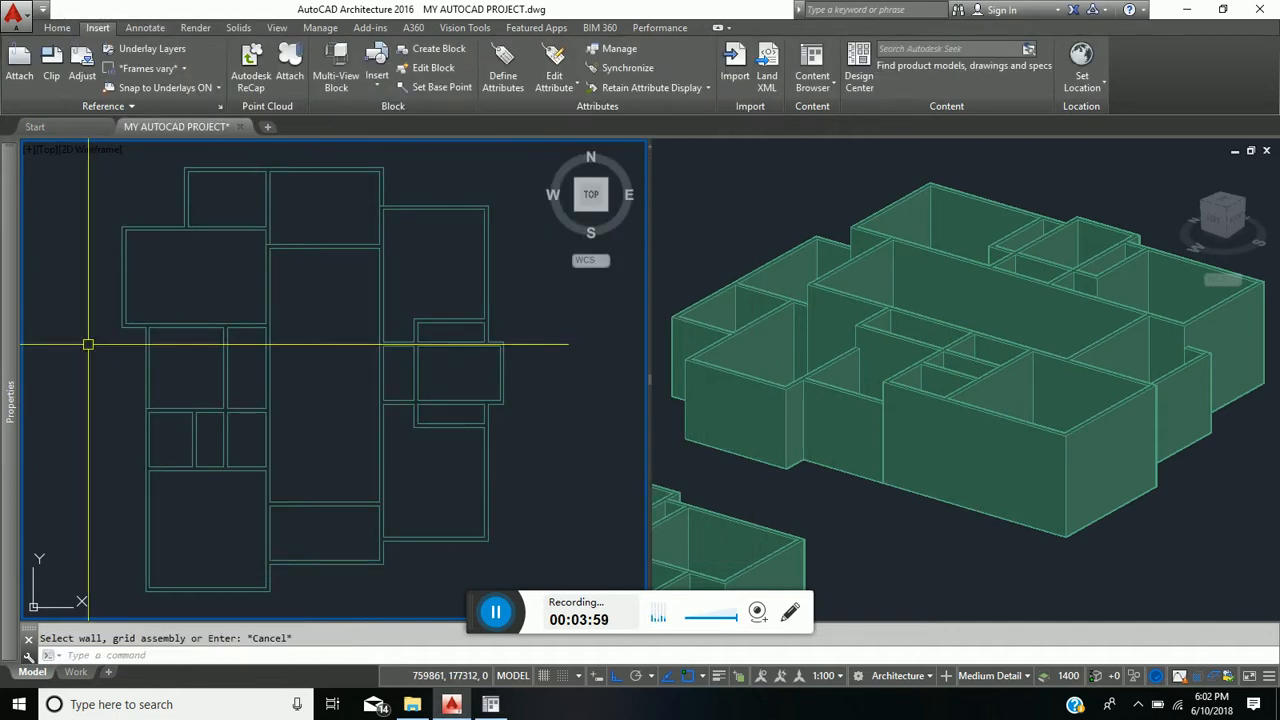
# Step: Bring the Hinged - Single - Panel door from page 4 of the door catalog into the drawing
pyautogui.click(491, 704)
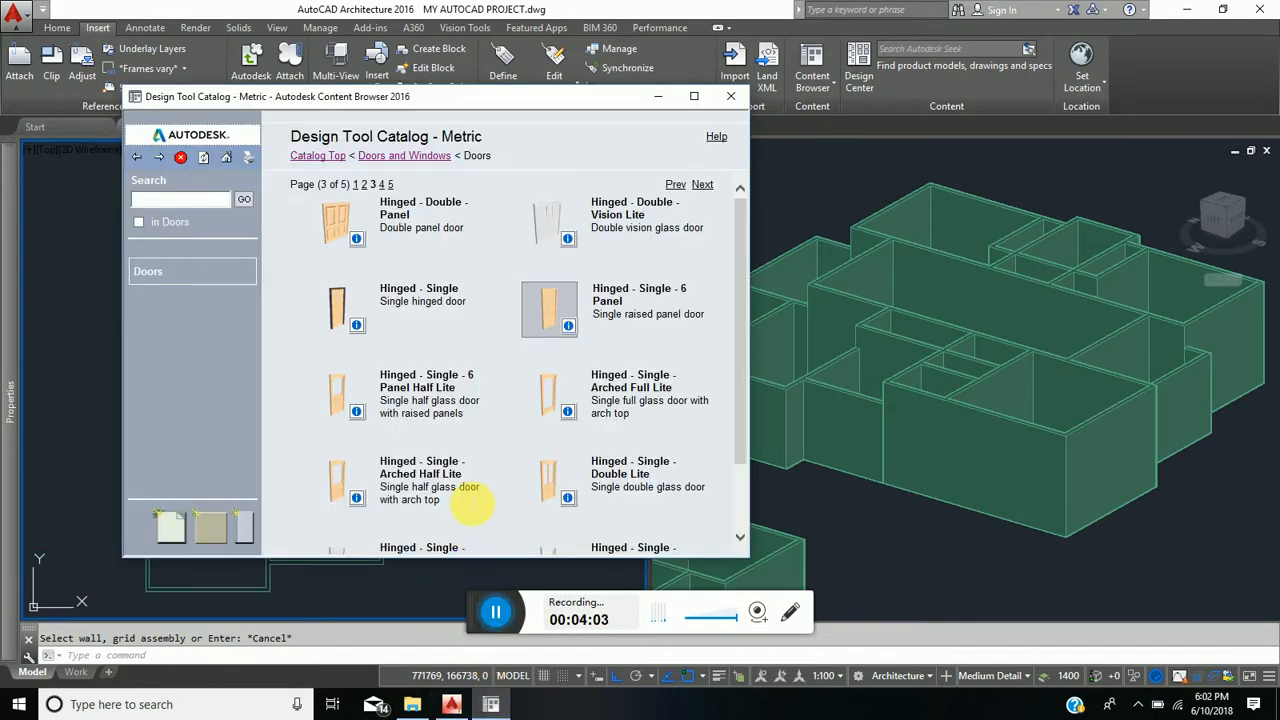
pyautogui.scroll(-1, 466, 475)
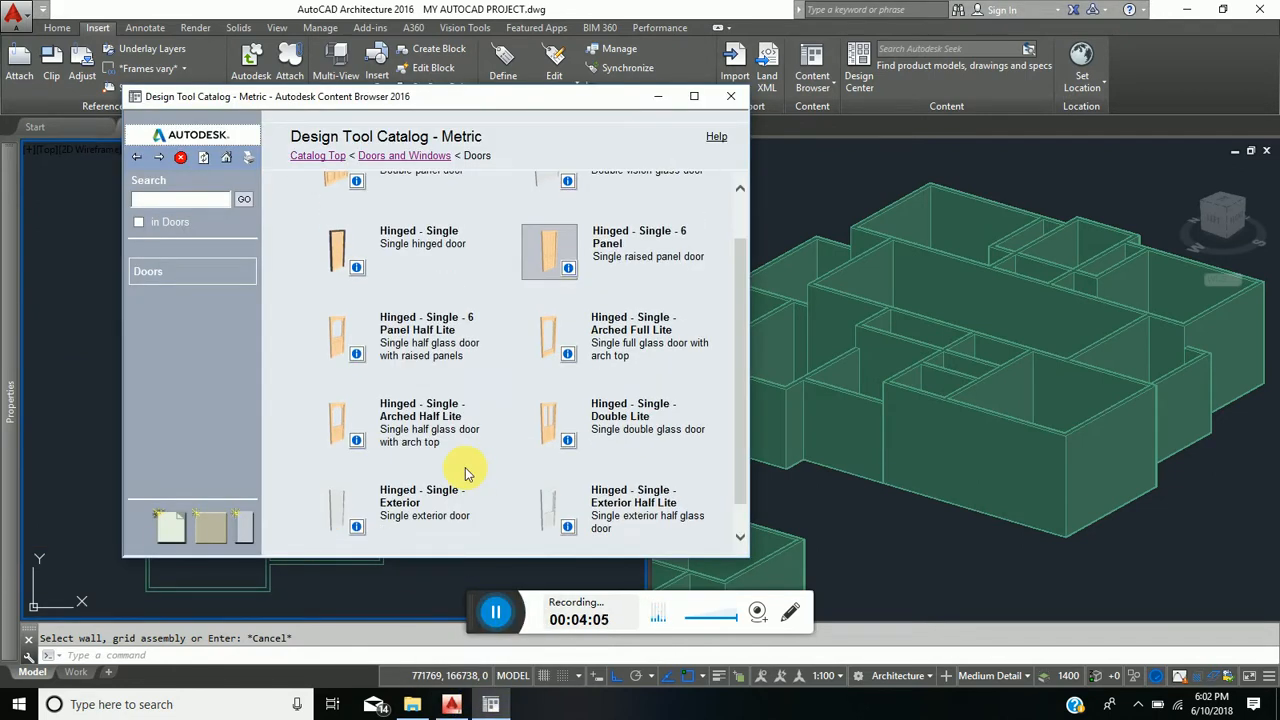
pyautogui.scroll(1, 375, 330)
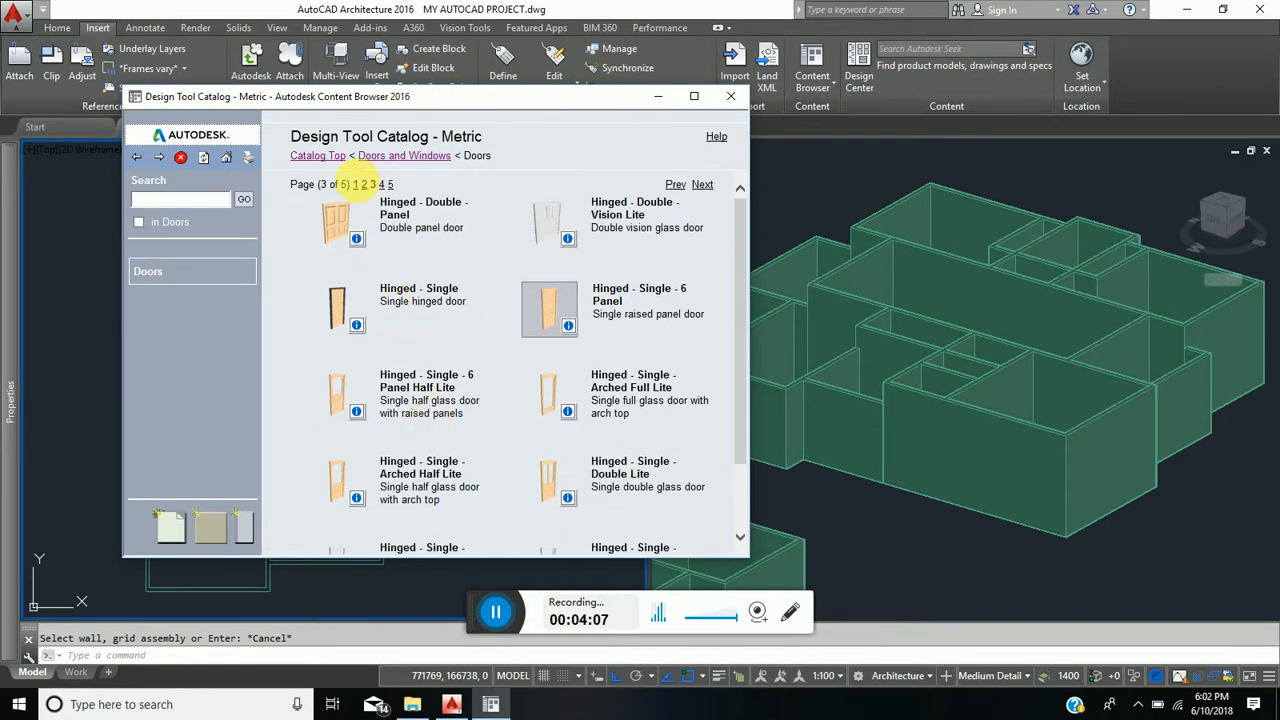
pyautogui.click(381, 184)
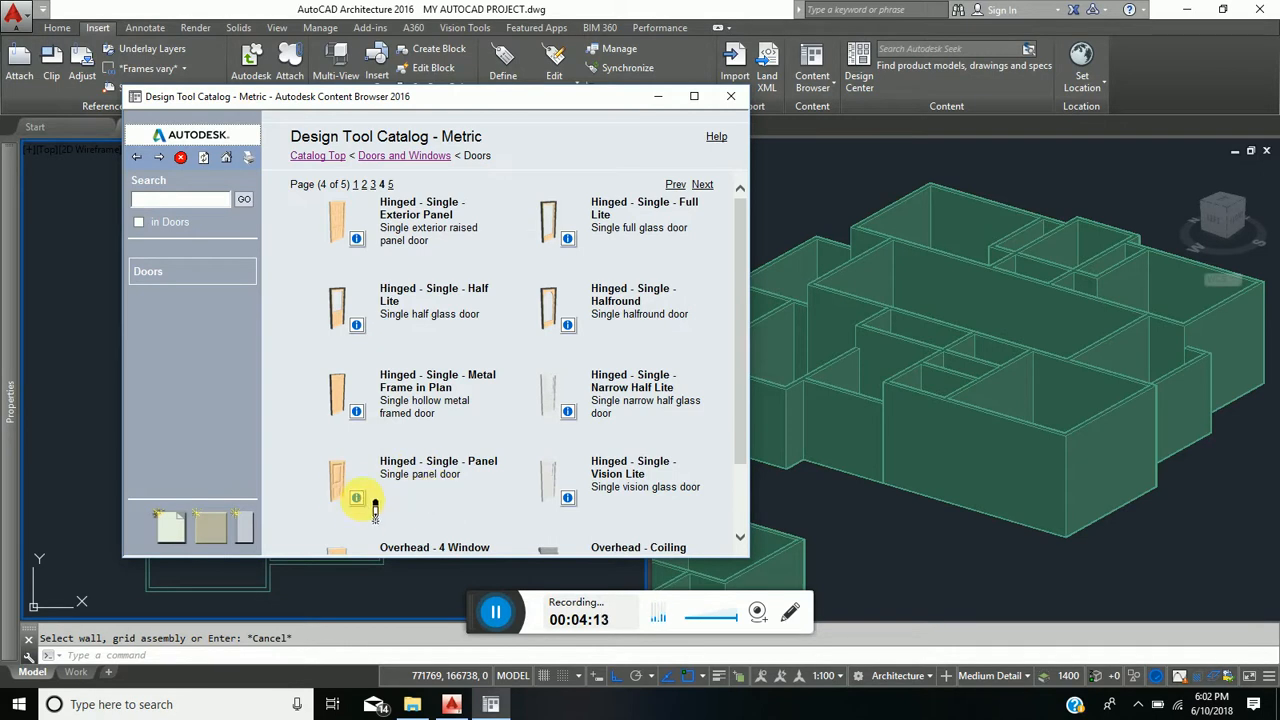
pyautogui.moveTo(372, 510)
pyautogui.mouseDown()
pyautogui.moveTo(177, 517)
pyautogui.moveTo(86, 486)
pyautogui.mouseUp()
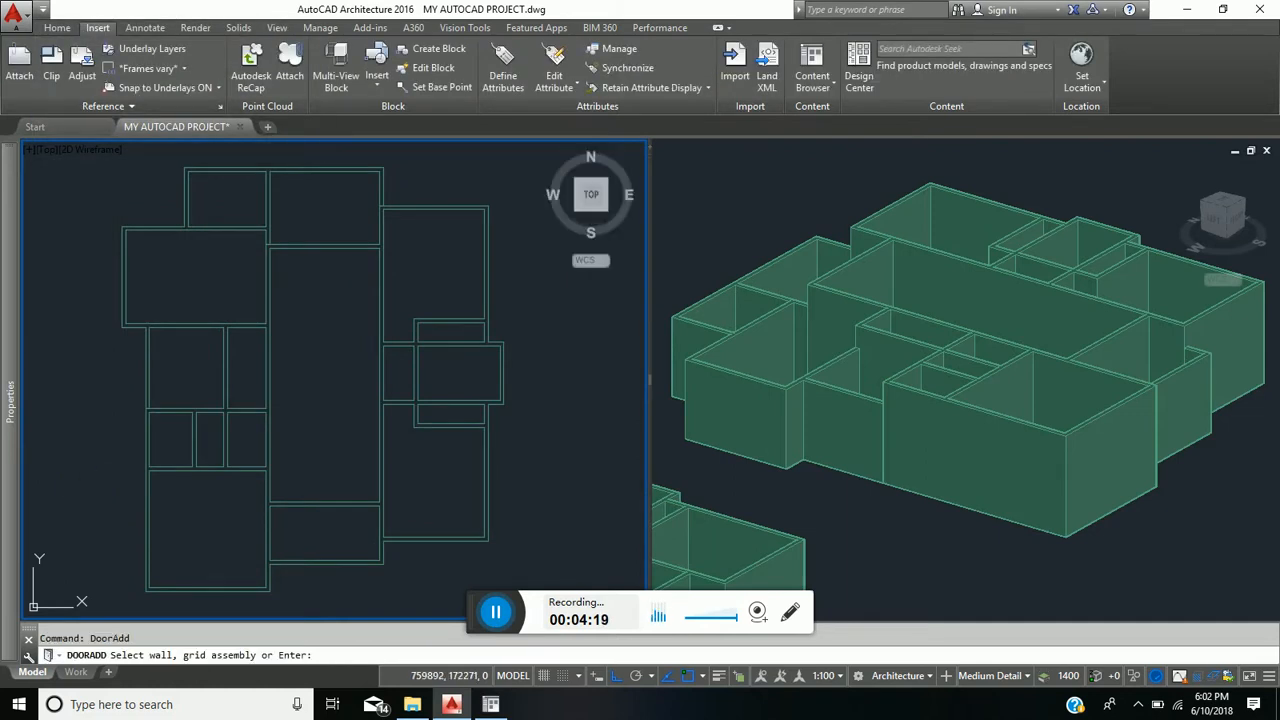
# Step: Import the Overhead - 4 Window garage door style into the drawing and cancel its placement
pyautogui.click(491, 704)
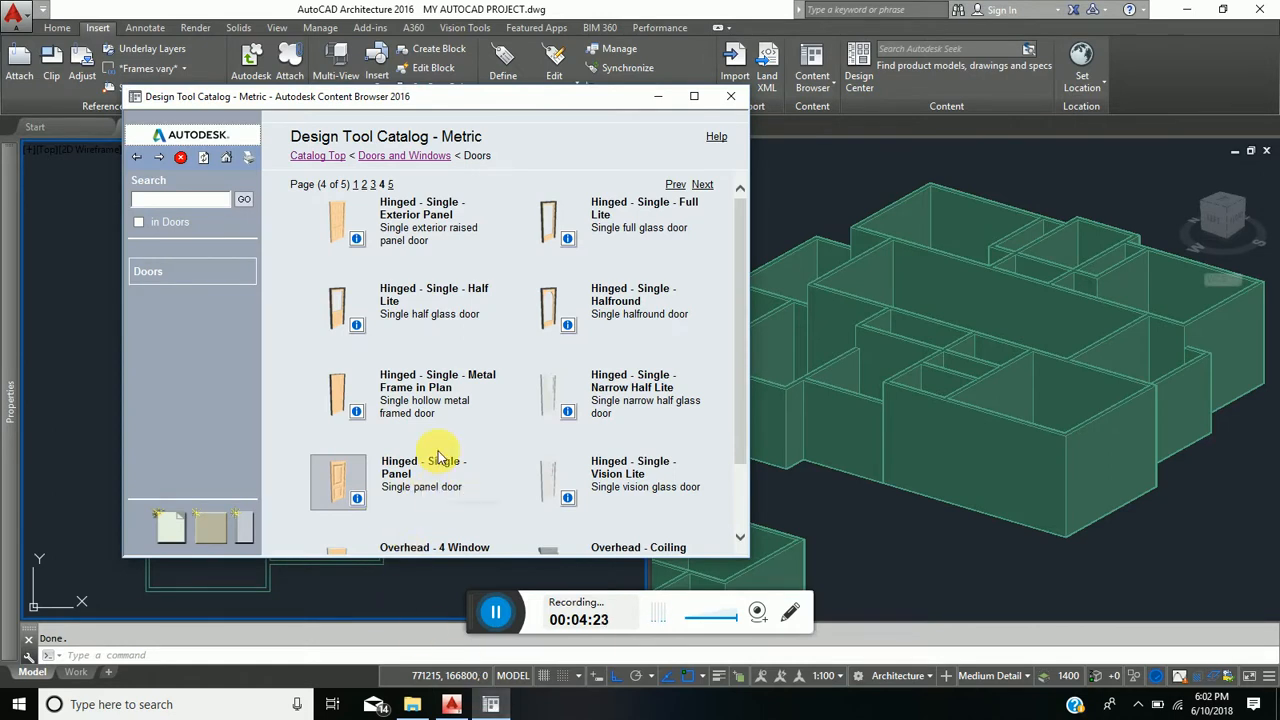
pyautogui.scroll(-2, 438, 458)
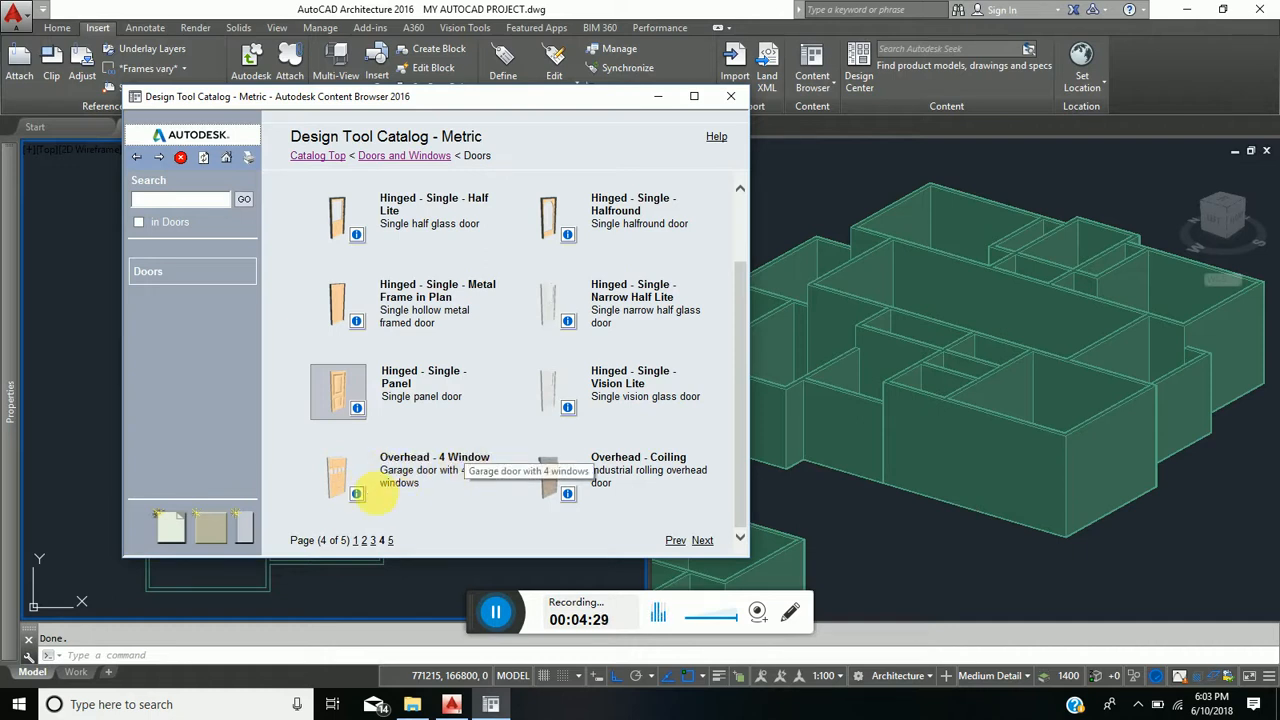
pyautogui.moveTo(369, 505)
pyautogui.mouseDown()
pyautogui.moveTo(320, 471)
pyautogui.moveTo(134, 480)
pyautogui.moveTo(88, 467)
pyautogui.mouseUp()
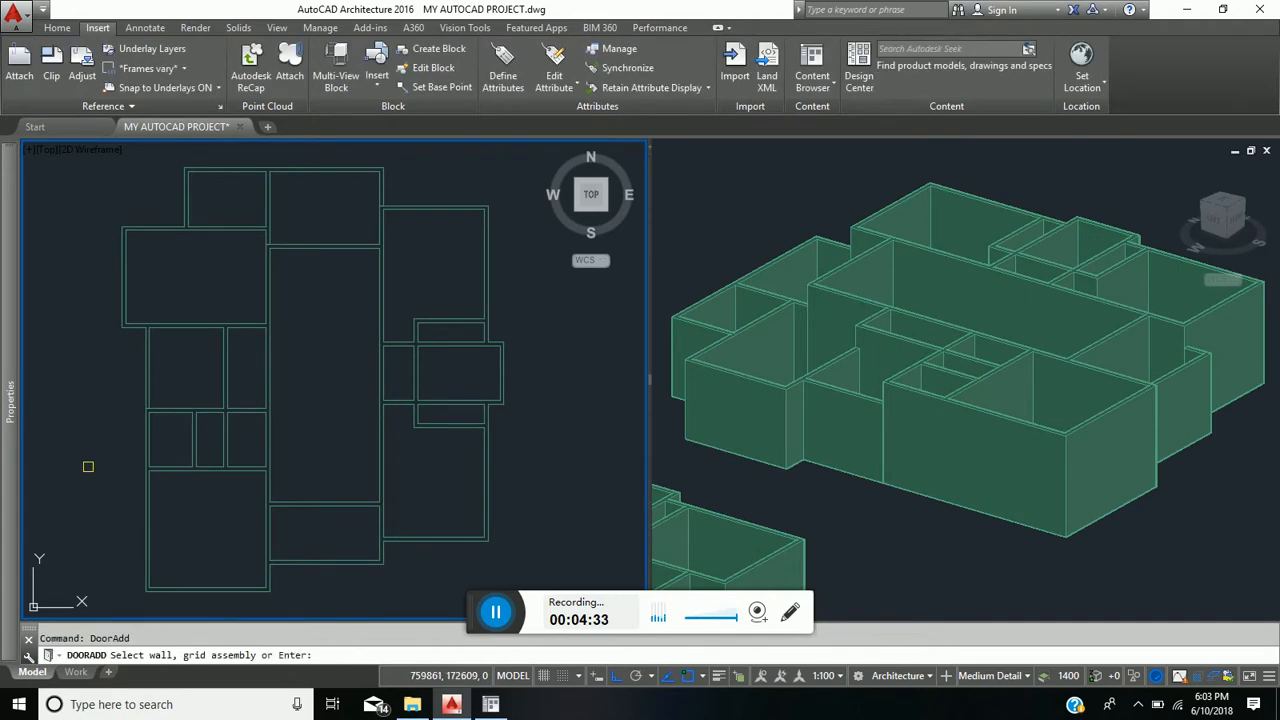
pyautogui.press('Escape')
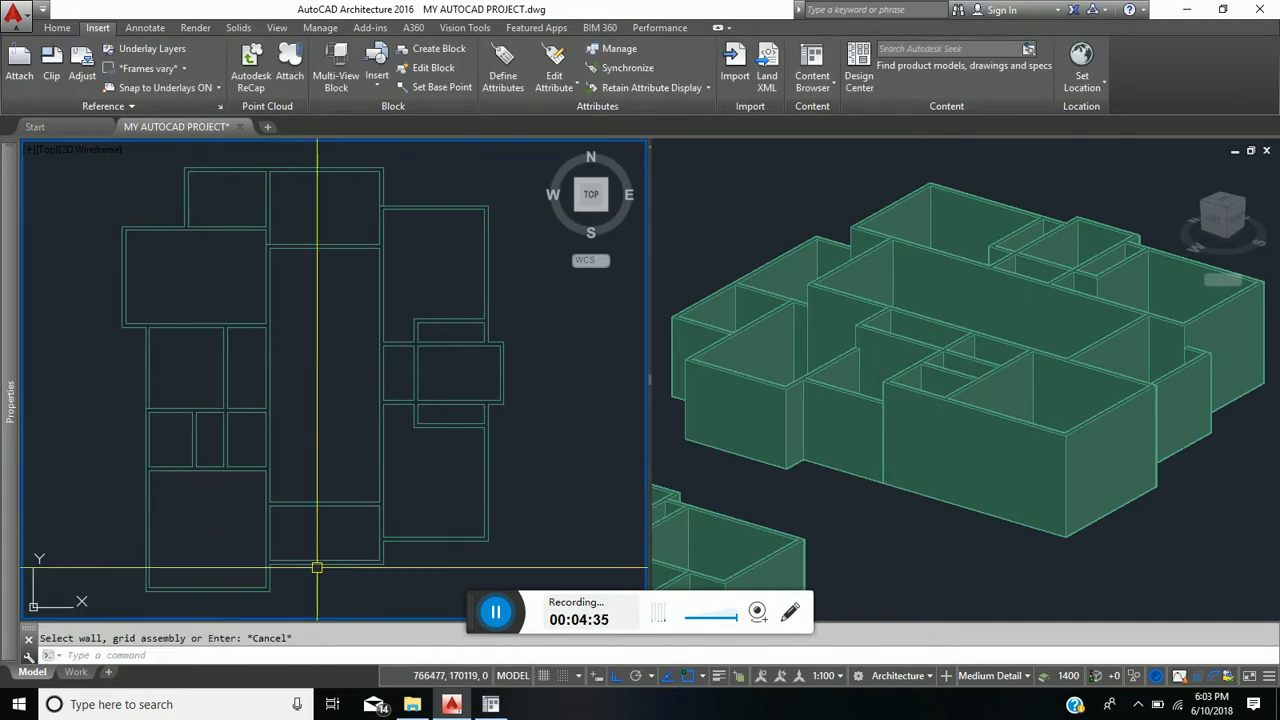
# Step: Import the Hinged - Single - 6 Panel Half Lite door style from catalog page 3 without placing a door
pyautogui.click(488, 705)
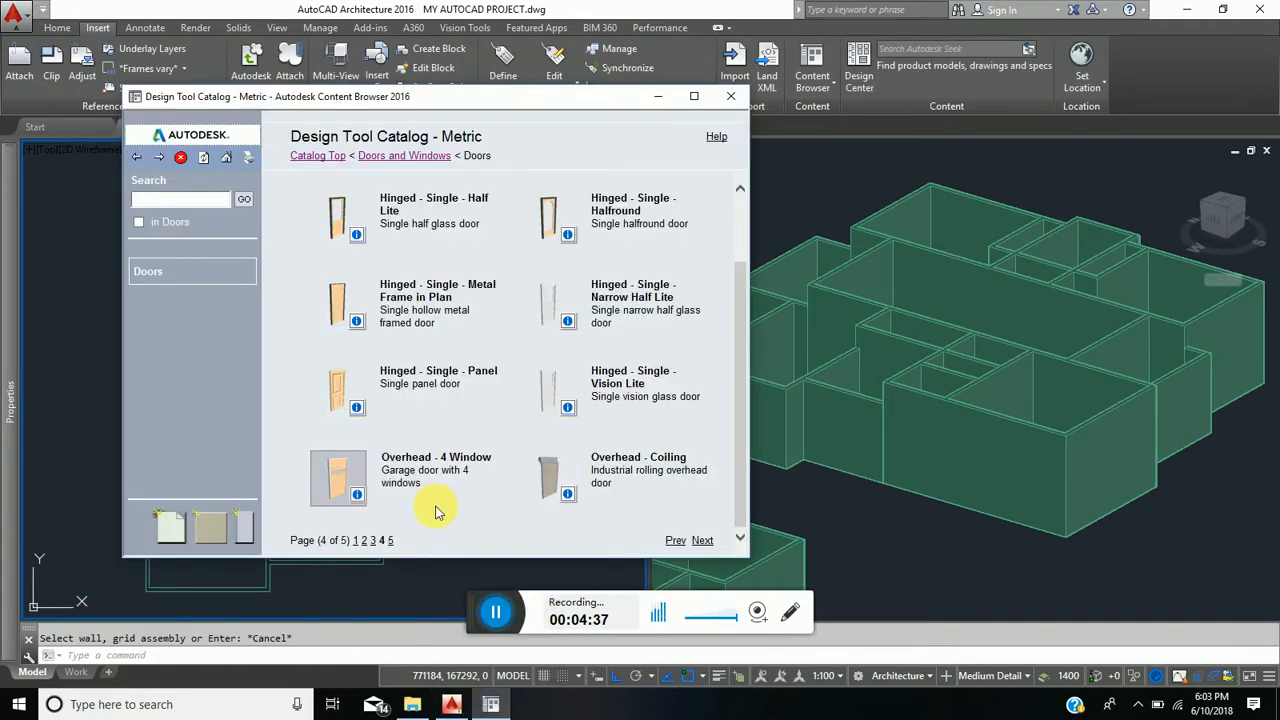
pyautogui.click(372, 541)
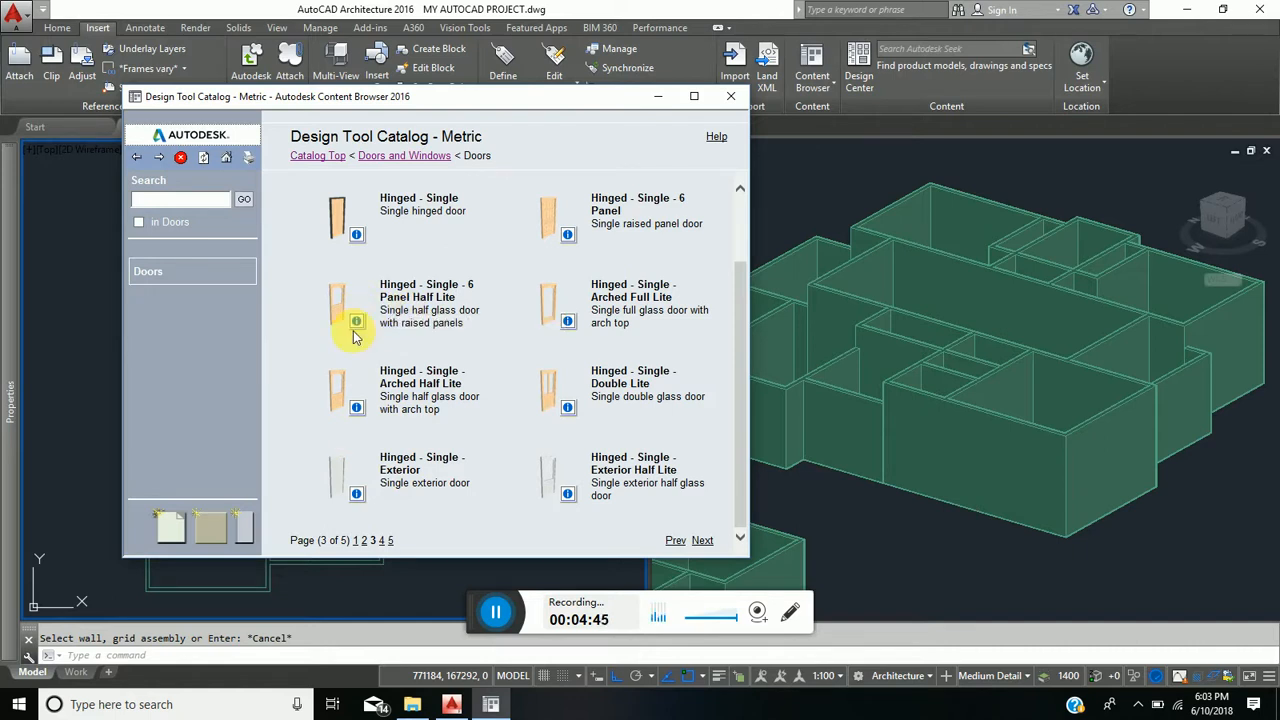
pyautogui.moveTo(357, 321)
pyautogui.mouseDown()
pyautogui.moveTo(371, 325)
pyautogui.moveTo(340, 322)
pyautogui.moveTo(120, 463)
pyautogui.moveTo(112, 490)
pyautogui.moveTo(99, 479)
pyautogui.mouseUp()
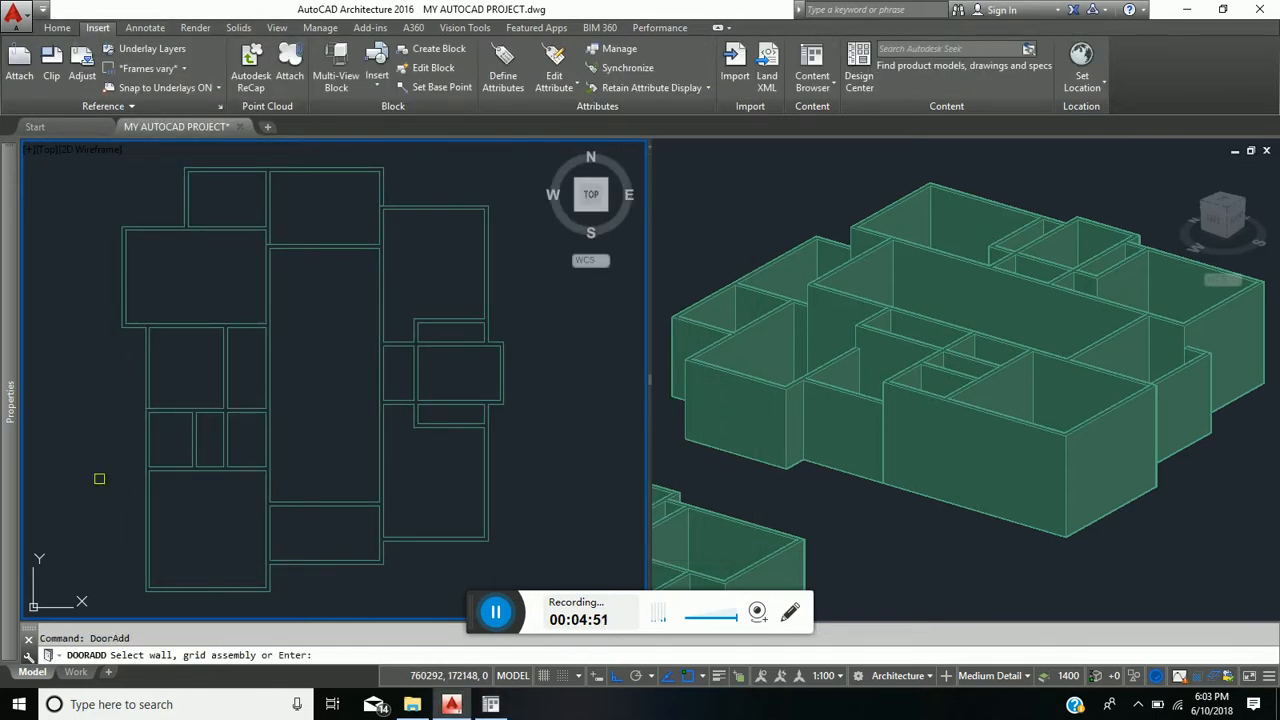
pyautogui.press('Escape')
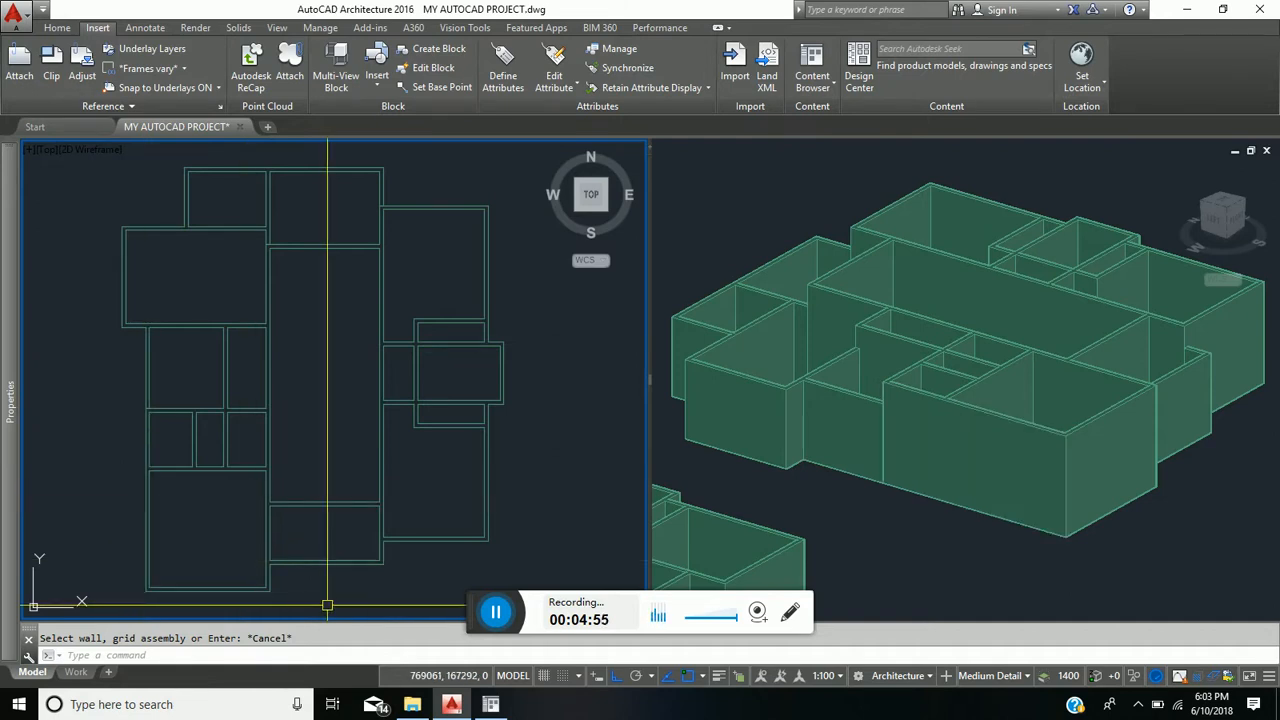
# Step: Import the Awning - Double window style from the catalog's Windows category without placing a window
pyautogui.click(490, 705)
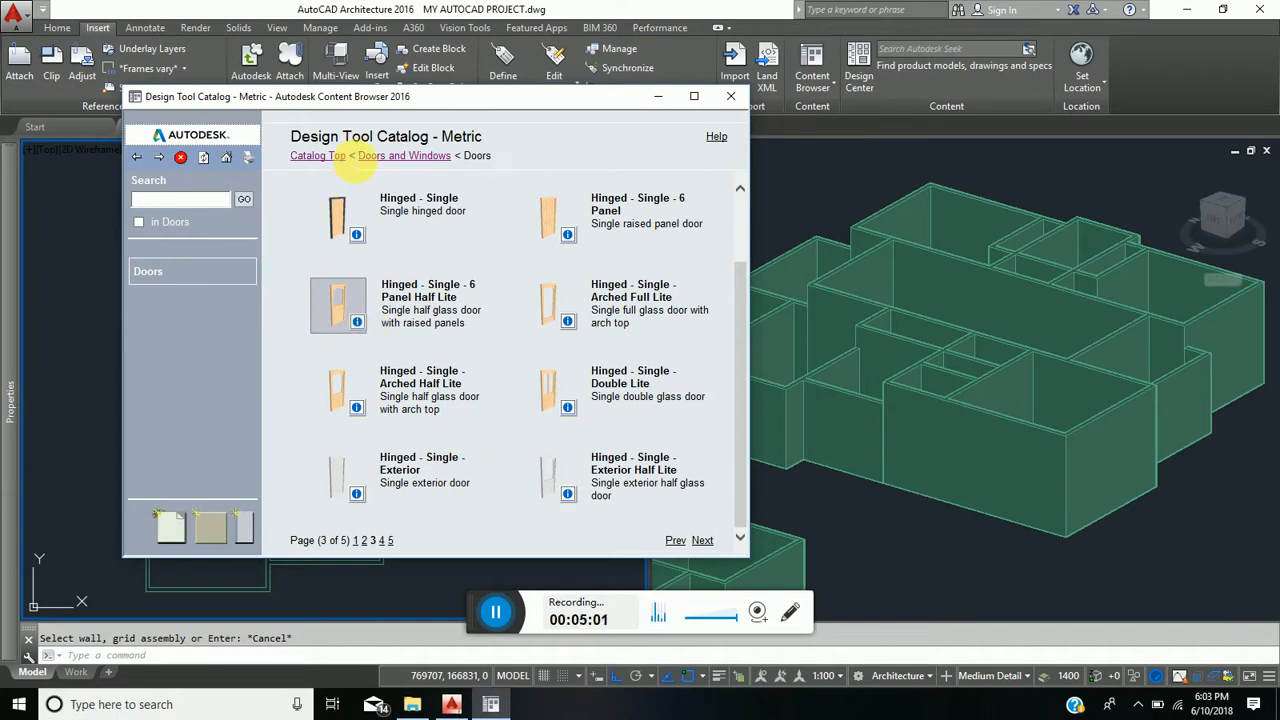
pyautogui.click(385, 157)
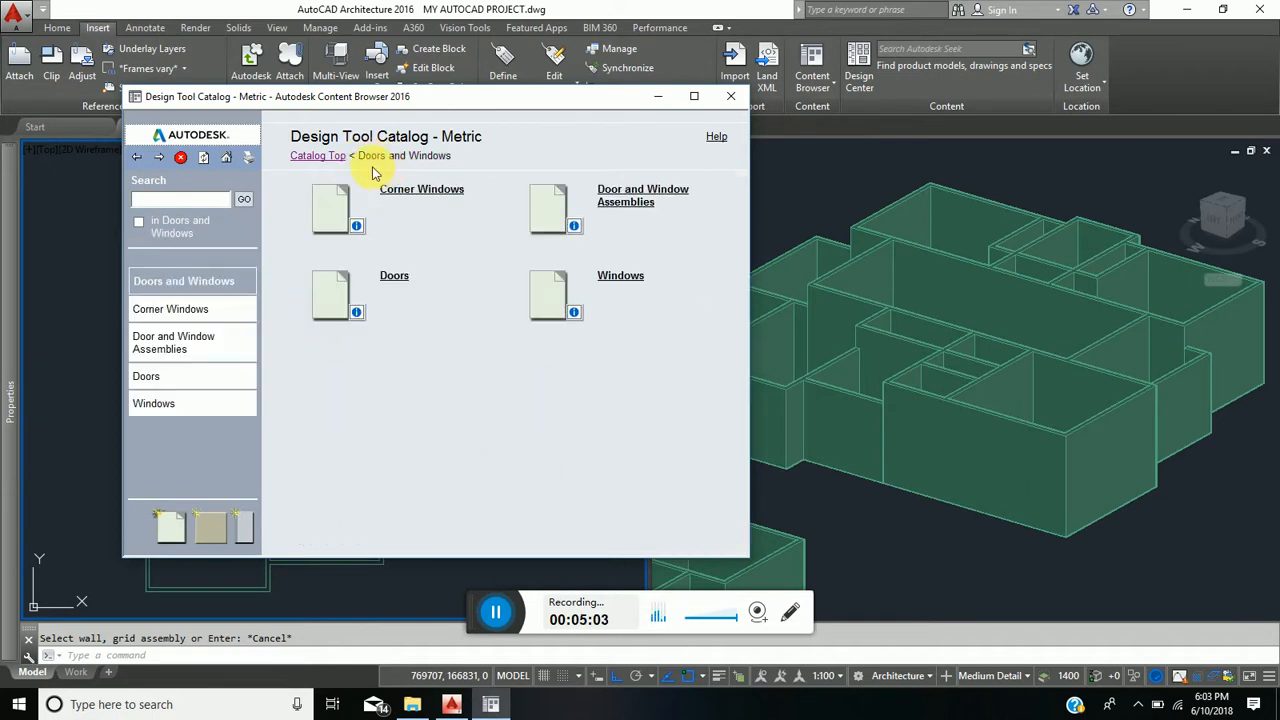
pyautogui.click(540, 300)
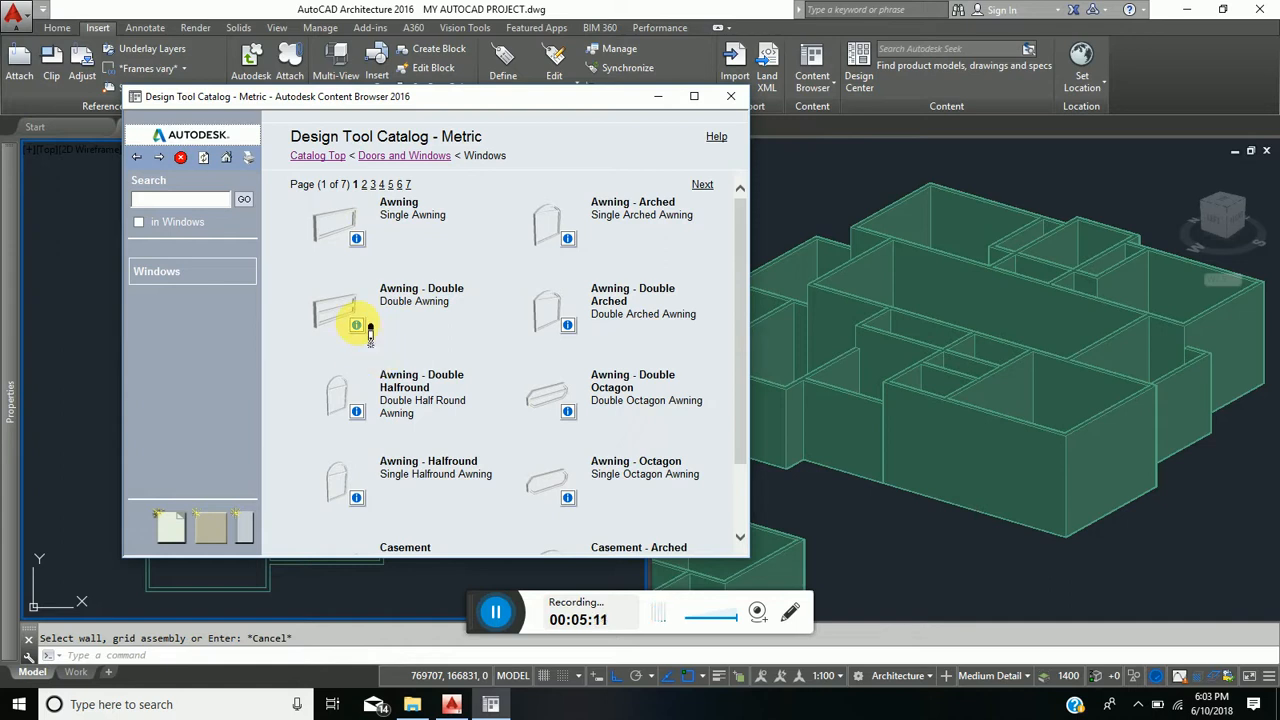
pyautogui.moveTo(369, 335)
pyautogui.mouseDown()
pyautogui.moveTo(355, 324)
pyautogui.moveTo(337, 346)
pyautogui.moveTo(106, 429)
pyautogui.moveTo(95, 445)
pyautogui.moveTo(83, 437)
pyautogui.mouseUp()
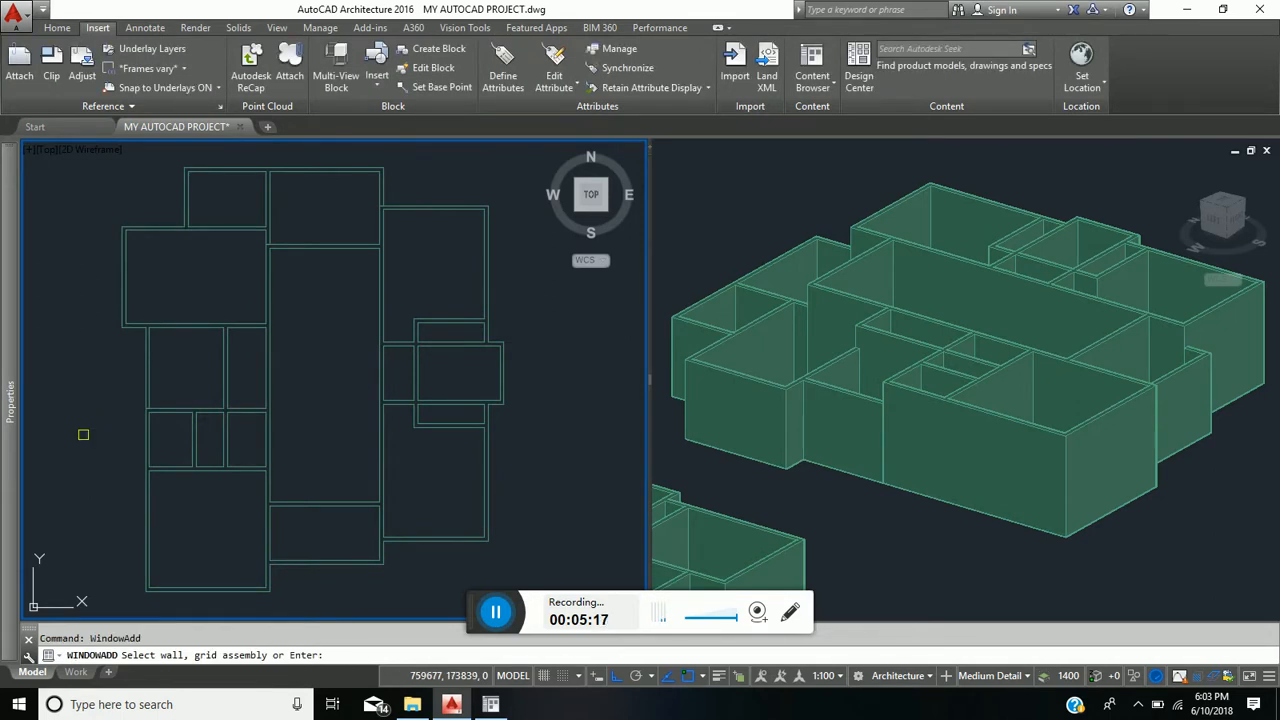
pyautogui.press('Escape')
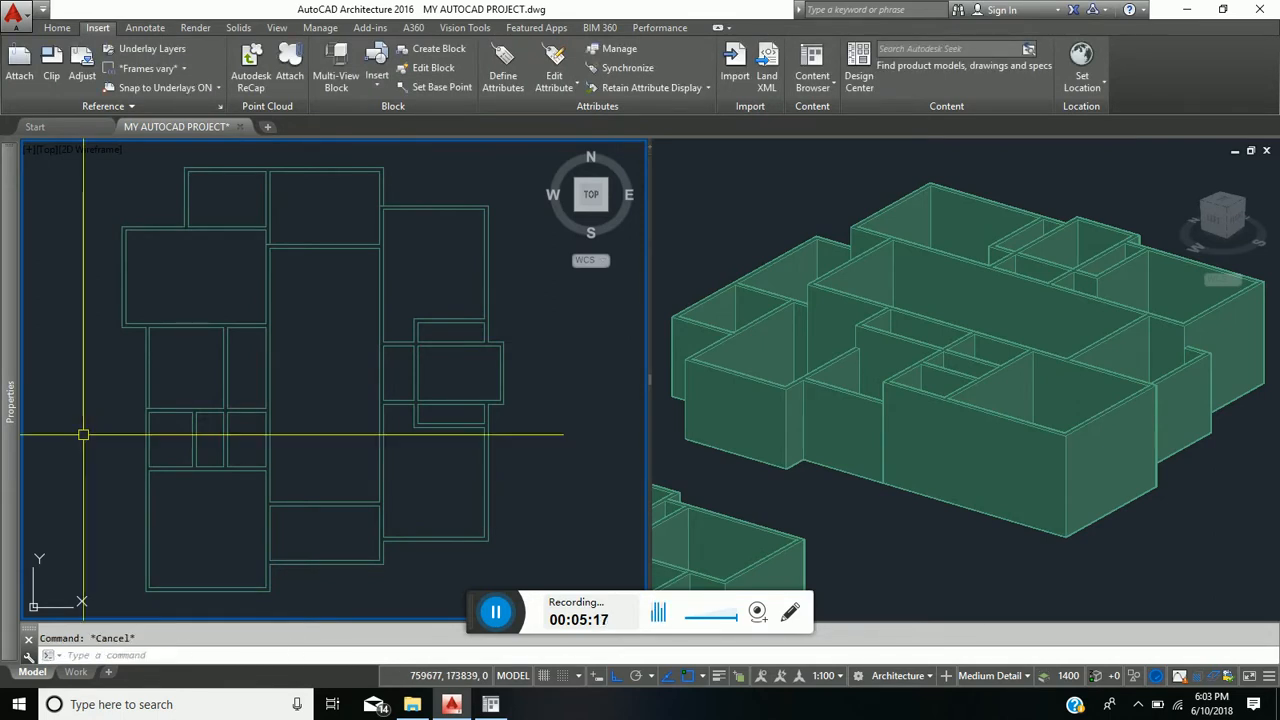
# Step: Import the Glider window style from page 3 of the window catalog and cancel its placement
pyautogui.click(490, 706)
pyautogui.scroll(-3, 612, 340)
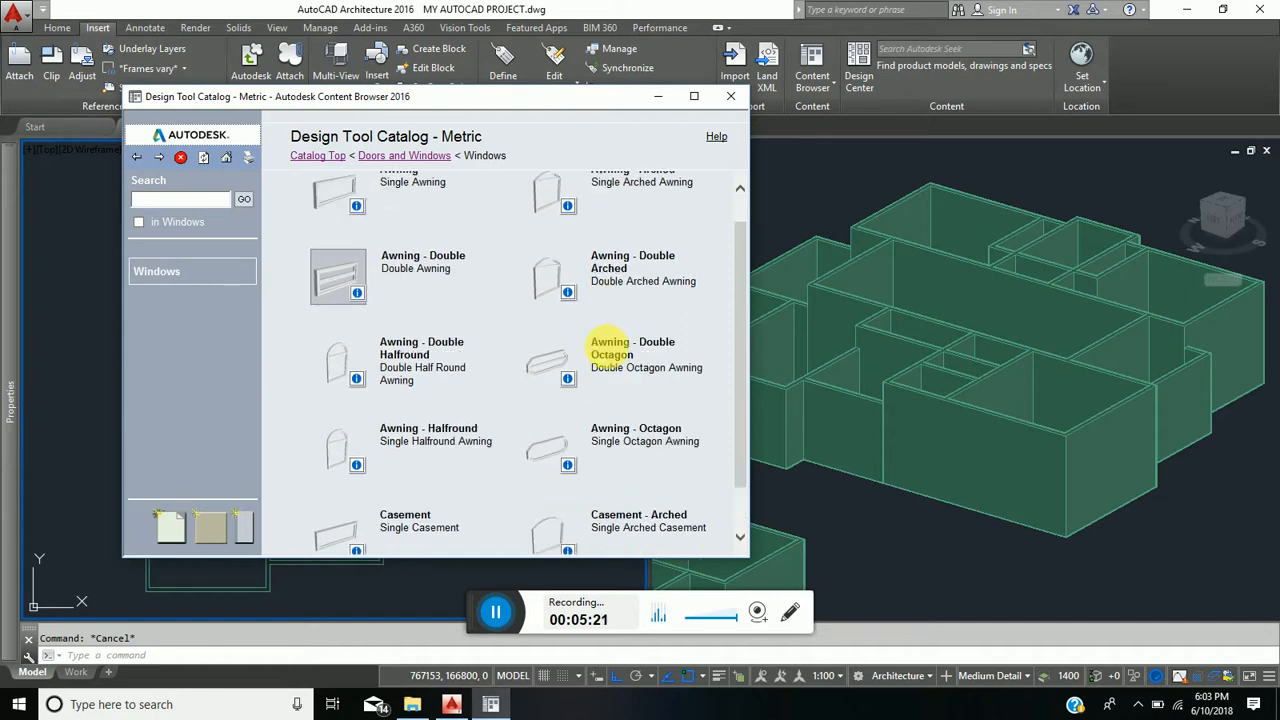
pyautogui.scroll(1, 447, 268)
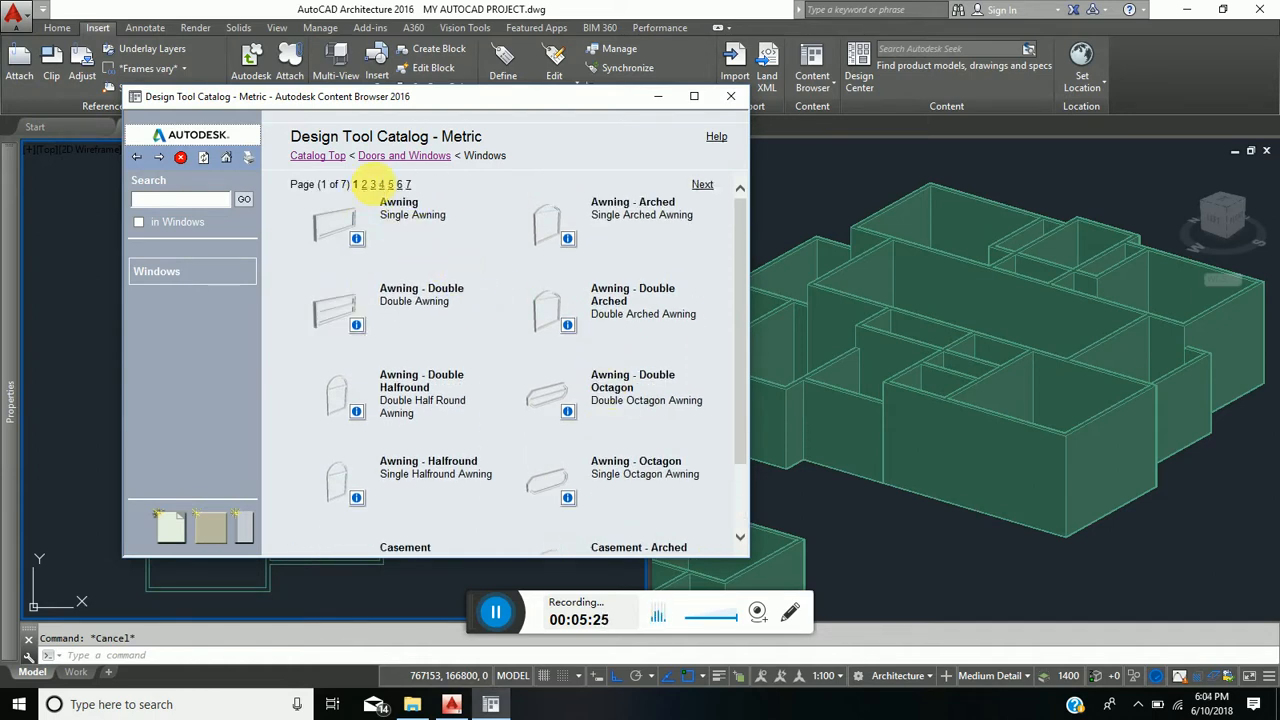
pyautogui.click(373, 184)
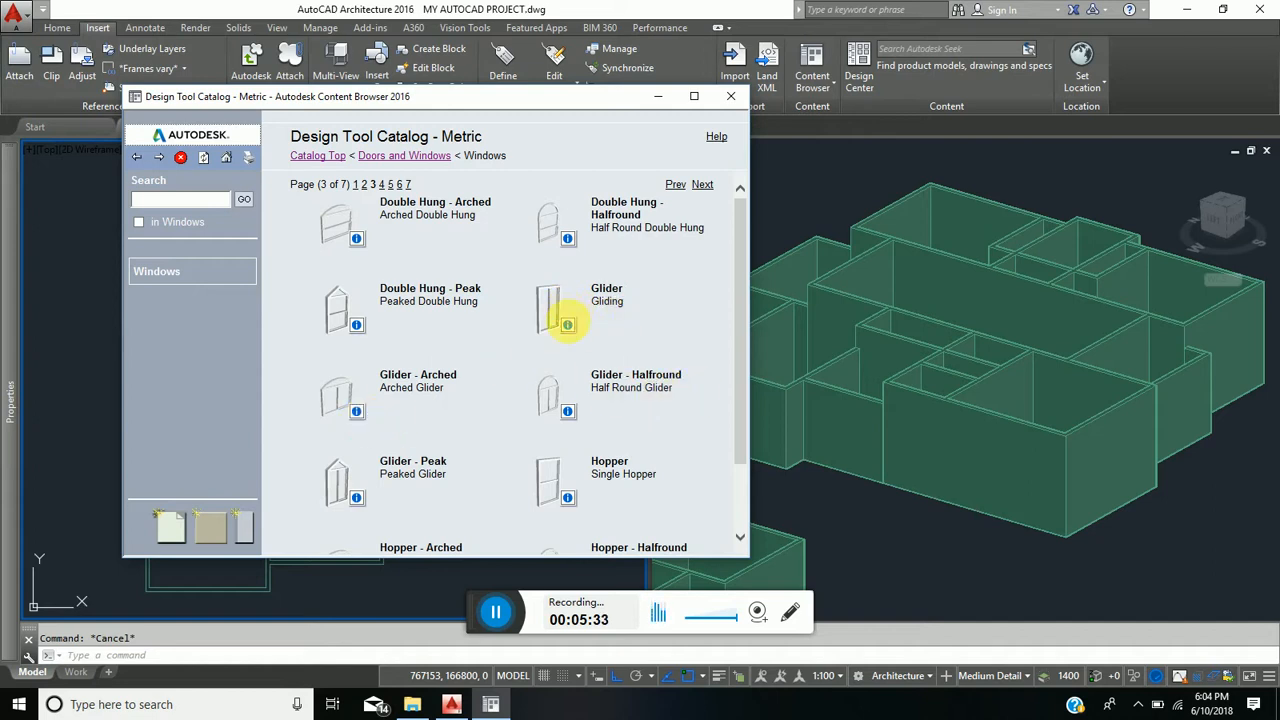
pyautogui.moveTo(567, 326)
pyautogui.mouseDown()
pyautogui.moveTo(579, 341)
pyautogui.moveTo(537, 329)
pyautogui.moveTo(257, 409)
pyautogui.moveTo(100, 422)
pyautogui.moveTo(85, 412)
pyautogui.mouseUp()
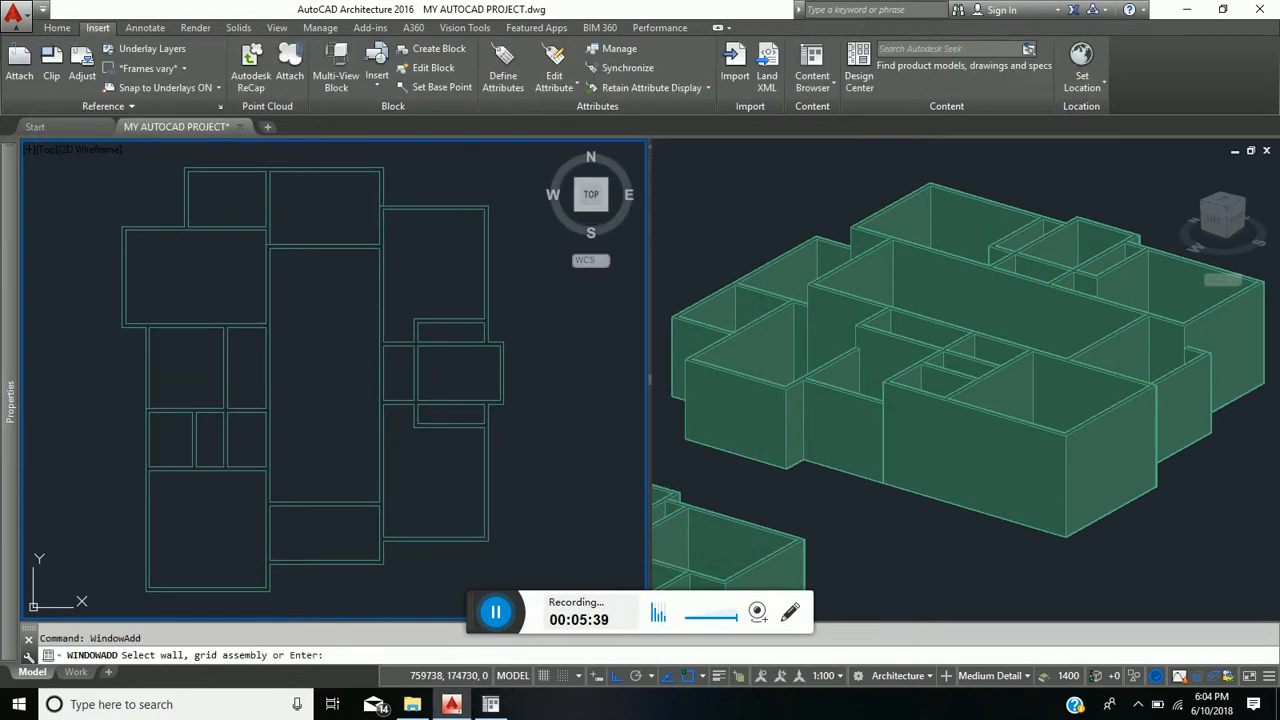
pyautogui.press('Escape')
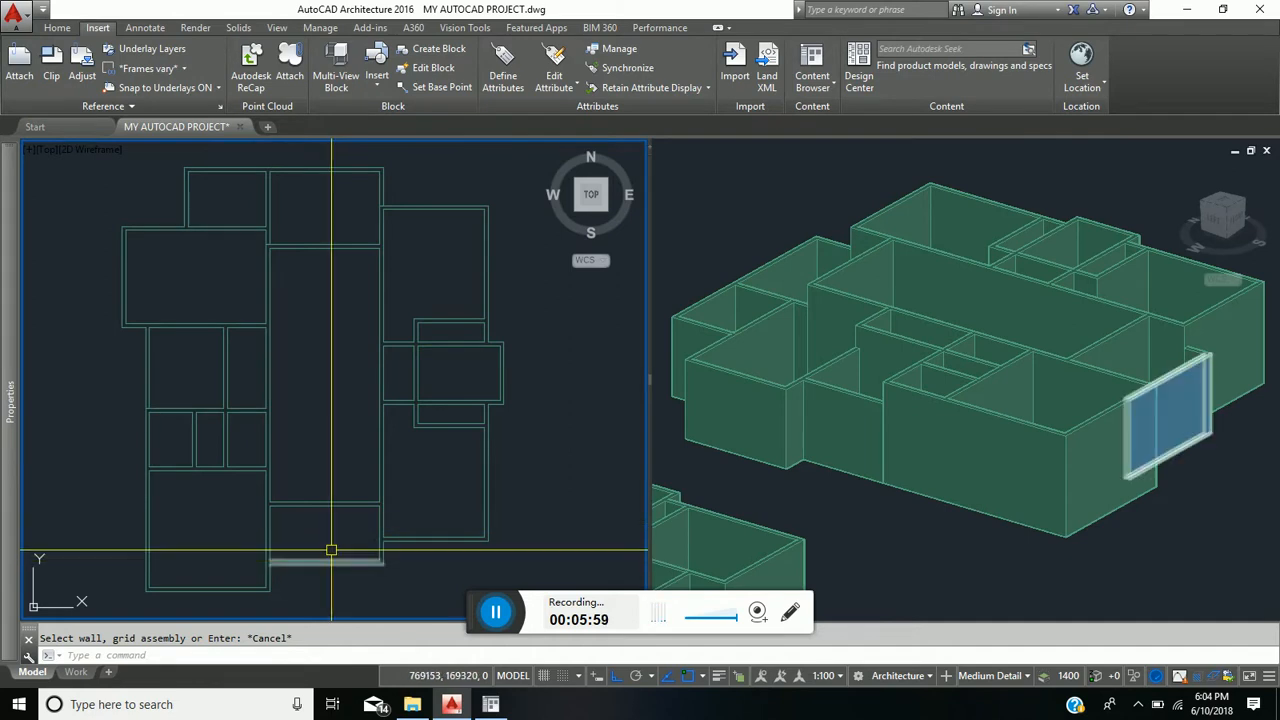
# Step: Start adding a door and choose the Hinged - Double - 6 Panel Half Lite style for it
pyautogui.scroll(2, 331, 550)
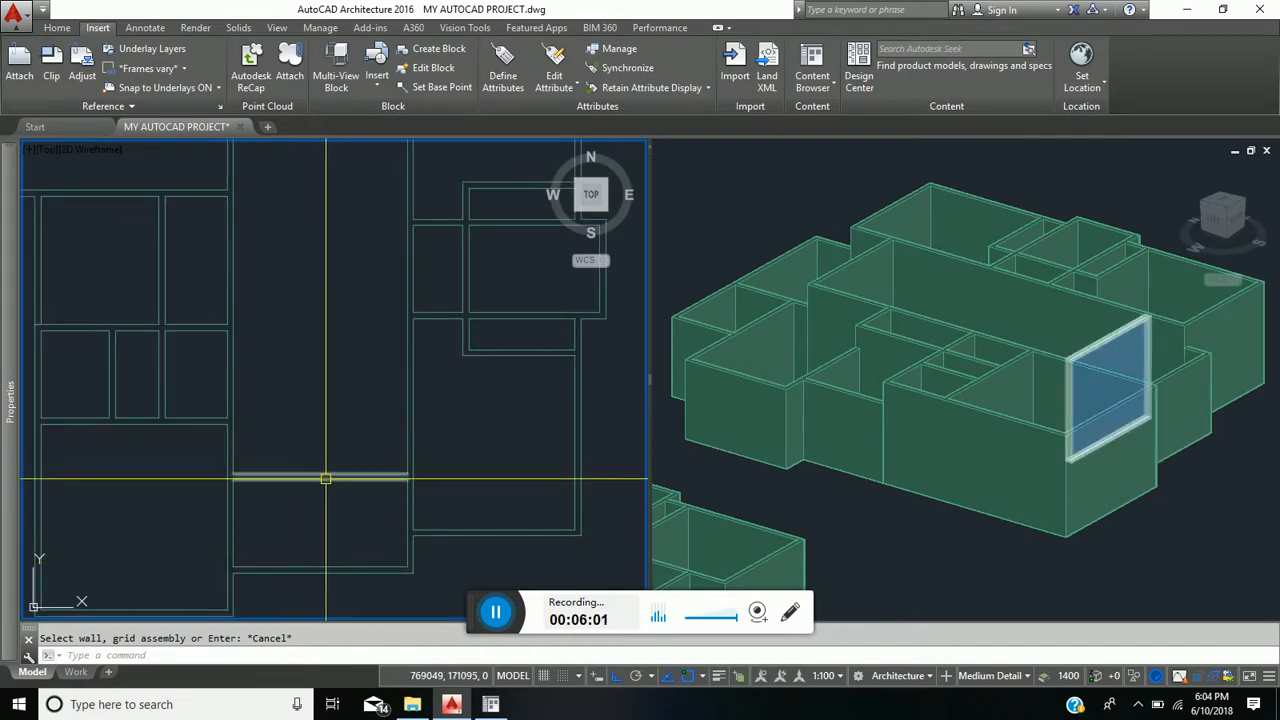
pyautogui.click(58, 28)
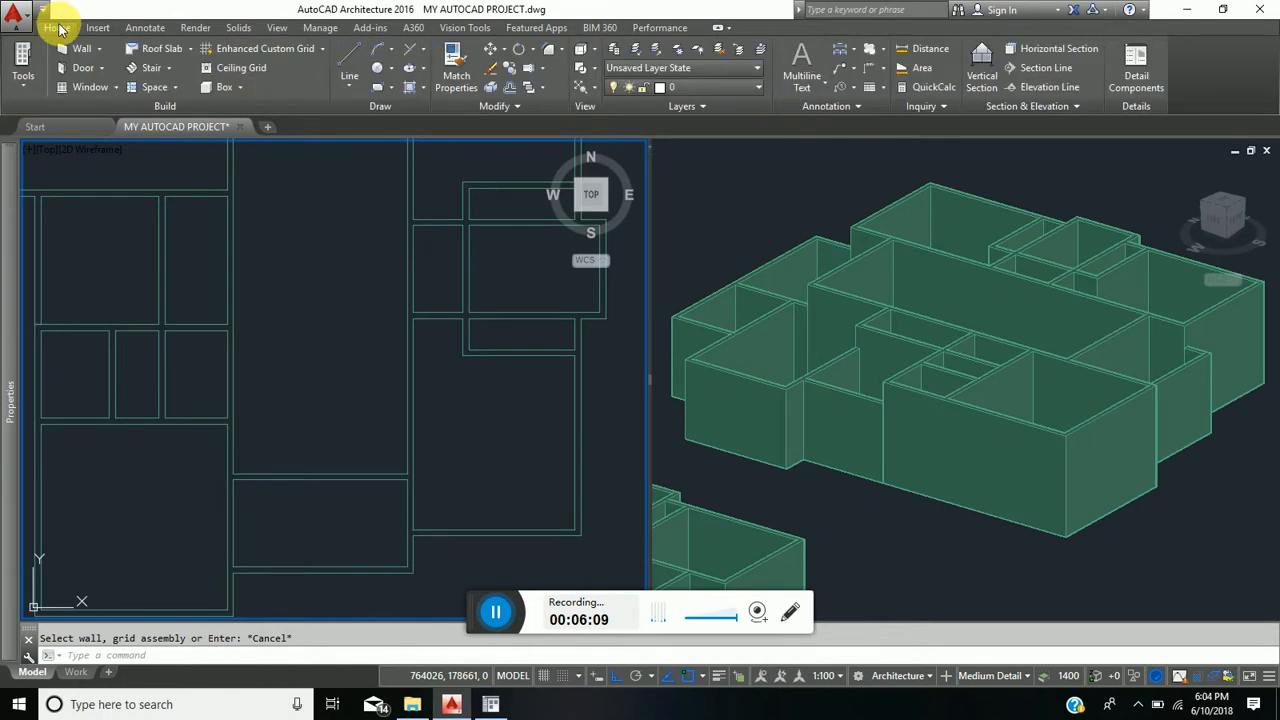
pyautogui.click(104, 69)
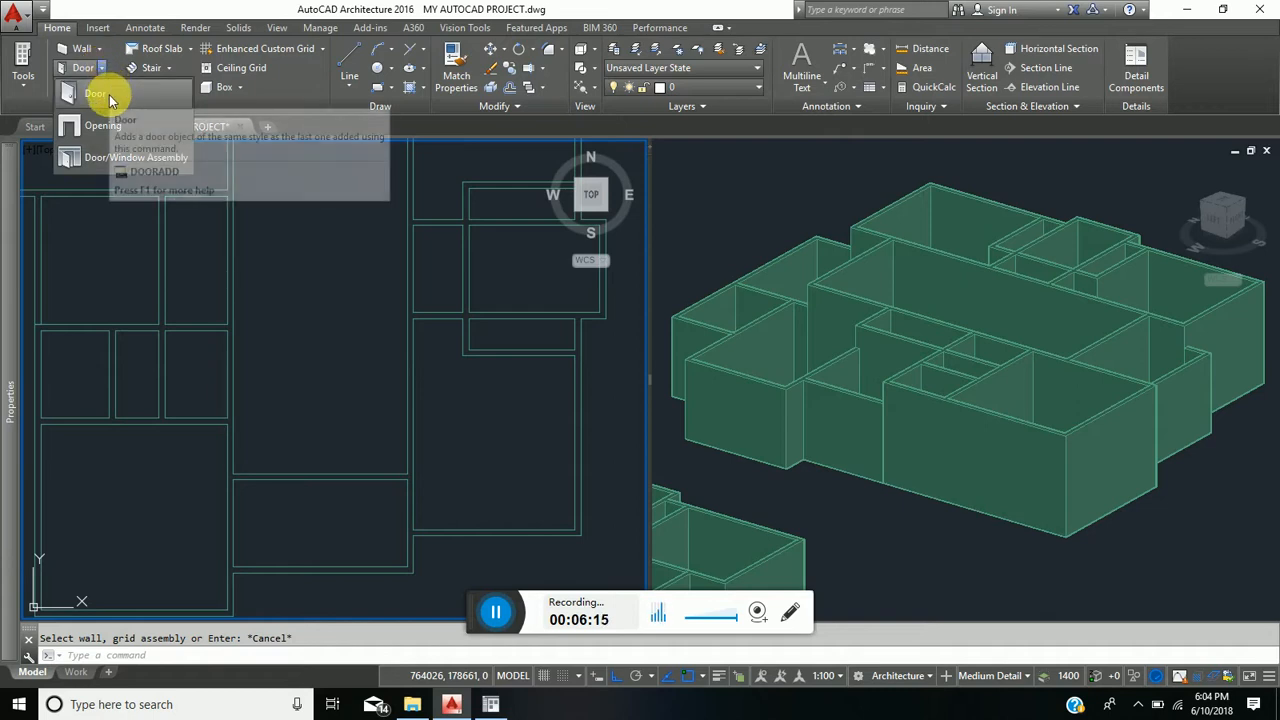
pyautogui.click(100, 94)
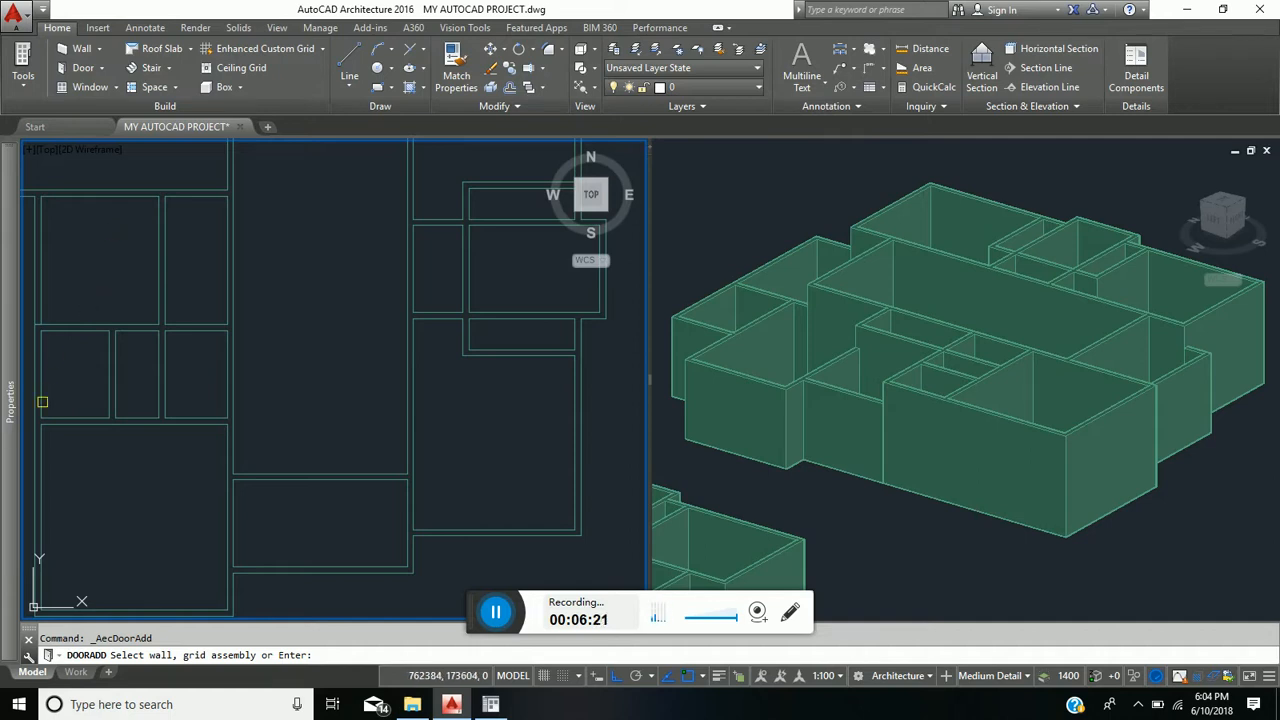
pyautogui.moveTo(18, 432)
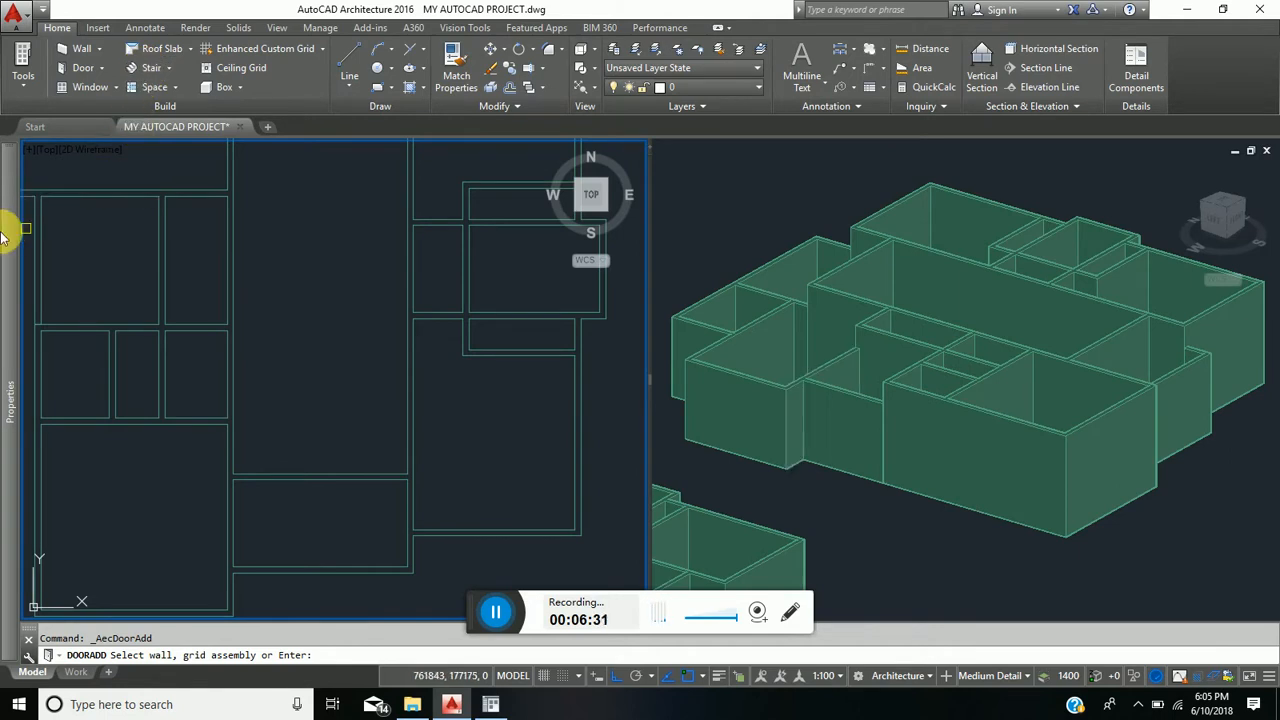
pyautogui.moveTo(2, 237)
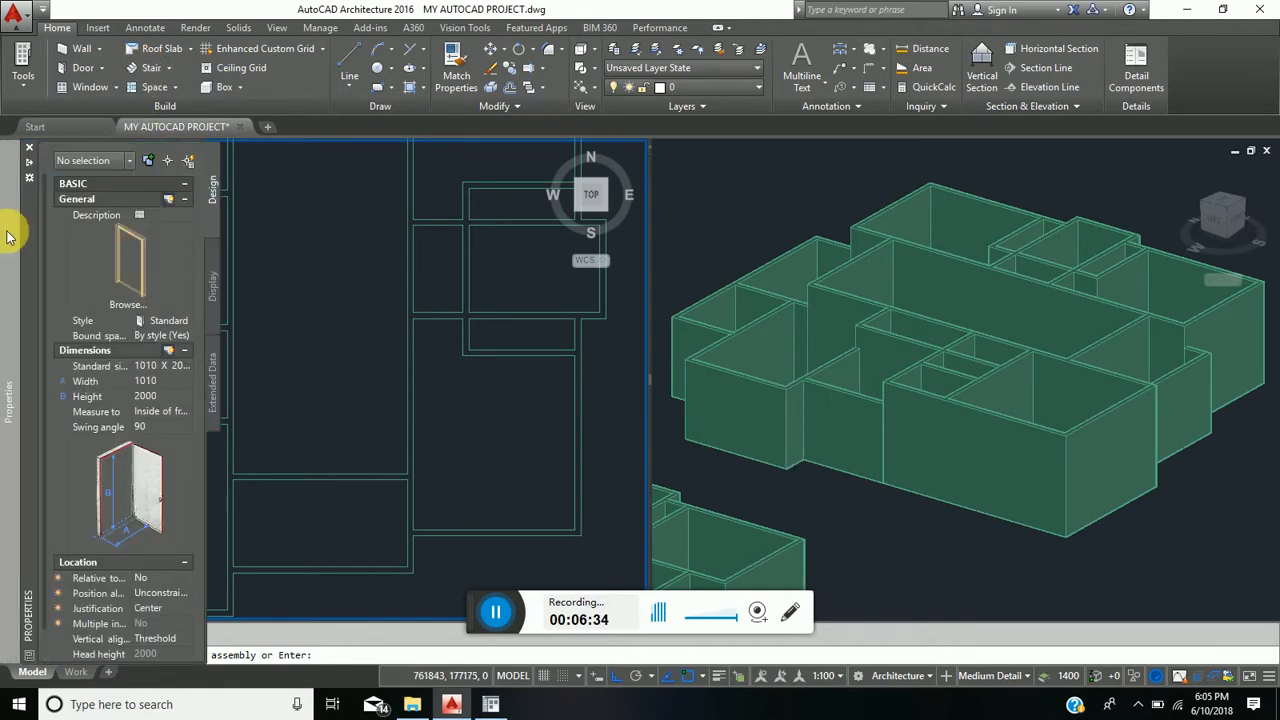
pyautogui.click(171, 322)
pyautogui.click(185, 320)
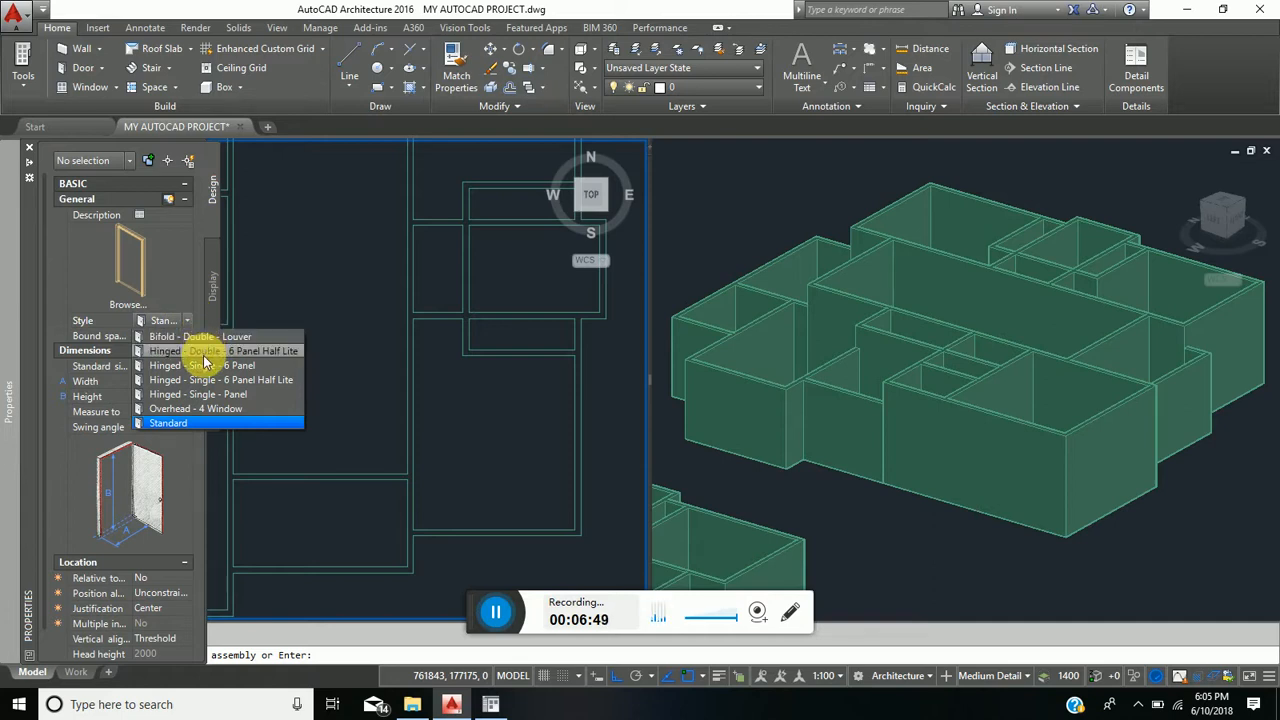
pyautogui.click(205, 355)
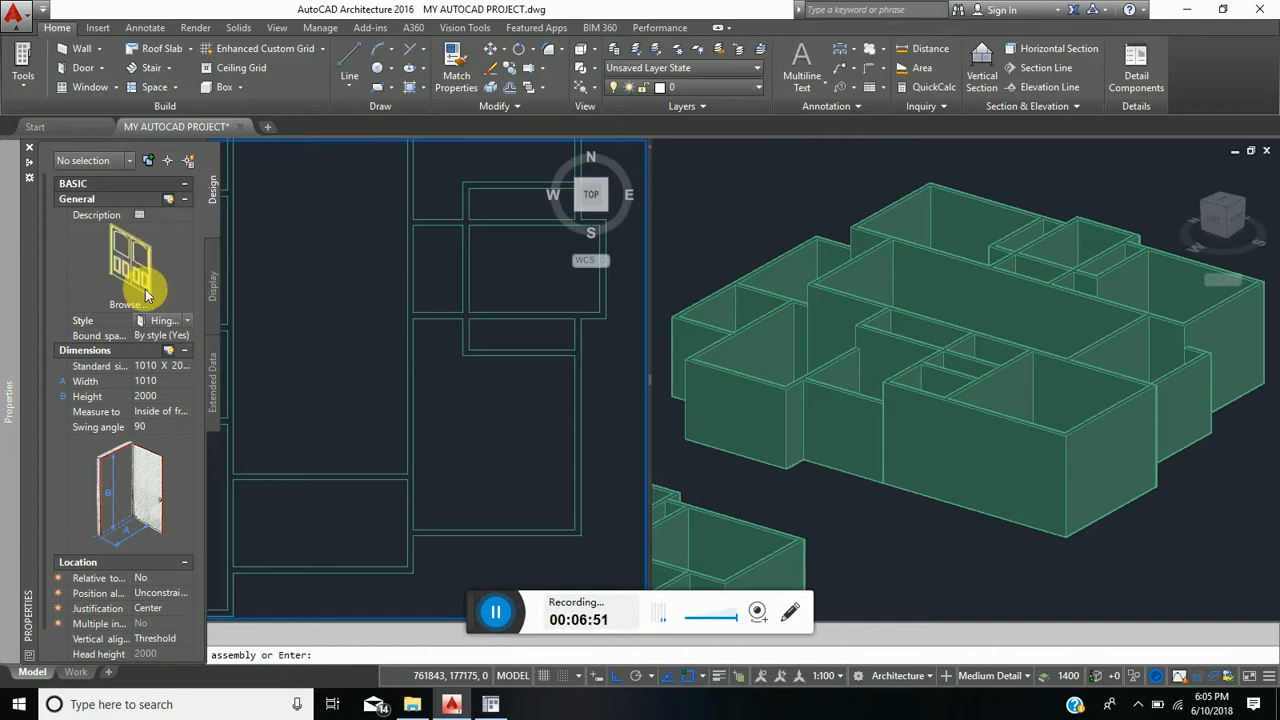
# Step: Set the door's width to 1500 and height to 2100, measured to the outside of the frame
pyautogui.click(156, 383)
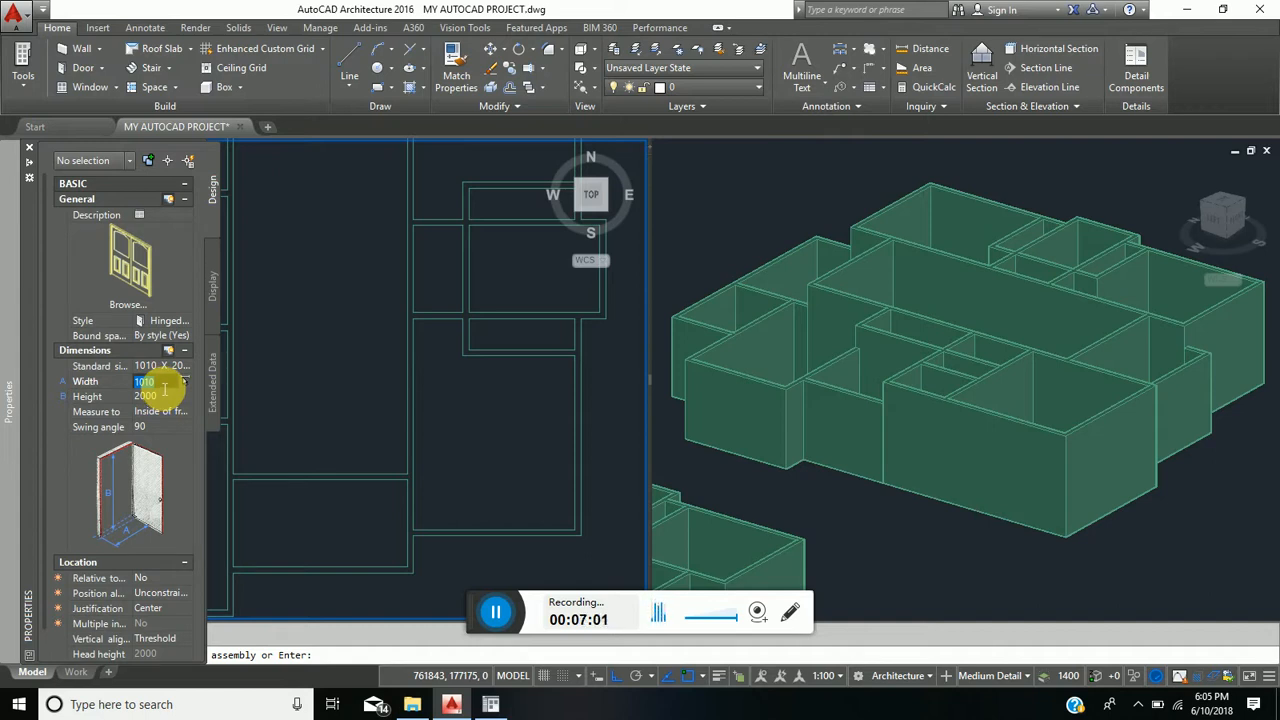
pyautogui.write('1')
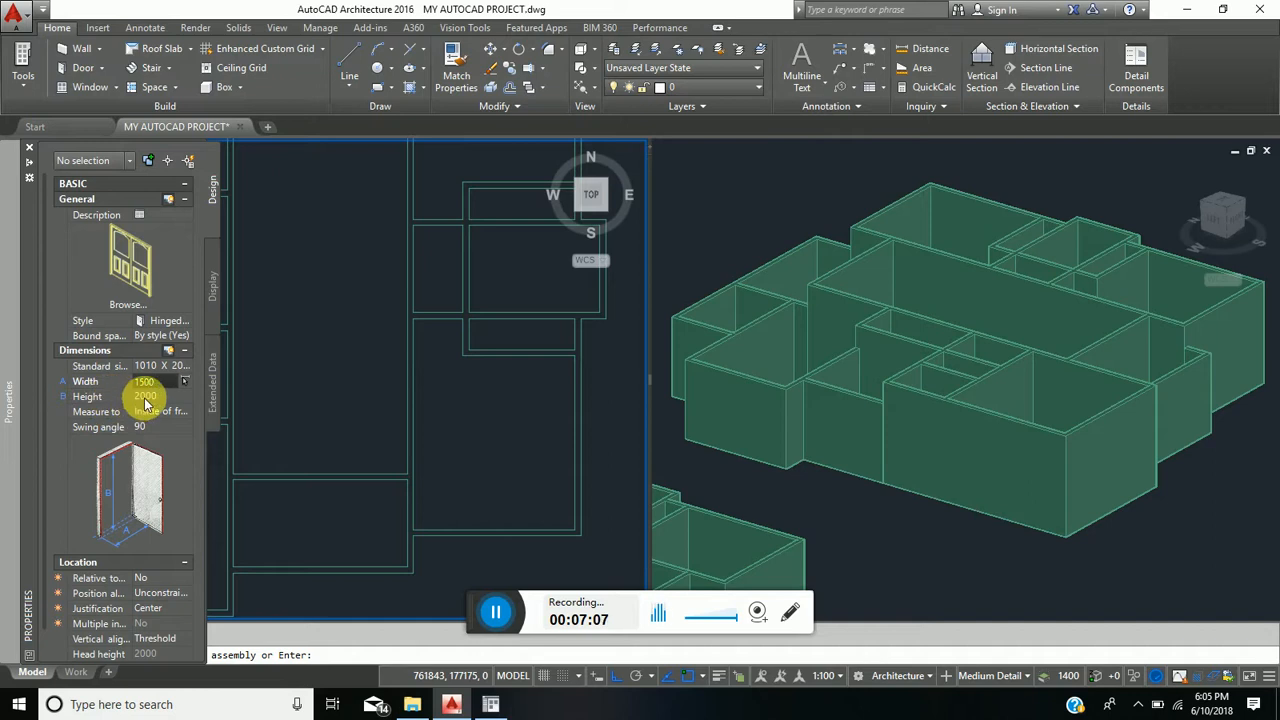
pyautogui.click(157, 398)
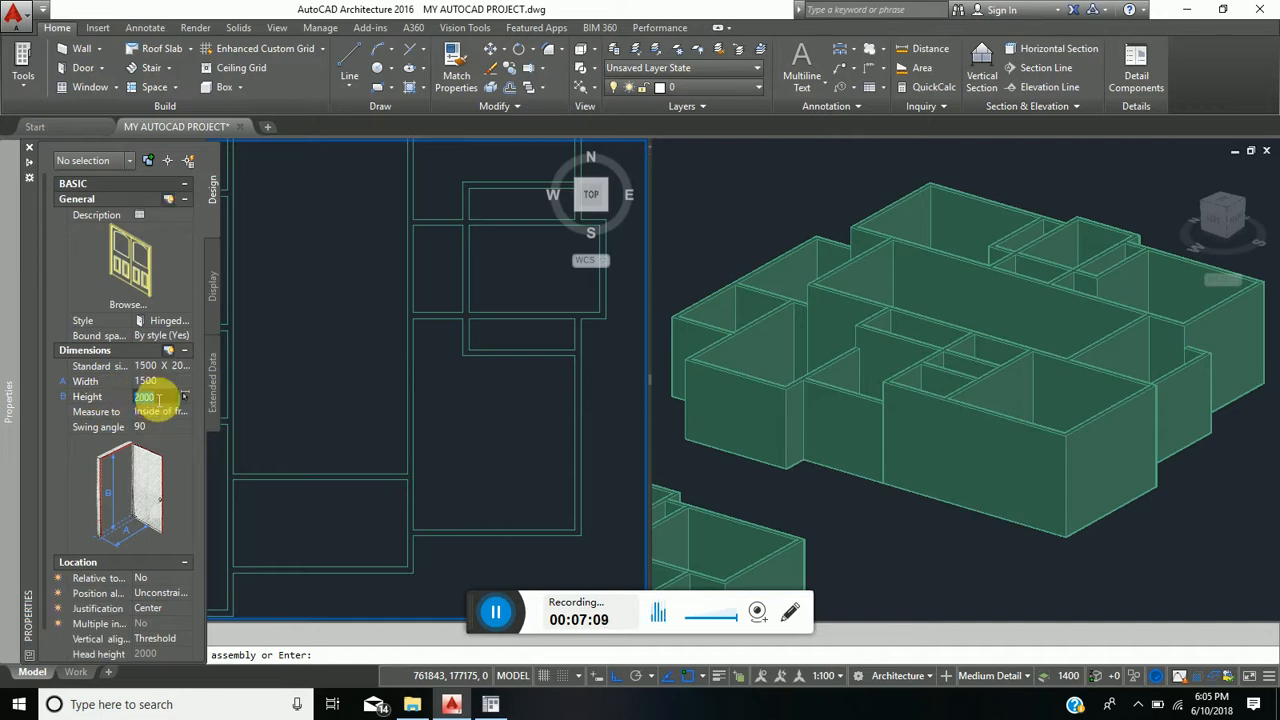
pyautogui.write('2')
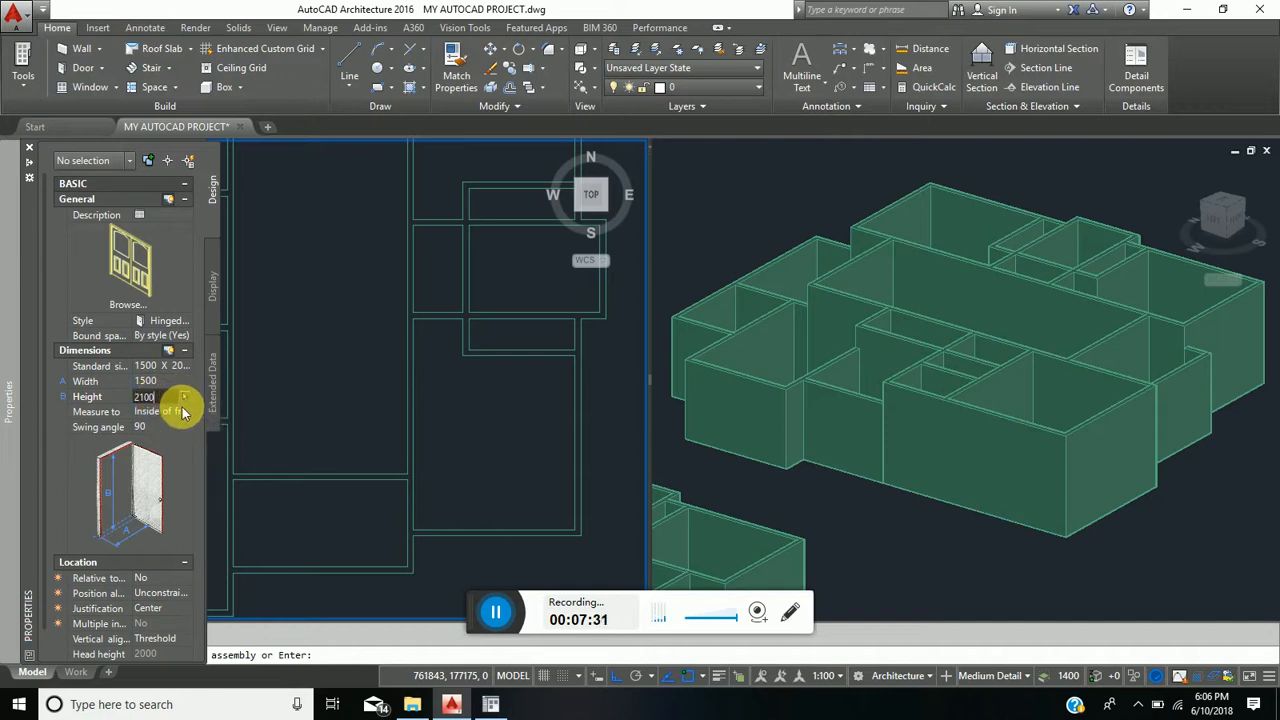
pyautogui.press('Return')
pyautogui.click(185, 412)
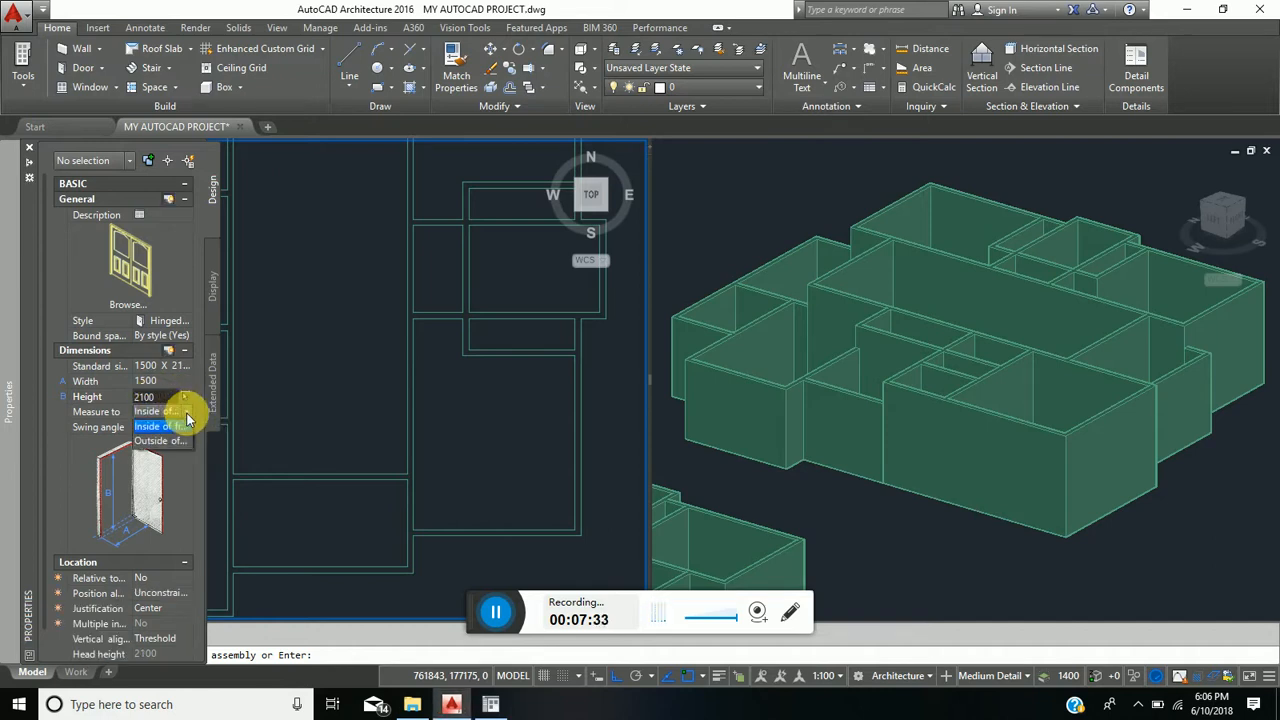
pyautogui.click(179, 428)
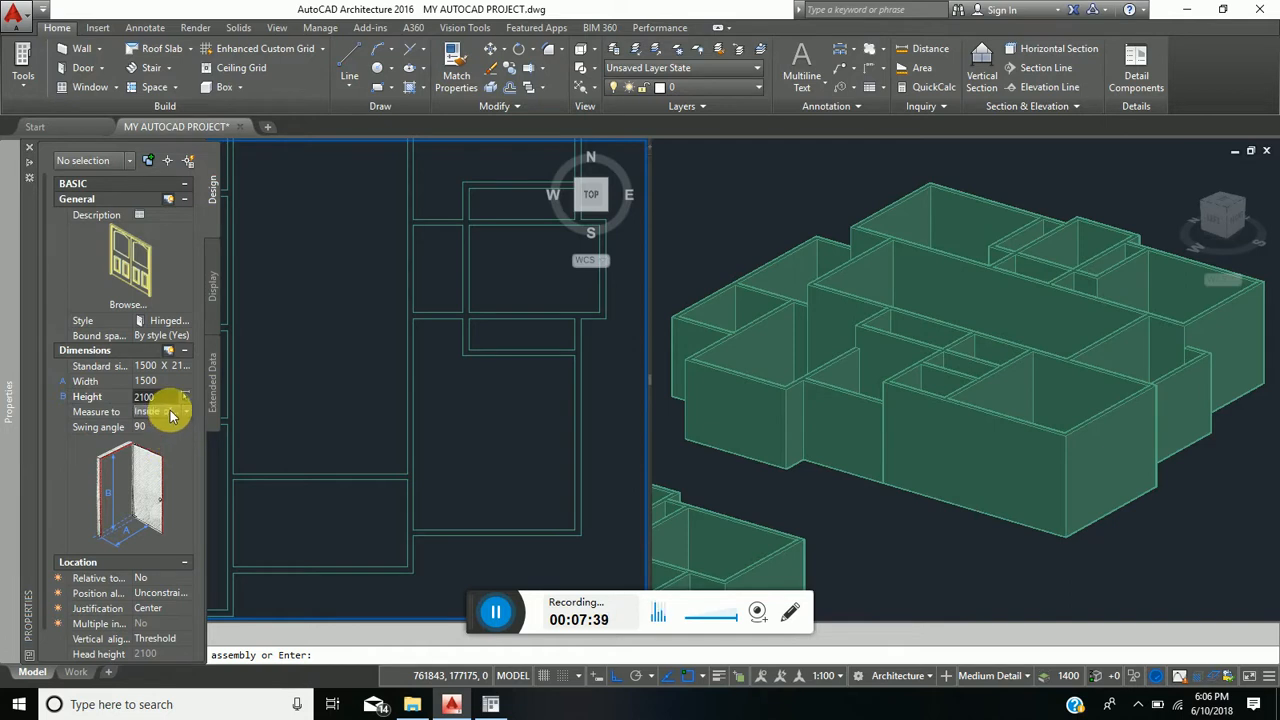
pyautogui.doubleClick(171, 411)
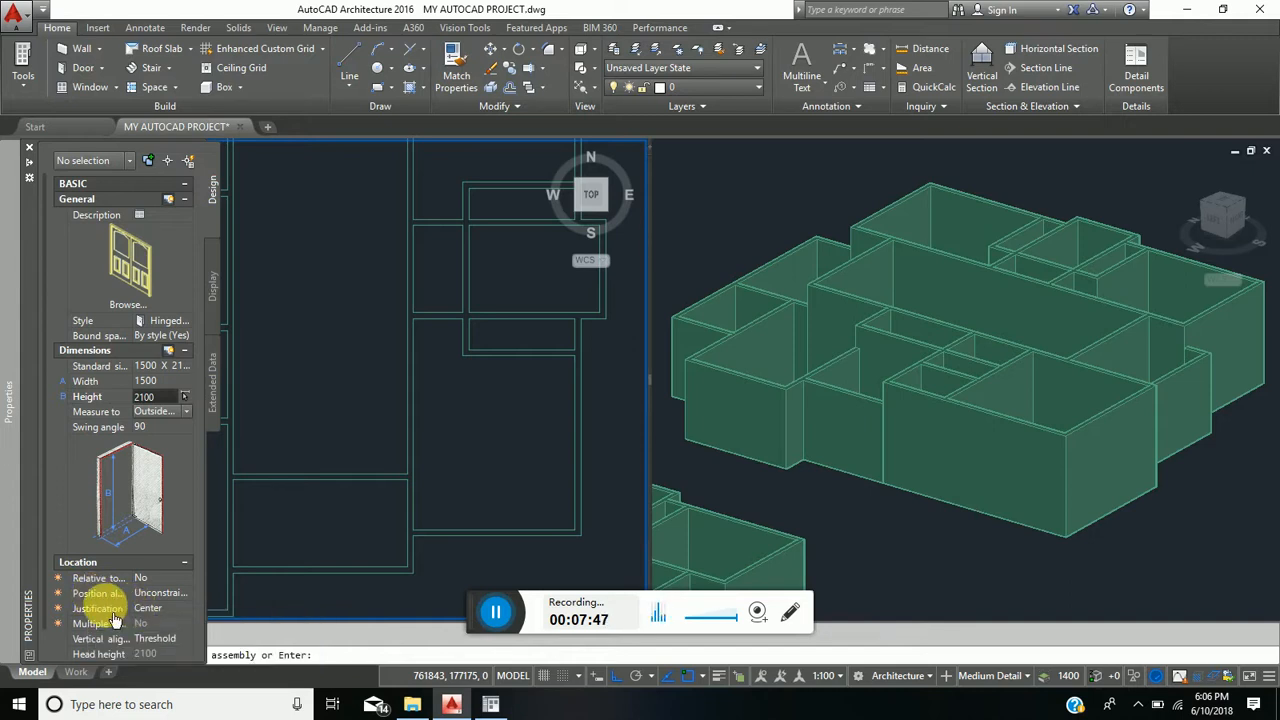
# Step: Set the door's position along the wall to Offset/Center
pyautogui.click(175, 595)
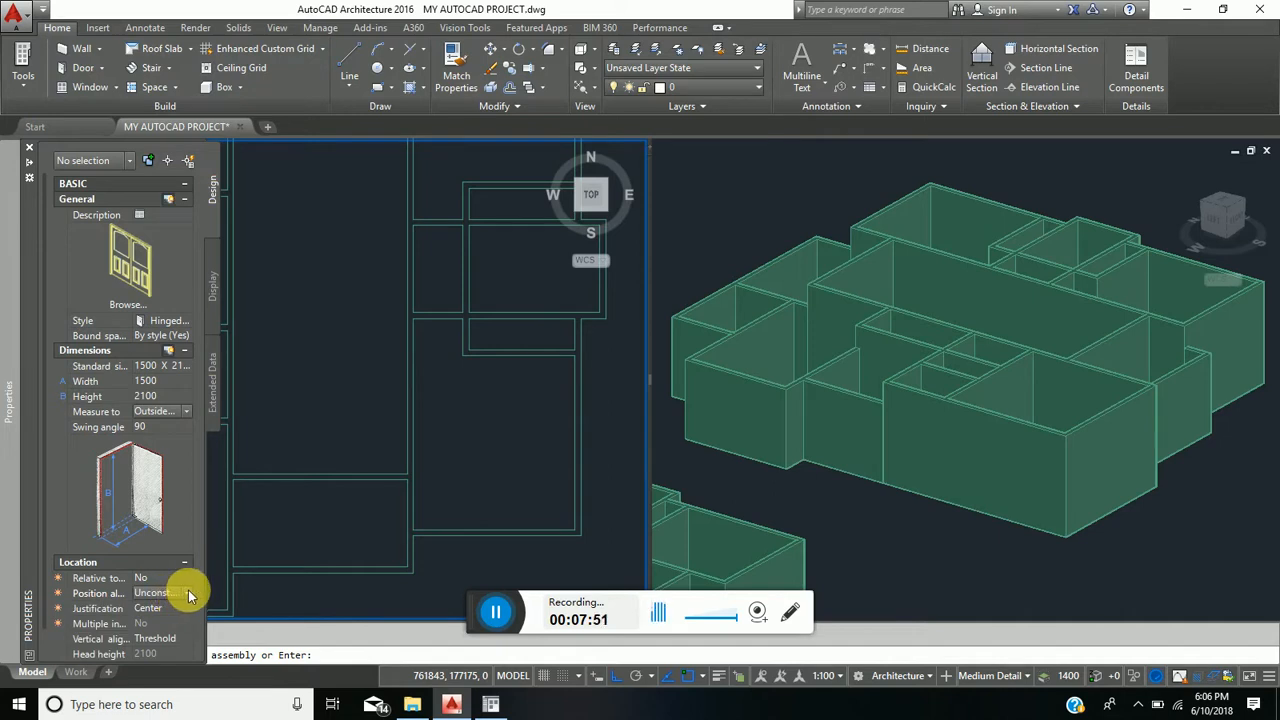
pyautogui.click(188, 592)
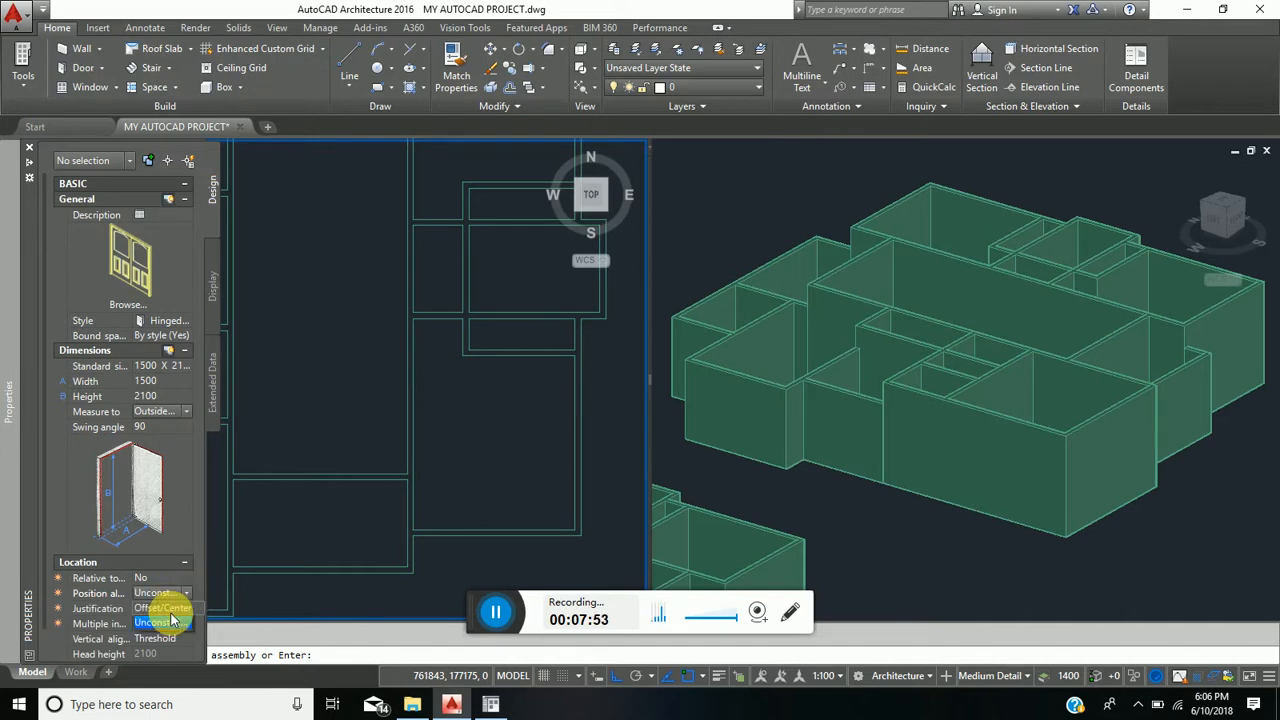
pyautogui.click(176, 608)
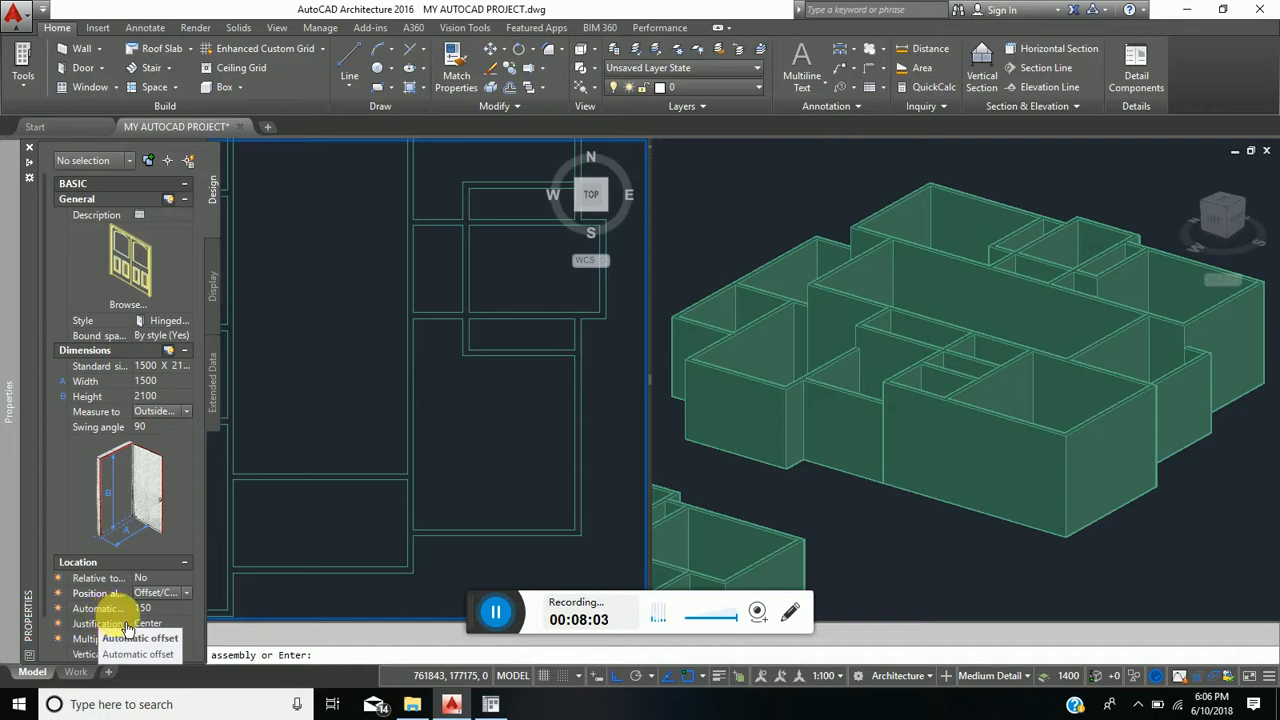
pyautogui.click(145, 609)
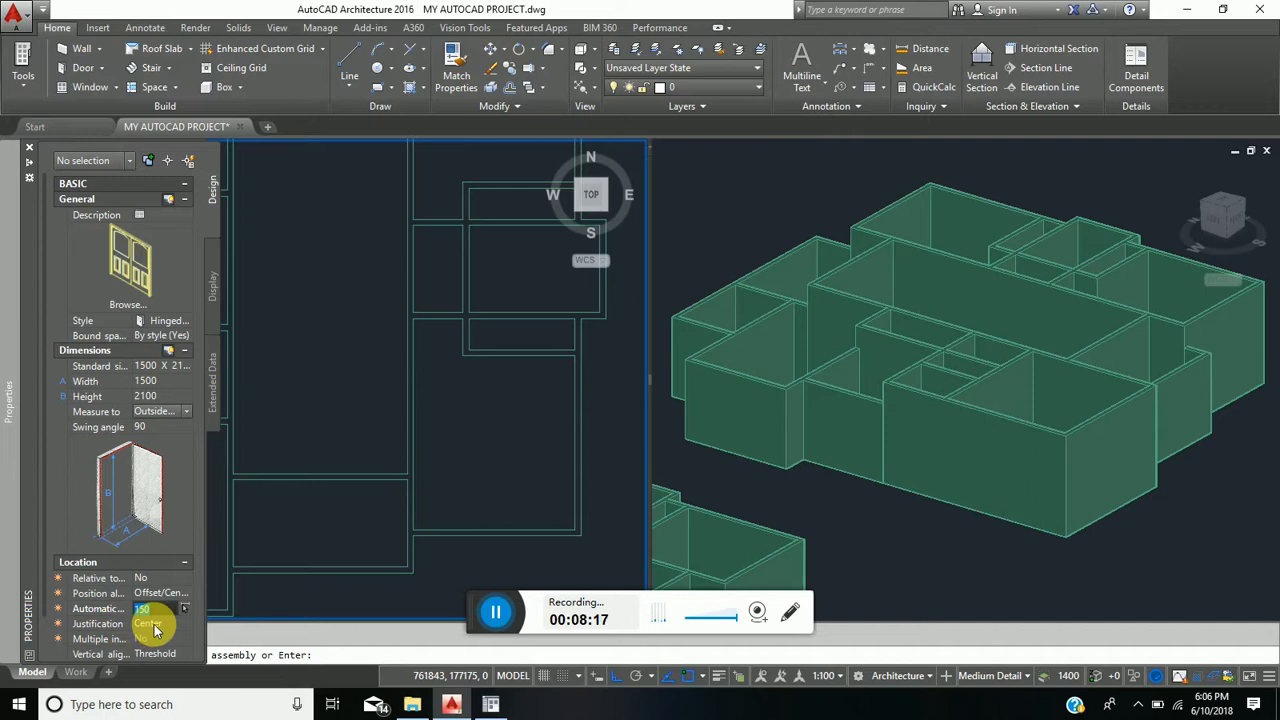
pyautogui.scroll(-1, 150, 618)
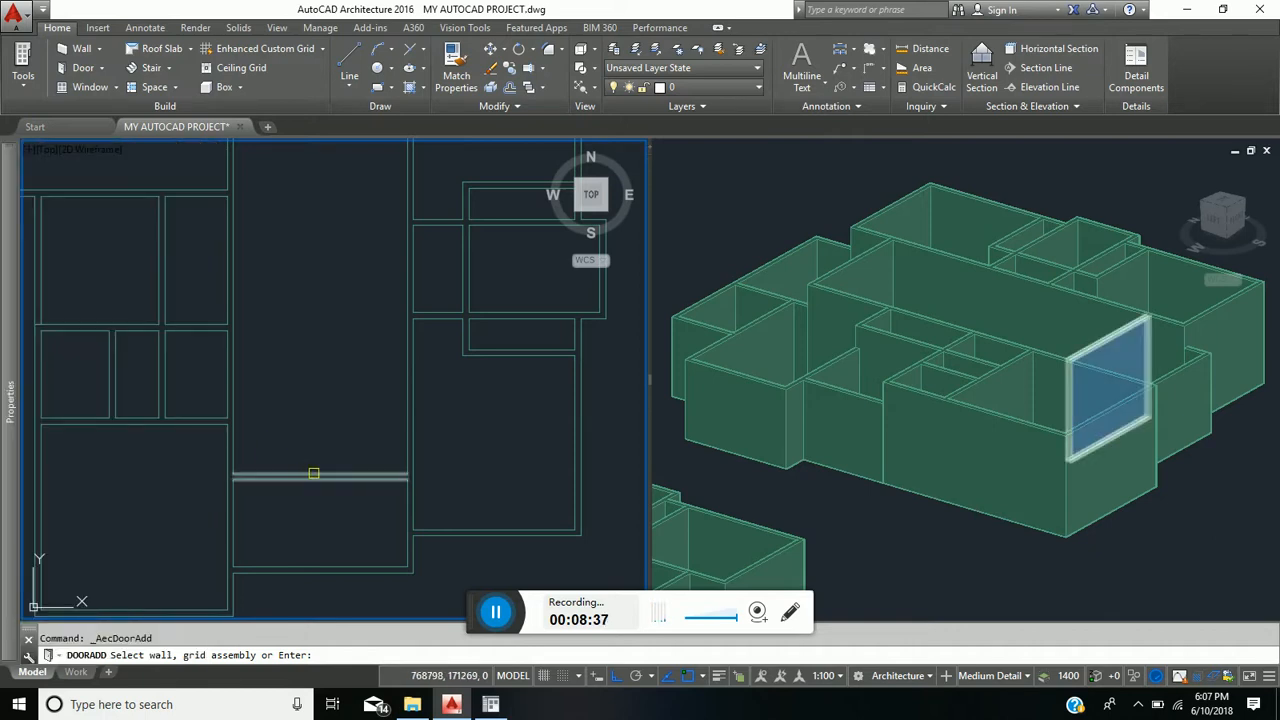
# Step: Place the double door at the midpoint of the wall between the long central room and the small room south of it
pyautogui.click(314, 473)
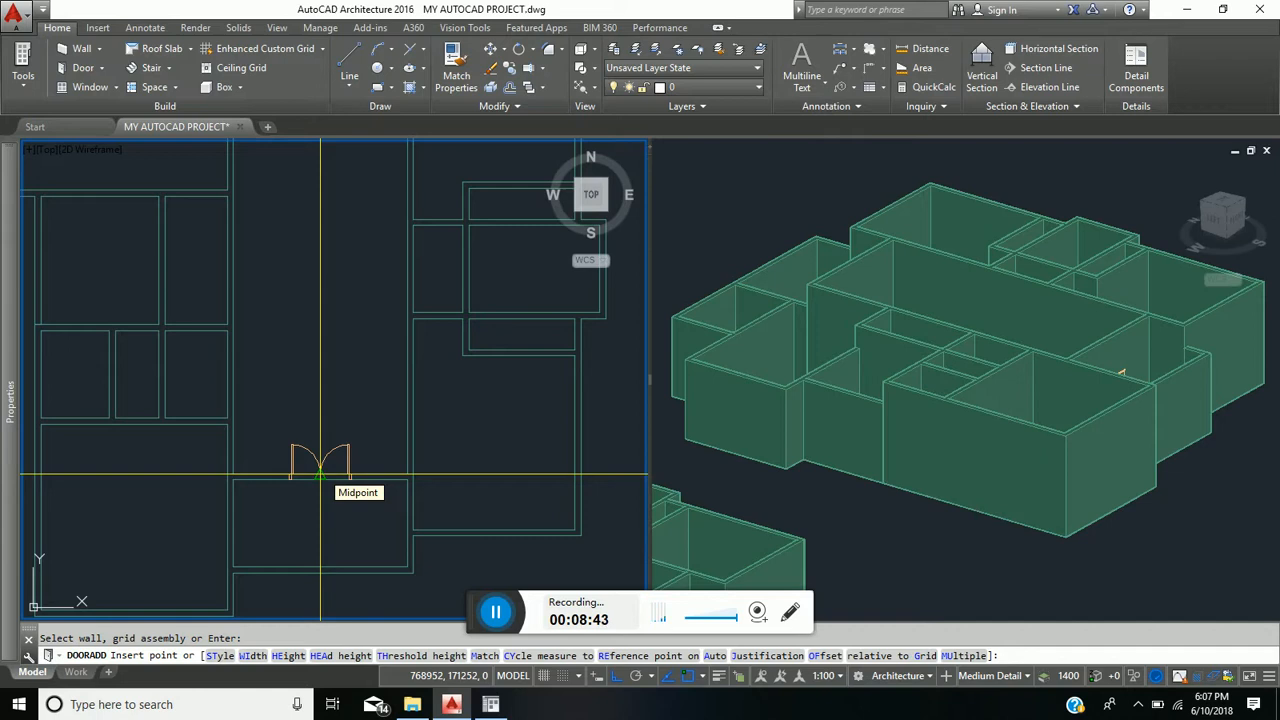
pyautogui.click(320, 474)
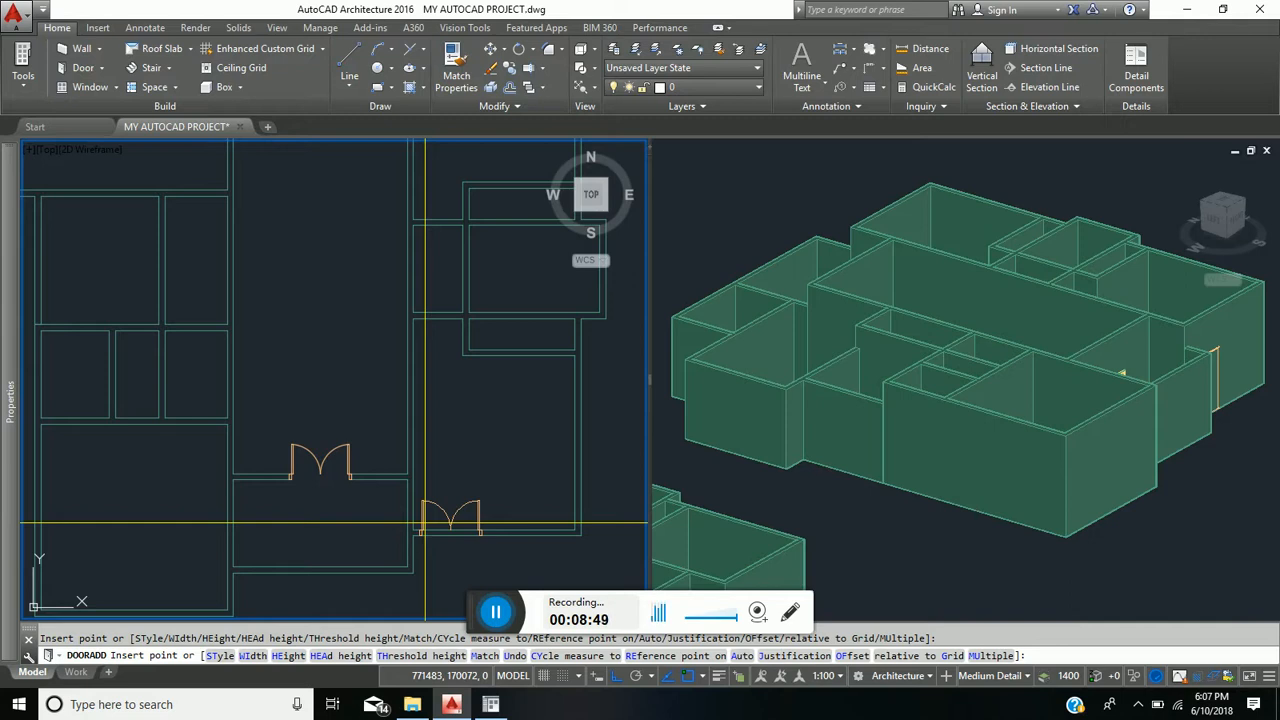
pyautogui.scroll(-3, 400, 500)
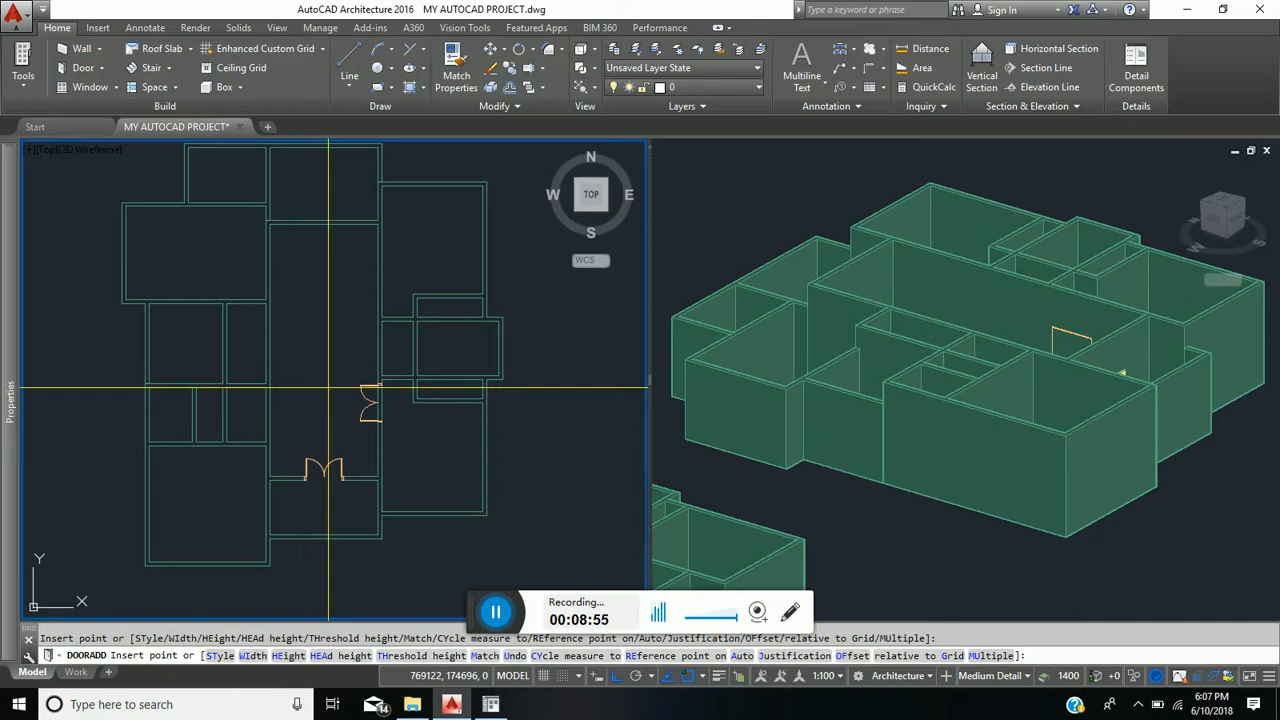
pyautogui.press('Escape')
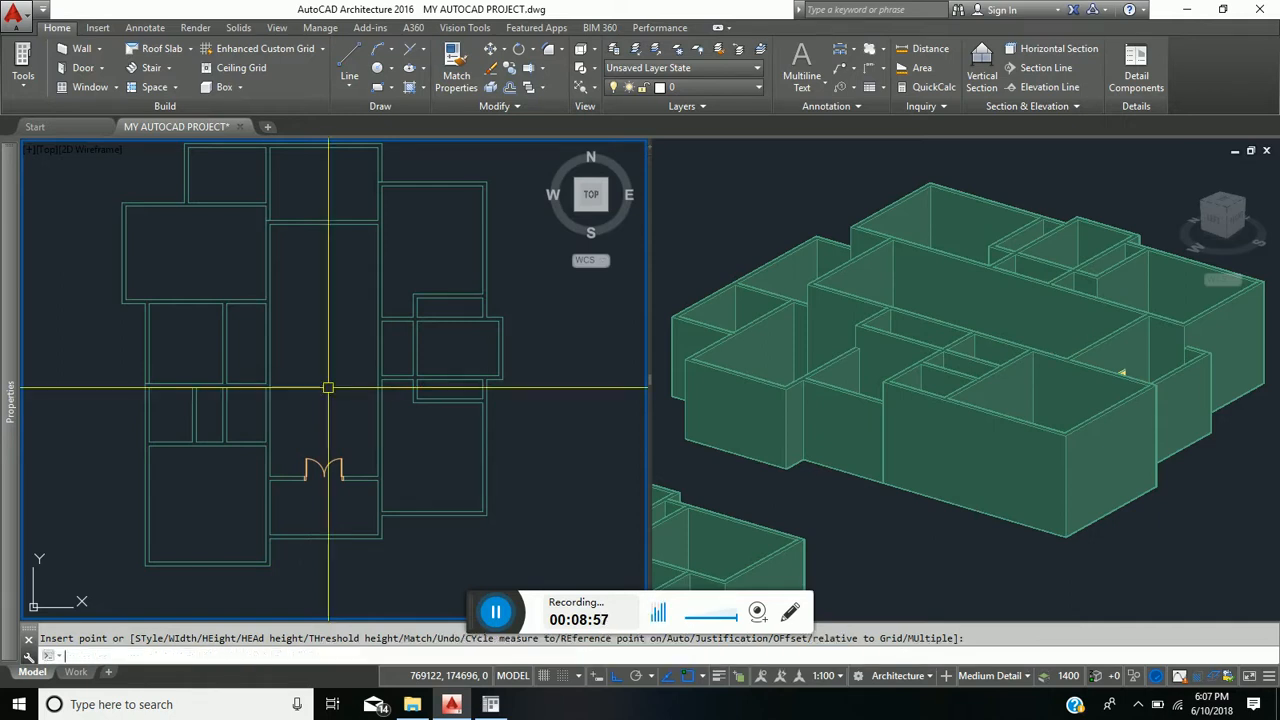
# Step: Start adding another door and choose the Bifold - Double - Louver style for it
pyautogui.press('Return')
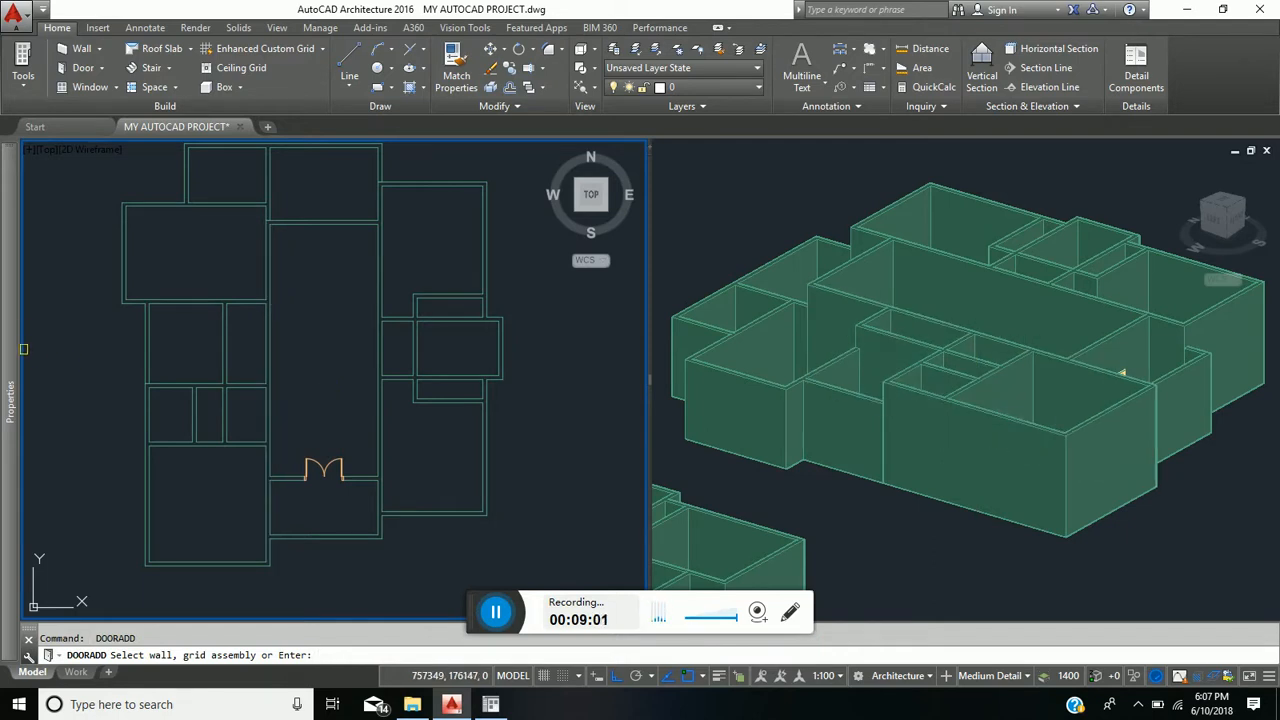
pyautogui.moveTo(14, 341)
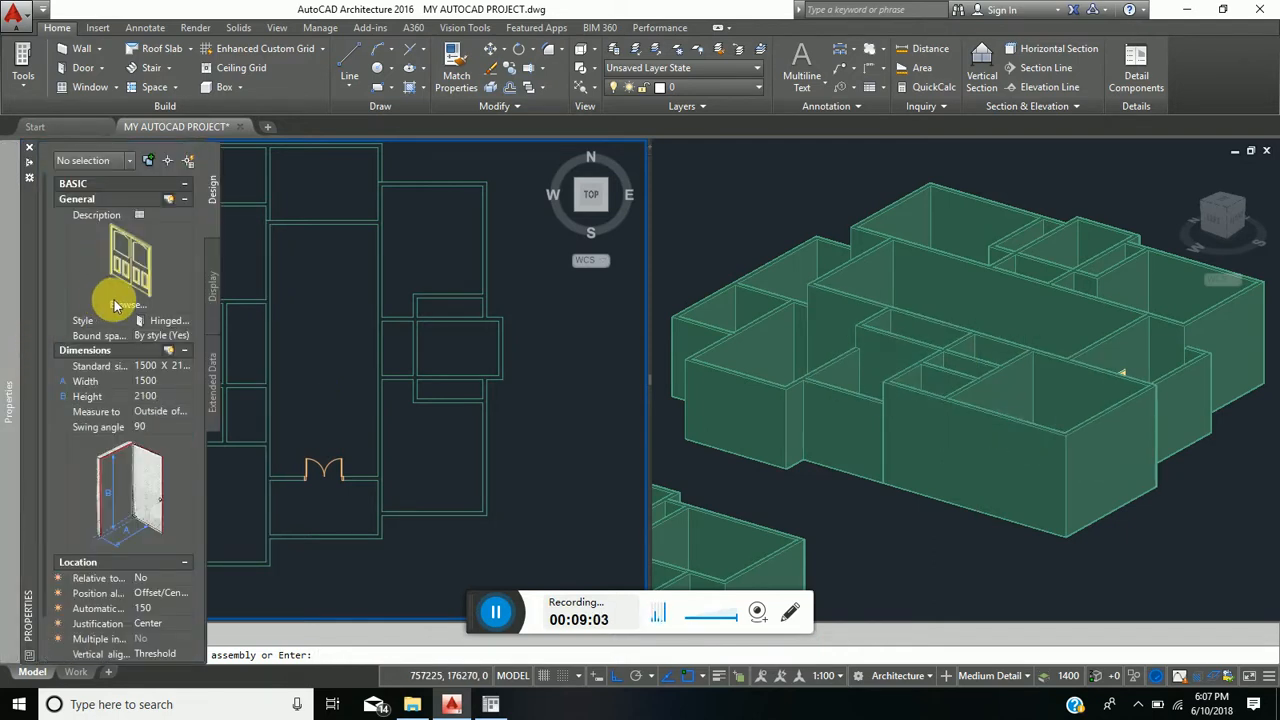
pyautogui.click(187, 321)
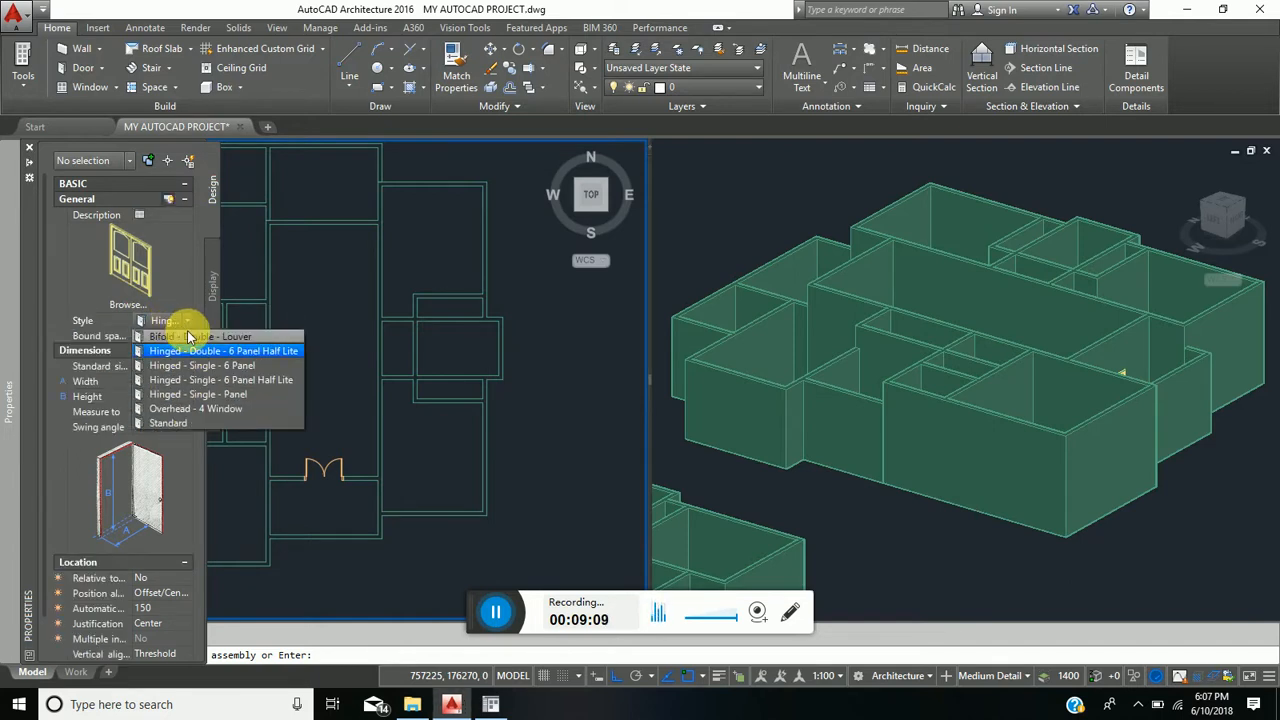
pyautogui.click(199, 342)
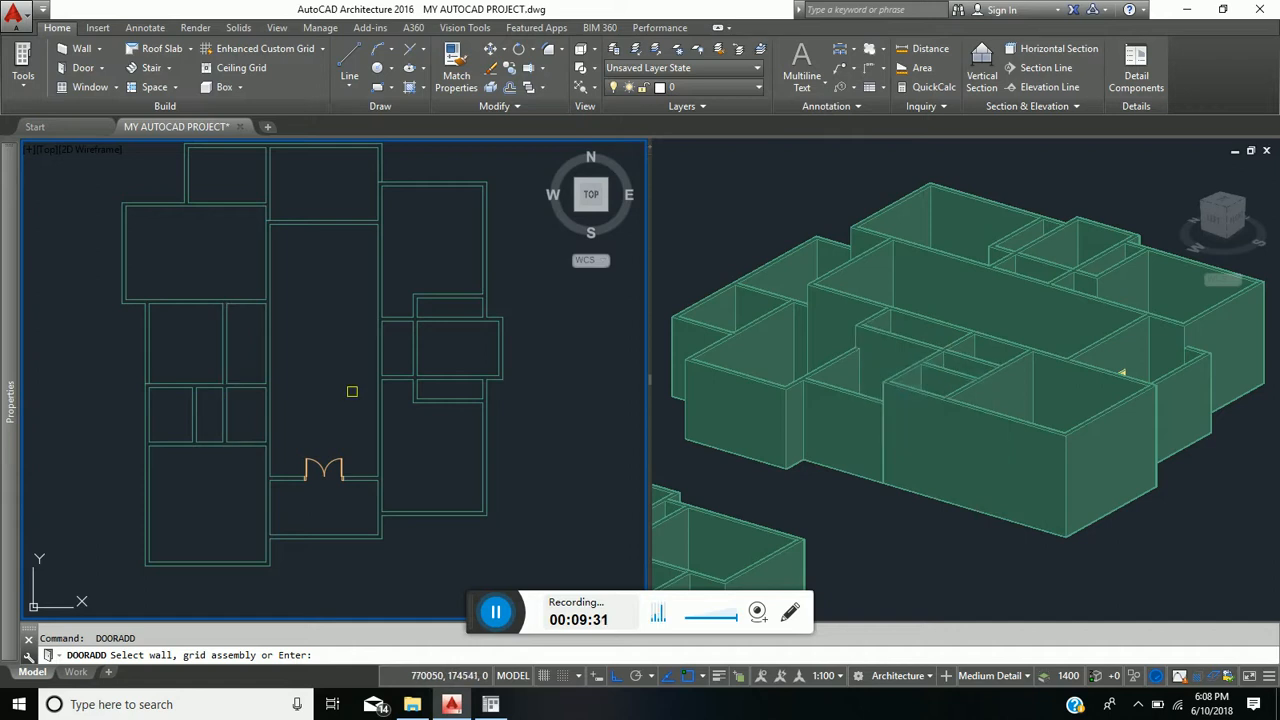
# Step: Place the bifold door at the midpoint of the south wall of the lower narrow closet on the house's east side
pyautogui.click(447, 401)
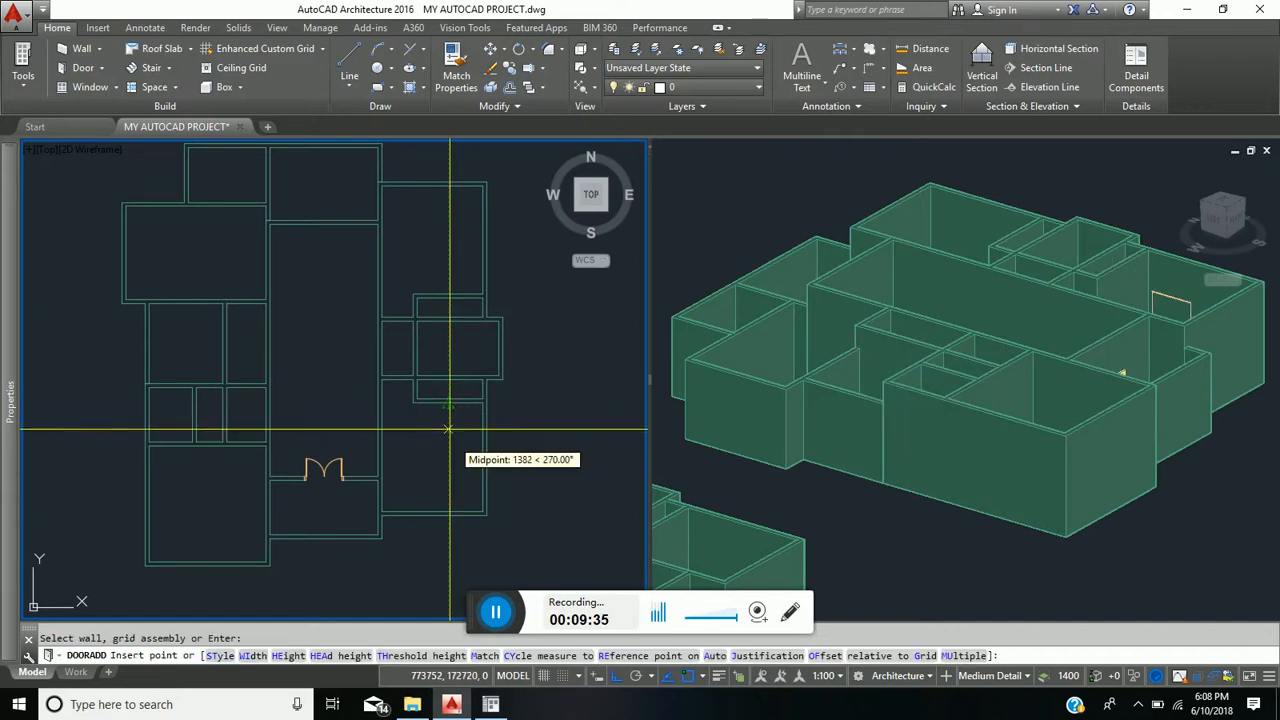
pyautogui.scroll(3, 450, 411)
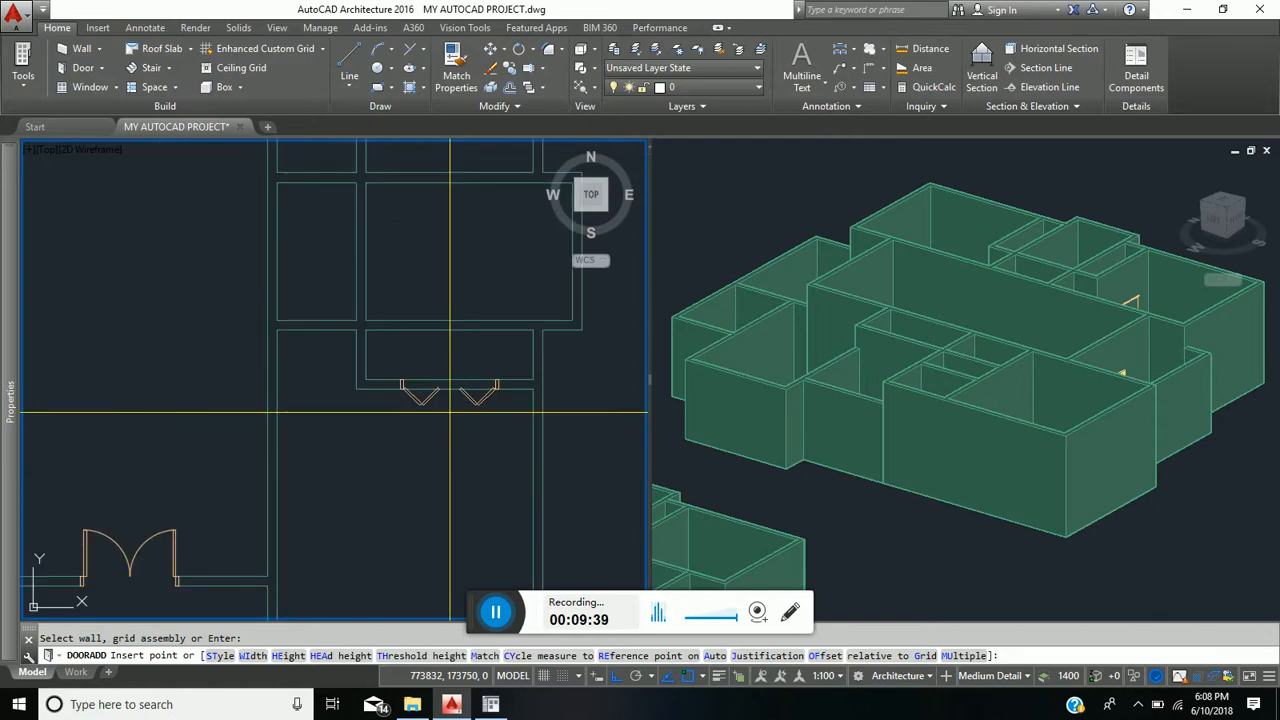
pyautogui.click(444, 420)
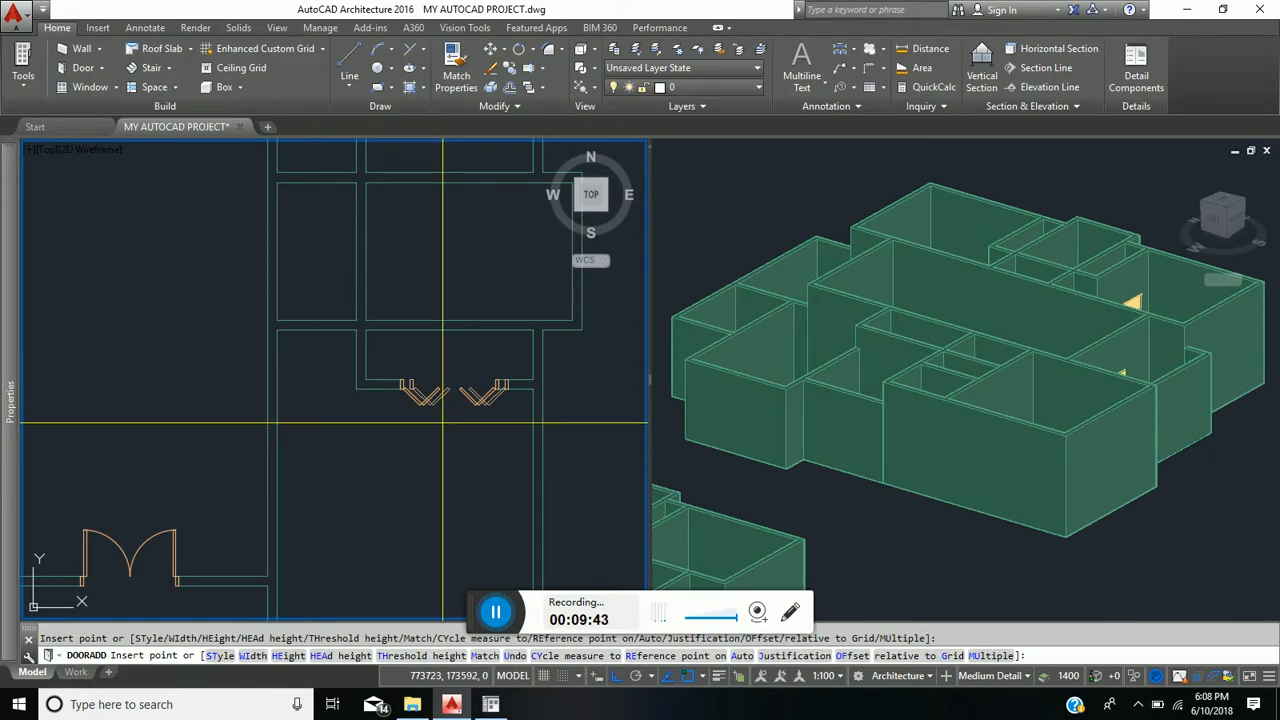
pyautogui.press('Escape')
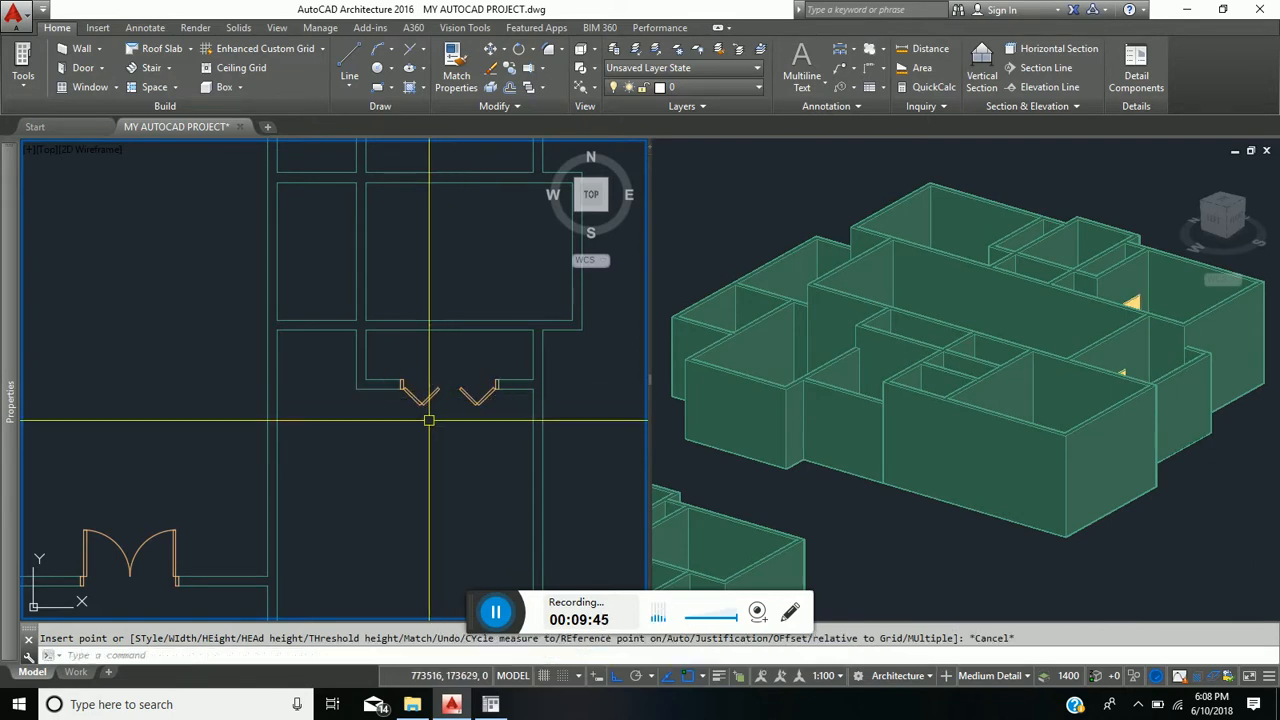
# Step: Set the width of the placed bifold closet door to 2100
pyautogui.doubleClick(418, 400)
pyautogui.click(170, 413)
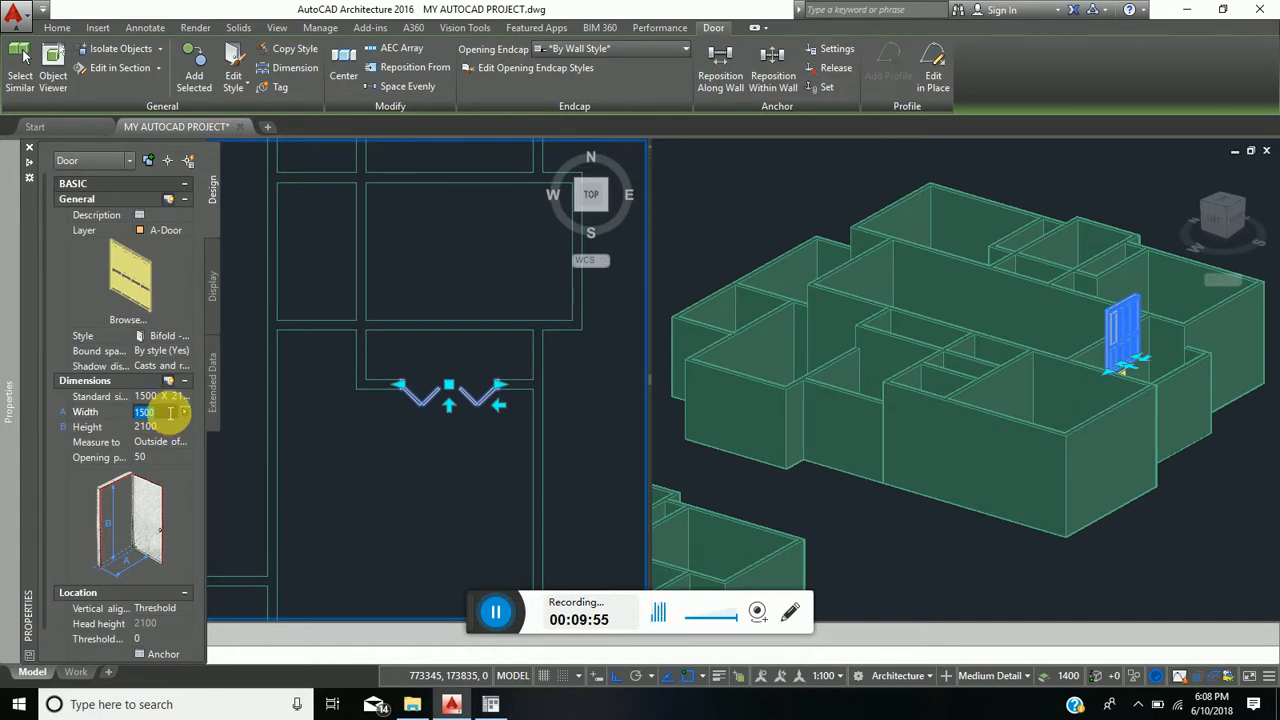
pyautogui.write('210')
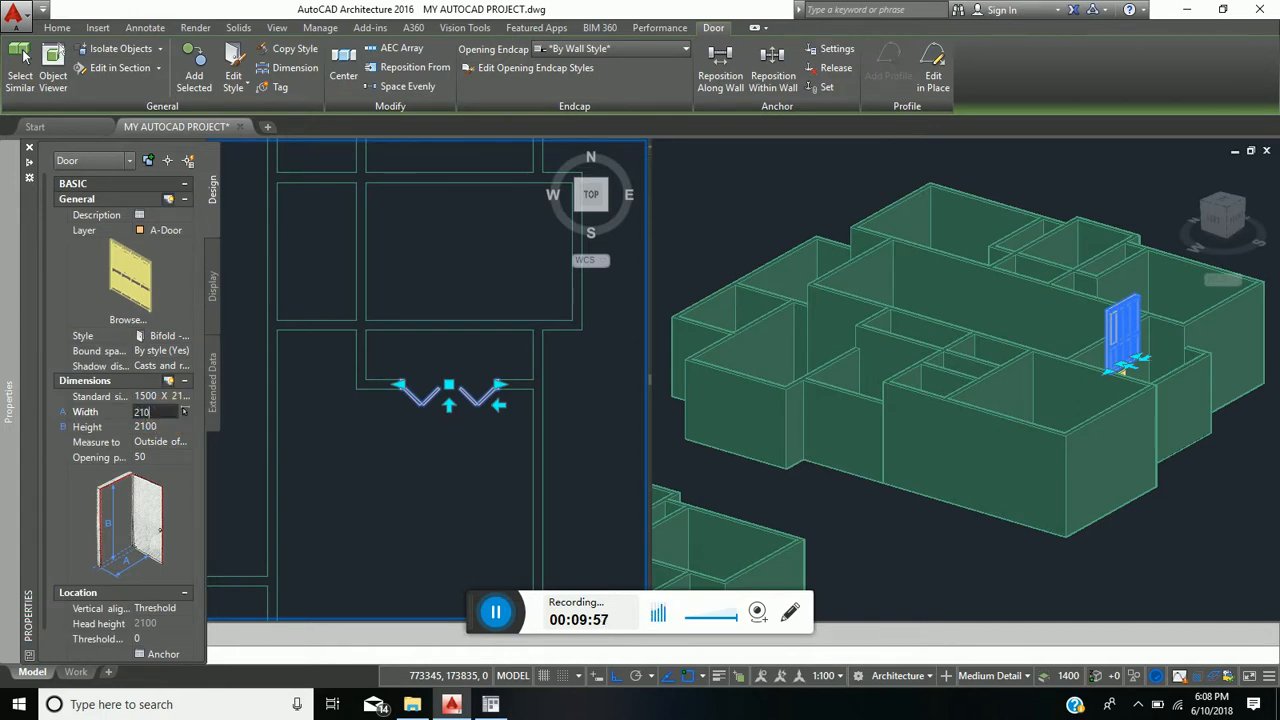
pyautogui.write('0')
pyautogui.press('Return')
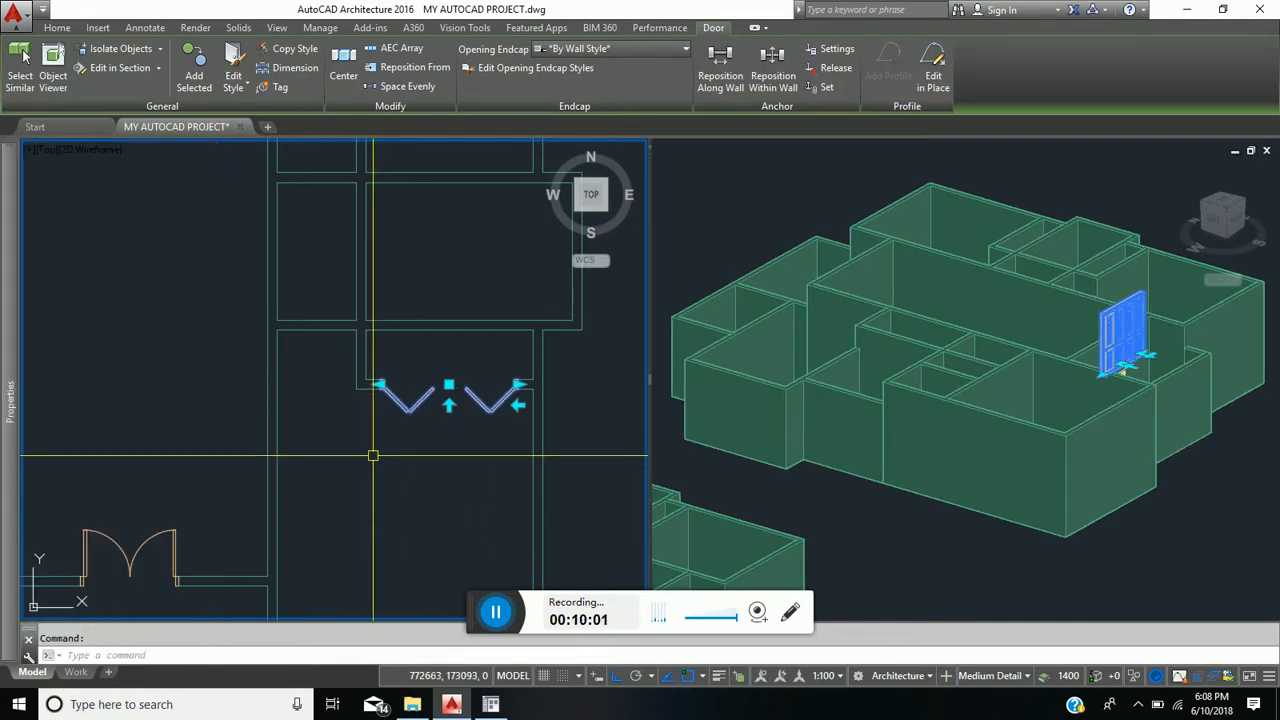
pyautogui.press('Escape')
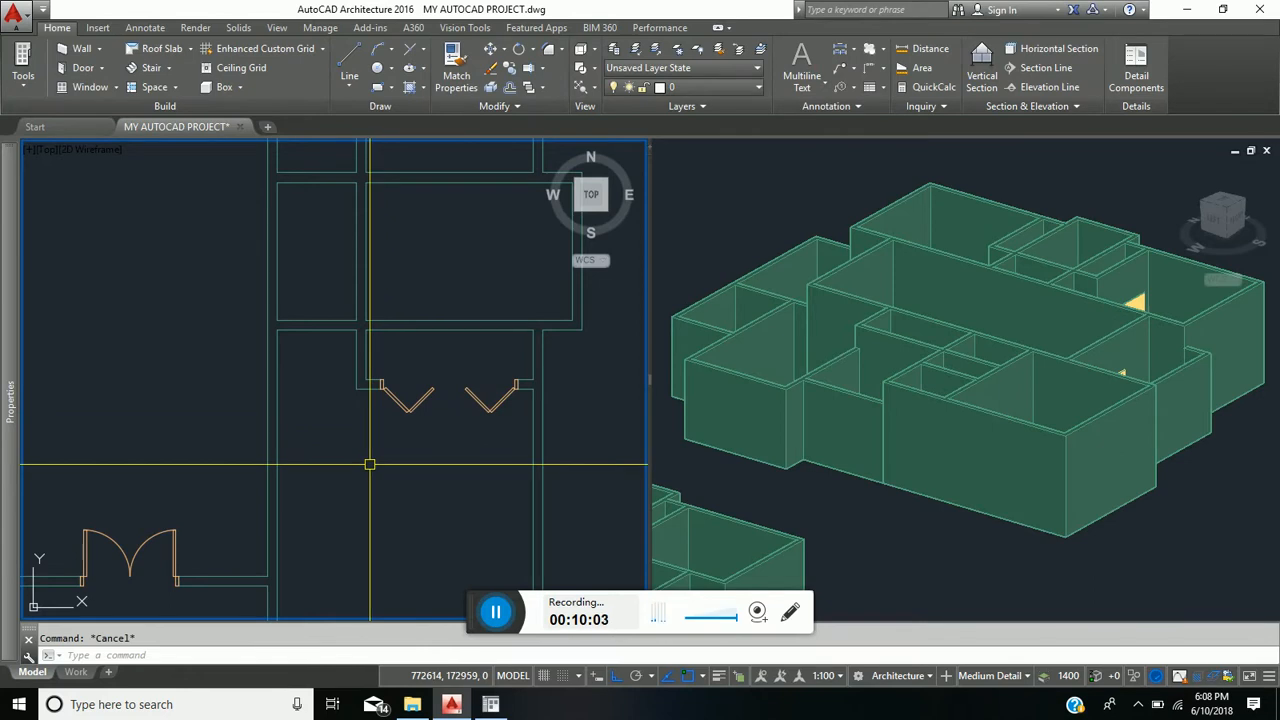
# Step: Start adding another bifold door and set its width to 2100
pyautogui.moveTo(384, 426); pyautogui.dragTo(386, 486, button='middle')
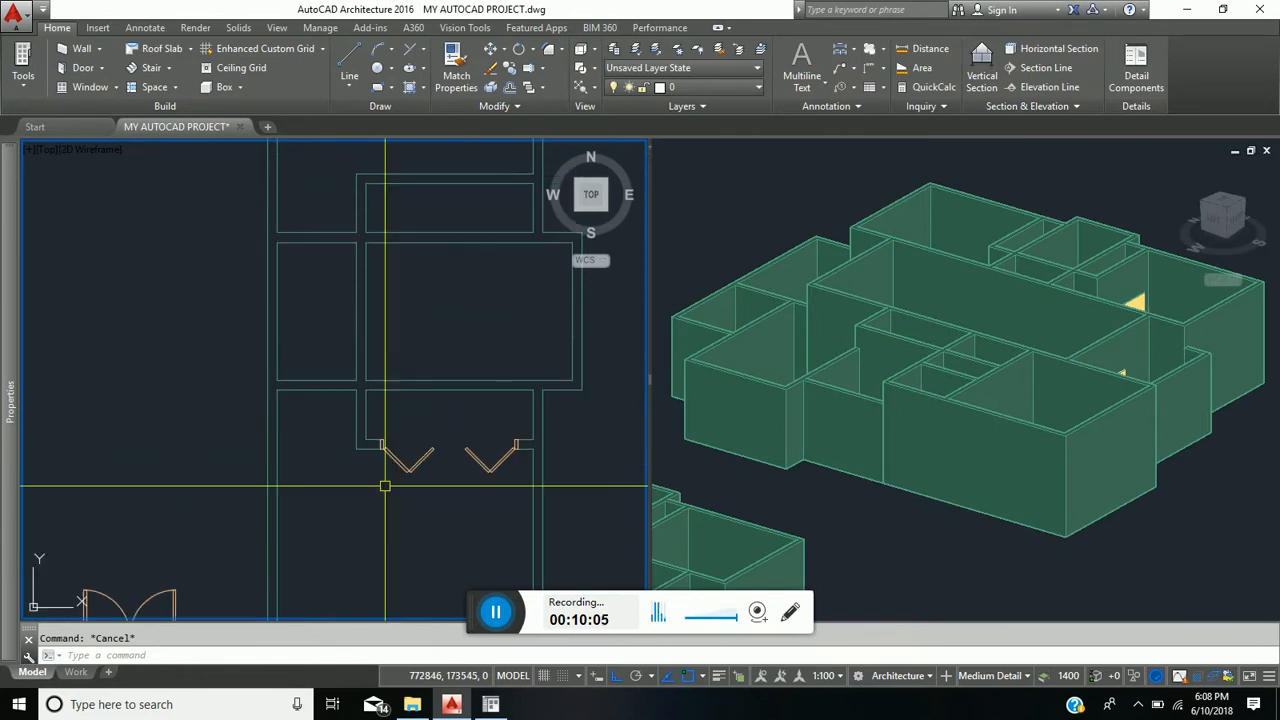
pyautogui.scroll(-2, 387, 480)
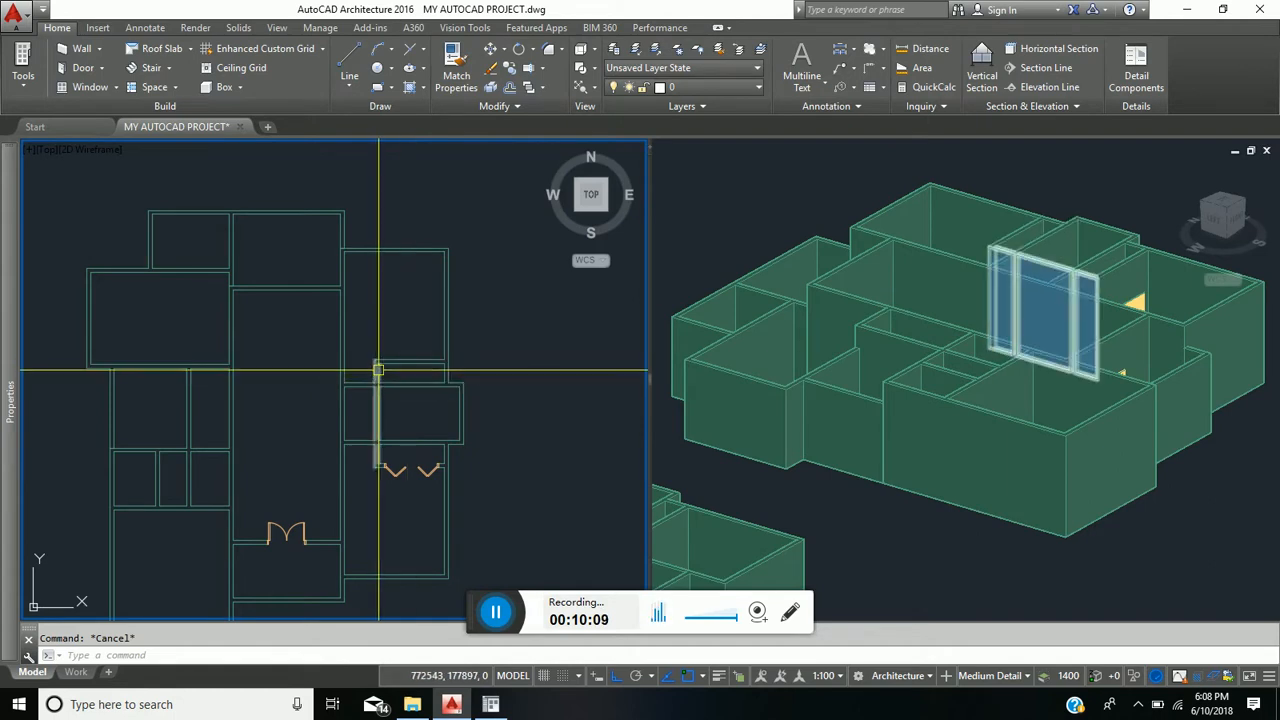
pyautogui.press('Return')
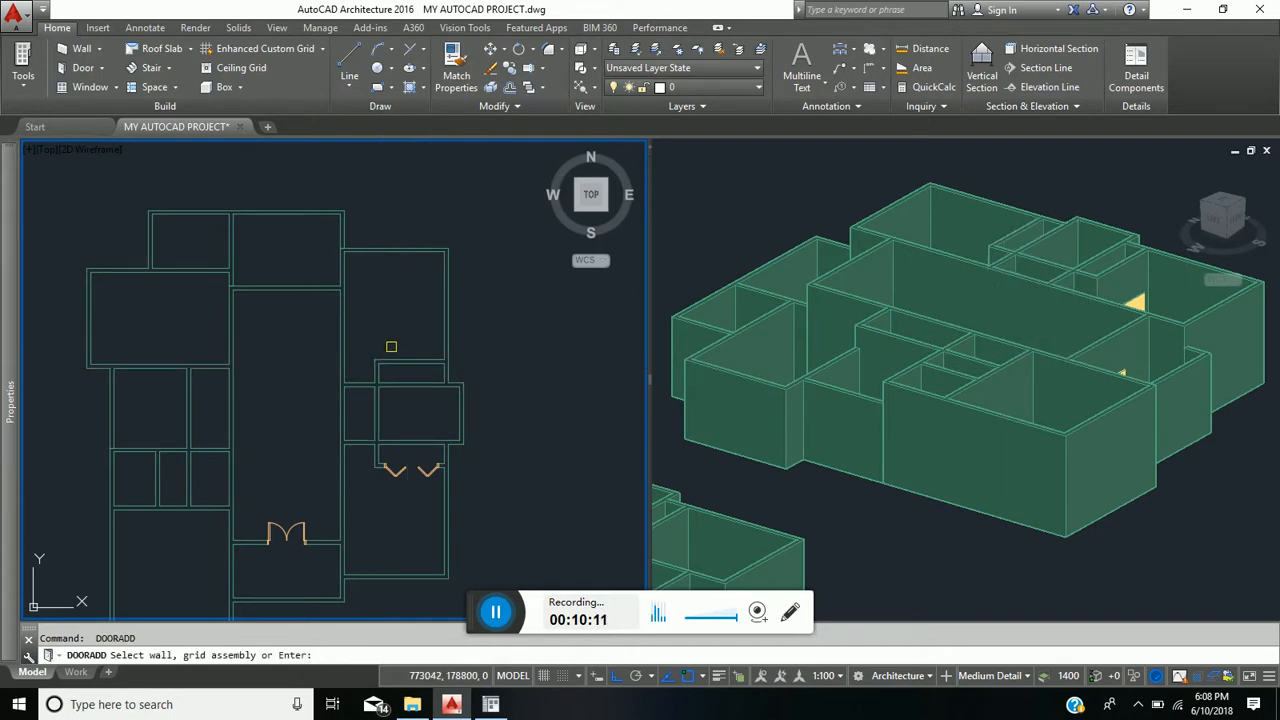
pyautogui.moveTo(9, 346)
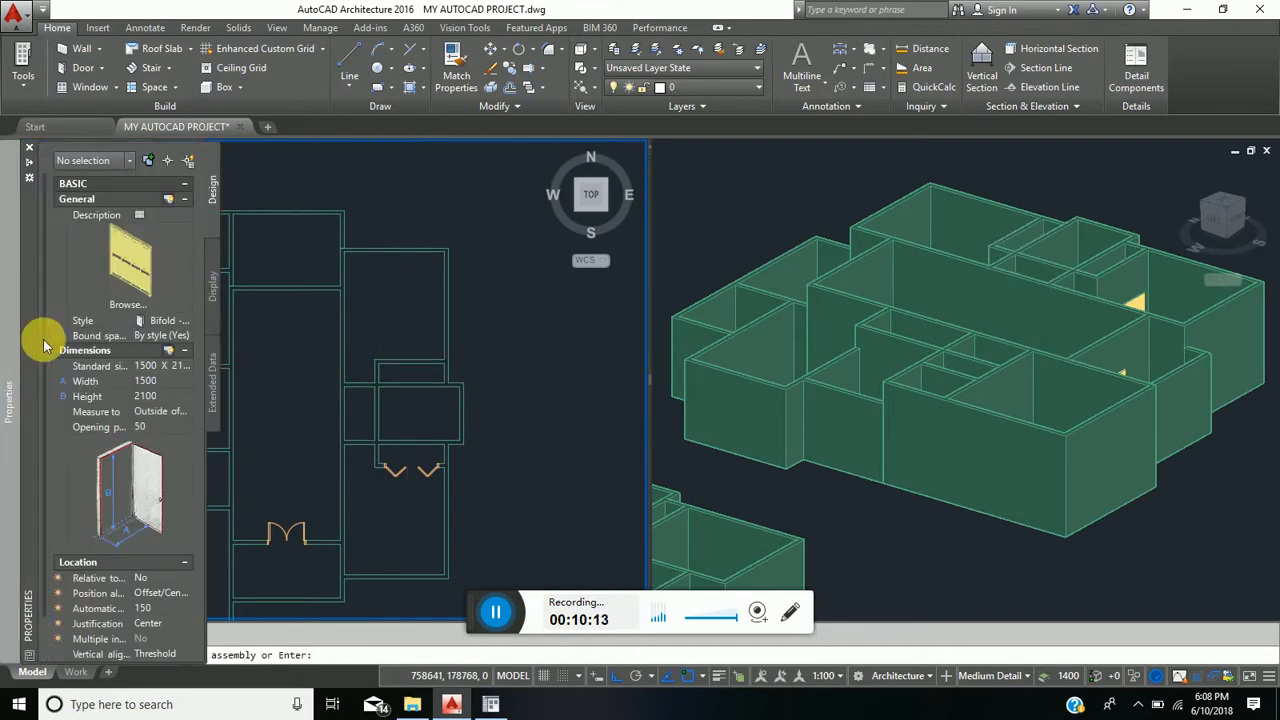
pyautogui.click(157, 382)
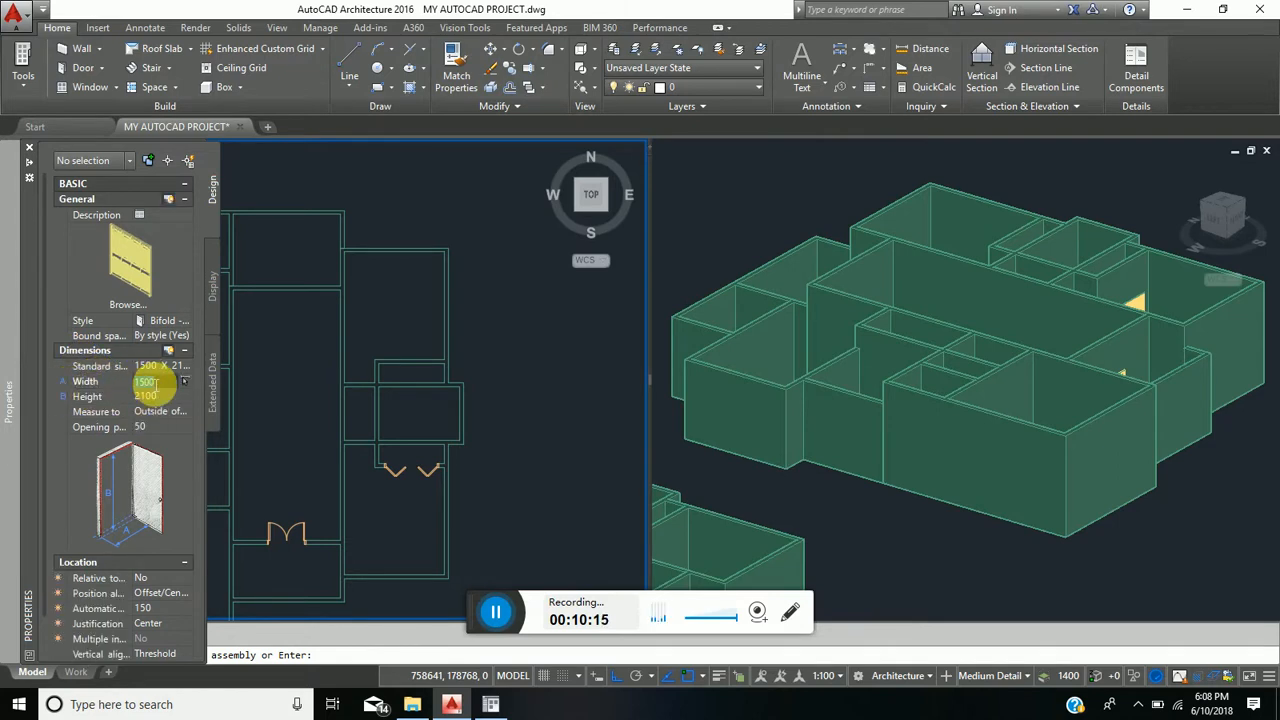
pyautogui.write('2100')
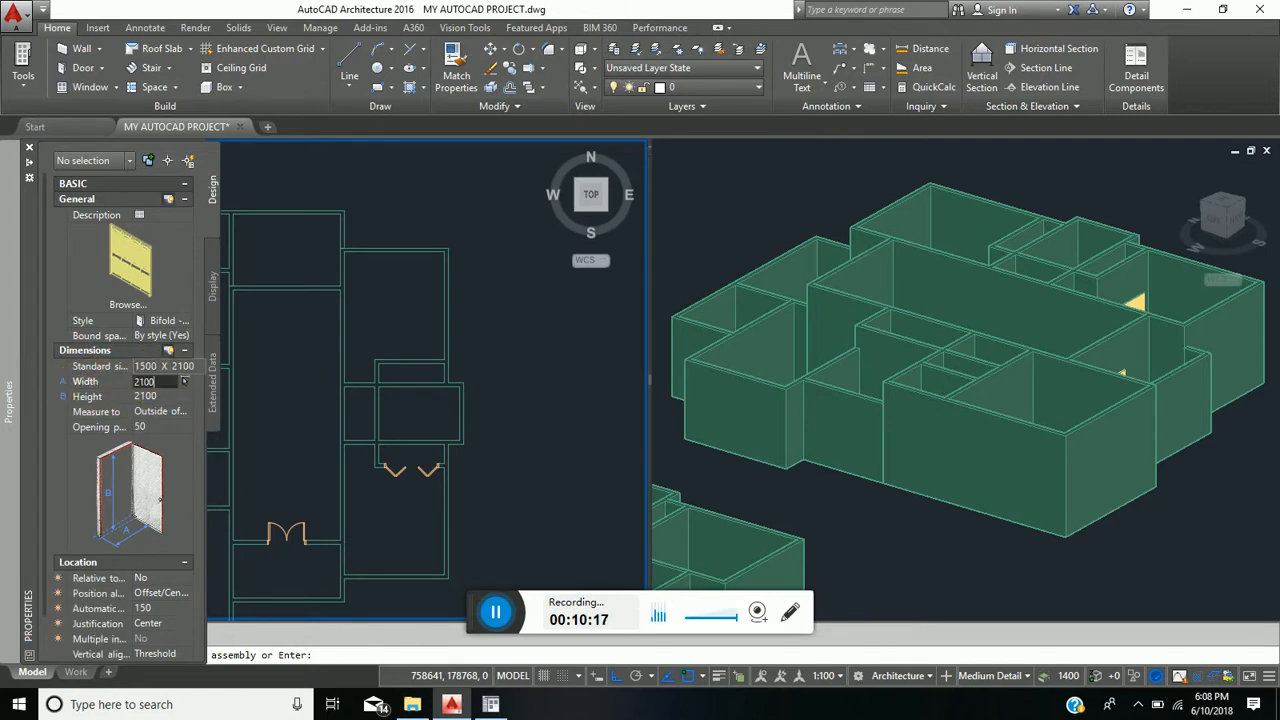
pyautogui.press('Return')
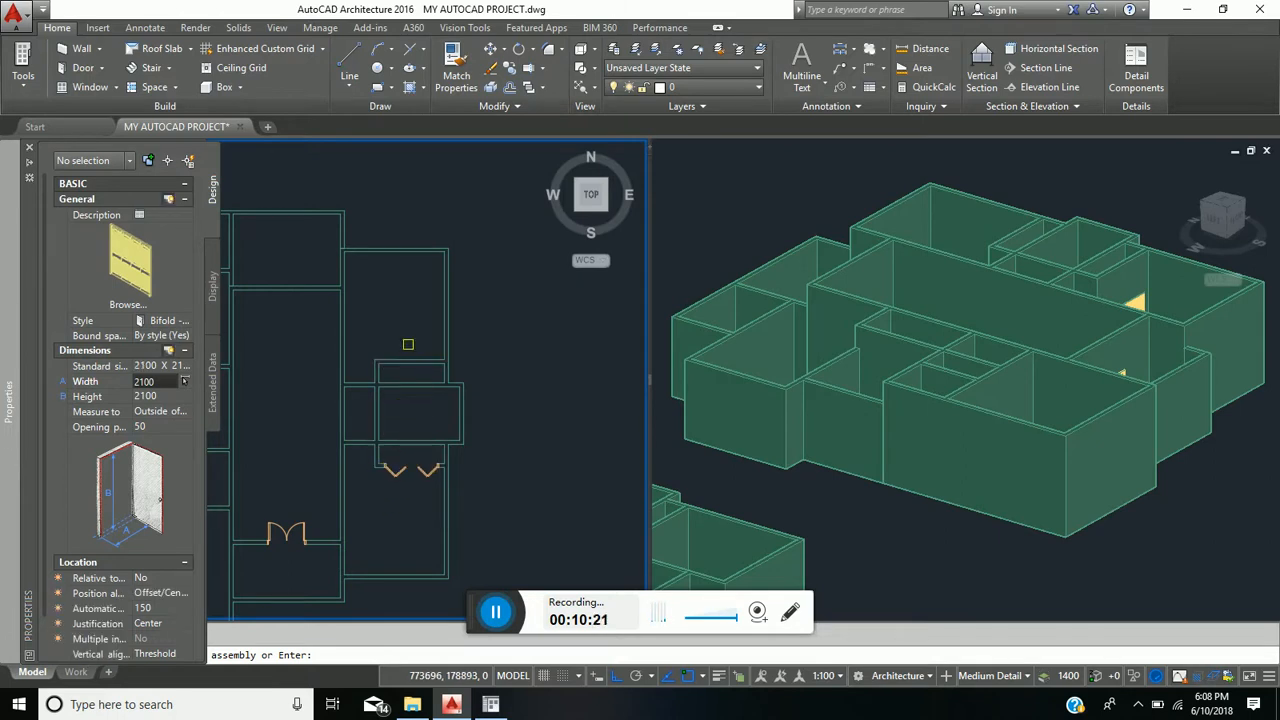
# Step: Place the bifold door at the midpoint of the north wall of the upper narrow closet on the east side
pyautogui.click(419, 362)
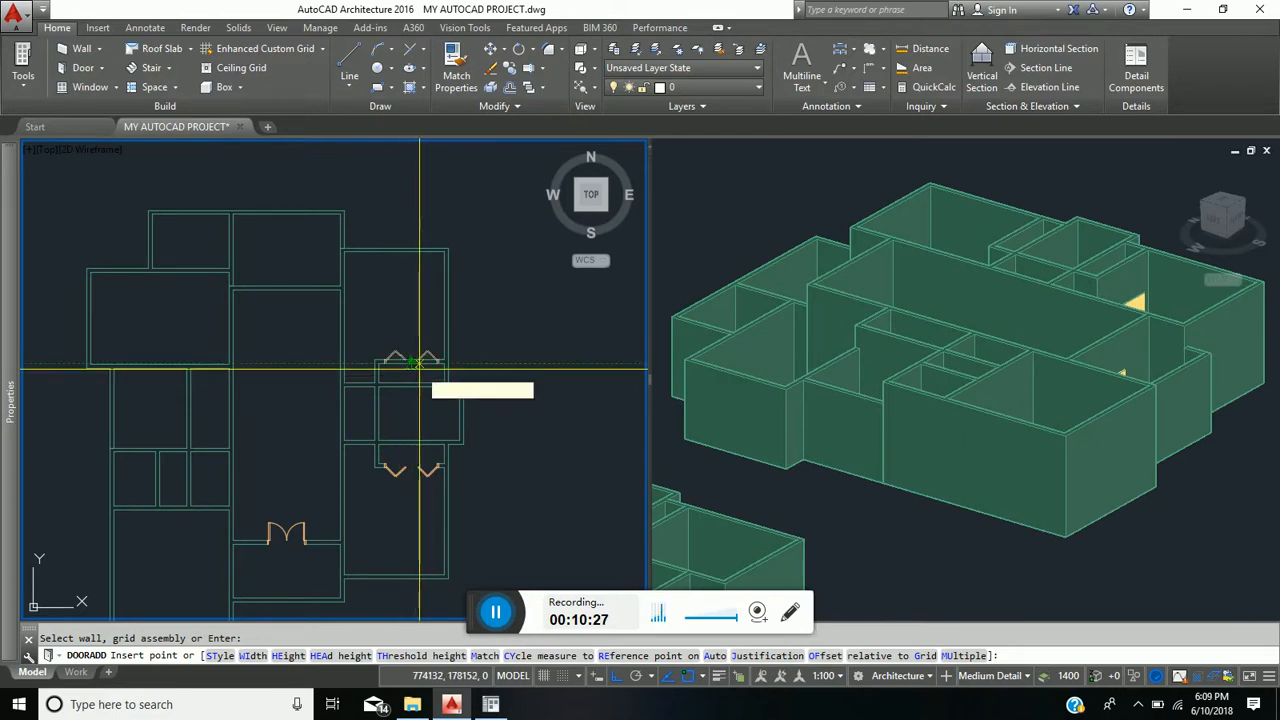
pyautogui.click(411, 362)
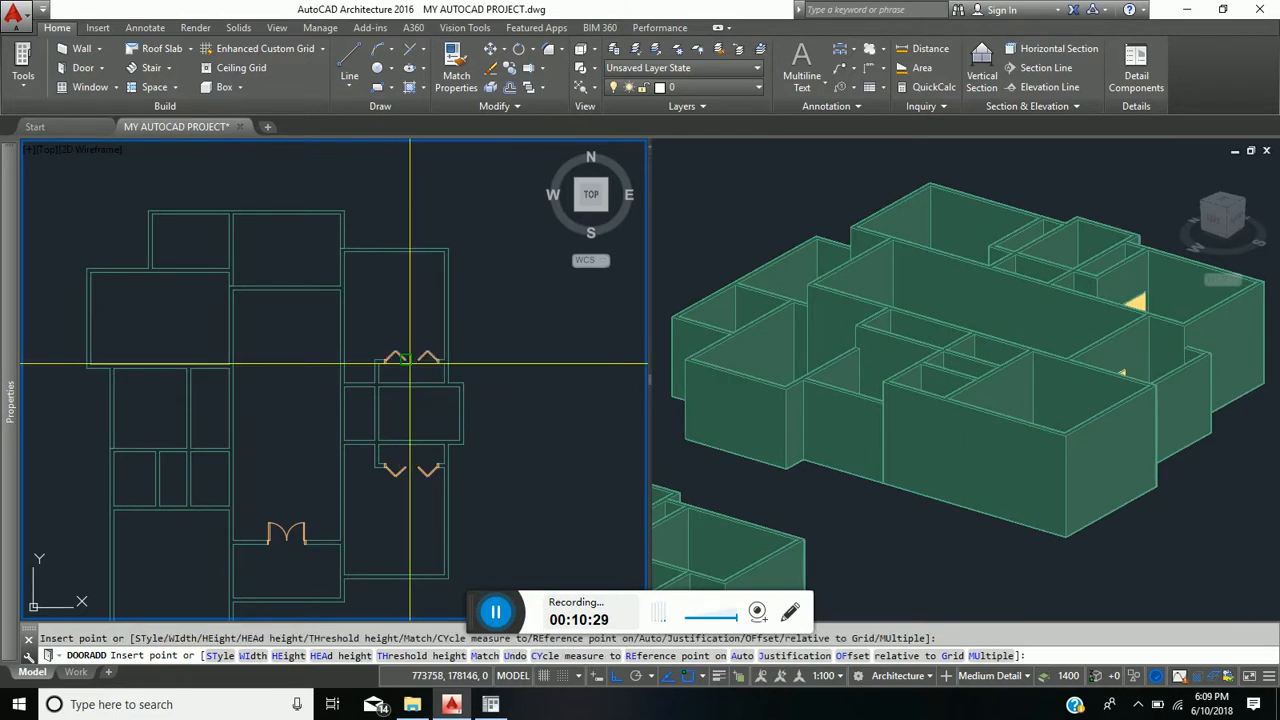
pyautogui.press('Return')
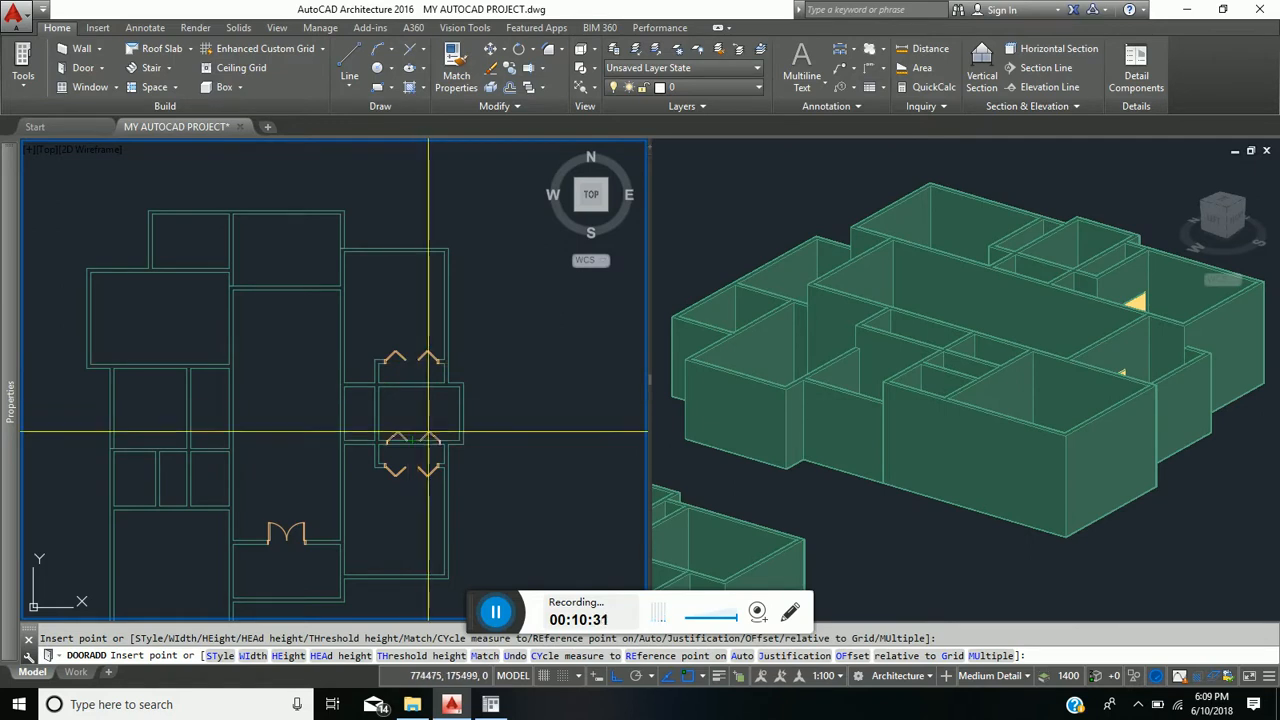
# Step: Add a 2100-wide bifold door at the midpoint of the western partition among the three small rooms on the west side
pyautogui.moveTo(380, 462); pyautogui.dragTo(429, 439, button='middle')
pyautogui.scroll(3, 206, 451)
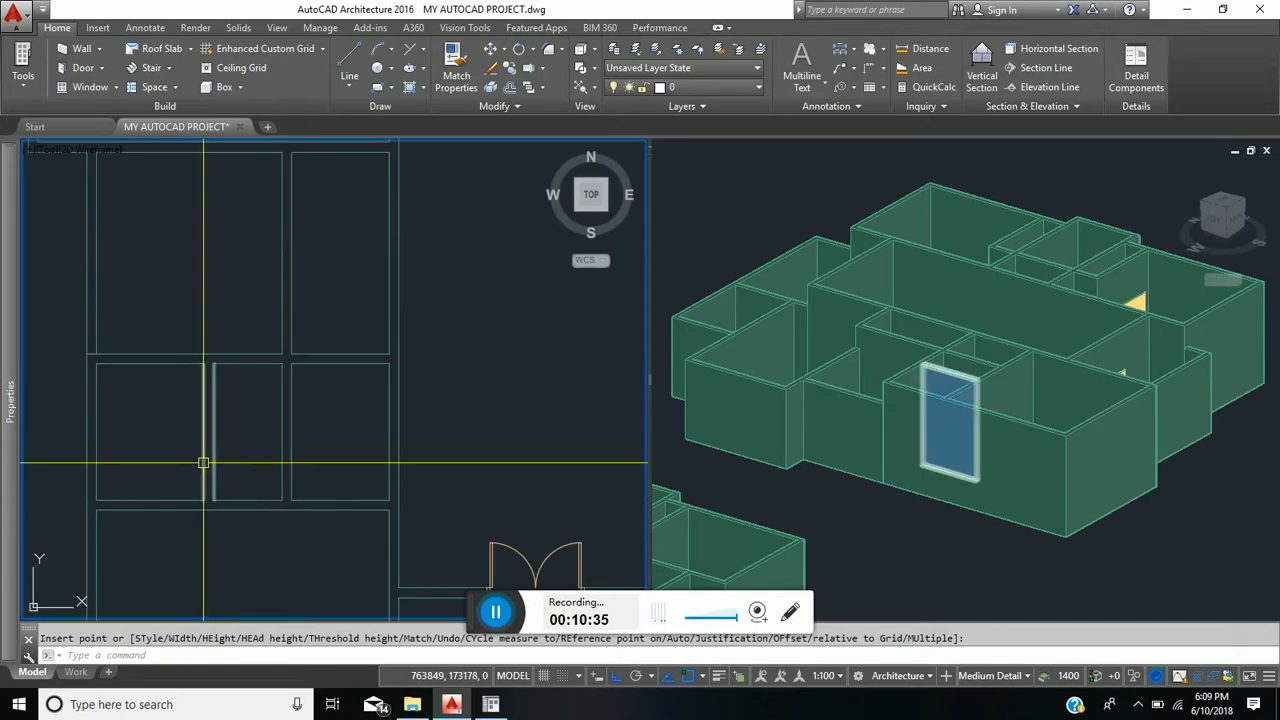
pyautogui.press('Return')
pyautogui.click(213, 431)
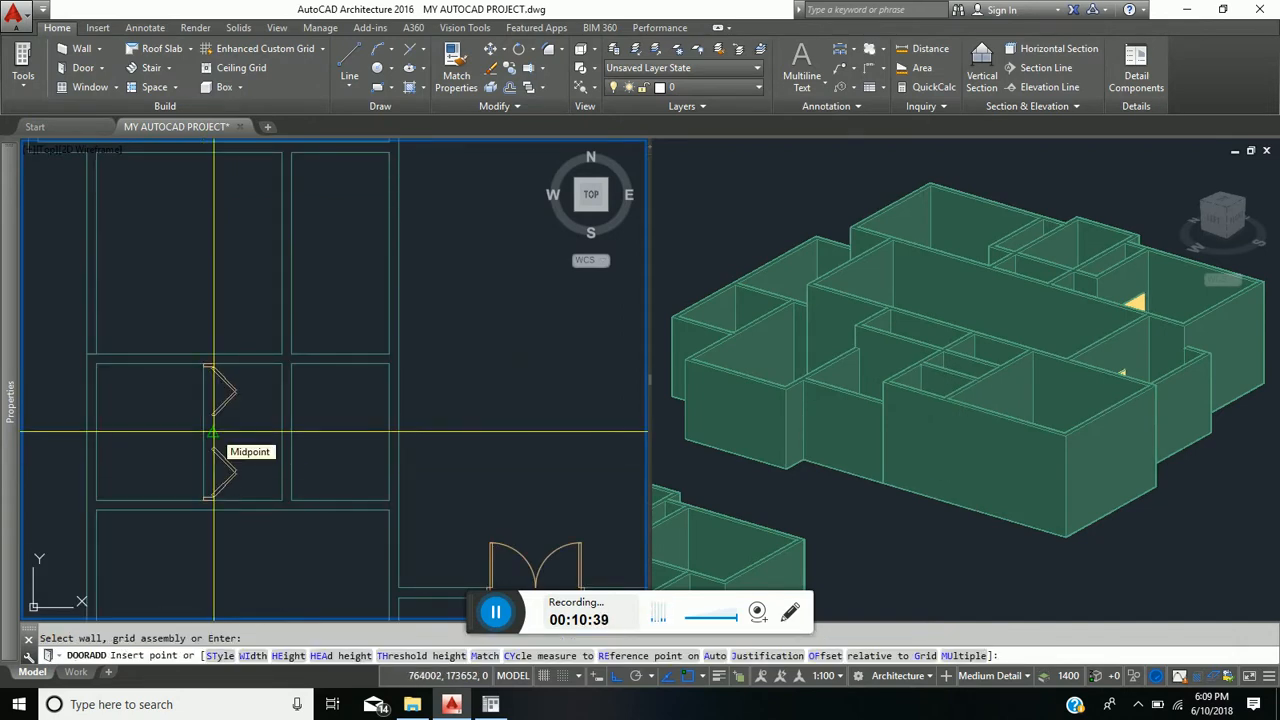
pyautogui.scroll(4, 213, 431)
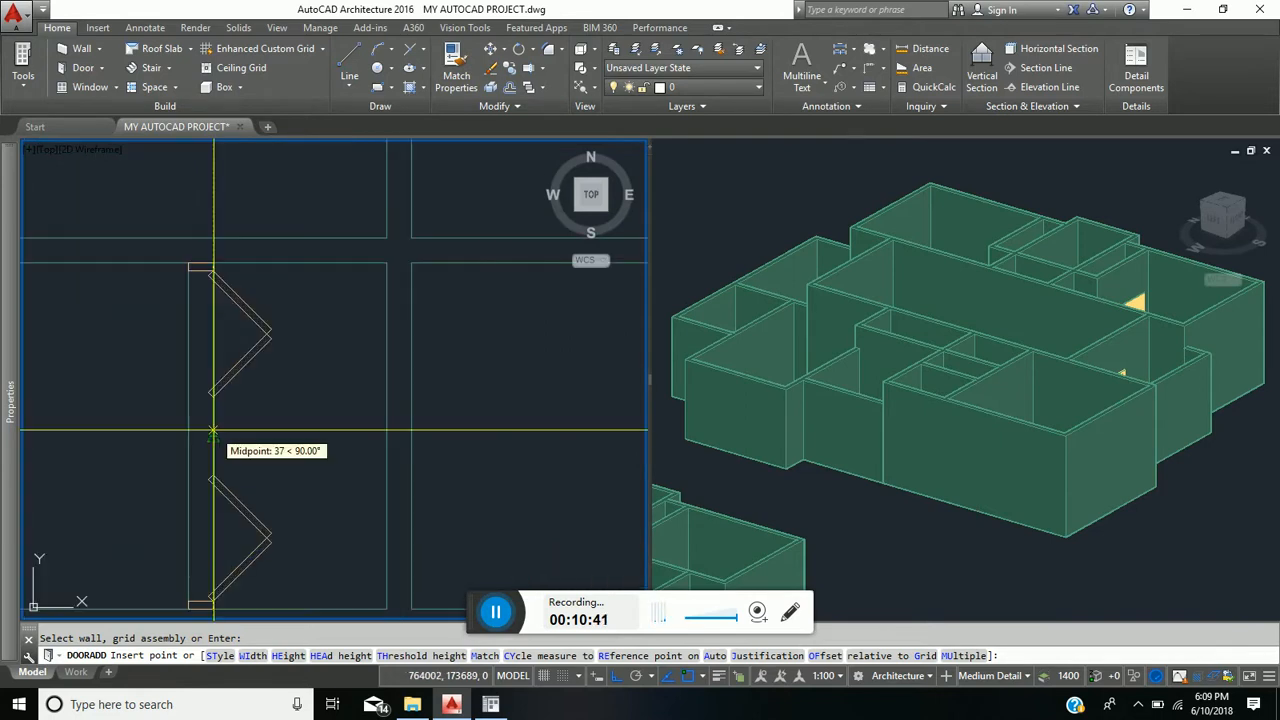
pyautogui.scroll(-2, 213, 431)
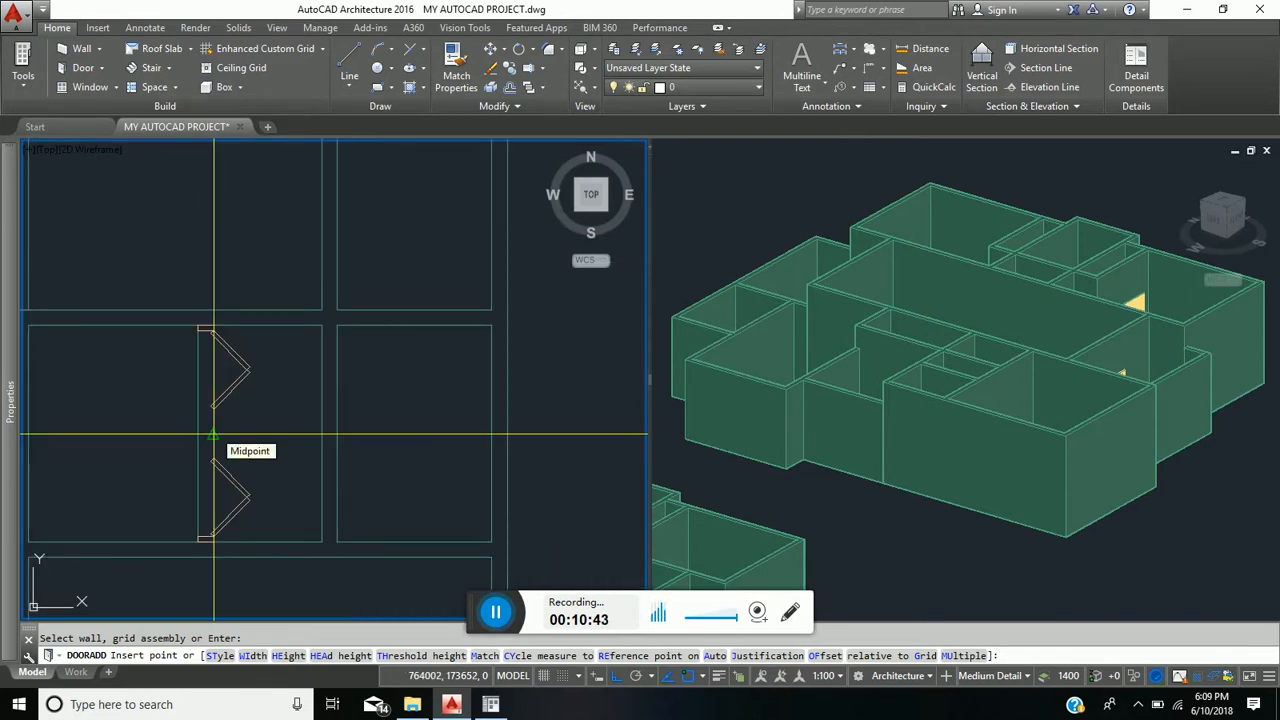
pyautogui.click(213, 435)
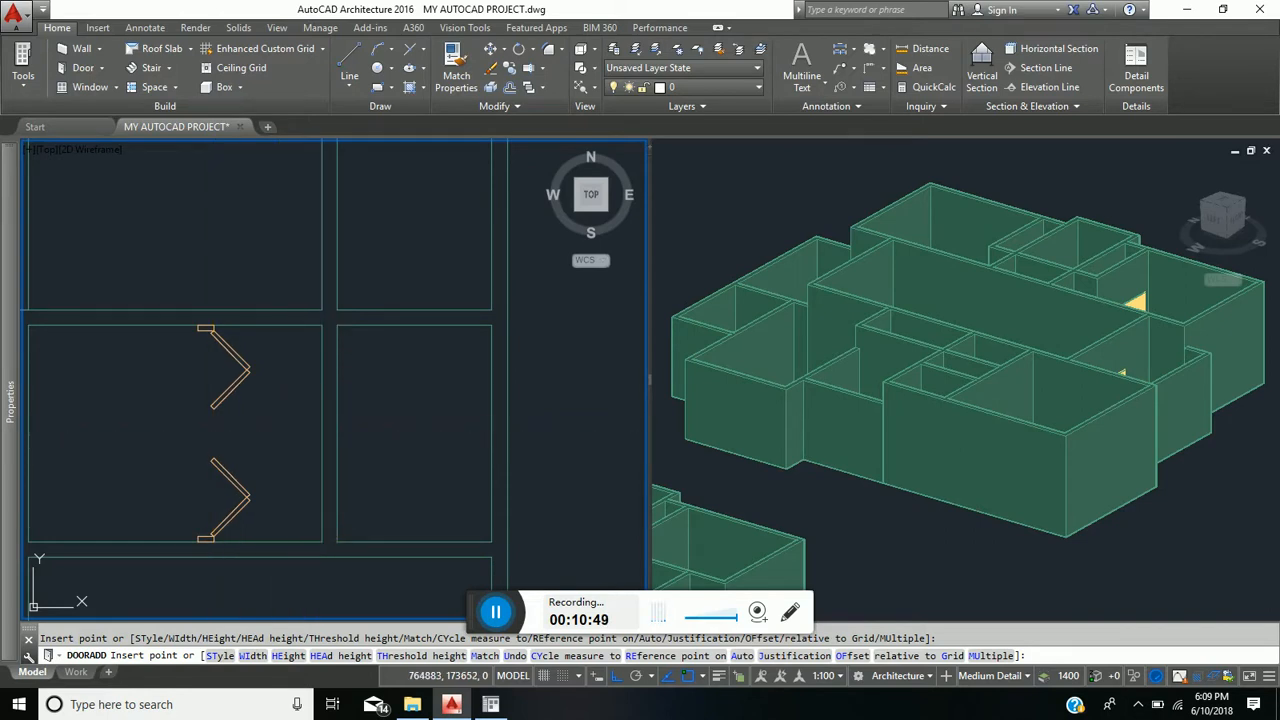
# Step: Add a matching bifold door at the midpoint of the eastern partition among the three small west-side rooms and finish placing doors
pyautogui.click(305, 437)
pyautogui.scroll(-3, 320, 440)
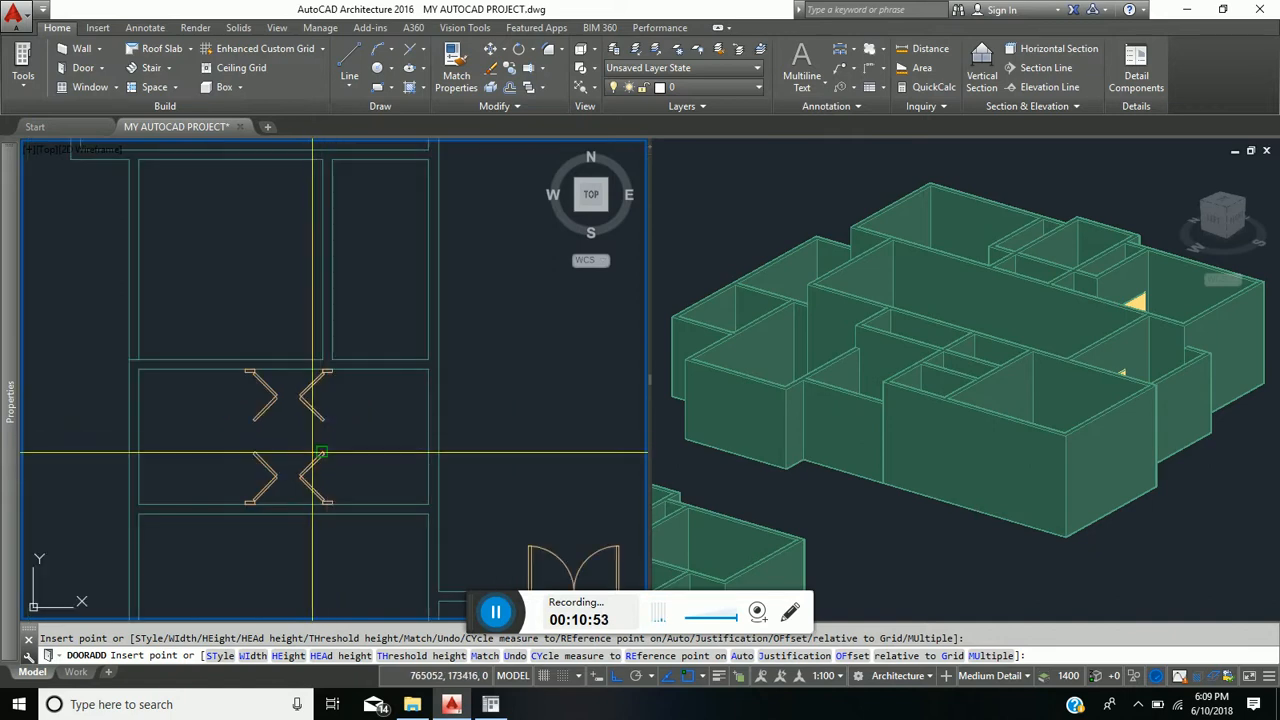
pyautogui.click(366, 538)
pyautogui.scroll(-5, 300, 450)
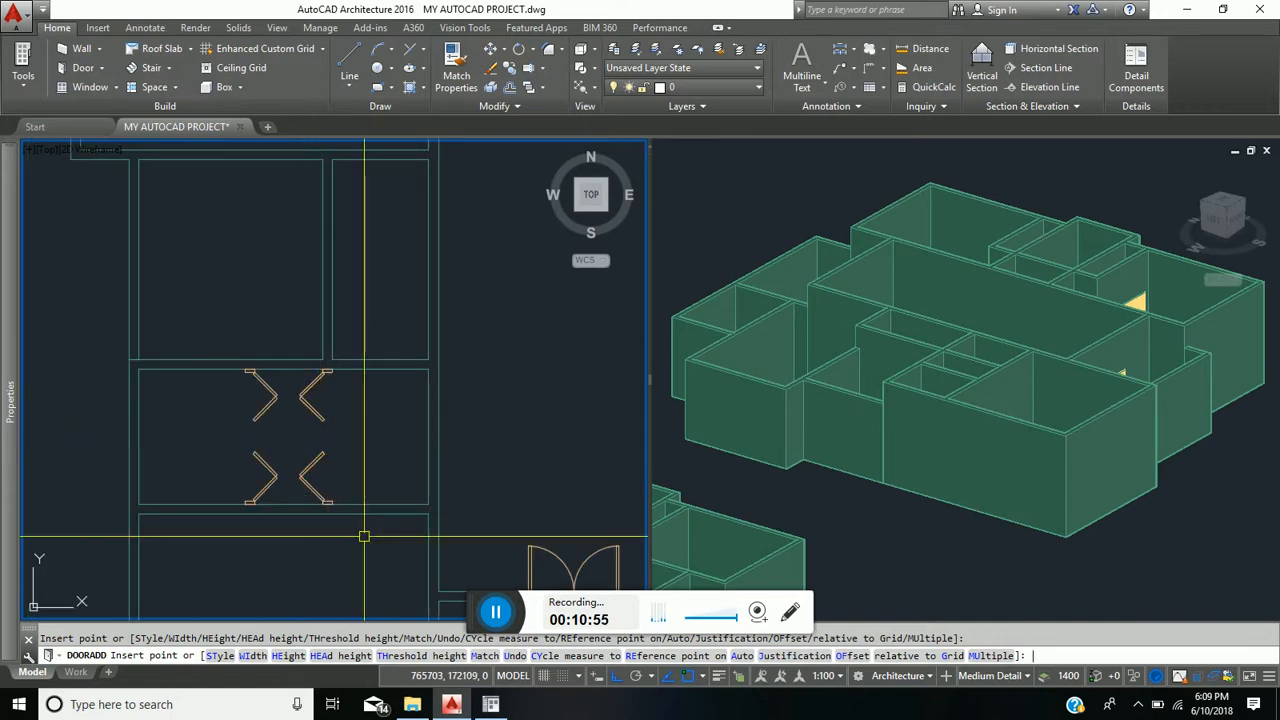
pyautogui.press('Escape')
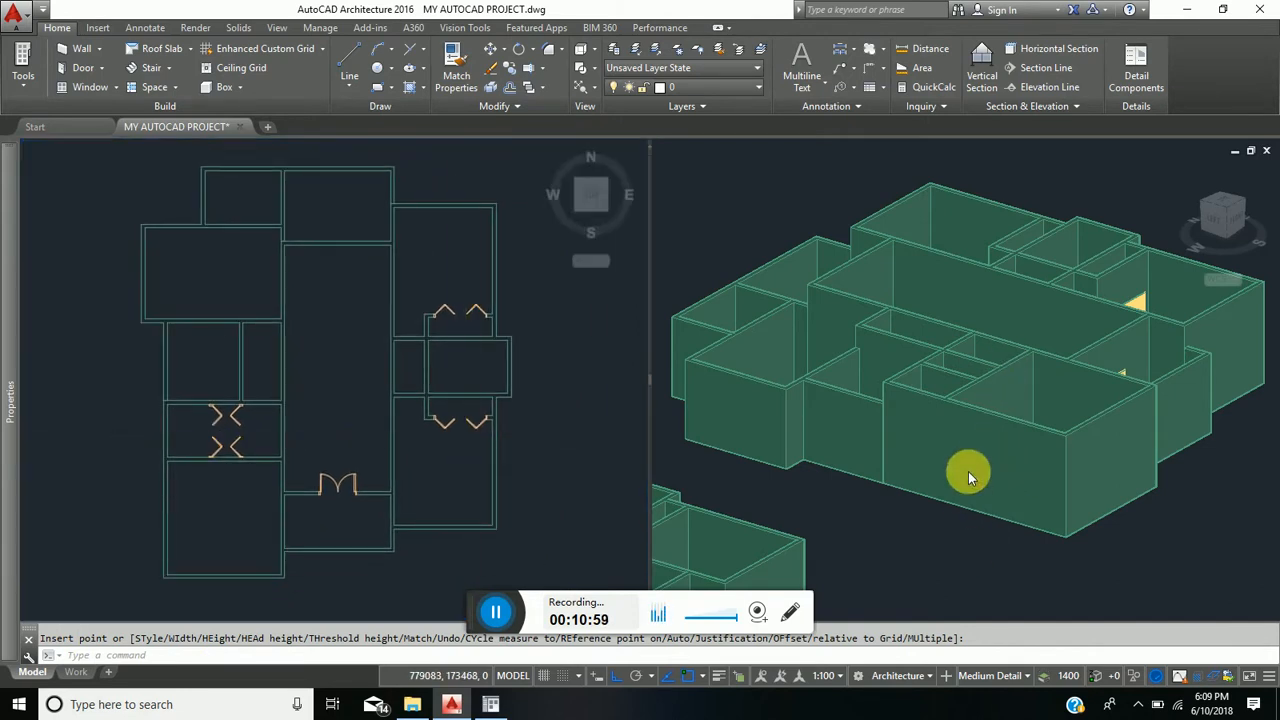
# Step: Orbit the 3D view toward the front of the house to examine the placed doors, and return to the plan view
pyautogui.click(968, 550)
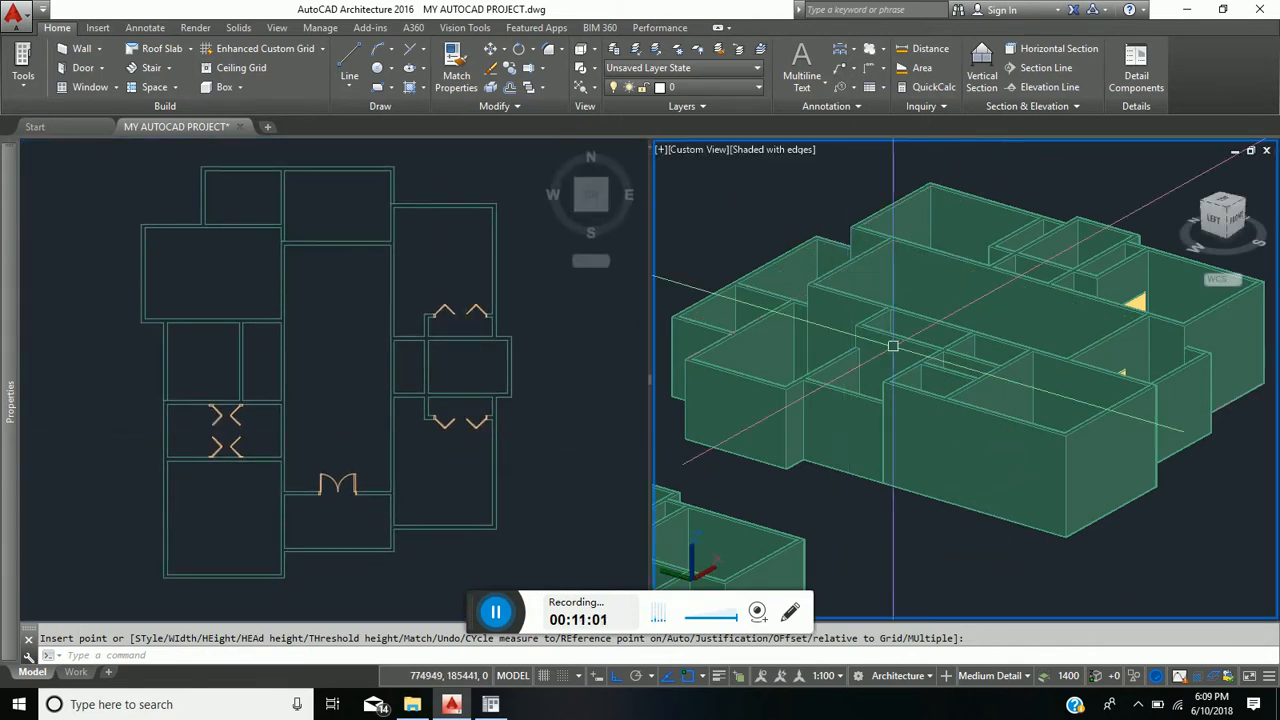
pyautogui.keyDown('shift'); pyautogui.moveTo(1063, 366); pyautogui.dragTo(997, 394, button='middle'); pyautogui.keyUp('shift')
pyautogui.press('Escape')
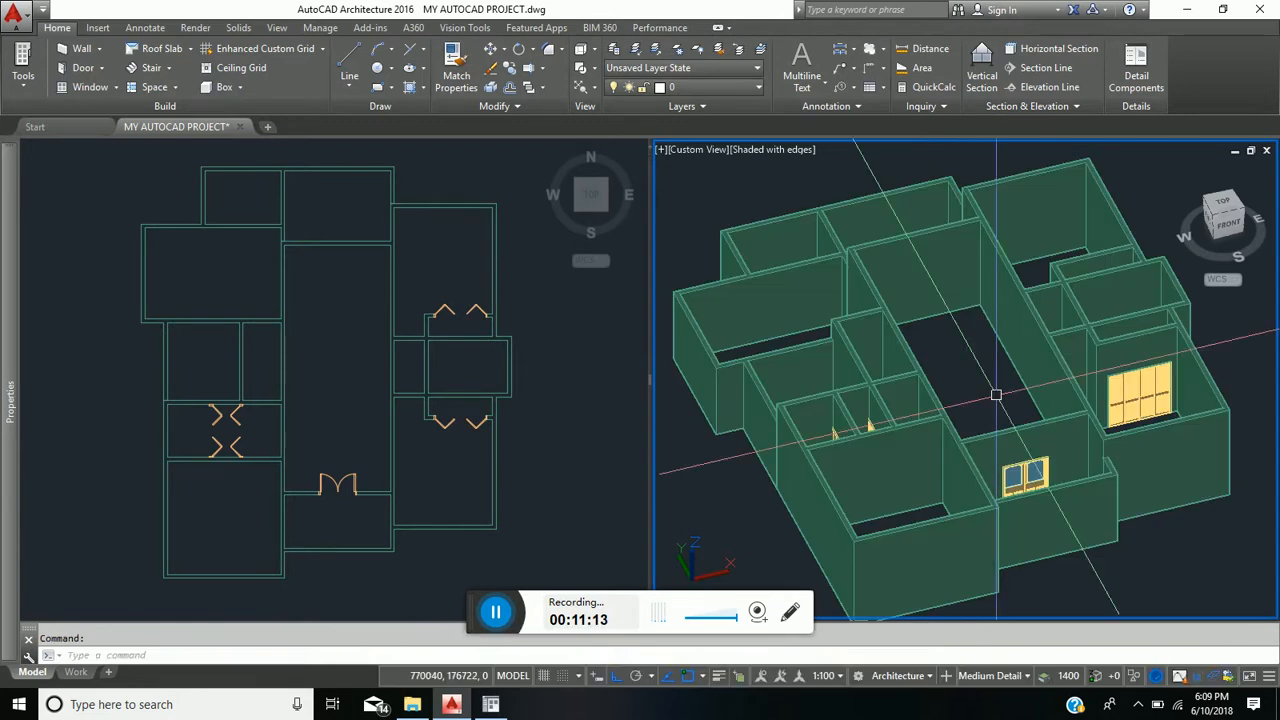
pyautogui.press('Delete')
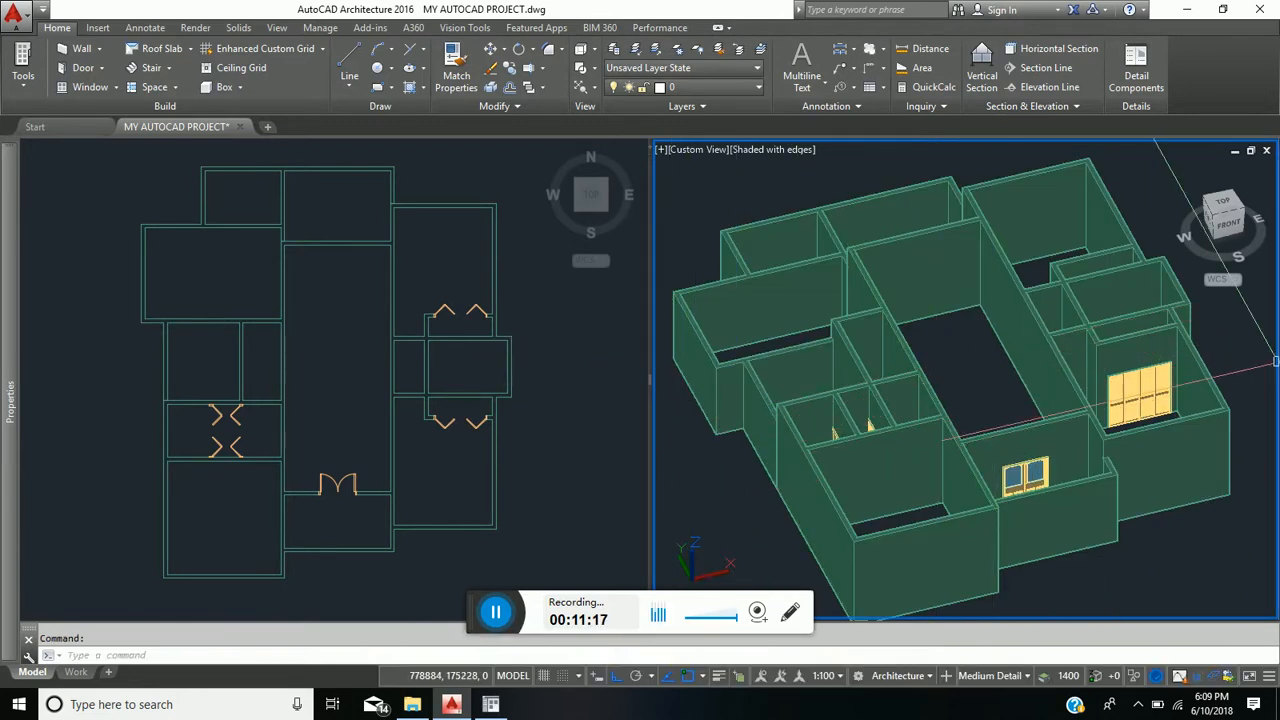
pyautogui.click(523, 408)
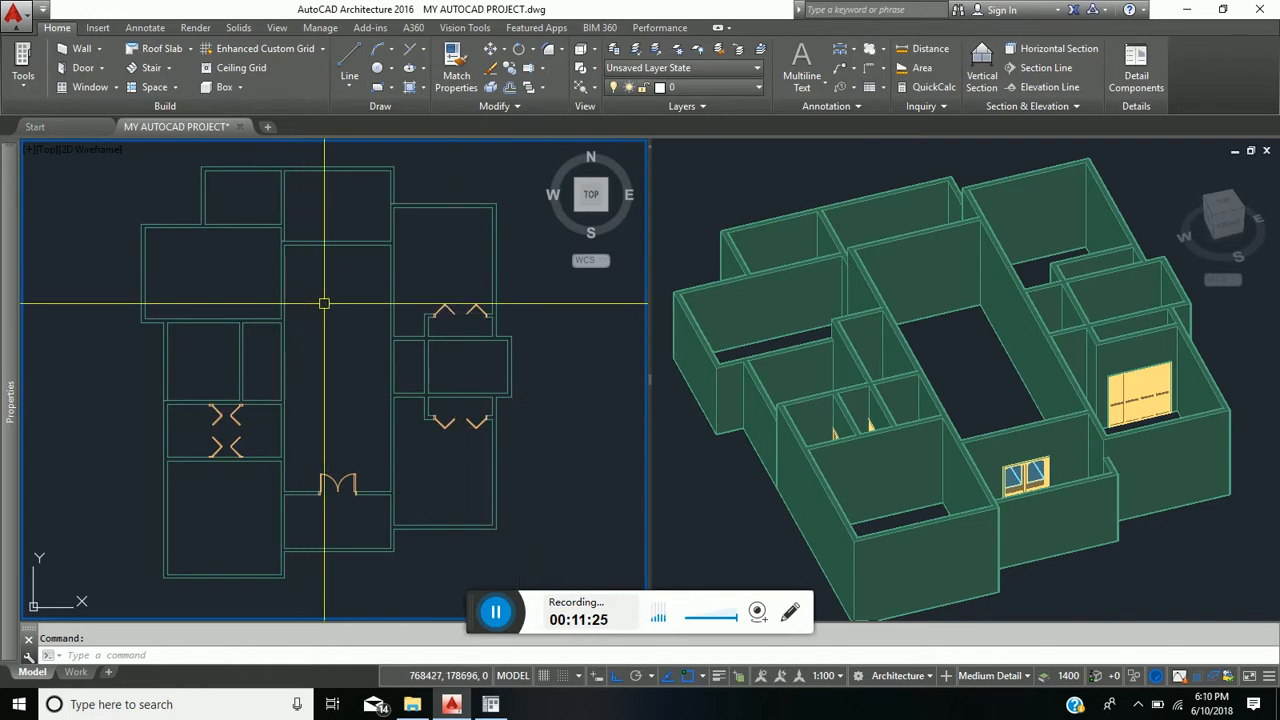
pyautogui.click(333, 362)
pyautogui.click(316, 336)
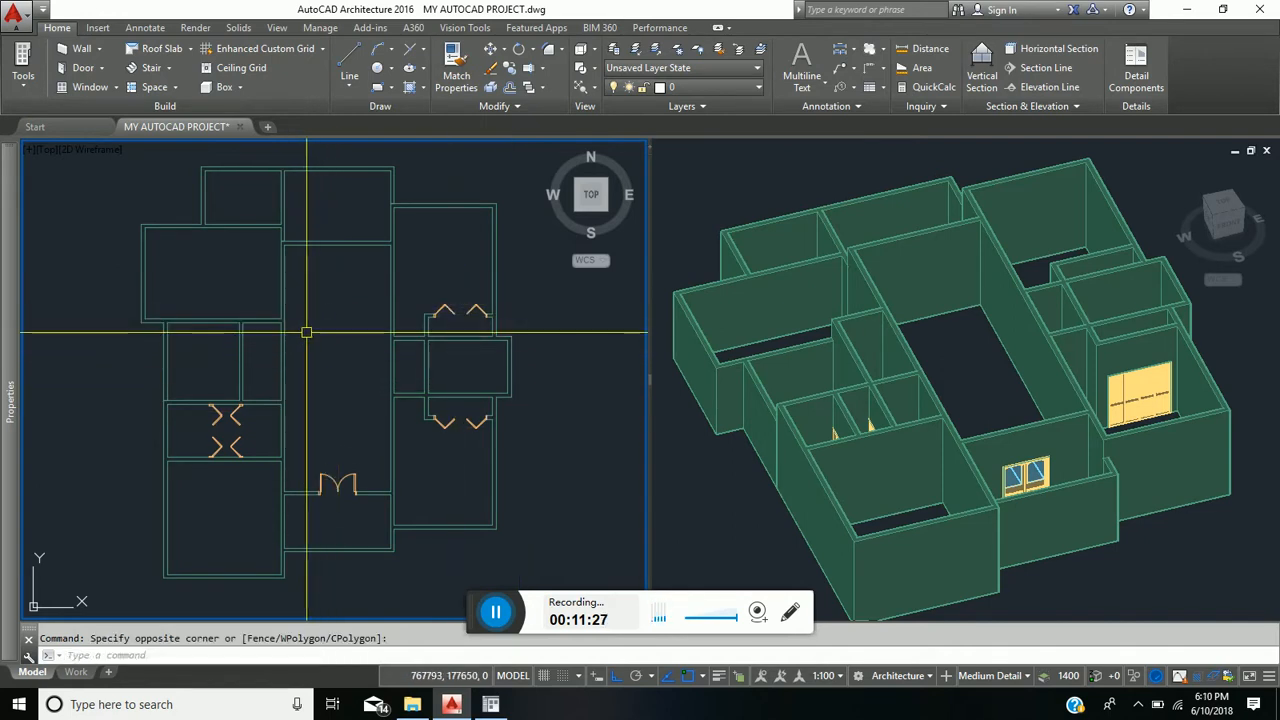
# Step: Place a 900-wide Hinged - Single - 6 Panel door in the middle of the north wall of the small eastern vestibule
pyautogui.press('Return')
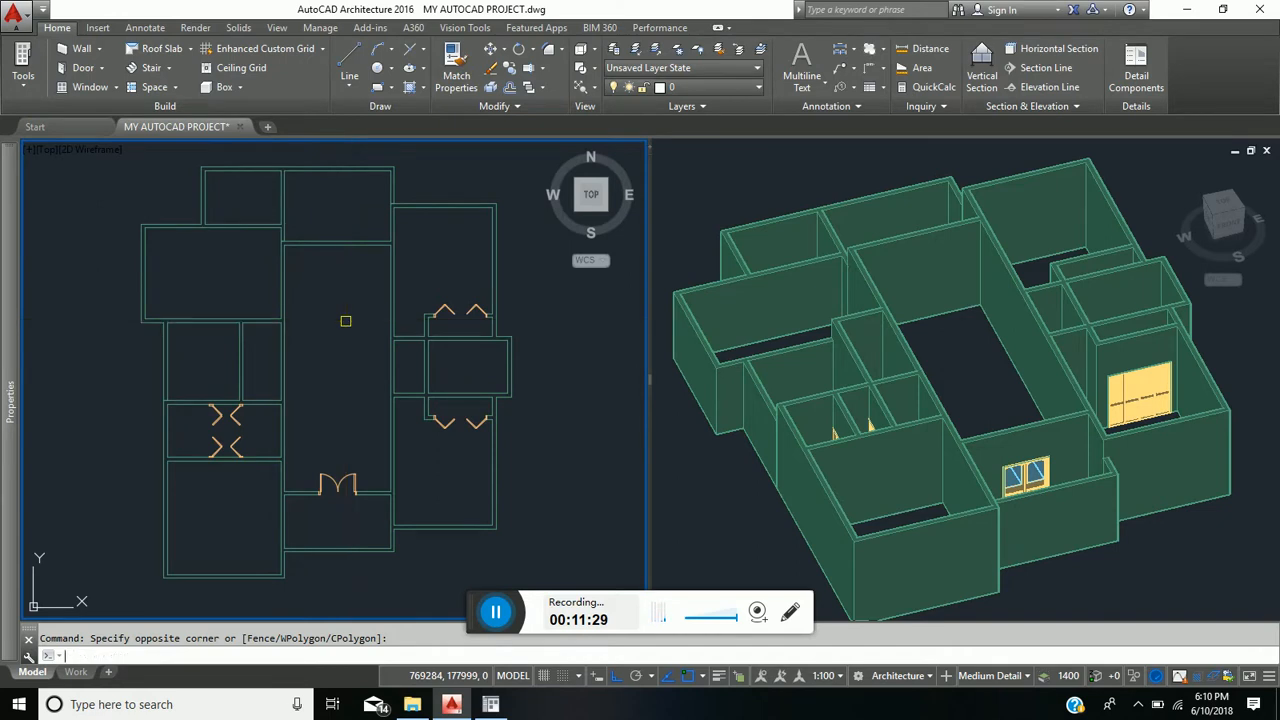
pyautogui.moveTo(9, 274)
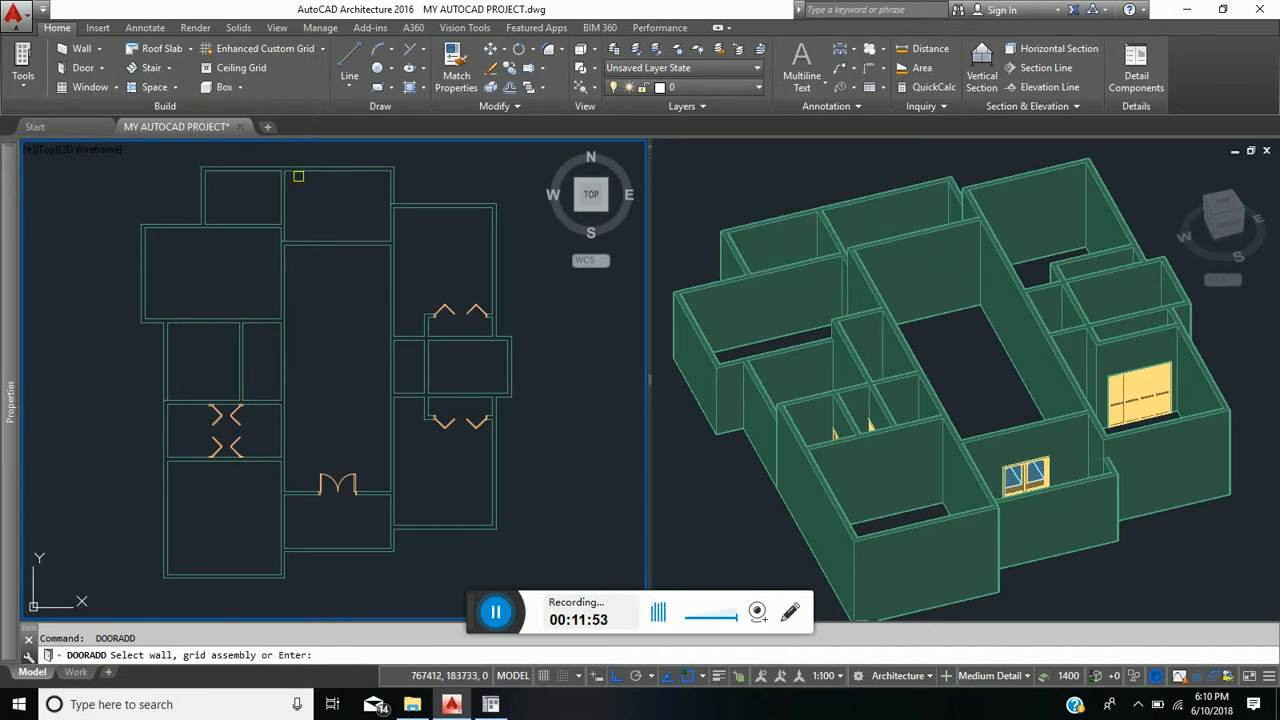
pyautogui.moveTo(10, 390)
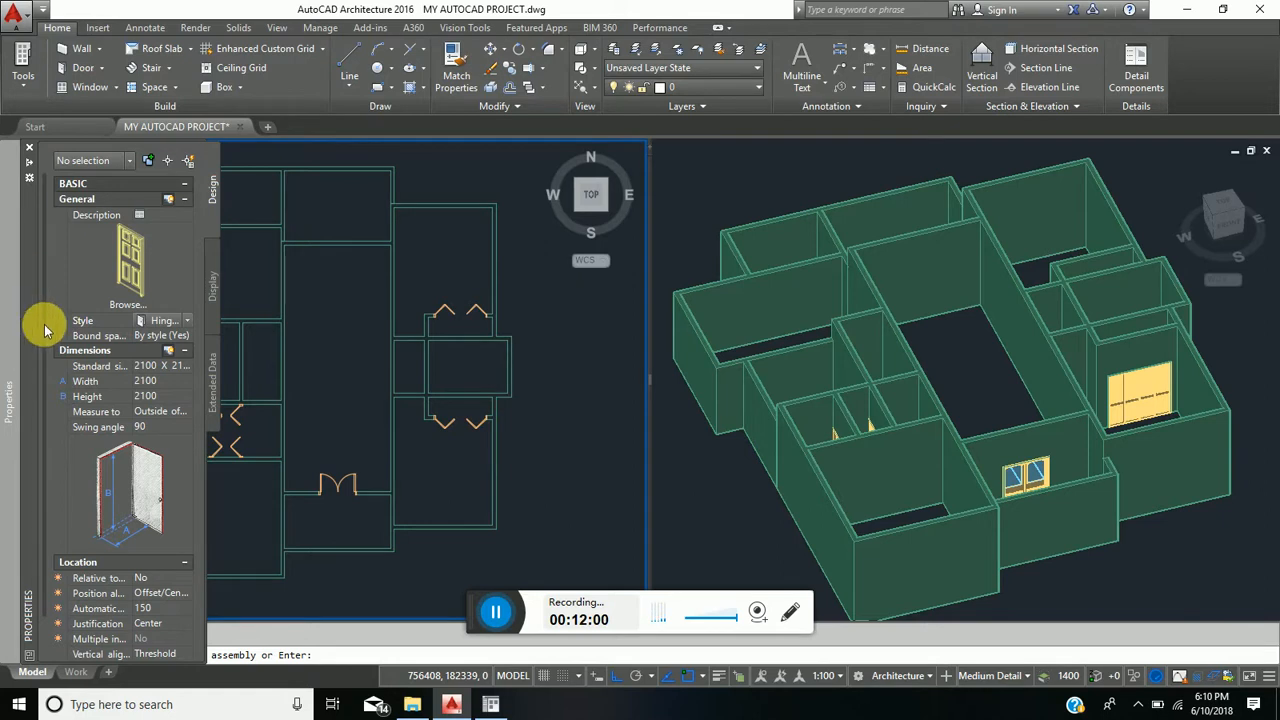
pyautogui.click(155, 382)
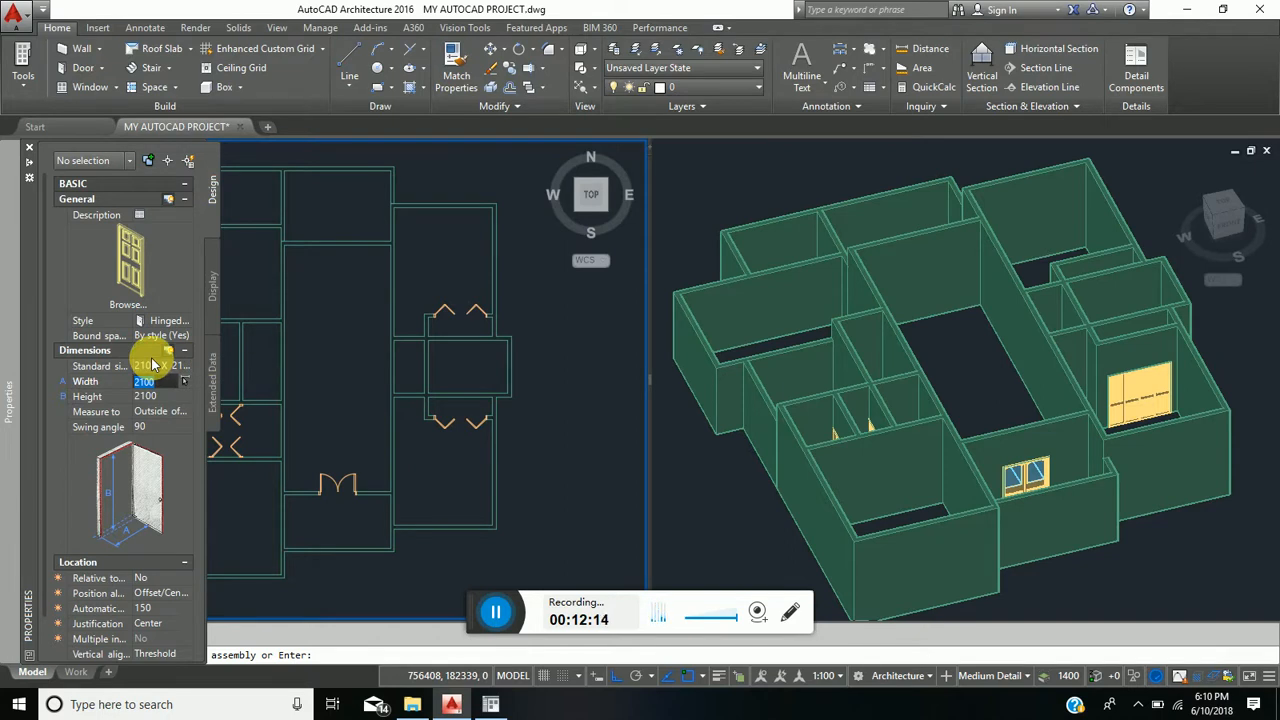
pyautogui.write('9')
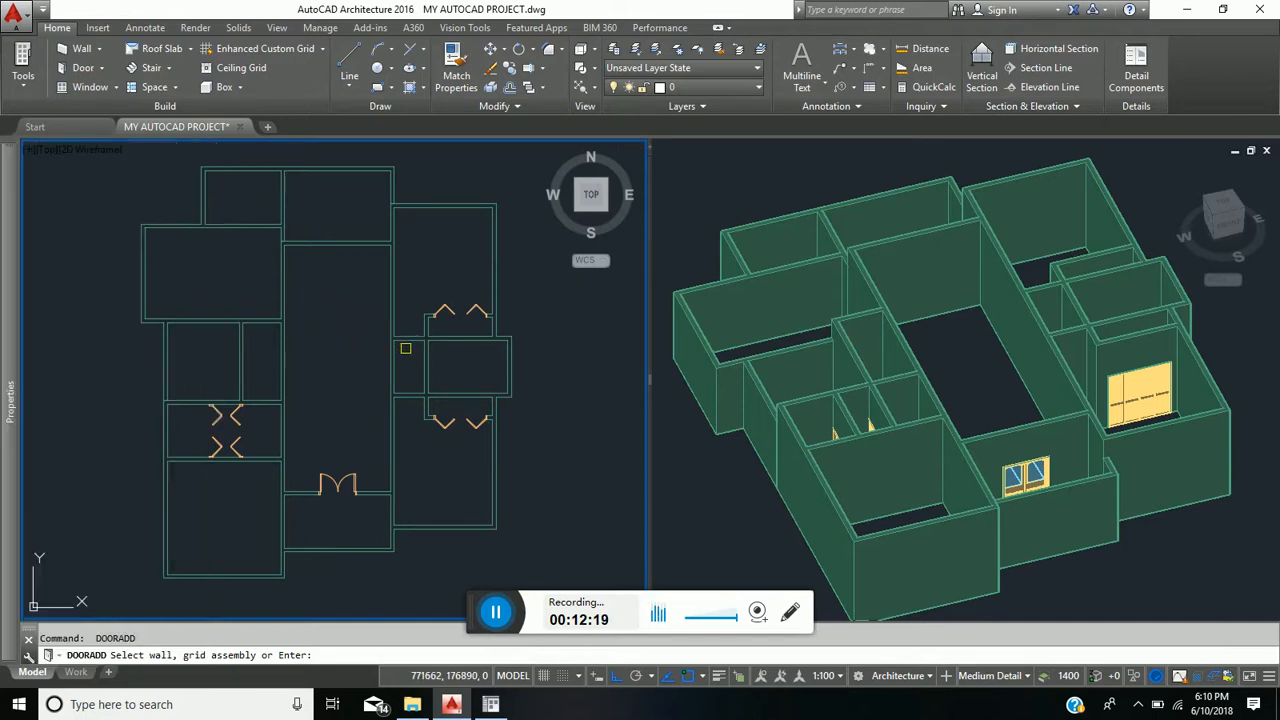
pyautogui.scroll(2, 408, 340)
pyautogui.click(410, 331)
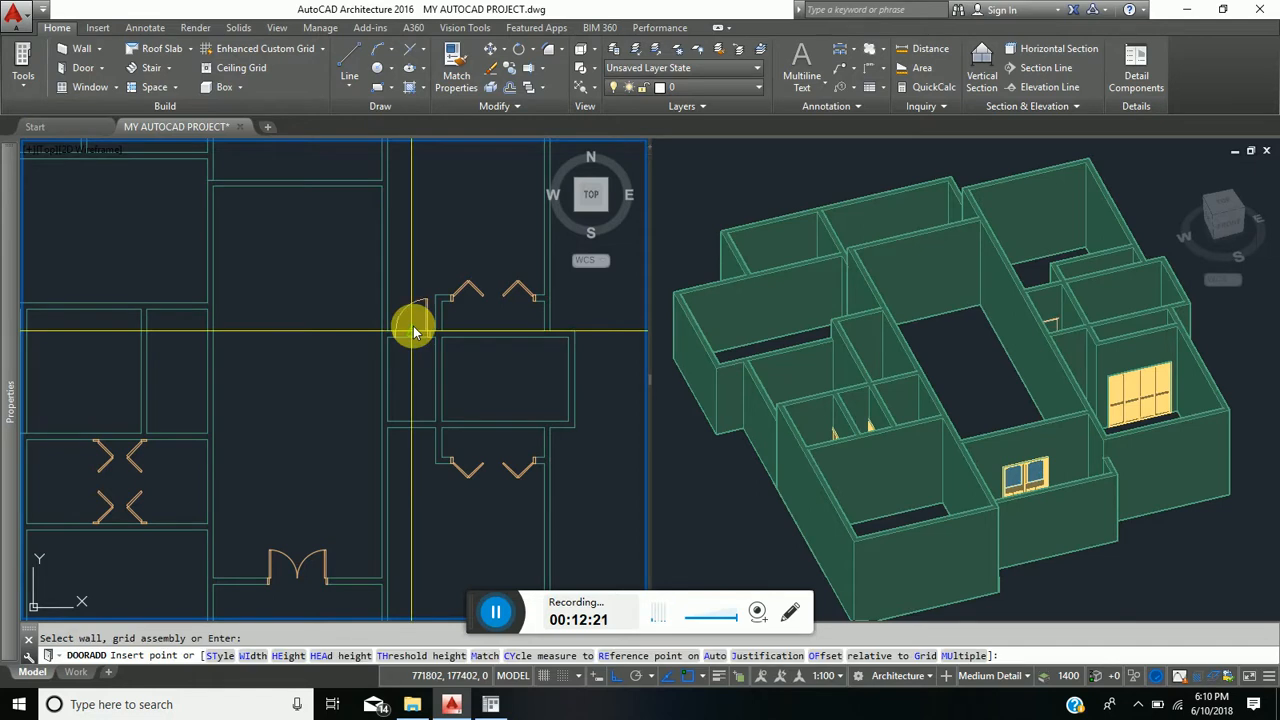
pyautogui.scroll(3, 413, 323)
pyautogui.click(412, 311)
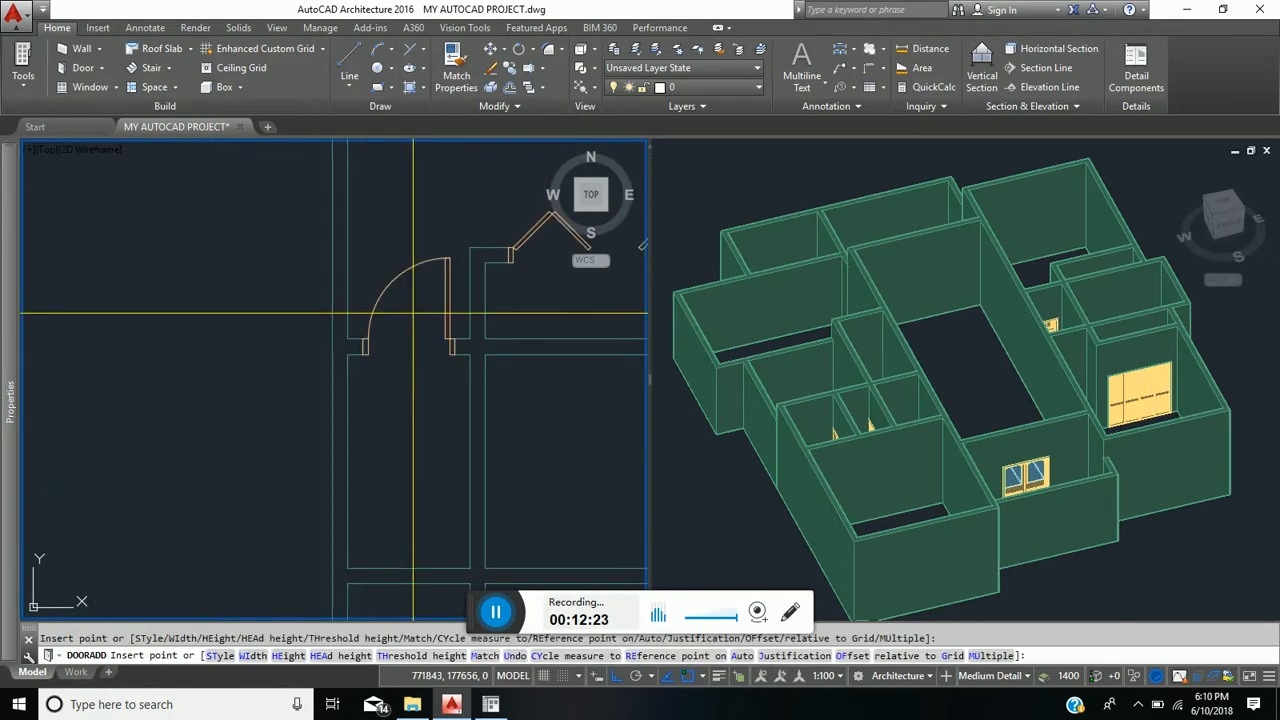
# Step: Add a matching single hinged door to the south wall of the small eastern vestibule and finish placing doors
pyautogui.scroll(-4, 401, 486)
pyautogui.moveTo(399, 506); pyautogui.dragTo(404, 433, button='middle')
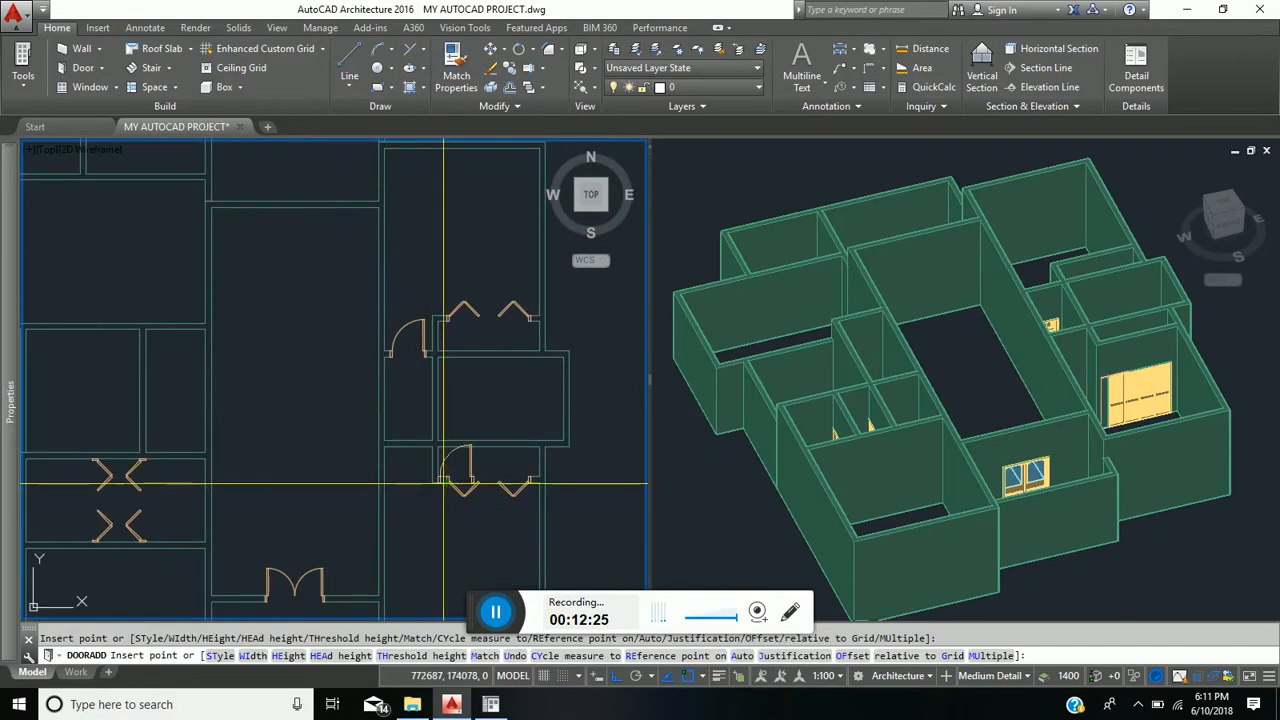
pyautogui.scroll(3, 430, 470)
pyautogui.click(356, 416)
pyautogui.press('Return')
# Step: Flip the vestibule's north door so it is hinged on the west jamb
pyautogui.scroll(-2, 390, 416)
pyautogui.moveTo(409, 262); pyautogui.dragTo(394, 346, button='middle')
pyautogui.scroll(2, 394, 346)
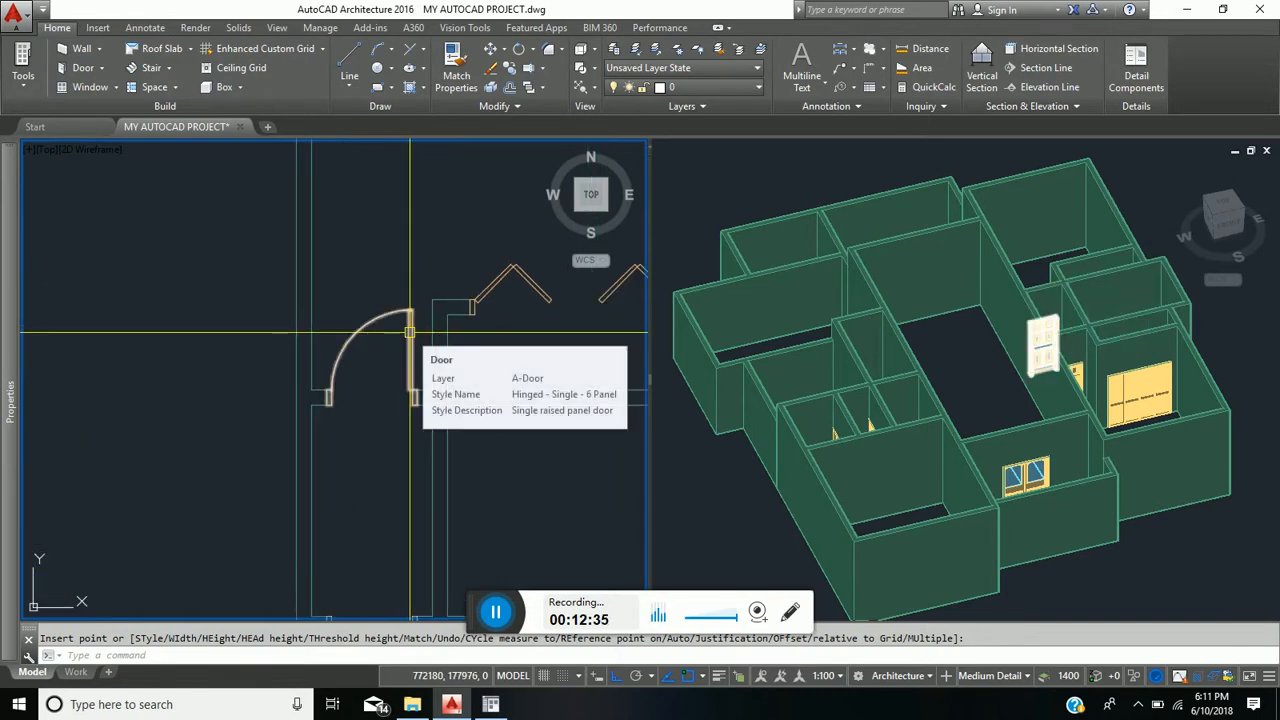
pyautogui.click(409, 332)
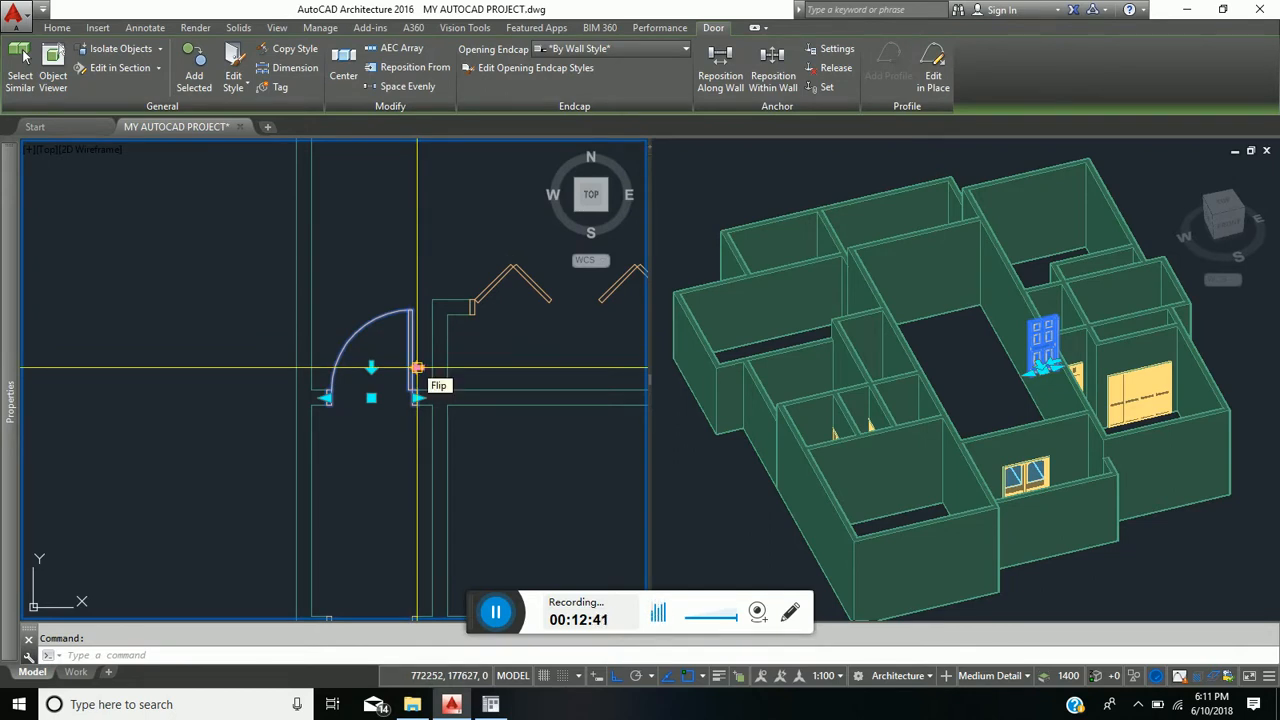
pyautogui.click(417, 368)
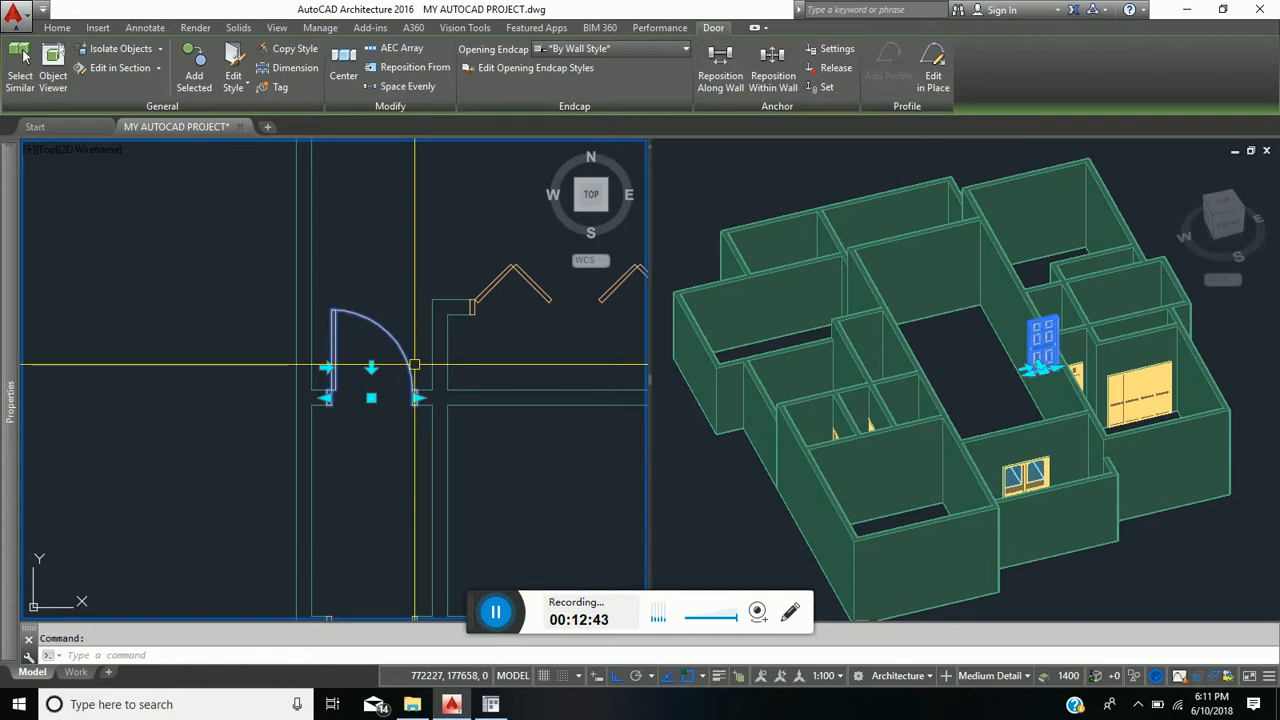
pyautogui.press('Escape')
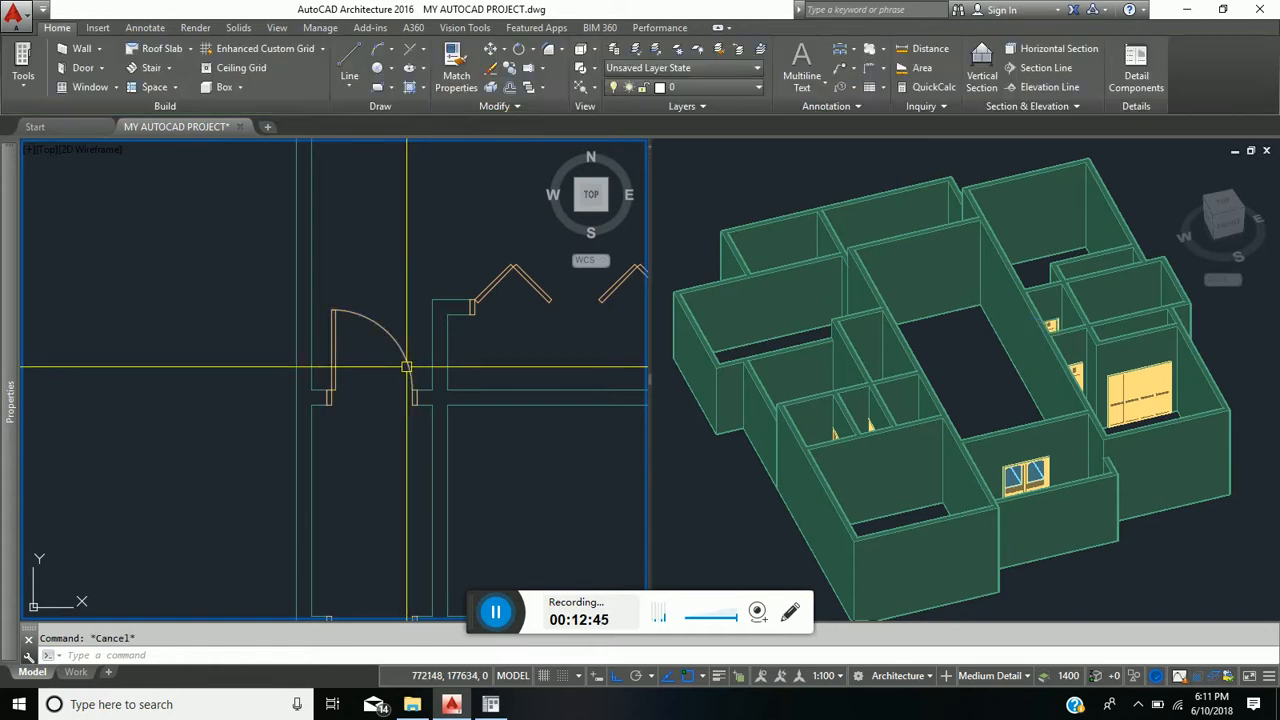
# Step: Place a 950-wide single hinged door in the north wall of the small northwest room, next to its northeast corner
pyautogui.scroll(-5, 406, 367)
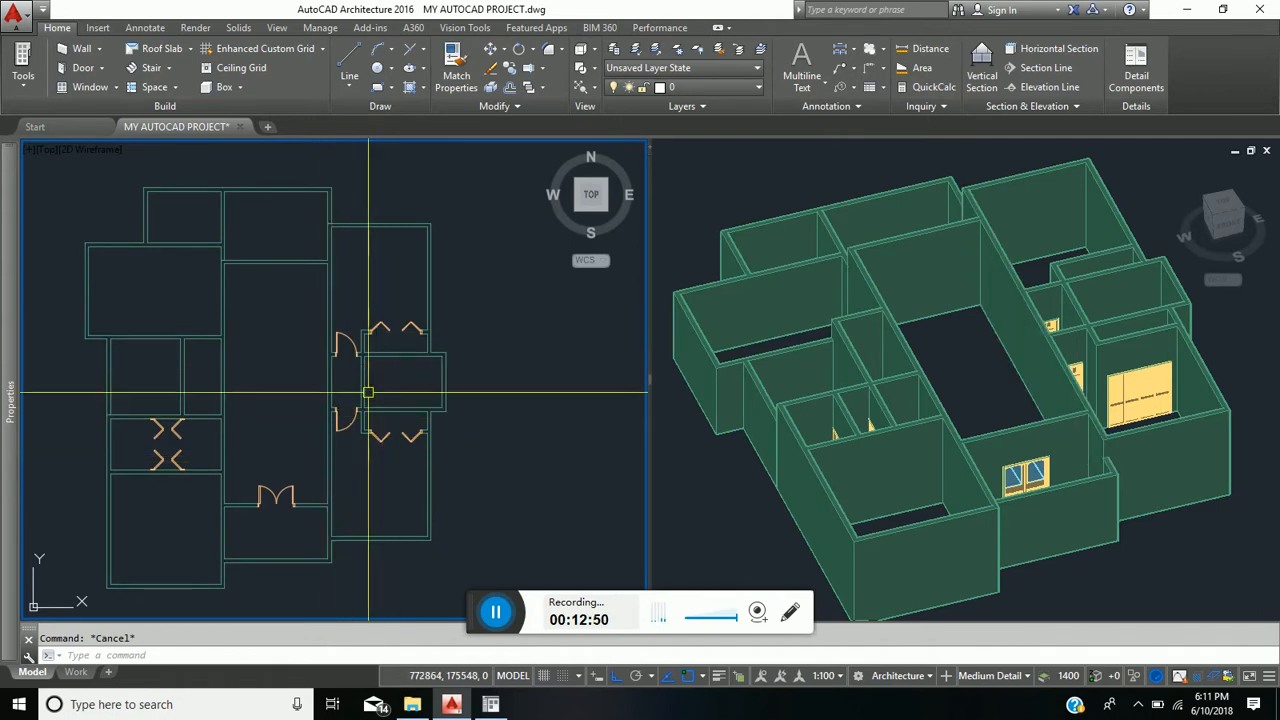
pyautogui.scroll(2, 368, 393)
pyautogui.moveTo(353, 372); pyautogui.dragTo(441, 522, button='middle')
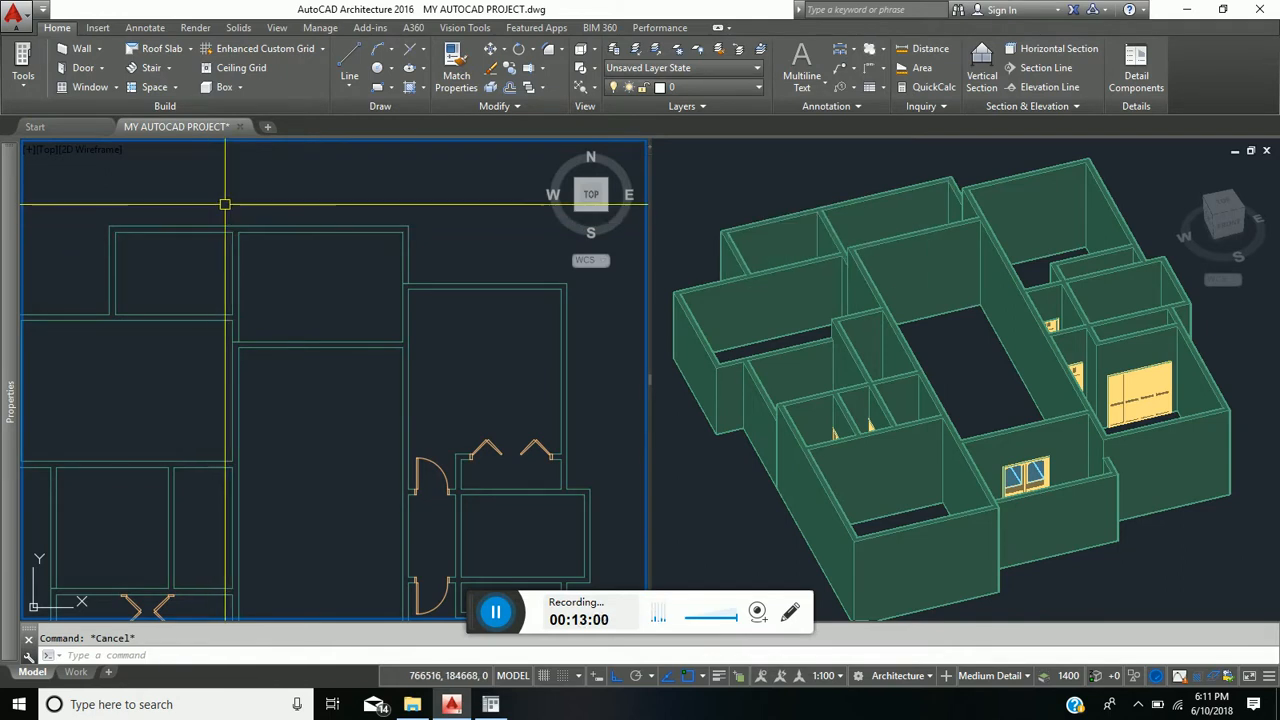
pyautogui.press('Return')
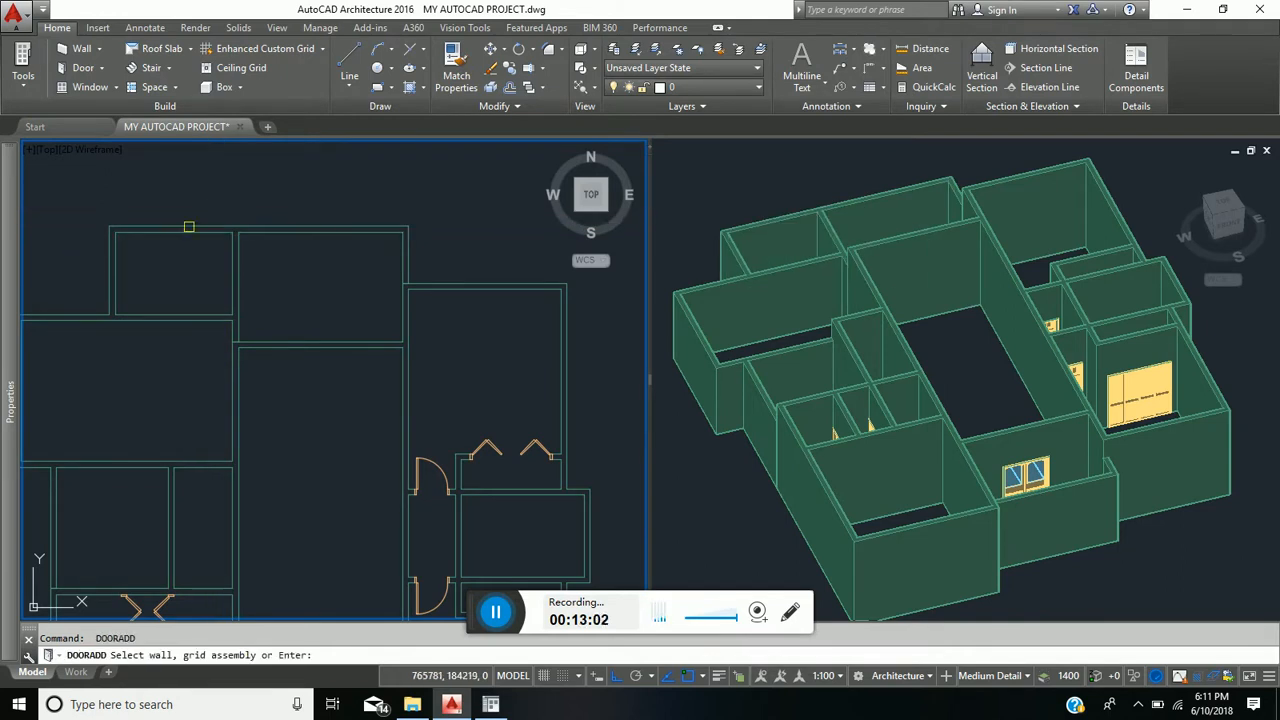
pyautogui.moveTo(10, 300)
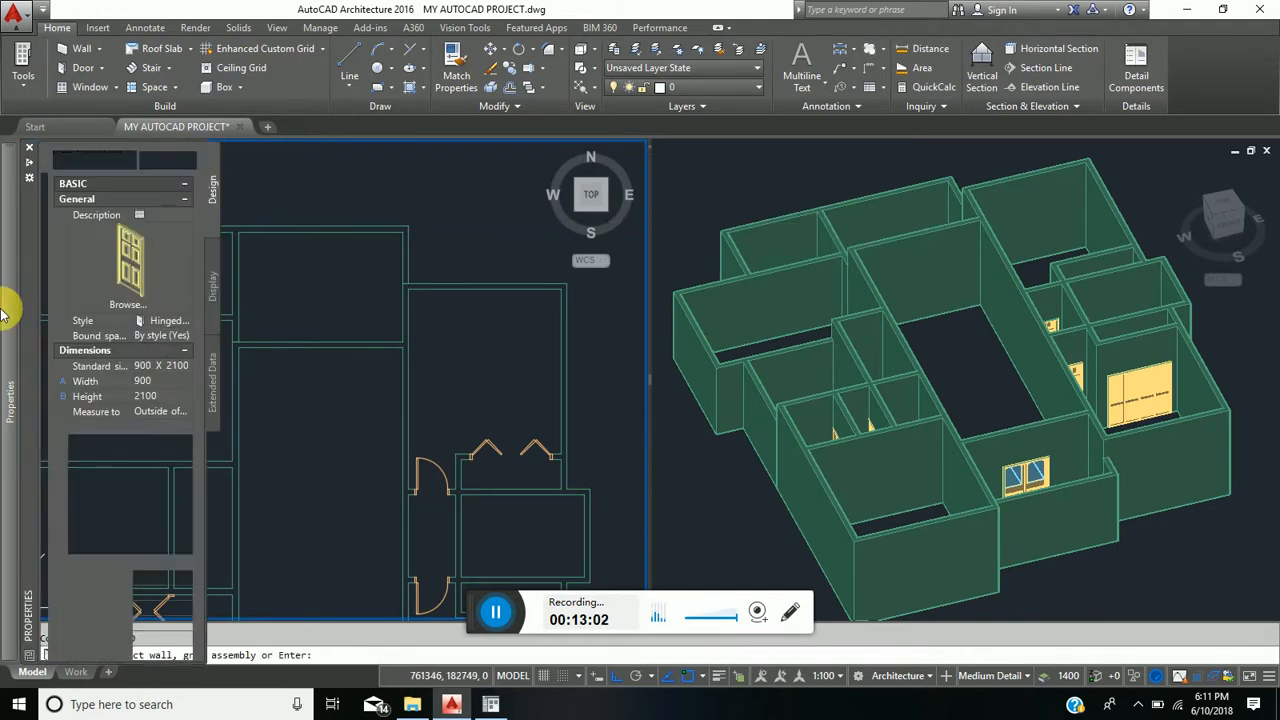
pyautogui.click(159, 382)
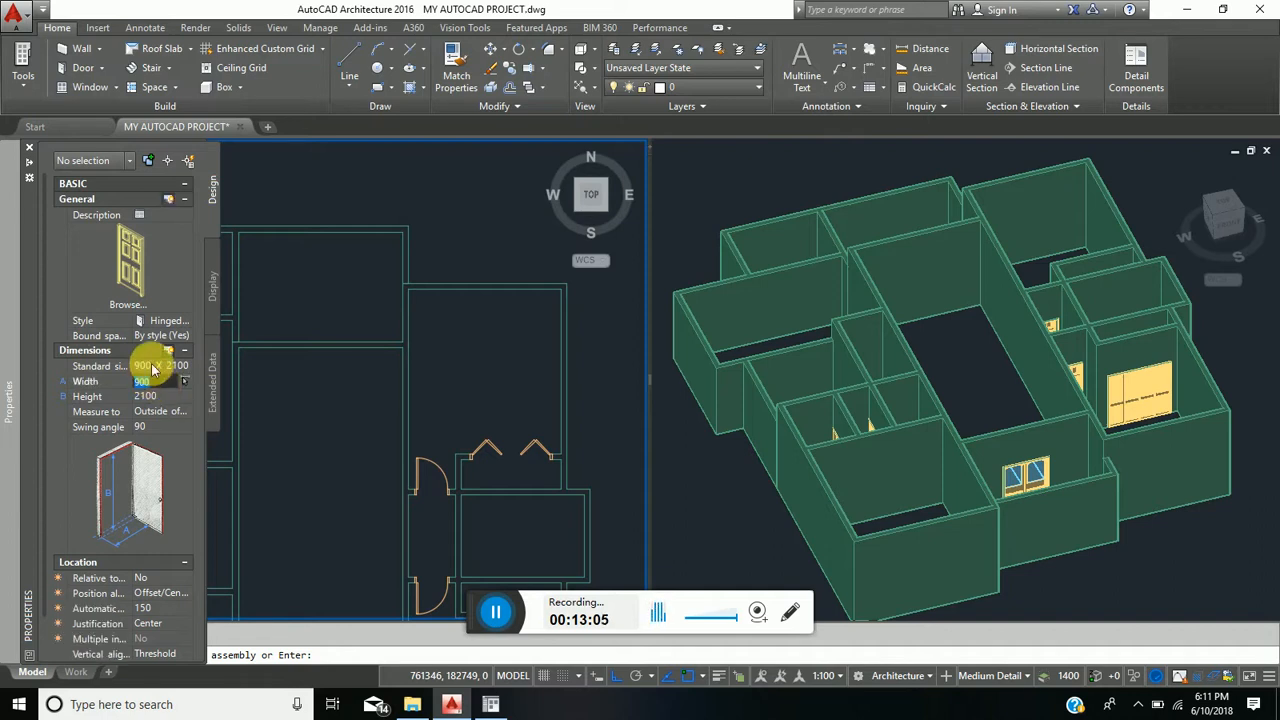
pyautogui.write('950')
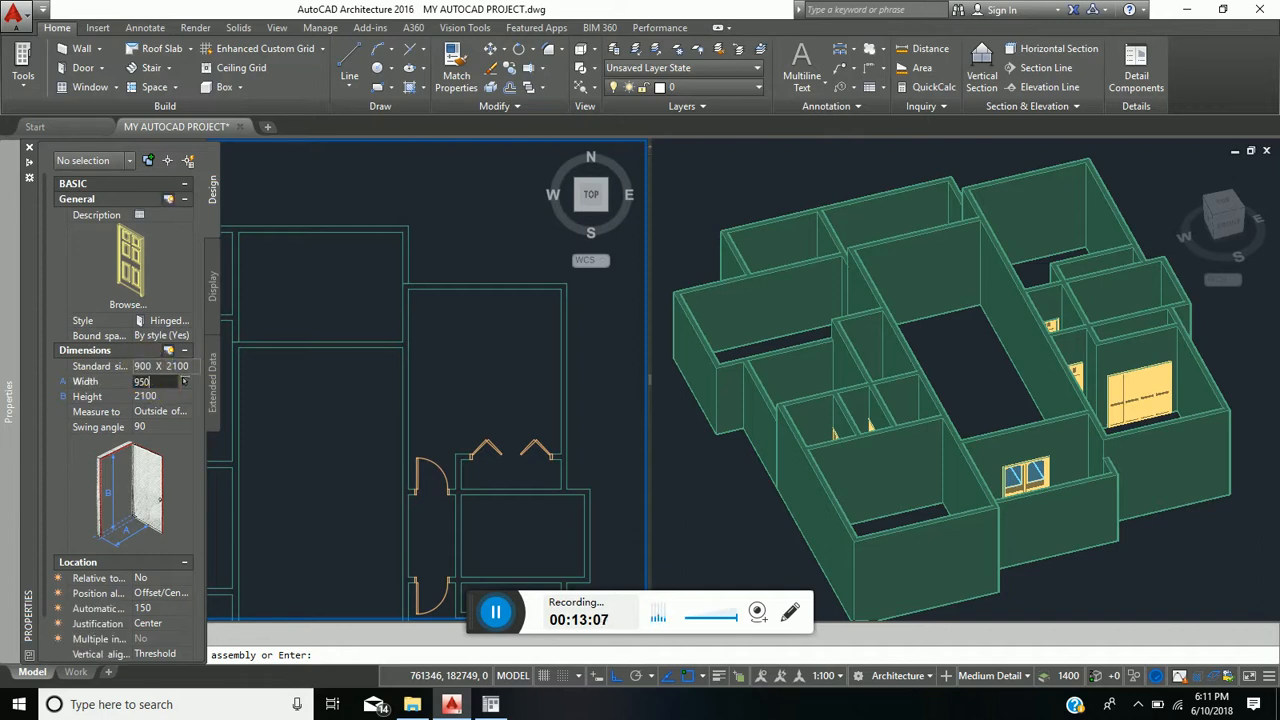
pyautogui.press('Return')
pyautogui.moveTo(280, 276); pyautogui.dragTo(415, 366, button='middle')
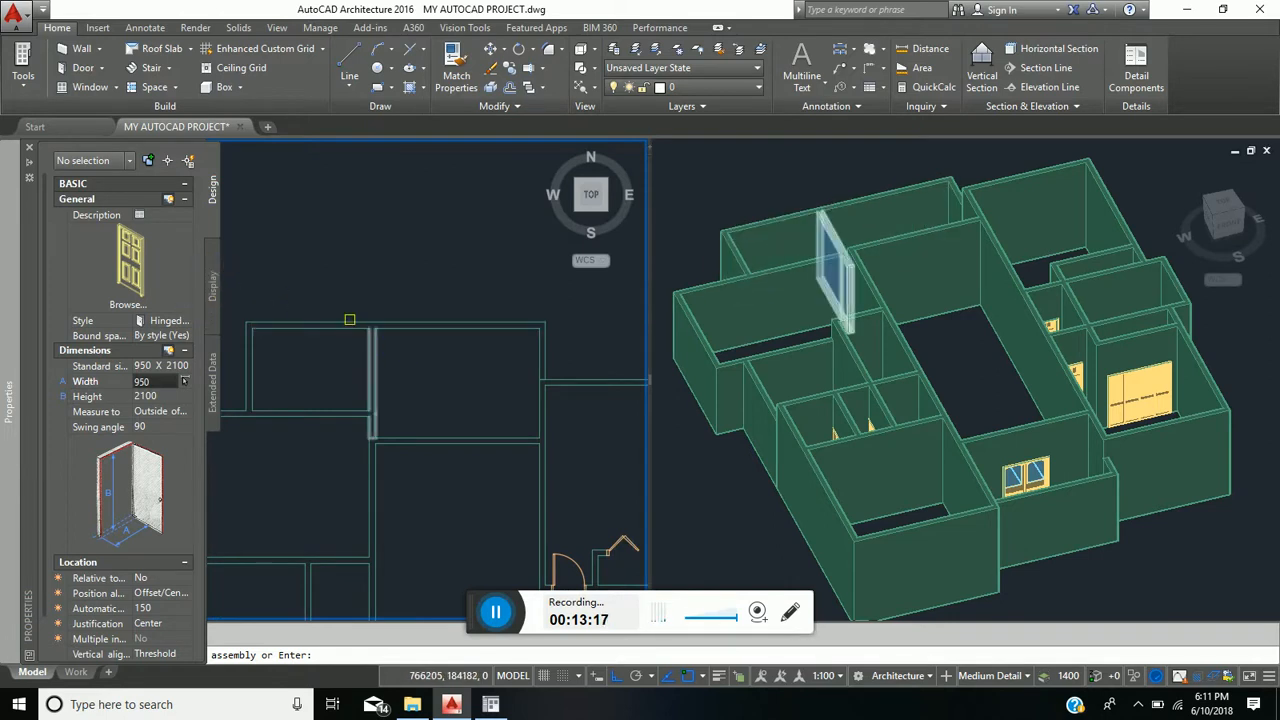
pyautogui.scroll(4, 349, 330)
pyautogui.click(345, 344)
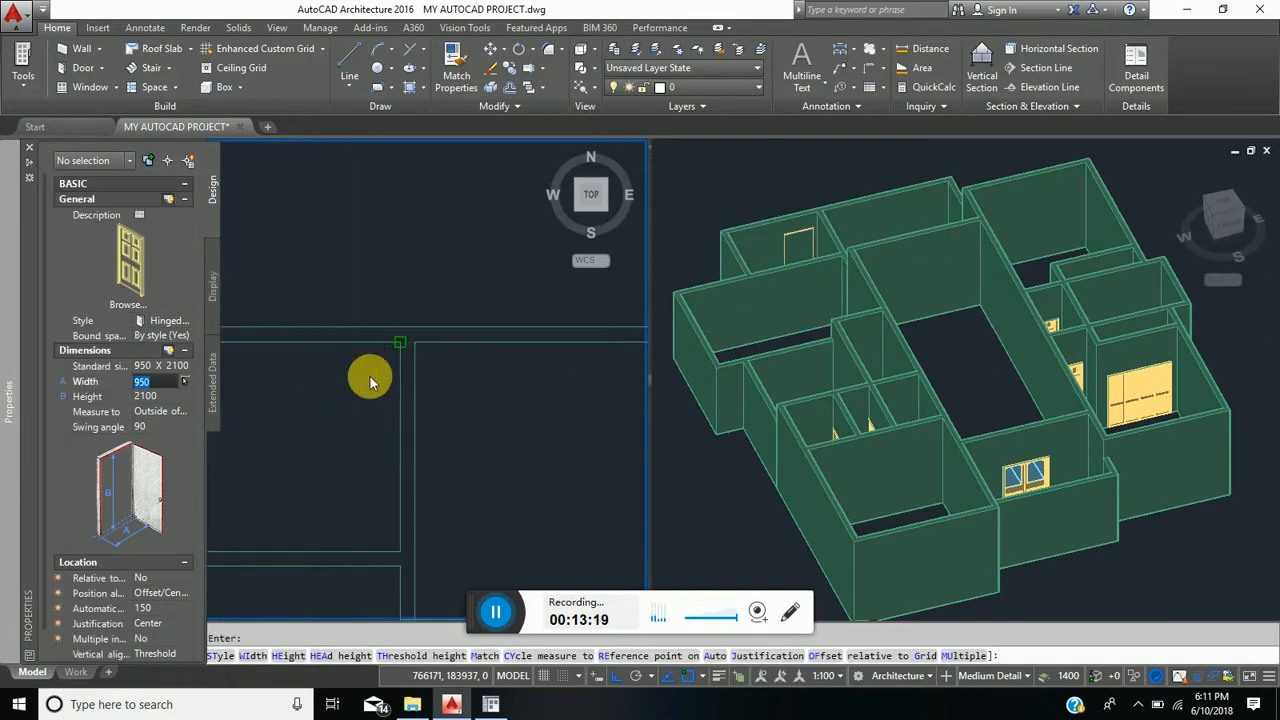
pyautogui.click(400, 342)
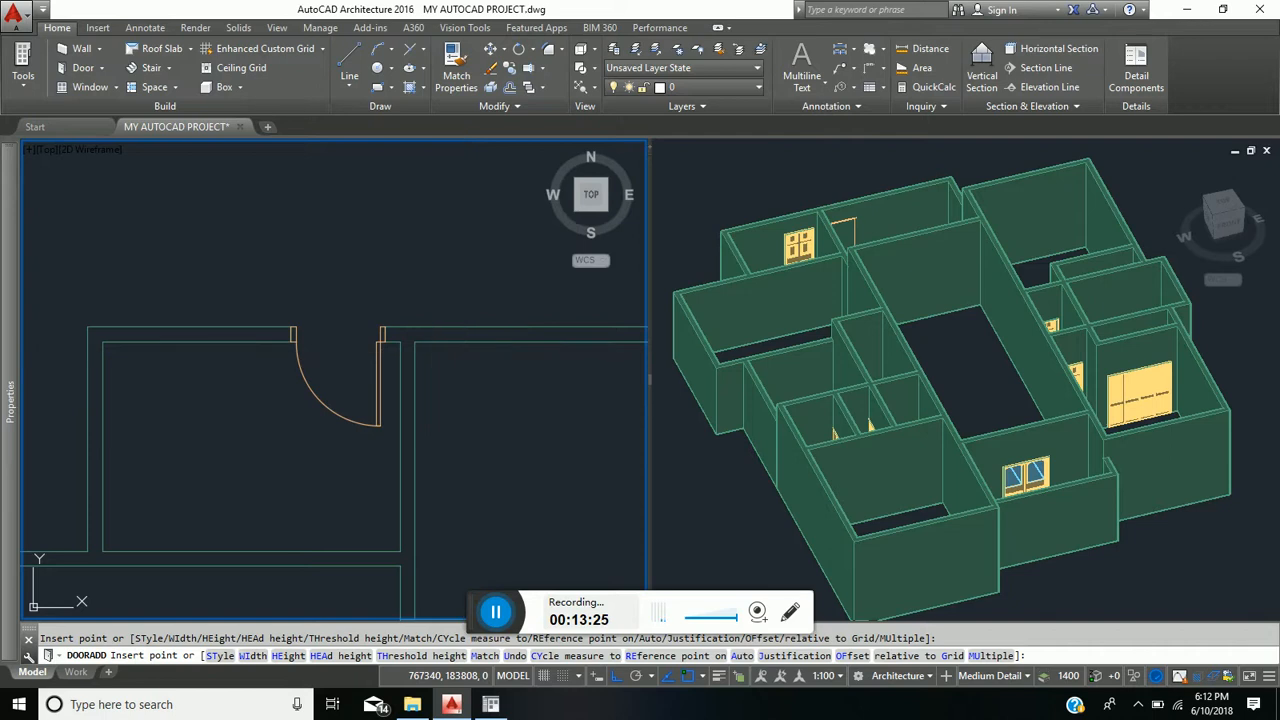
# Step: Add a matching 950-wide door to the adjacent northern room's north wall beside the shared partition, and finish placing doors
pyautogui.scroll(-2, 452, 377)
pyautogui.moveTo(452, 377); pyautogui.dragTo(435, 217, button='middle')
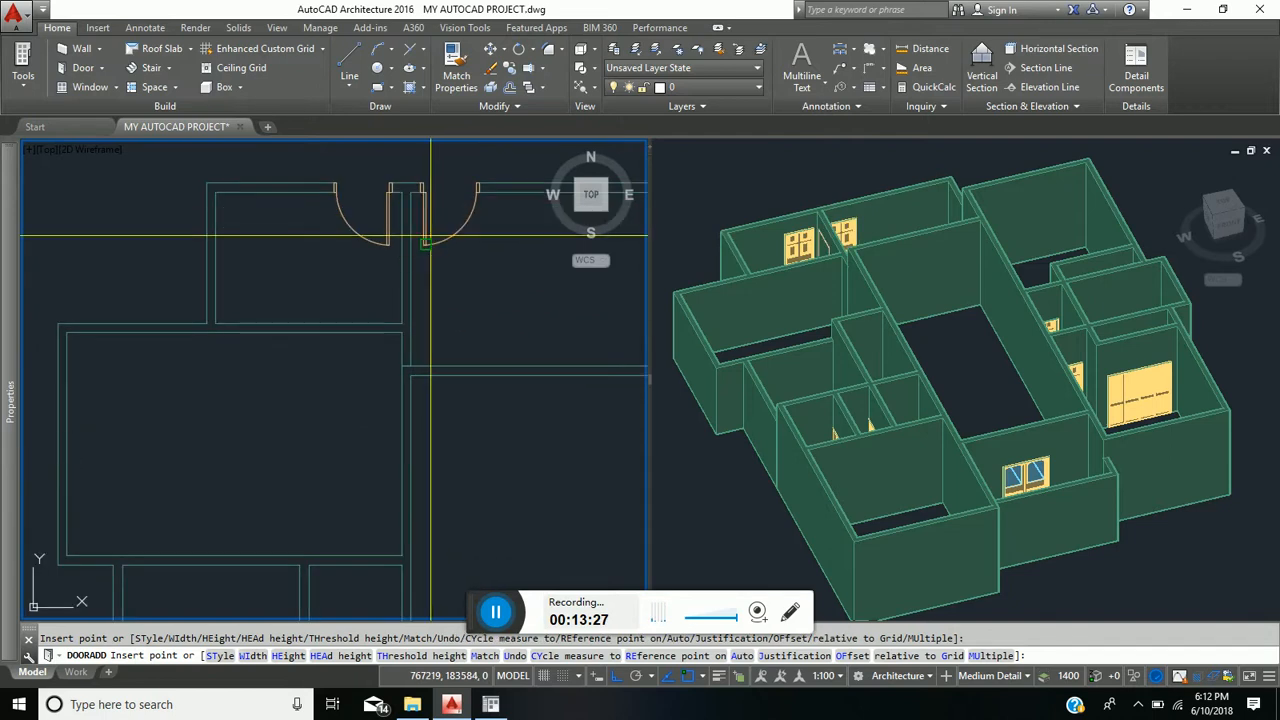
pyautogui.scroll(-2, 430, 246)
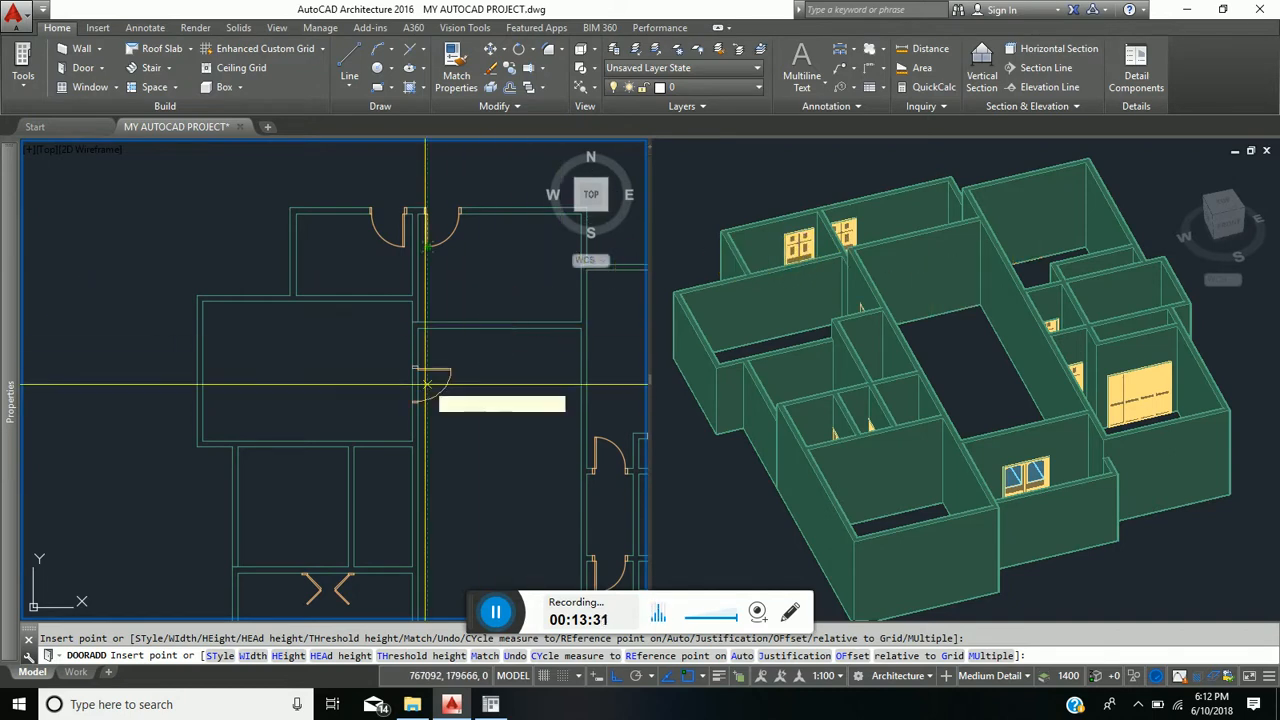
pyautogui.press('Escape')
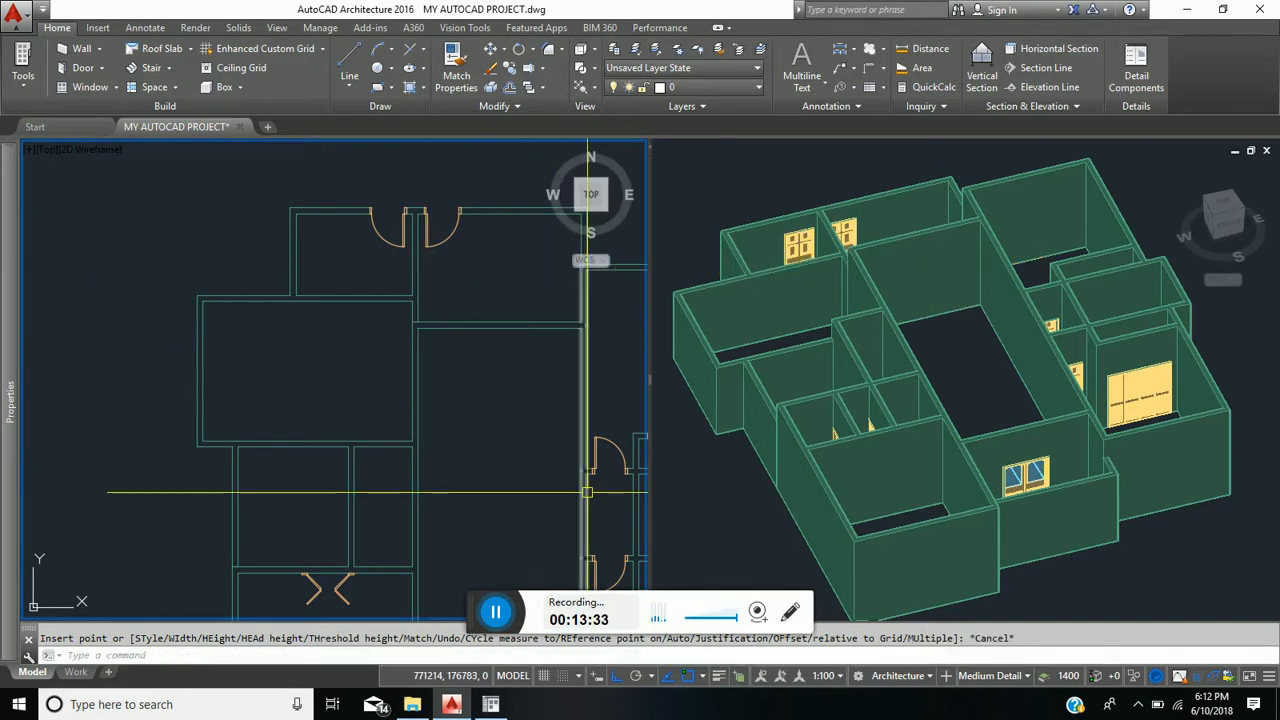
# Step: Place a single hinged door in the east wall of the southwest room, near its northeast corner, and finish placing doors
pyautogui.scroll(-1, 352, 381)
pyautogui.moveTo(468, 512); pyautogui.dragTo(334, 432, button='middle')
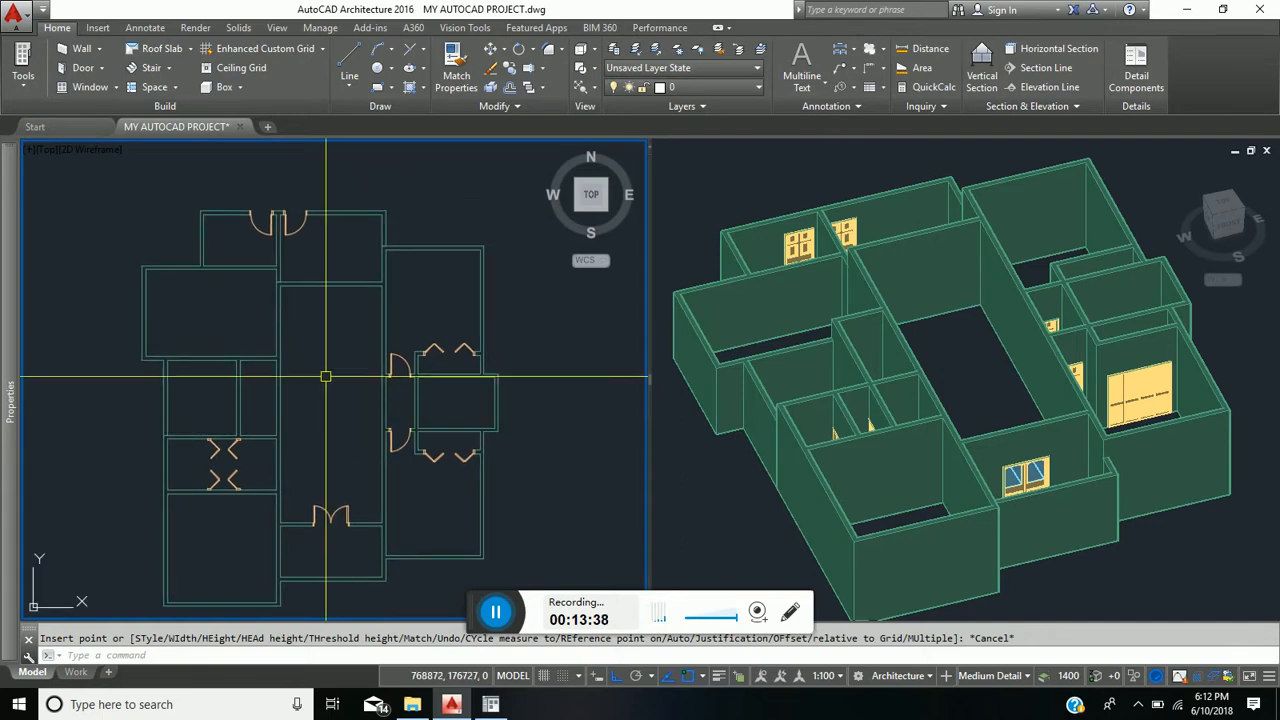
pyautogui.scroll(4, 273, 521)
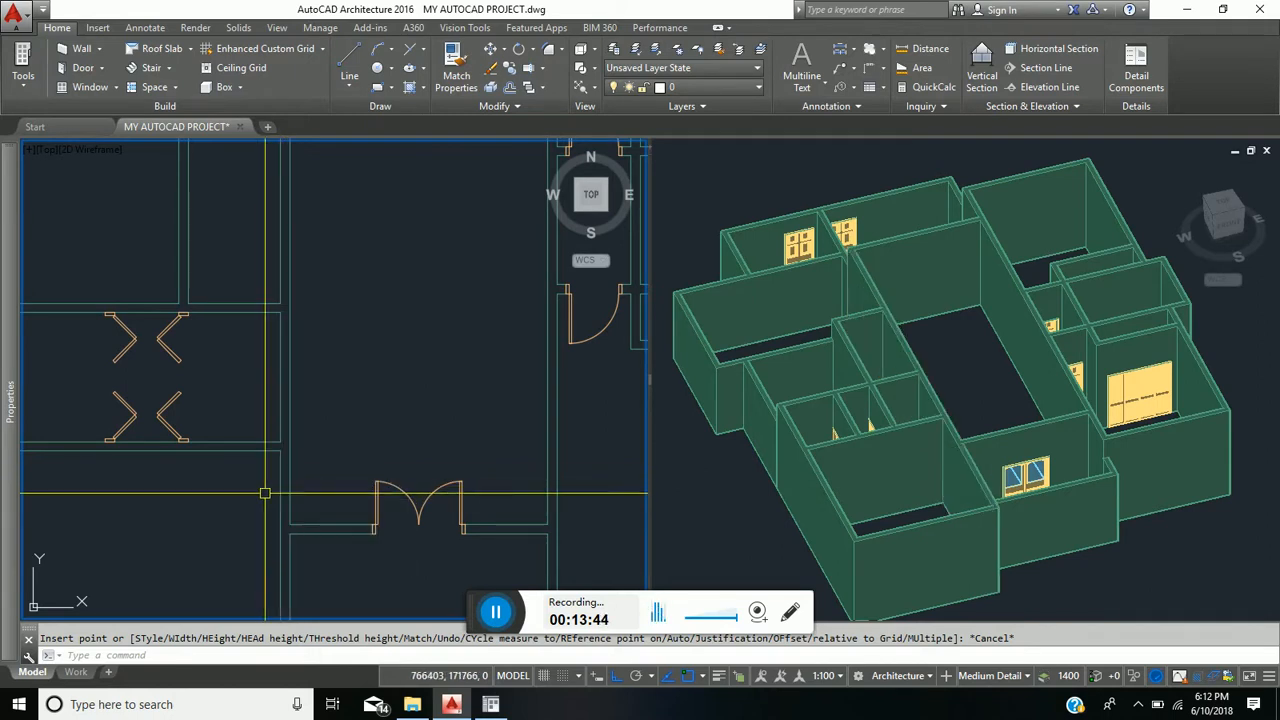
pyautogui.press('Return')
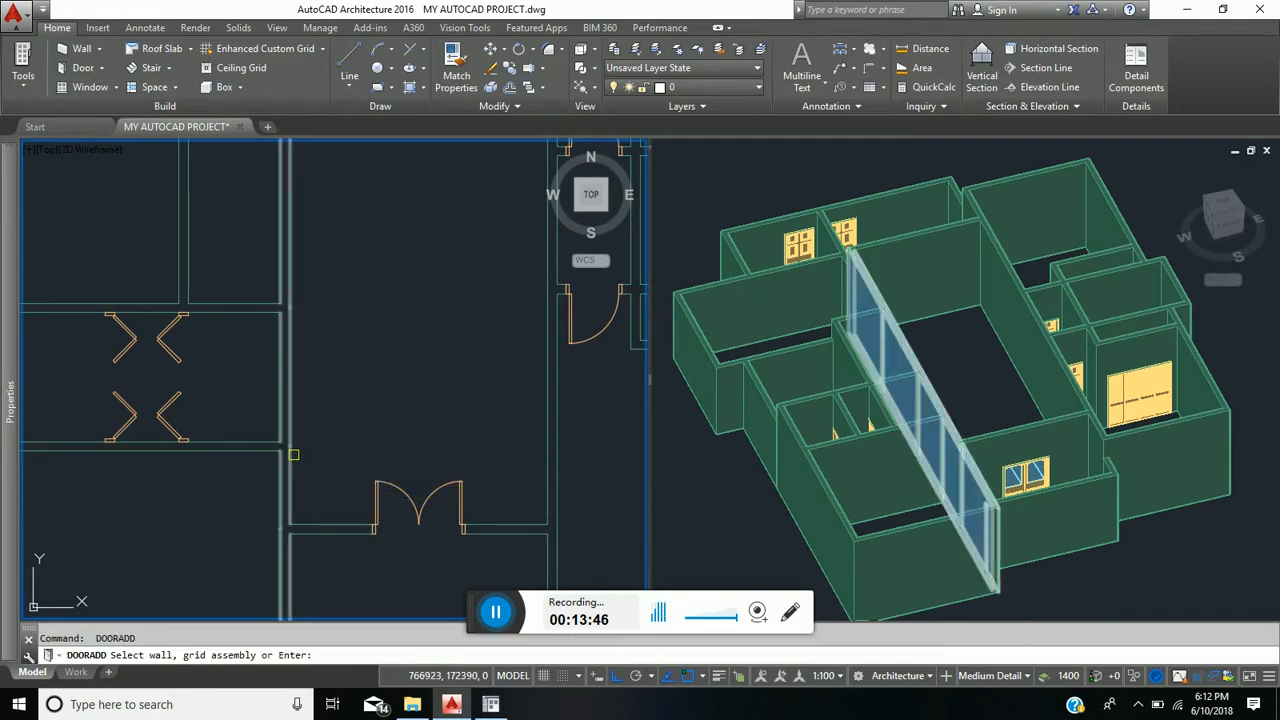
pyautogui.moveTo(8, 243)
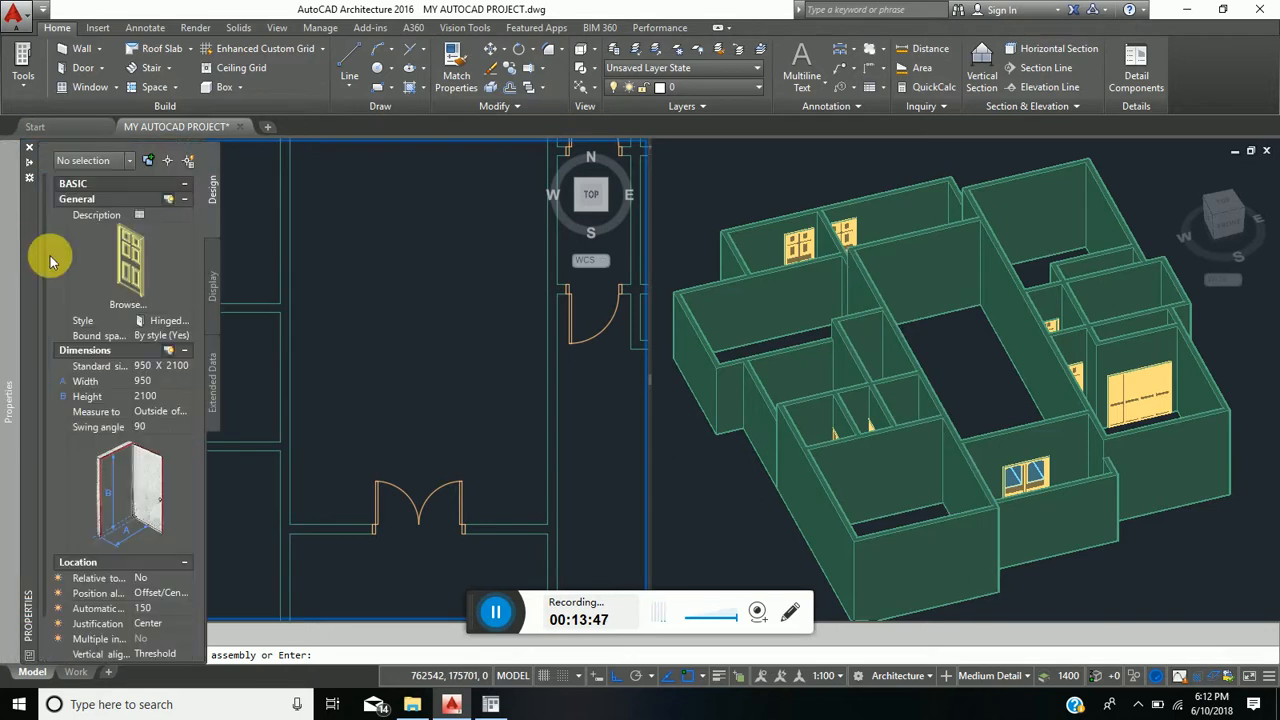
pyautogui.click(160, 382)
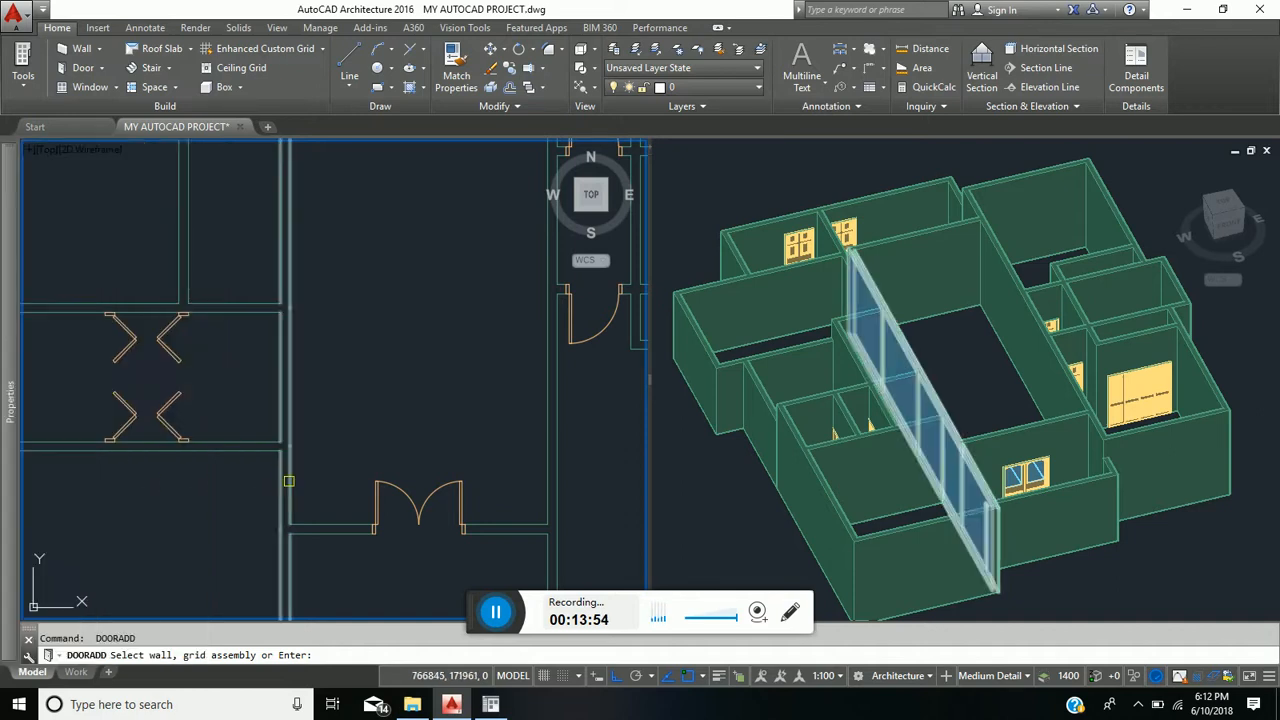
pyautogui.click(272, 480)
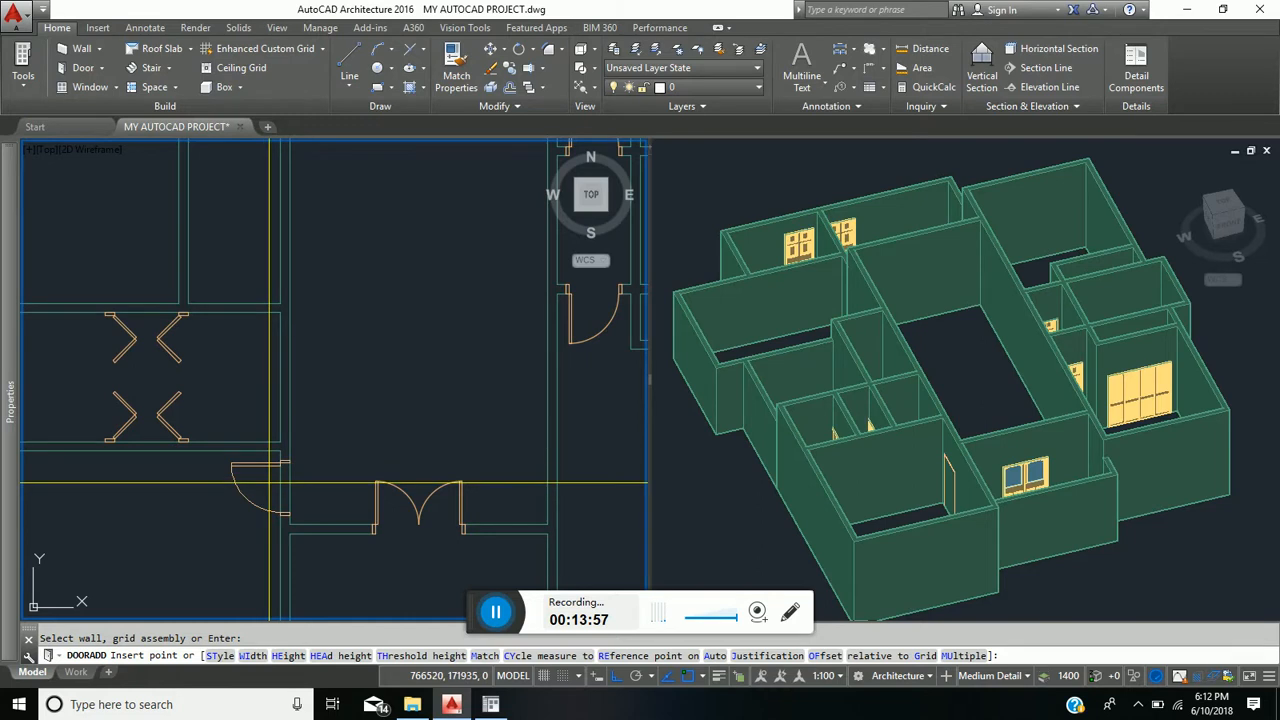
pyautogui.click(269, 483)
pyautogui.scroll(-4, 269, 483)
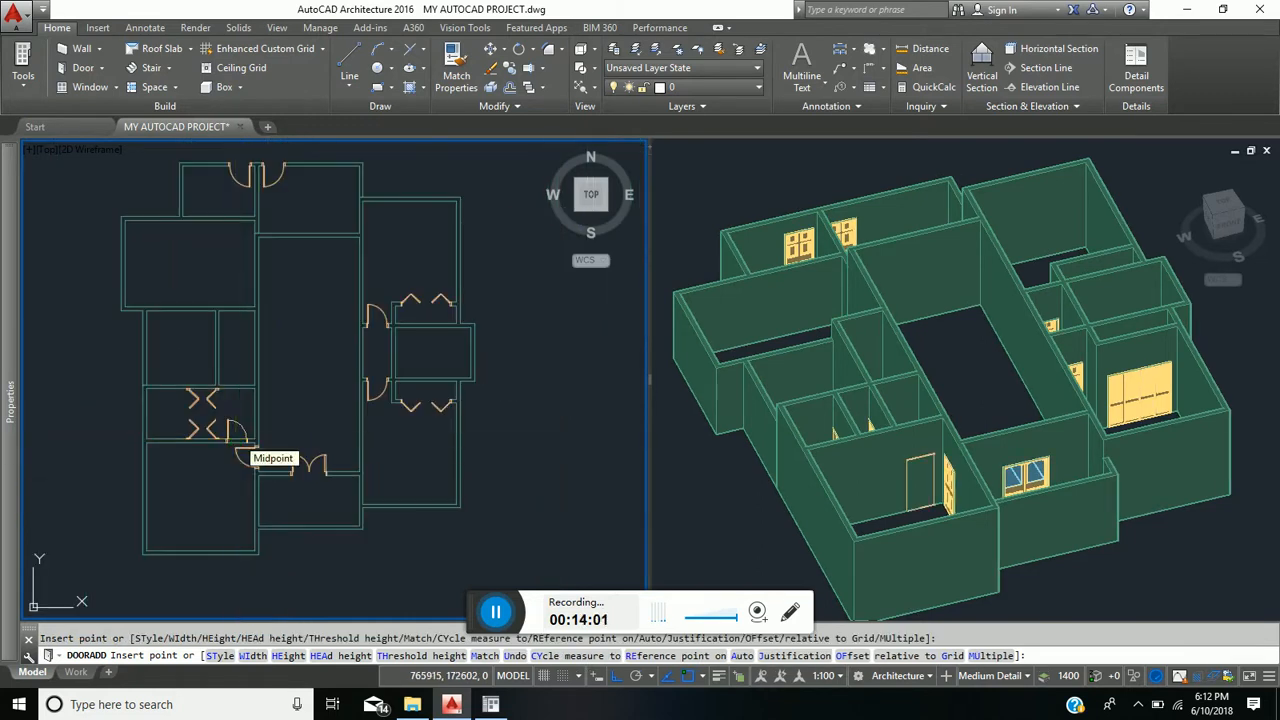
pyautogui.press('Escape')
# Step: Start adding a new door and set its style to Hinged - Single - 6 Panel Half Lite
pyautogui.scroll(-2, 440, 520)
pyautogui.moveTo(448, 528); pyautogui.dragTo(403, 505, button='middle')
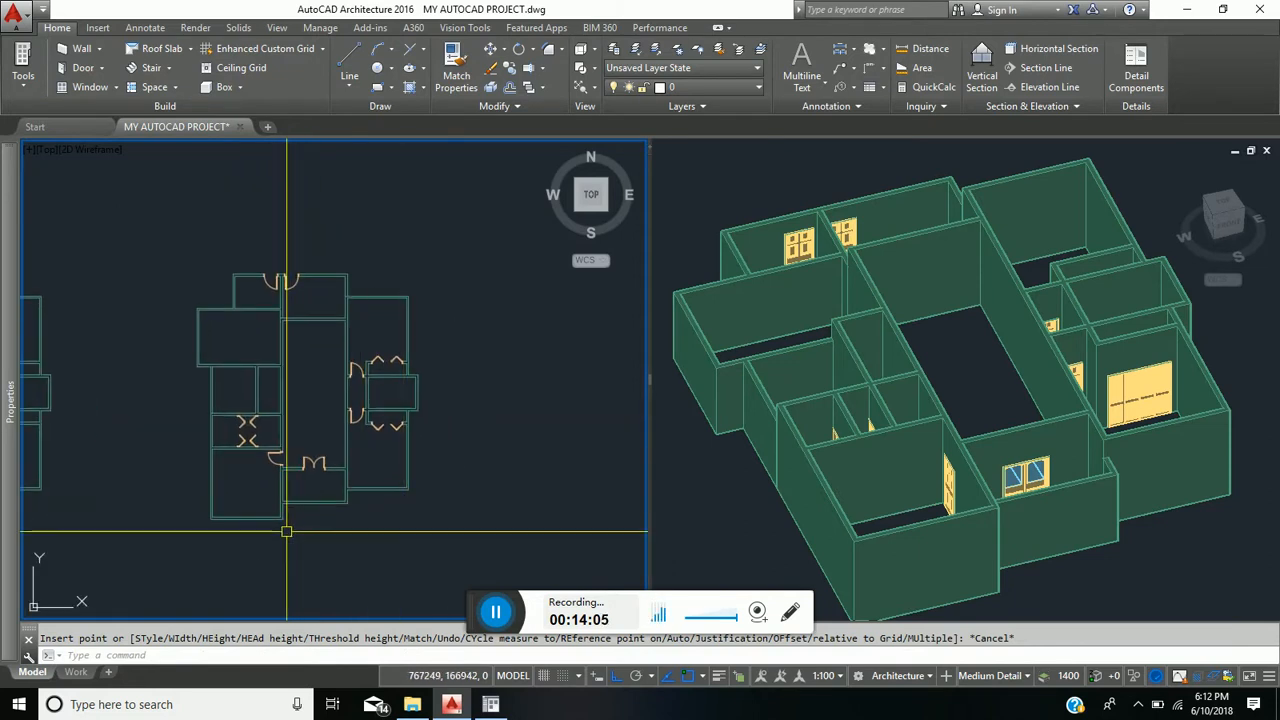
pyautogui.scroll(2, 349, 485)
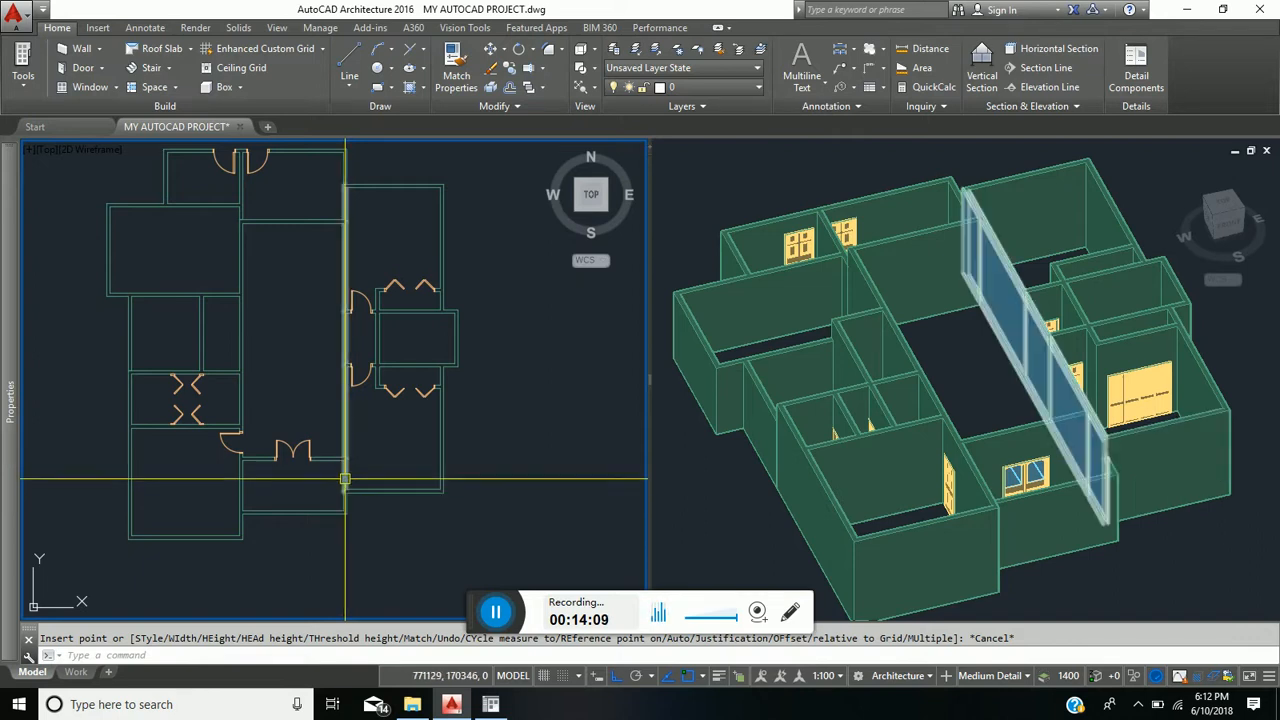
pyautogui.moveTo(330, 404); pyautogui.dragTo(350, 452, button='middle')
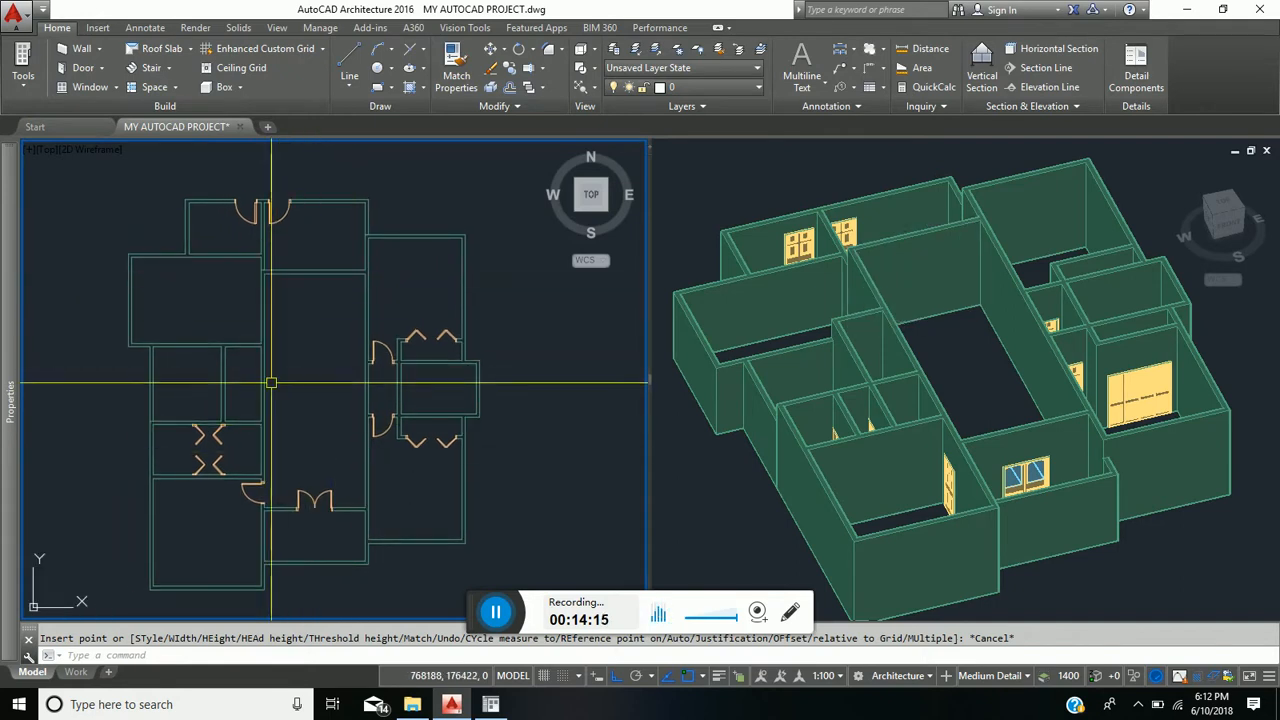
pyautogui.moveTo(12, 263)
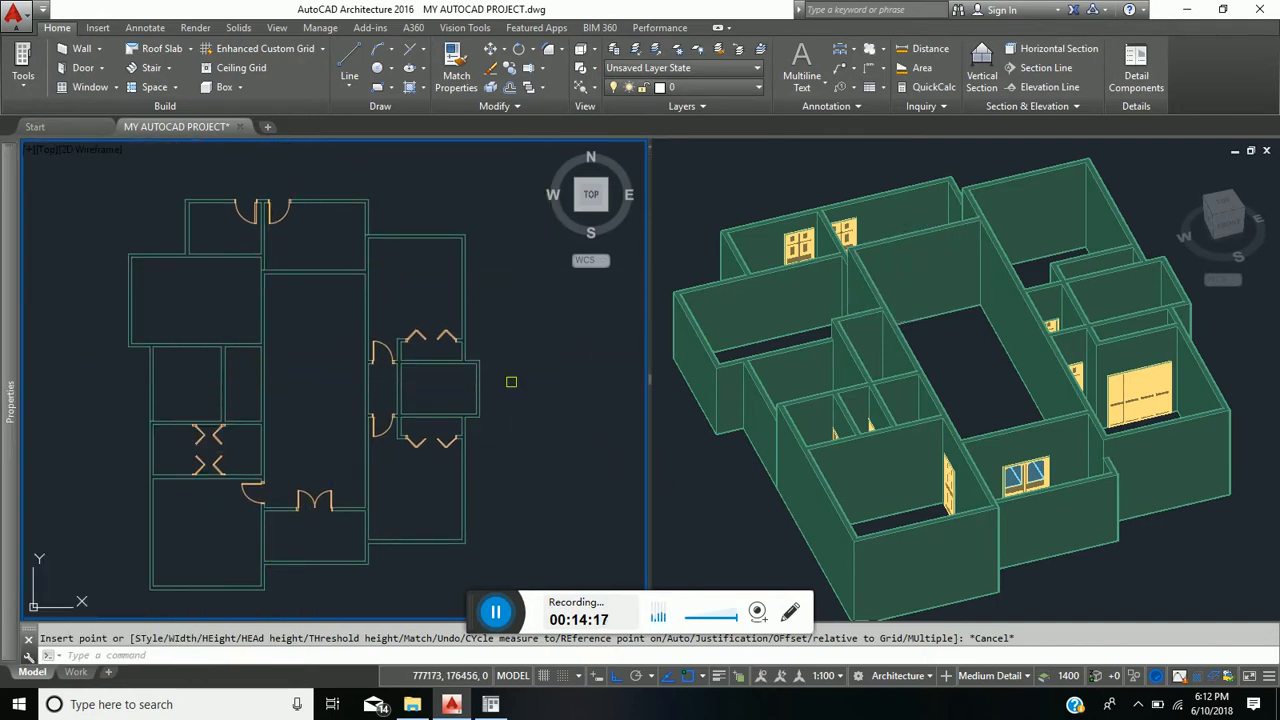
pyautogui.press('Return')
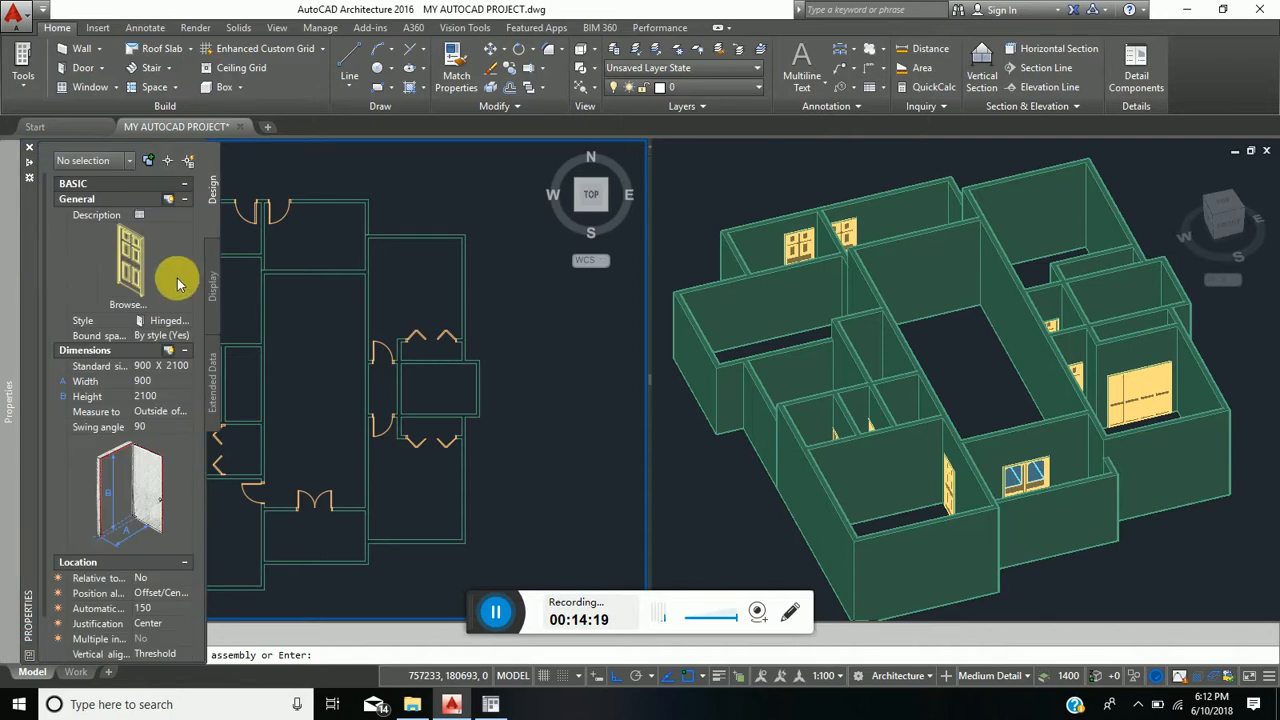
pyautogui.click(190, 321)
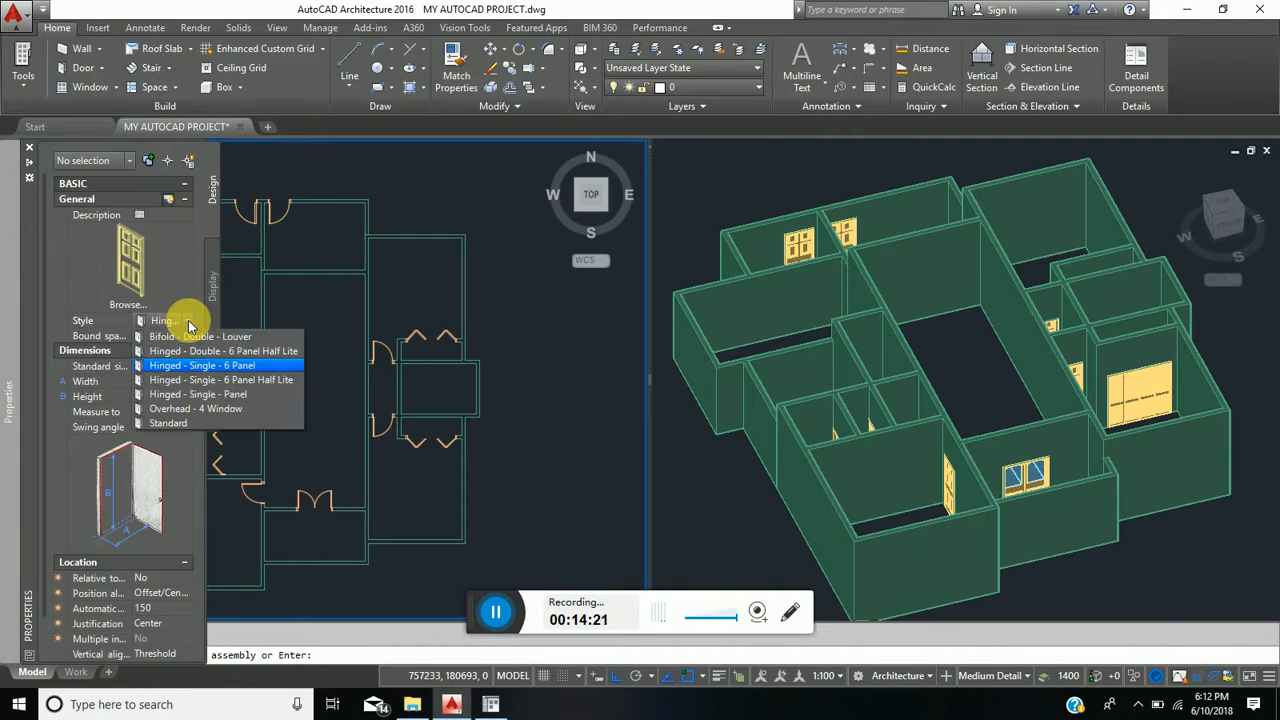
pyautogui.click(236, 393)
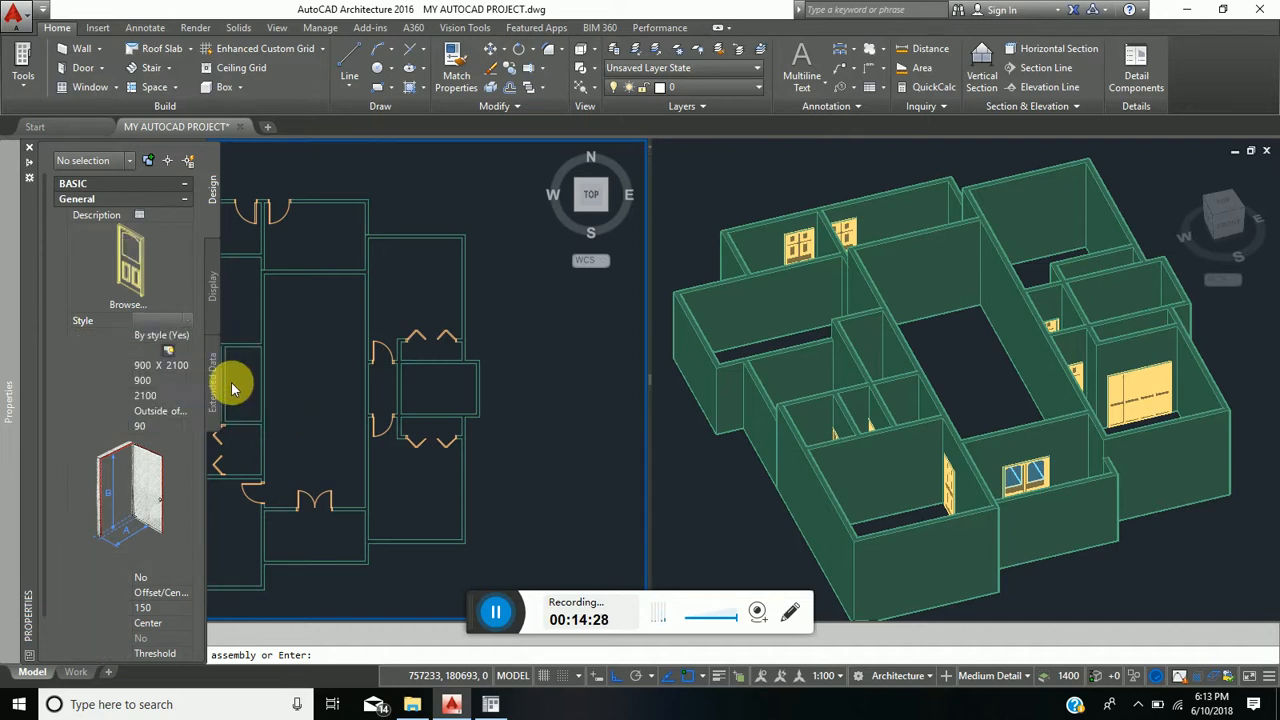
# Step: Place 900-wide half-lite doors in the large west room's north and south walls, each beside its east corner and swinging north
pyautogui.moveTo(14, 271)
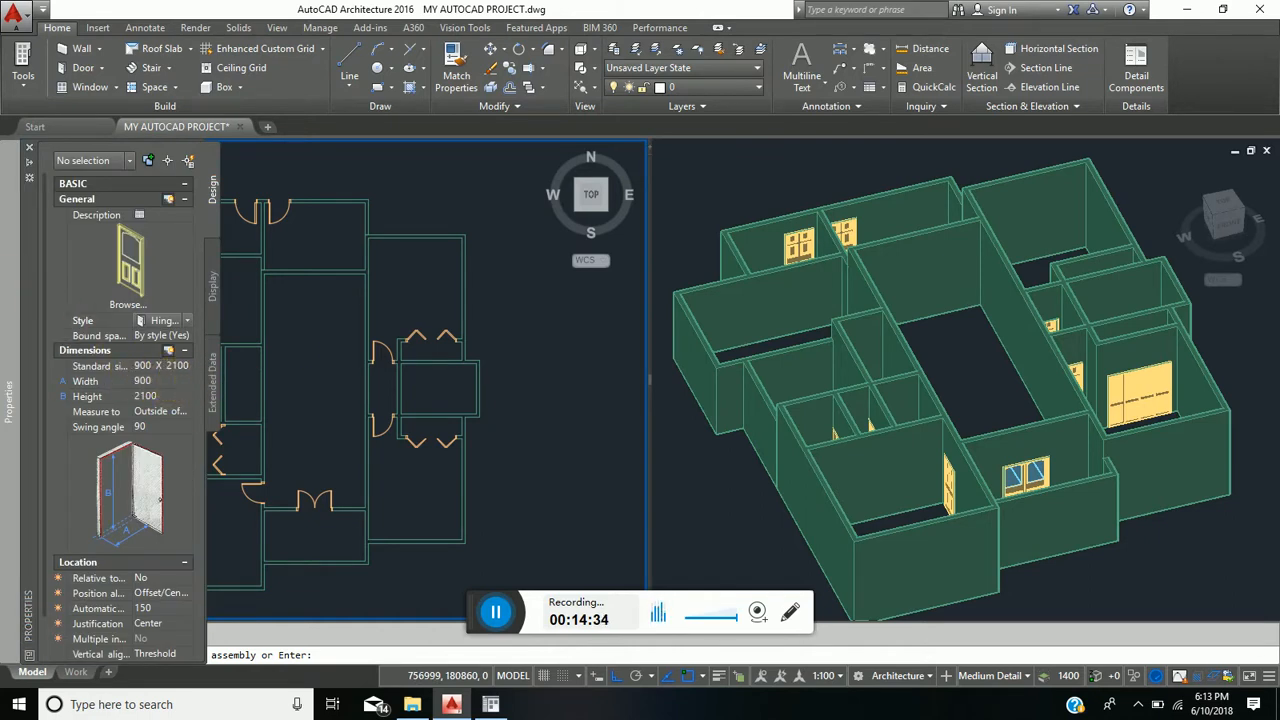
pyautogui.moveTo(308, 356); pyautogui.dragTo(337, 354, button='middle')
pyautogui.scroll(5, 340, 350)
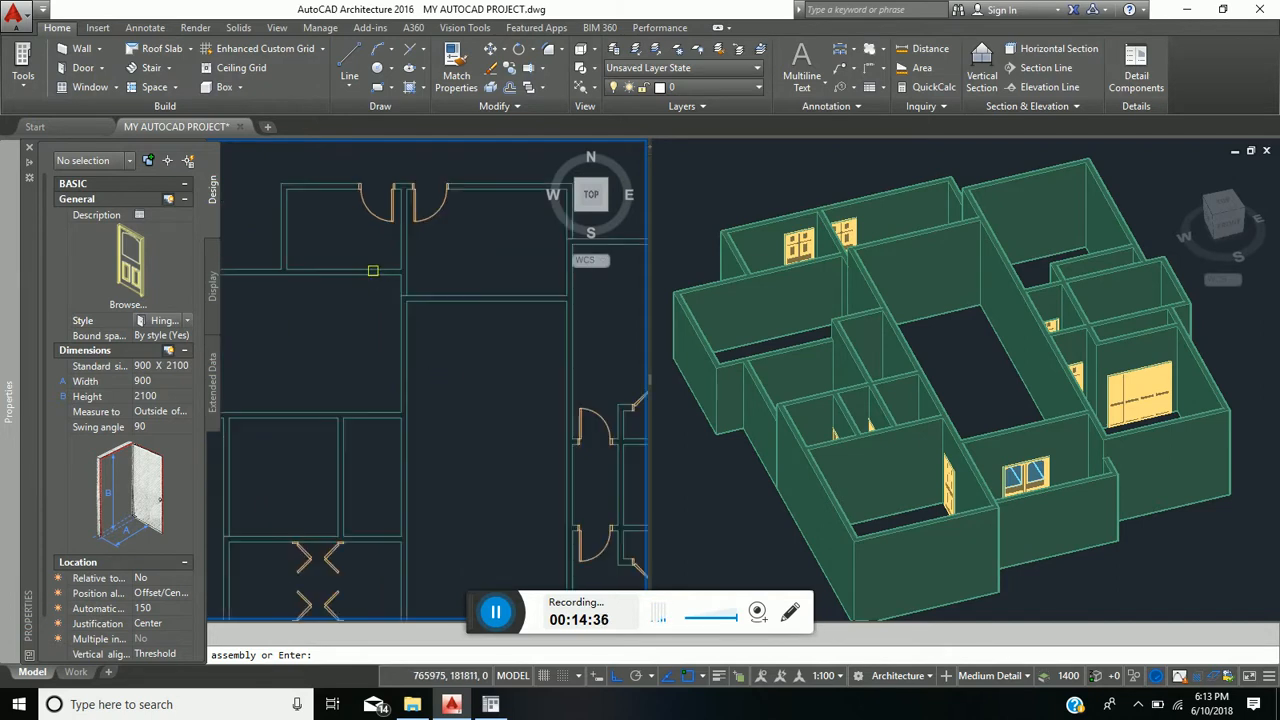
pyautogui.click(380, 270)
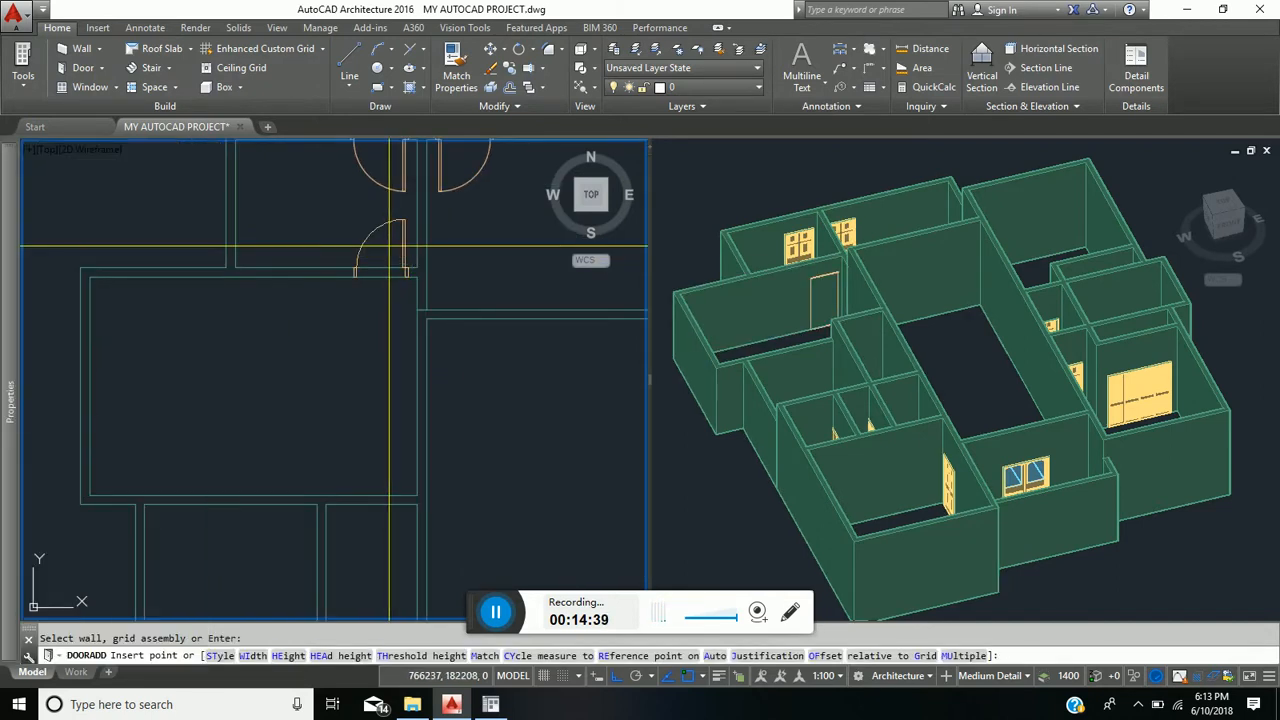
pyautogui.click(388, 262)
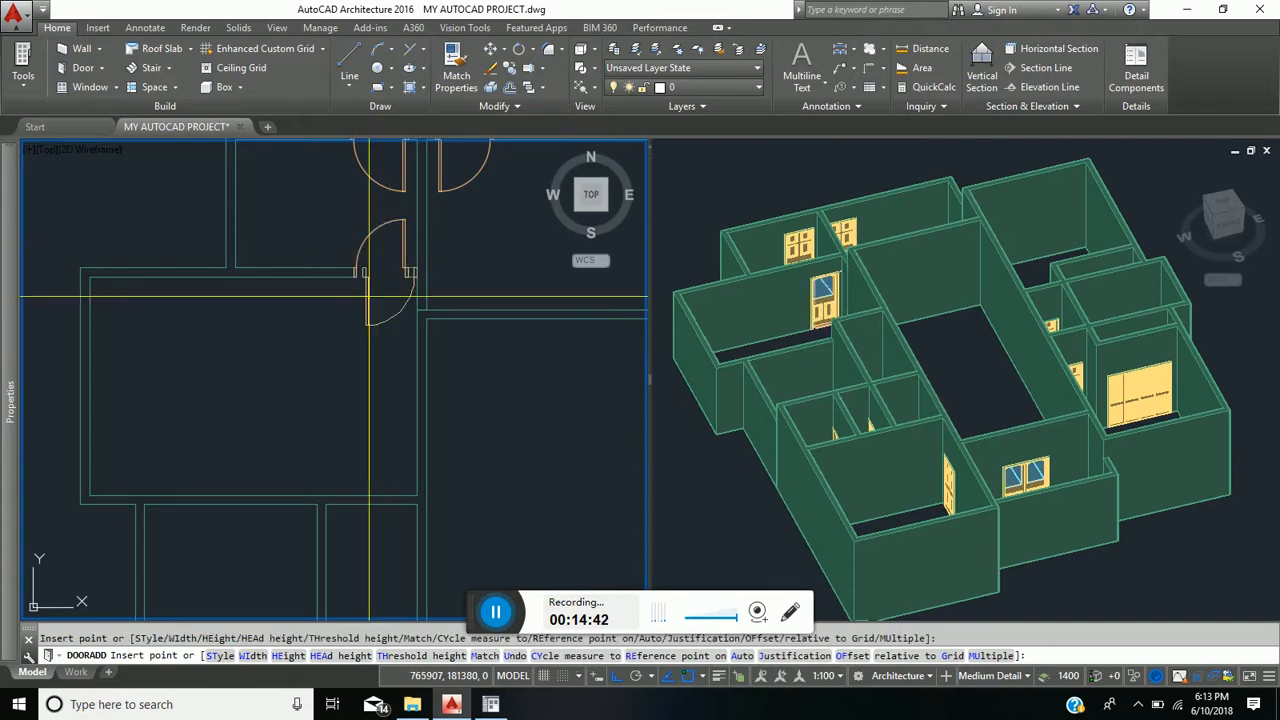
pyautogui.moveTo(394, 494); pyautogui.dragTo(352, 375, button='middle')
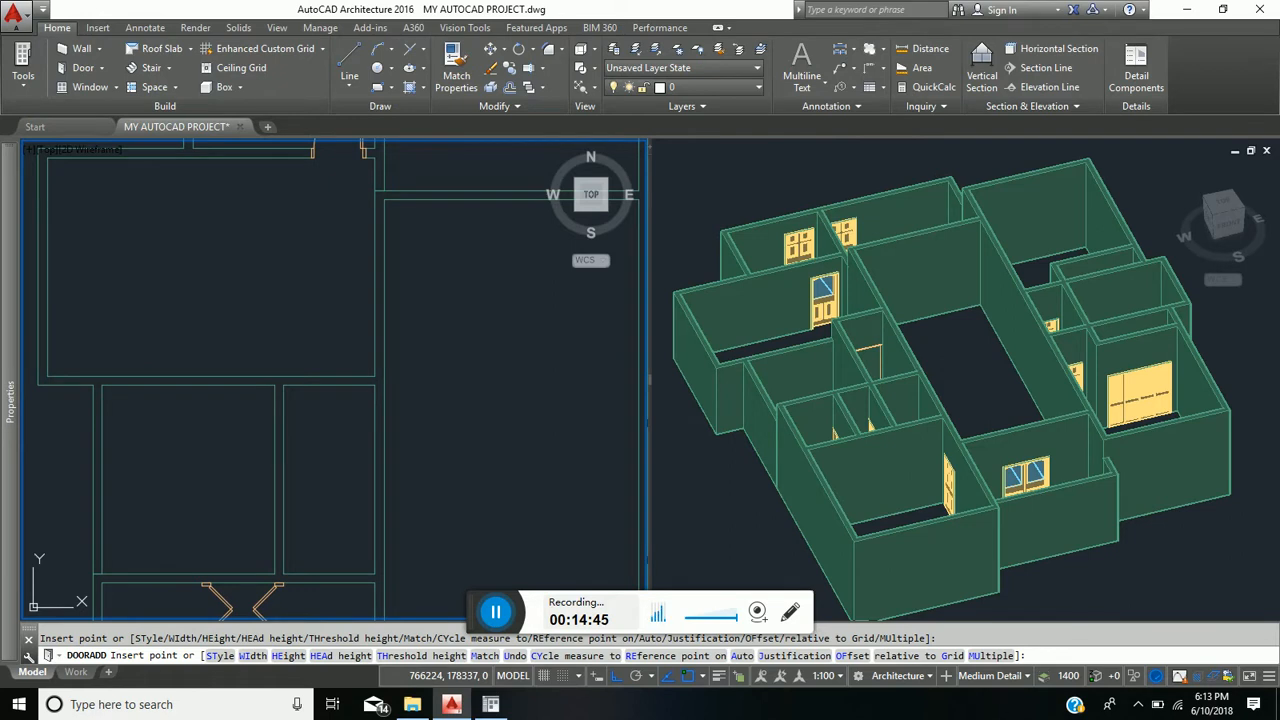
pyautogui.click(346, 360)
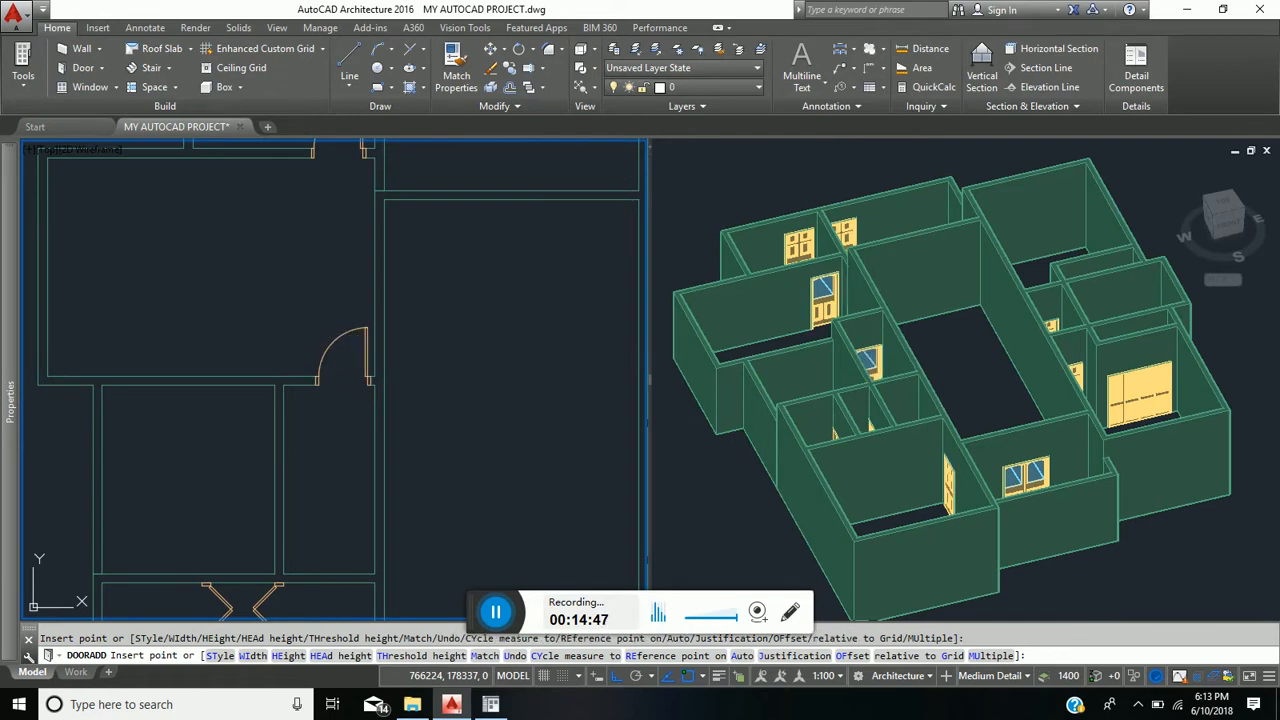
# Step: Slightly widen the half-lite doors in the large west room's south and north walls, and clear the selection
pyautogui.scroll(-2, 150, 380)
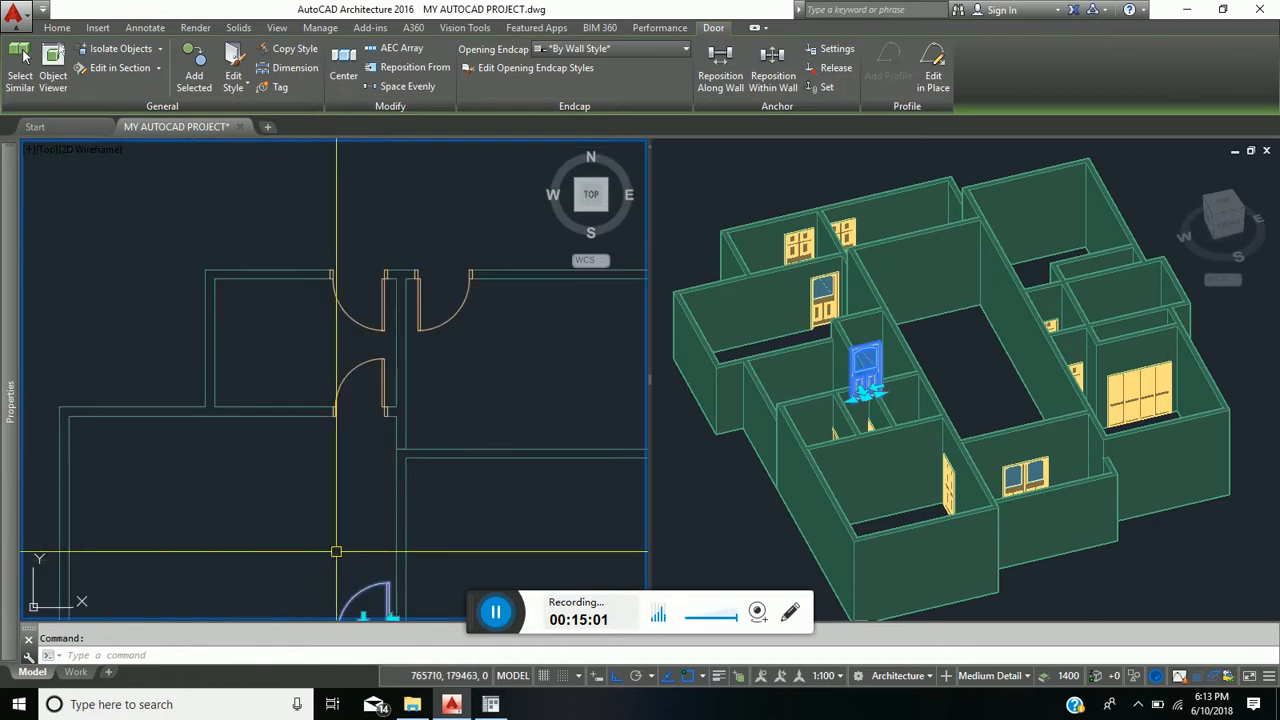
pyautogui.press('Escape')
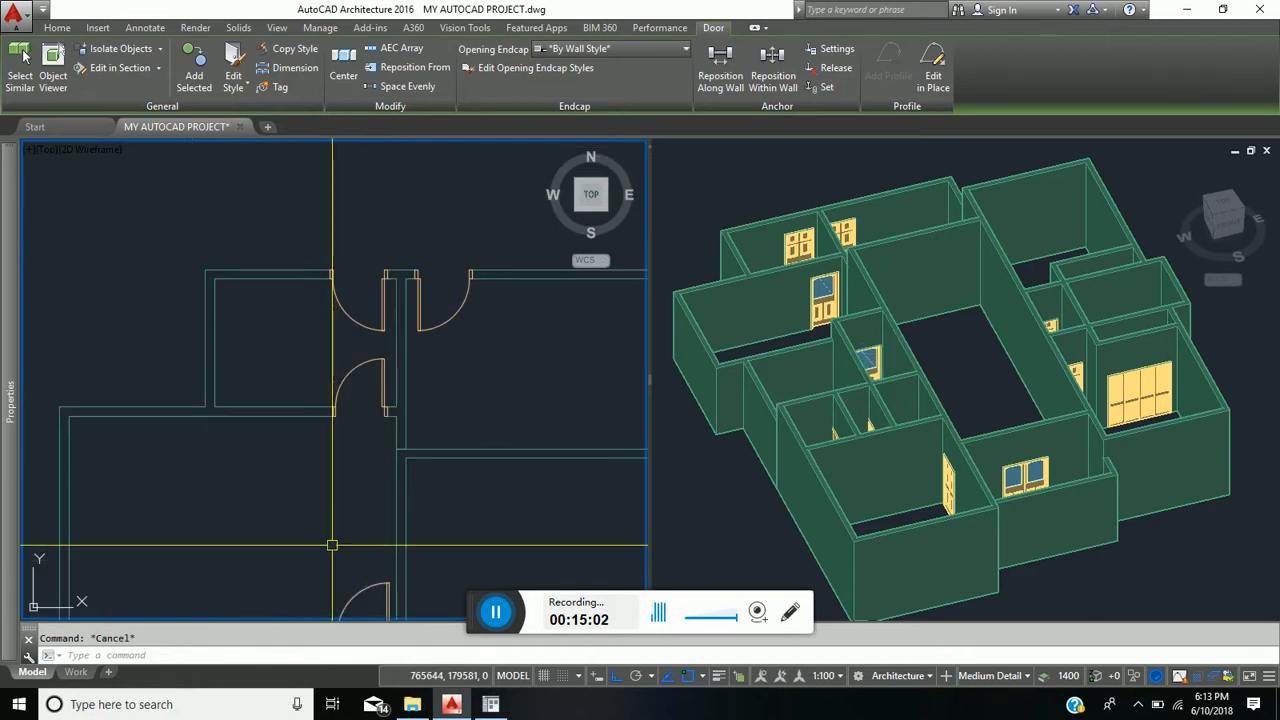
pyautogui.click(356, 368)
pyautogui.moveTo(5, 275)
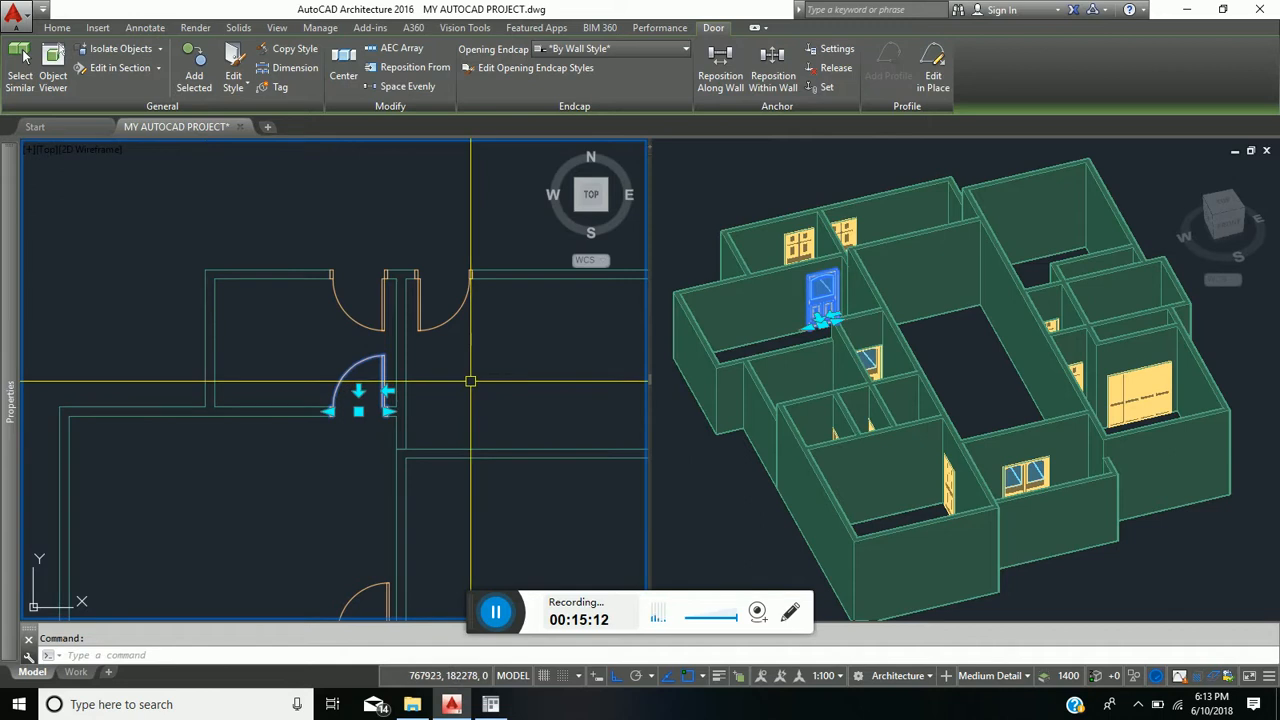
pyautogui.press('Escape')
# Step: Start adding another door with the Hinged - Single - Panel style and a width of 800
pyautogui.scroll(-3, 470, 381)
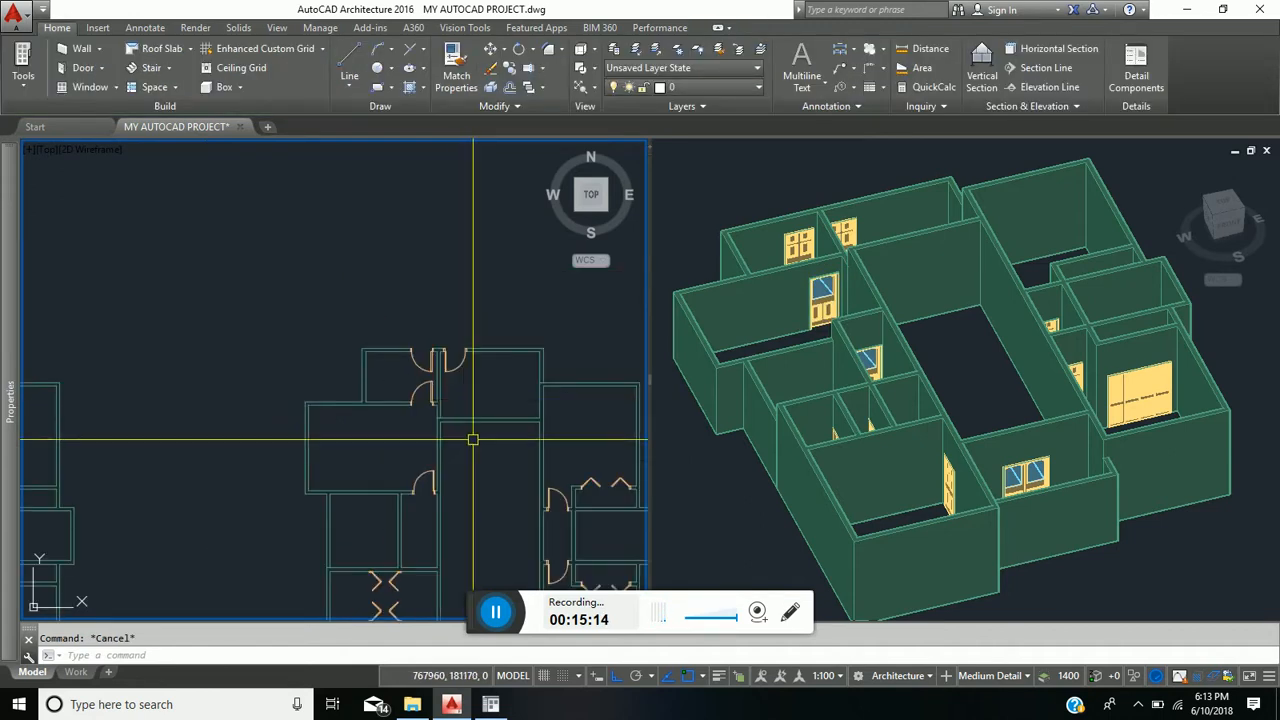
pyautogui.moveTo(477, 486); pyautogui.dragTo(441, 419, button='middle')
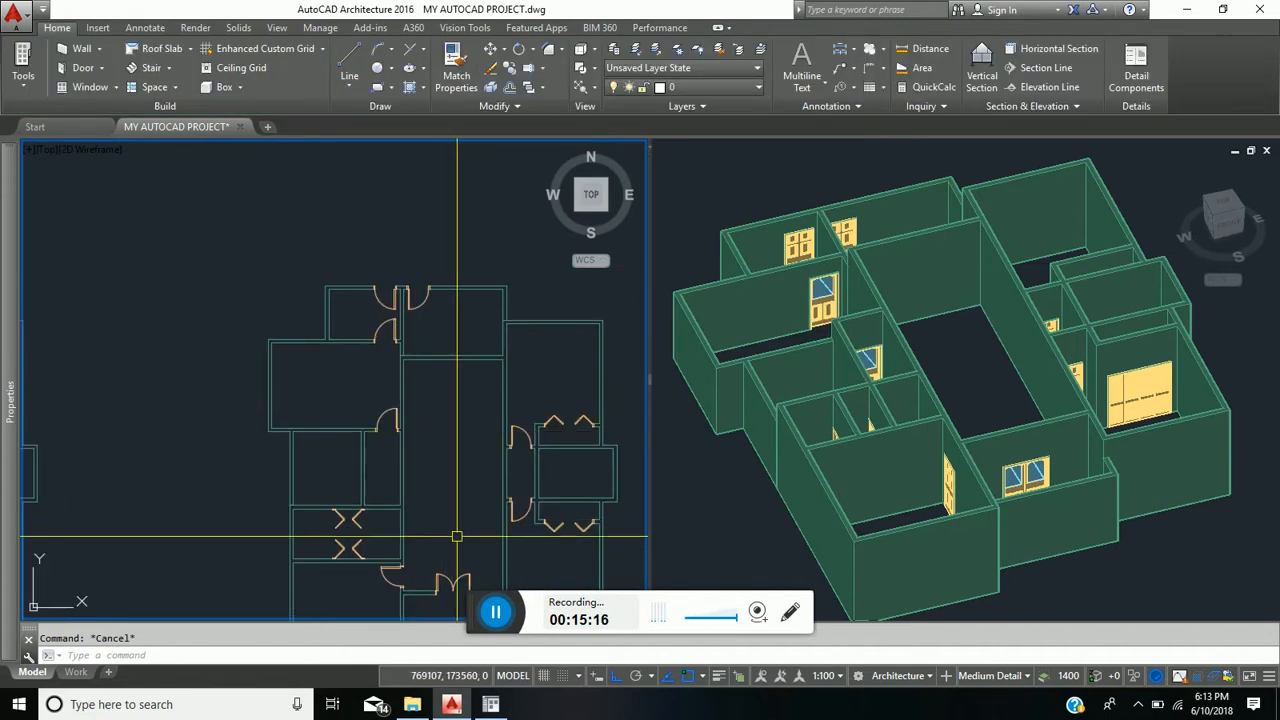
pyautogui.moveTo(457, 536); pyautogui.dragTo(380, 450, button='middle')
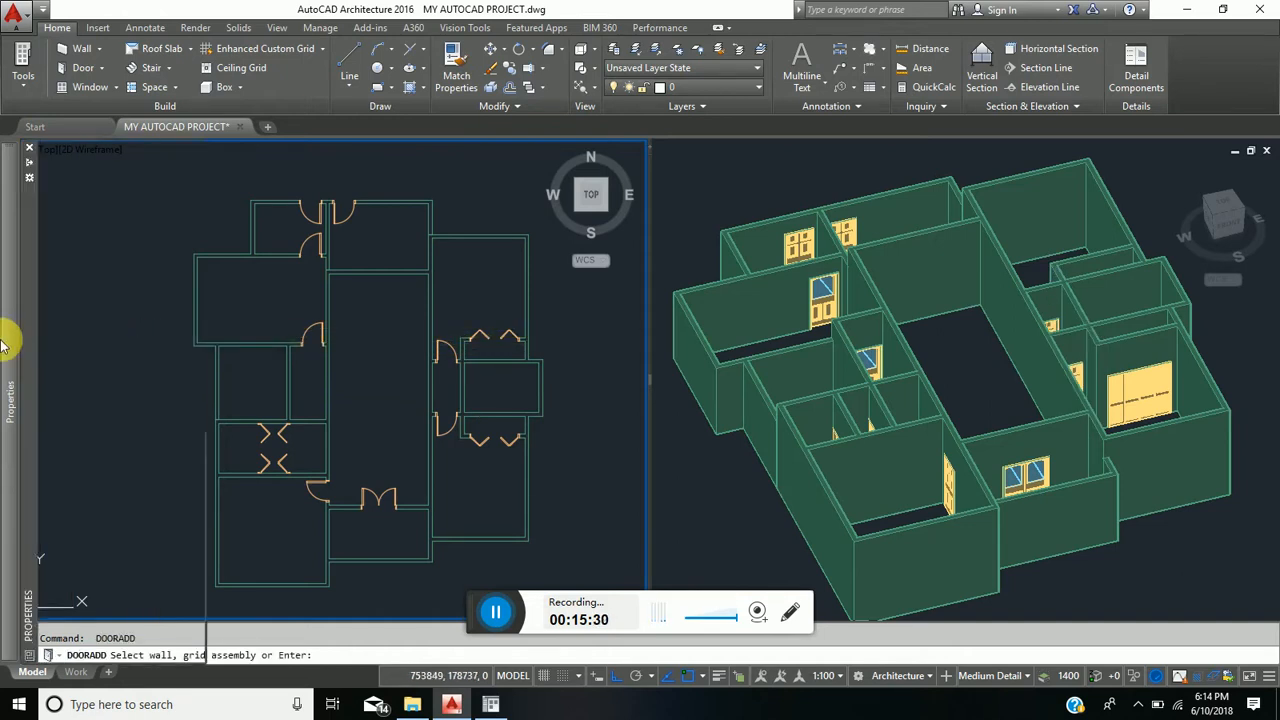
pyautogui.moveTo(10, 335)
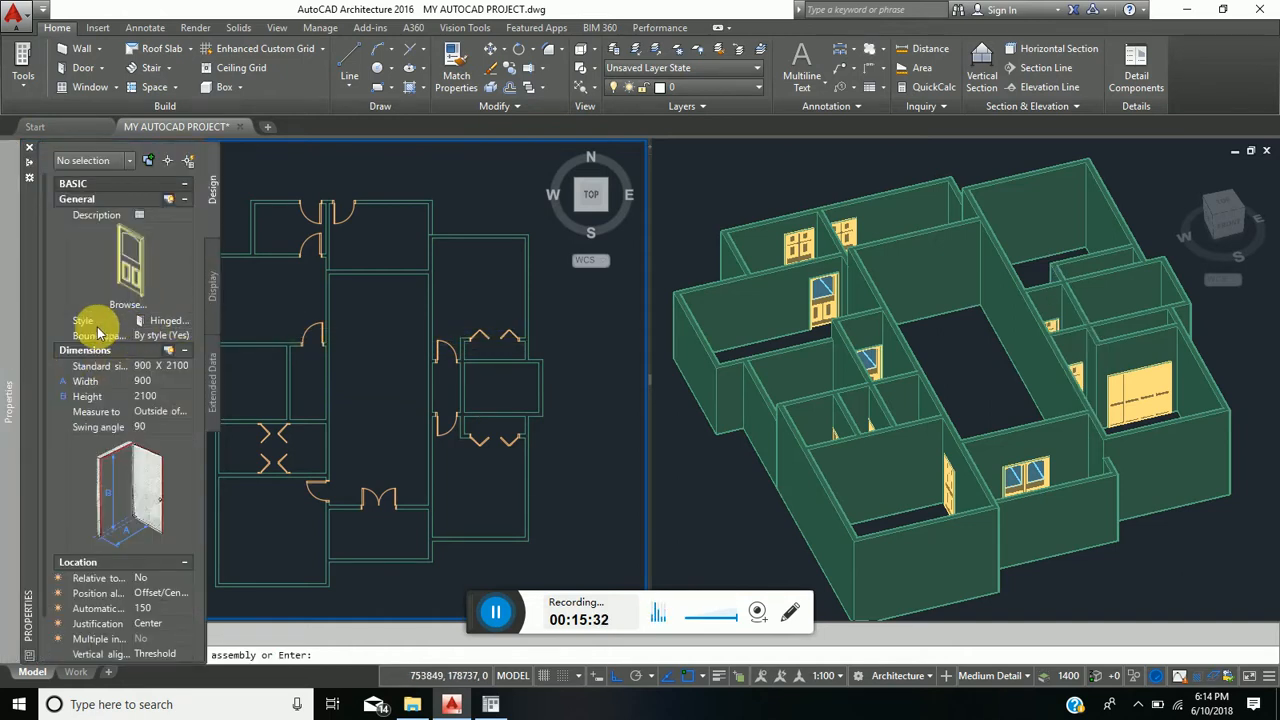
pyautogui.click(167, 321)
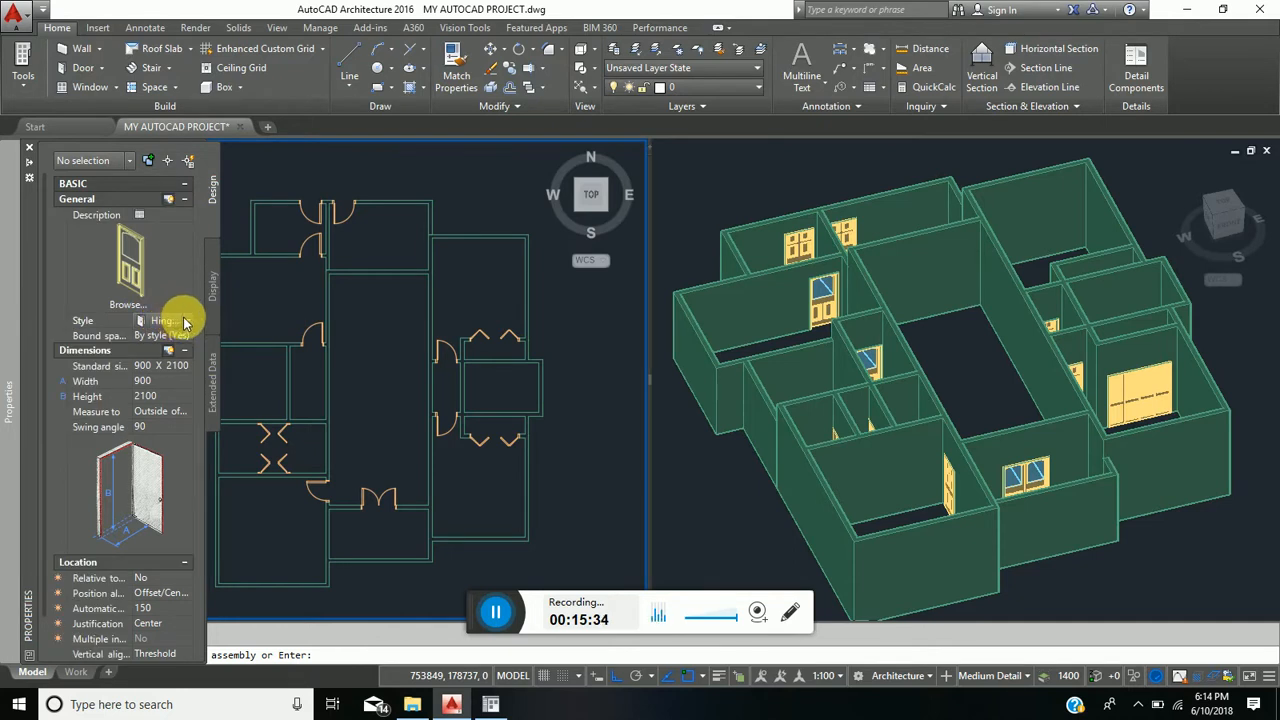
pyautogui.click(189, 320)
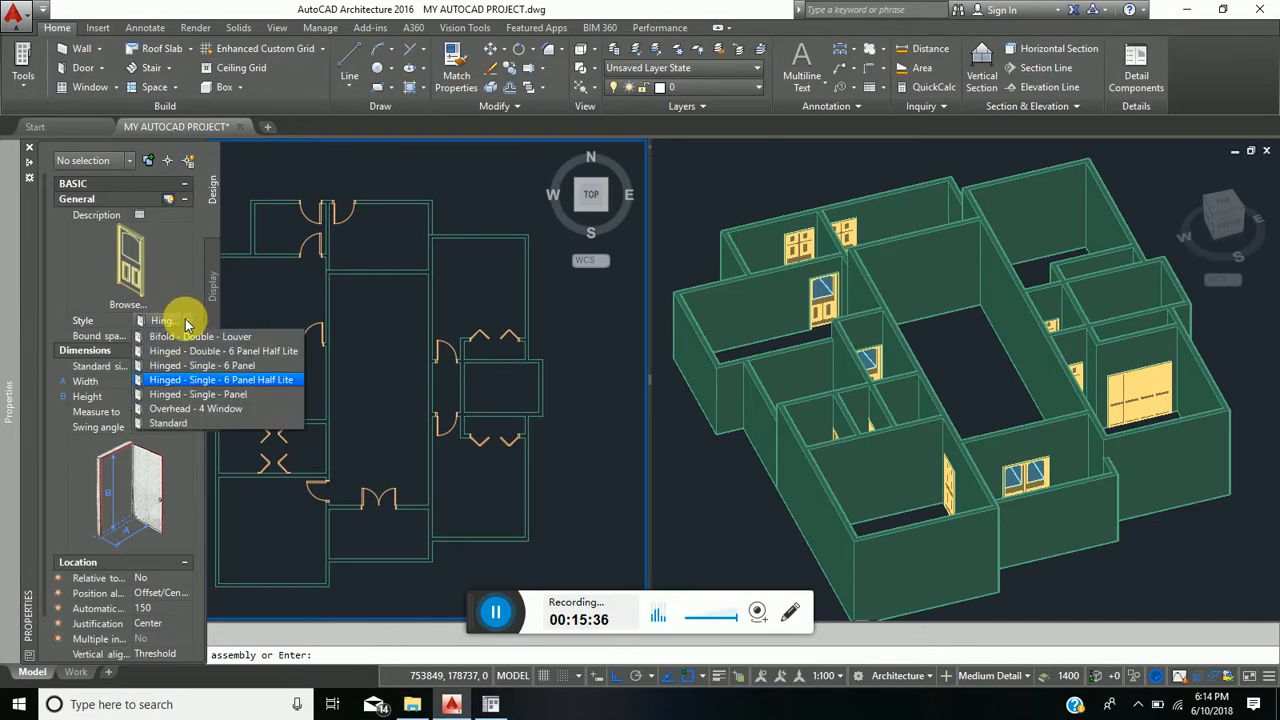
pyautogui.click(213, 395)
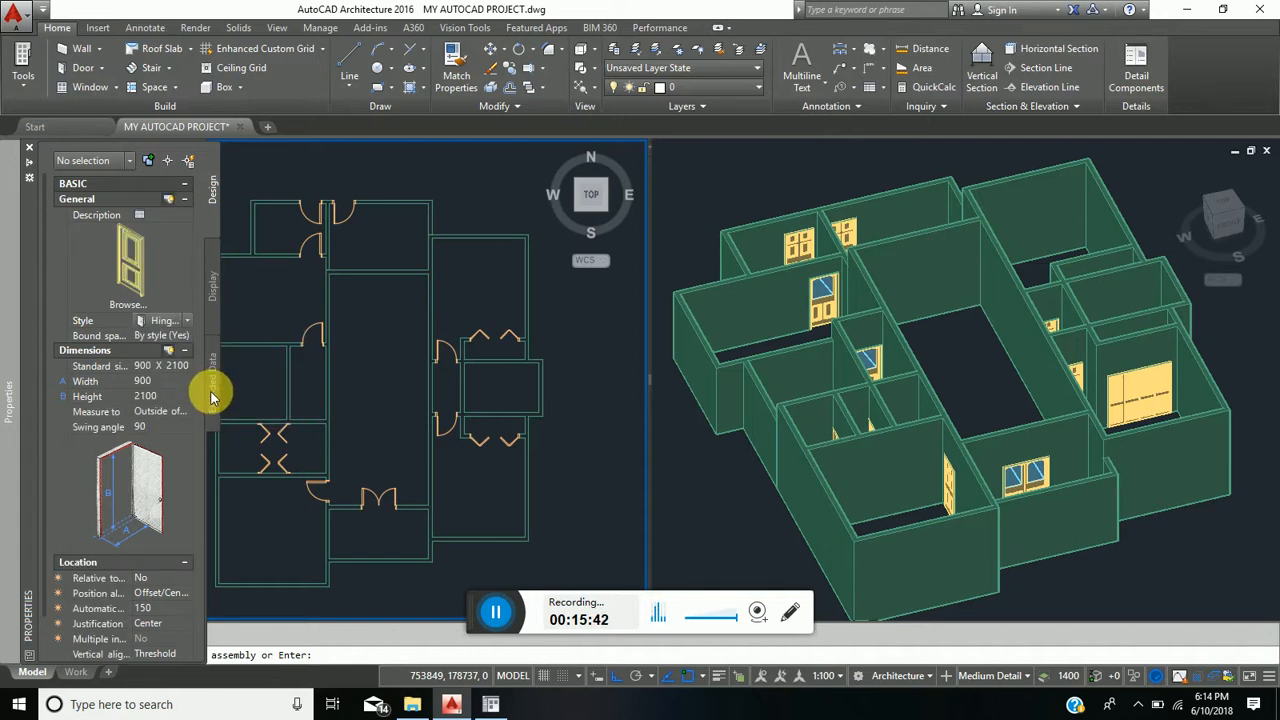
pyautogui.click(148, 383)
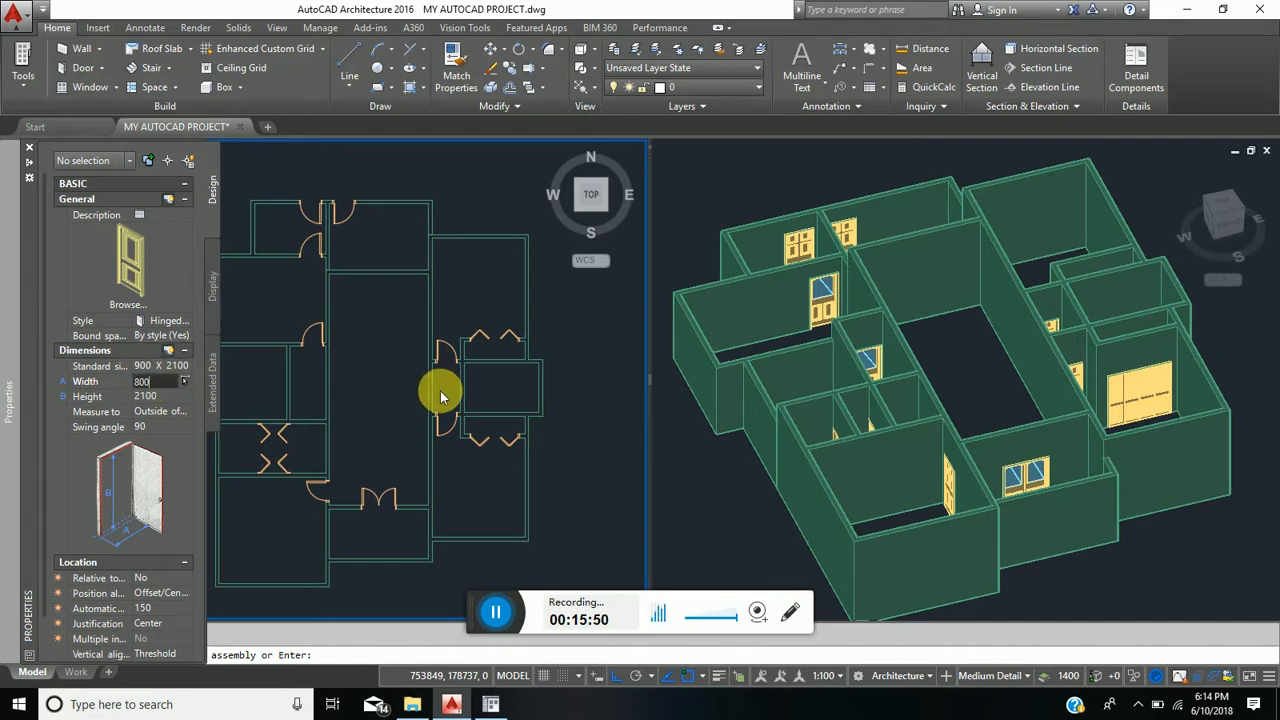
# Step: Place the 800-wide panel door in the small east room's west wall, near its southwest corner, opening into the room
pyautogui.scroll(6, 467, 395)
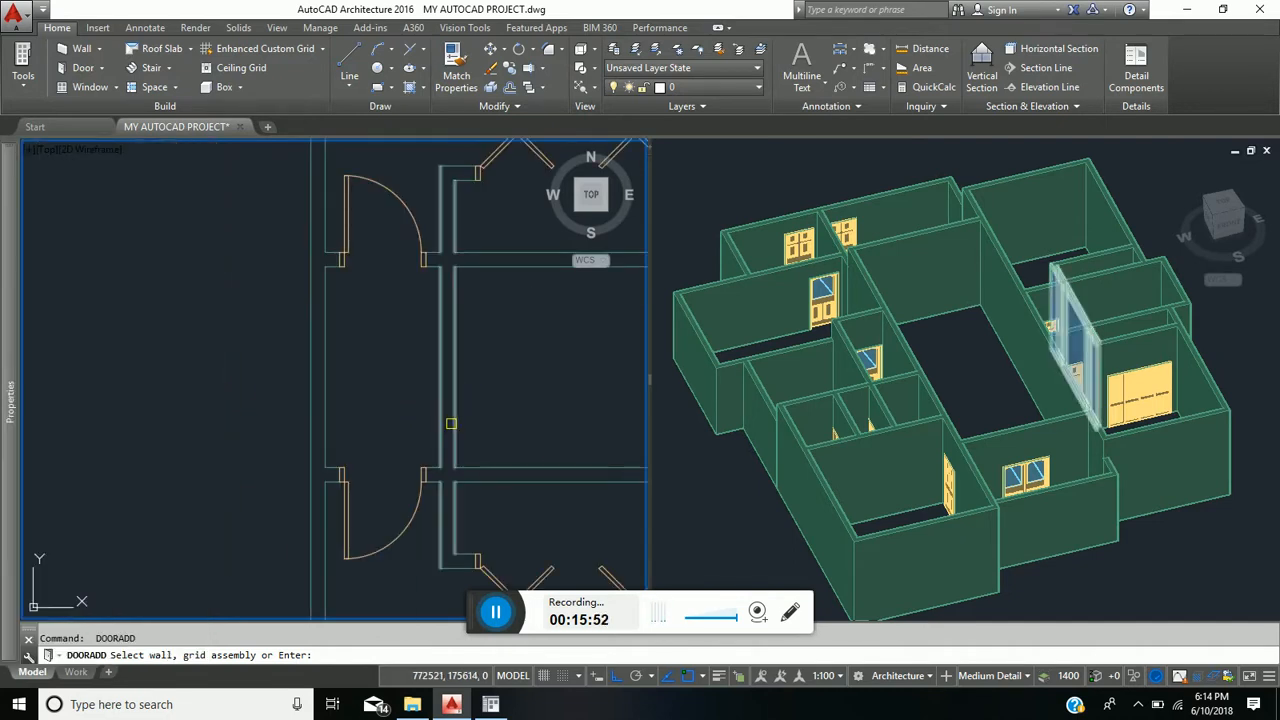
pyautogui.click(449, 421)
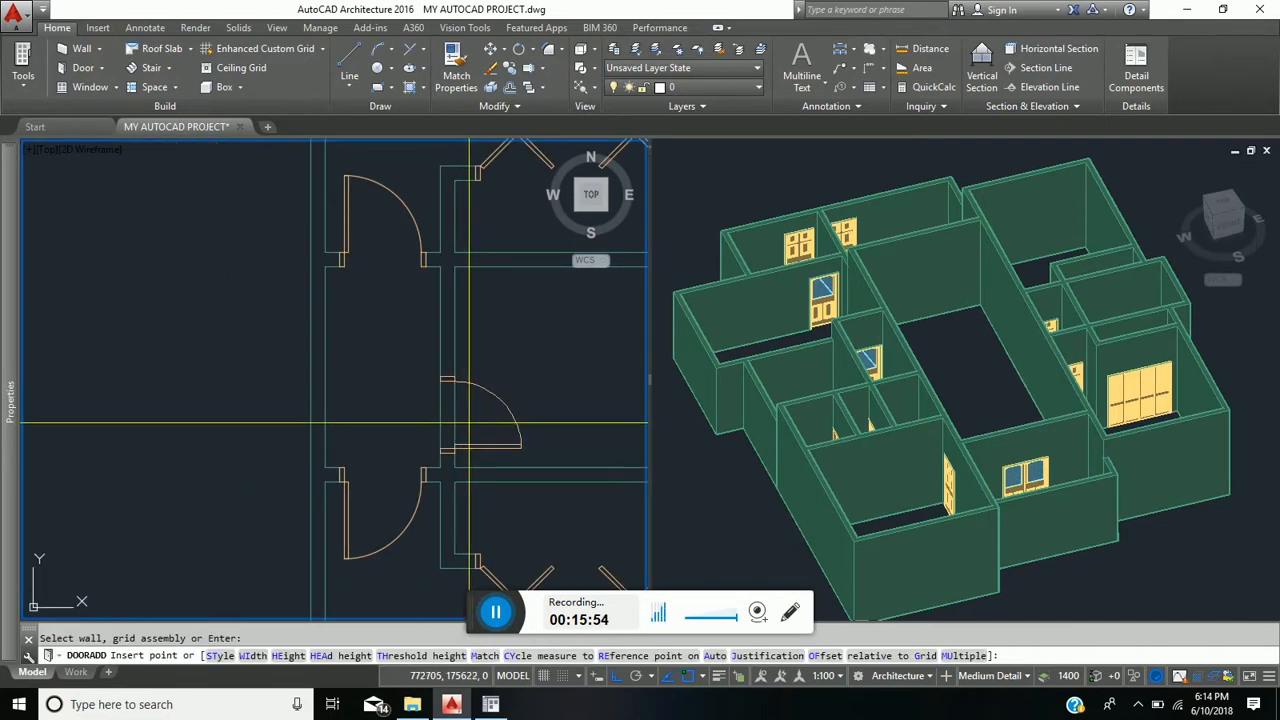
pyautogui.click(470, 426)
# Step: Add a matching 800-wide door in the wall north of the west bifold closets, near the partition and swinging north, and finish placing doors
pyautogui.scroll(-1, 480, 405)
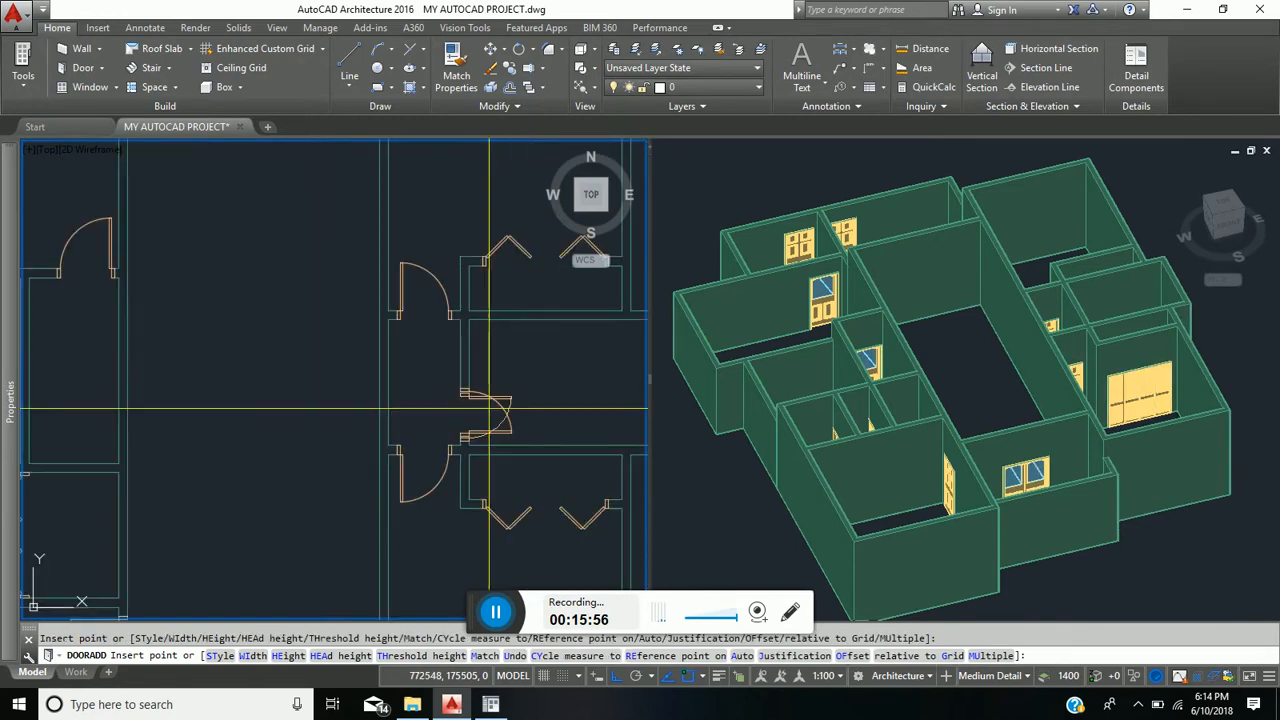
pyautogui.scroll(-1, 466, 386)
pyautogui.scroll(3, 290, 420)
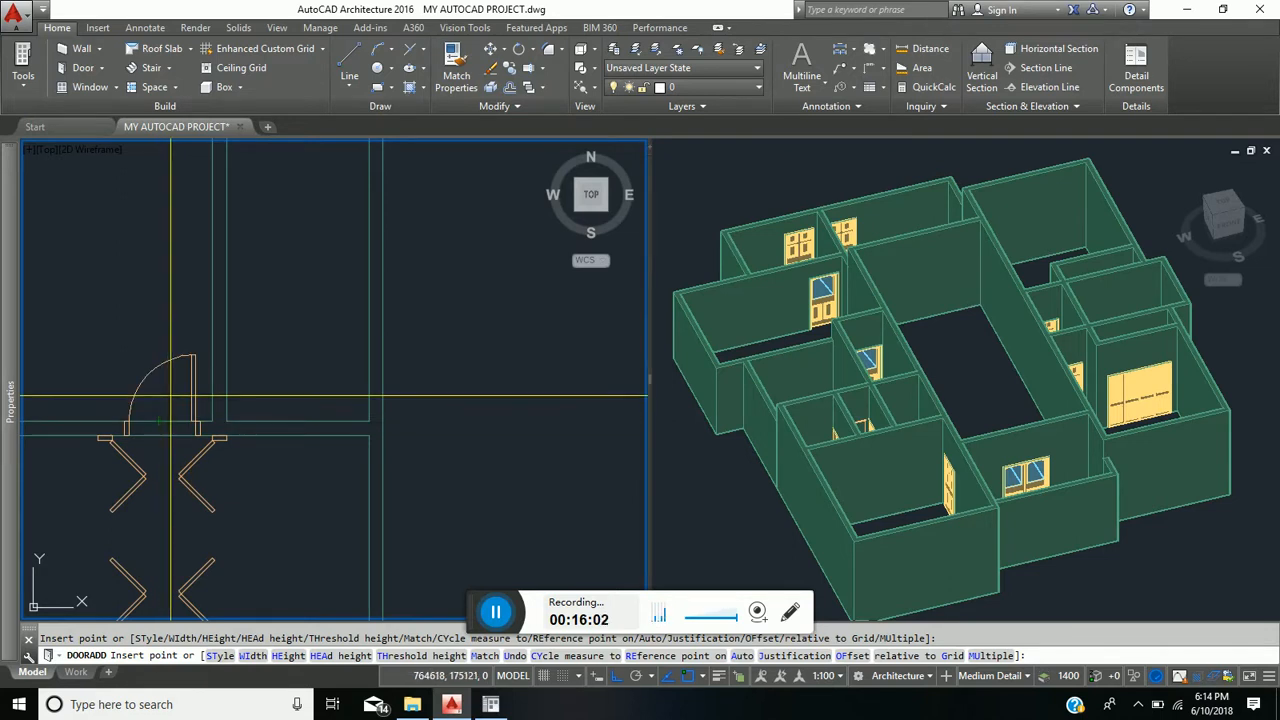
pyautogui.scroll(-4, 261, 448)
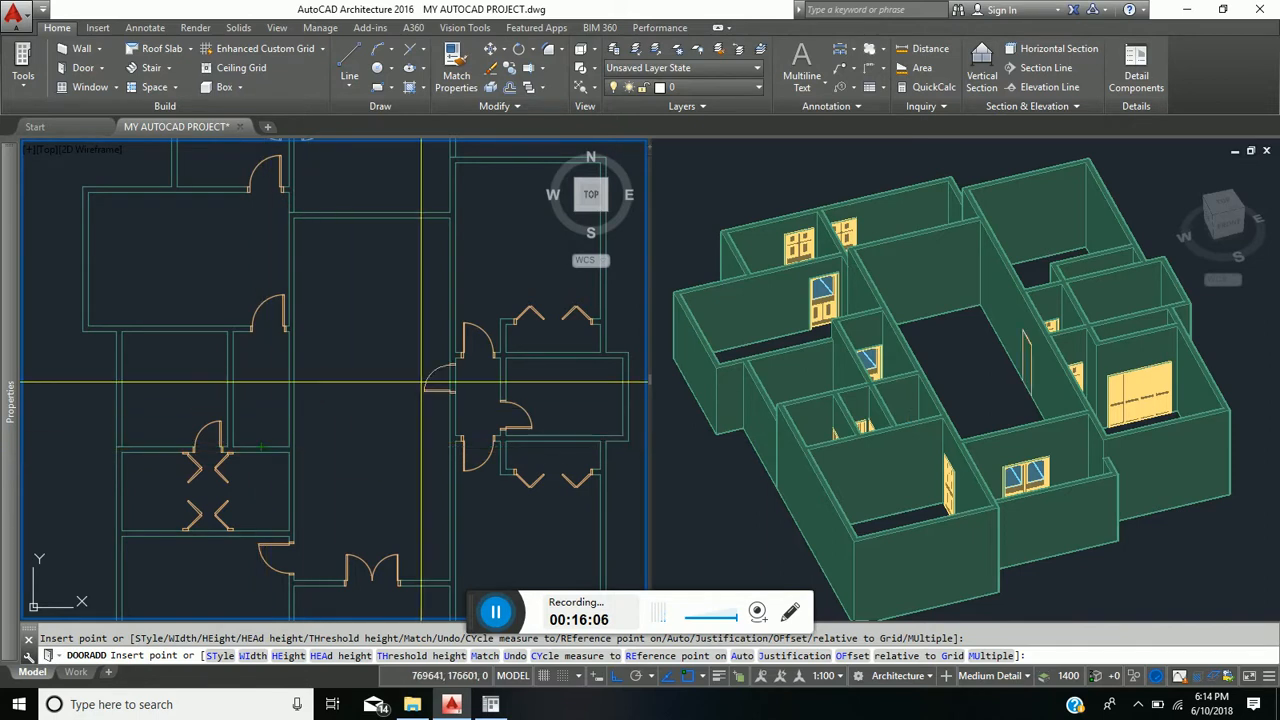
pyautogui.moveTo(425, 403); pyautogui.dragTo(375, 343, button='middle')
pyautogui.scroll(-3, 377, 347)
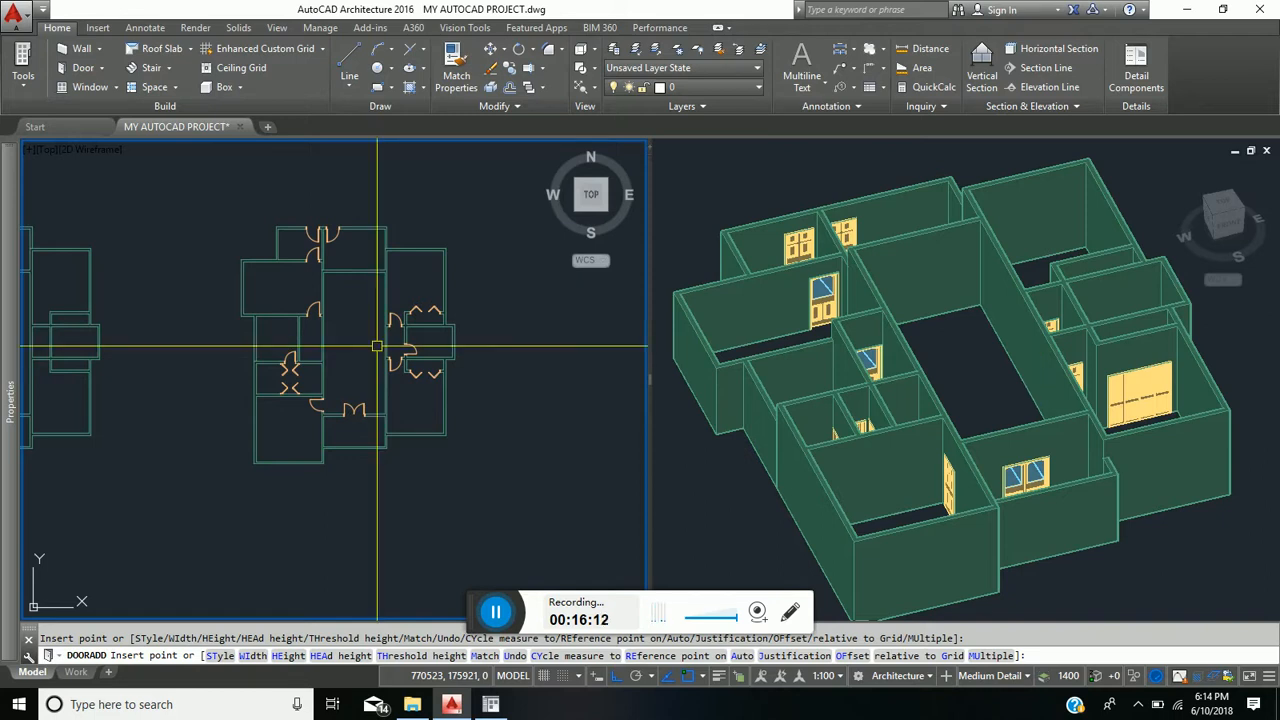
pyautogui.press('Escape')
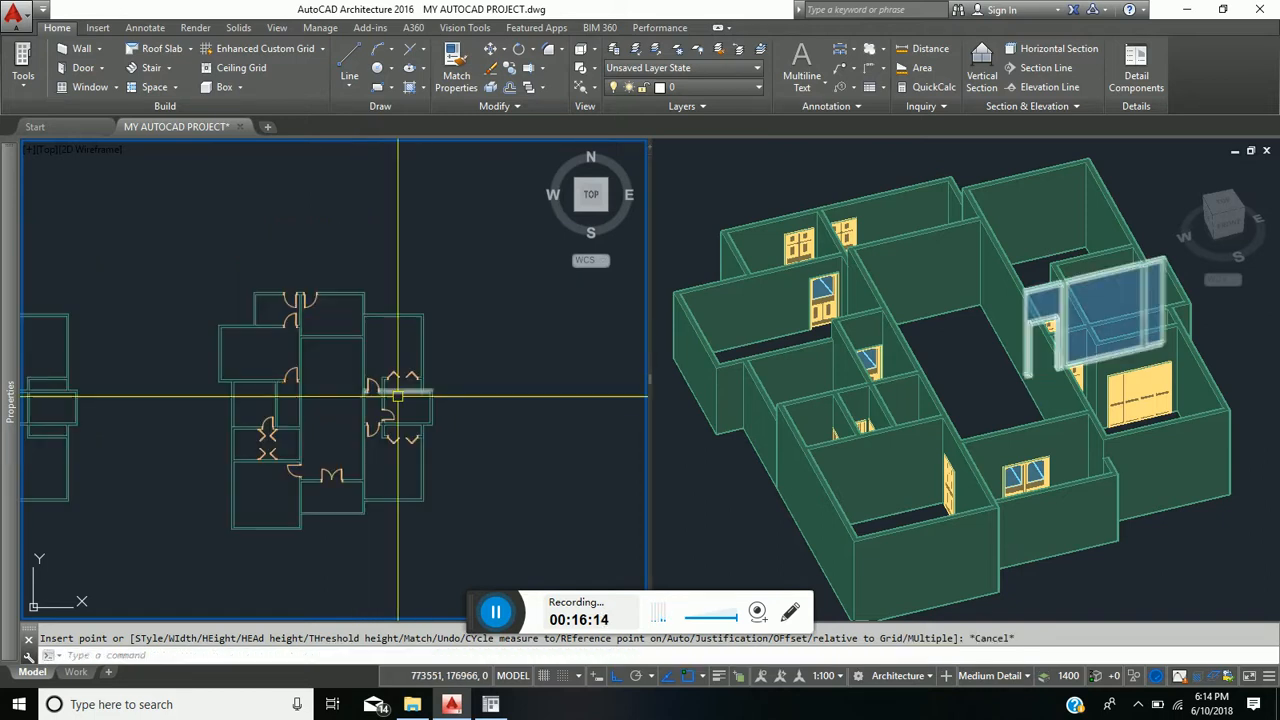
# Step: Start adding another door with the Hinged - Single - 6 Panel Half Lite style and a width of 950
pyautogui.scroll(2, 311, 476)
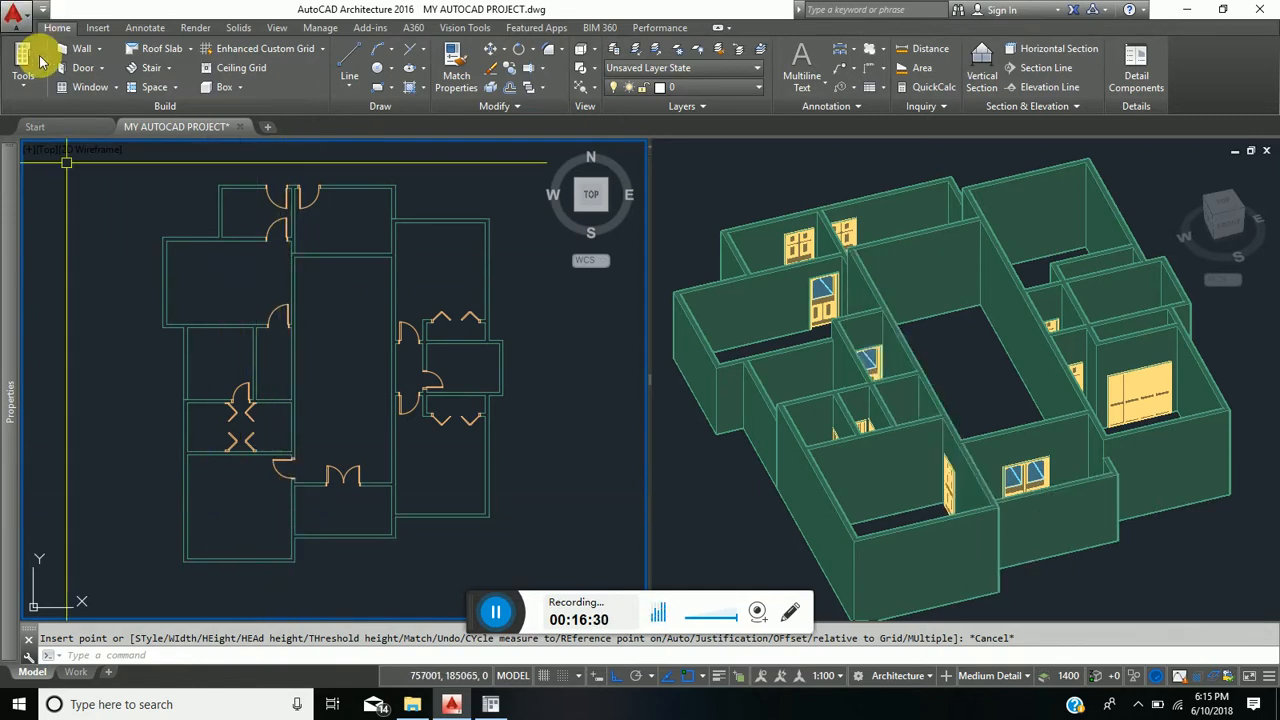
pyautogui.press('Return')
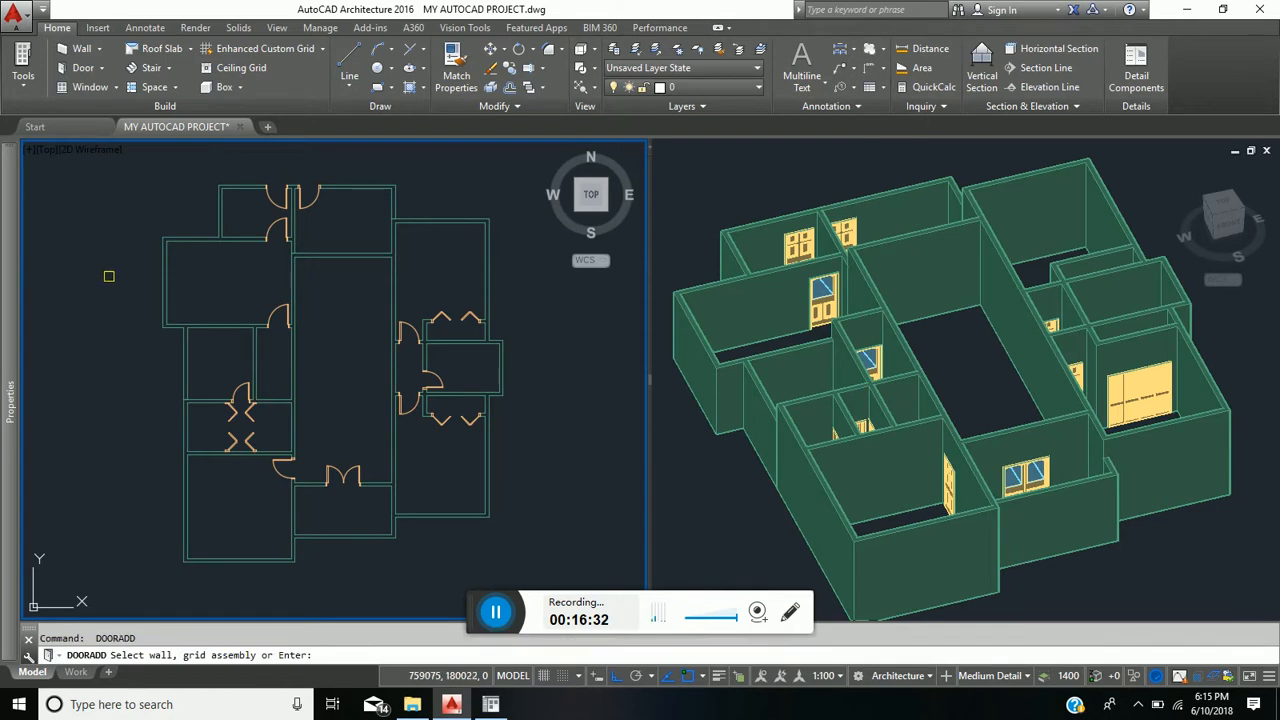
pyautogui.moveTo(14, 218)
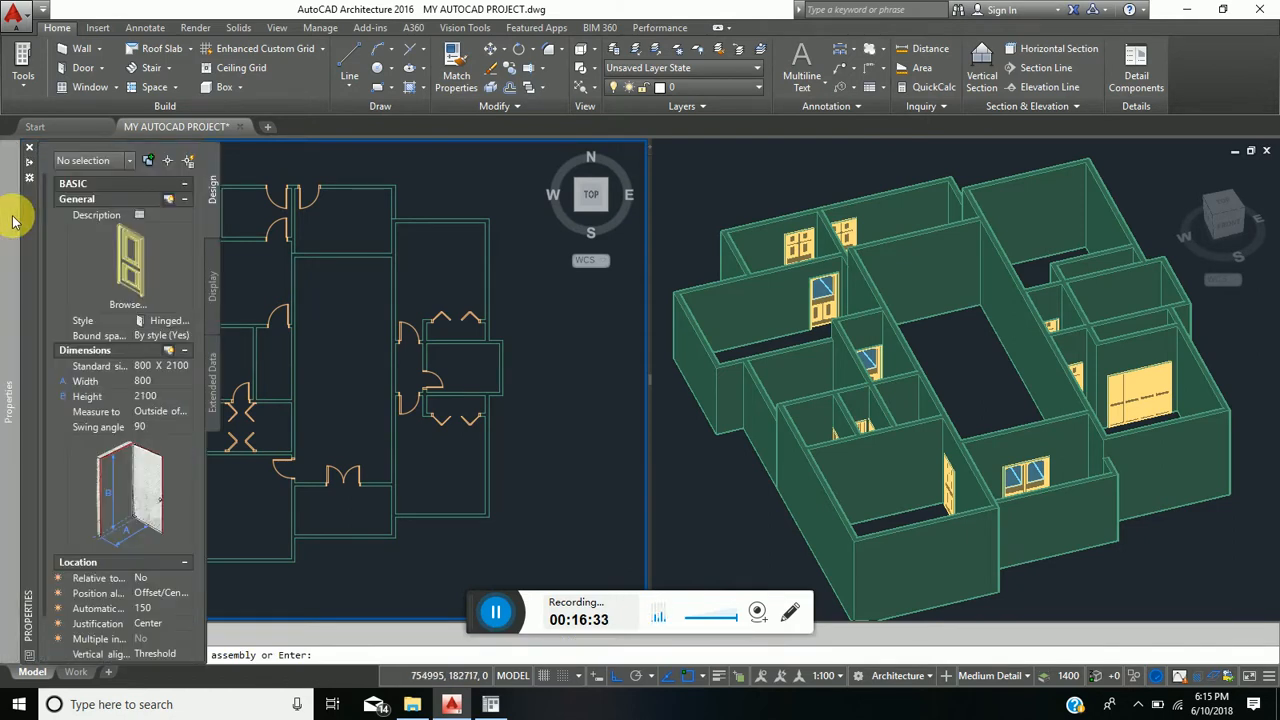
pyautogui.click(188, 321)
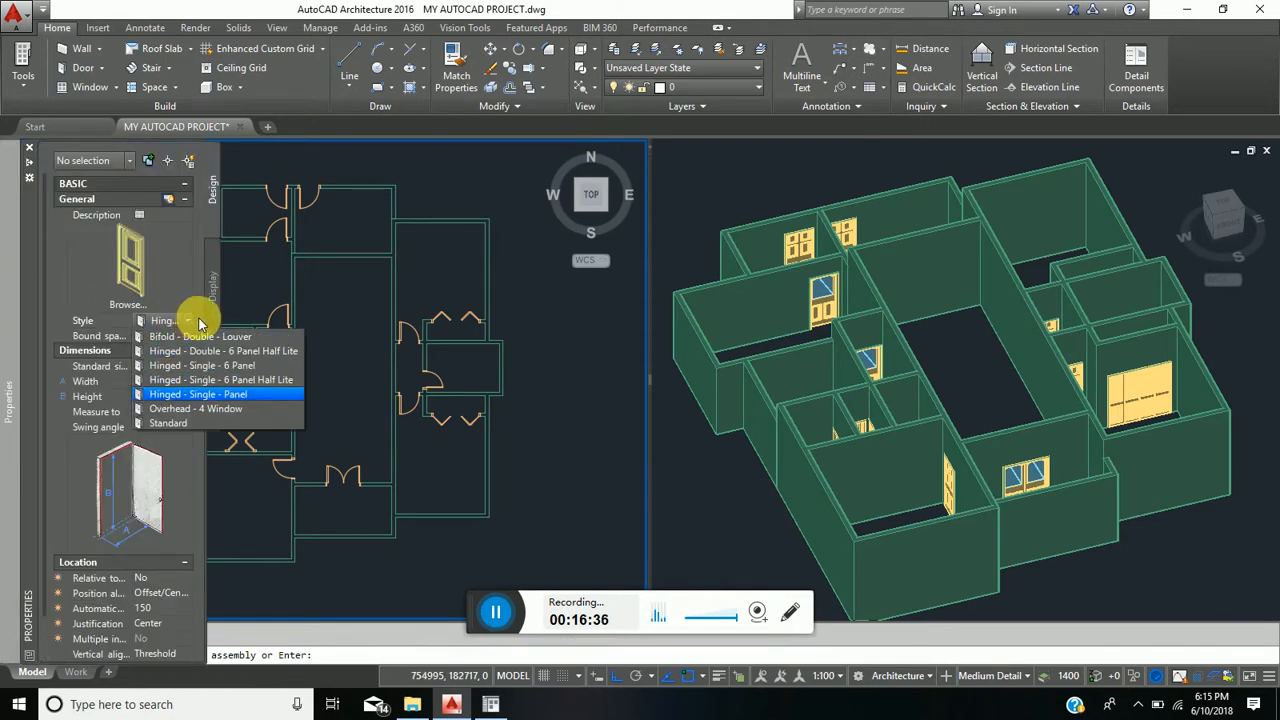
pyautogui.click(228, 380)
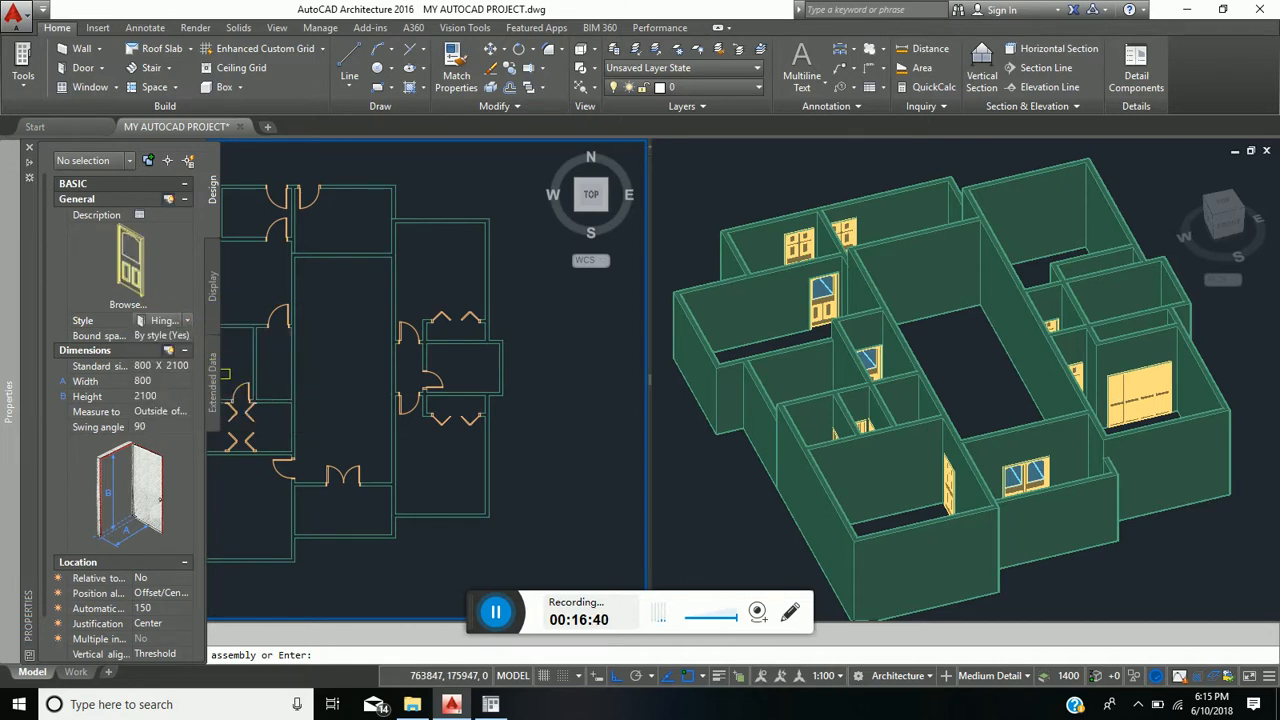
pyautogui.moveTo(15, 376)
pyautogui.click(168, 385)
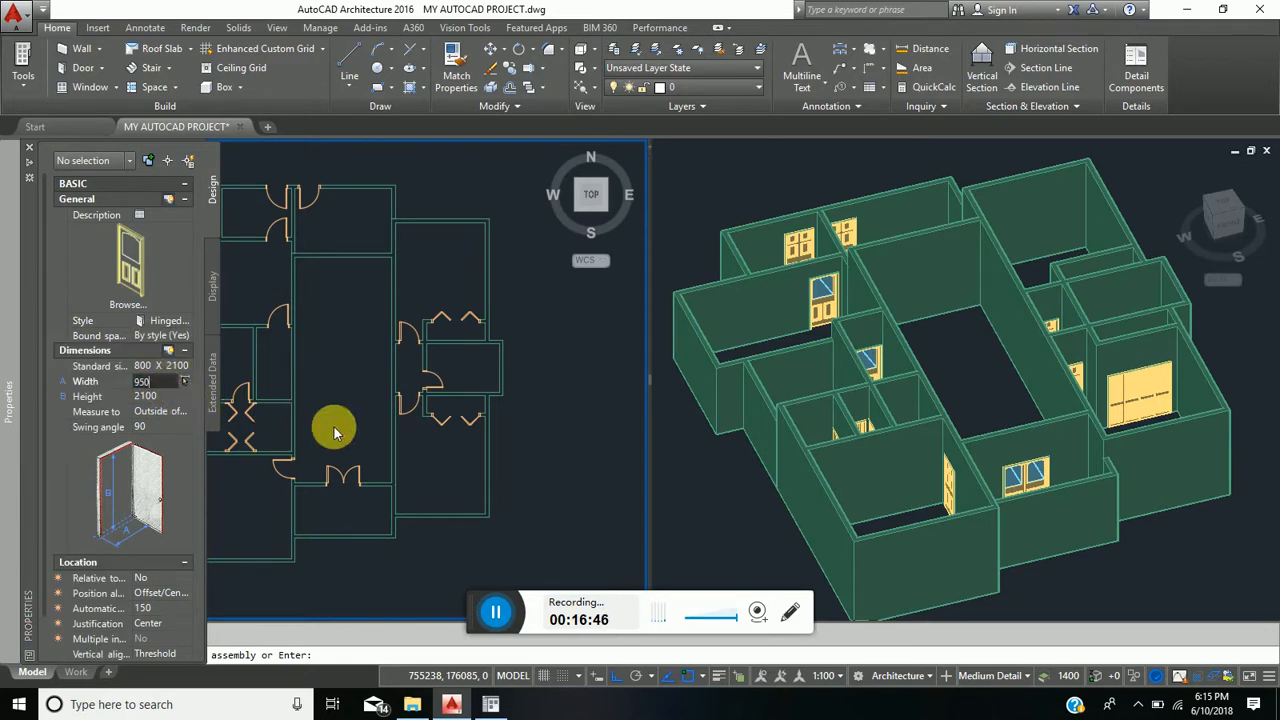
# Step: Place 950-wide half-lite doors in the east and west walls of the south-central room, swinging outward from it, and finish placing doors
pyautogui.scroll(4, 395, 522)
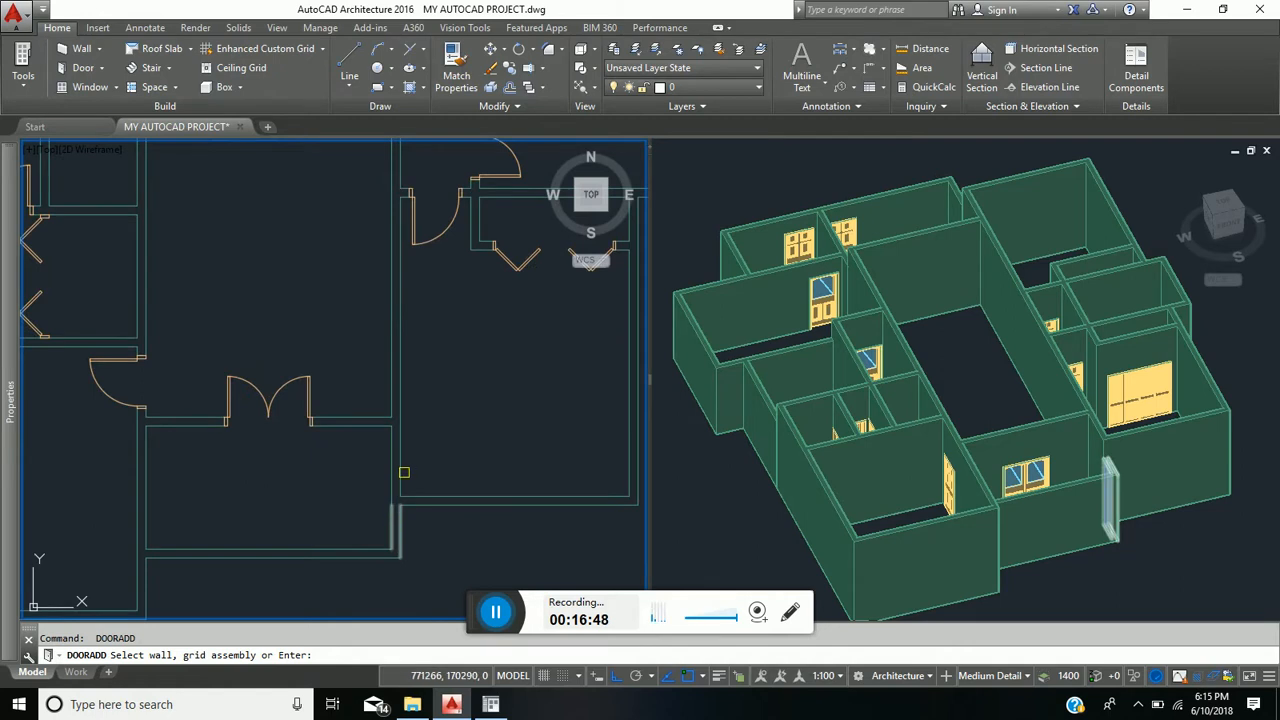
pyautogui.click(402, 471)
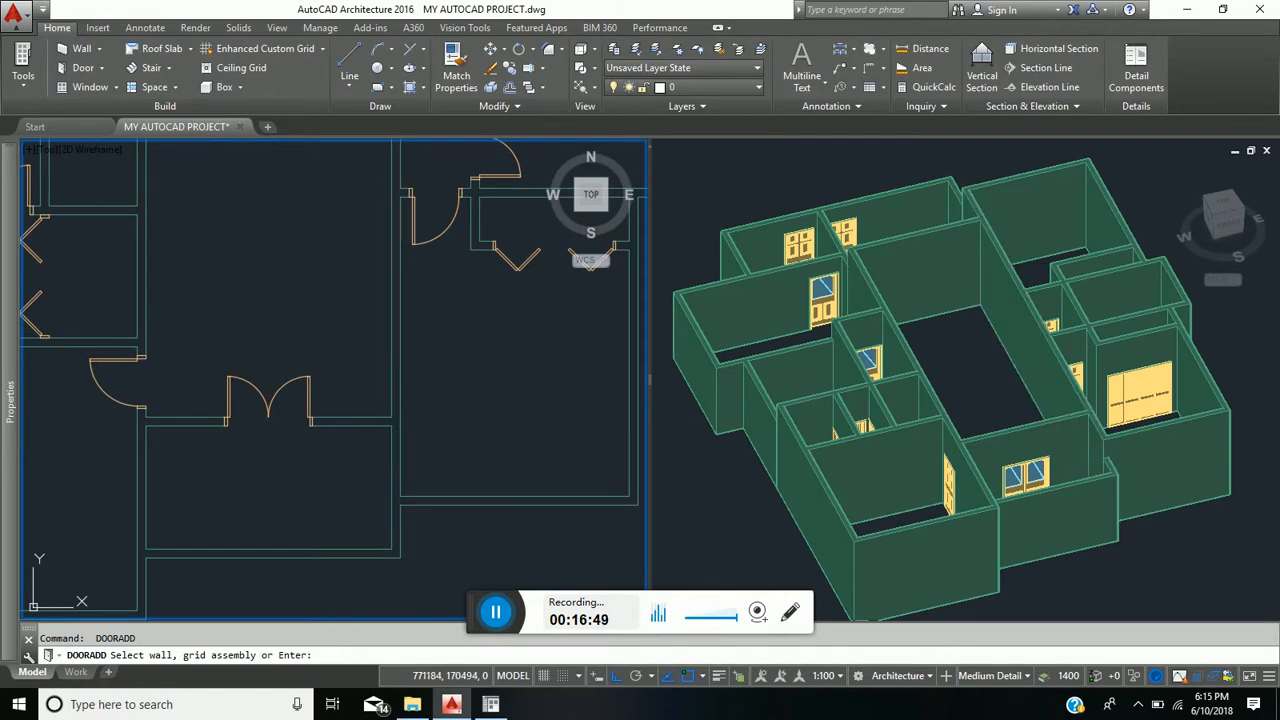
pyautogui.click(412, 468)
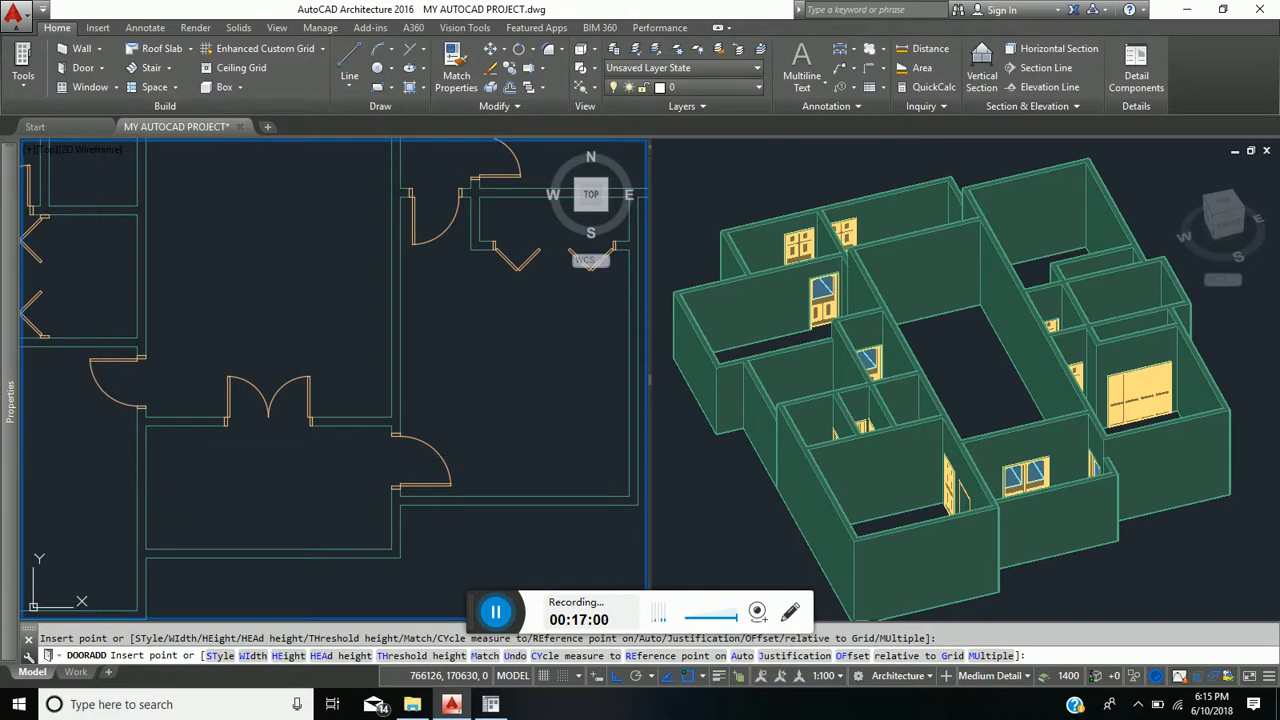
pyautogui.scroll(-3, 314, 508)
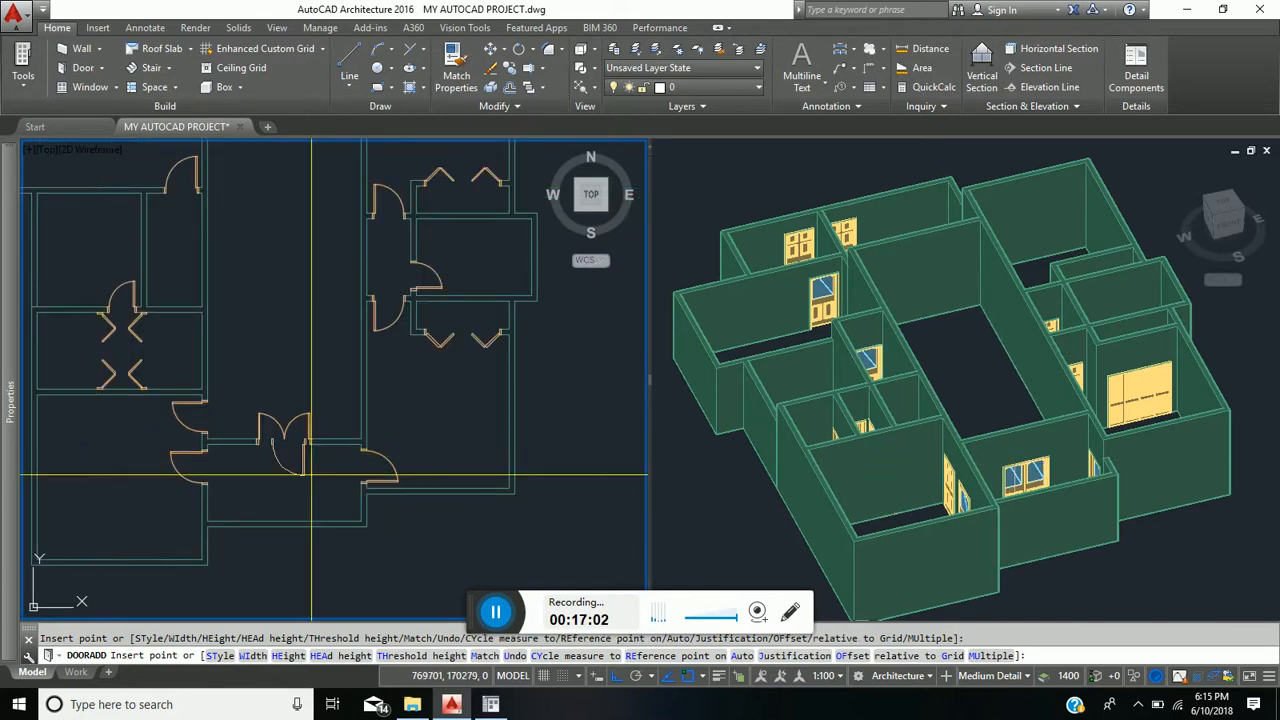
pyautogui.press('Return')
pyautogui.scroll(-3, 314, 477)
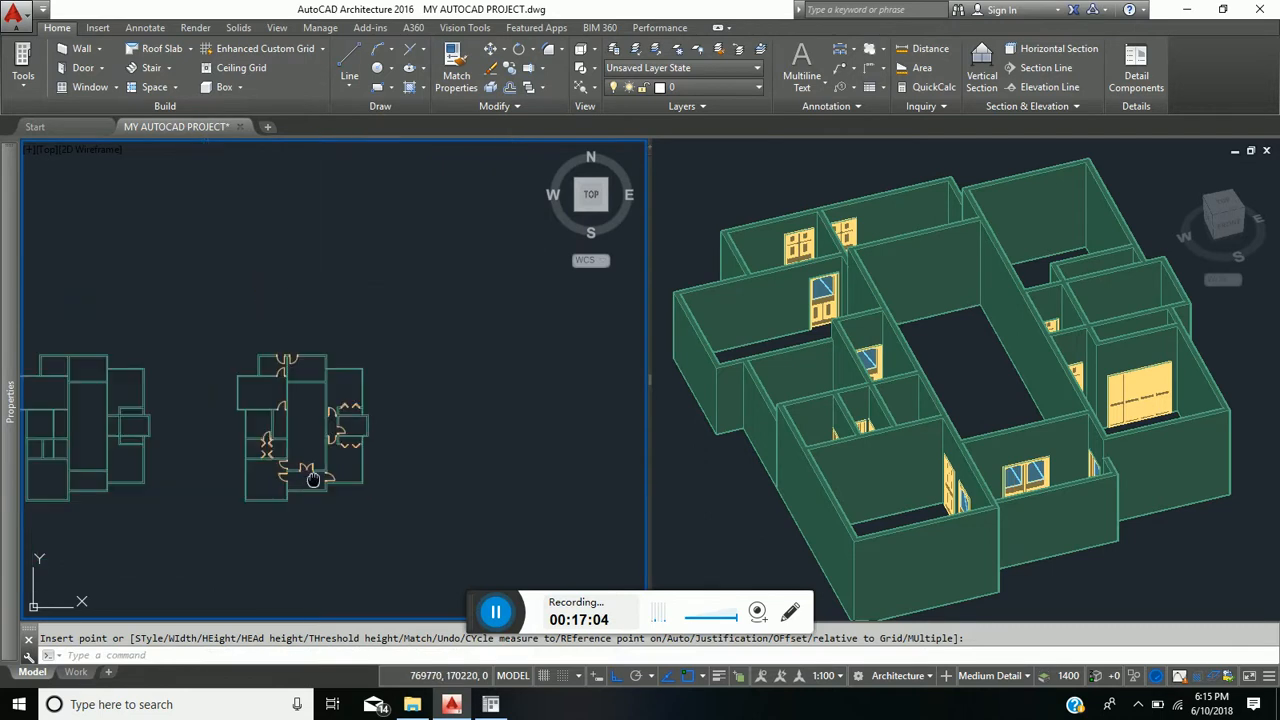
pyautogui.moveTo(314, 480); pyautogui.dragTo(308, 500, button='middle')
pyautogui.scroll(4, 334, 519)
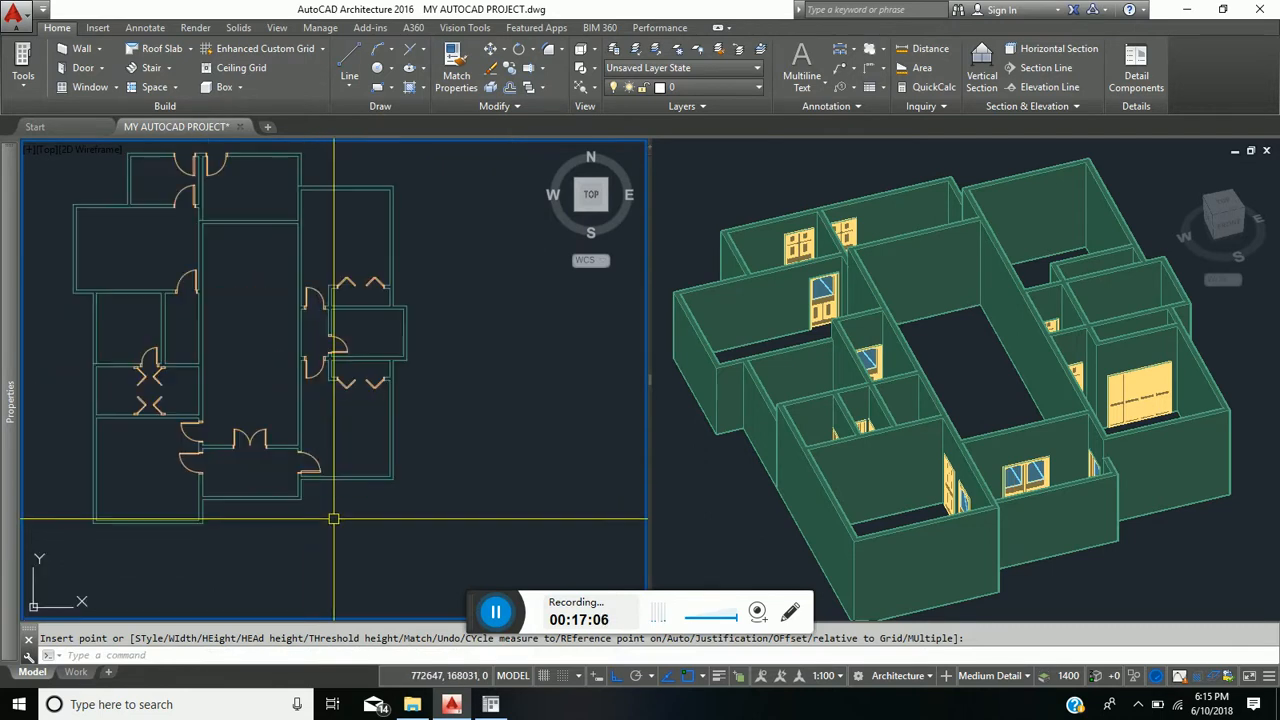
pyautogui.moveTo(371, 423); pyautogui.dragTo(414, 466, button='middle')
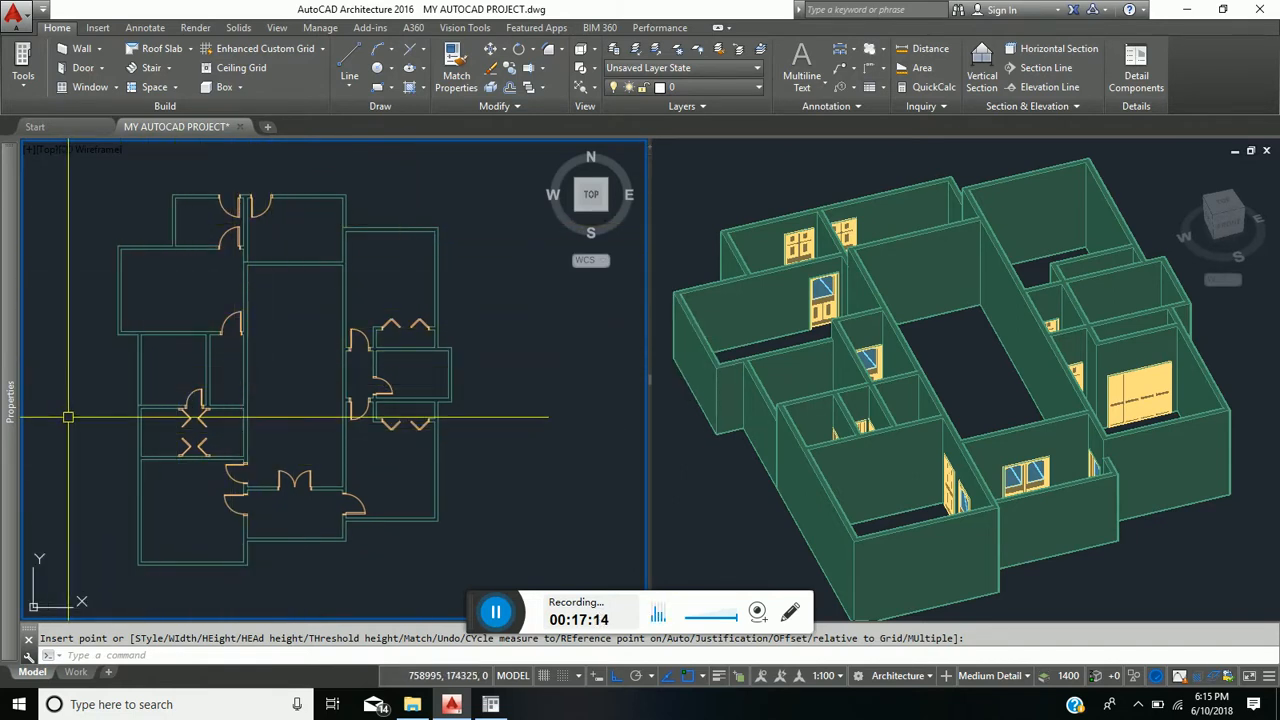
# Step: Start adding another door and choose the Overhead - 4 Window style for it
pyautogui.press('Escape')
pyautogui.press('Return')
pyautogui.moveTo(8, 338)
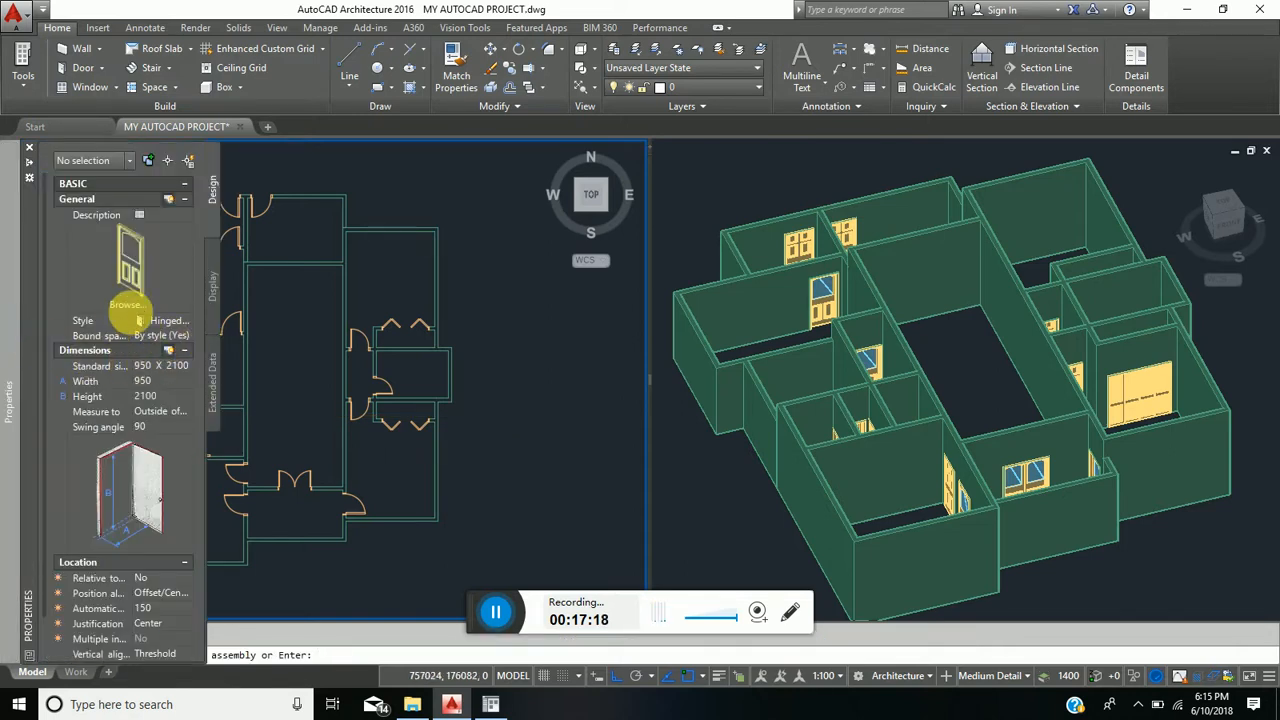
pyautogui.click(176, 321)
pyautogui.click(177, 321)
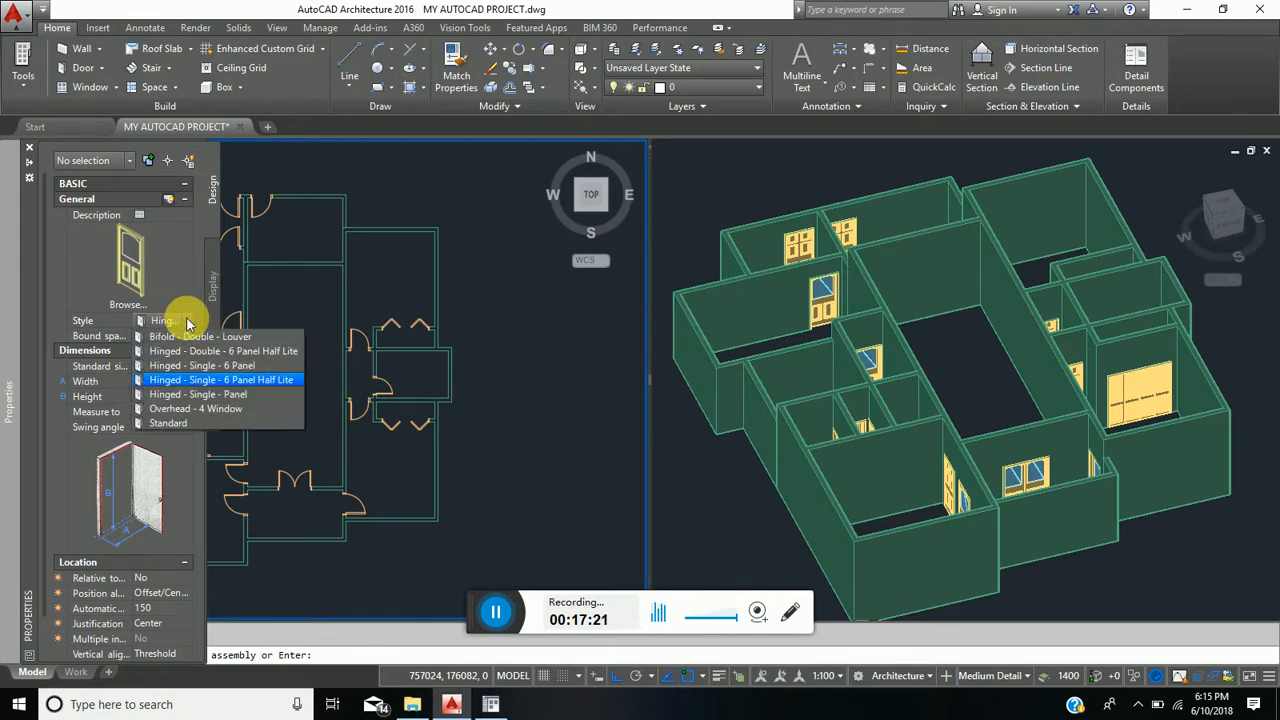
pyautogui.click(197, 411)
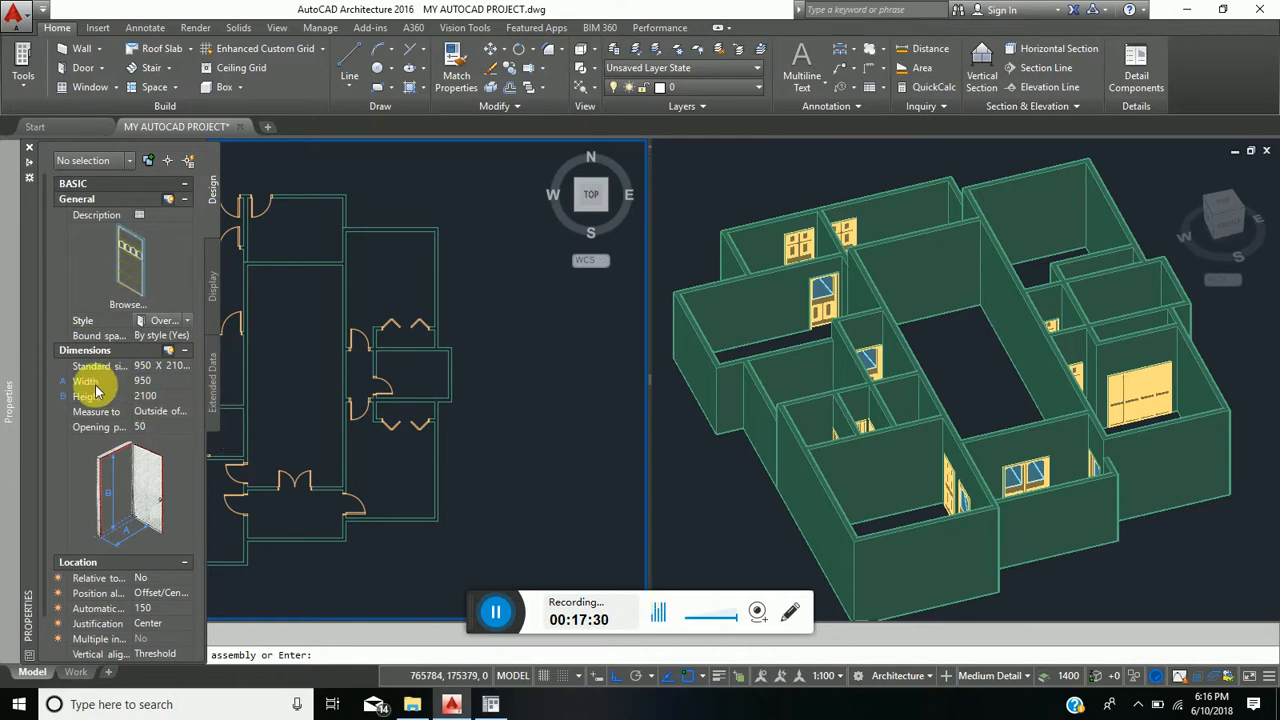
# Step: Set the overhead door's width to 3300 and its height to 2400
pyautogui.click(160, 382)
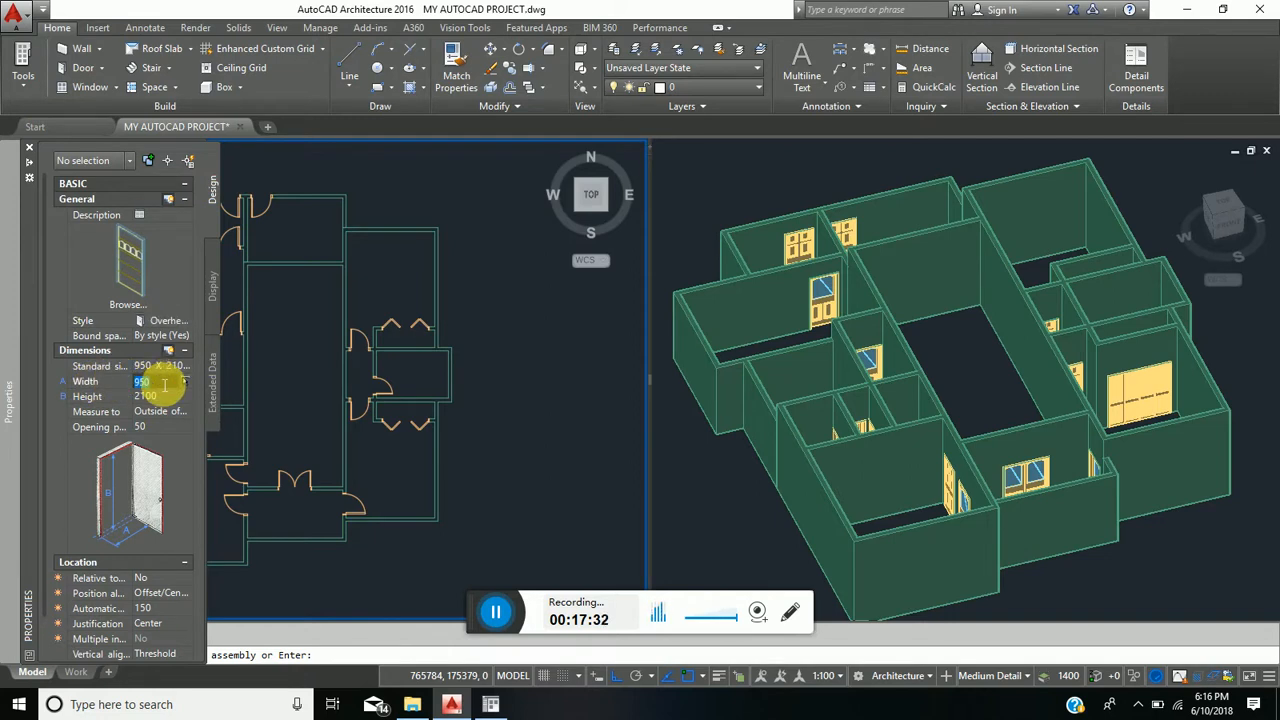
pyautogui.write('3300')
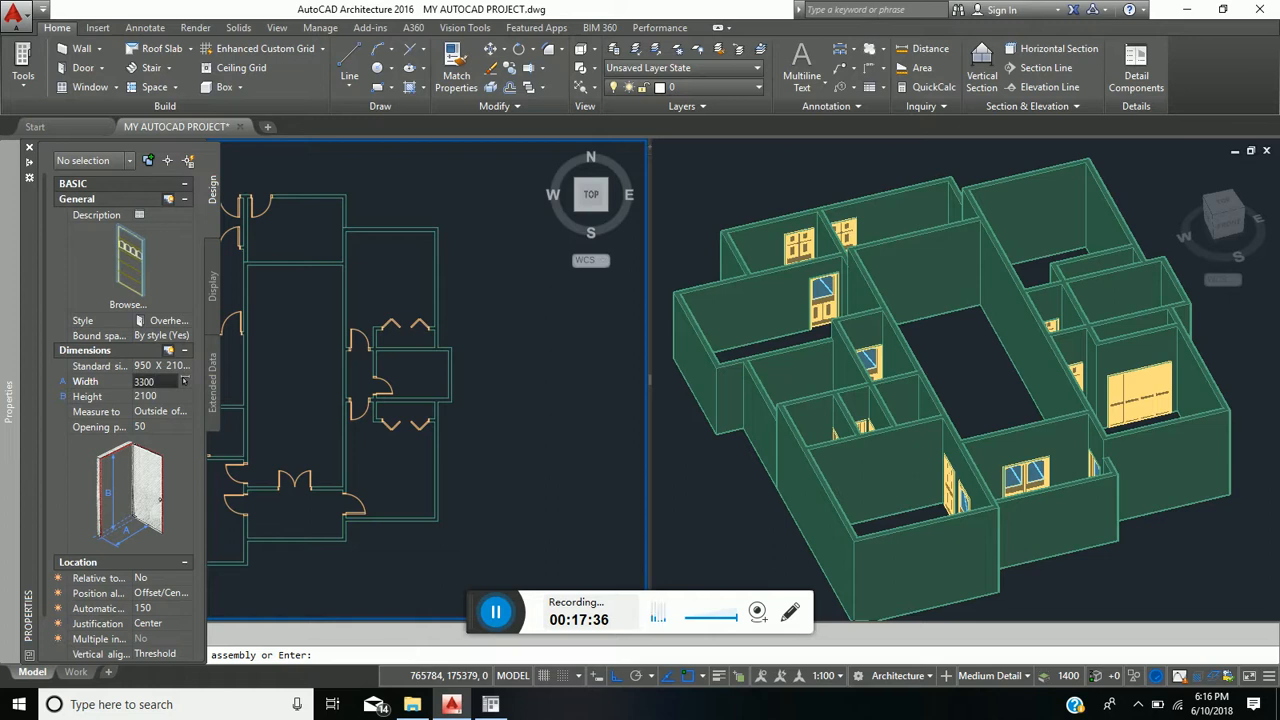
pyautogui.click(168, 397)
pyautogui.write('2400')
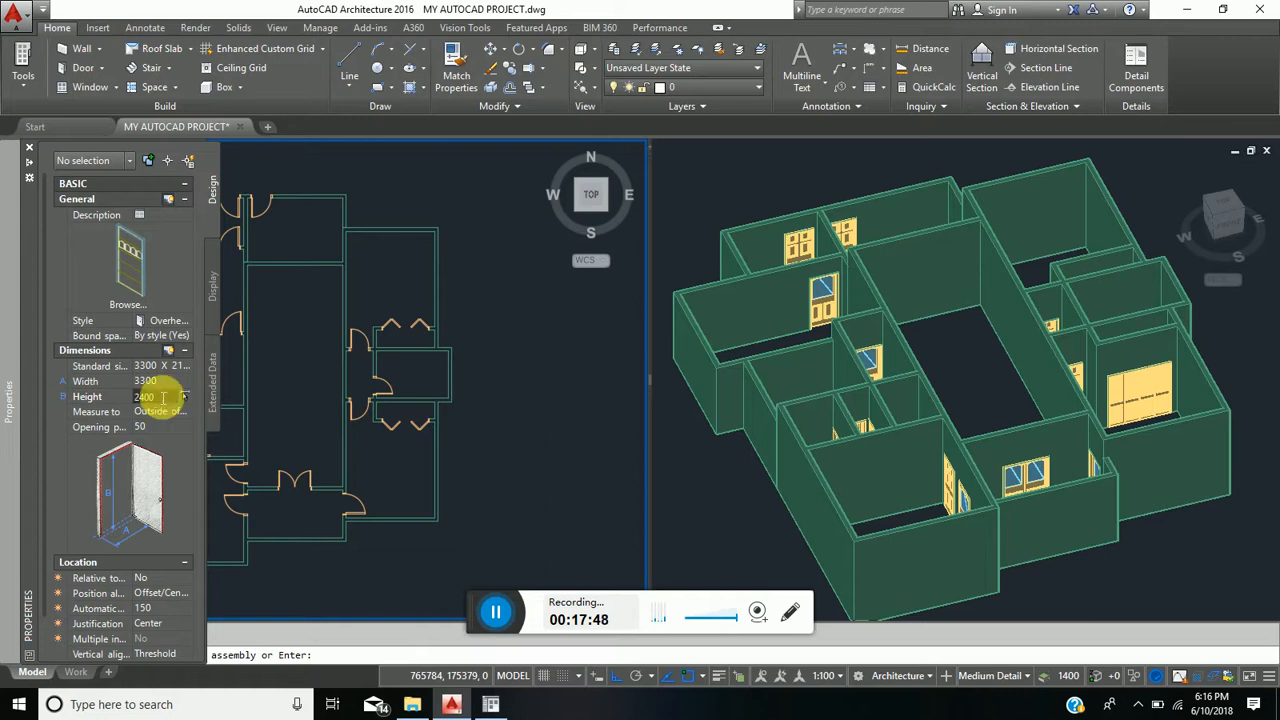
pyautogui.press('Return')
pyautogui.scroll(-2, 160, 396)
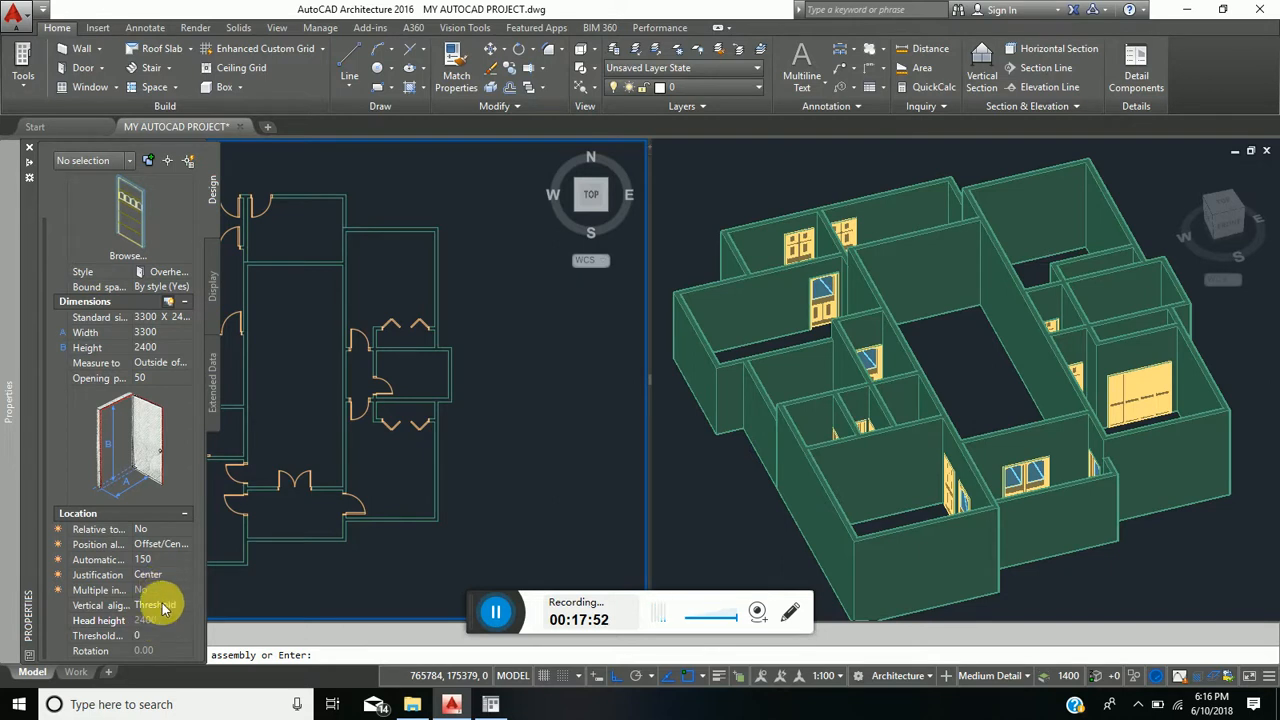
# Step: Place the 3300 by 2400 overhead door in the large west room's west wall, opening into the room
pyautogui.scroll(-3, 381, 337)
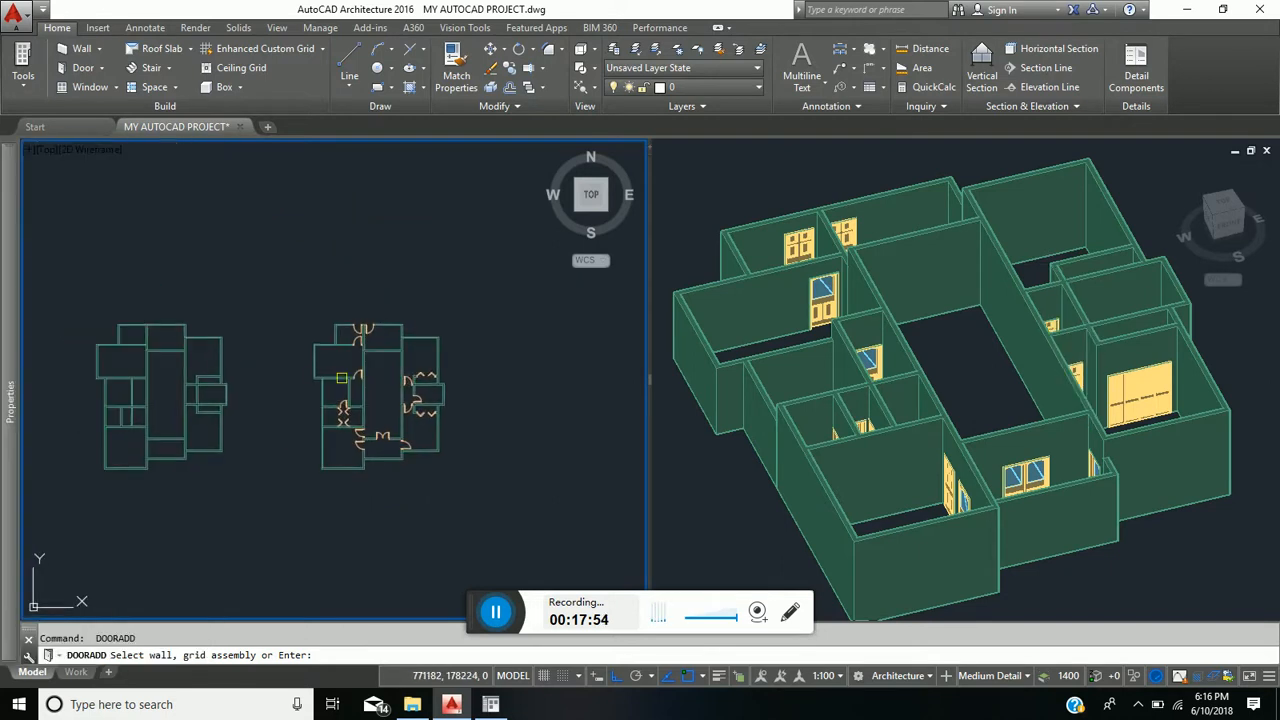
pyautogui.scroll(5, 381, 337)
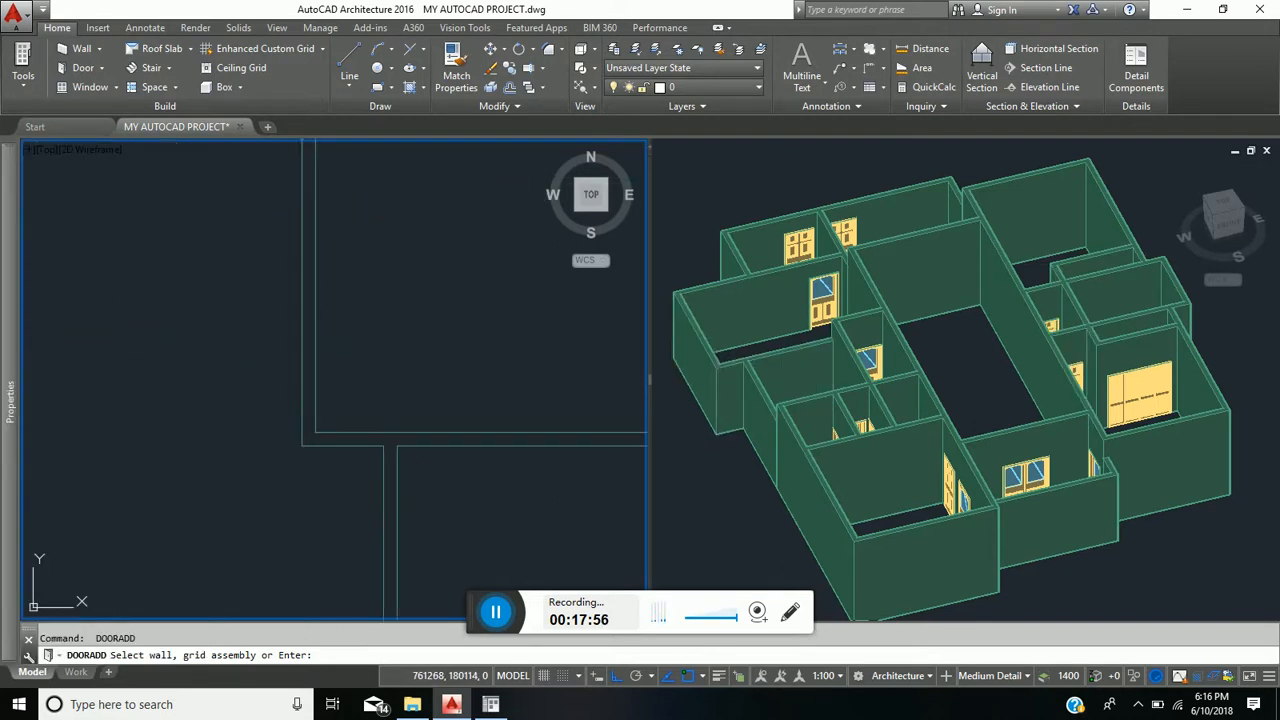
pyautogui.click(315, 245)
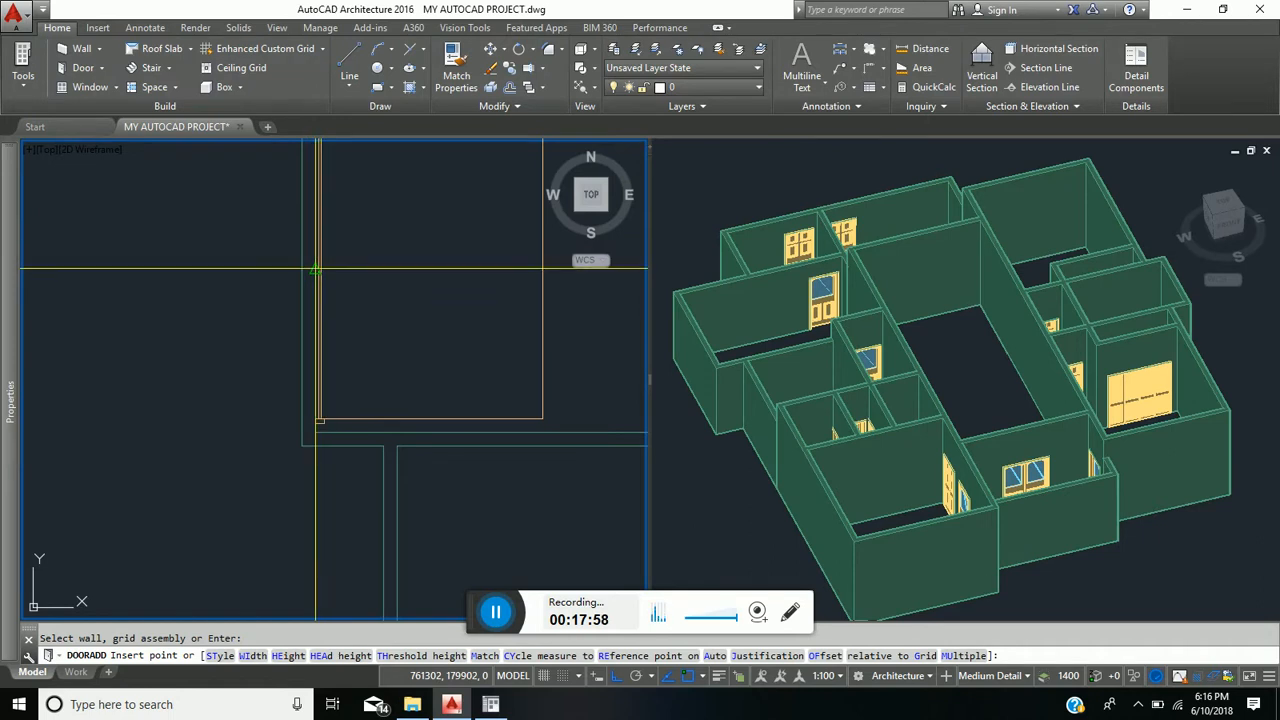
pyautogui.click(315, 268)
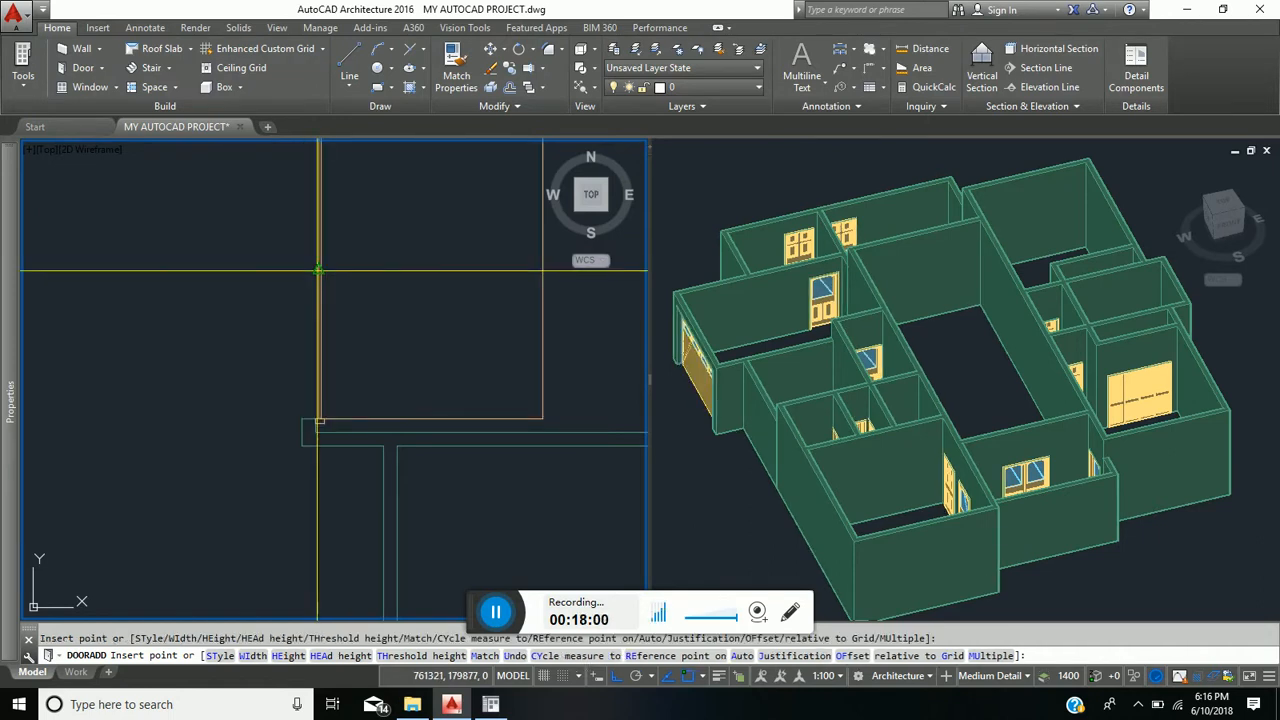
# Step: End door placement without inserting another door in the floor plan
pyautogui.scroll(-2, 333, 293)
pyautogui.scroll(-5, 383, 421)
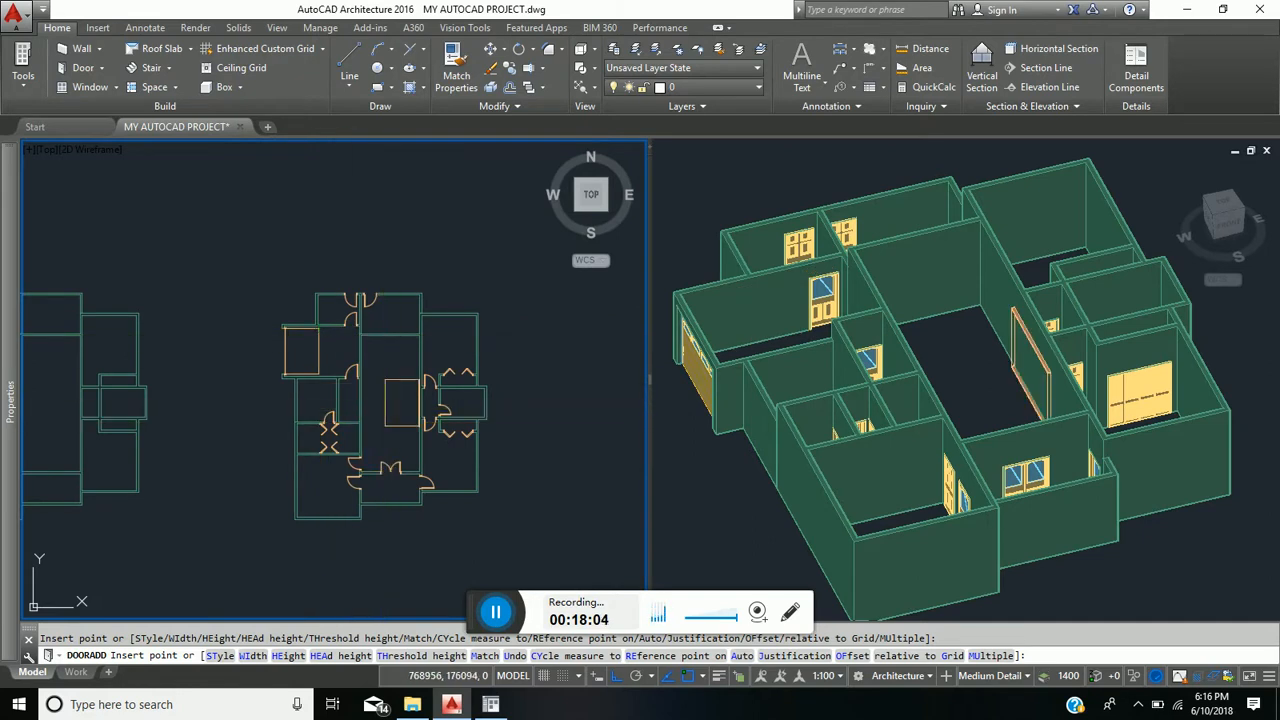
pyautogui.press('Return')
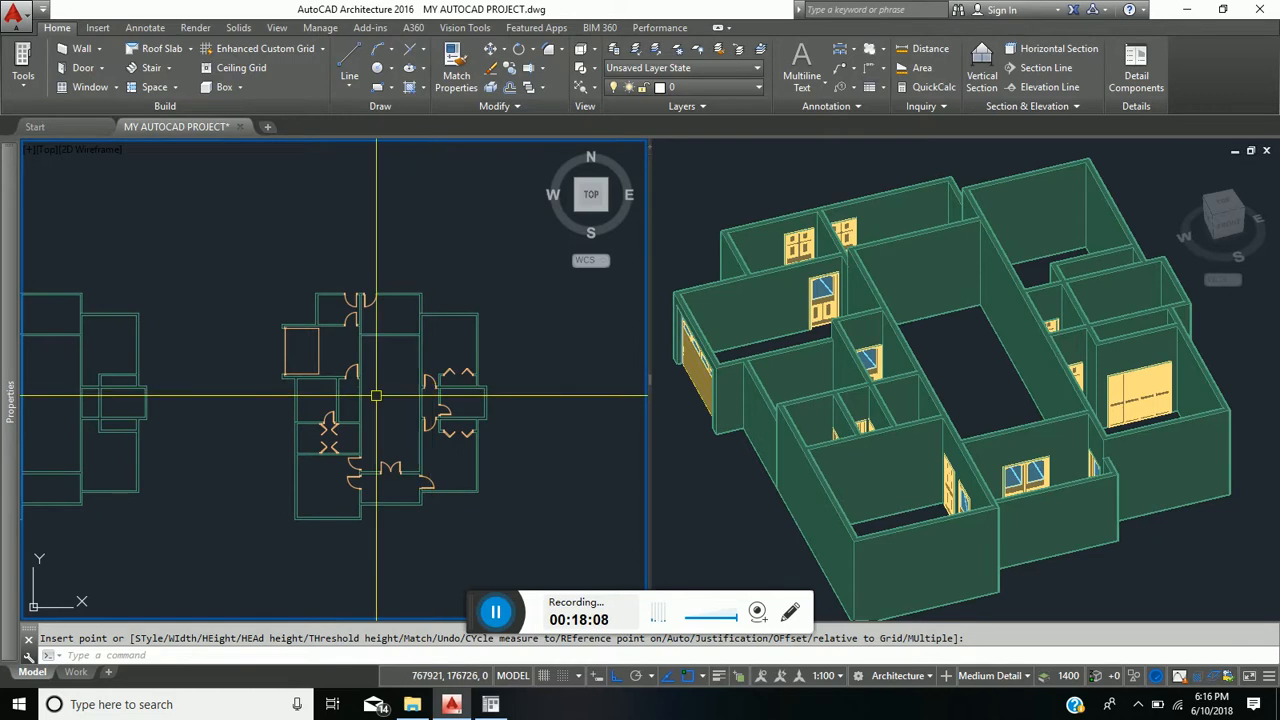
# Step: Start adding a wall opening and set its shape to Arch
pyautogui.scroll(2, 349, 430)
pyautogui.scroll(-2, 439, 467)
pyautogui.moveTo(439, 467); pyautogui.dragTo(342, 399, button='middle')
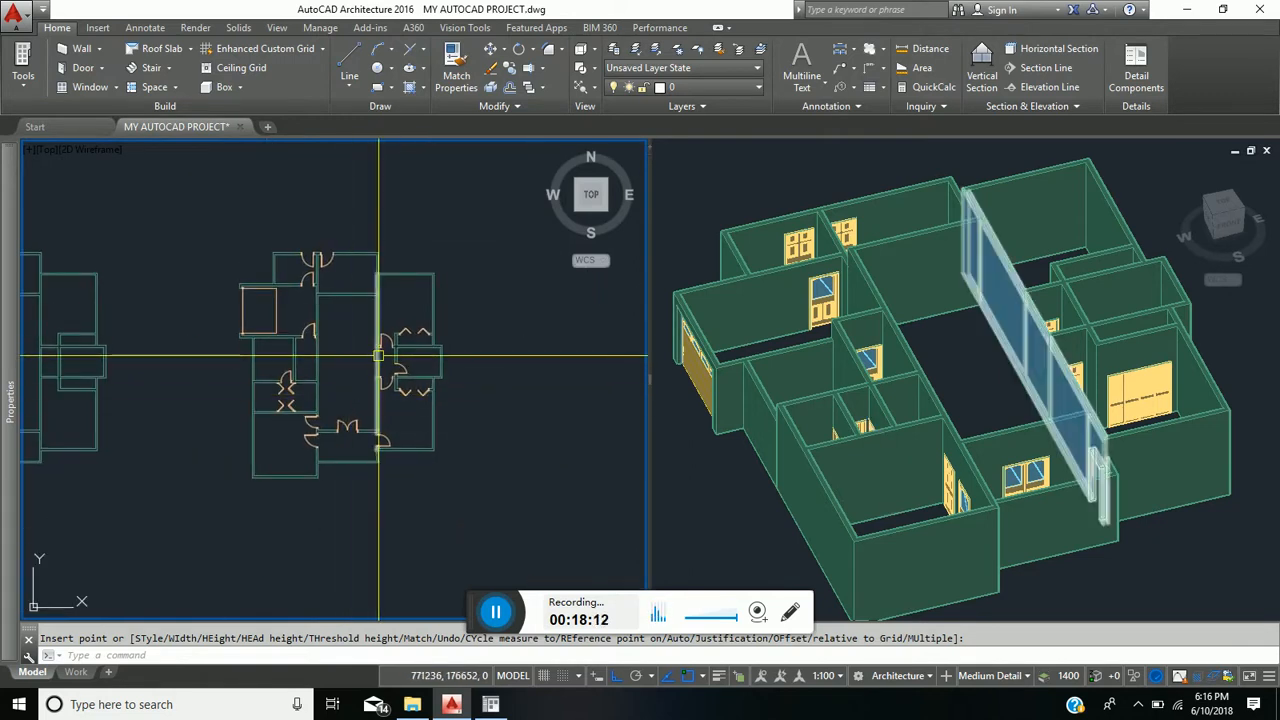
pyautogui.scroll(2, 378, 355)
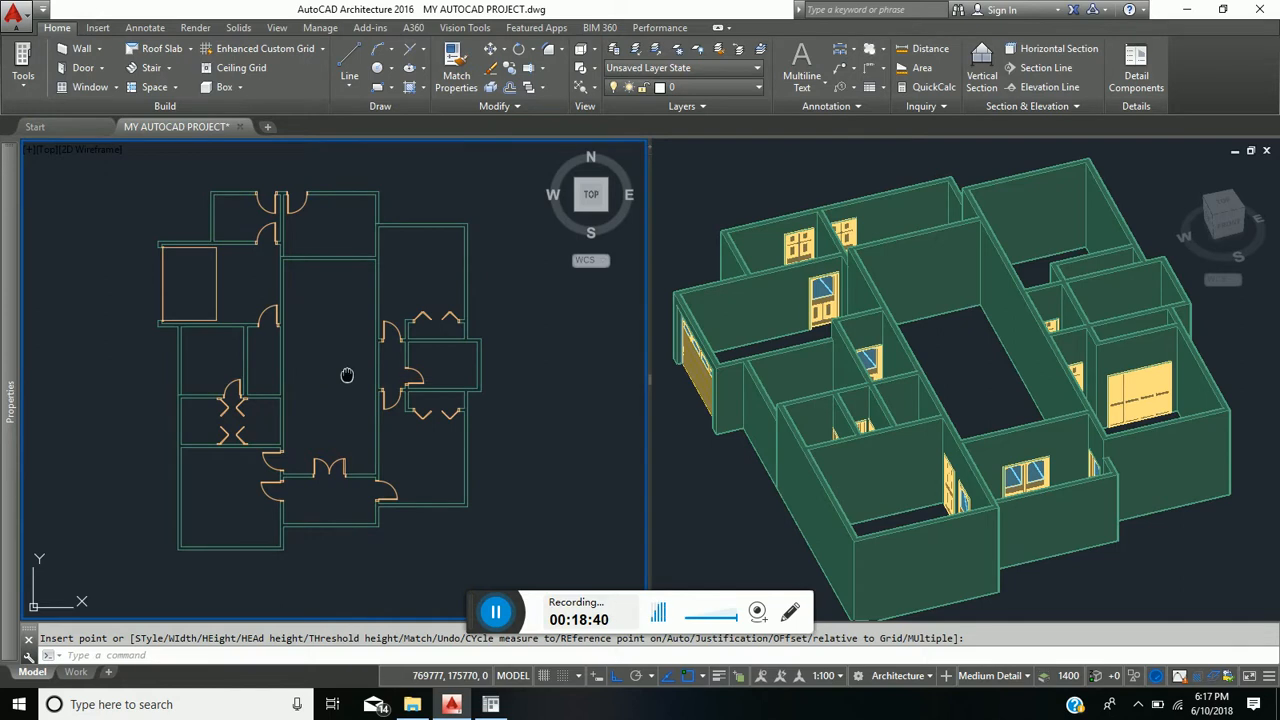
pyautogui.moveTo(346, 376); pyautogui.dragTo(314, 389, button='middle')
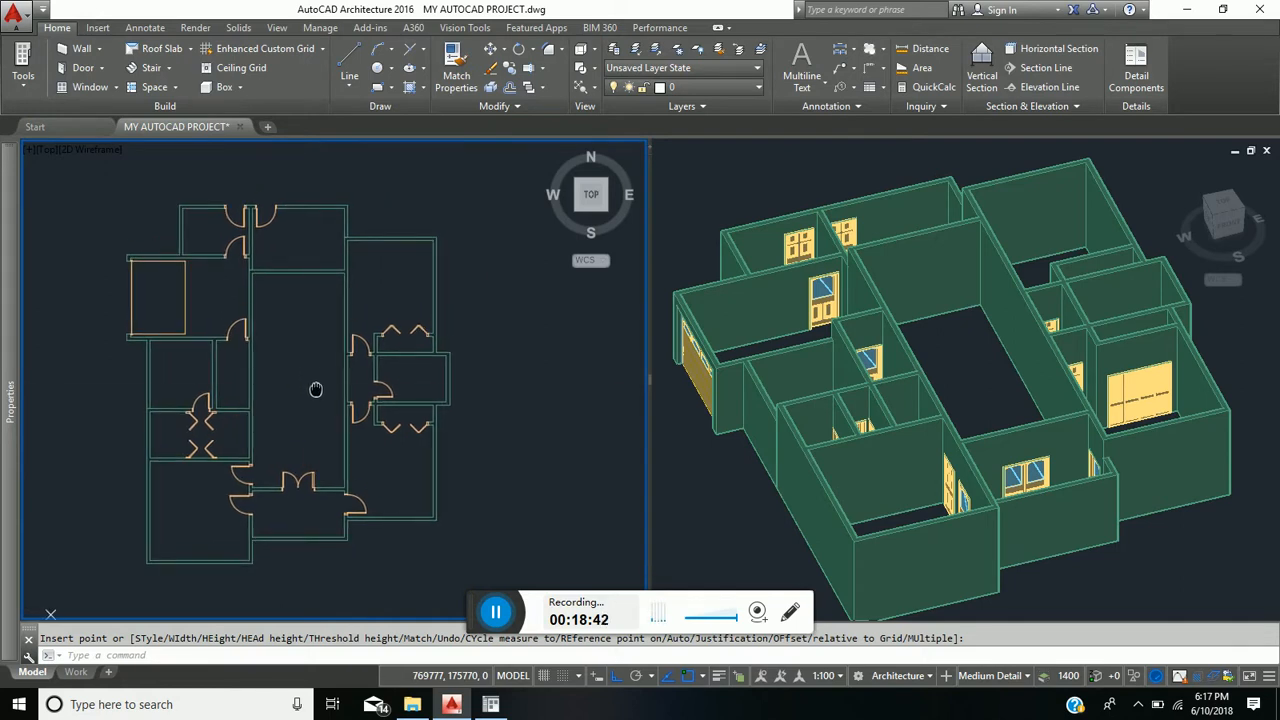
pyautogui.click(101, 68)
pyautogui.click(98, 128)
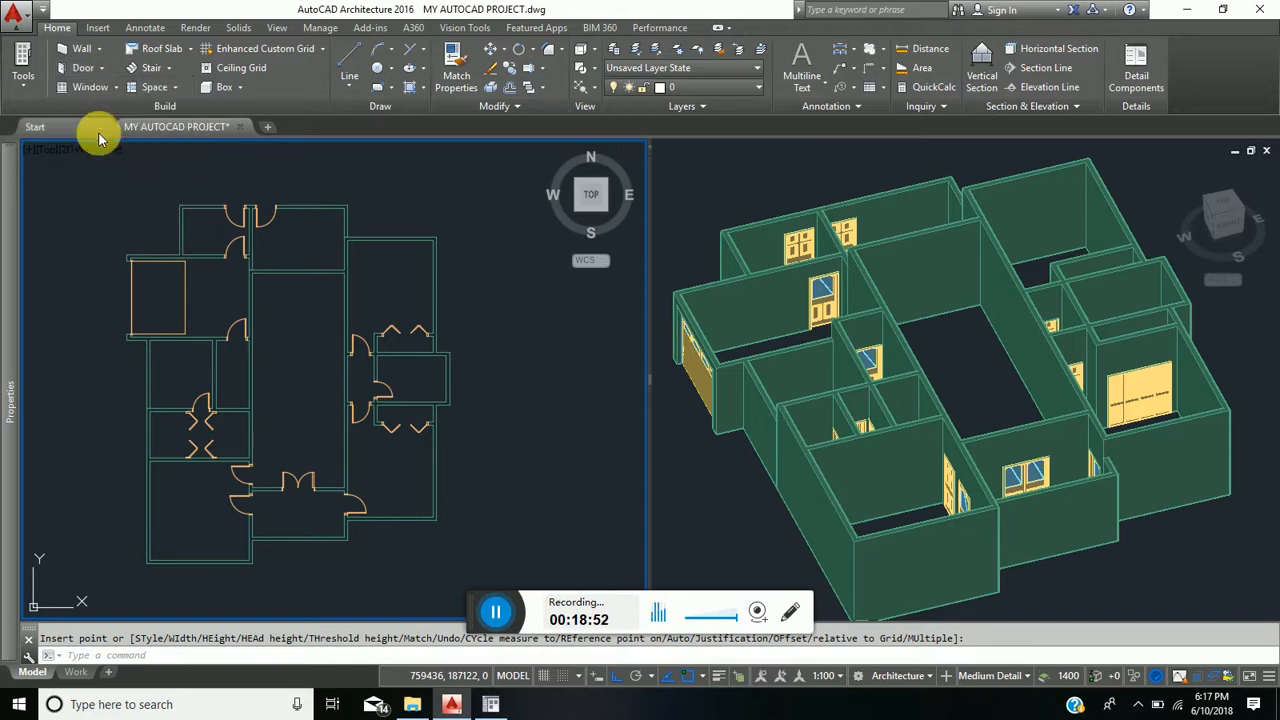
pyautogui.moveTo(8, 283)
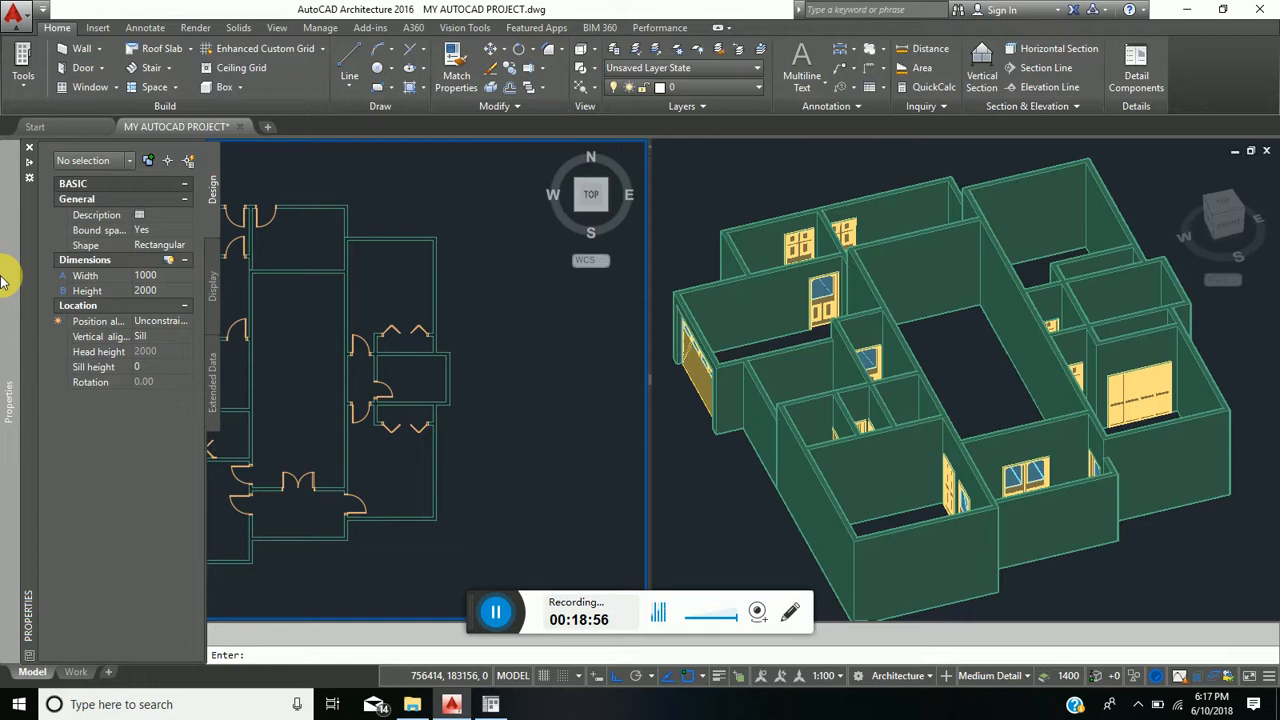
pyautogui.click(159, 245)
pyautogui.click(189, 265)
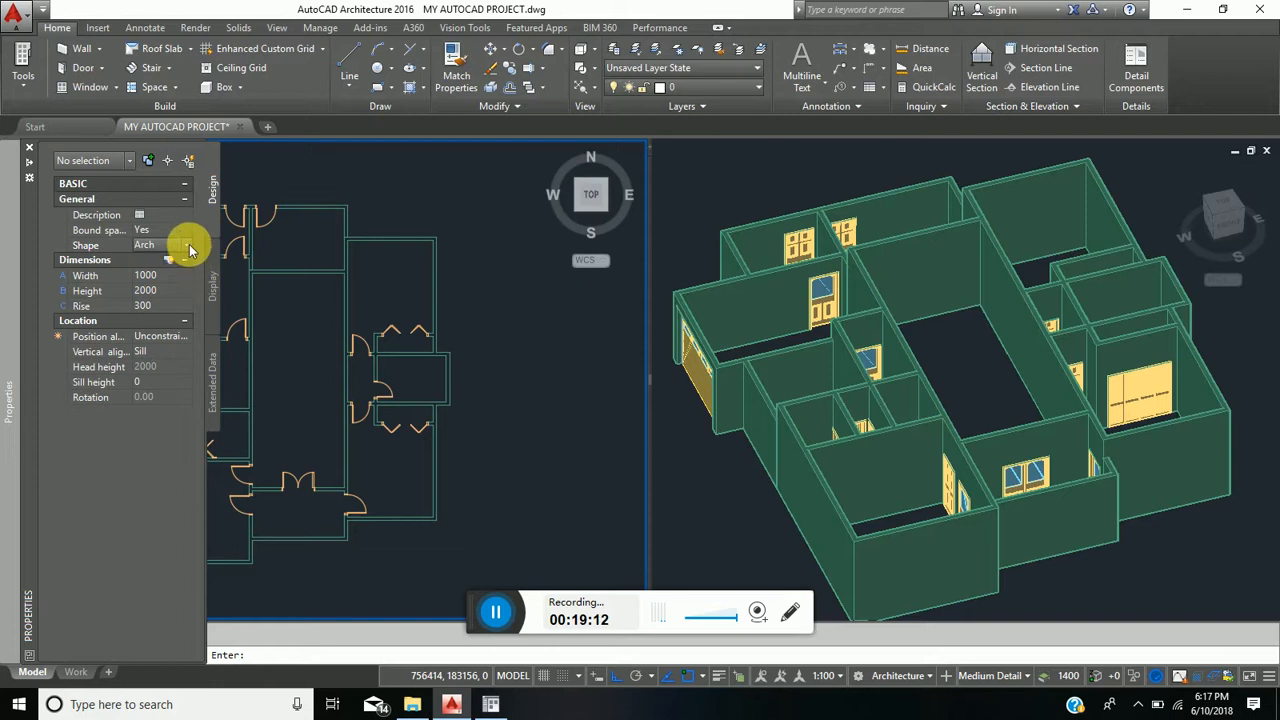
pyautogui.click(185, 199)
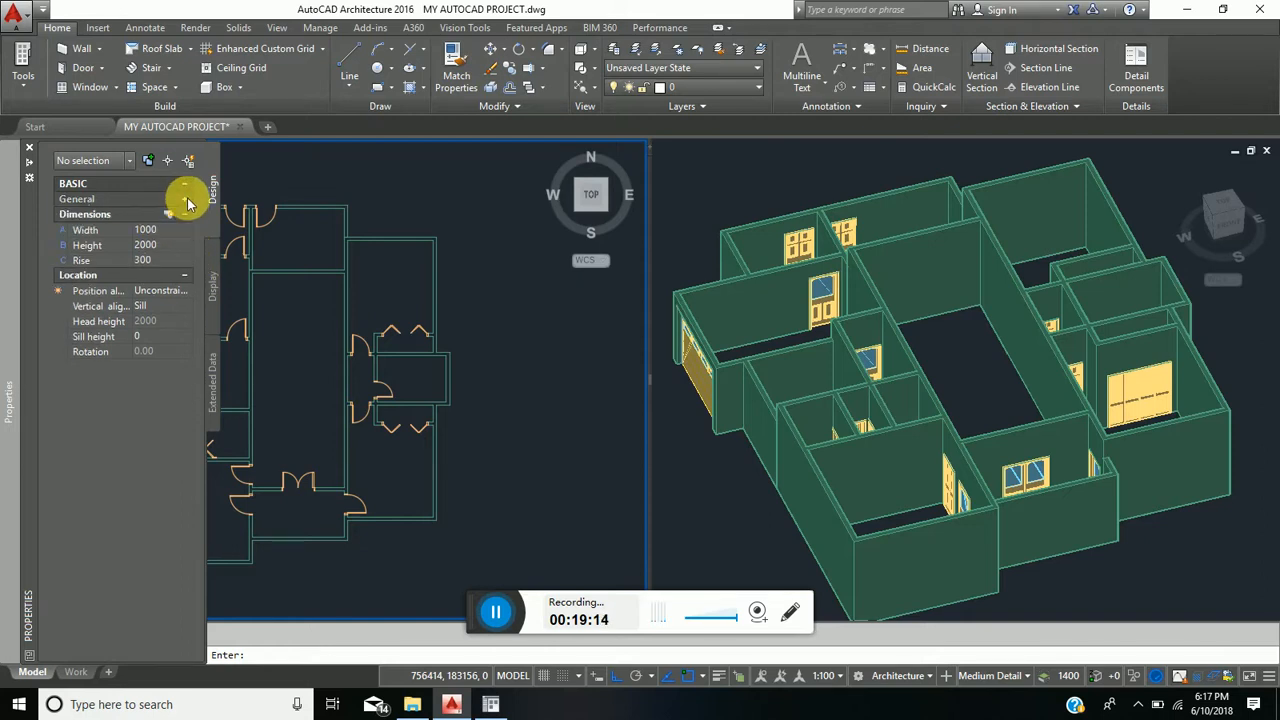
pyautogui.click(185, 199)
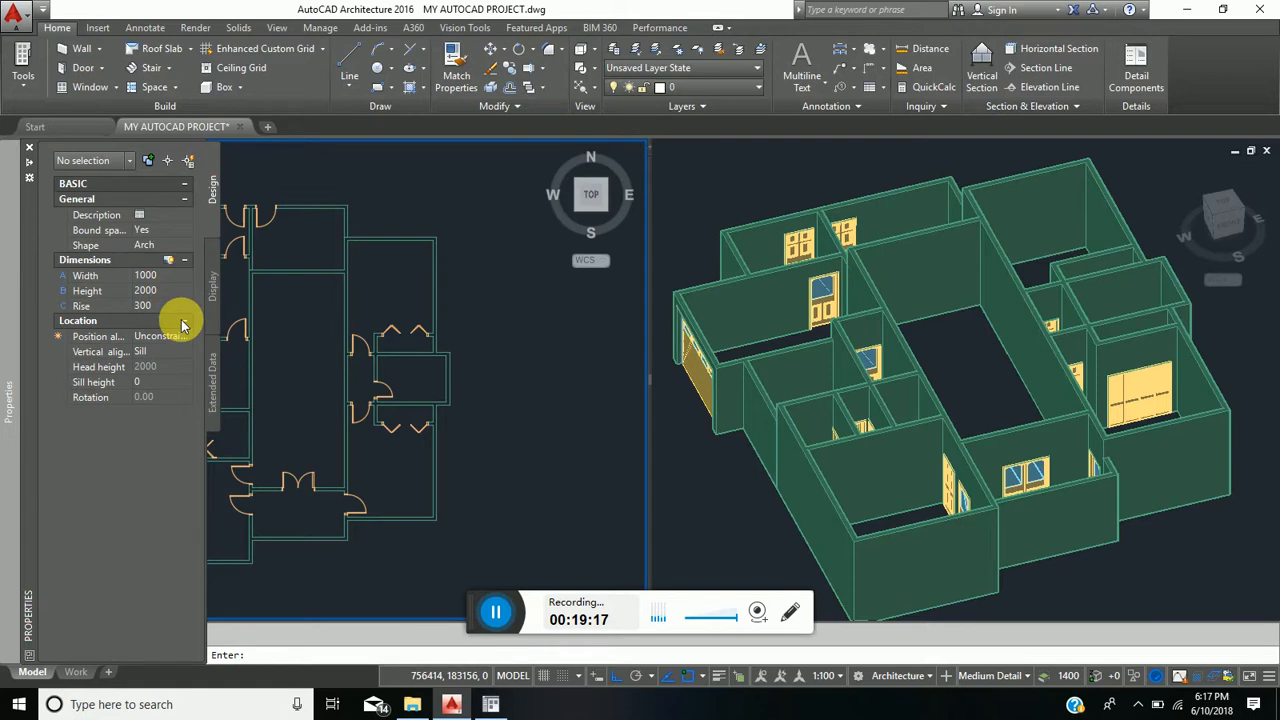
pyautogui.click(185, 184)
pyautogui.click(185, 184)
pyautogui.click(184, 199)
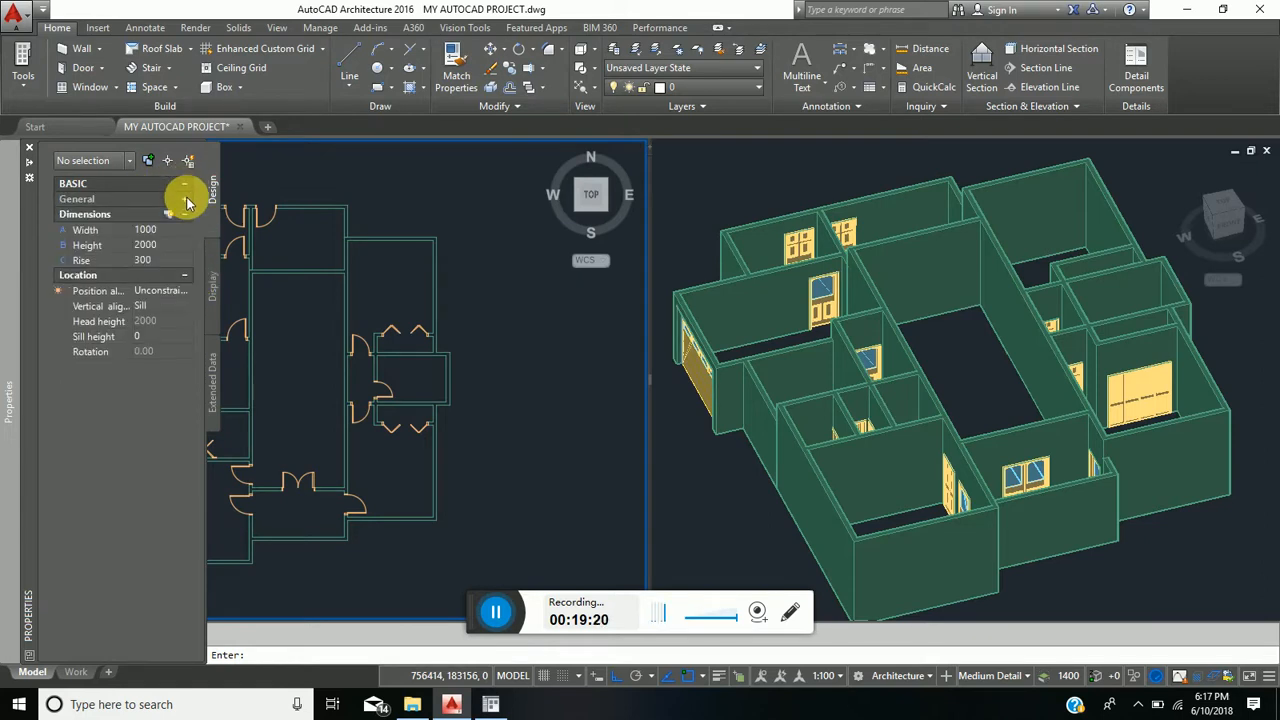
# Step: Set the arched opening's width to 1200 and its height to 2100
pyautogui.click(184, 199)
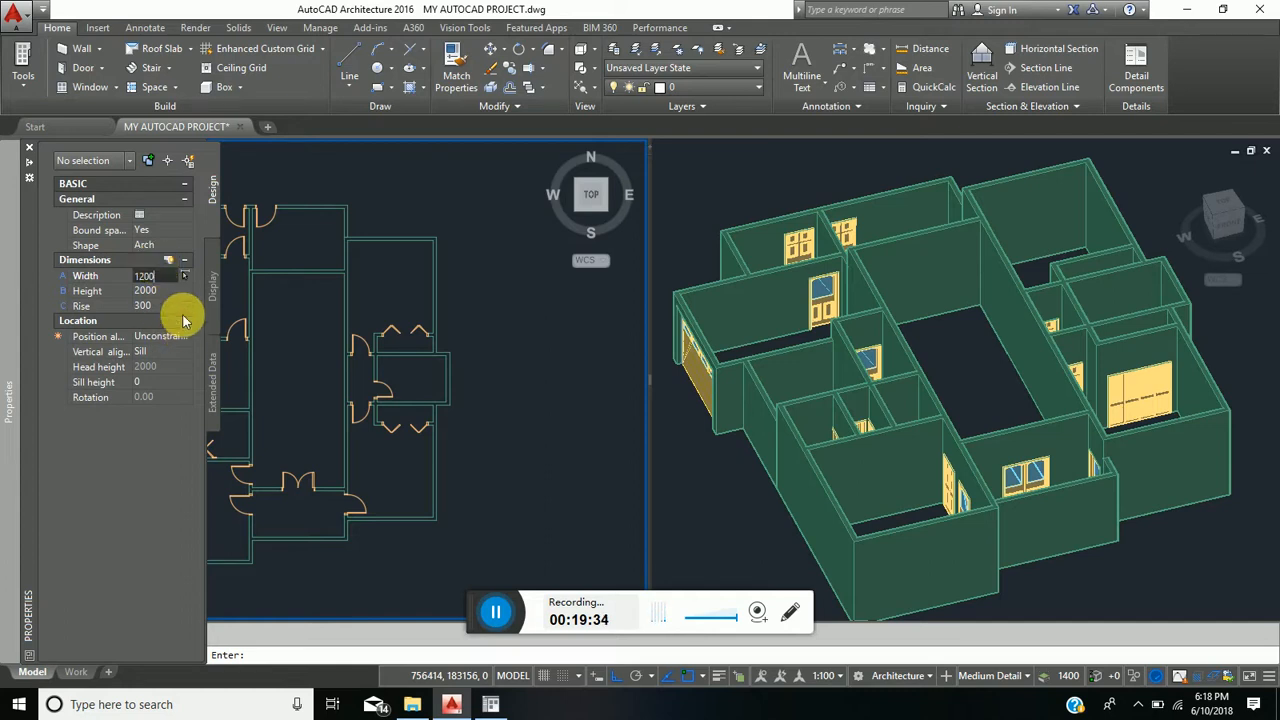
pyautogui.click(160, 292)
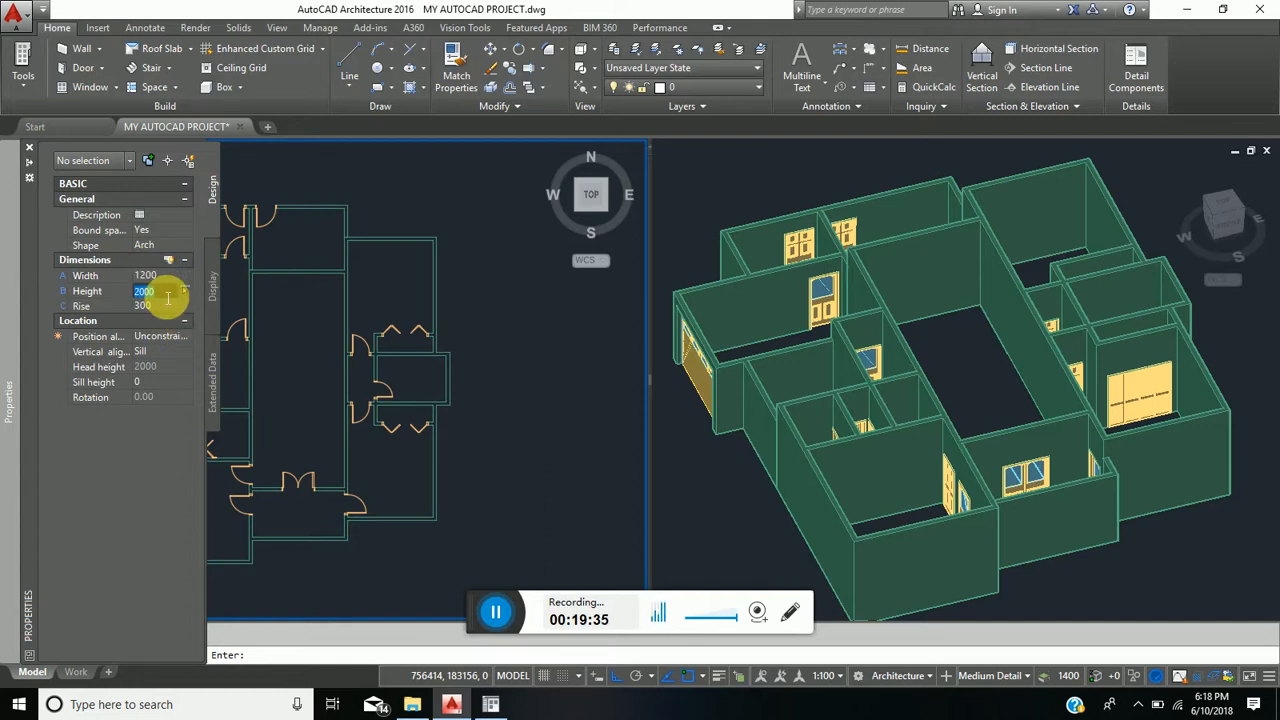
pyautogui.write('21')
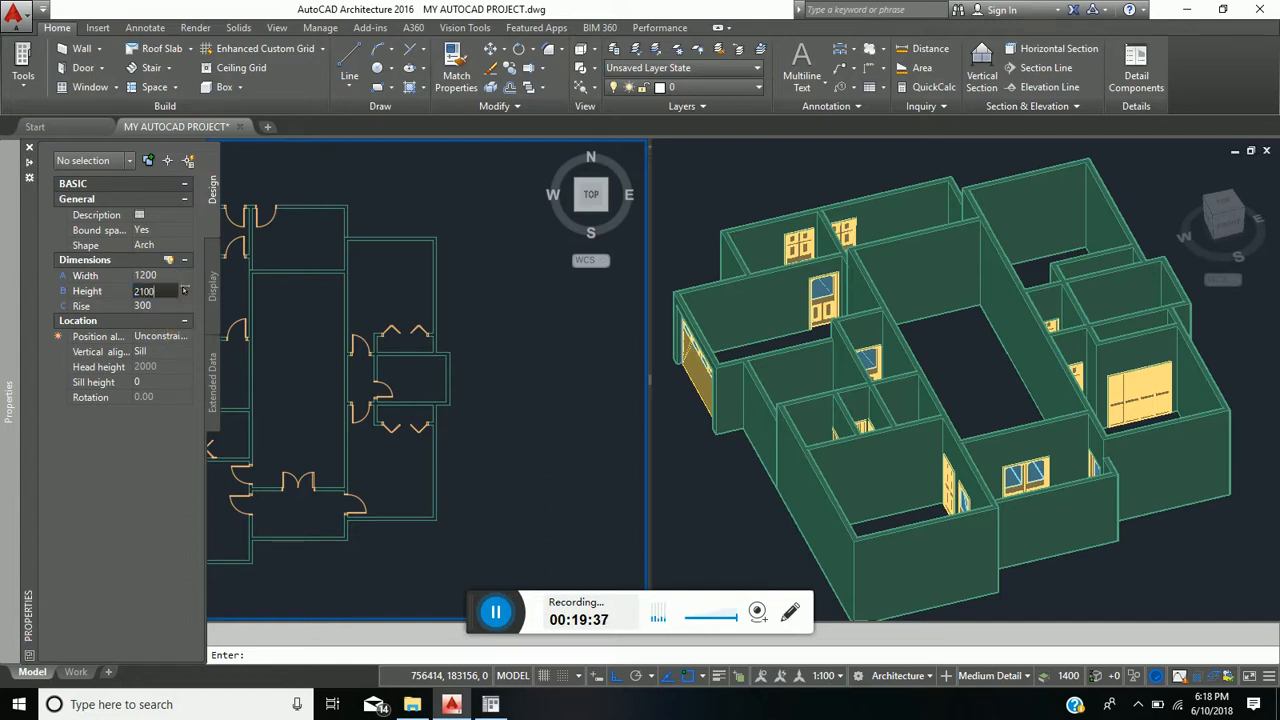
pyautogui.write('00')
pyautogui.click(160, 291)
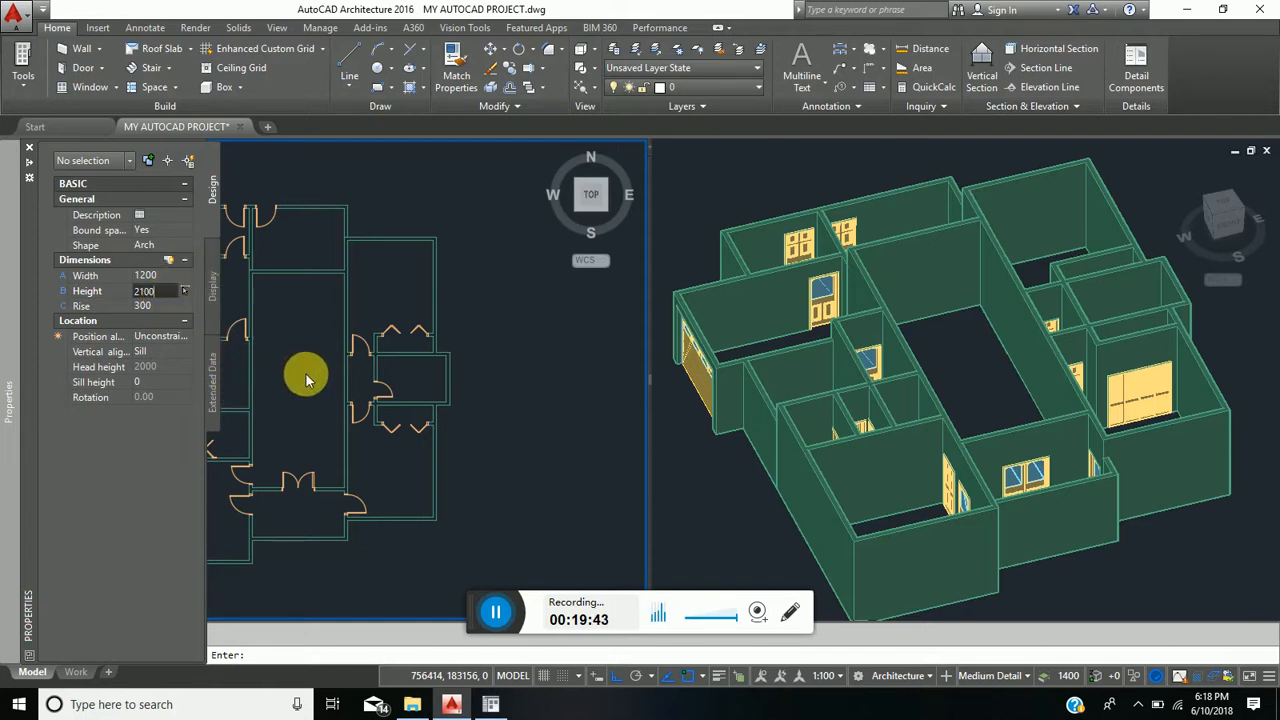
# Step: Place an arched opening in the large central room's east wall, between the two hallway doors, starting at the hallway's upper wall corner
pyautogui.scroll(-5, 305, 378)
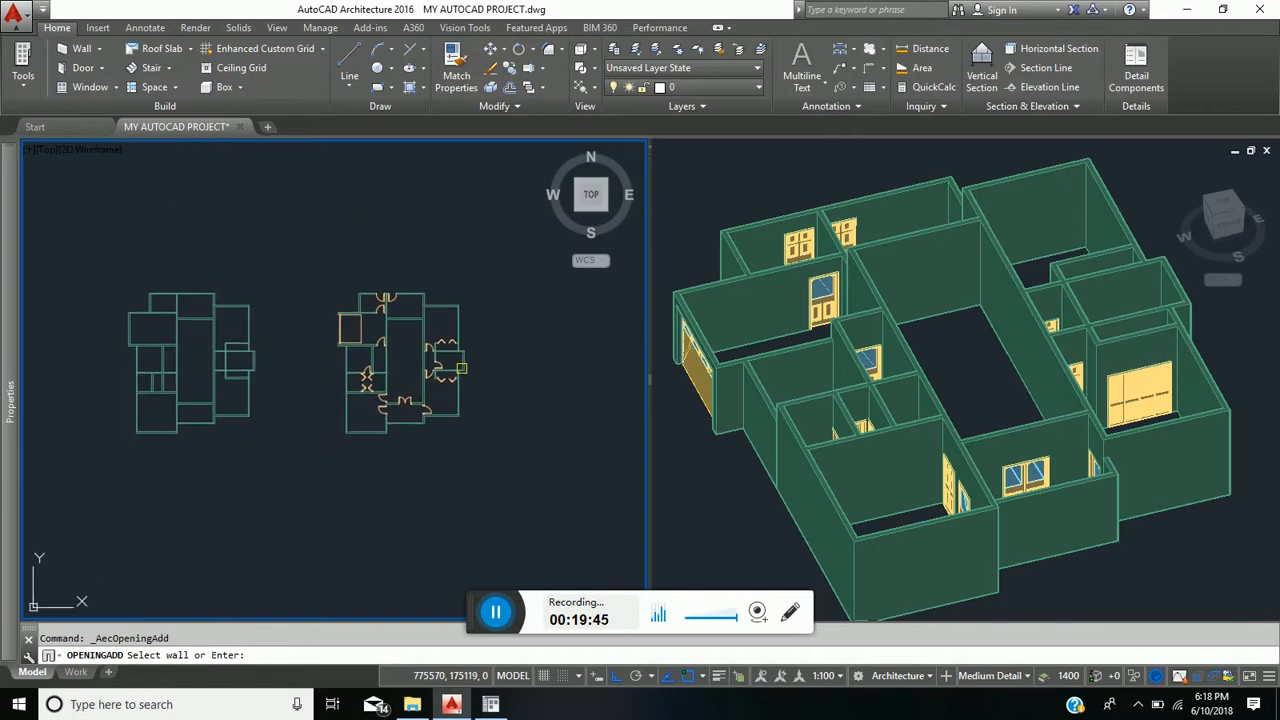
pyautogui.scroll(5, 427, 367)
pyautogui.scroll(2, 423, 345)
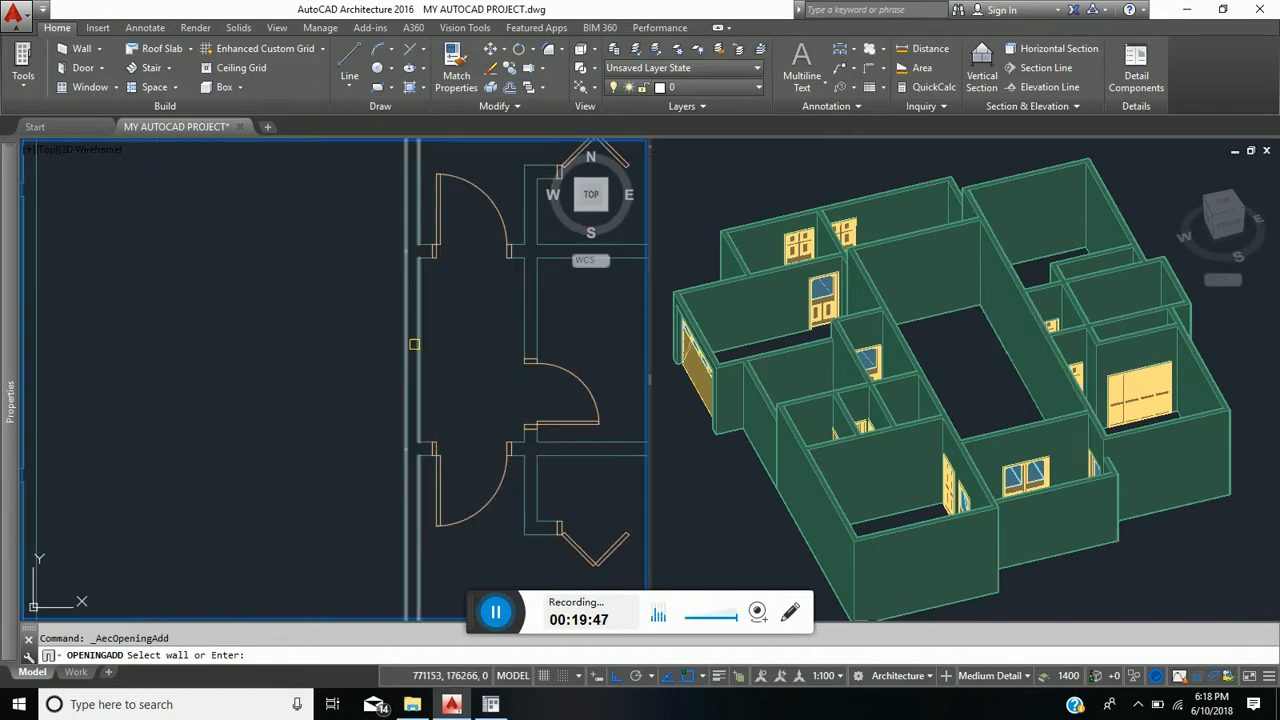
pyautogui.click(414, 316)
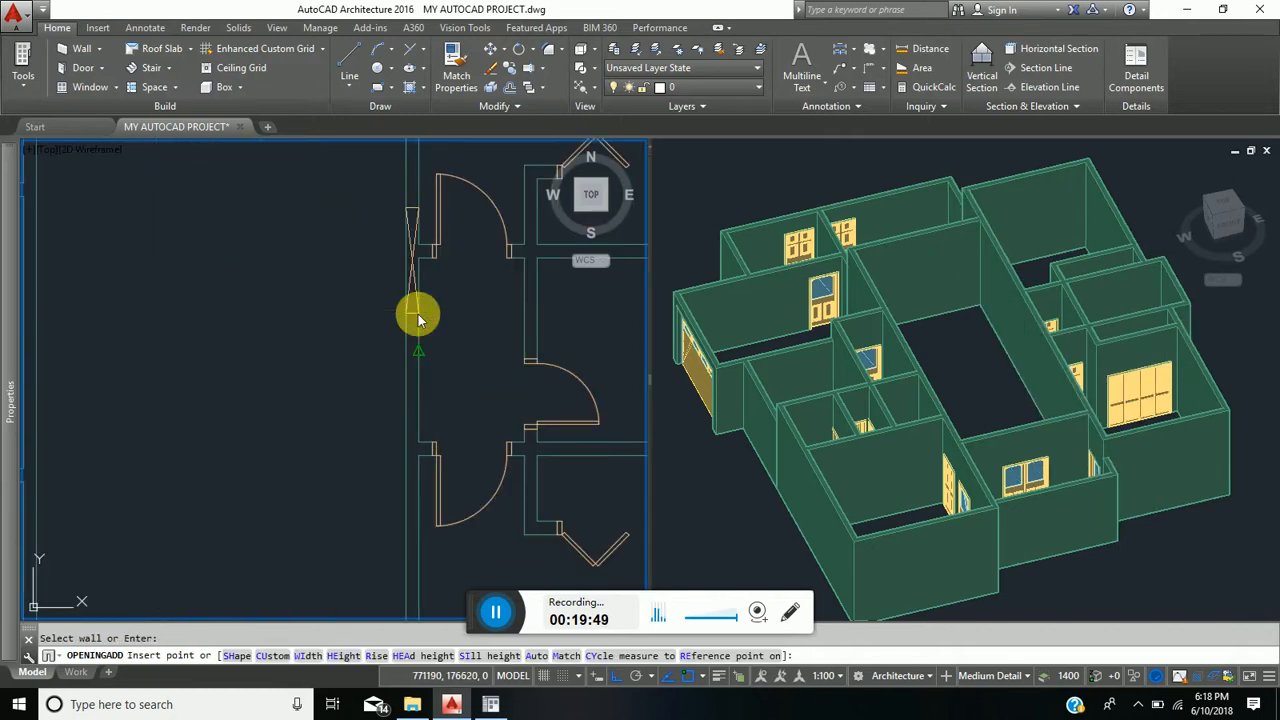
pyautogui.click(418, 258)
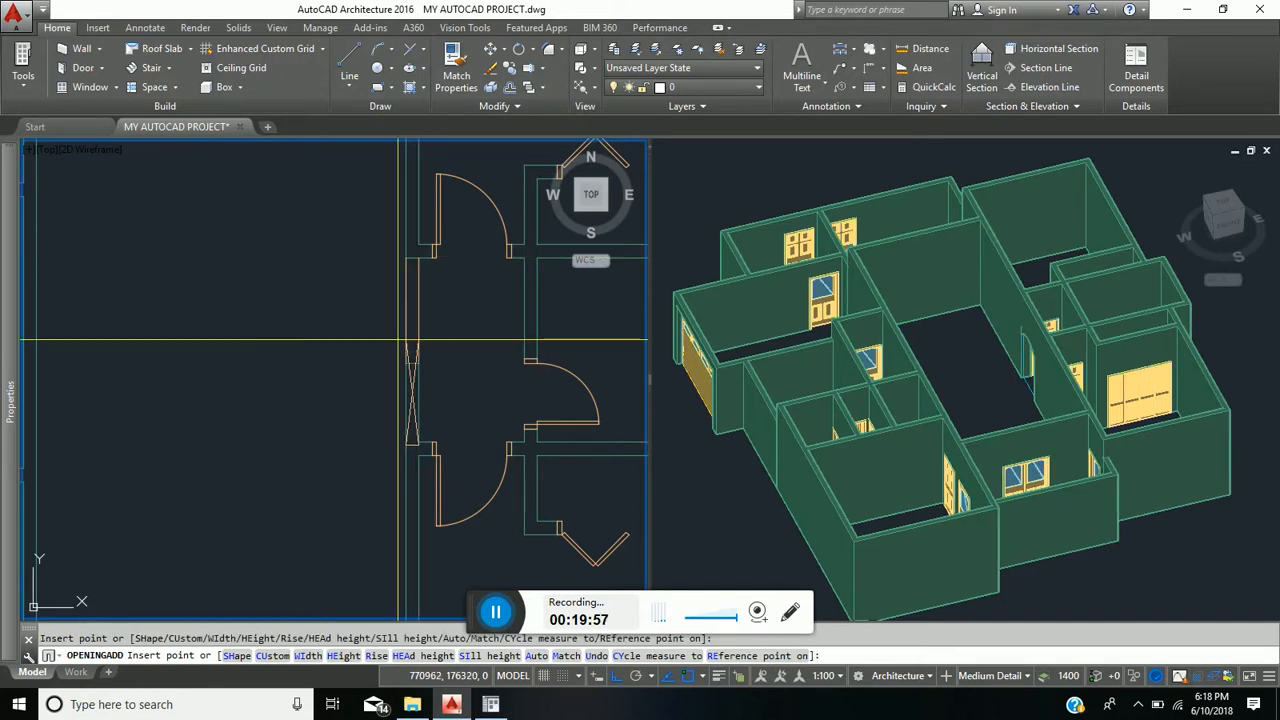
# Step: Place an arched opening in the southwest room's north wall, directly below the lower folding closet door
pyautogui.scroll(-3, 405, 340)
pyautogui.scroll(5, 262, 418)
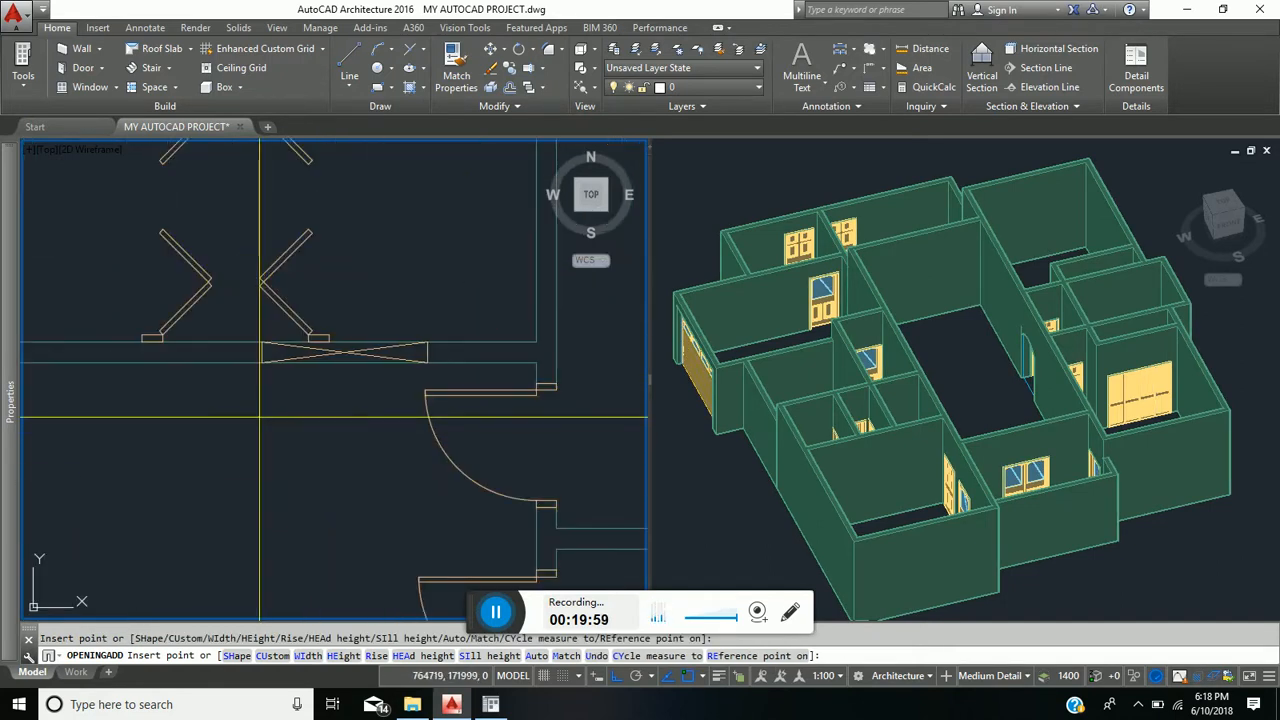
pyautogui.click(162, 342)
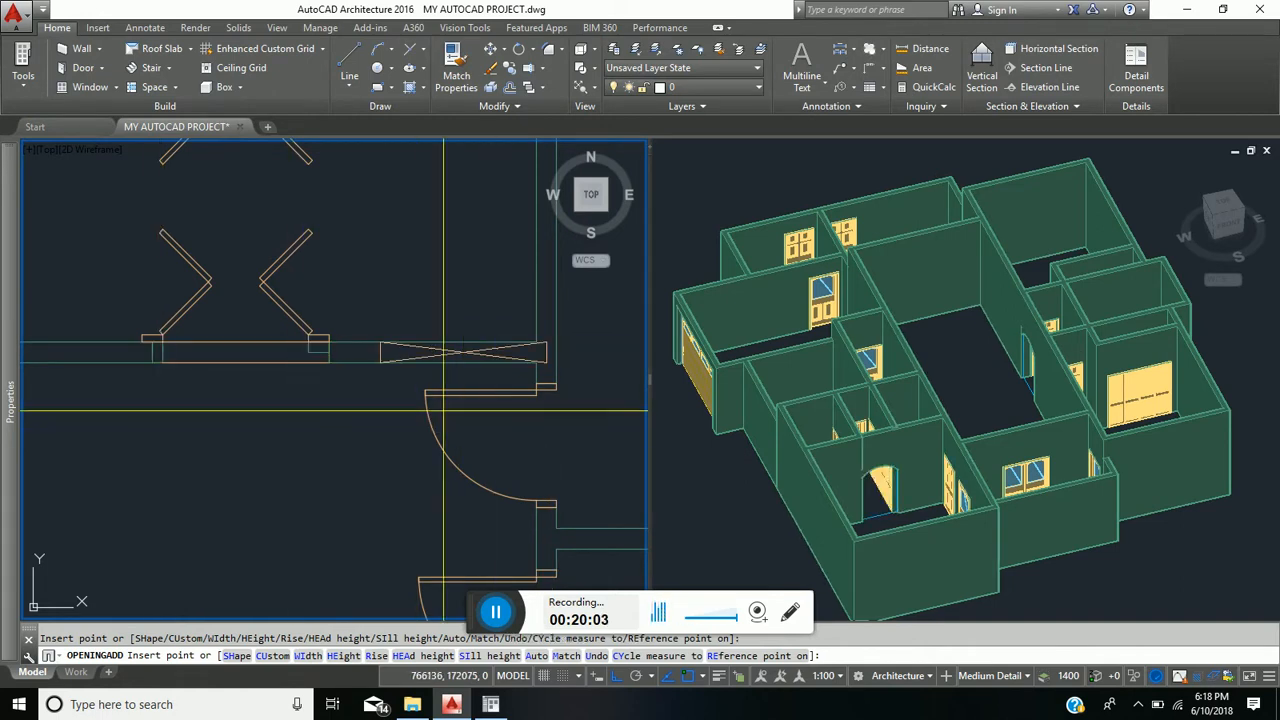
# Step: Place an arched opening in the wall closing the north end of the large central room
pyautogui.scroll(-5, 346, 342)
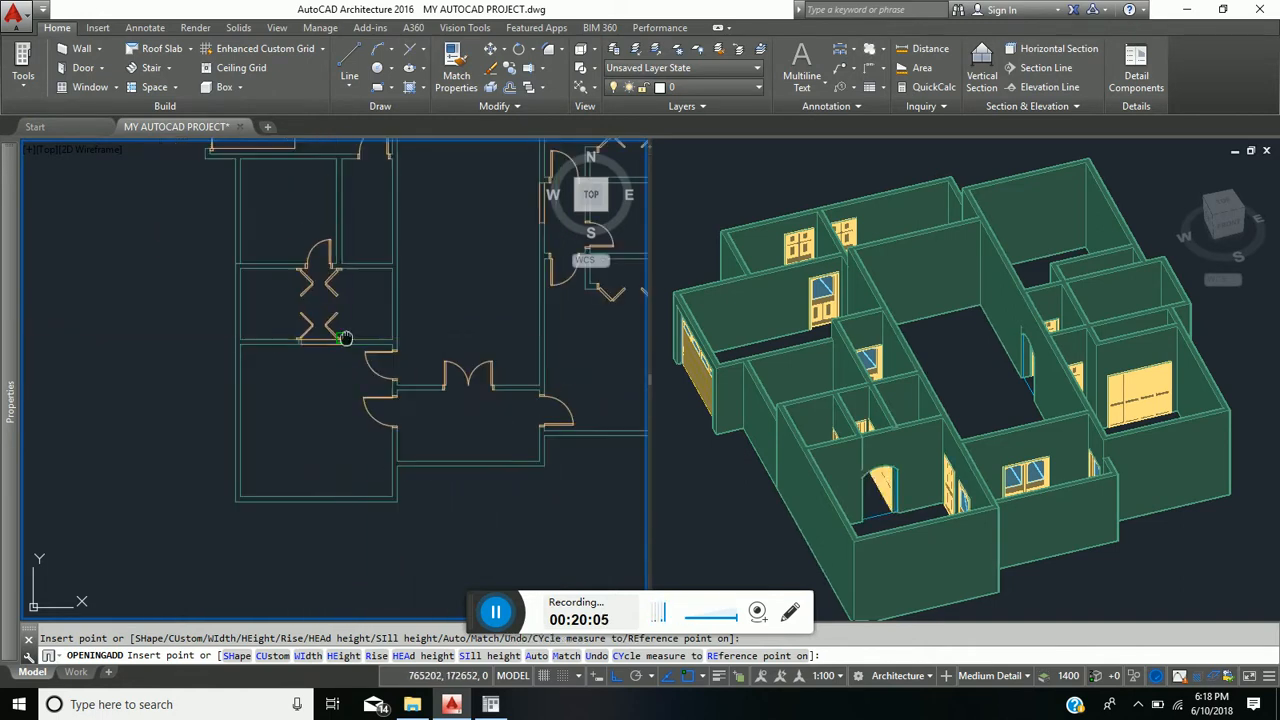
pyautogui.moveTo(346, 341); pyautogui.dragTo(293, 566, button='middle')
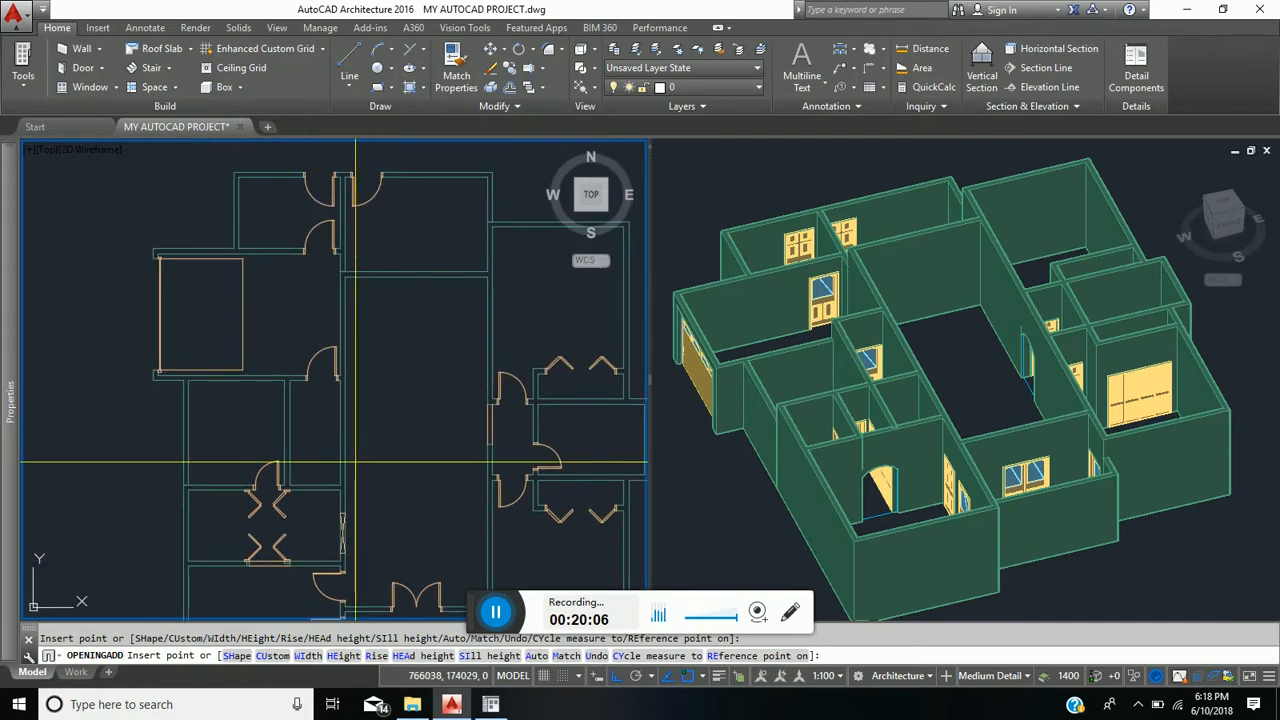
pyautogui.click(383, 252)
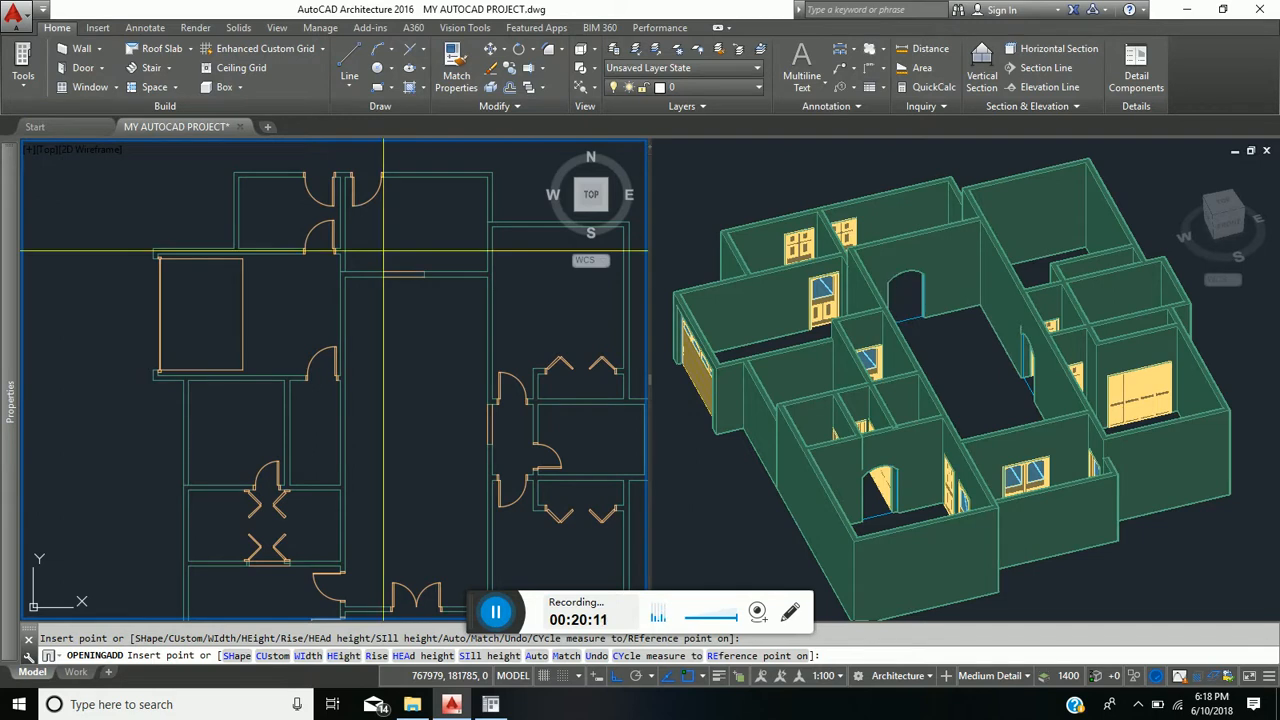
# Step: End opening placement and stretch the east end of the opening below the folding door inward to the inner edge of the door frame
pyautogui.moveTo(322, 529); pyautogui.dragTo(389, 347, button='middle')
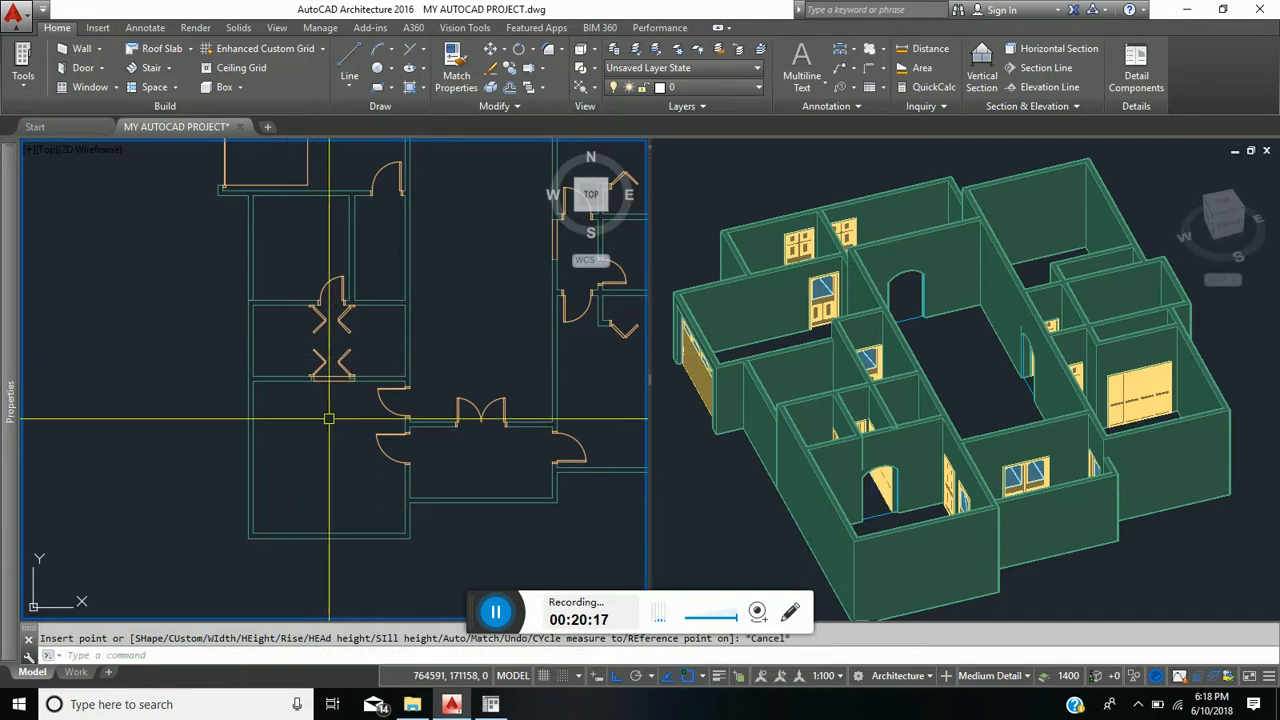
pyautogui.scroll(8, 333, 381)
pyautogui.press('Escape')
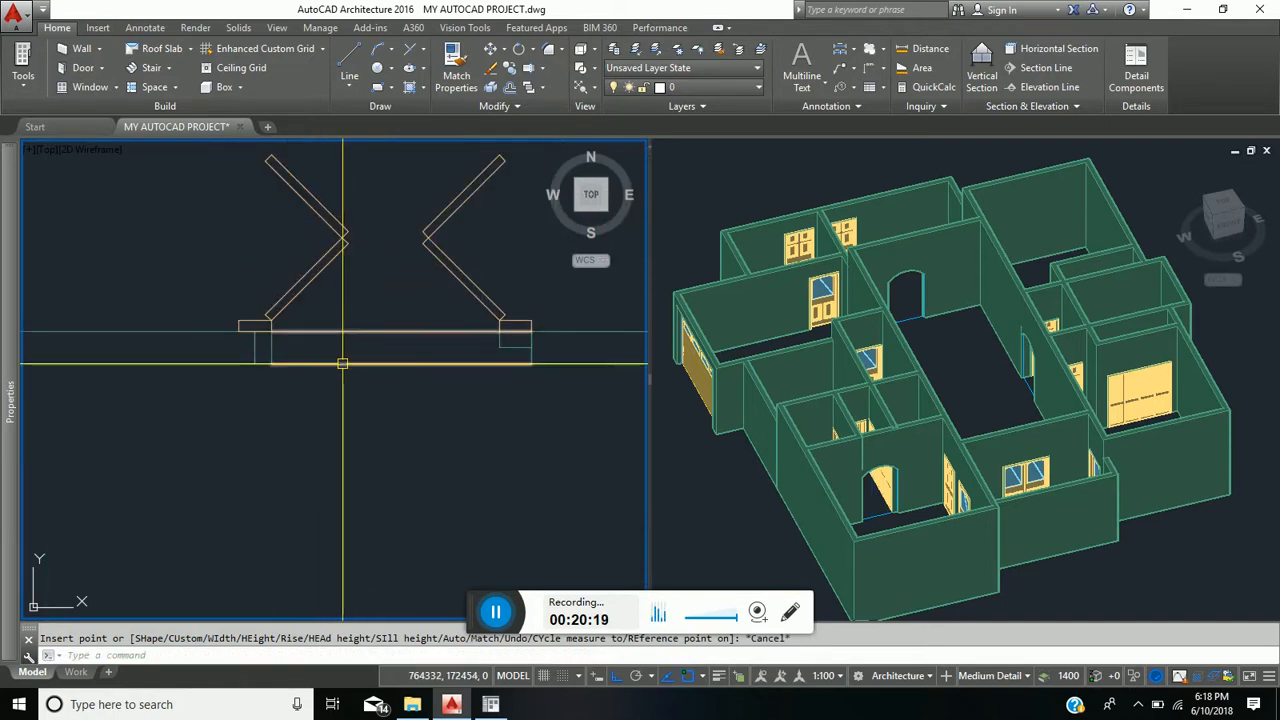
pyautogui.click(277, 331)
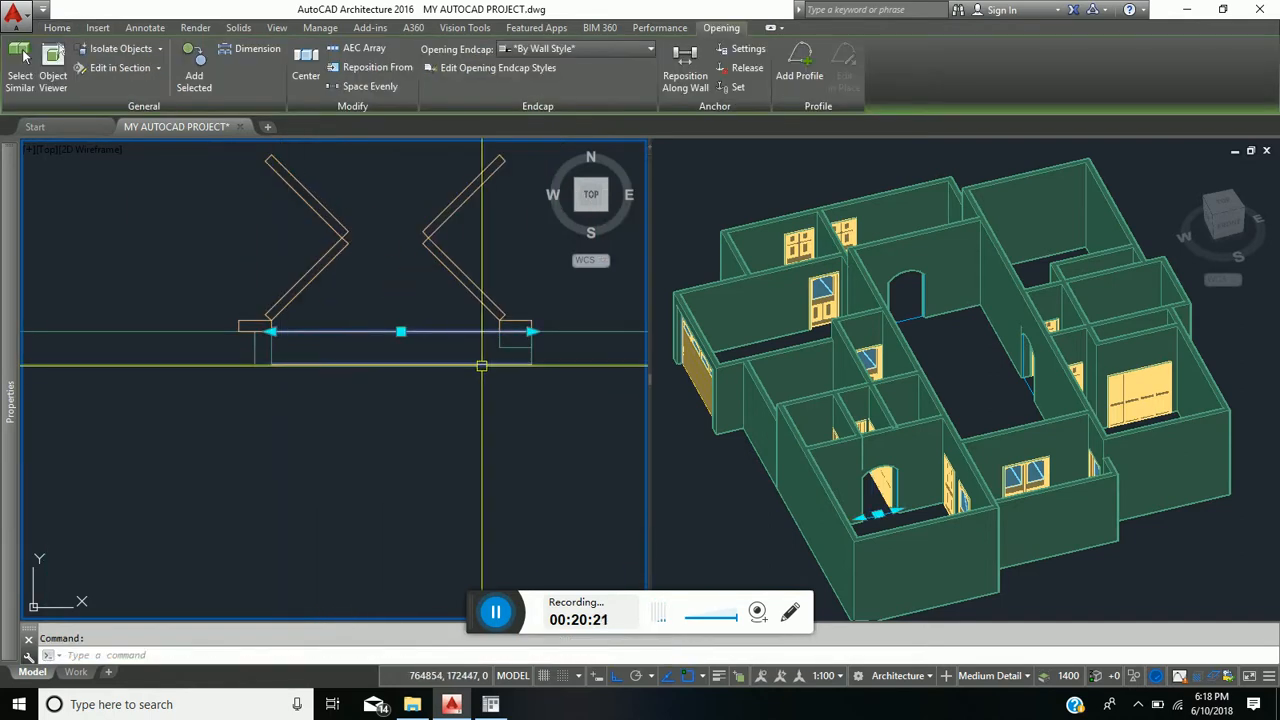
pyautogui.click(531, 331)
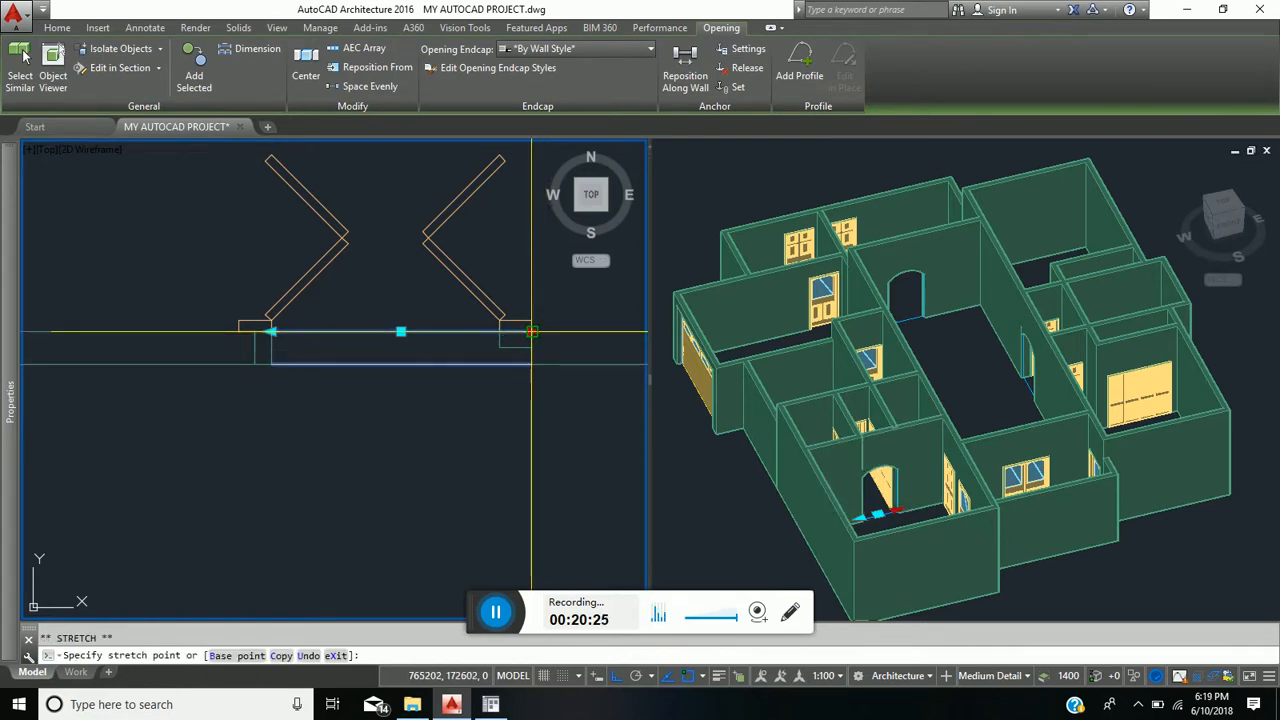
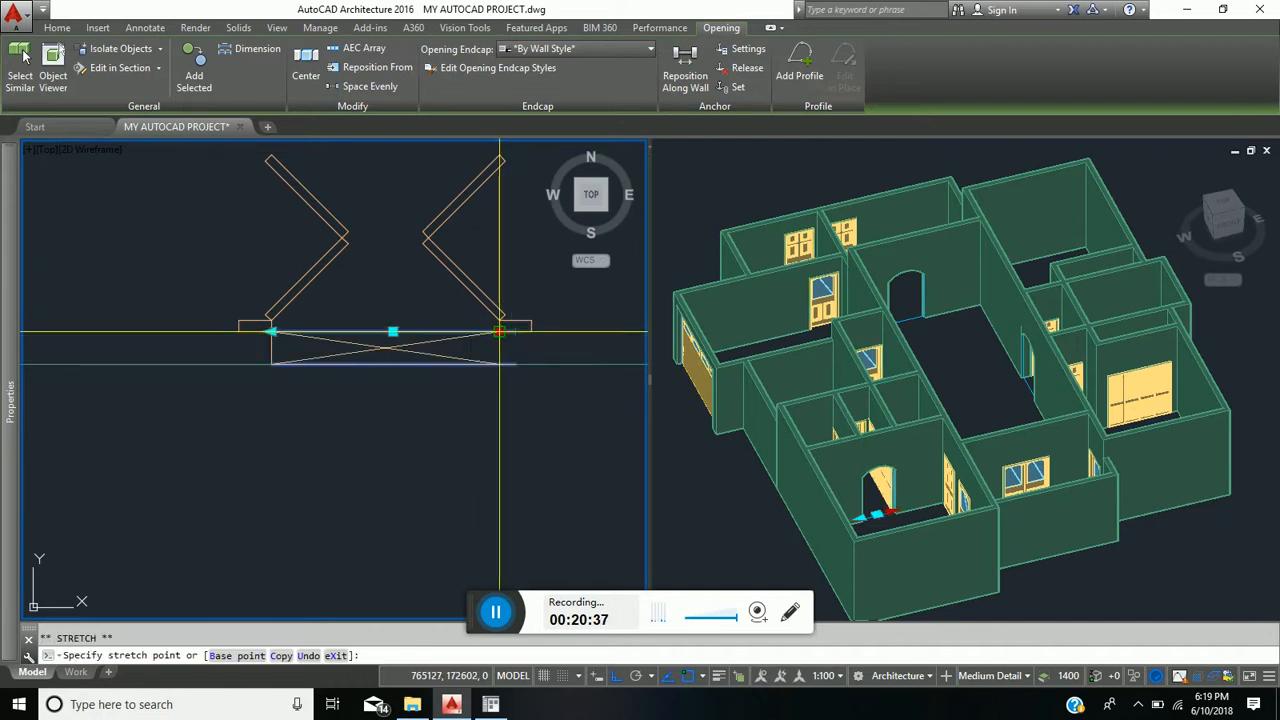
pyautogui.click(500, 331)
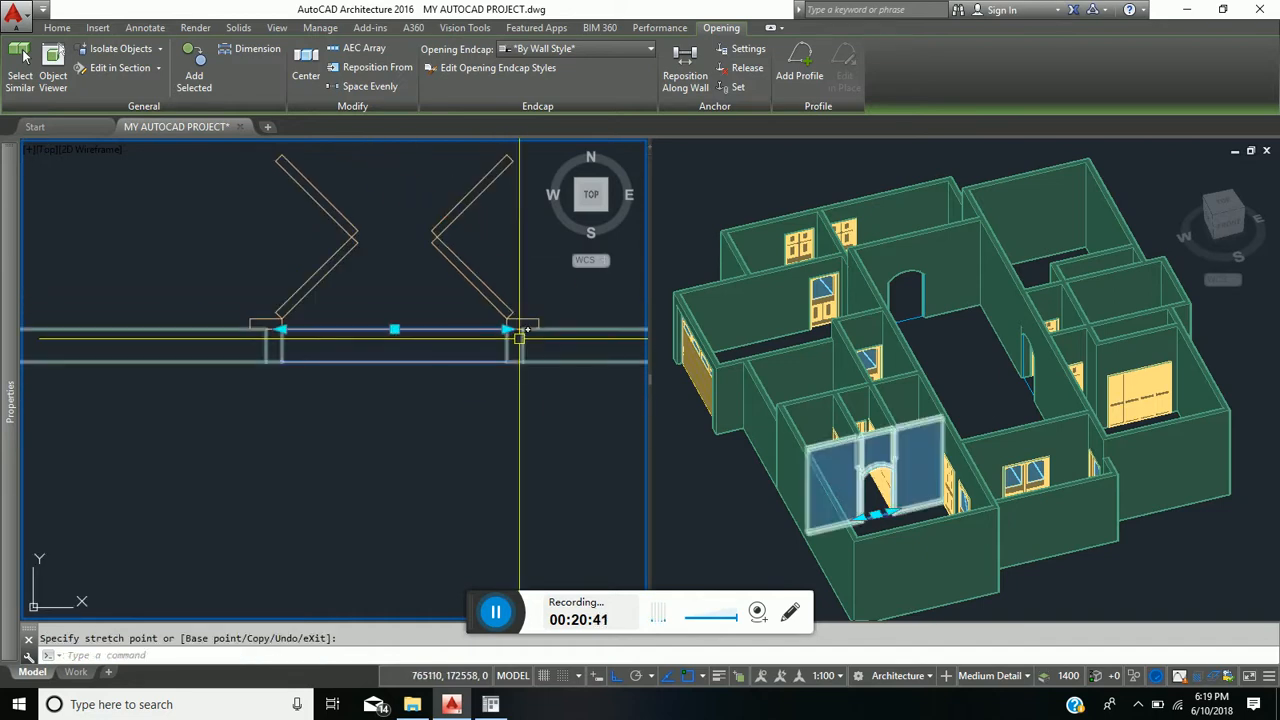
pyautogui.click(516, 335)
pyautogui.scroll(-5, 514, 347)
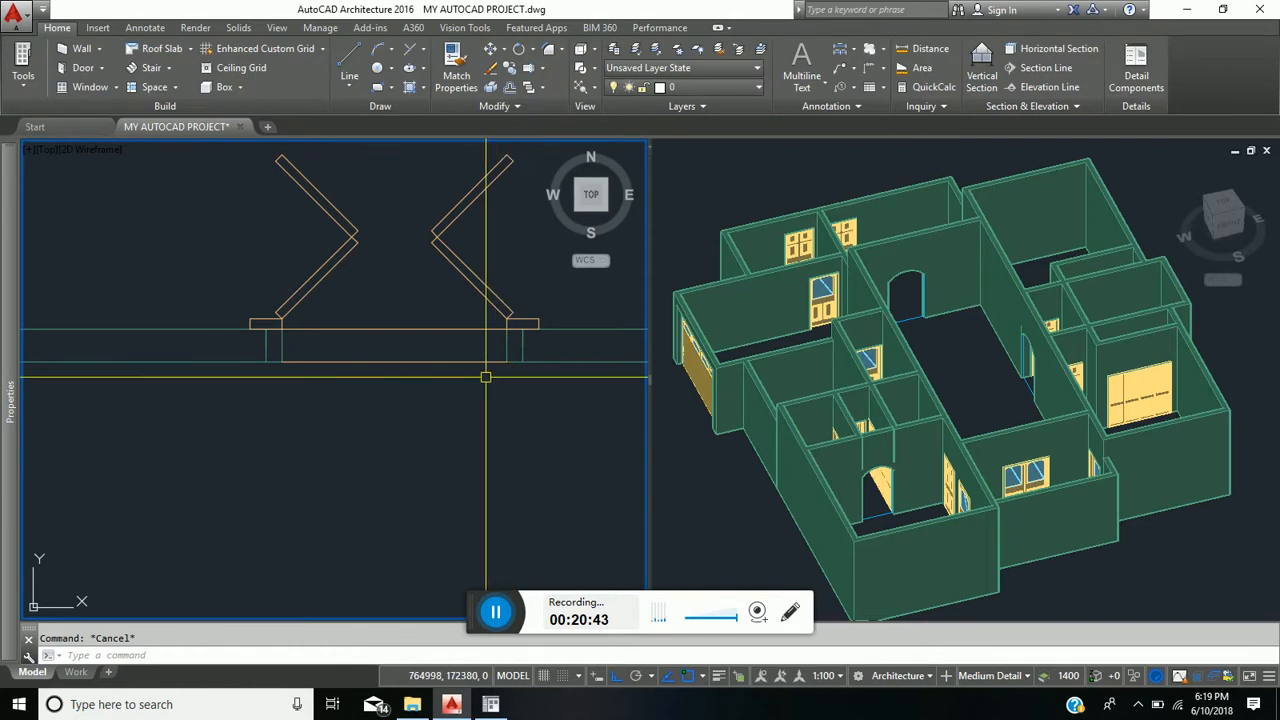
# Step: Examine the arched opening in the southwest room and the surrounding walls in the 3D view
pyautogui.click(895, 511)
pyautogui.scroll(5, 891, 511)
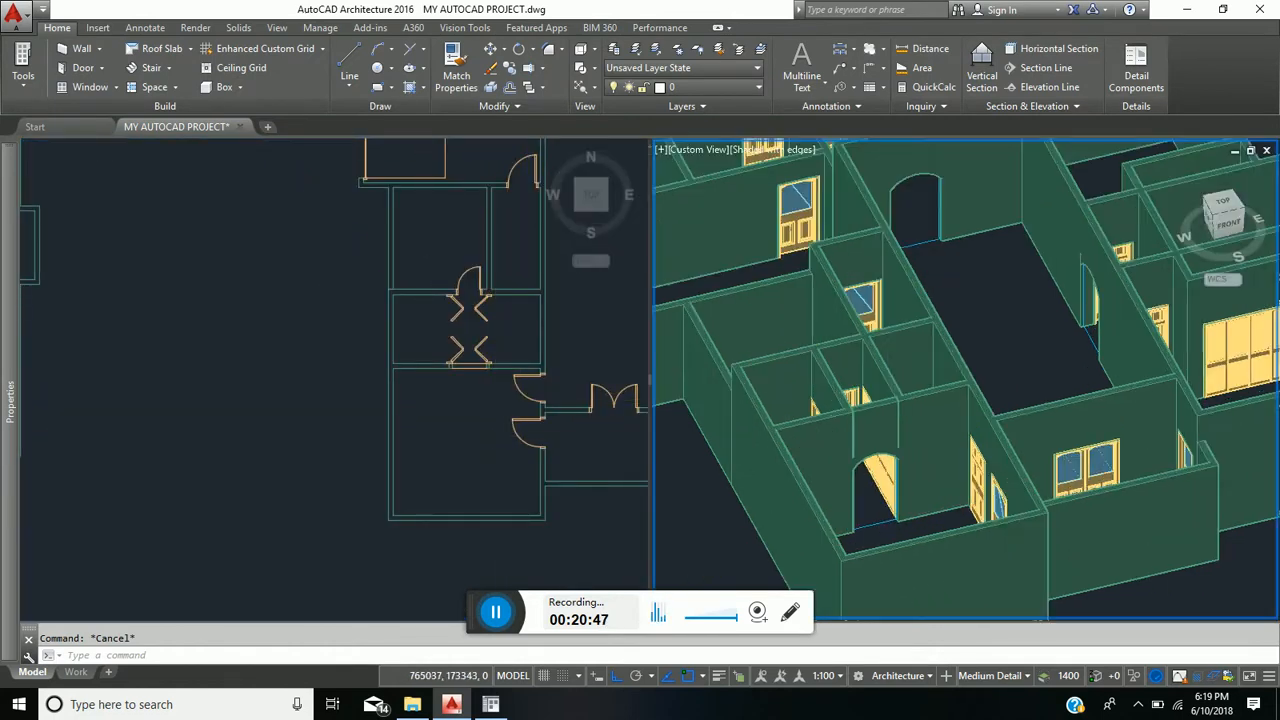
pyautogui.scroll(8, 885, 495)
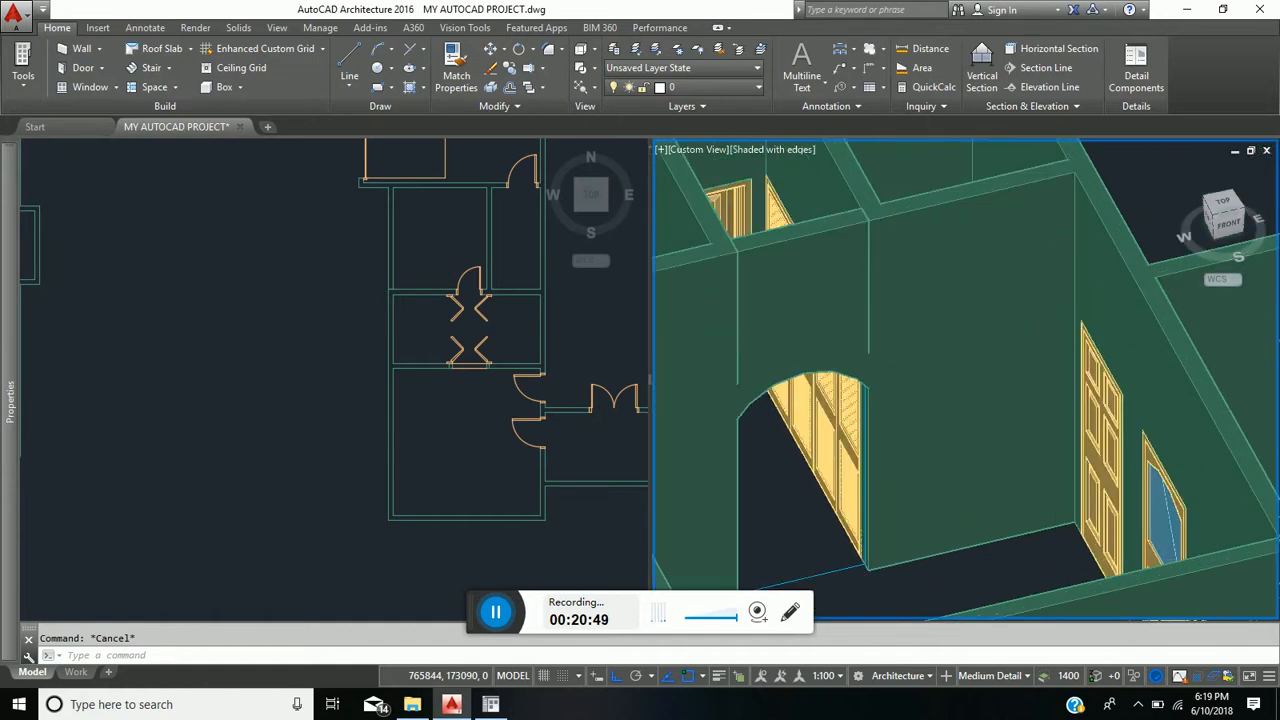
pyautogui.scroll(-10, 885, 495)
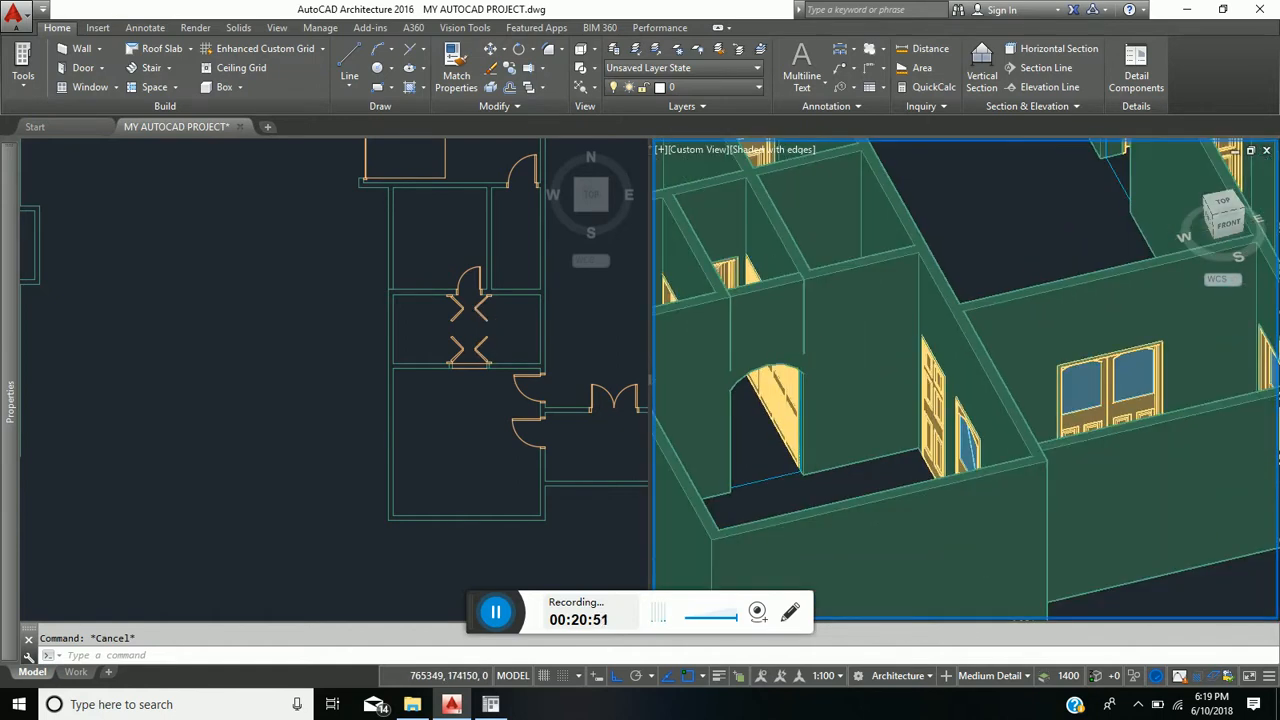
pyautogui.scroll(-3, 783, 400)
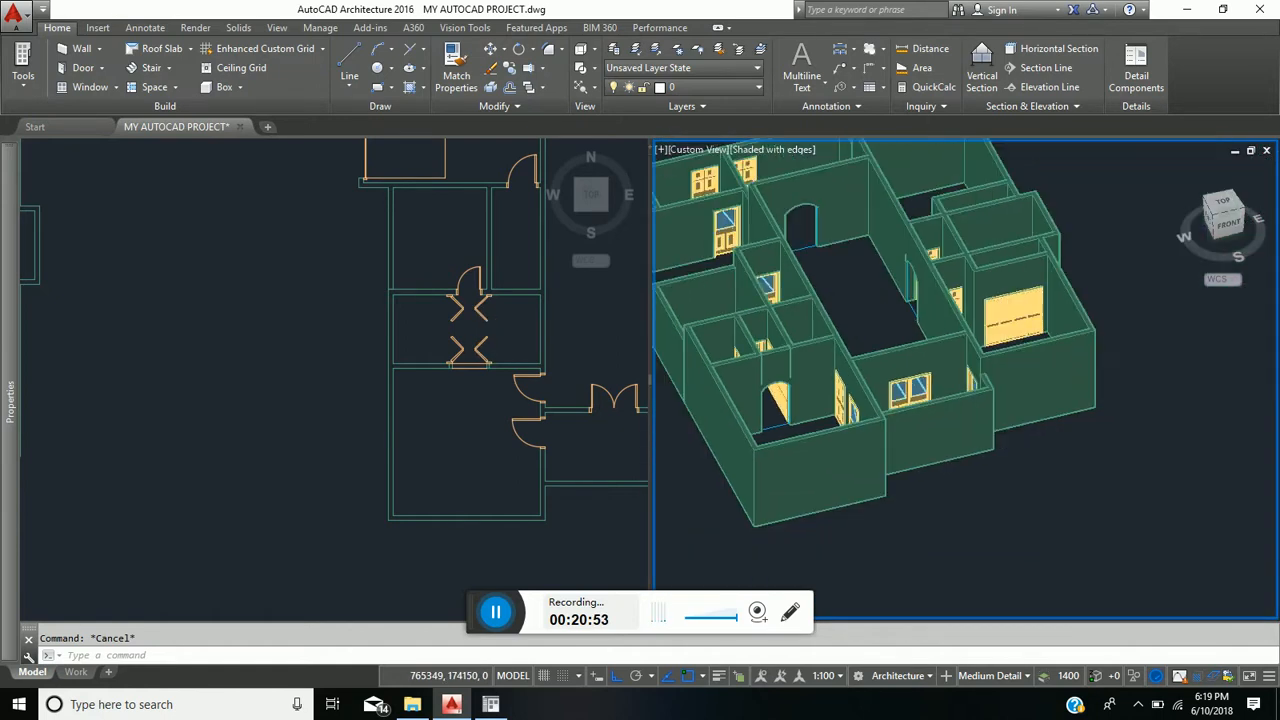
# Step: Change the visual style of the 3D model view to Conceptual
pyautogui.scroll(-3, 783, 400)
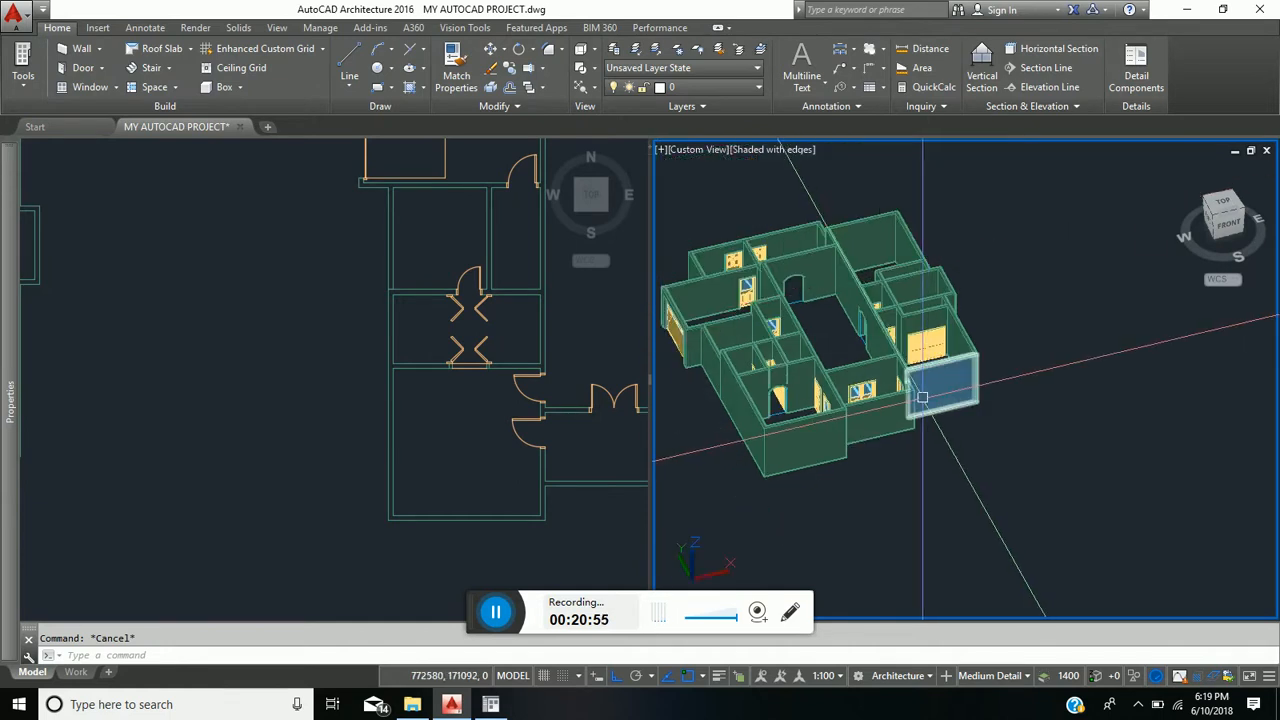
pyautogui.moveTo(857, 351)
pyautogui.keyDown('shift'); pyautogui.mouseDown(button='middle')
pyautogui.moveTo(851, 340)
pyautogui.moveTo(933, 387)
pyautogui.mouseUp(button='middle'); pyautogui.keyUp('shift')
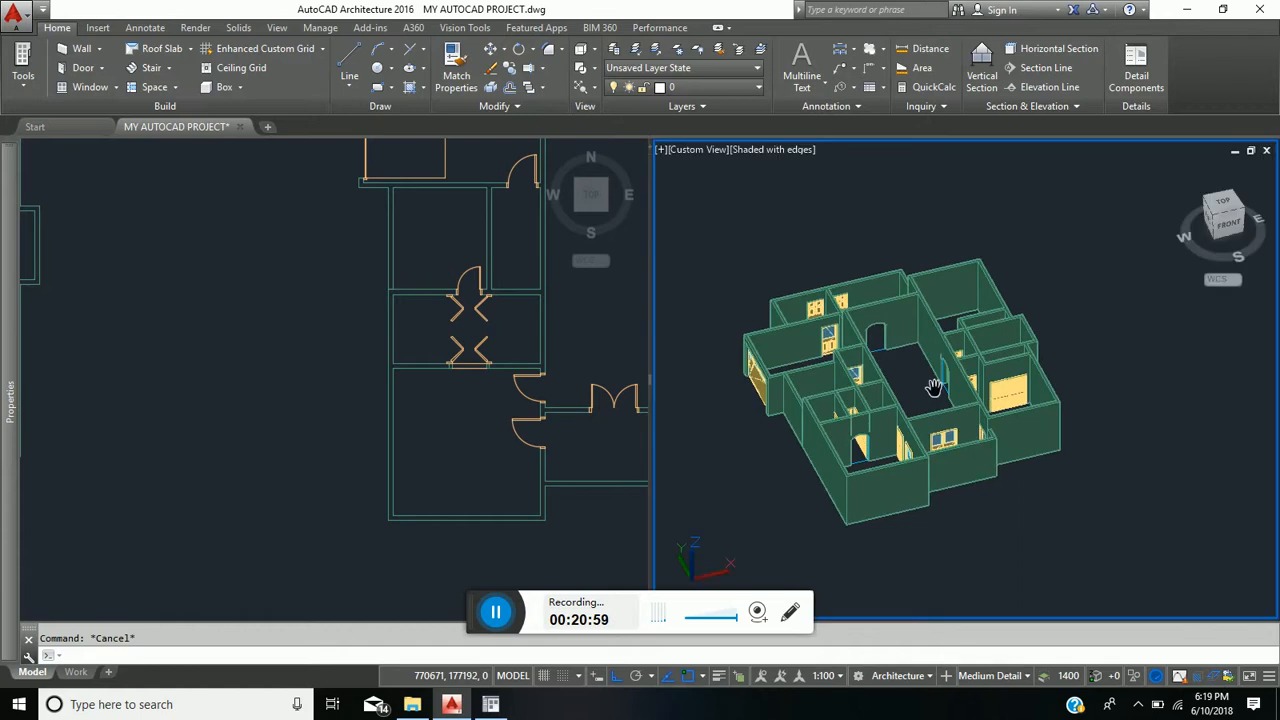
pyautogui.click(743, 149)
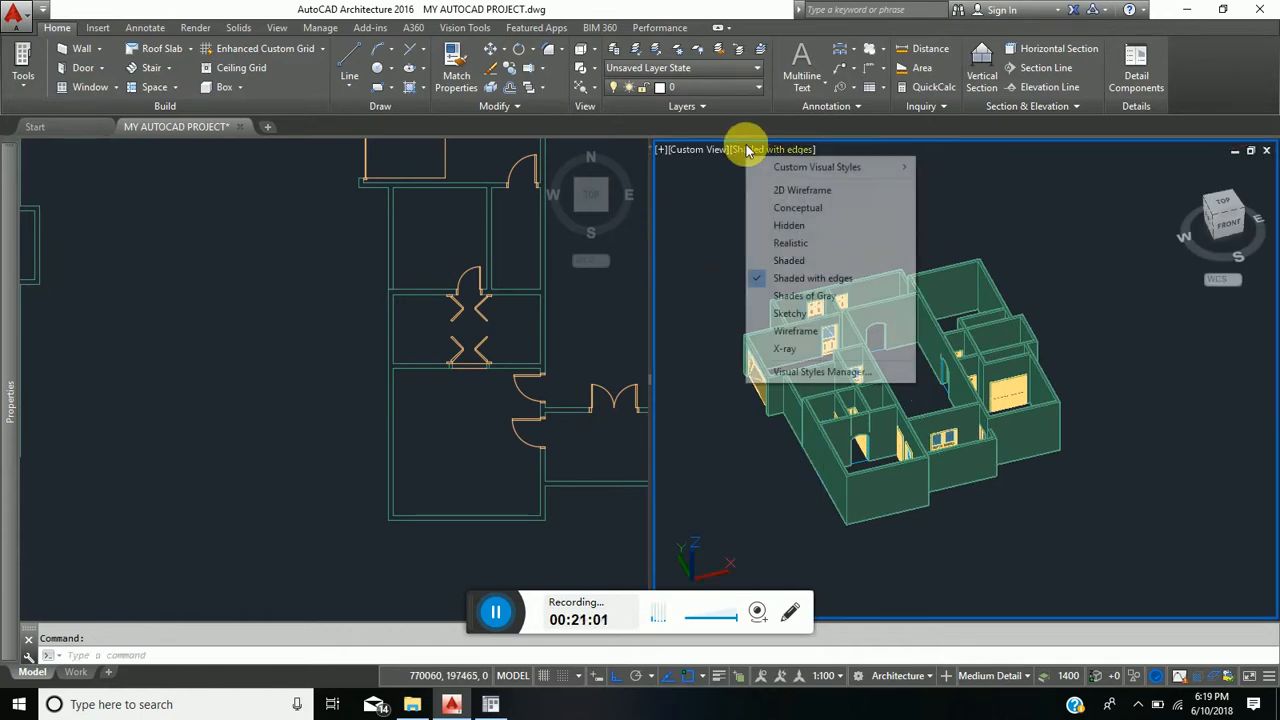
pyautogui.click(842, 213)
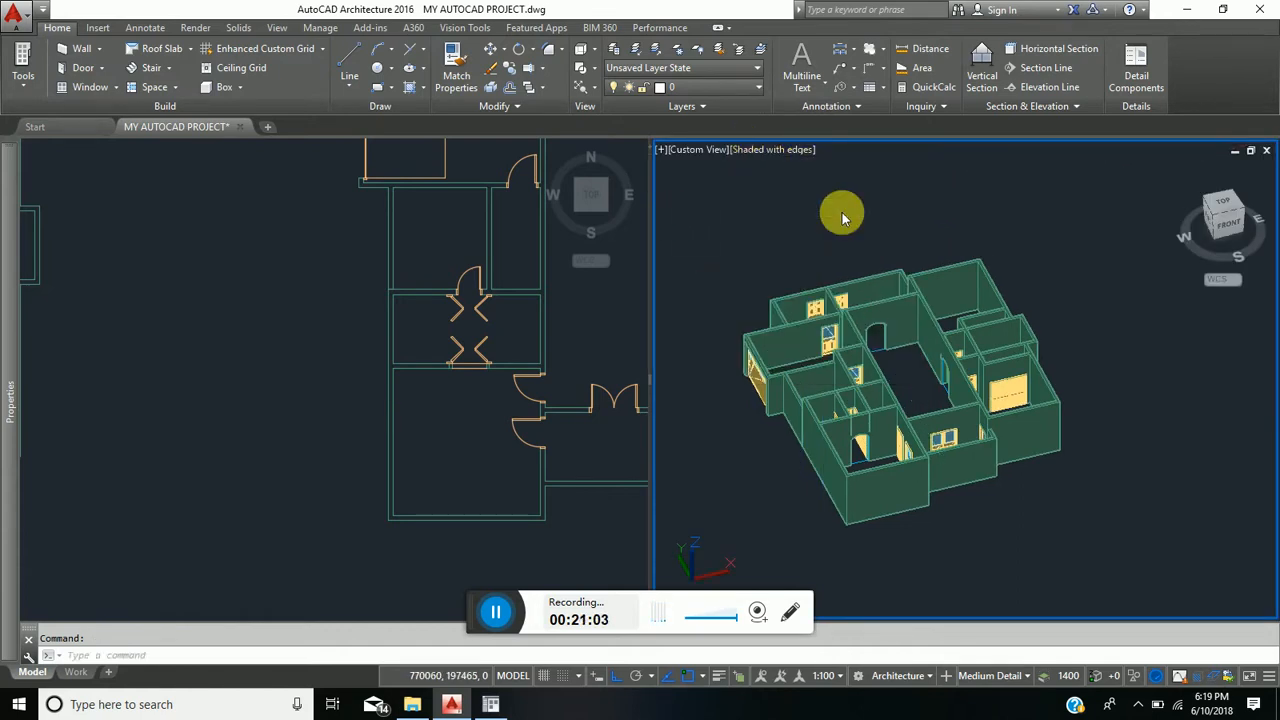
# Step: Examine the floor plan in the top view, checking the central room and surrounding walls for places that still need openings
pyautogui.click(428, 314)
pyautogui.scroll(-3, 471, 306)
pyautogui.moveTo(471, 300); pyautogui.dragTo(251, 349, button='middle')
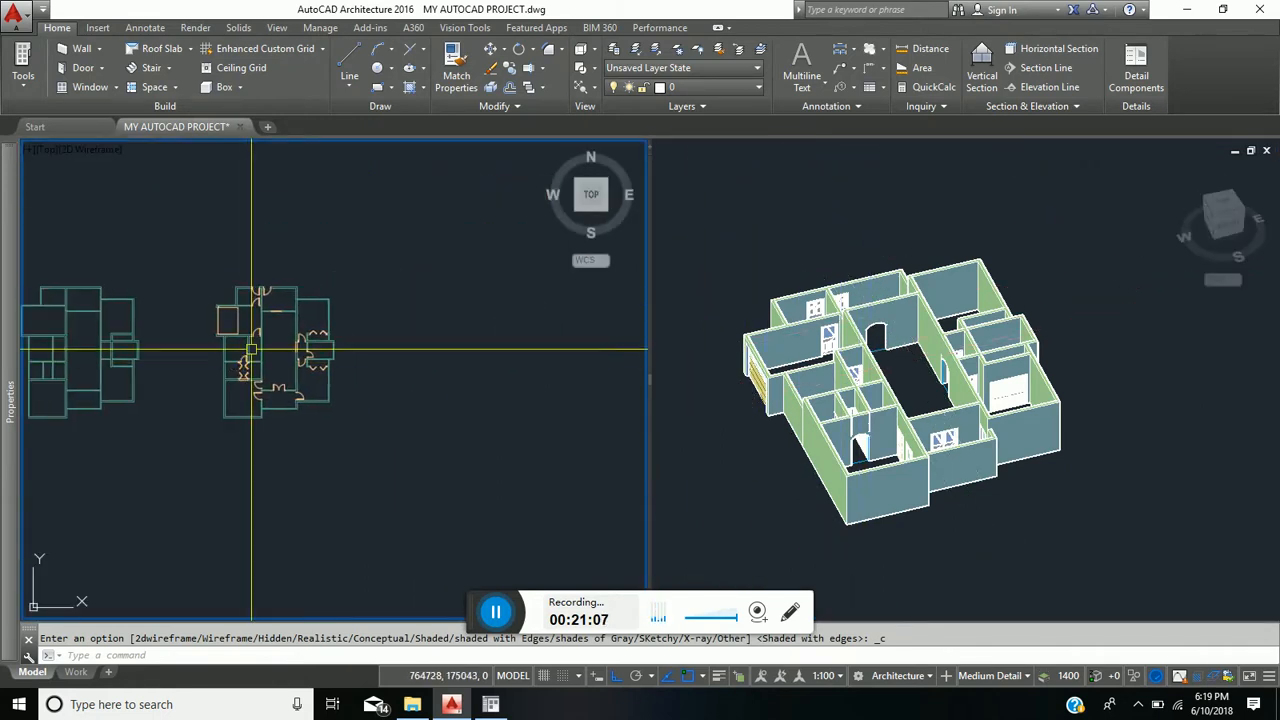
pyautogui.scroll(1, 260, 329)
pyautogui.scroll(2, 260, 329)
pyautogui.moveTo(268, 488); pyautogui.dragTo(318, 480, button='middle')
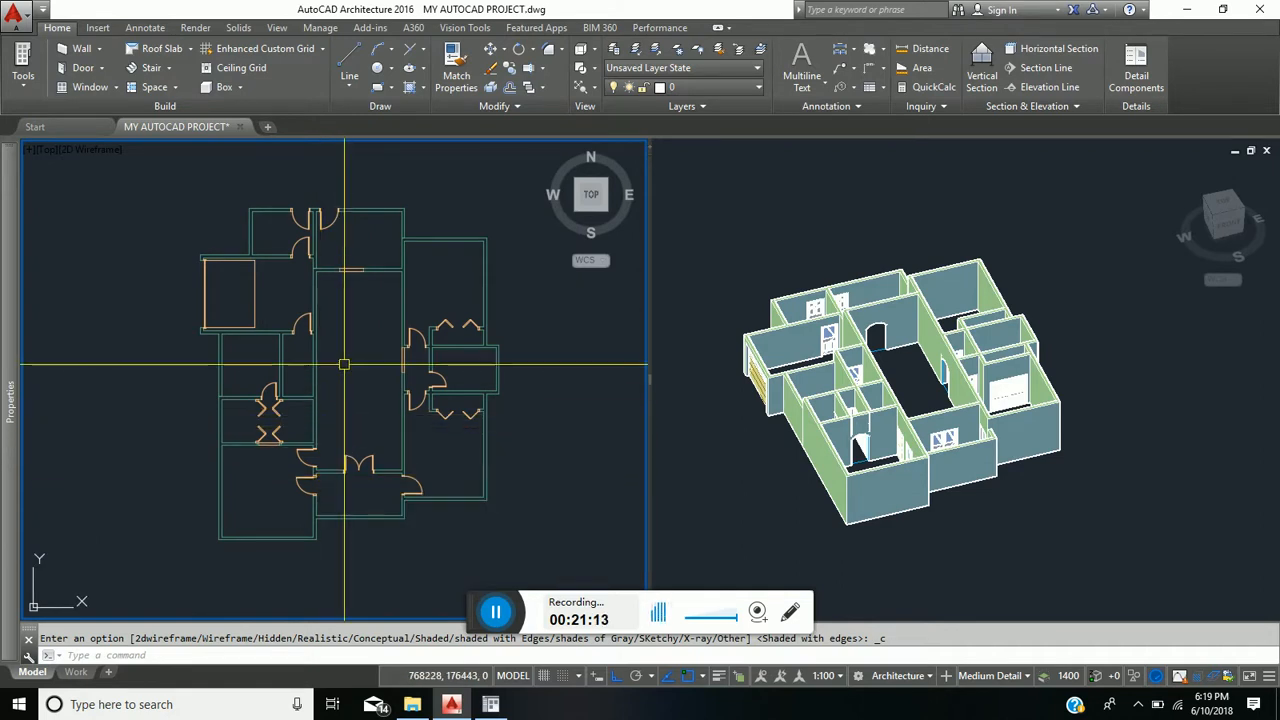
pyautogui.scroll(4, 314, 374)
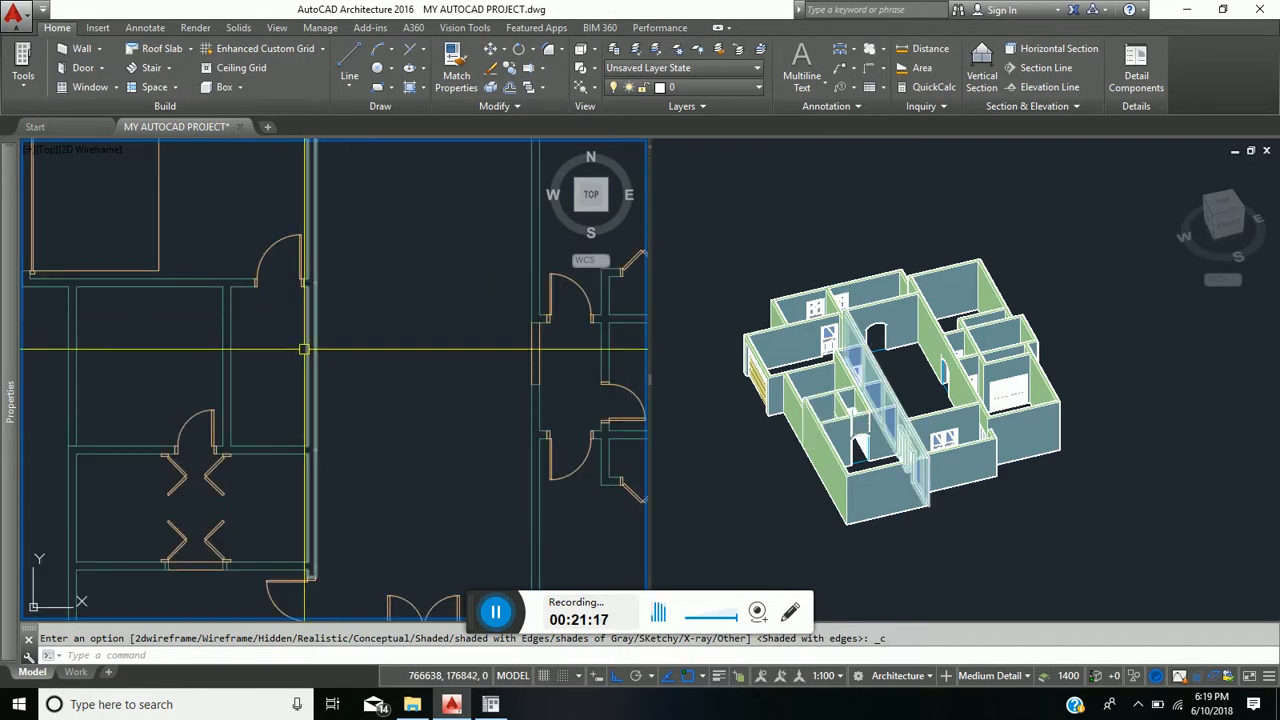
pyautogui.scroll(-5, 310, 353)
pyautogui.moveTo(304, 356); pyautogui.dragTo(294, 330, button='middle')
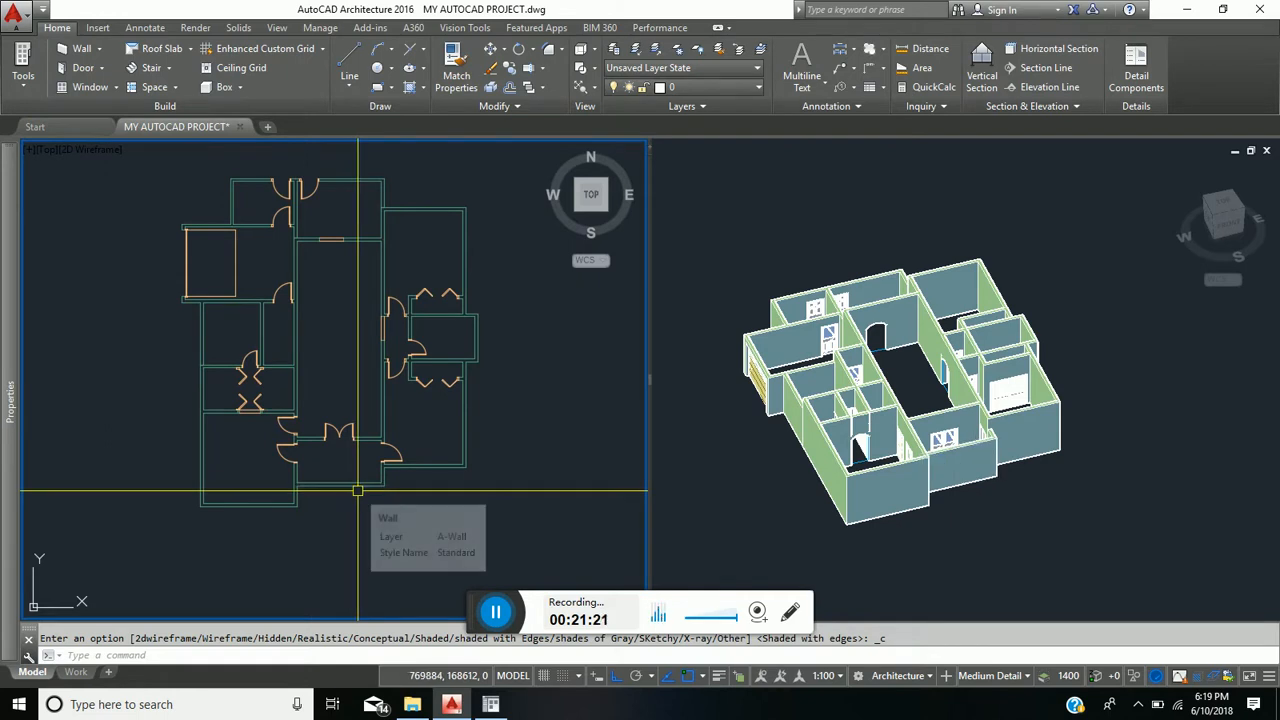
pyautogui.moveTo(16, 333)
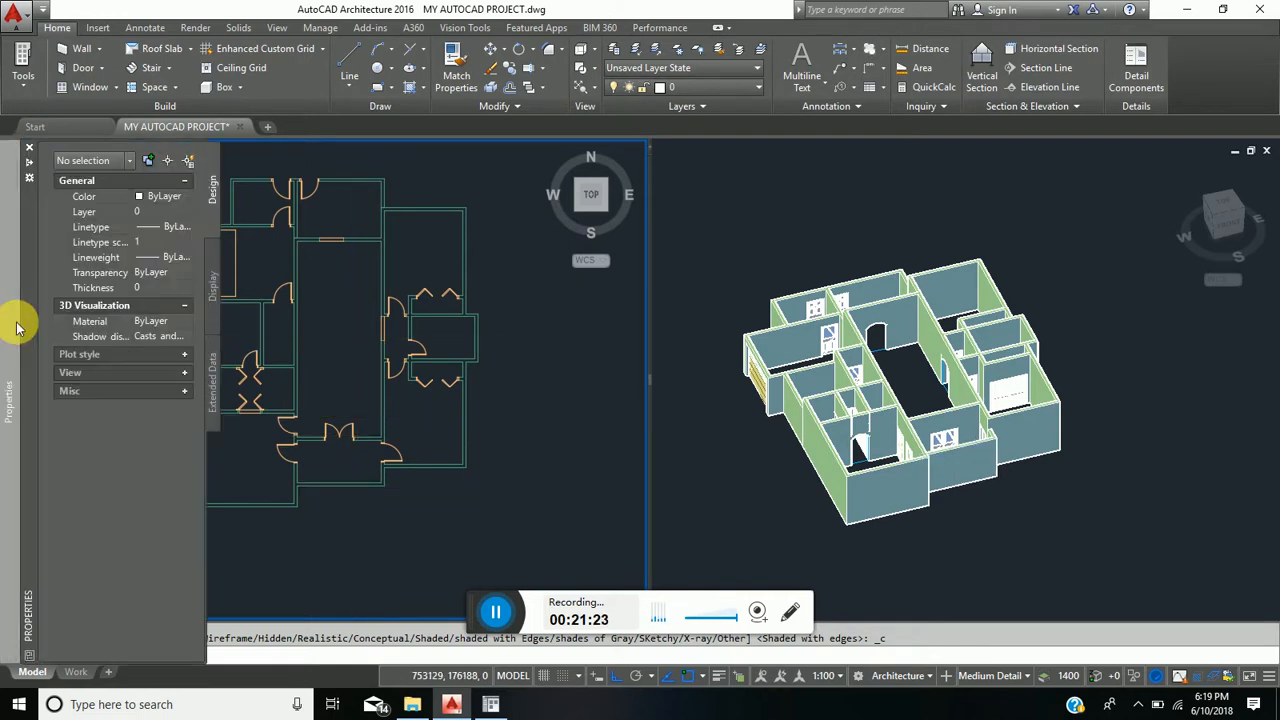
pyautogui.scroll(-1, 359, 314)
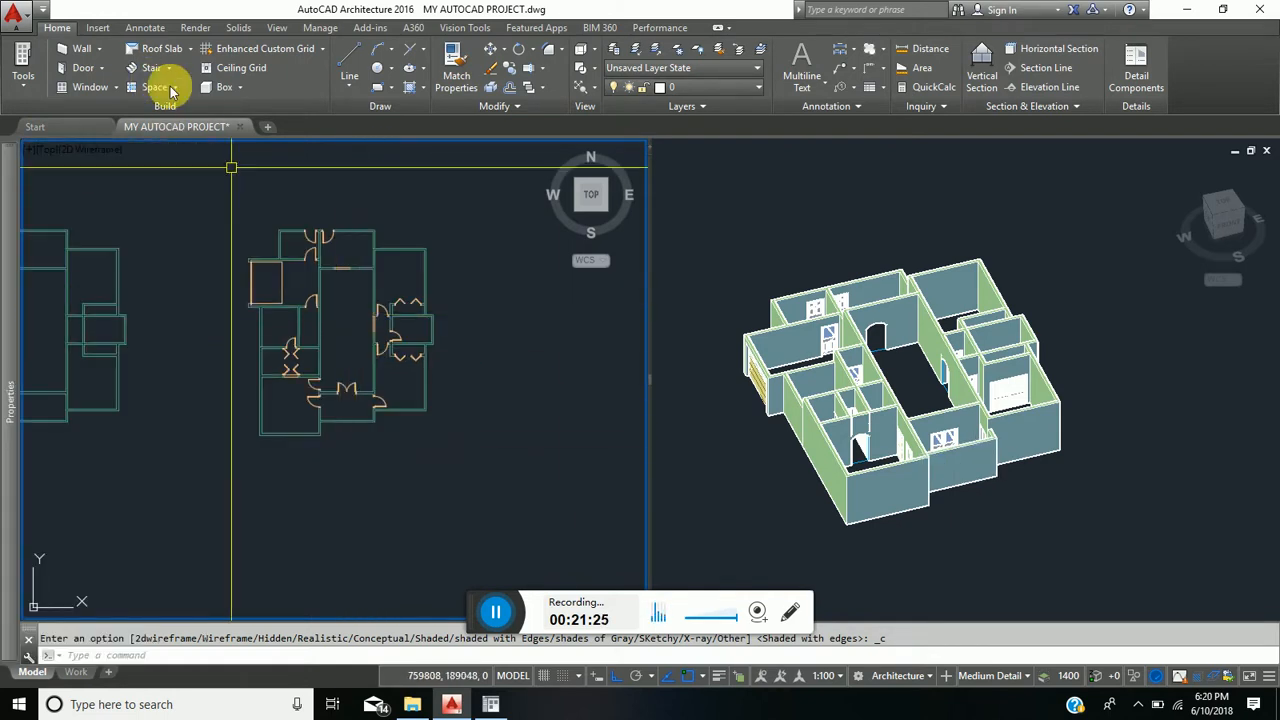
# Step: Place an arched opening 1200 wide and 2400 high in the central room's west wall, beside the narrow room
pyautogui.click(100, 68)
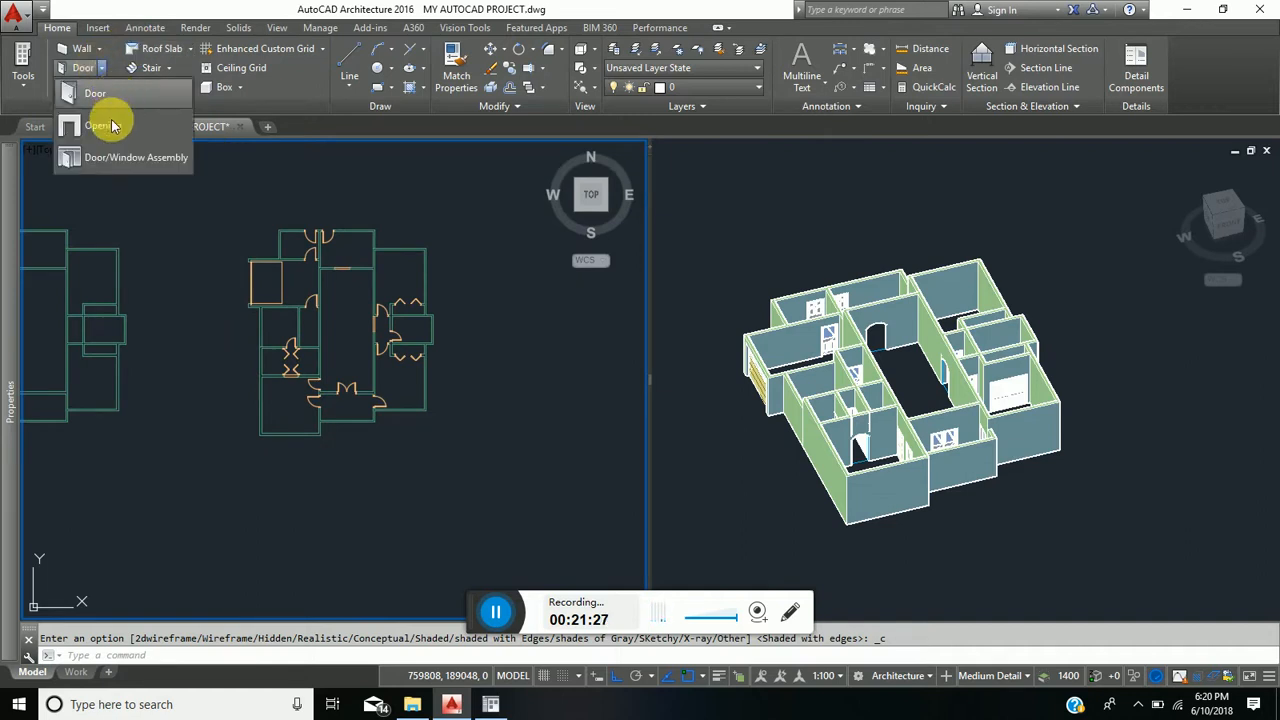
pyautogui.click(110, 125)
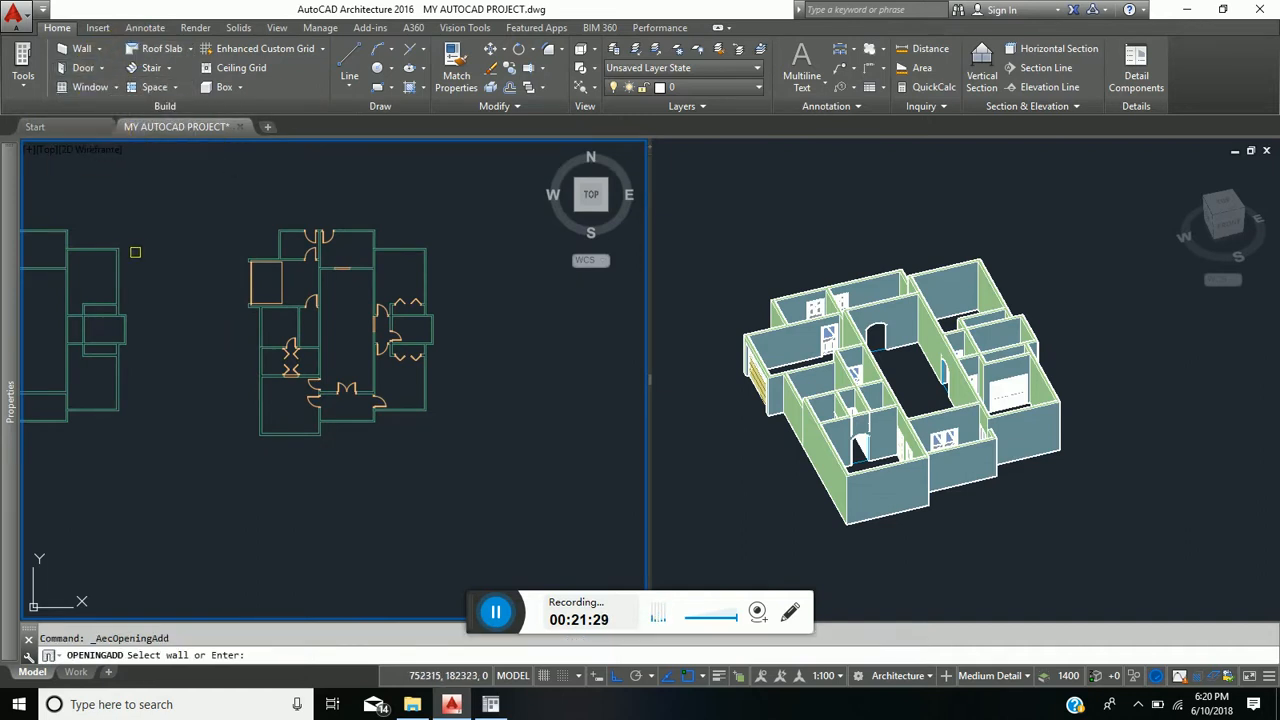
pyautogui.moveTo(8, 380)
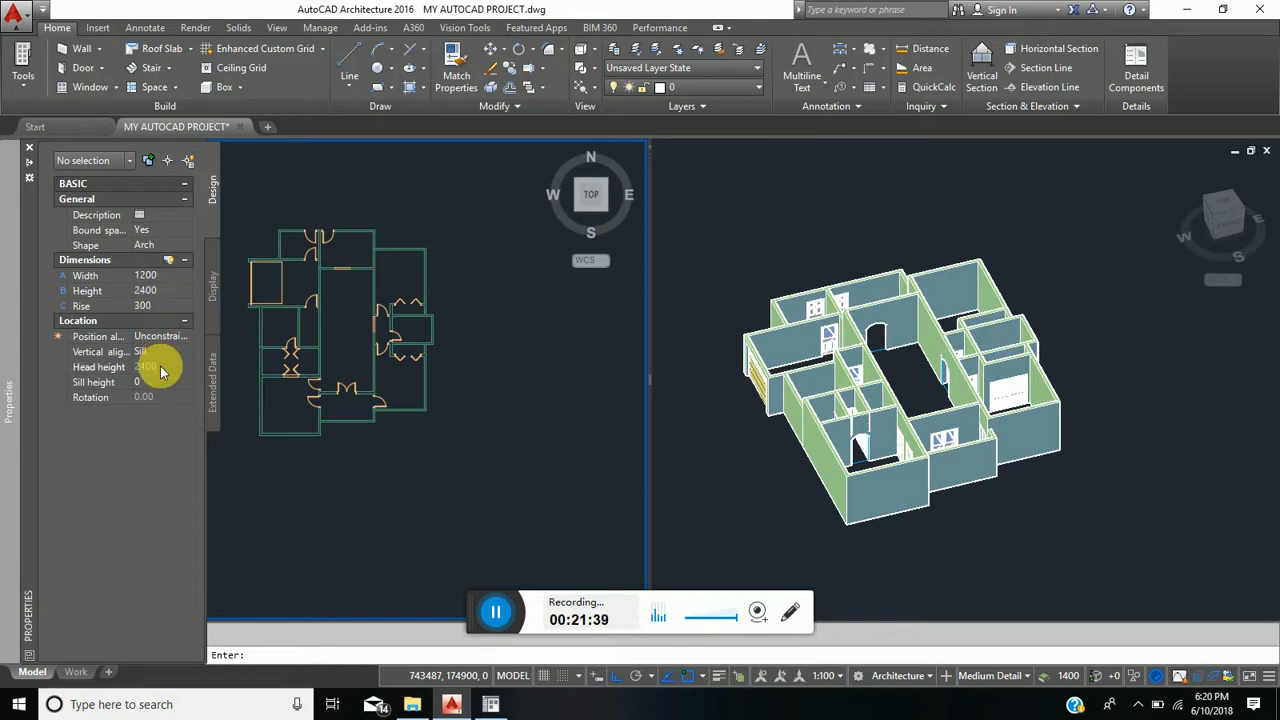
pyautogui.scroll(6, 306, 319)
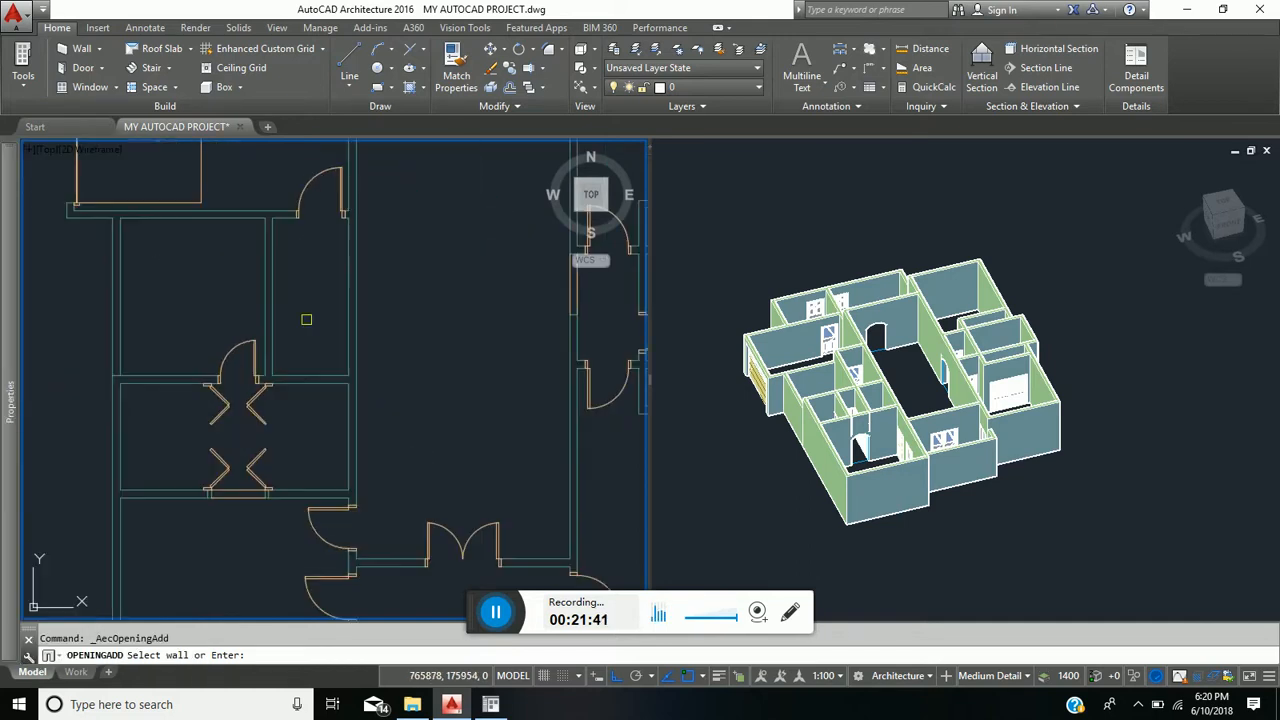
pyautogui.click(352, 292)
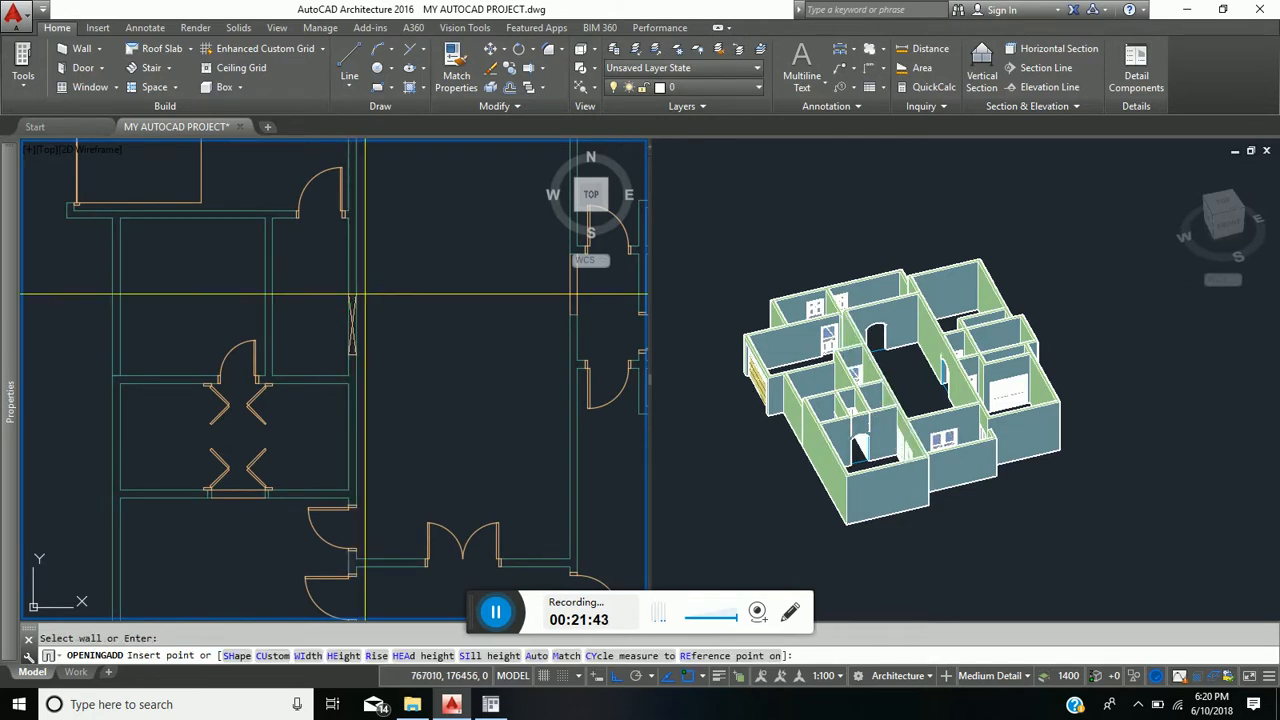
pyautogui.click(397, 275)
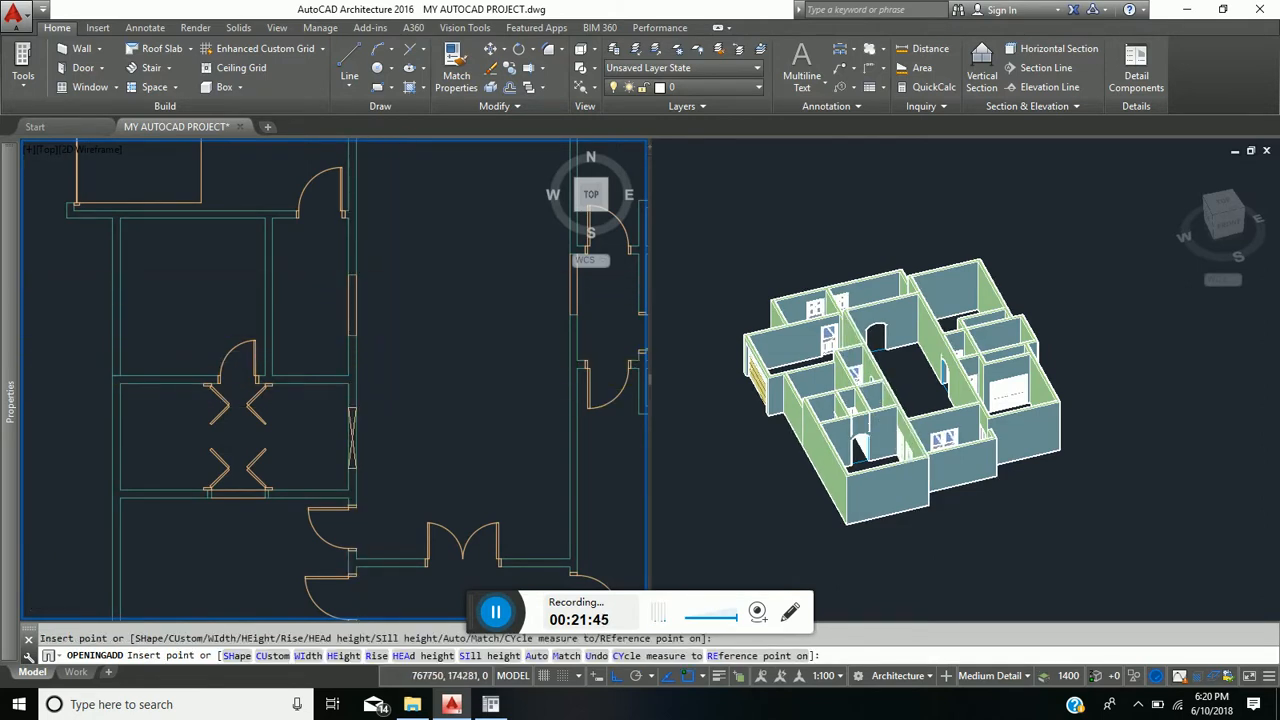
# Step: Place another arched opening near the middle of the south exterior wall of the room south of the double door
pyautogui.scroll(-6, 404, 418)
pyautogui.moveTo(404, 414); pyautogui.dragTo(404, 314, button='middle')
pyautogui.scroll(7, 318, 374)
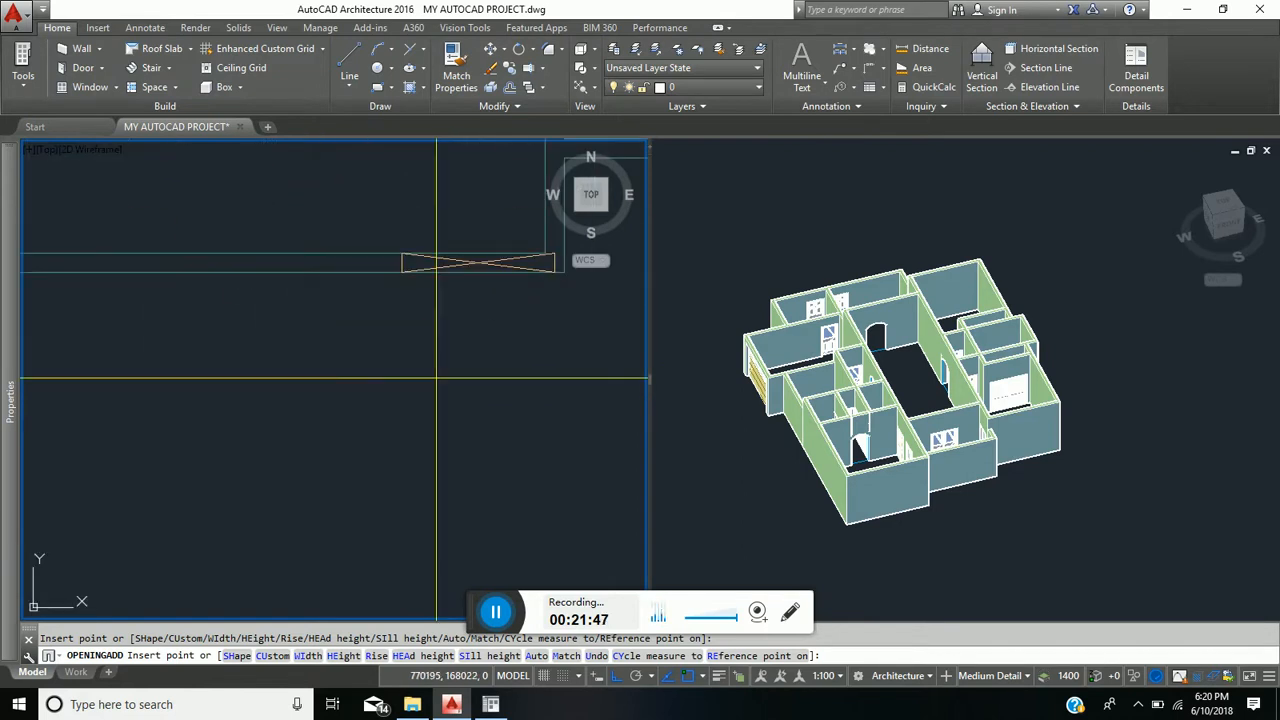
pyautogui.scroll(-2, 318, 374)
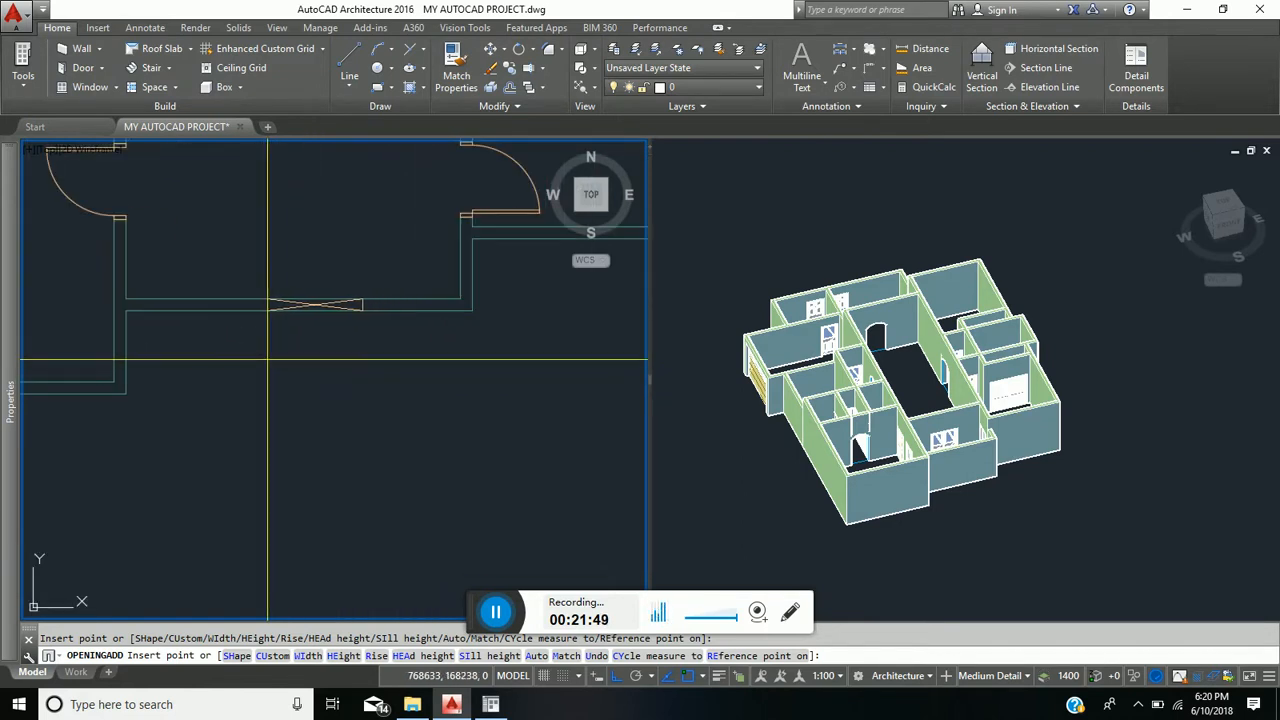
pyautogui.click(307, 316)
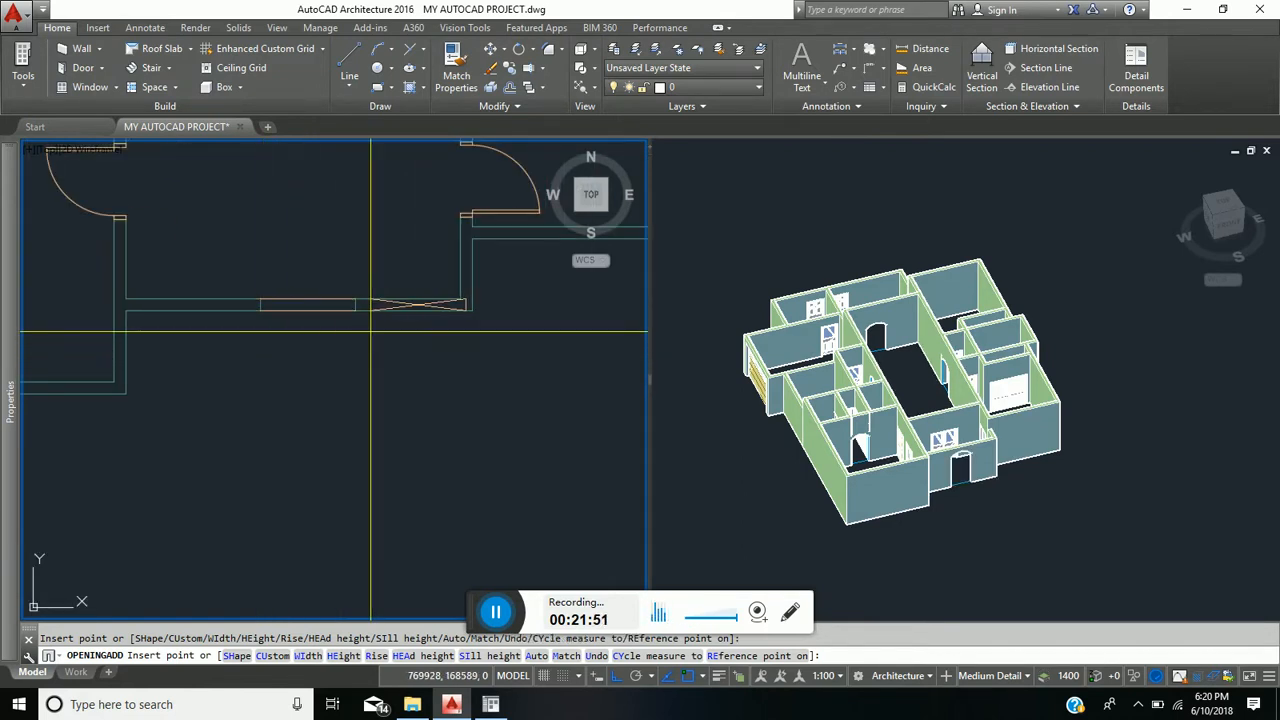
# Step: Place an arched opening in the same room's short east wall at the southeast corner and end opening placement
pyautogui.scroll(3, 405, 300)
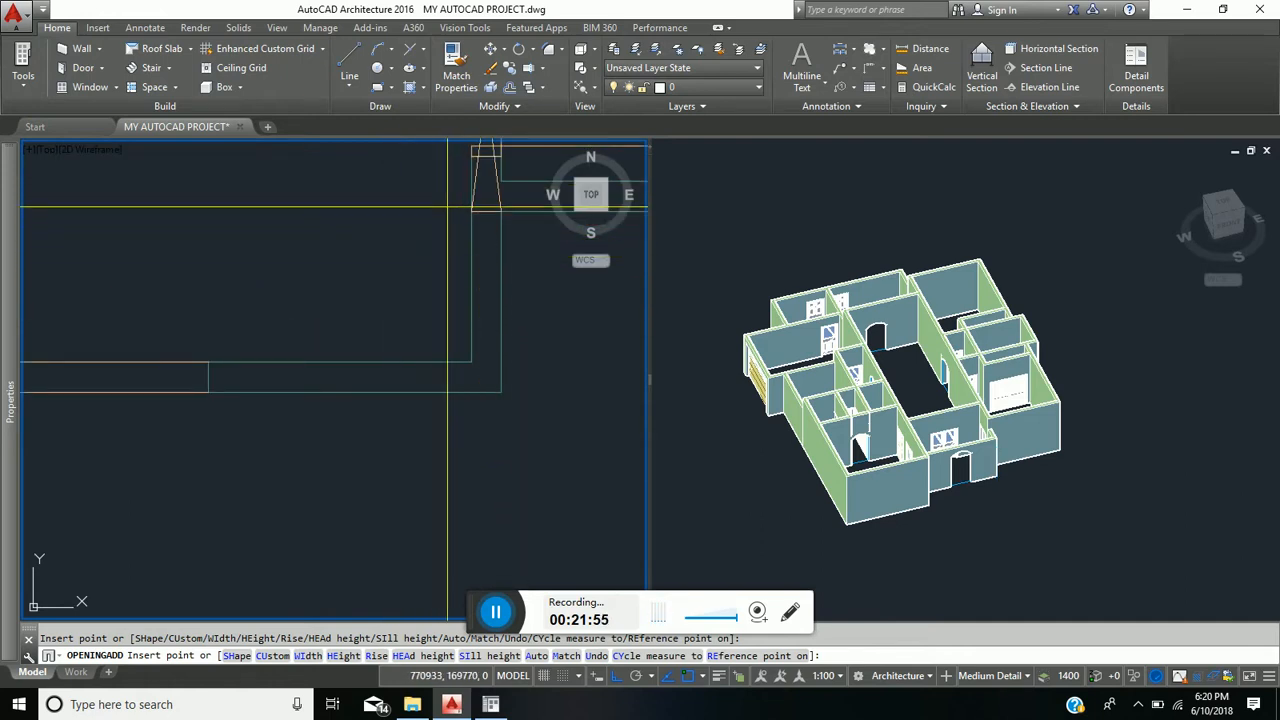
pyautogui.press('Escape')
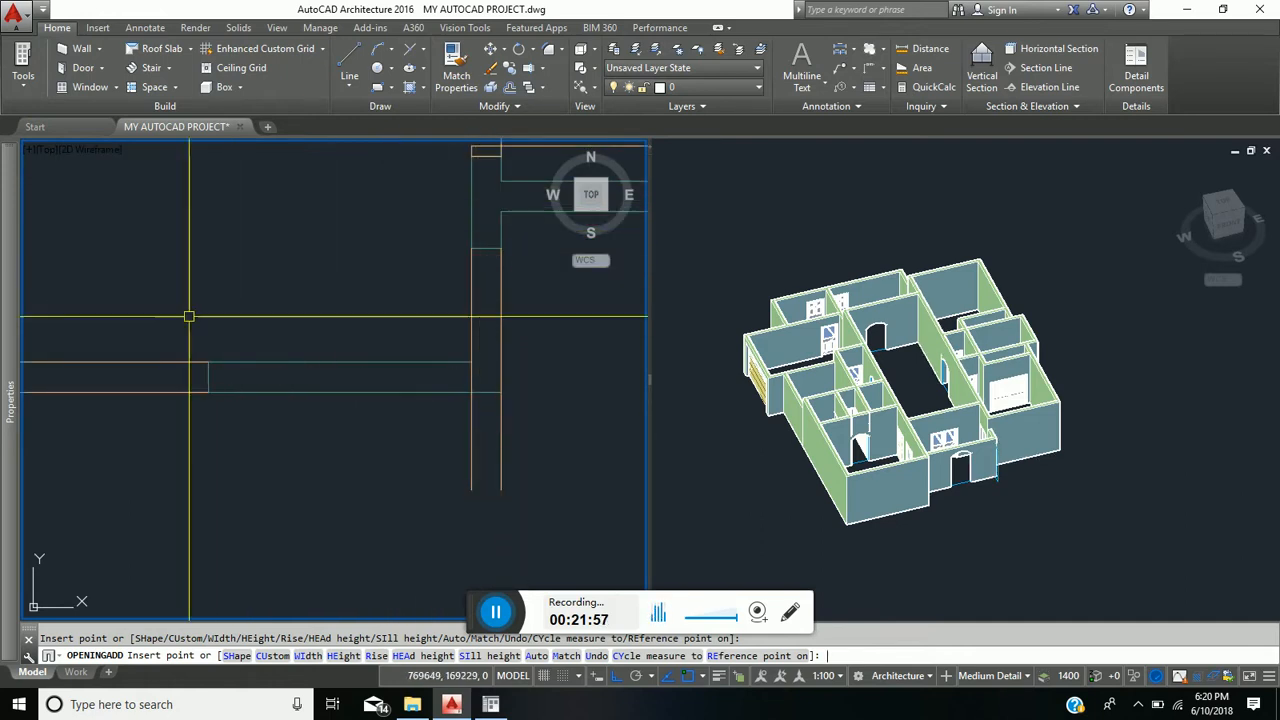
pyautogui.scroll(-5, 453, 375)
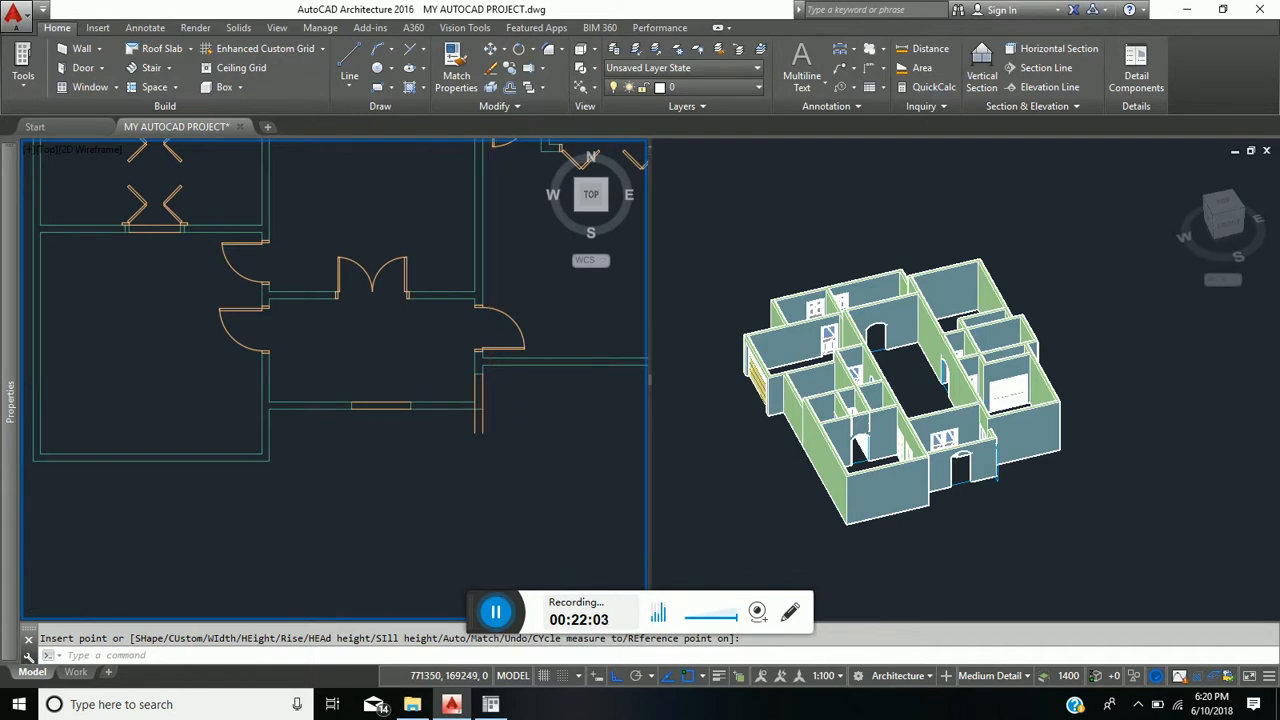
# Step: Stretch the short east wall's opening so it runs from the adjoining wall's outer corner to the south wall's inner face
pyautogui.scroll(5, 485, 386)
pyautogui.click(458, 372)
pyautogui.press('Return')
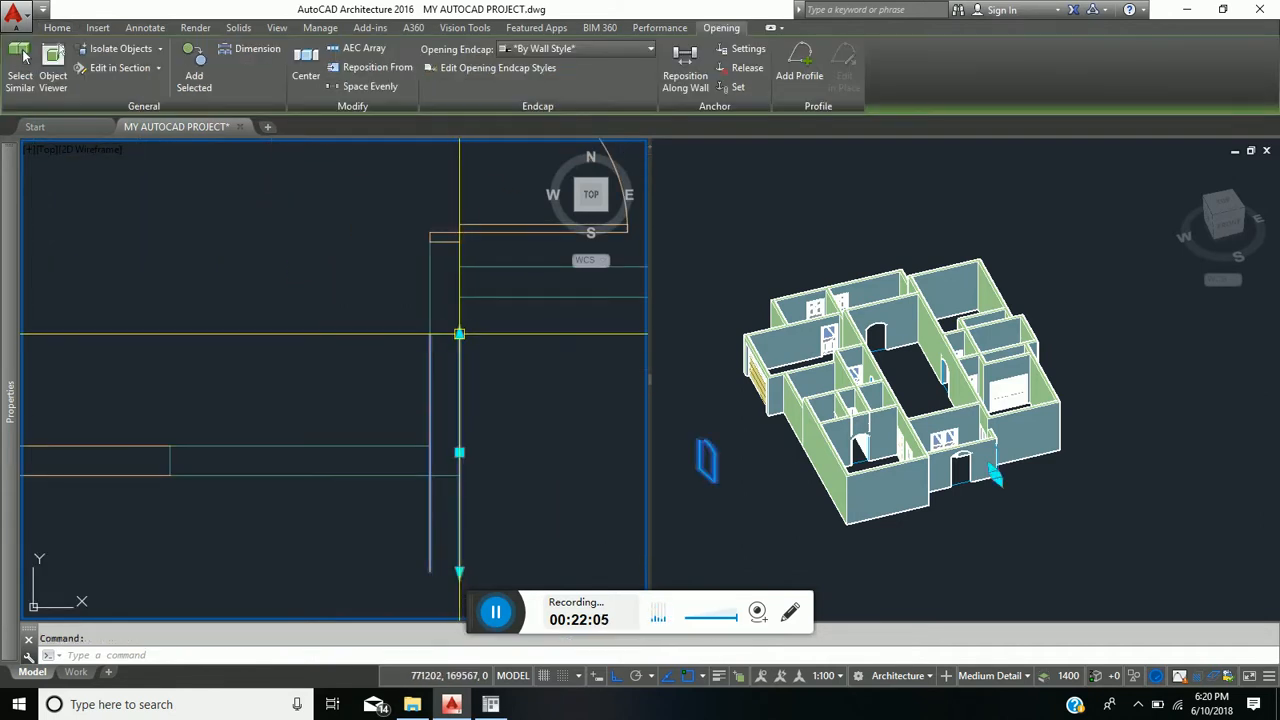
pyautogui.click(459, 329)
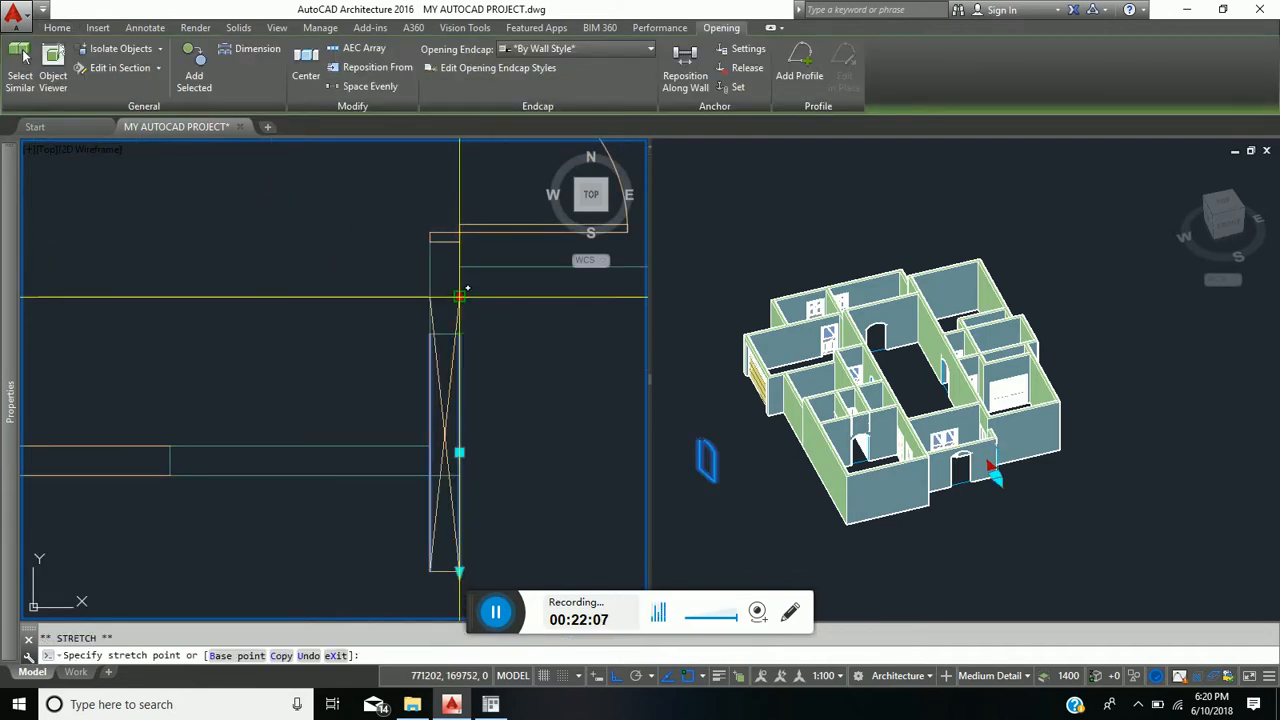
pyautogui.click(459, 297)
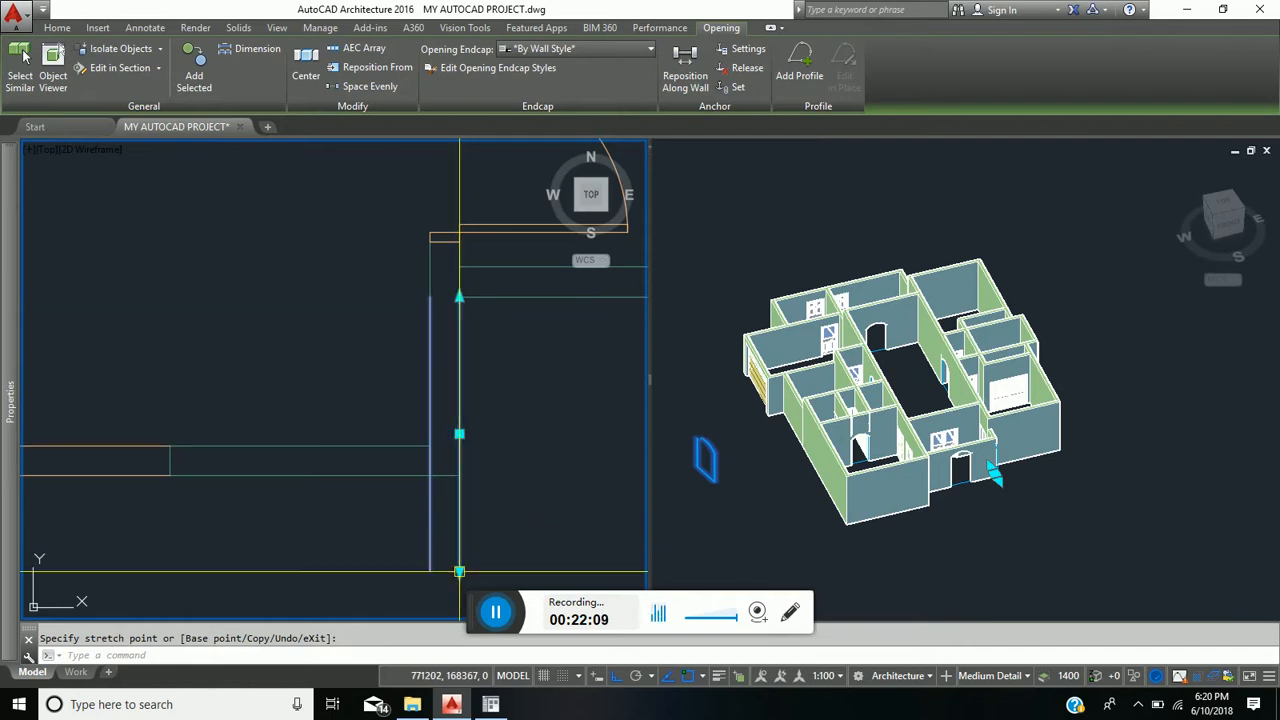
pyautogui.click(459, 572)
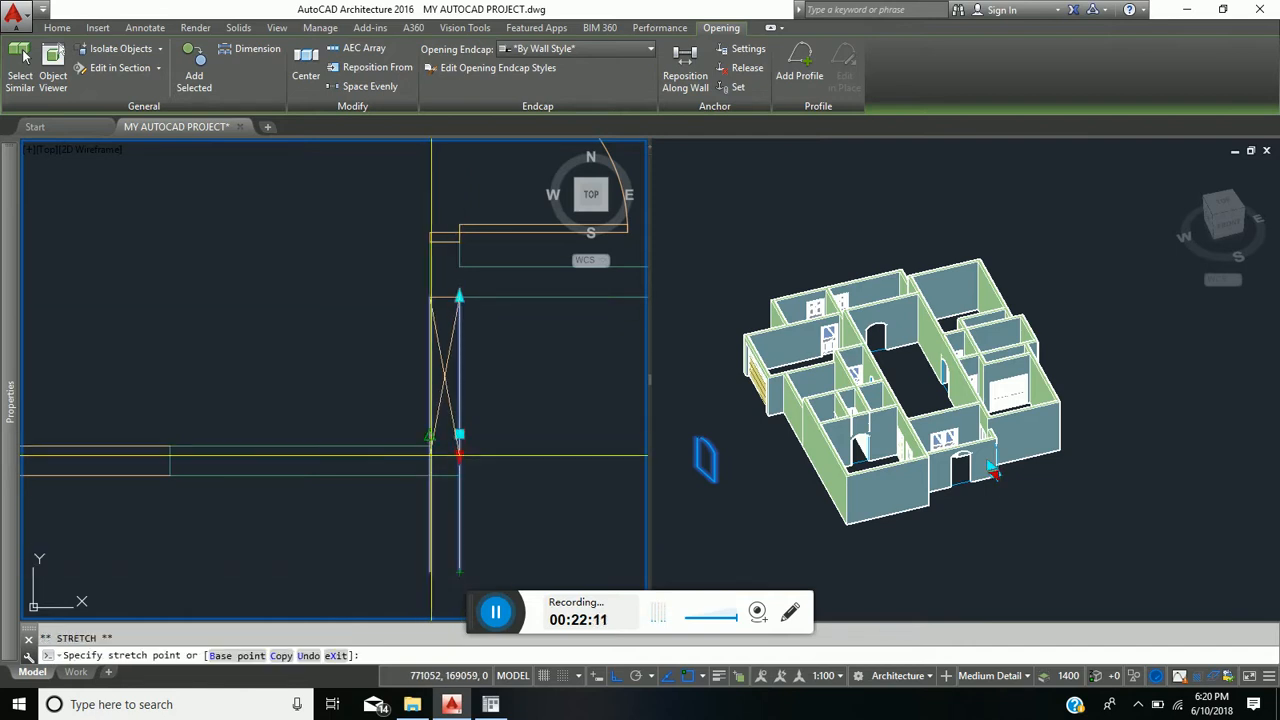
pyautogui.click(431, 447)
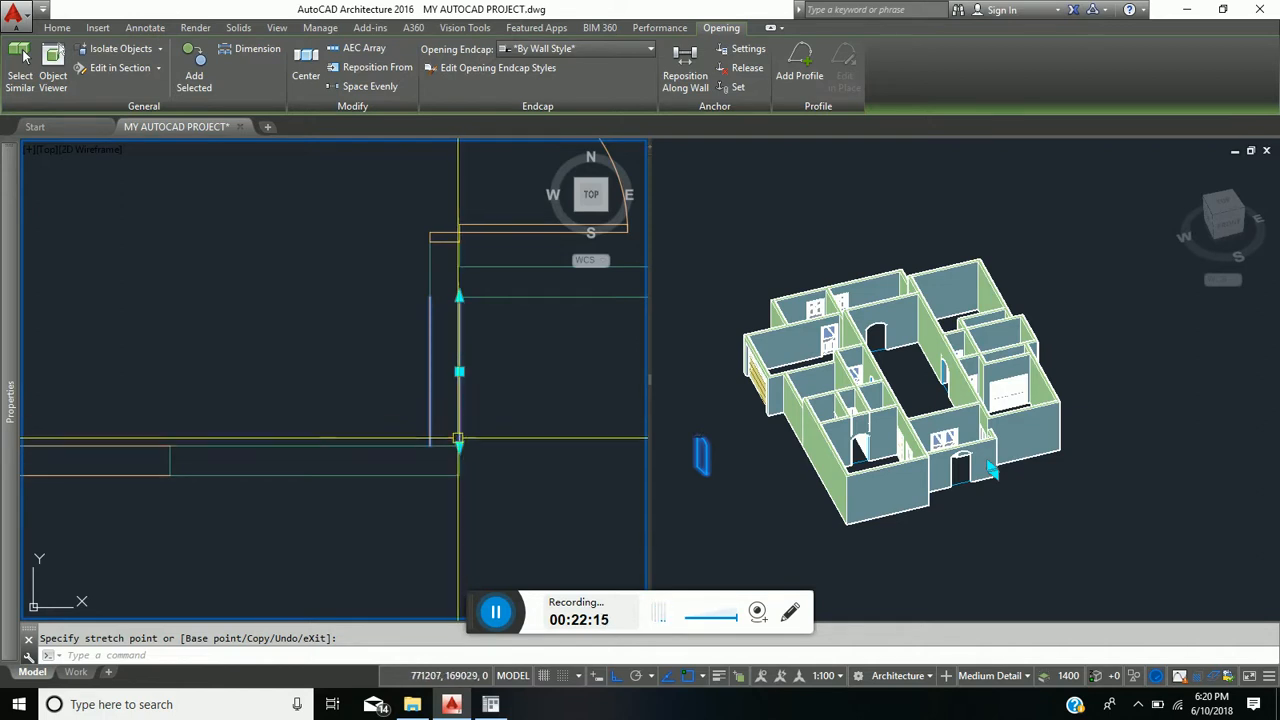
# Step: Shorten the short east wall's opening by moving both its south and north ends inward by 150, then deselect it
pyautogui.click(459, 446)
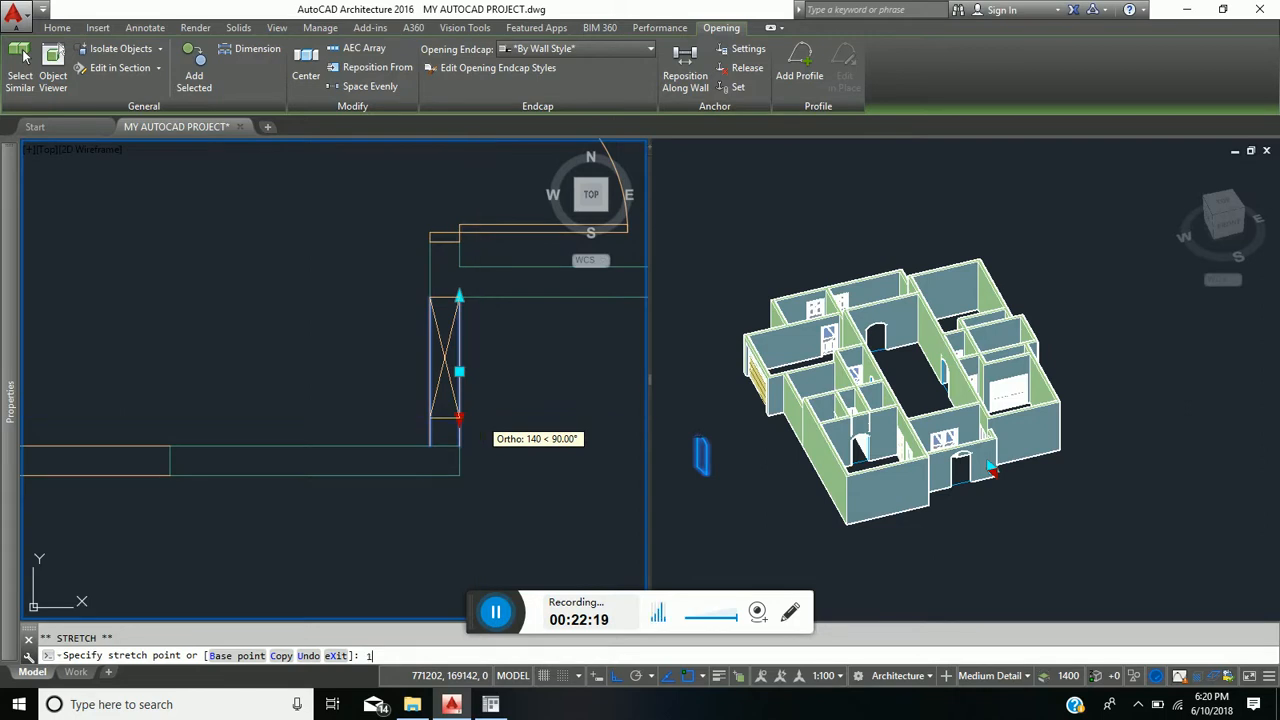
pyautogui.press('Return')
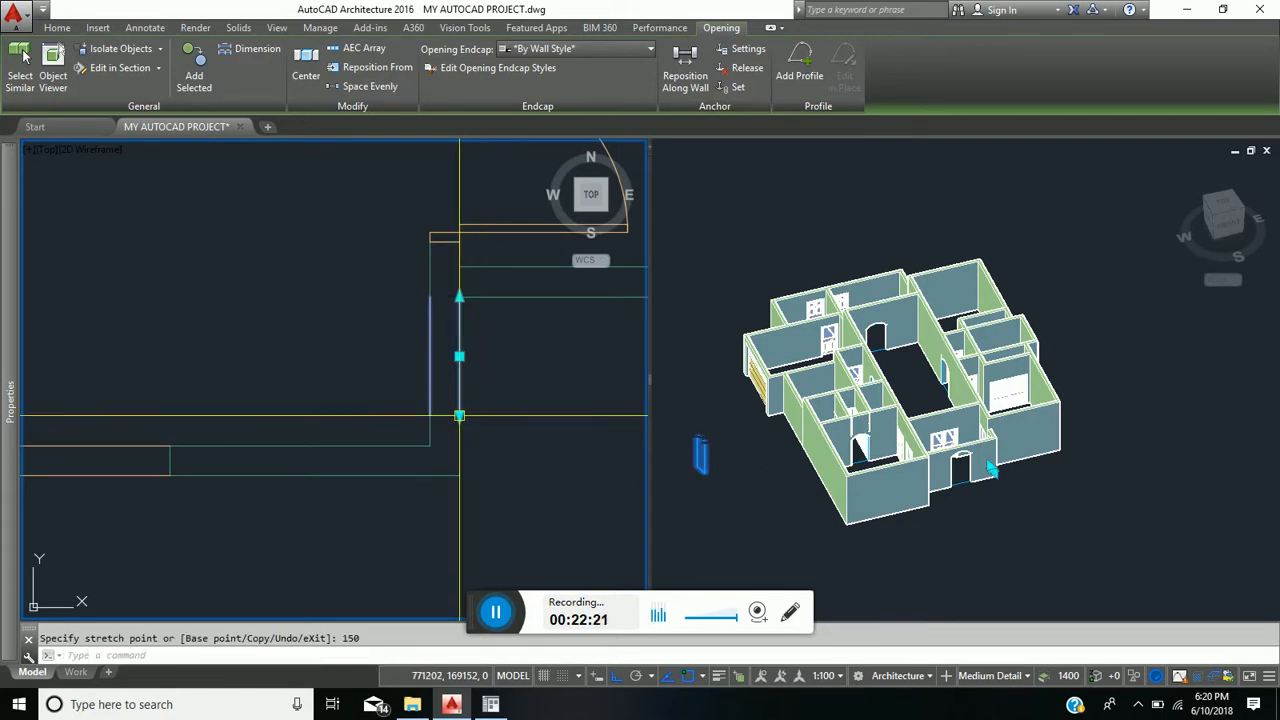
pyautogui.click(459, 297)
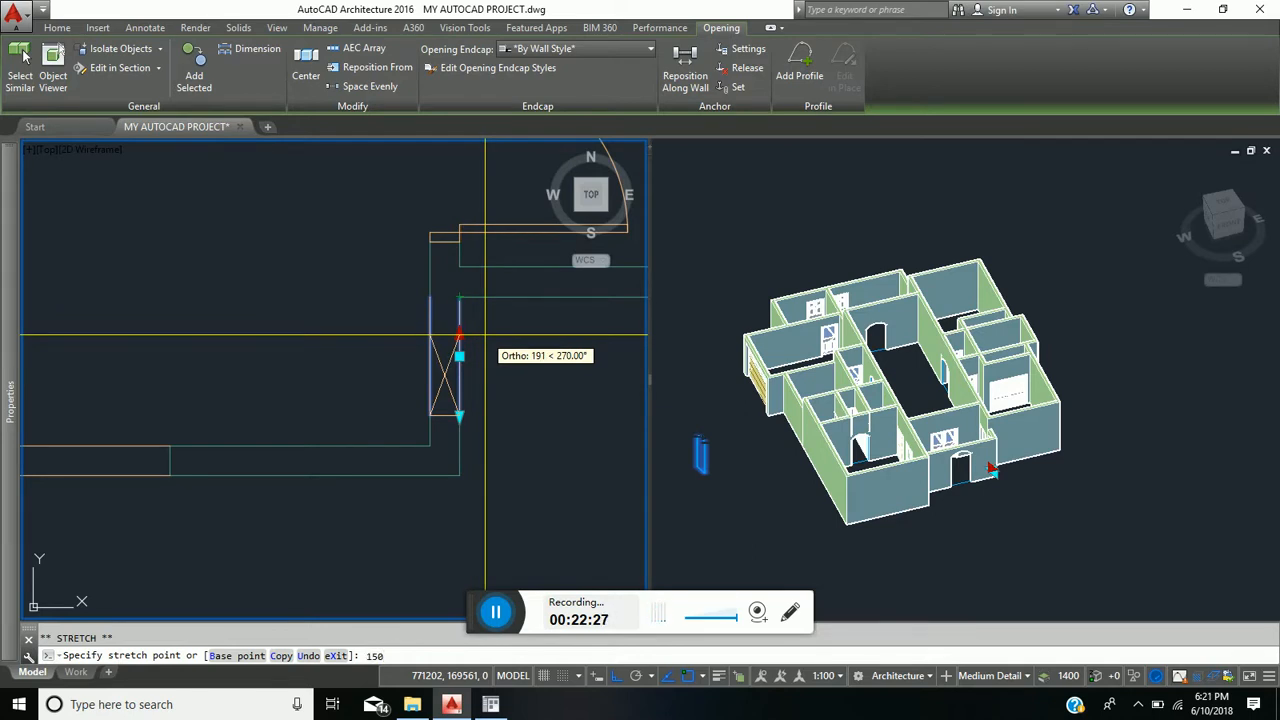
pyautogui.press('Return')
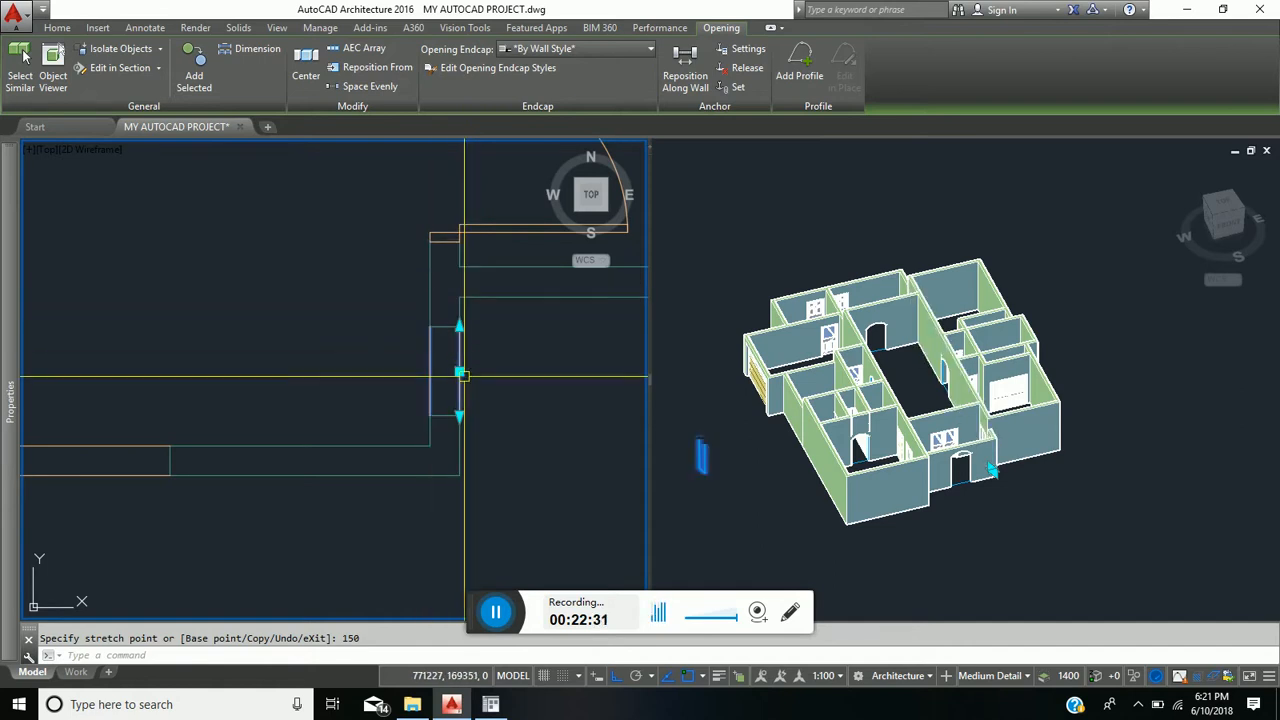
pyautogui.press('Escape')
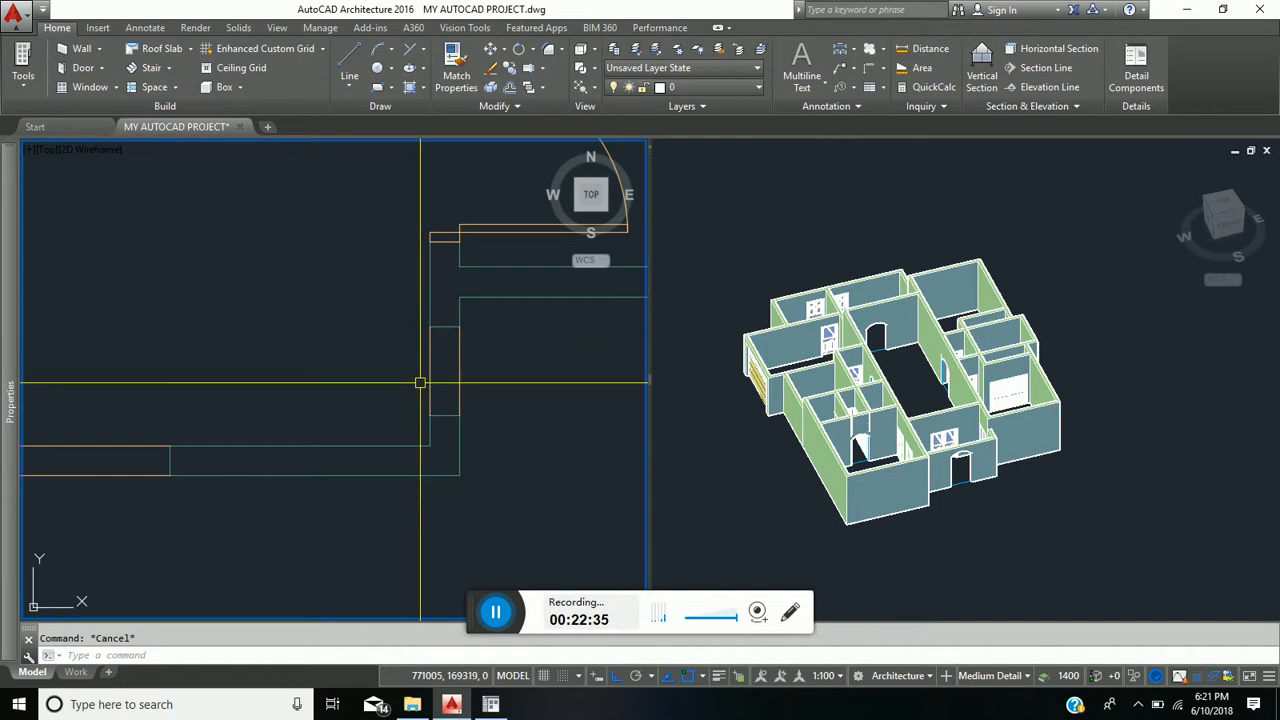
# Step: Stretch the south wall opening's east end to the inner face of the short east wall and move that end back by 150
pyautogui.scroll(-5, 360, 426)
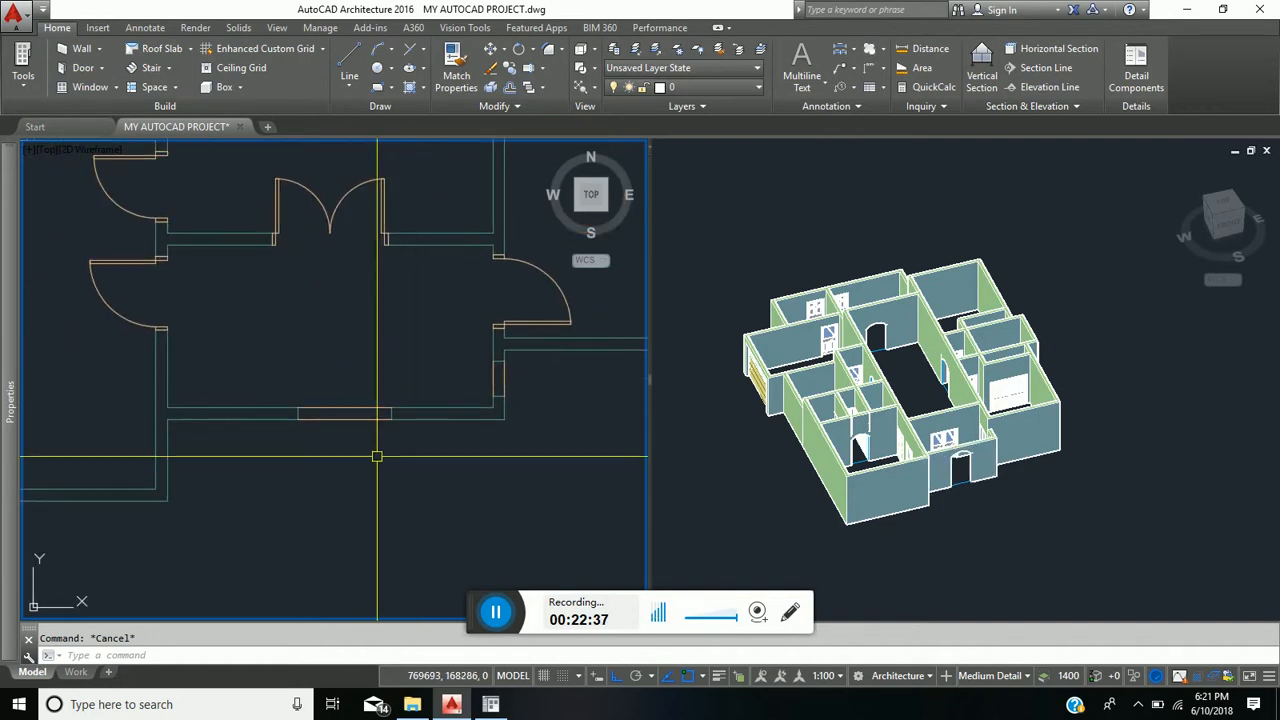
pyautogui.click(349, 418)
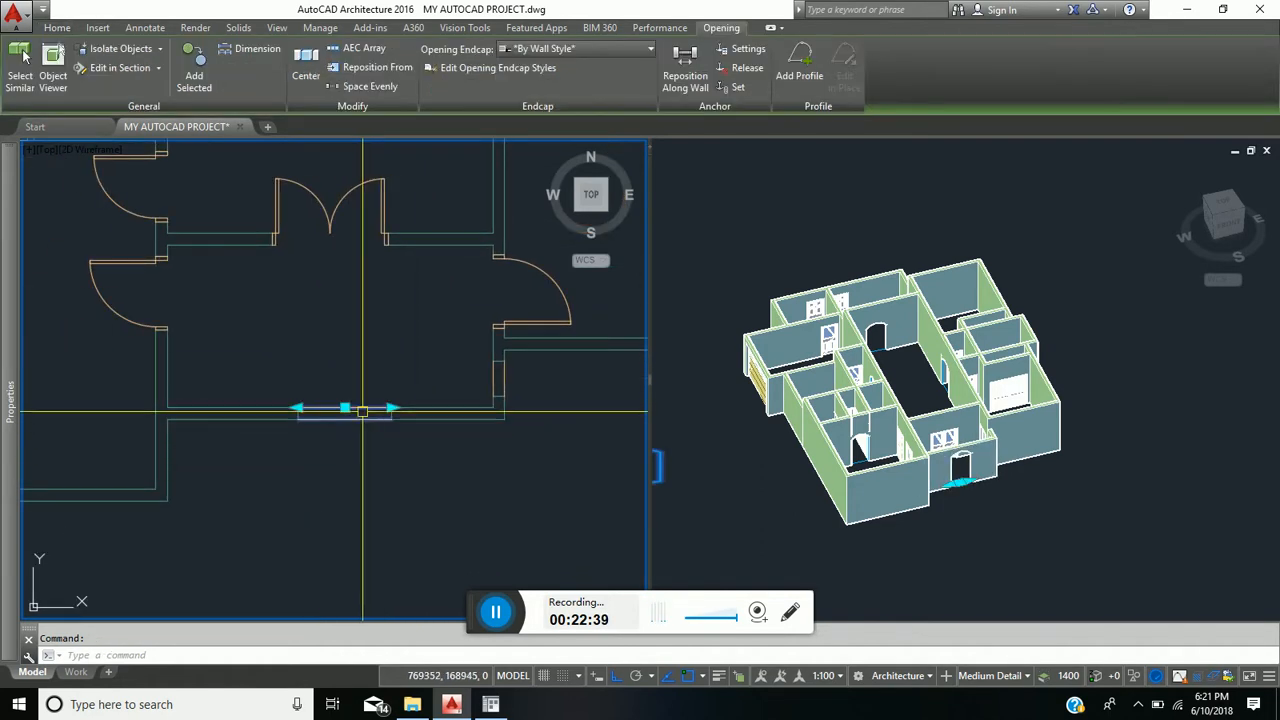
pyautogui.click(391, 408)
pyautogui.scroll(3, 397, 407)
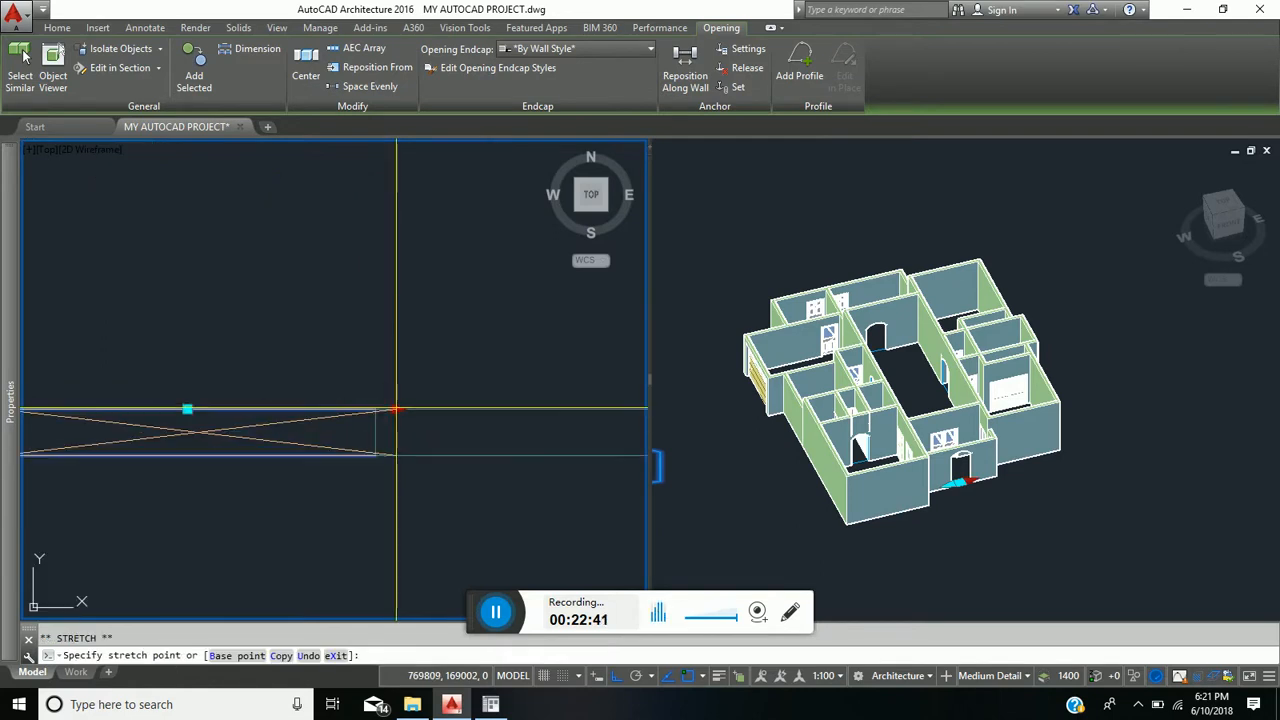
pyautogui.moveTo(506, 416); pyautogui.dragTo(257, 390, button='middle')
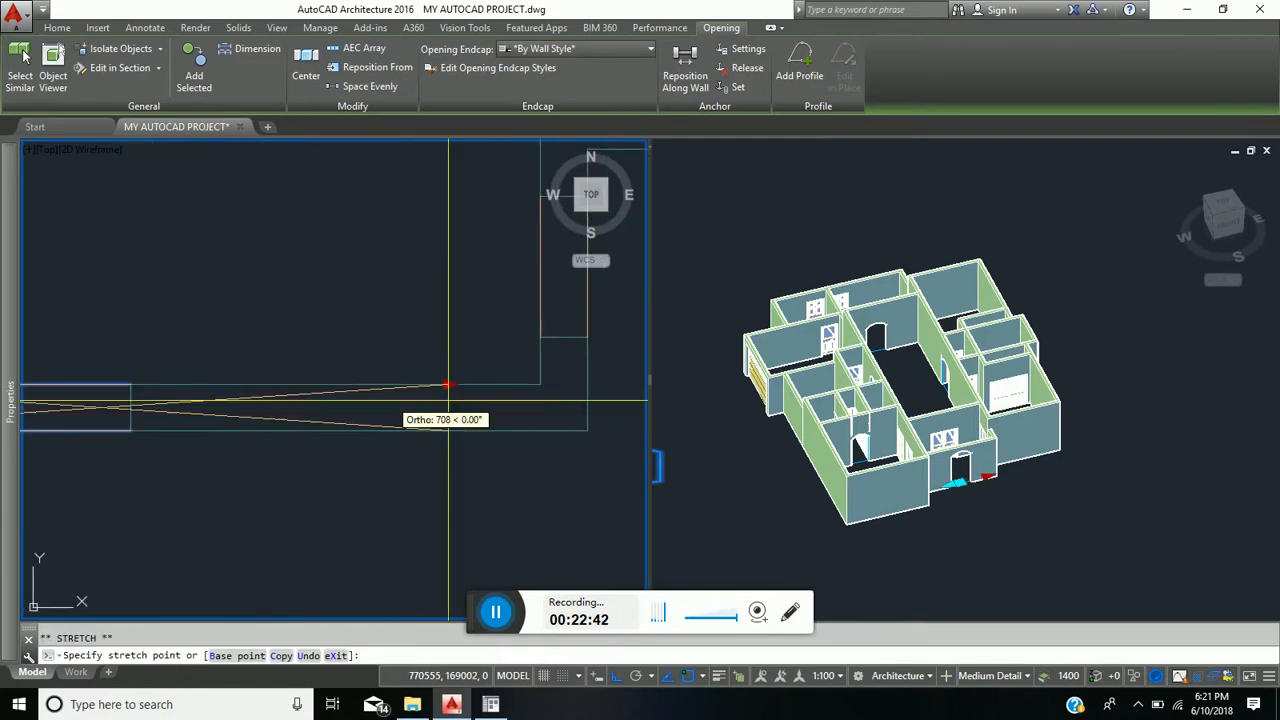
pyautogui.click(540, 386)
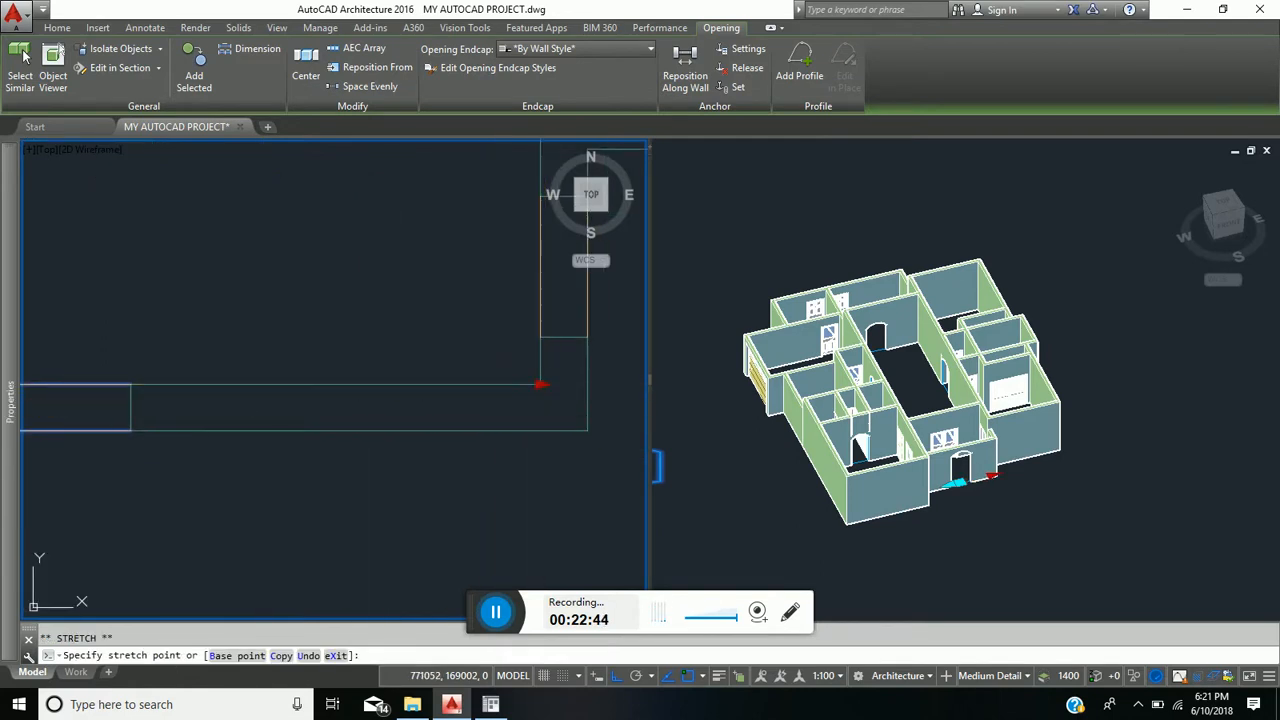
pyautogui.click(540, 384)
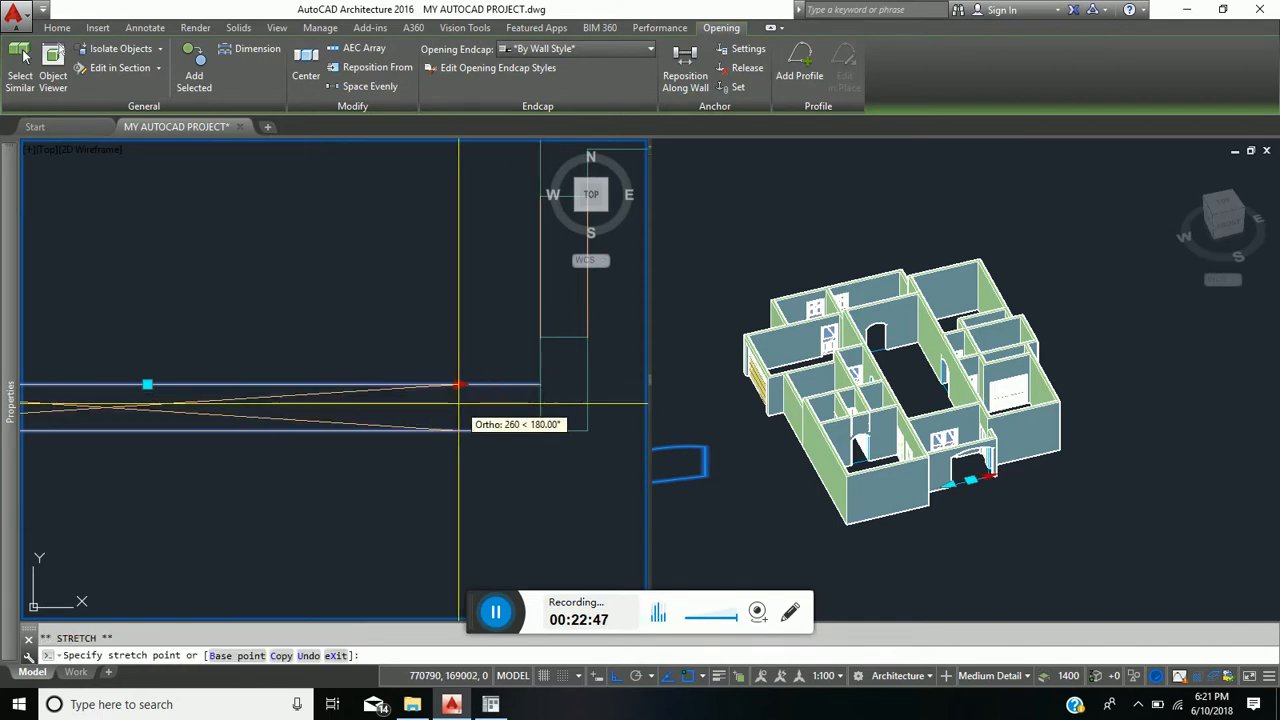
pyautogui.write('150')
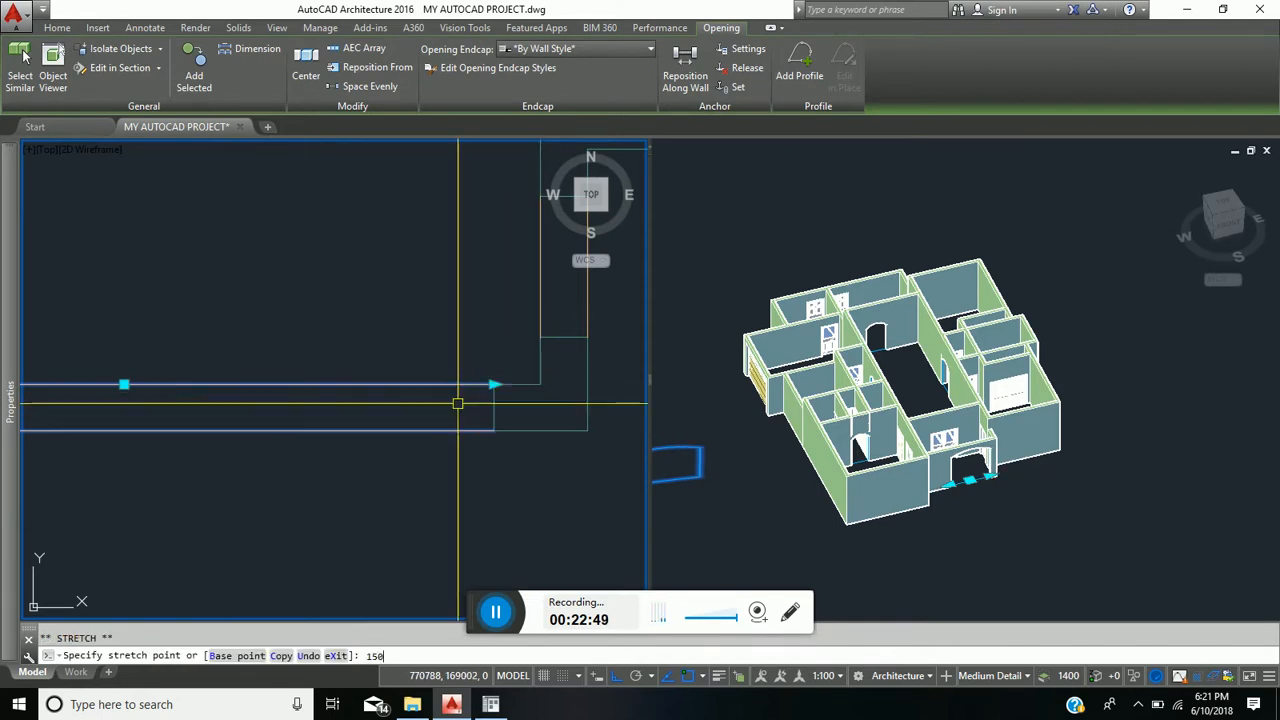
pyautogui.press('Return')
# Step: Stretch the south wall opening's west end to the west wall's inner face, move it back by 150, and deselect the opening
pyautogui.scroll(-3, 476, 396)
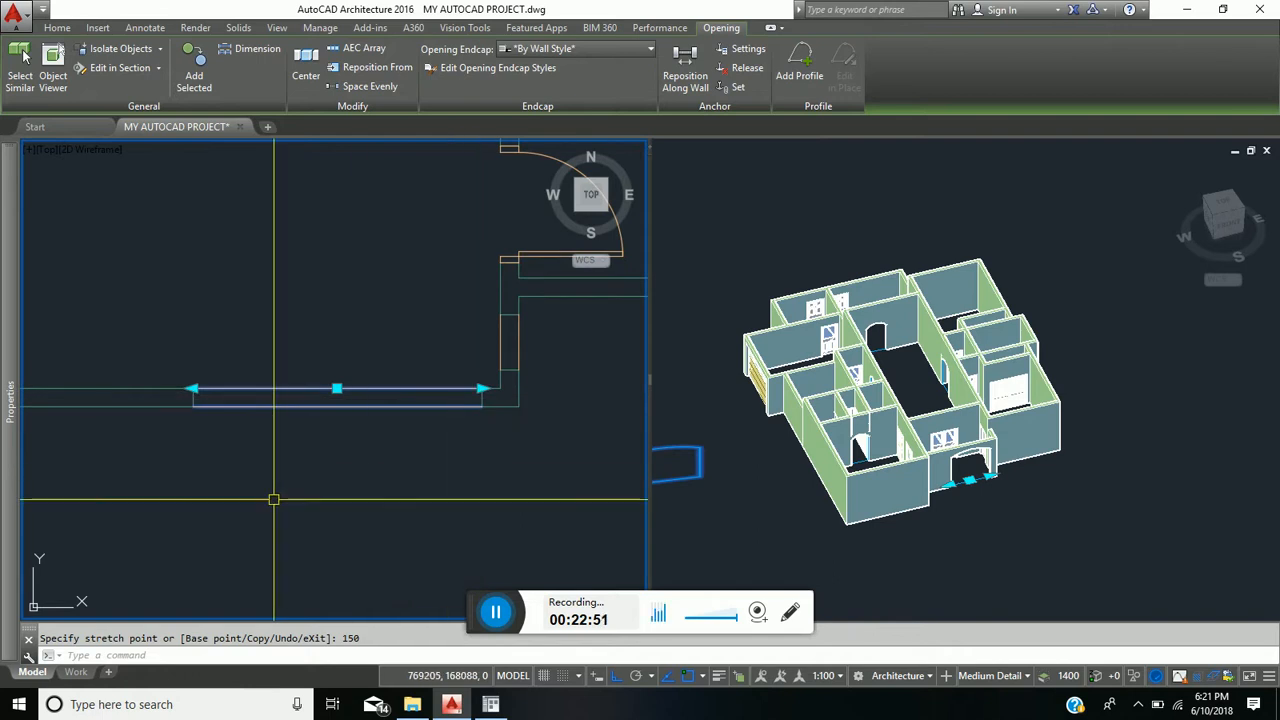
pyautogui.moveTo(311, 508); pyautogui.dragTo(501, 530, button='middle')
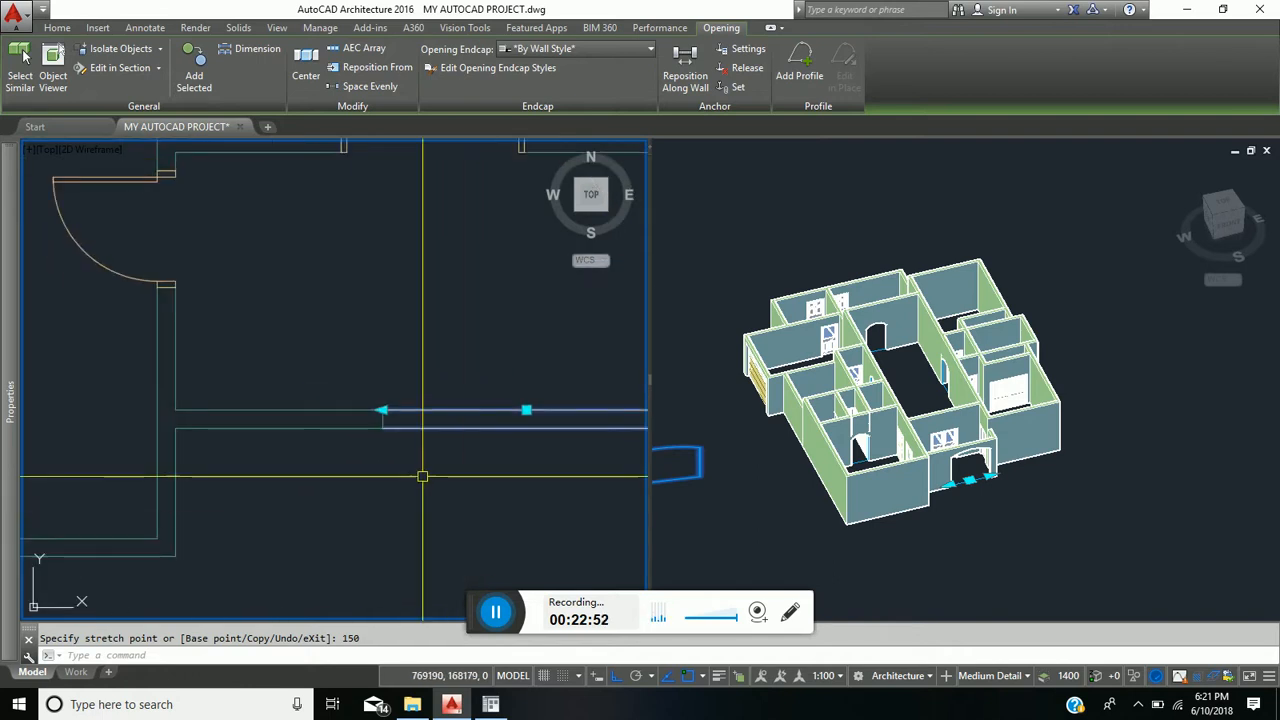
pyautogui.click(382, 410)
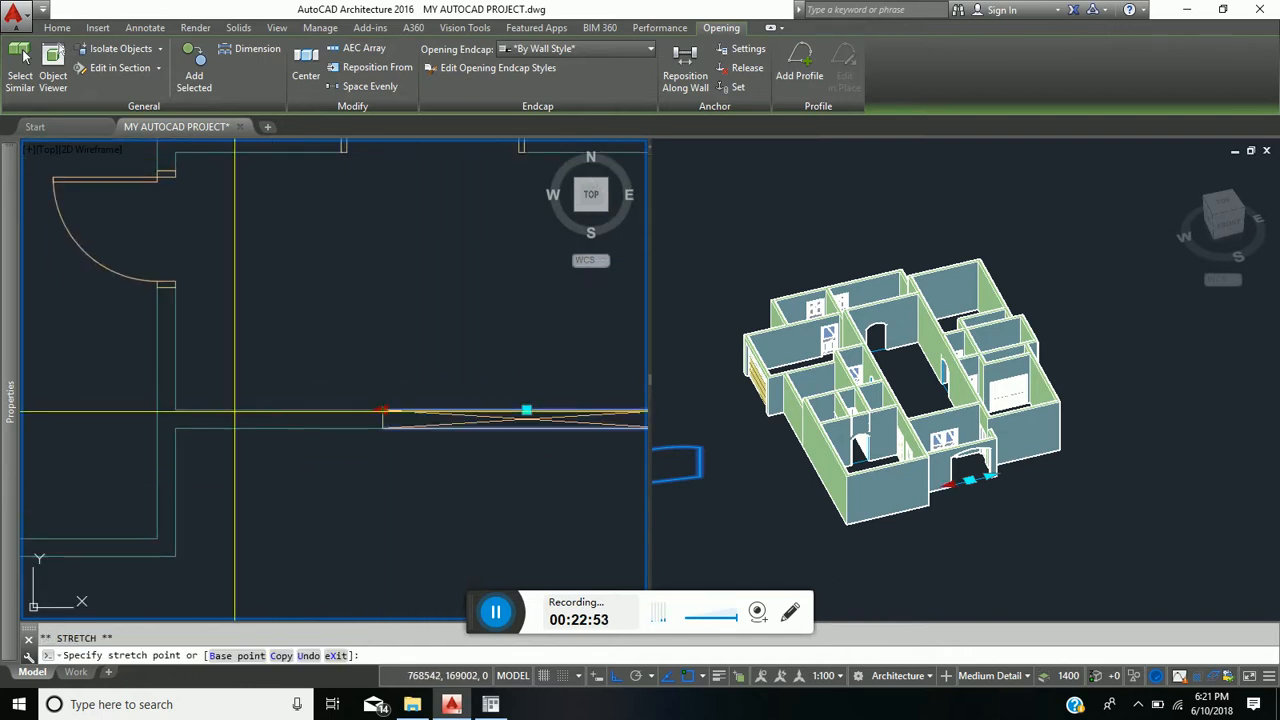
pyautogui.click(173, 411)
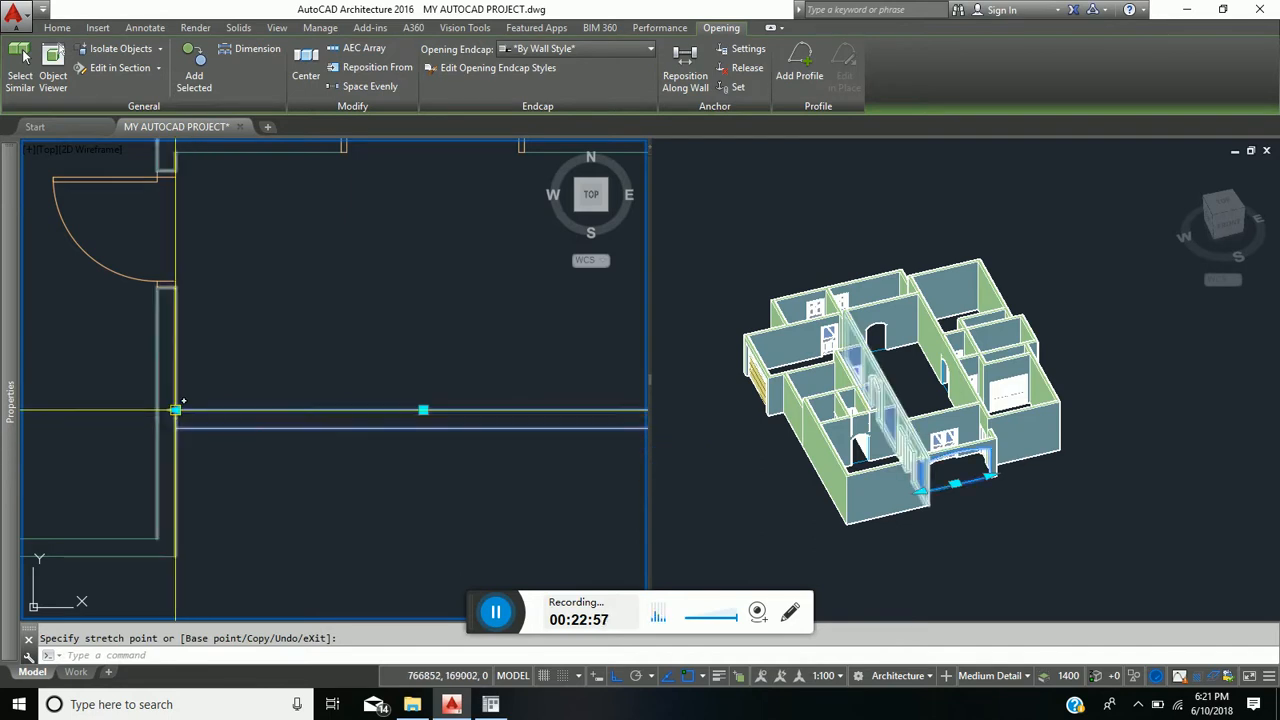
pyautogui.click(174, 410)
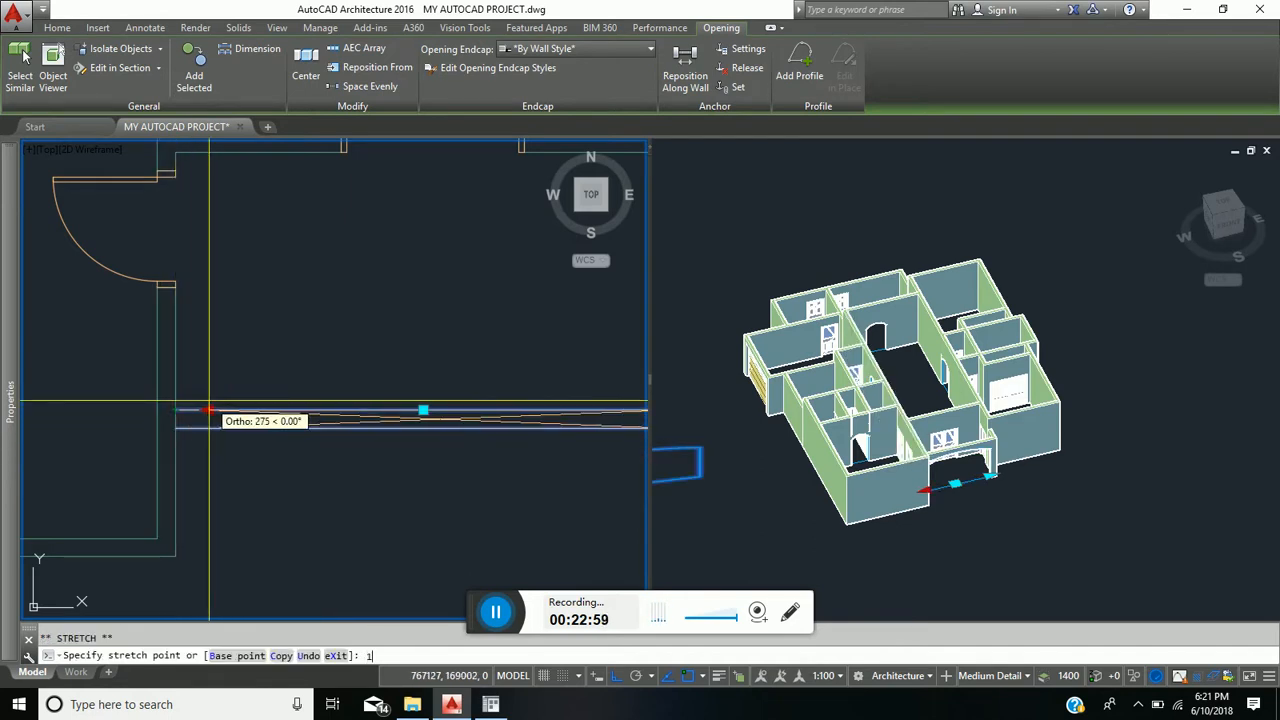
pyautogui.press('Return')
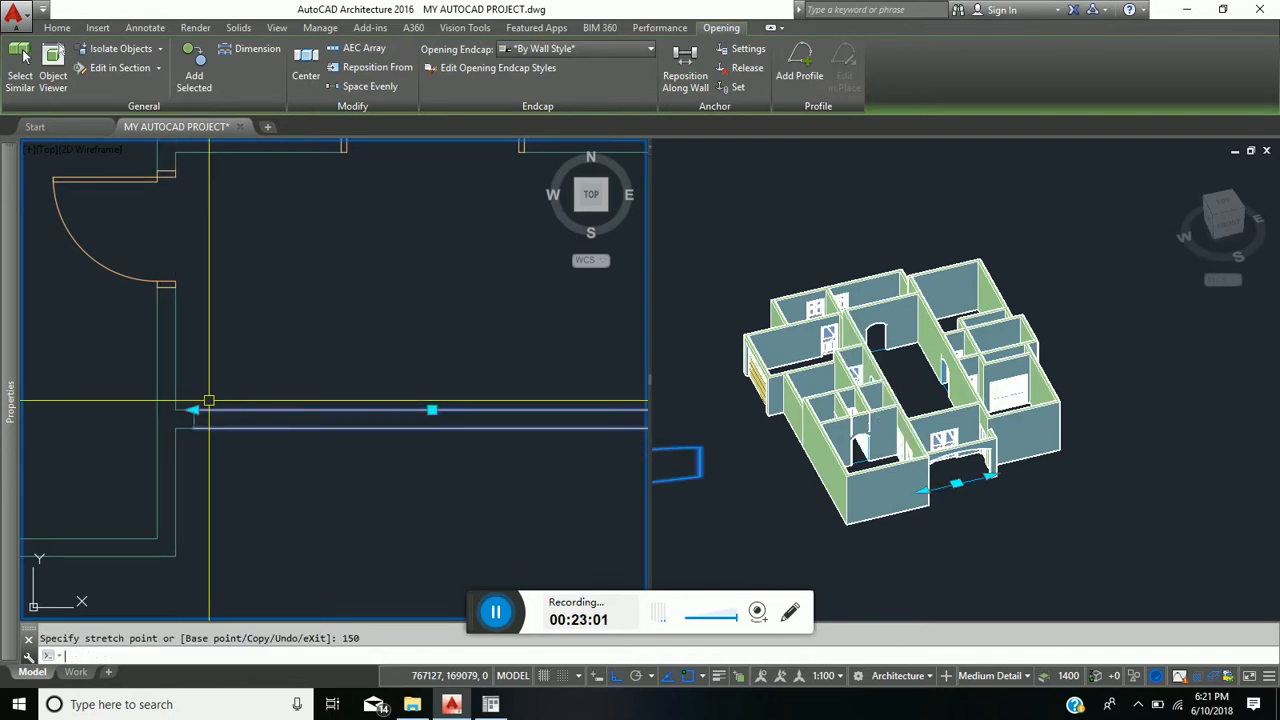
pyautogui.press('Escape')
# Step: Examine the widened south arch and the rest of the house in the 3D model
pyautogui.scroll(-6, 337, 440)
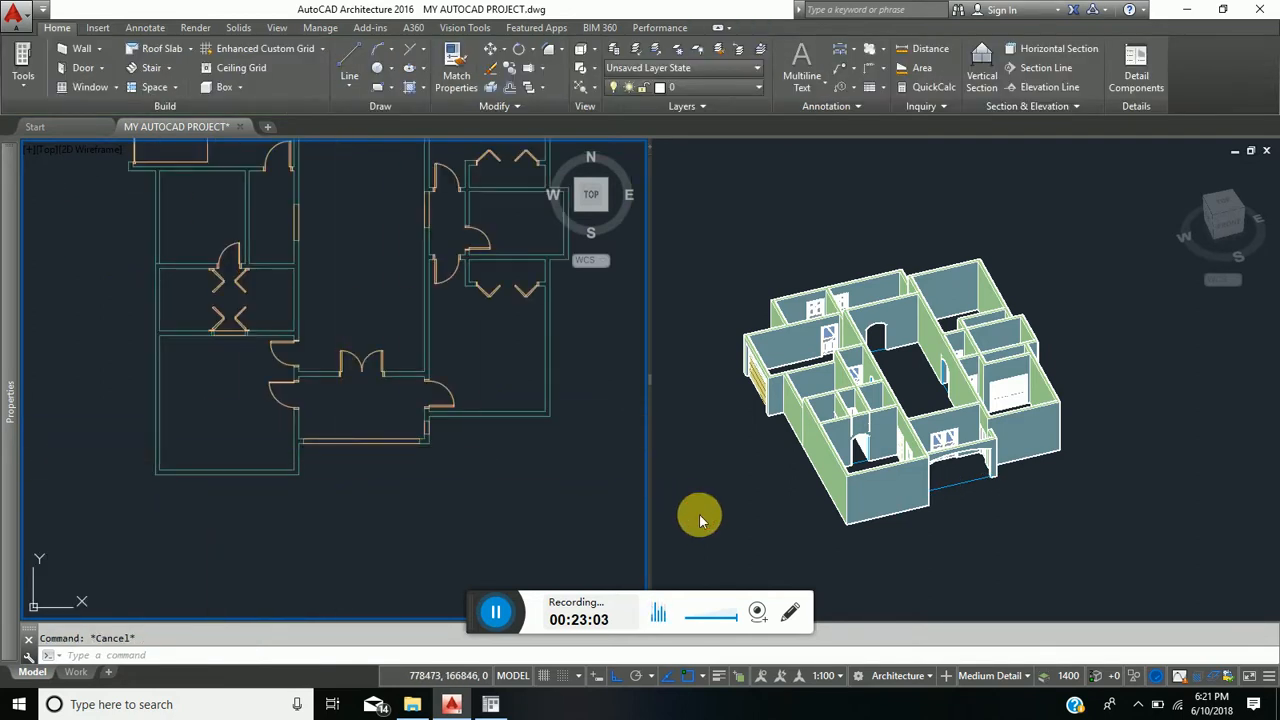
pyautogui.click(425, 435)
pyautogui.click(1018, 580)
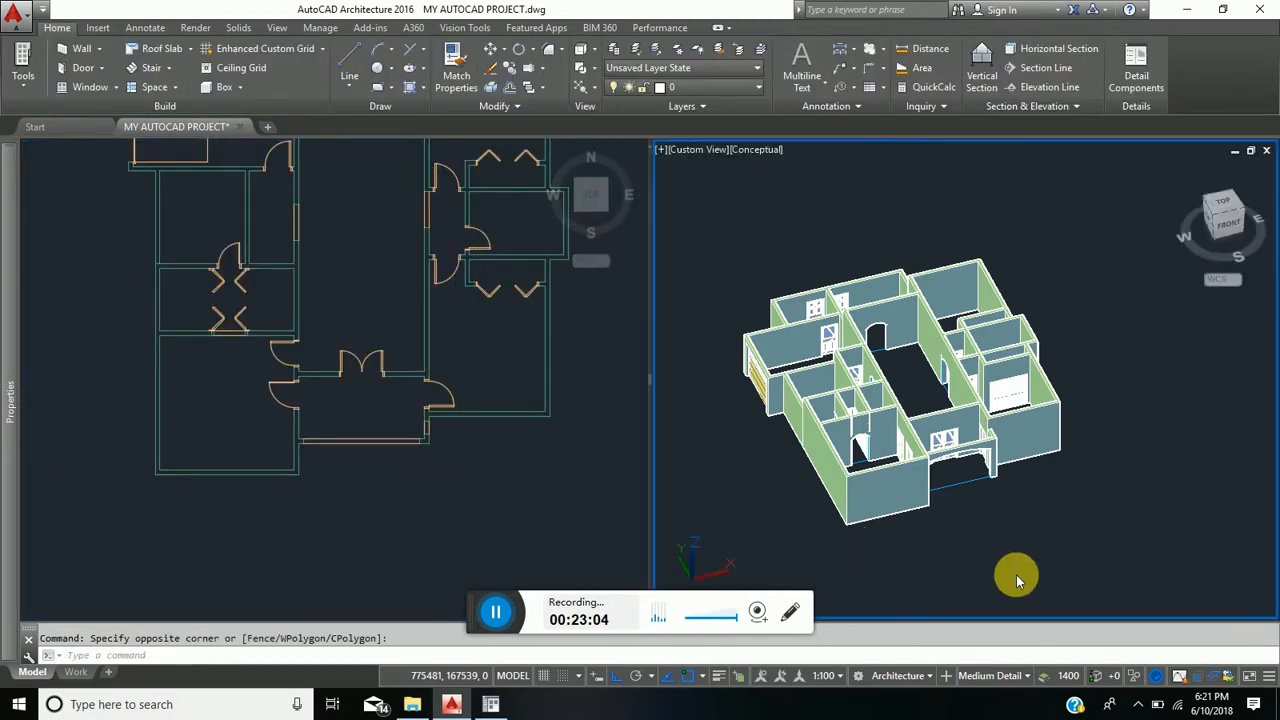
pyautogui.scroll(2, 960, 488)
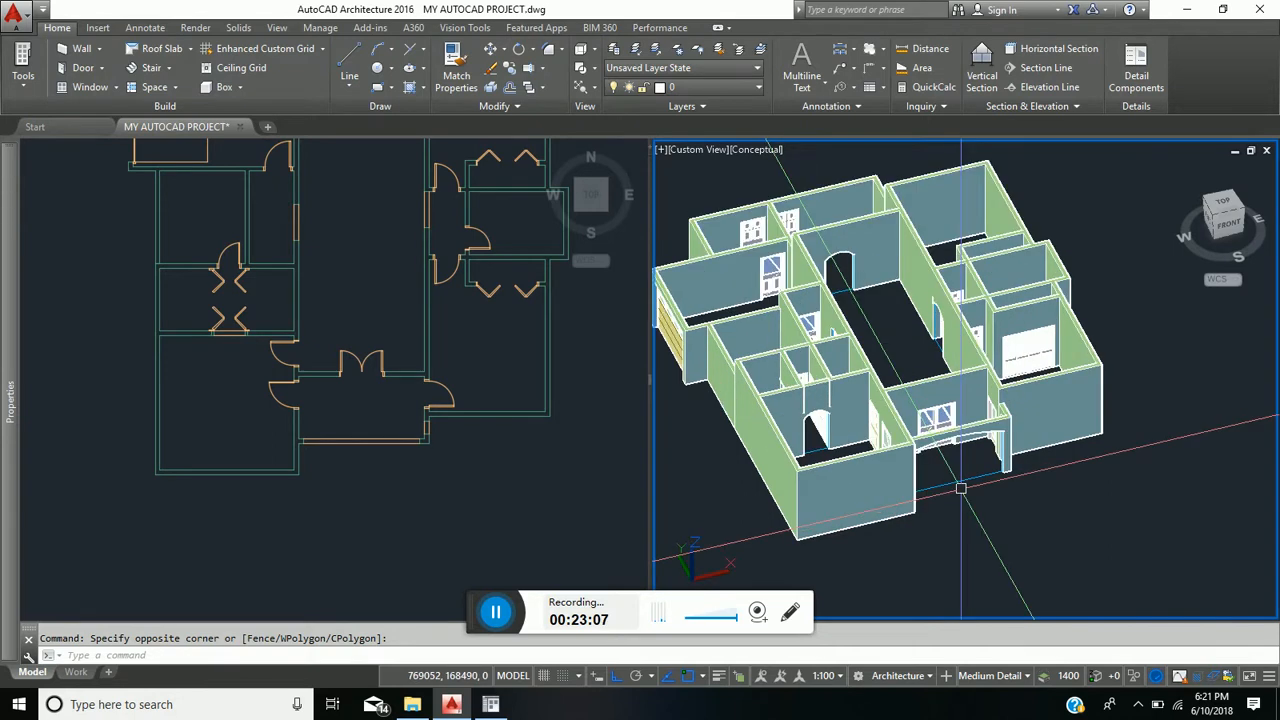
pyautogui.keyDown('shift'); pyautogui.moveTo(960, 488); pyautogui.dragTo(1023, 503, button='middle'); pyautogui.keyUp('shift')
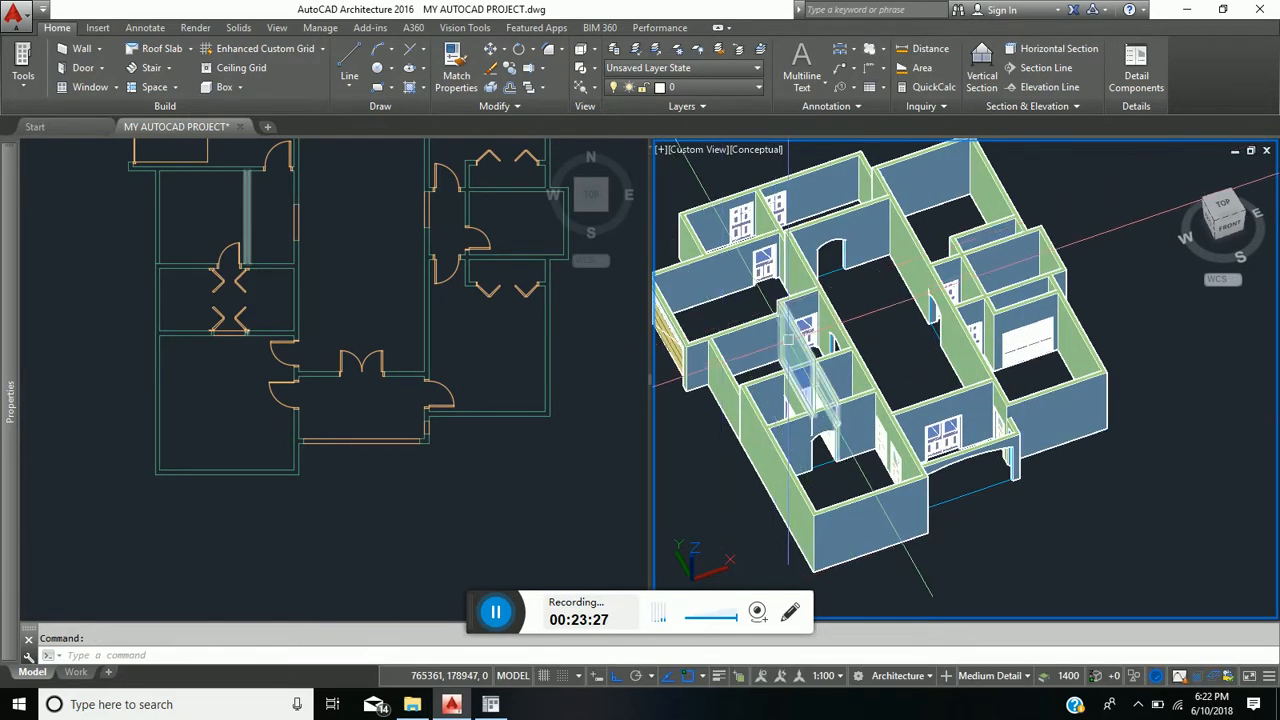
pyautogui.moveTo(928, 404); pyautogui.dragTo(992, 473, button='middle')
pyautogui.keyDown('shift'); pyautogui.moveTo(966, 414); pyautogui.dragTo(969, 447, button='middle'); pyautogui.keyUp('shift')
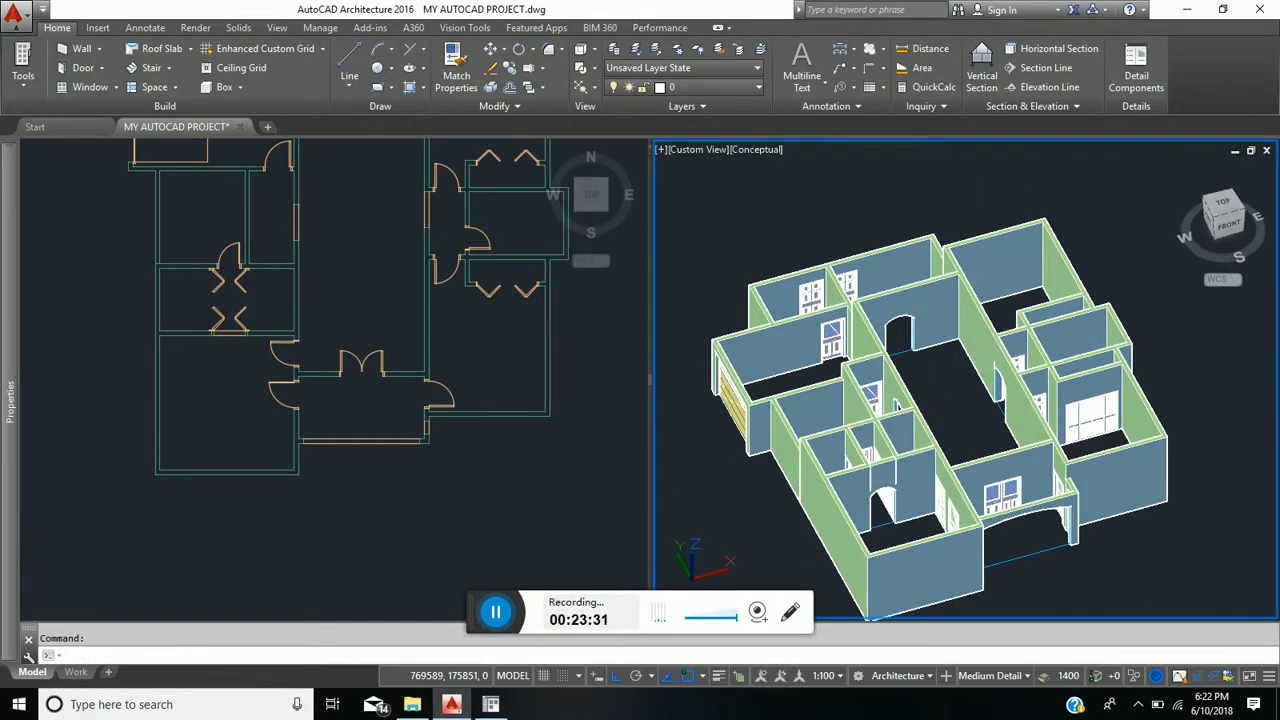
# Step: Override the opening percentage of the double door behind the south arch so its leaves stand open in 3D, and deselect it
pyautogui.scroll(4, 969, 447)
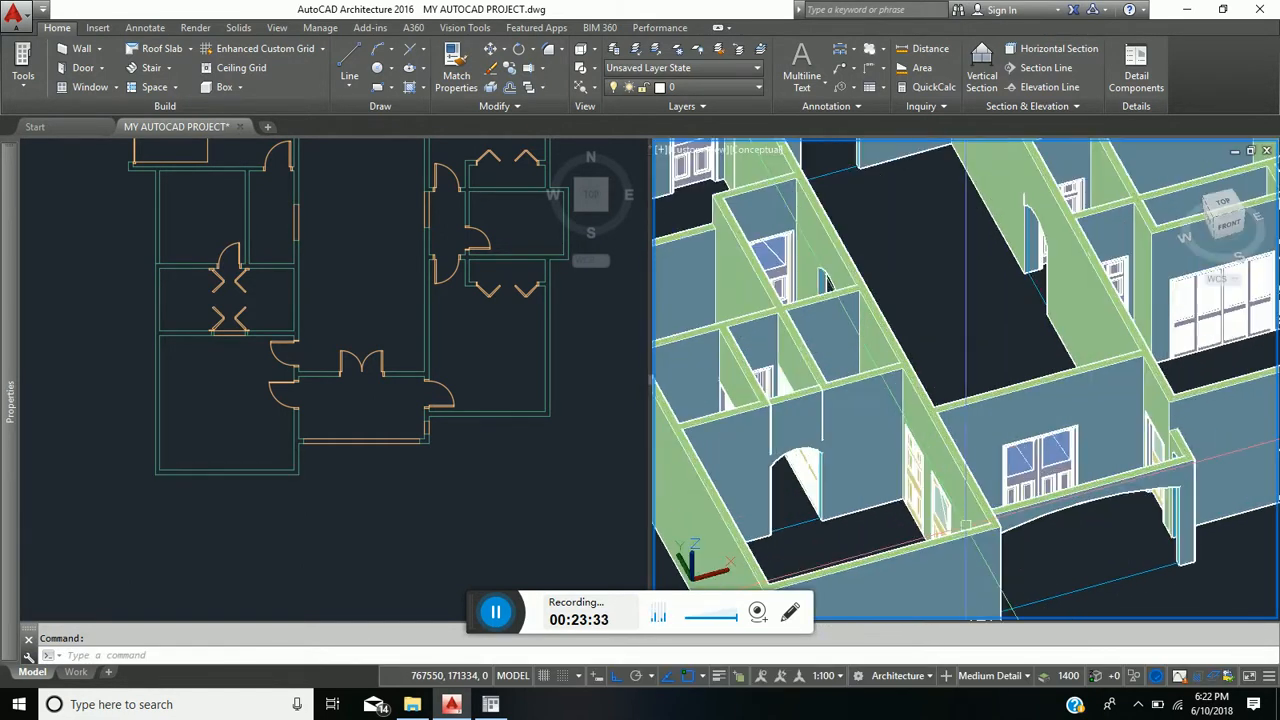
pyautogui.click(1040, 462)
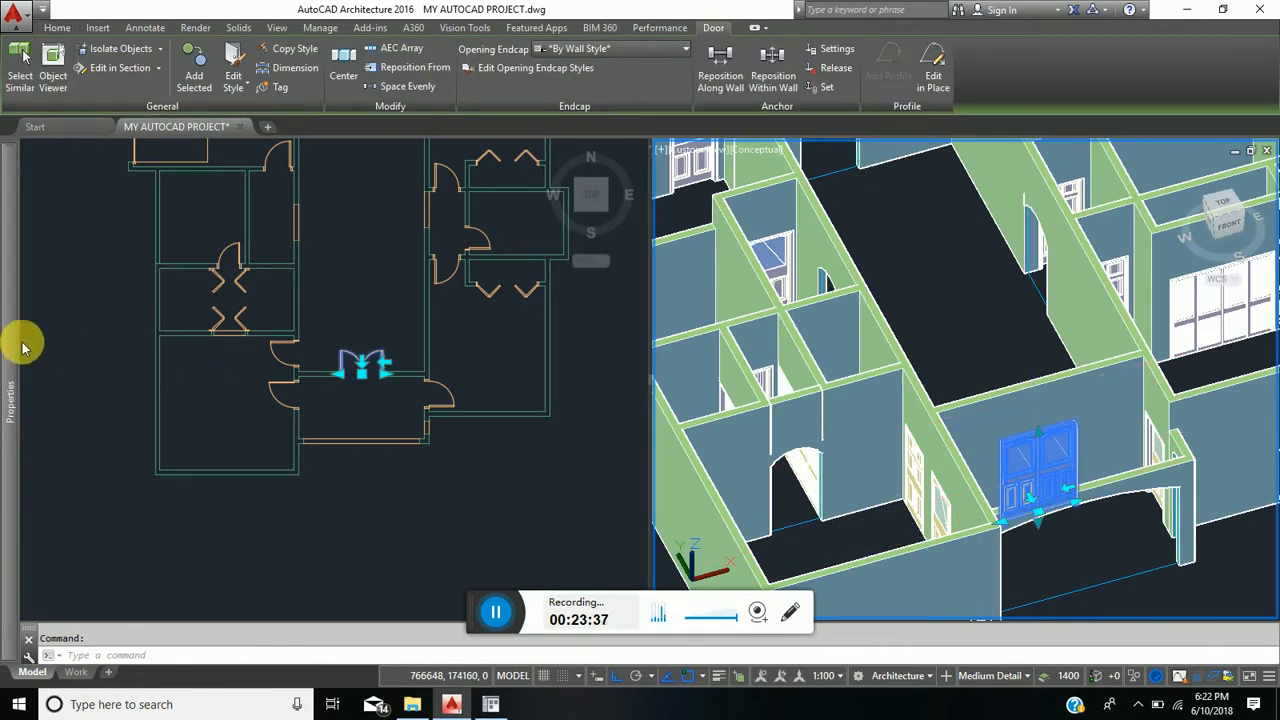
pyautogui.moveTo(15, 343)
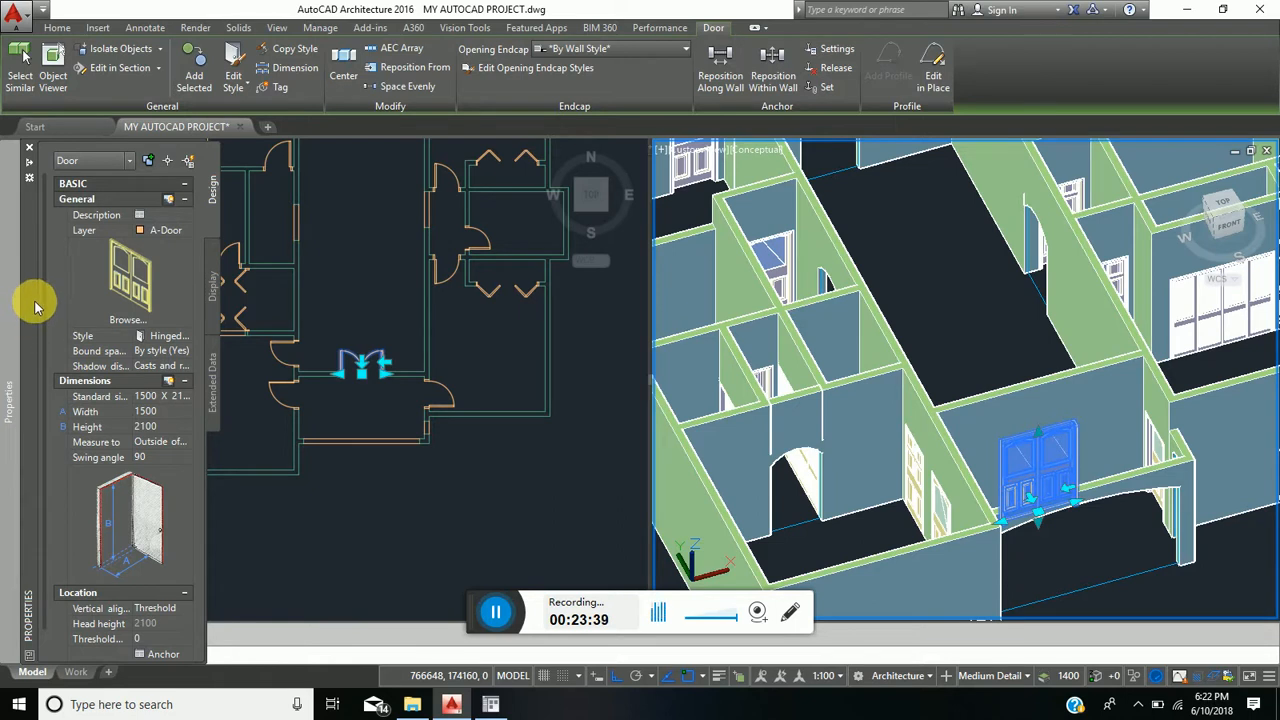
pyautogui.click(212, 288)
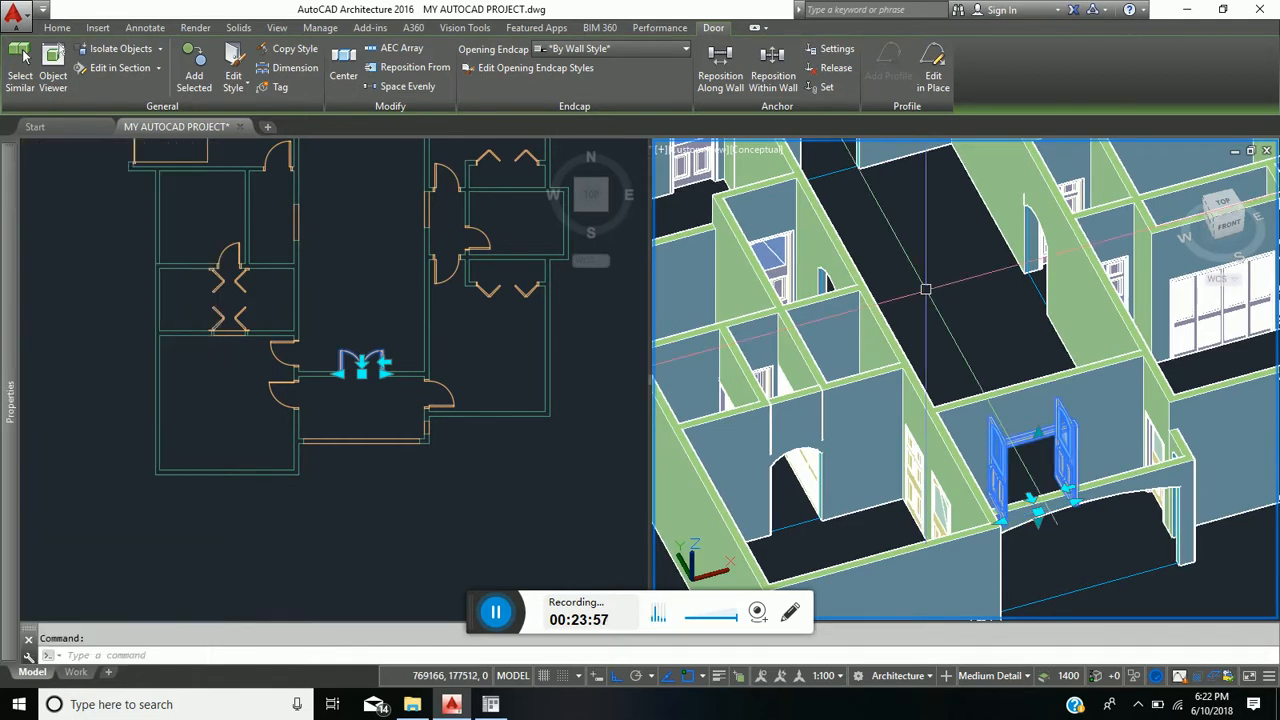
pyautogui.press('Escape')
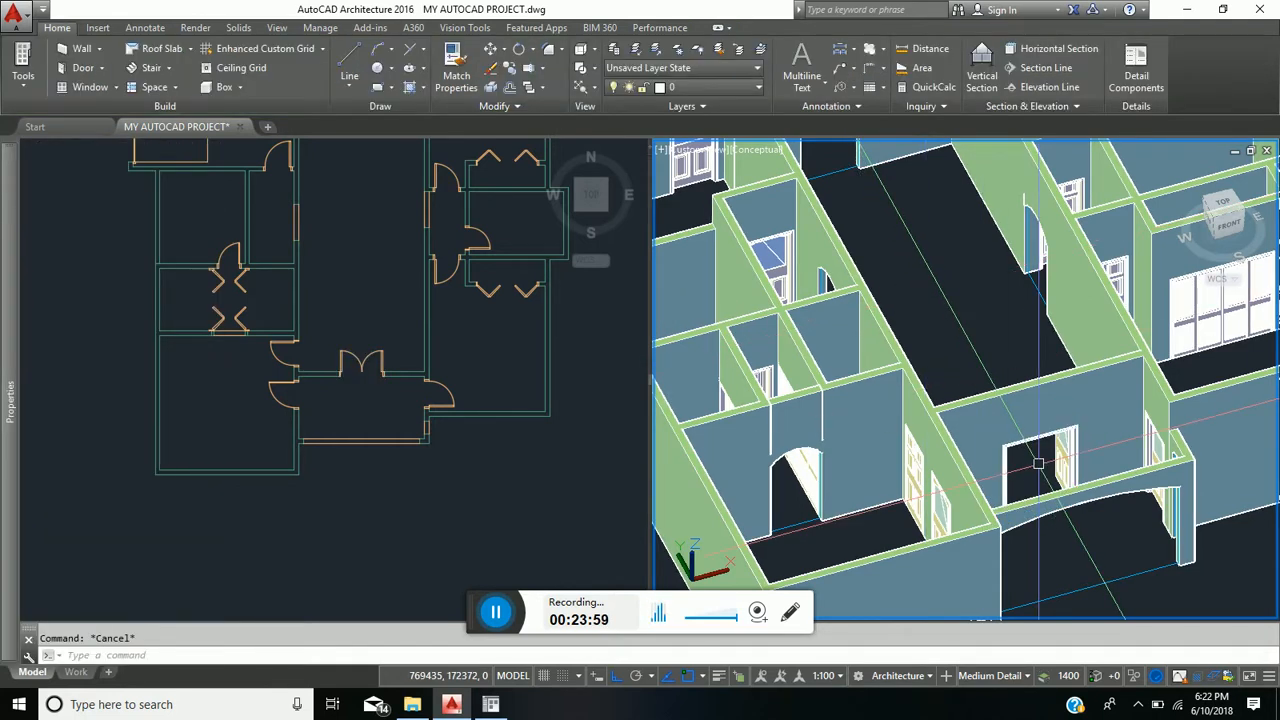
# Step: Set the opening percentage of the bifold door in the southeast room to 50 and check the open doors in the 3D model
pyautogui.keyDown('shift'); pyautogui.moveTo(1041, 480); pyautogui.dragTo(1029, 514, button='middle'); pyautogui.keyUp('shift')
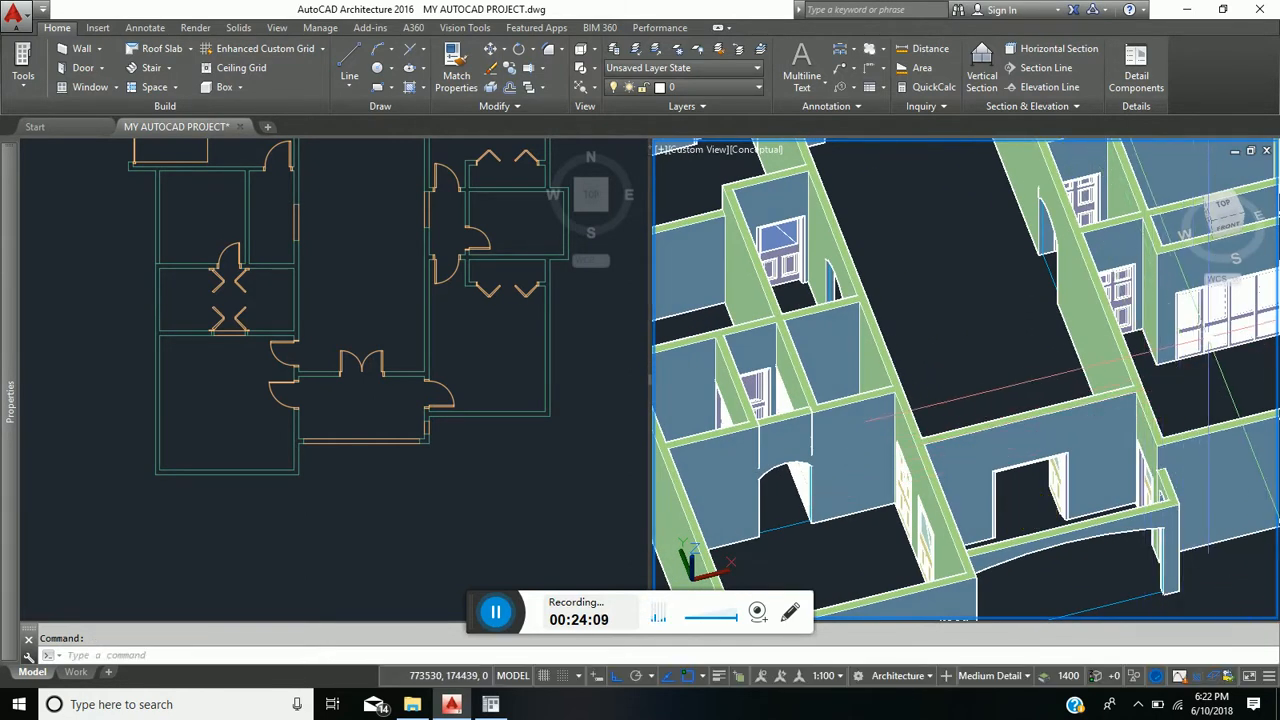
pyautogui.click(1225, 310)
pyautogui.moveTo(10, 268)
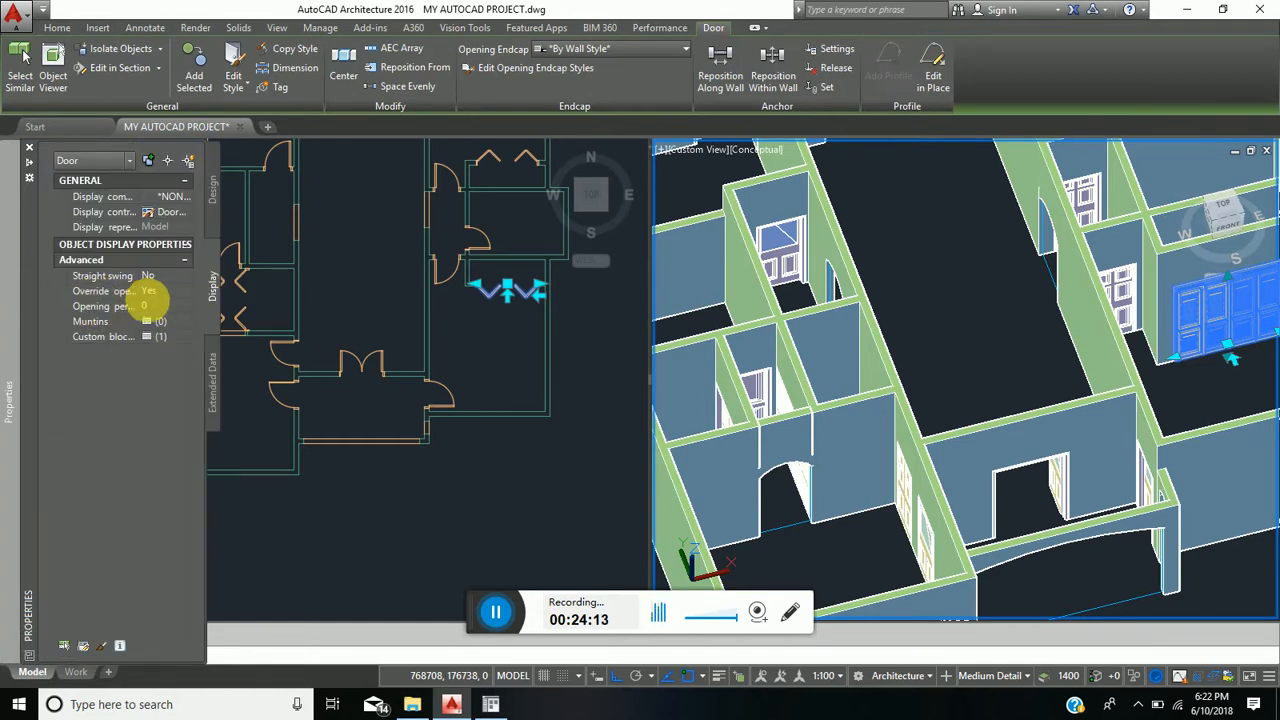
pyautogui.click(152, 308)
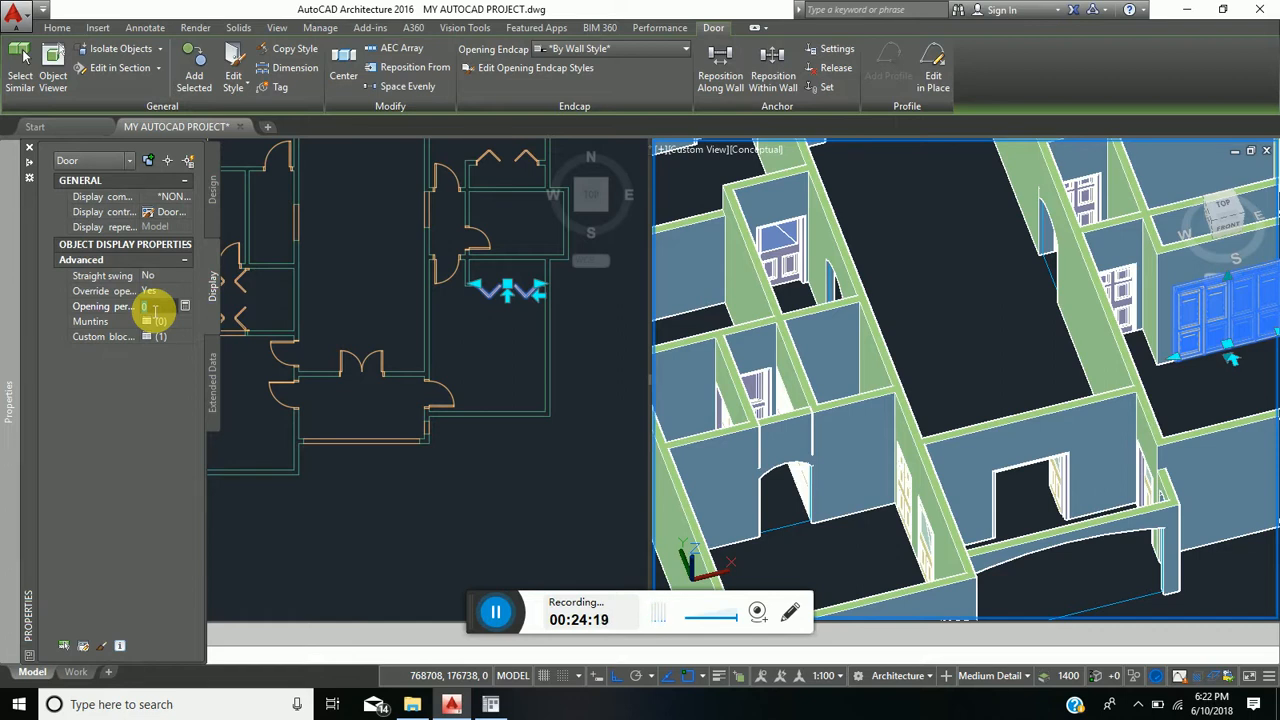
pyautogui.write('5')
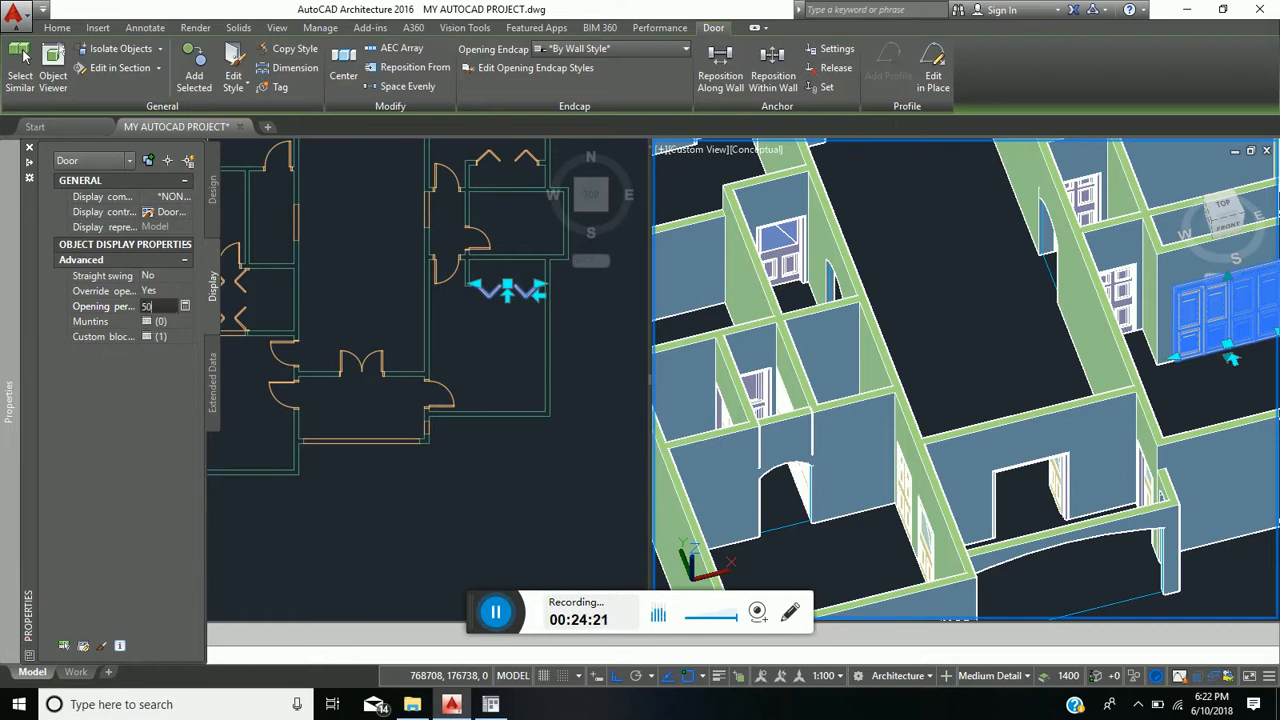
pyautogui.keyDown('shift'); pyautogui.moveTo(636, 476); pyautogui.dragTo(907, 482, button='middle'); pyautogui.keyUp('shift')
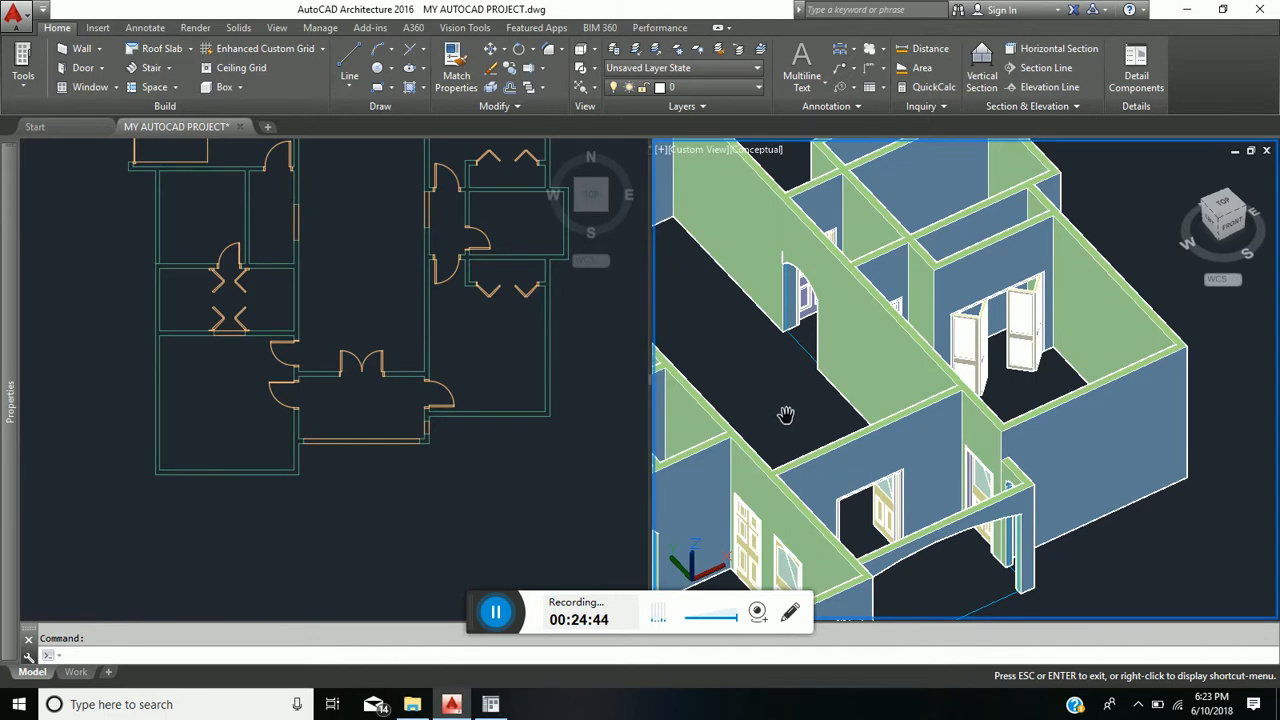
pyautogui.scroll(-10, 786, 414)
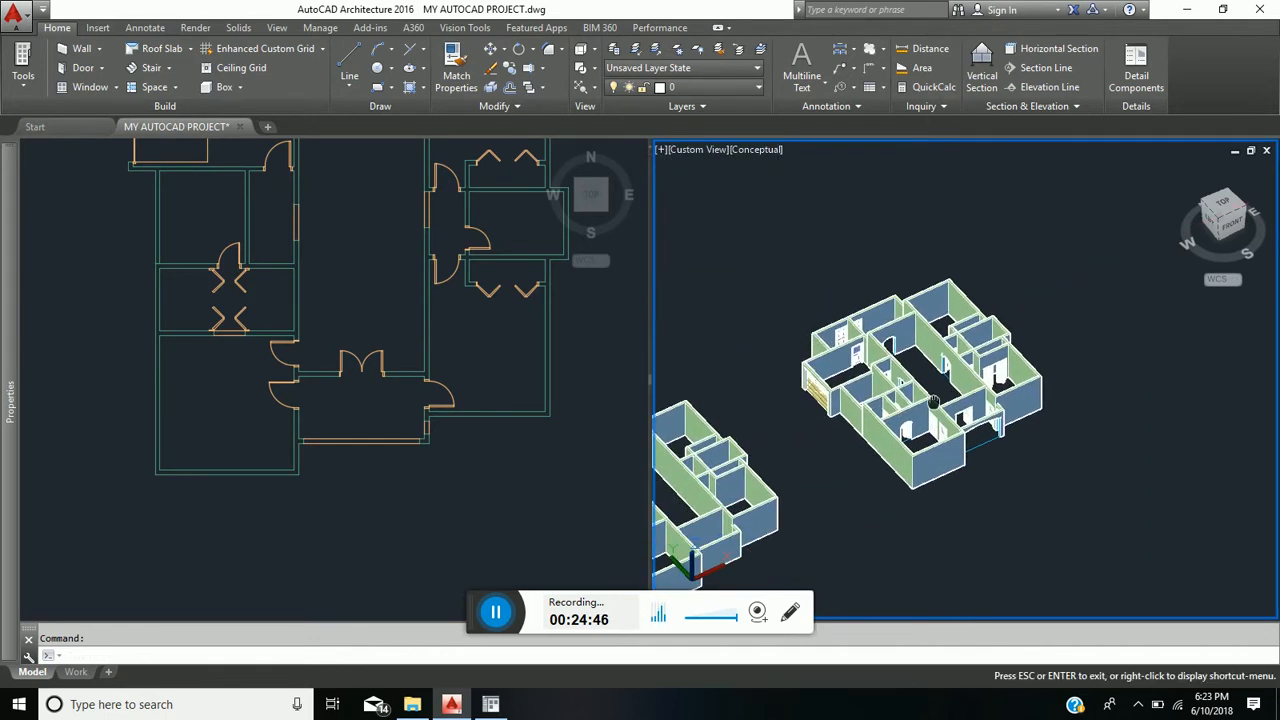
pyautogui.keyDown('shift'); pyautogui.moveTo(932, 400); pyautogui.dragTo(927, 390, button='middle'); pyautogui.keyUp('shift')
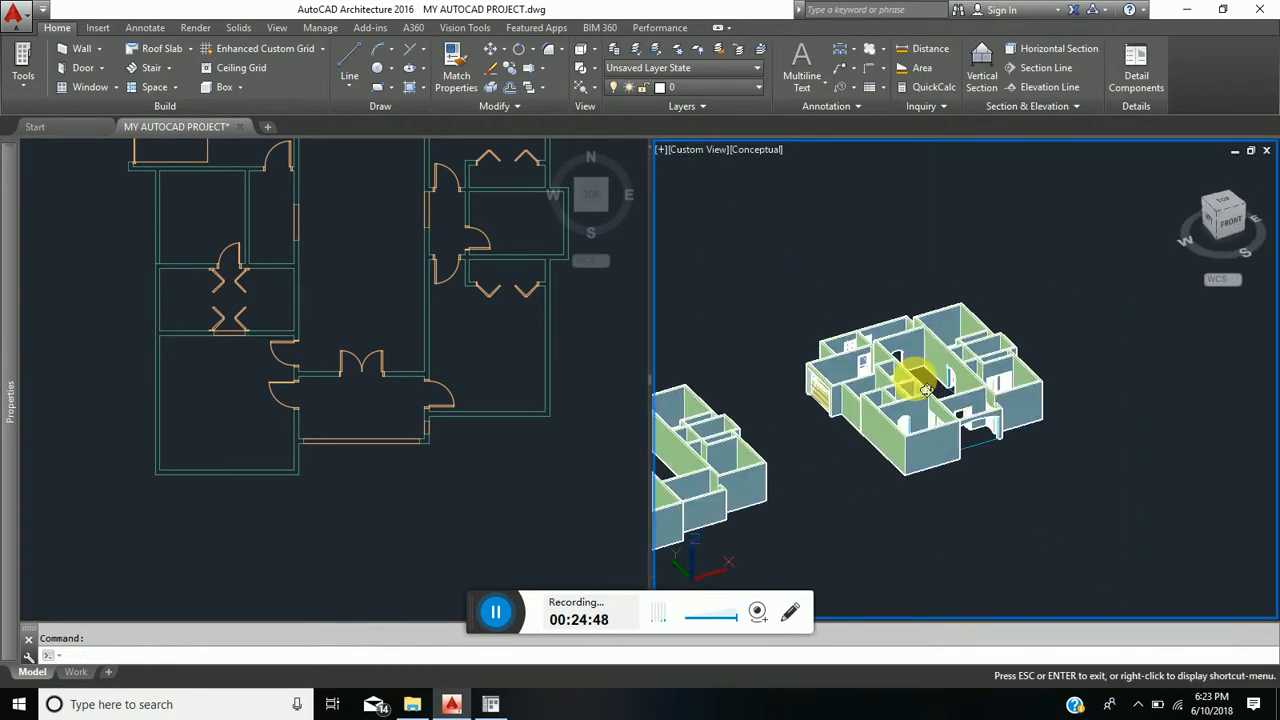
pyautogui.scroll(5, 927, 390)
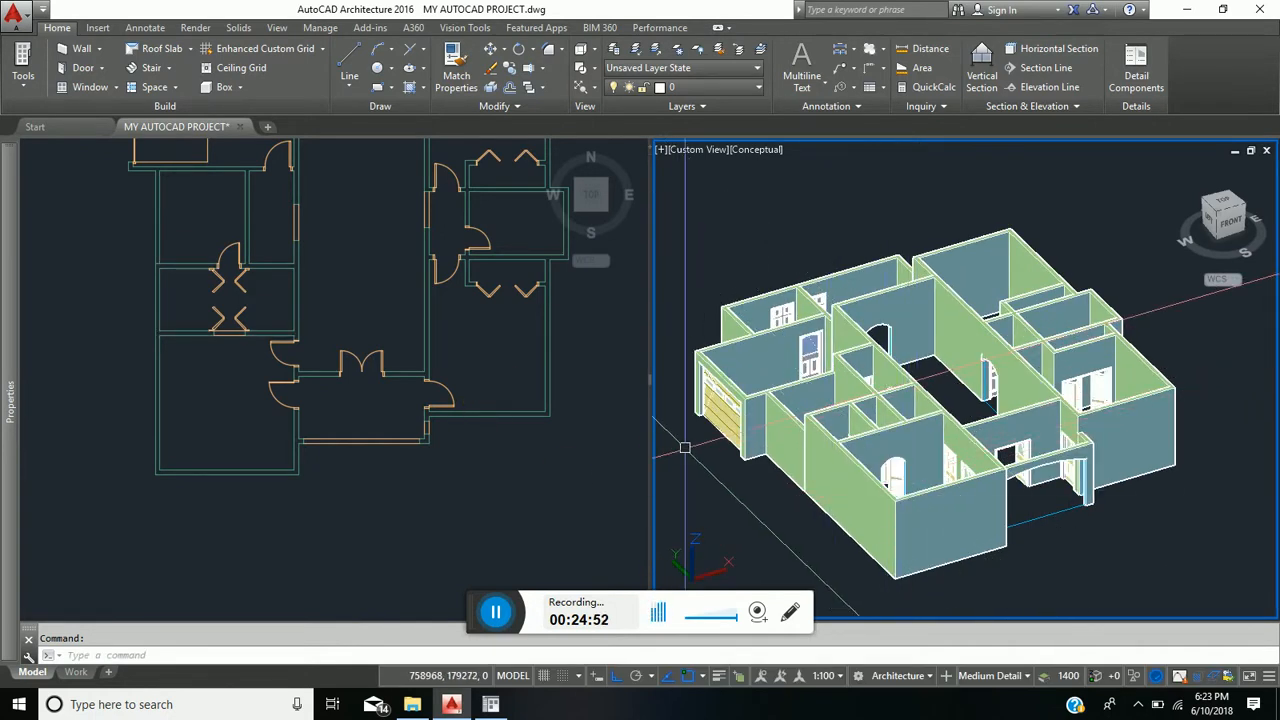
pyautogui.keyDown('shift'); pyautogui.moveTo(840, 410); pyautogui.dragTo(865, 433, button='middle'); pyautogui.keyUp('shift')
# Step: Start adding a window in the floor plan with the Glider window style
pyautogui.click(371, 280)
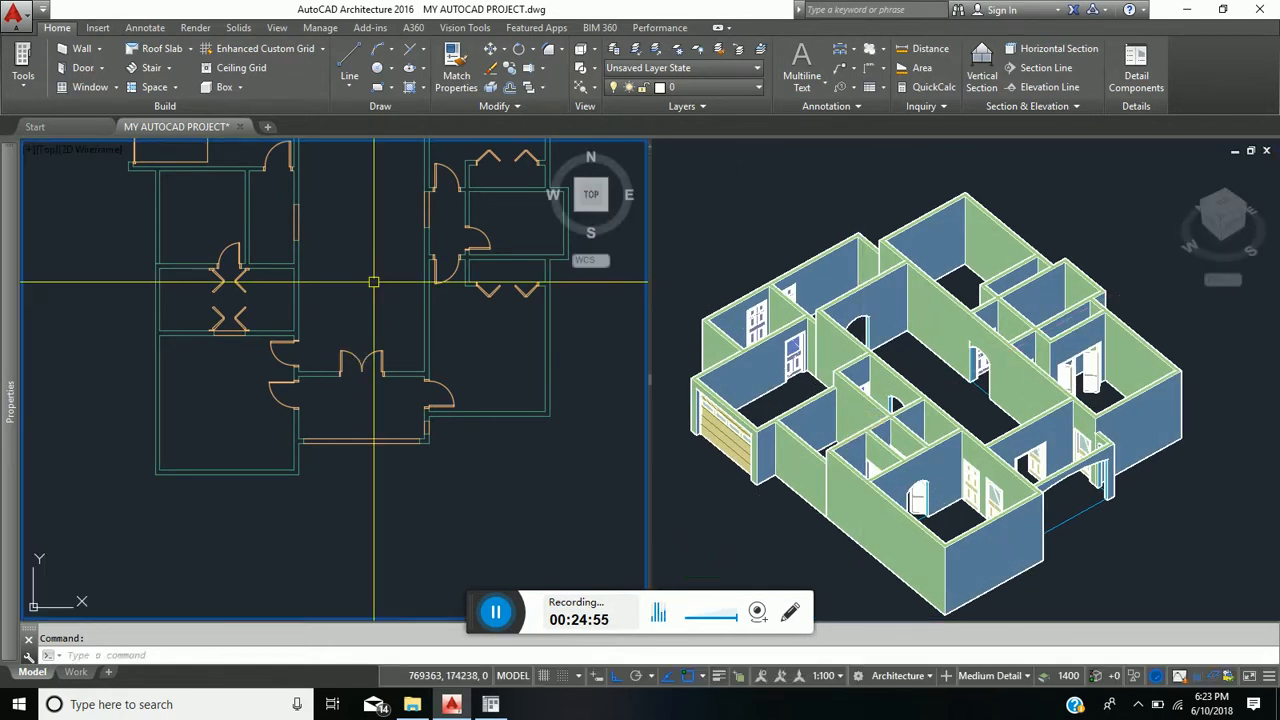
pyautogui.scroll(-5, 352, 338)
pyautogui.moveTo(352, 338); pyautogui.dragTo(330, 385, button='middle')
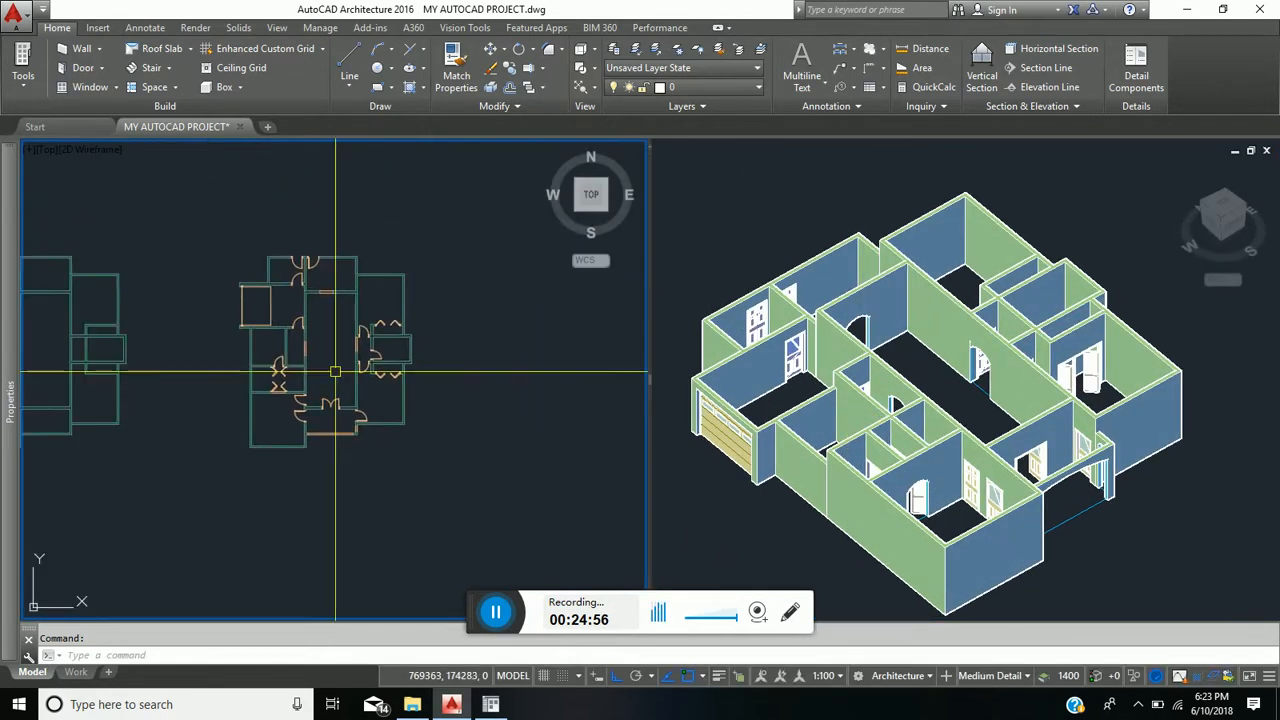
pyautogui.click(118, 88)
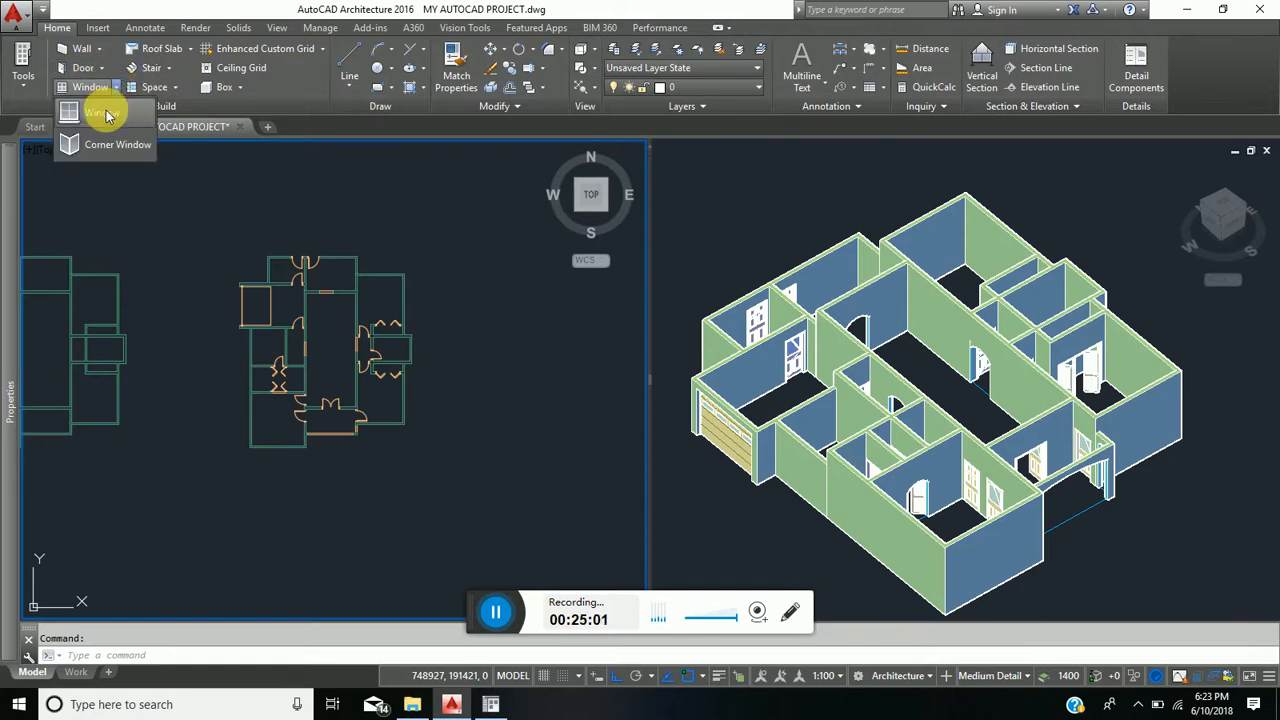
pyautogui.click(101, 113)
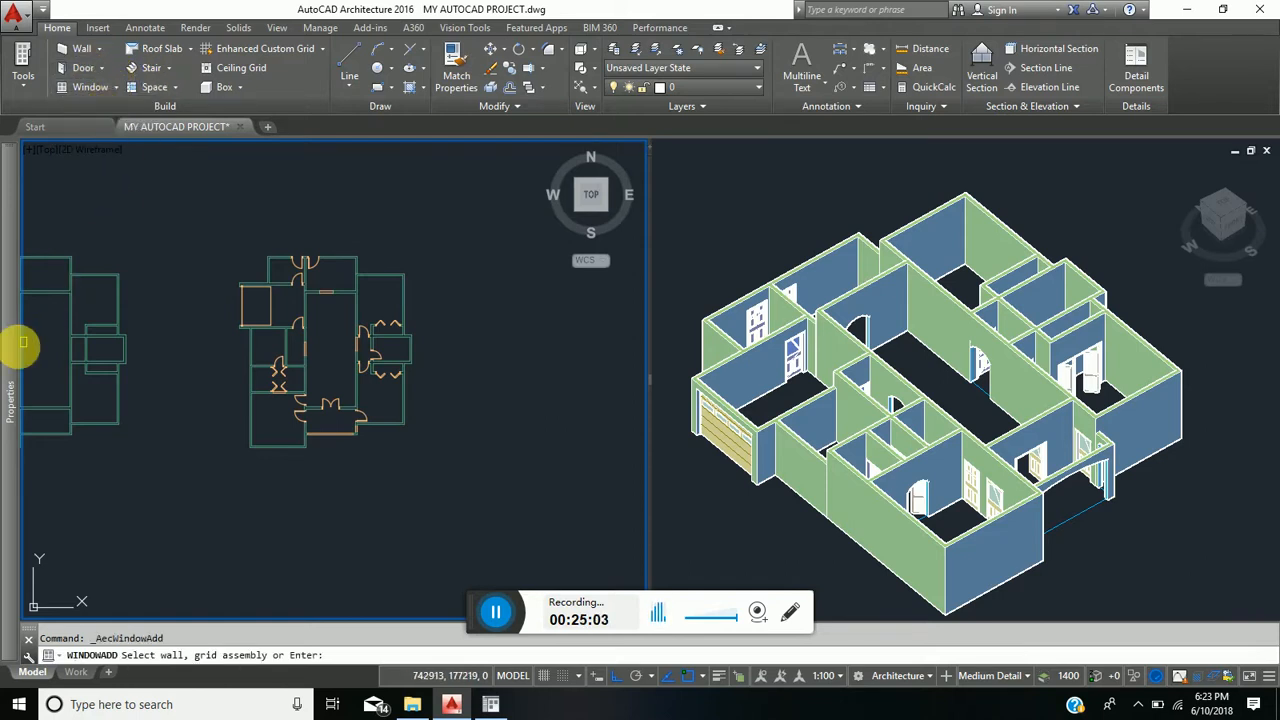
pyautogui.moveTo(5, 372)
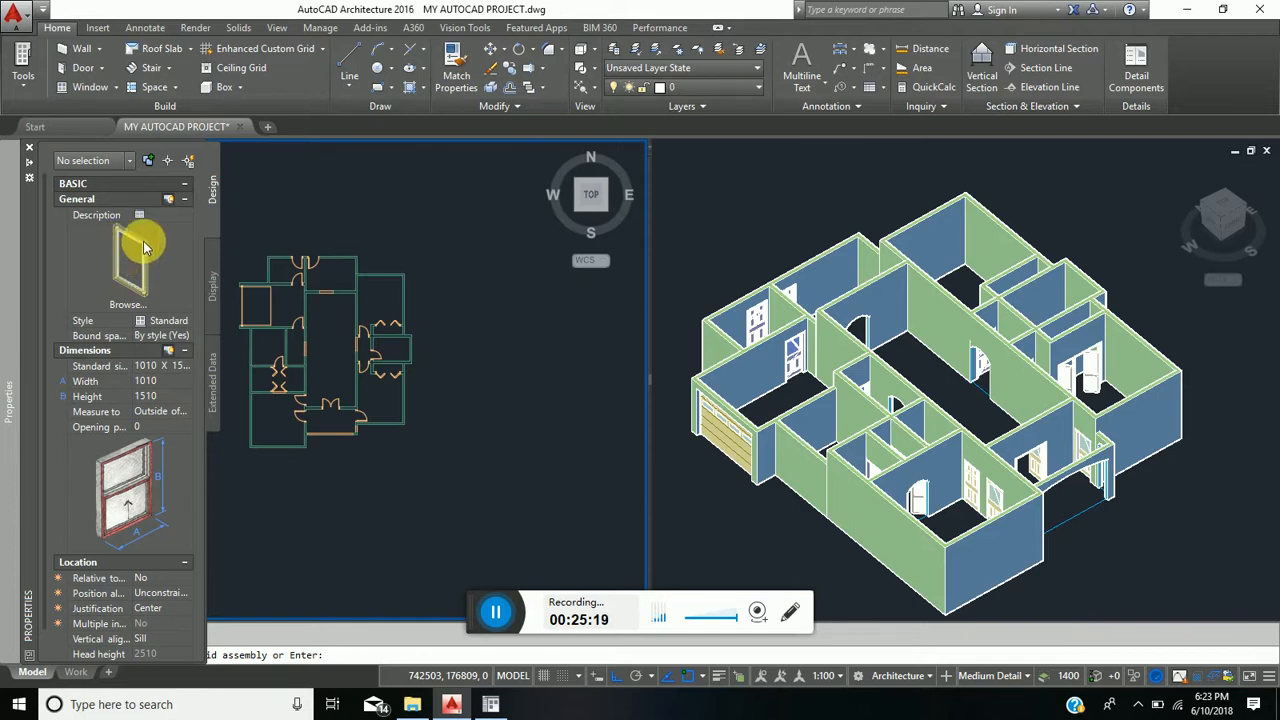
pyautogui.click(190, 322)
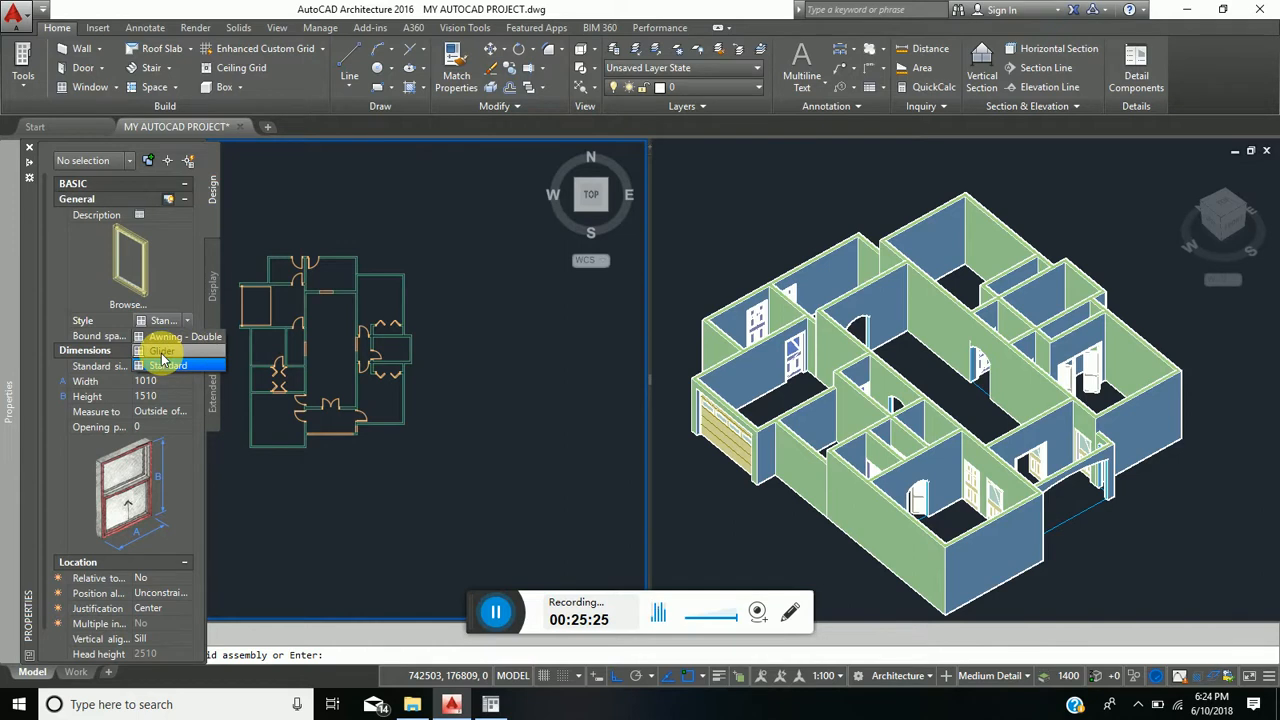
pyautogui.click(162, 353)
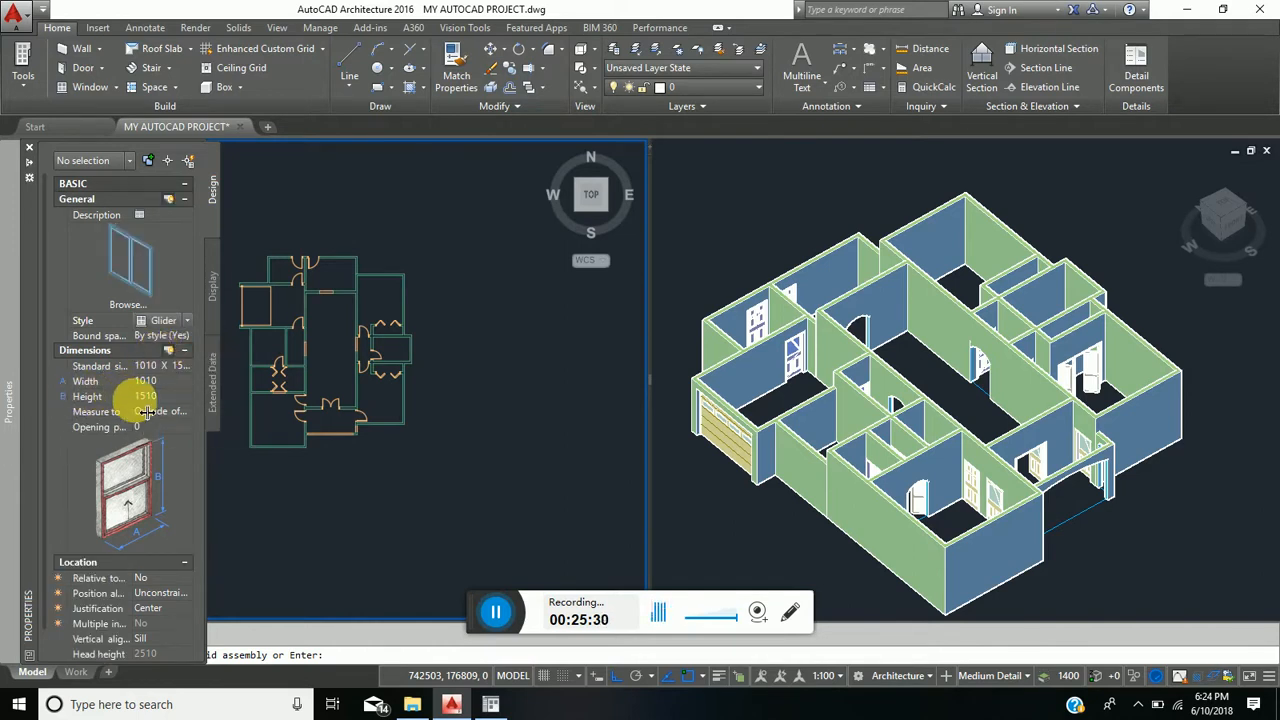
# Step: Set the new window's height to 1200 and its width to 1500
pyautogui.click(160, 398)
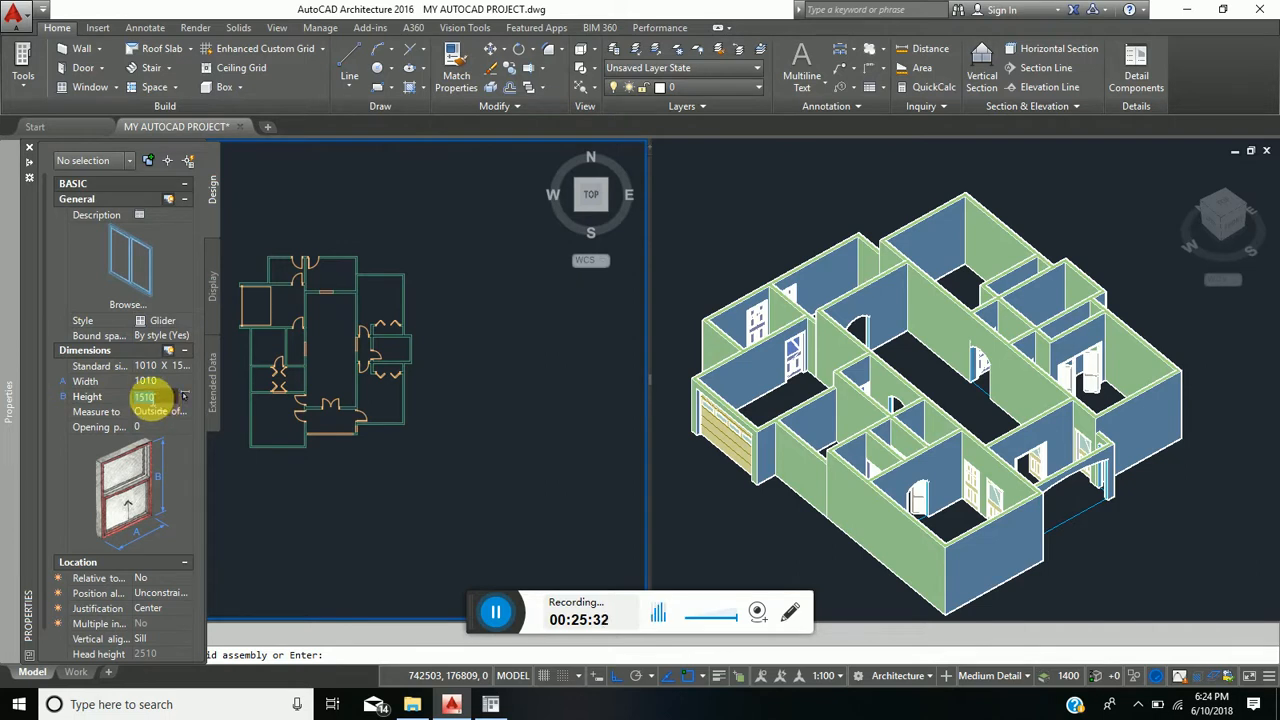
pyautogui.write('1200')
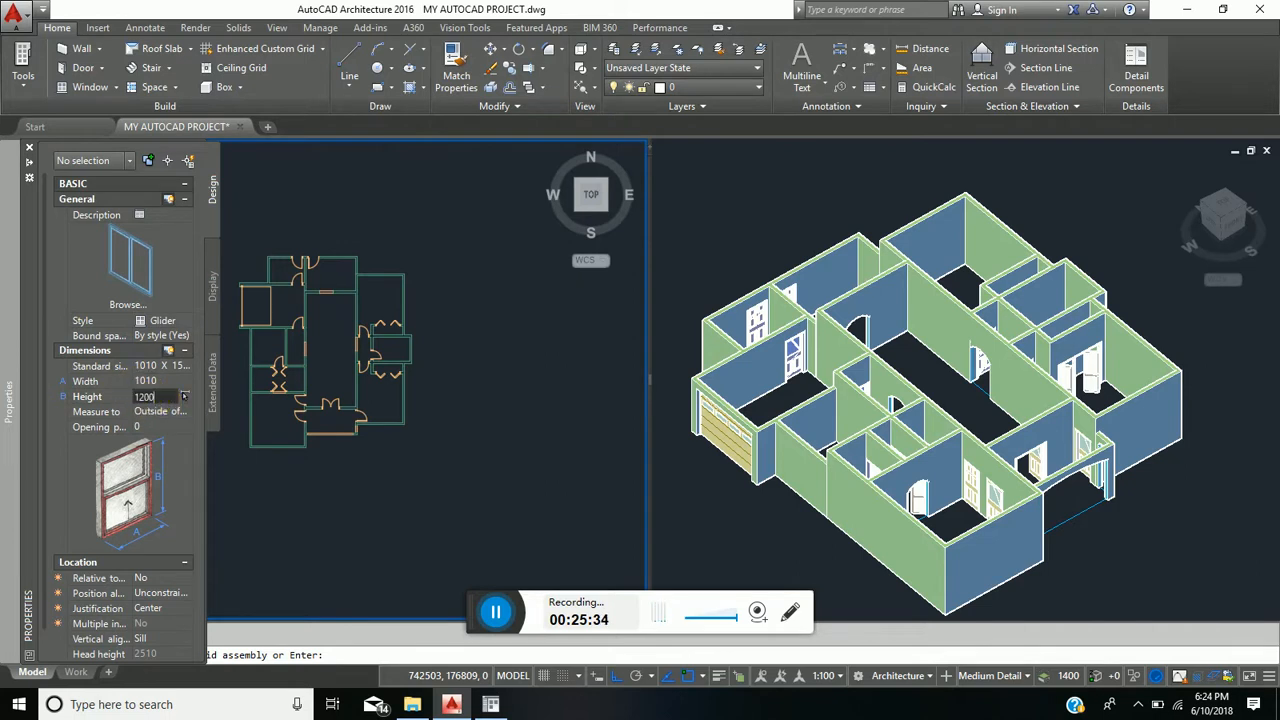
pyautogui.click(156, 383)
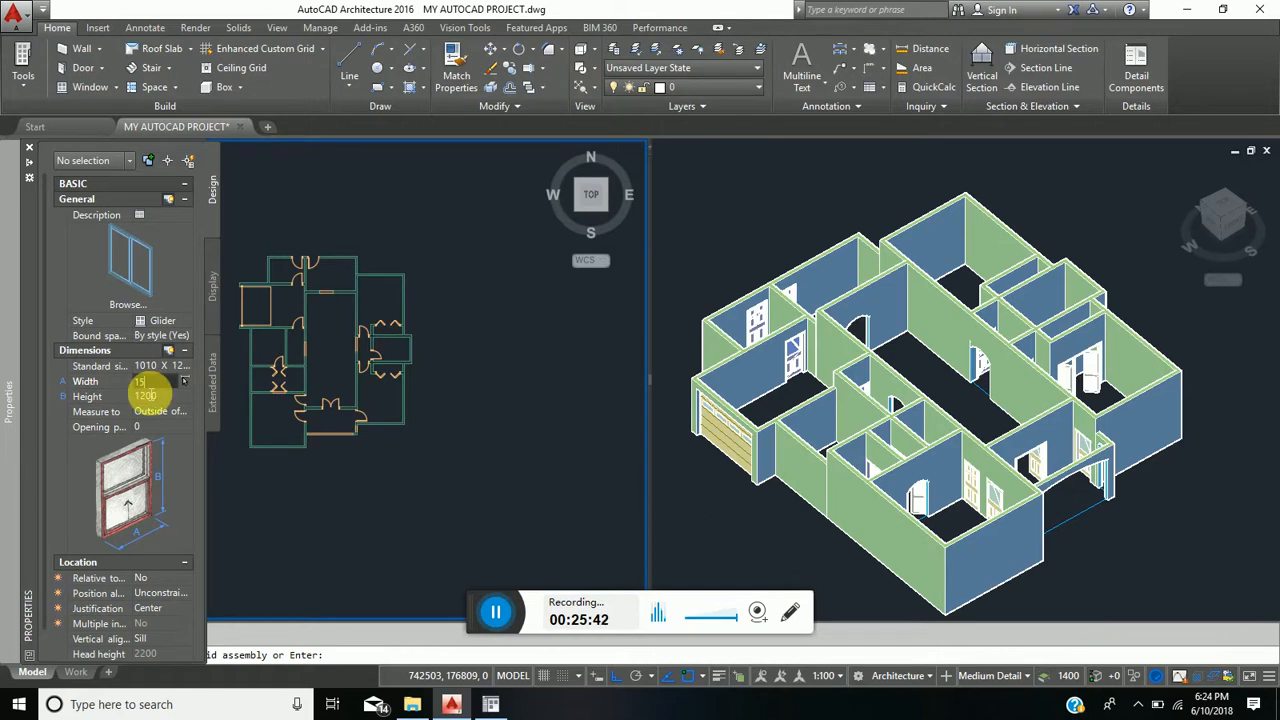
pyautogui.write('1500')
pyautogui.click(146, 394)
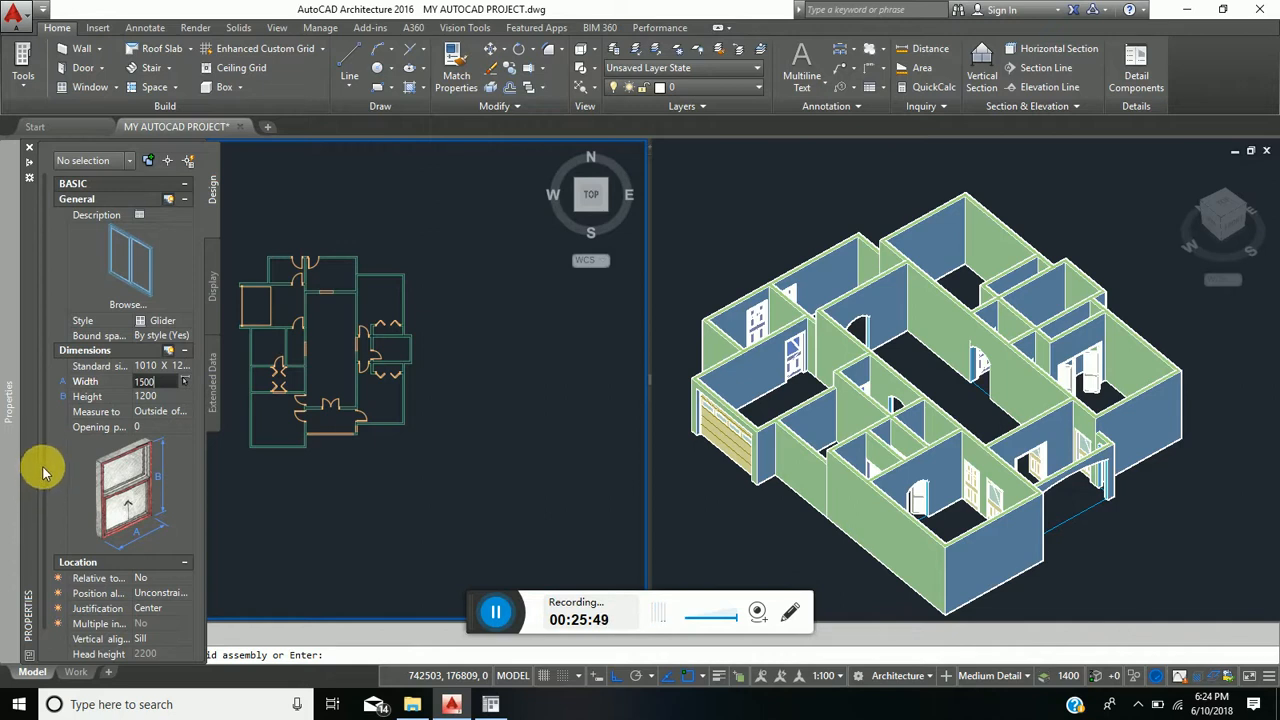
pyautogui.scroll(-1, 43, 472)
pyautogui.press('Return')
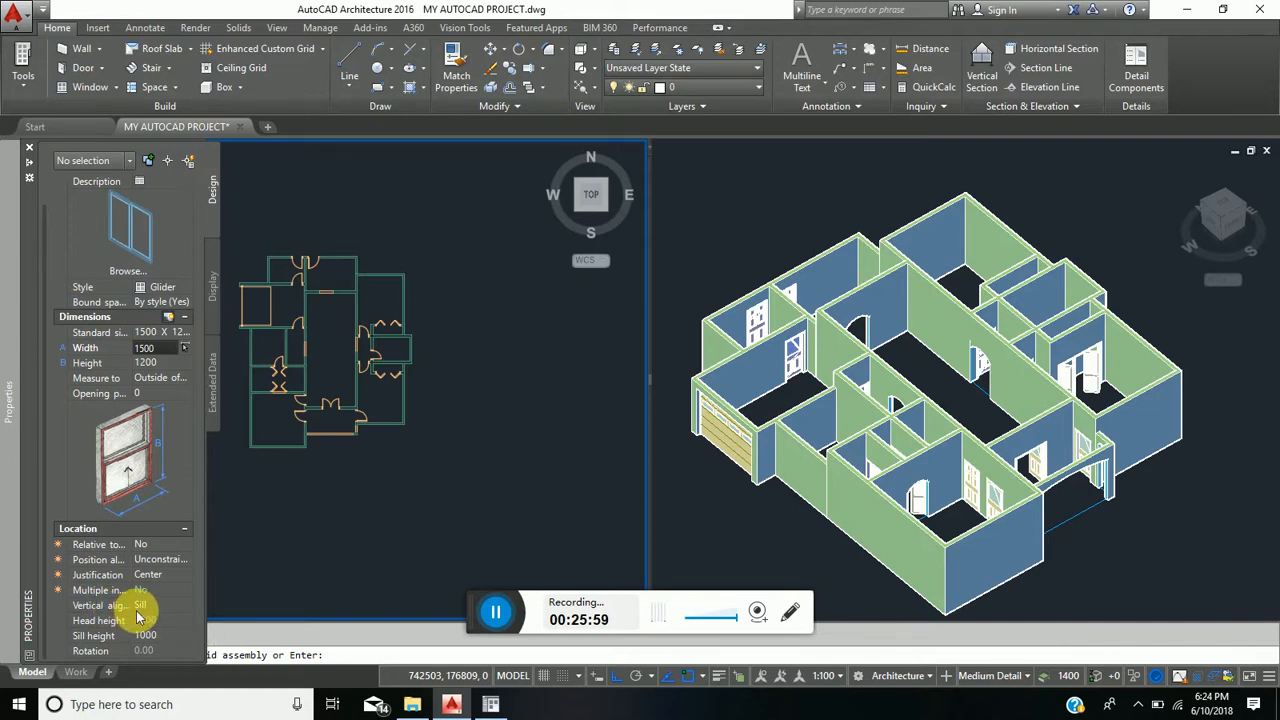
# Step: Set the window's vertical alignment to Head with a head height of 2100
pyautogui.click(147, 607)
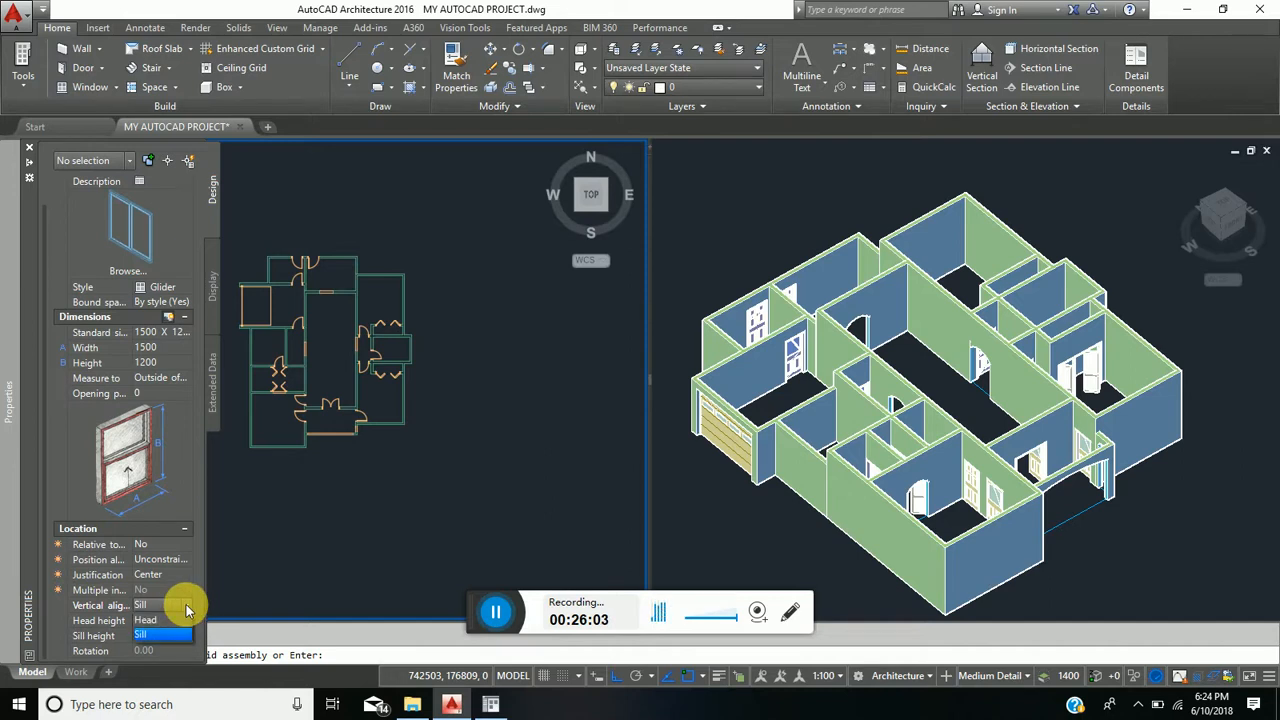
pyautogui.click(165, 633)
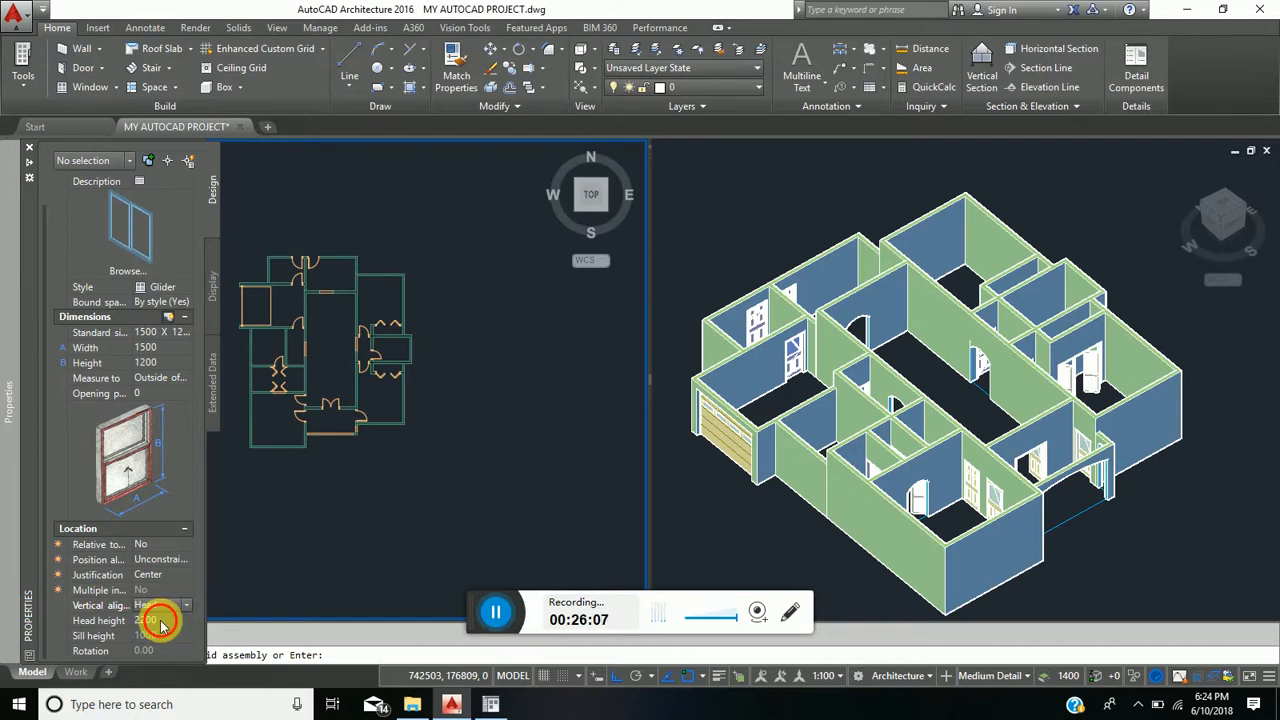
pyautogui.click(161, 622)
pyautogui.write('21')
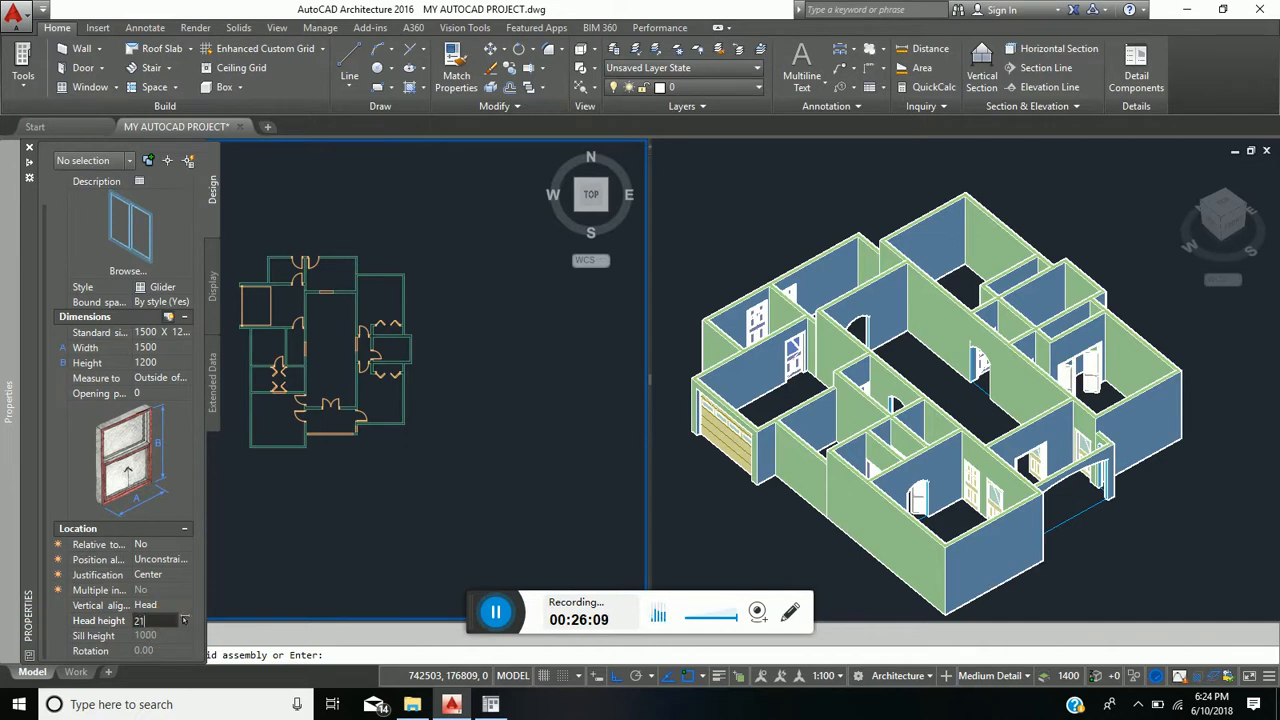
pyautogui.write('00')
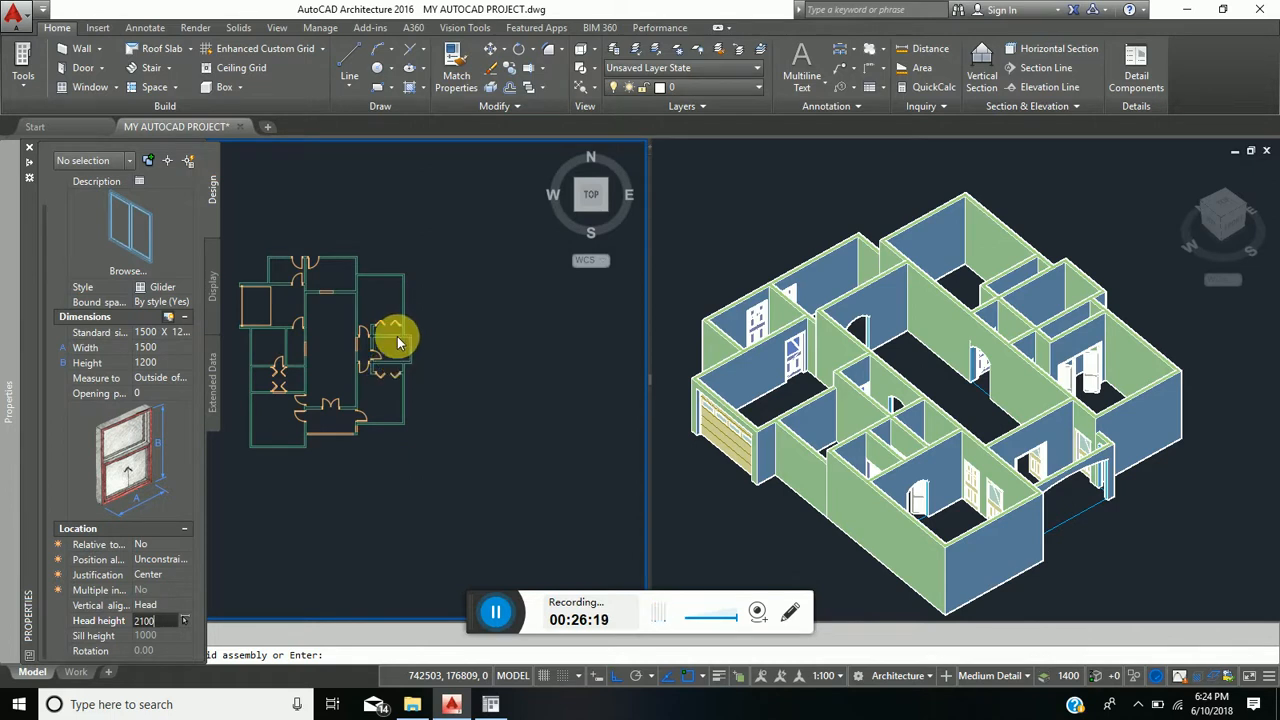
pyautogui.click(395, 378)
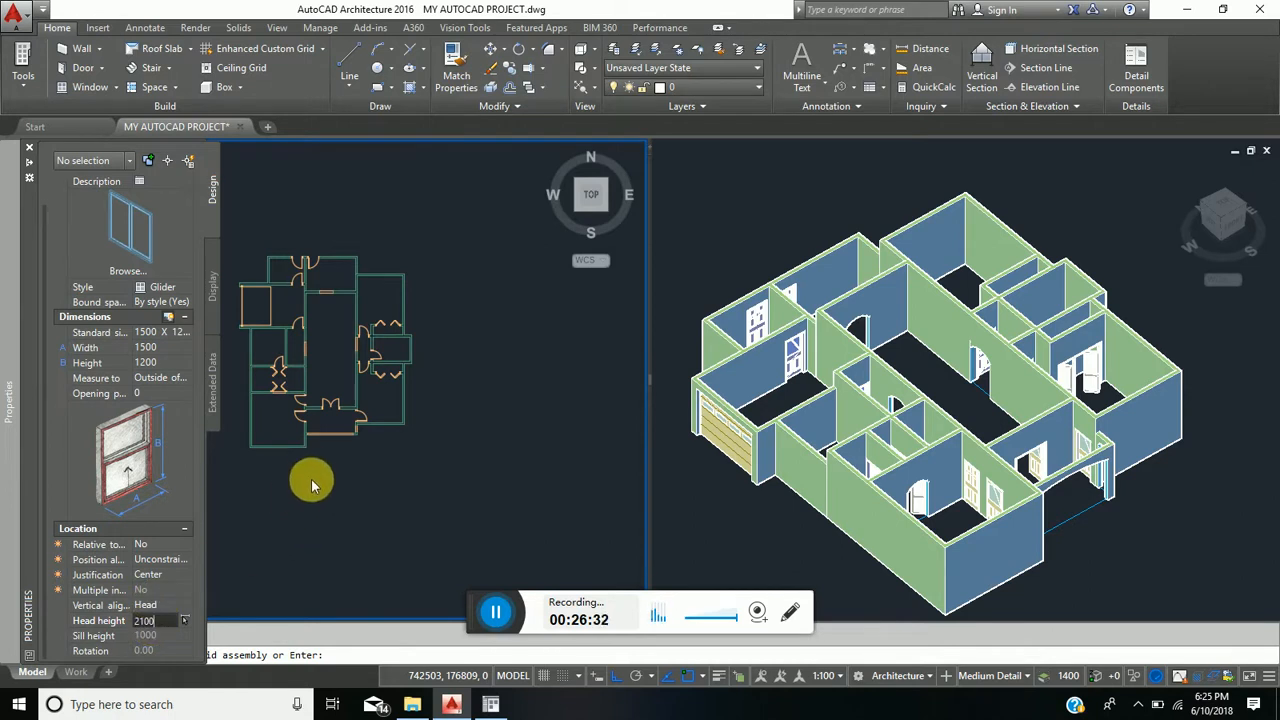
# Step: Choose the southeast room's south wall for the window and set its position along the wall to Offset/Center
pyautogui.scroll(5, 374, 420)
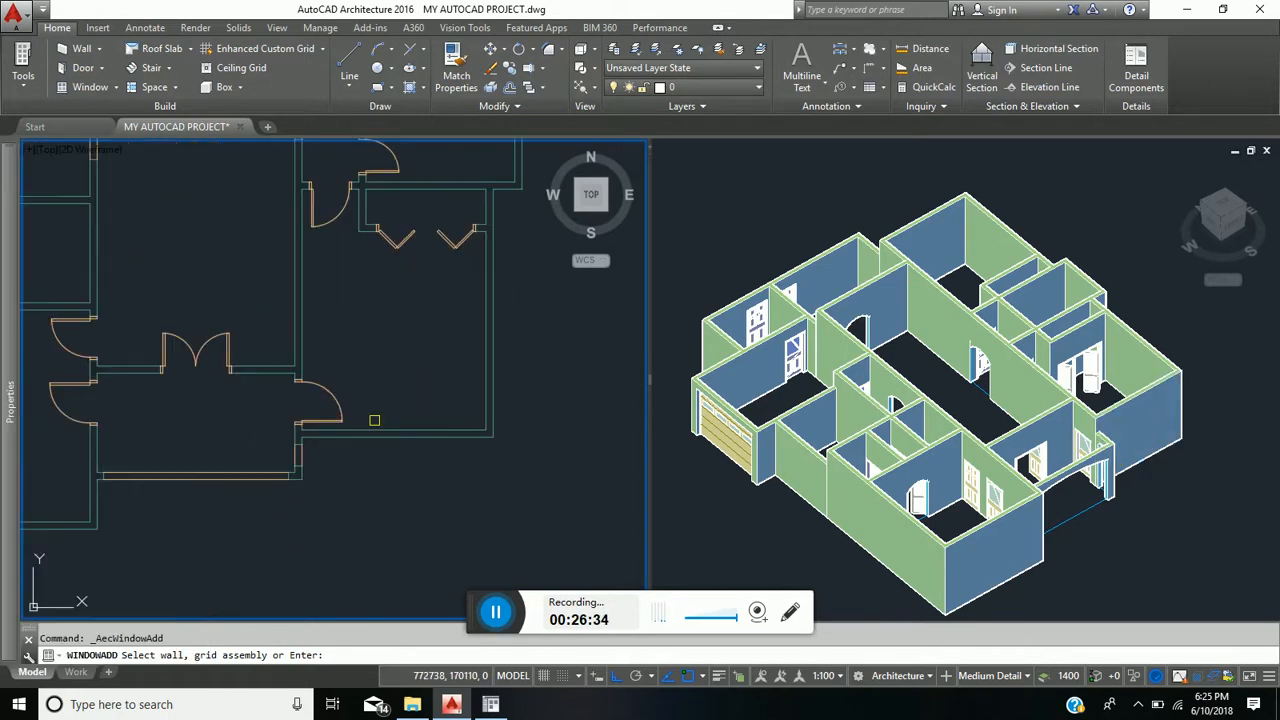
pyautogui.click(396, 431)
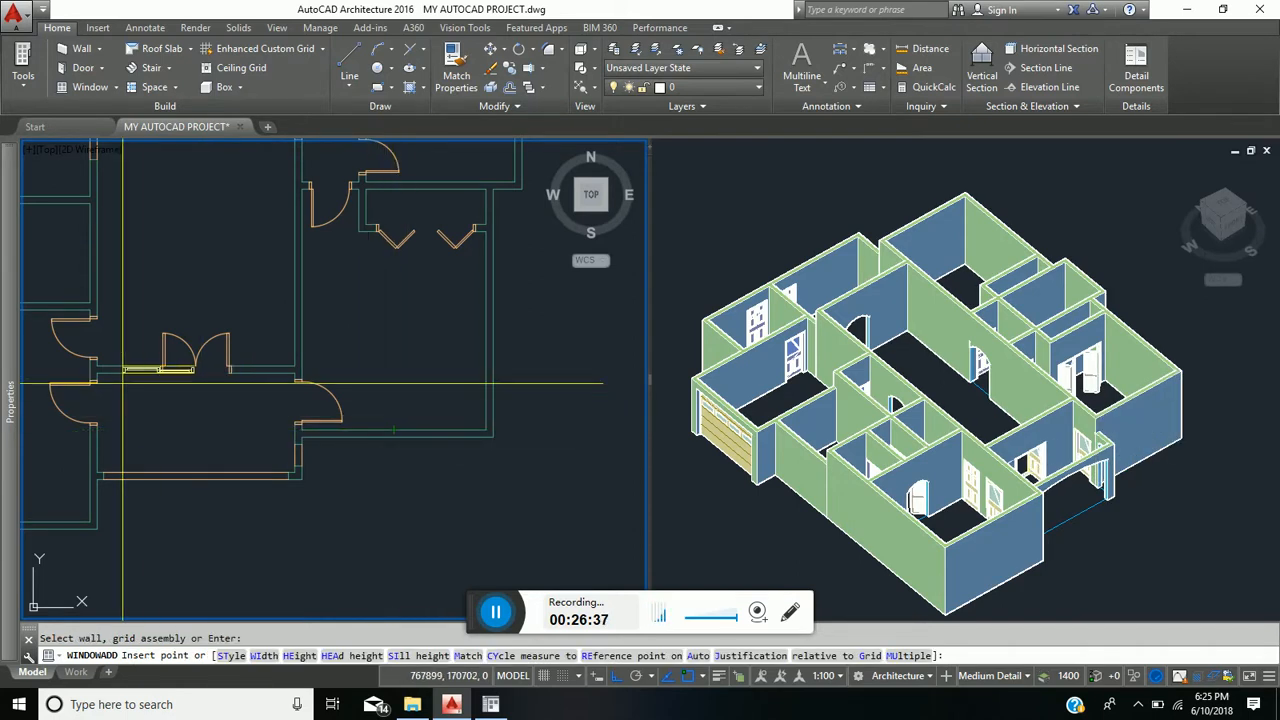
pyautogui.moveTo(8, 370)
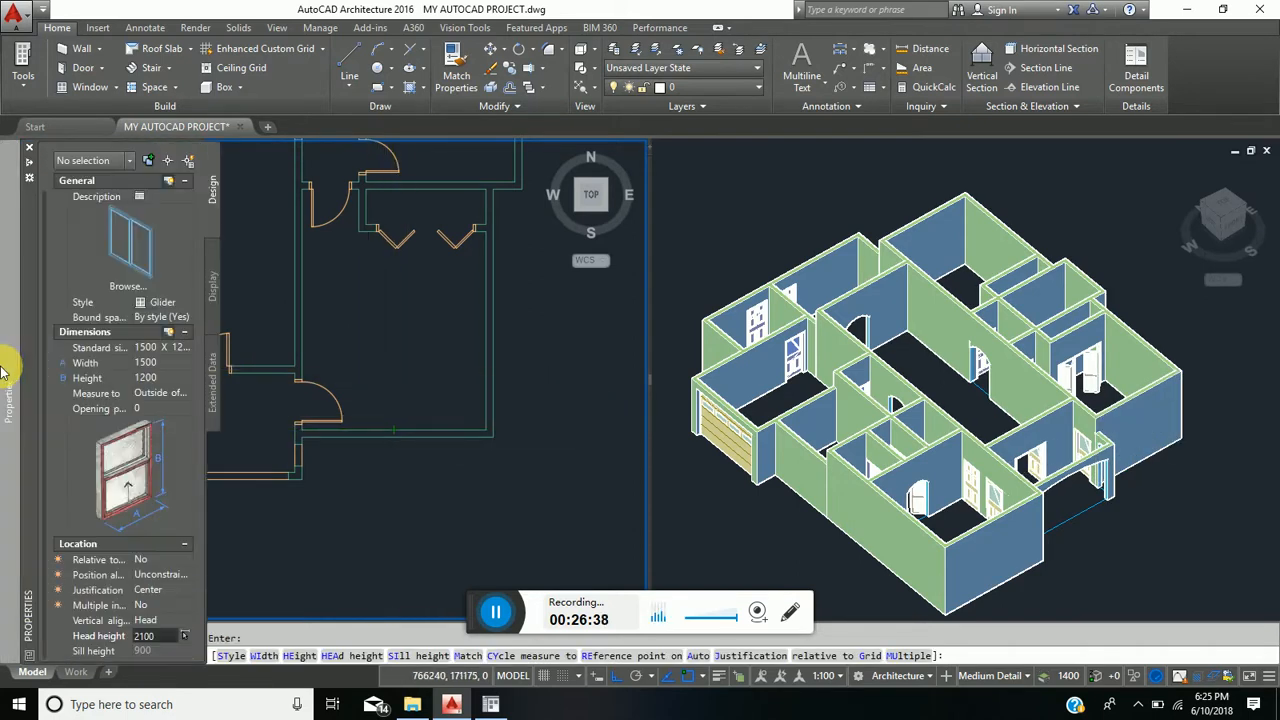
pyautogui.click(168, 575)
pyautogui.click(184, 577)
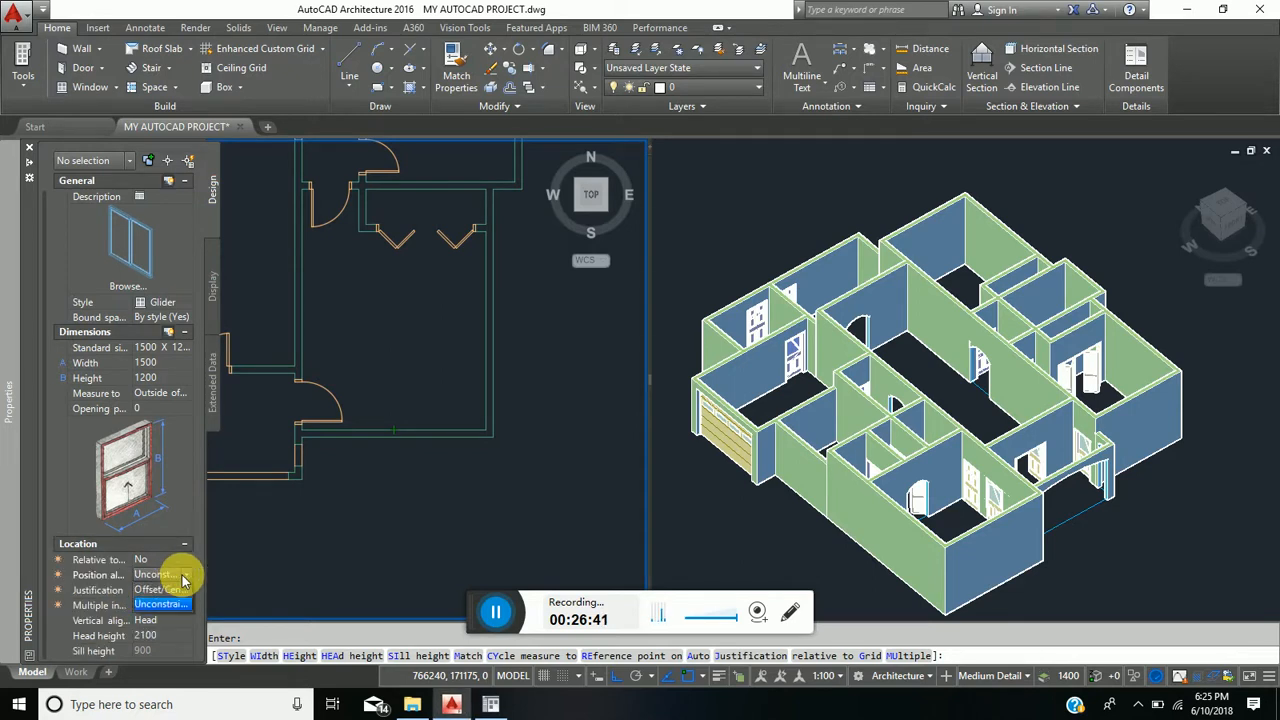
pyautogui.click(165, 589)
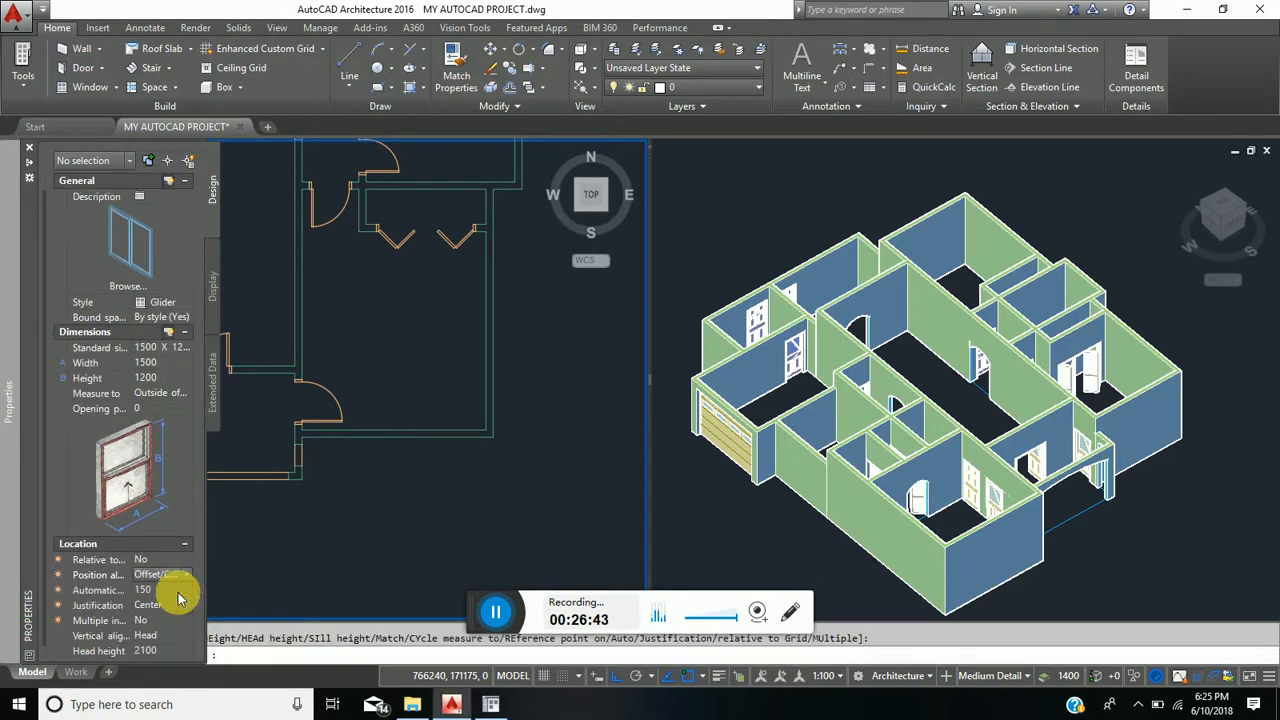
# Step: Place centred windows in the southeast room's south and east walls and in the northeast room's east and north walls
pyautogui.click(394, 432)
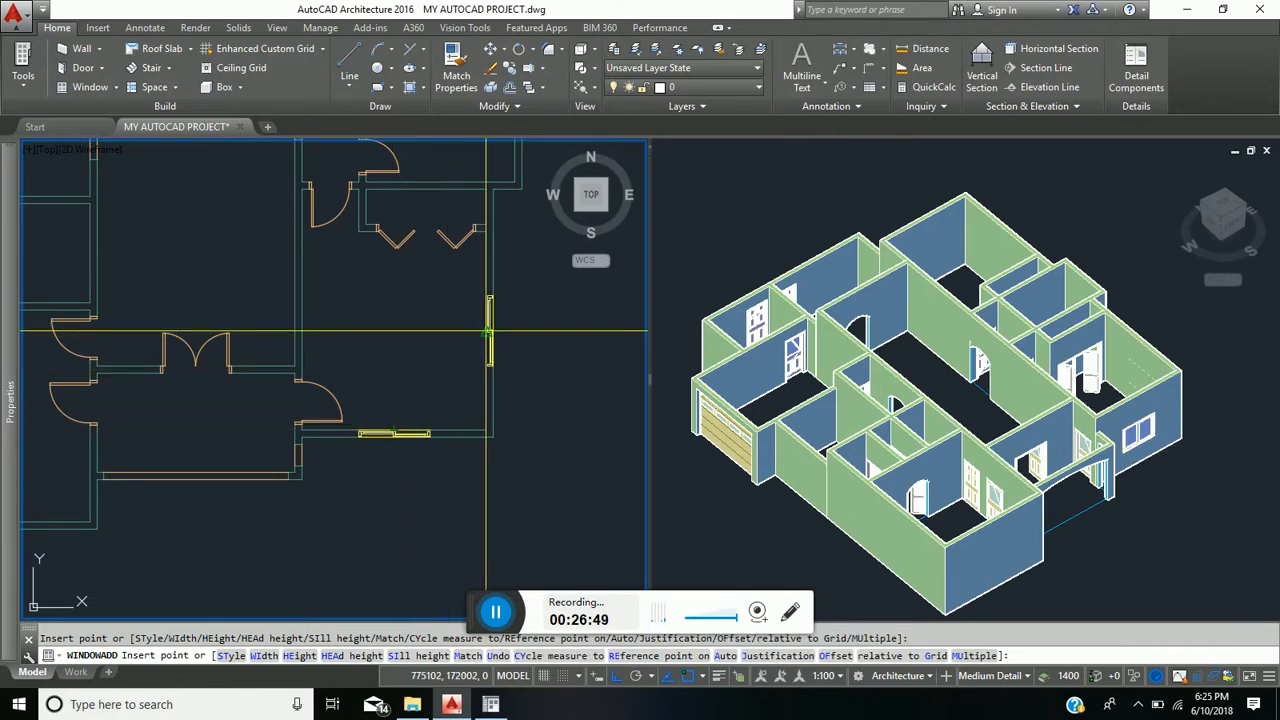
pyautogui.click(487, 330)
pyautogui.scroll(-1, 443, 289)
pyautogui.moveTo(443, 289); pyautogui.dragTo(425, 549, button='middle')
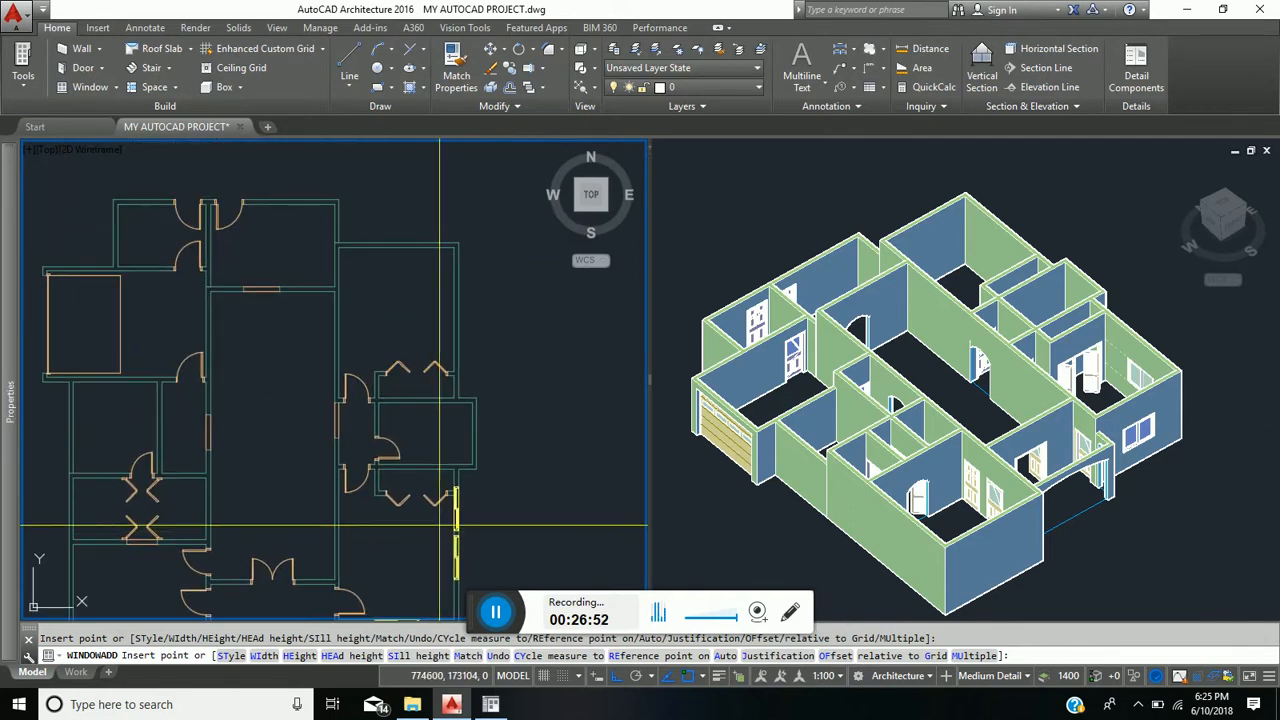
pyautogui.click(455, 308)
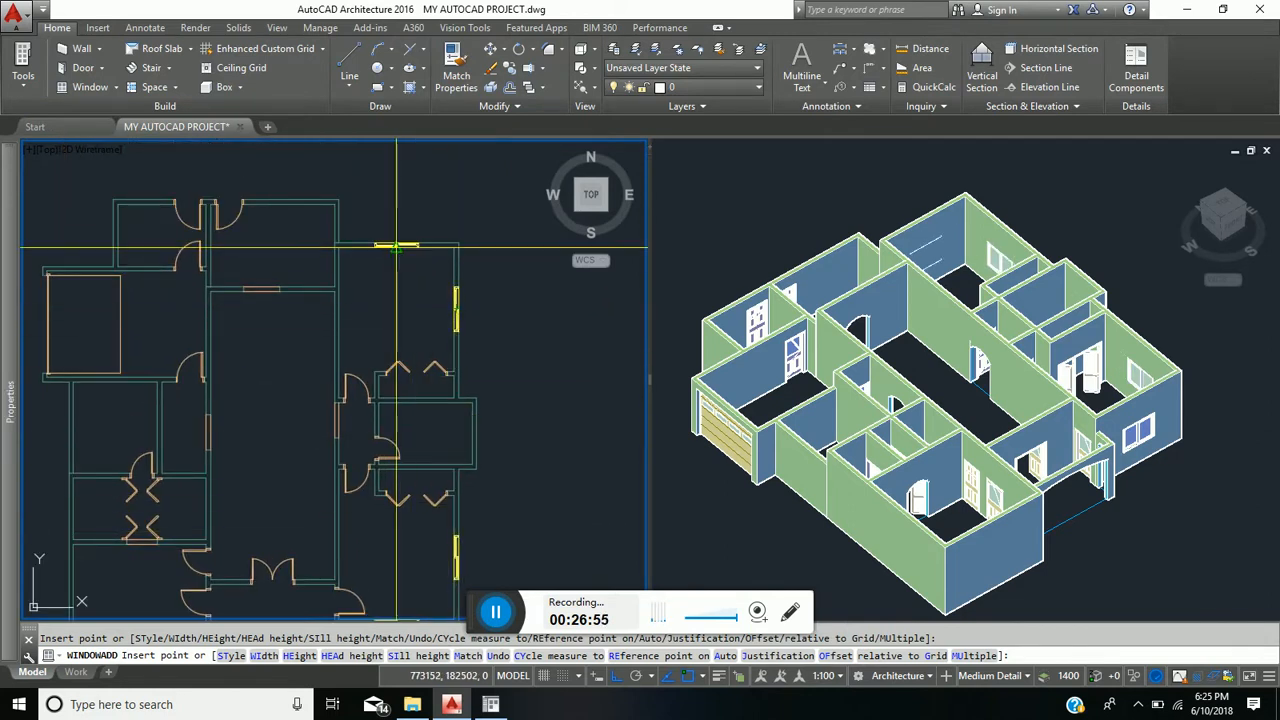
# Step: Set the window width to 1800 and place windows centred in the southwest room's south and west walls
pyautogui.scroll(-3, 394, 250)
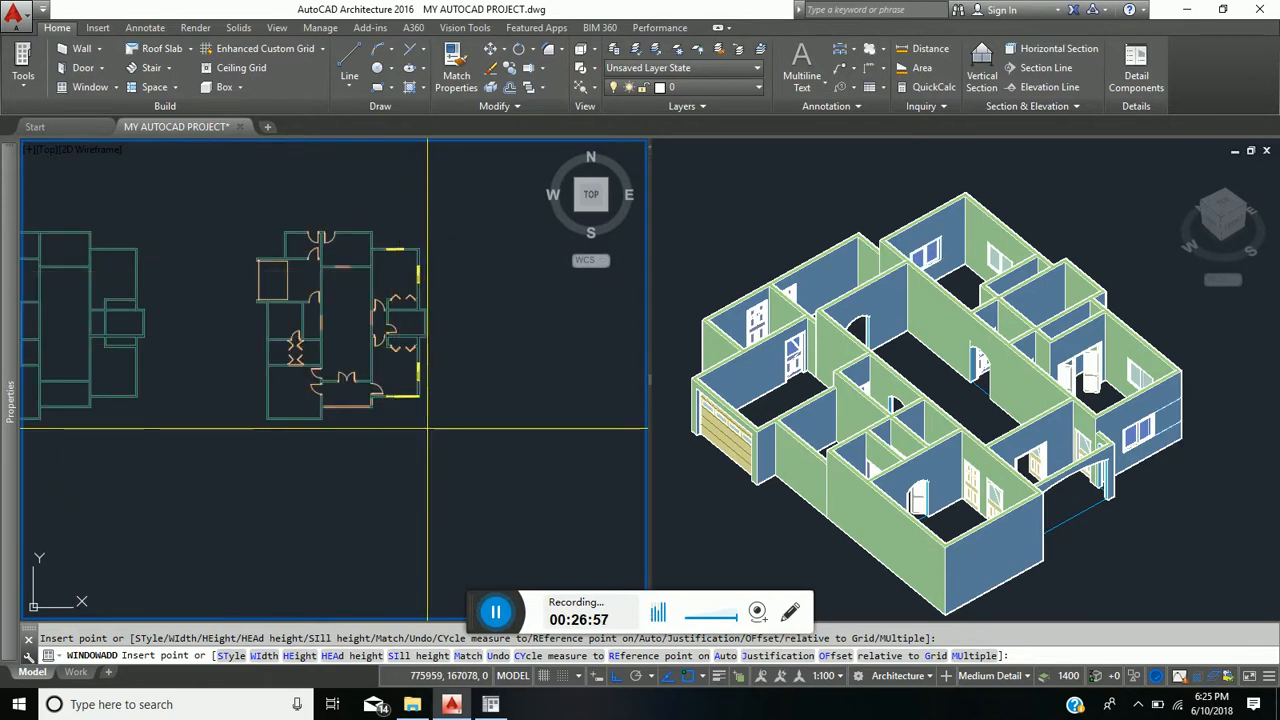
pyautogui.moveTo(427, 429); pyautogui.dragTo(336, 370, button='middle')
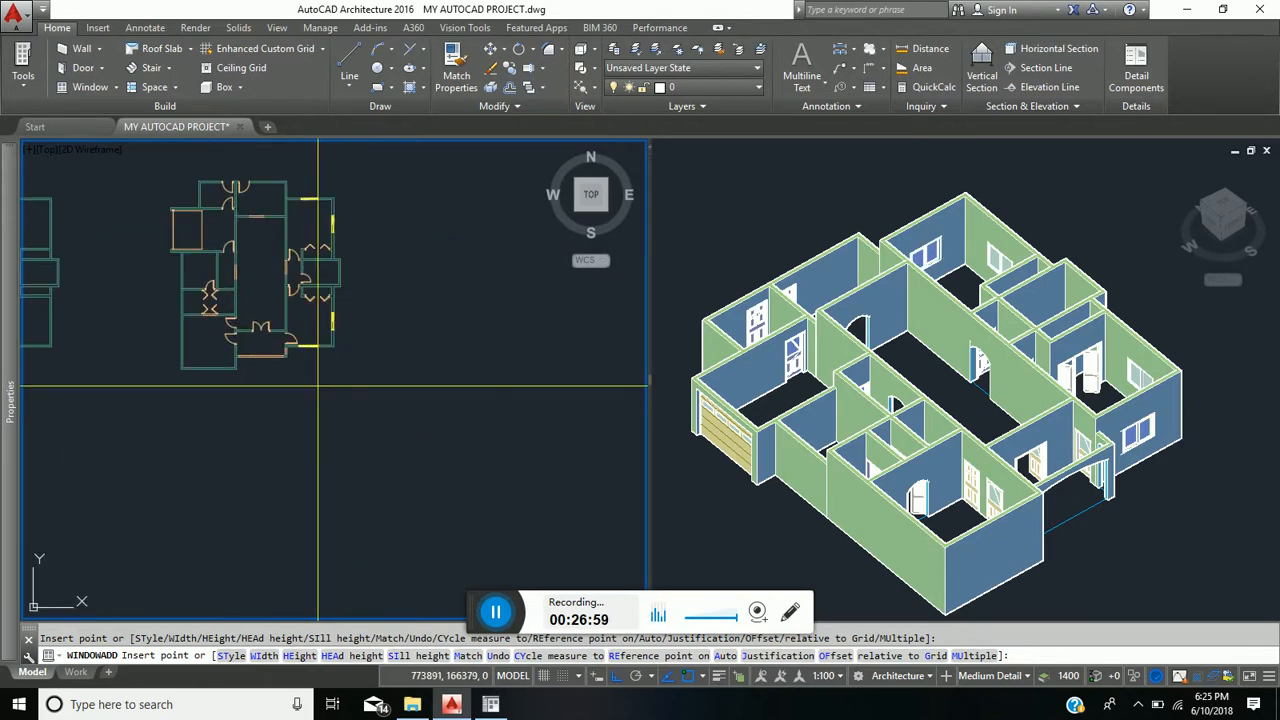
pyautogui.click(278, 390)
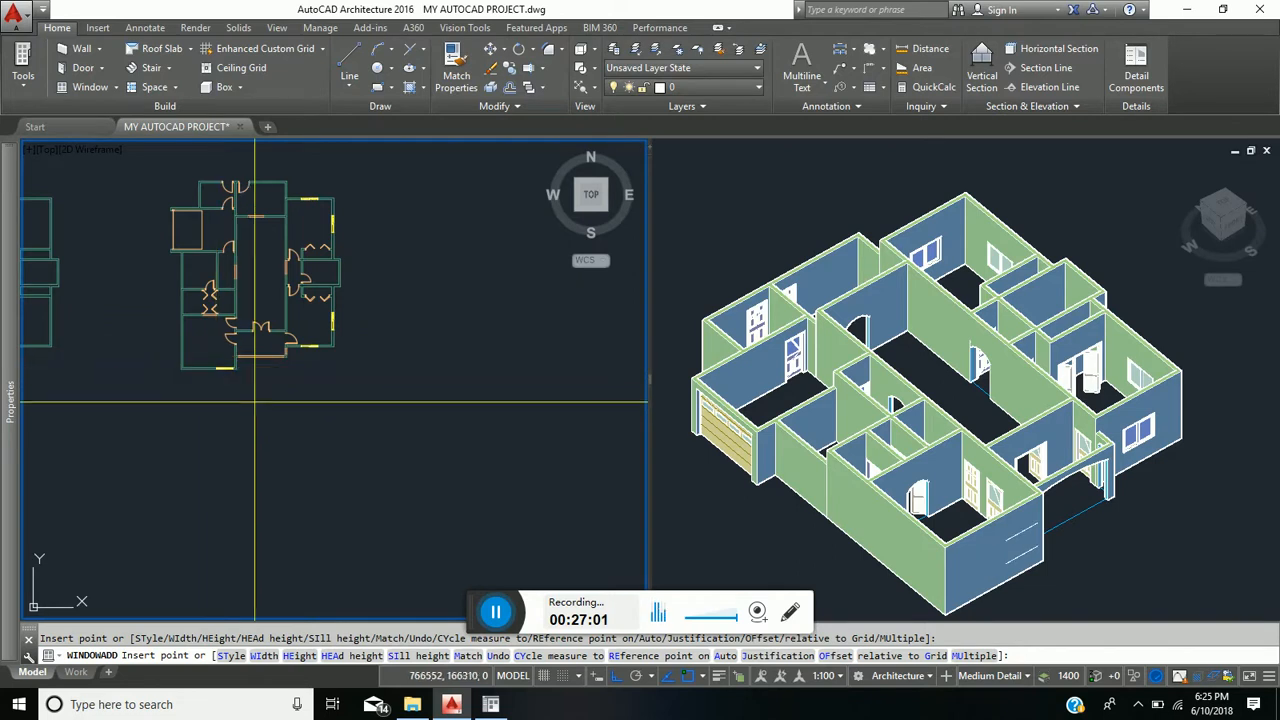
pyautogui.scroll(2, 305, 322)
pyautogui.moveTo(337, 413); pyautogui.dragTo(484, 383, button='middle')
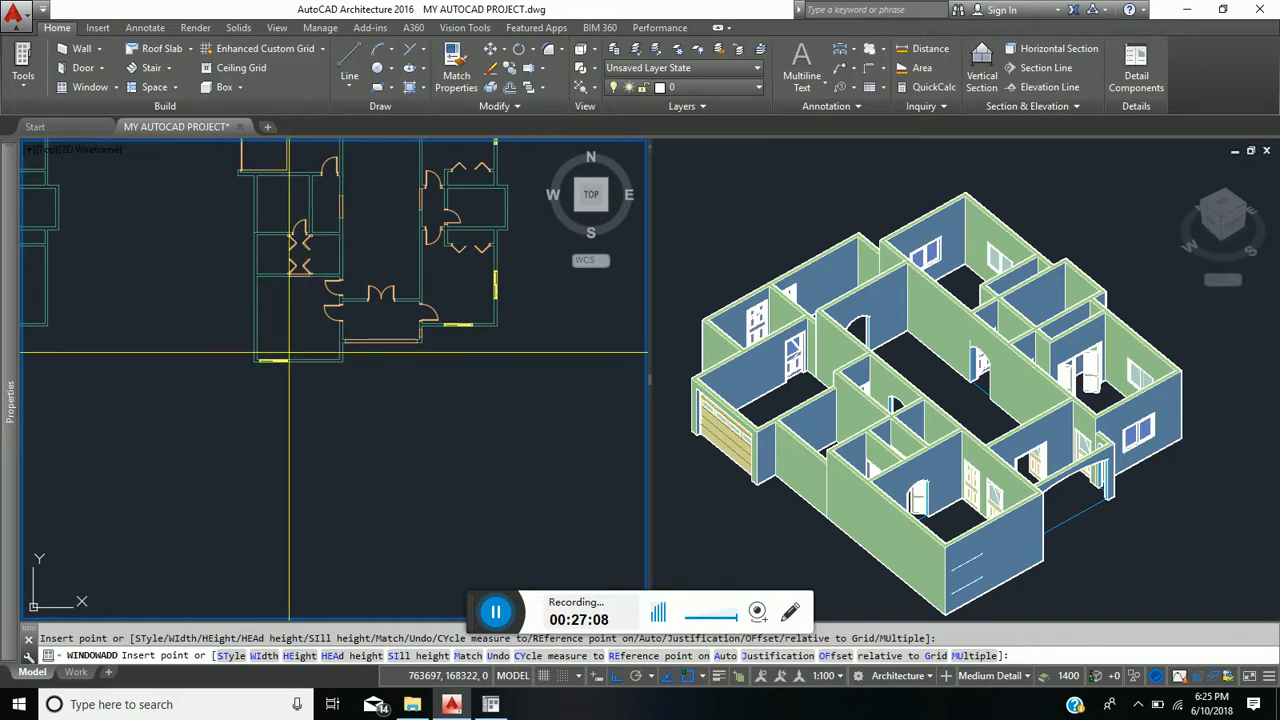
pyautogui.moveTo(5, 330)
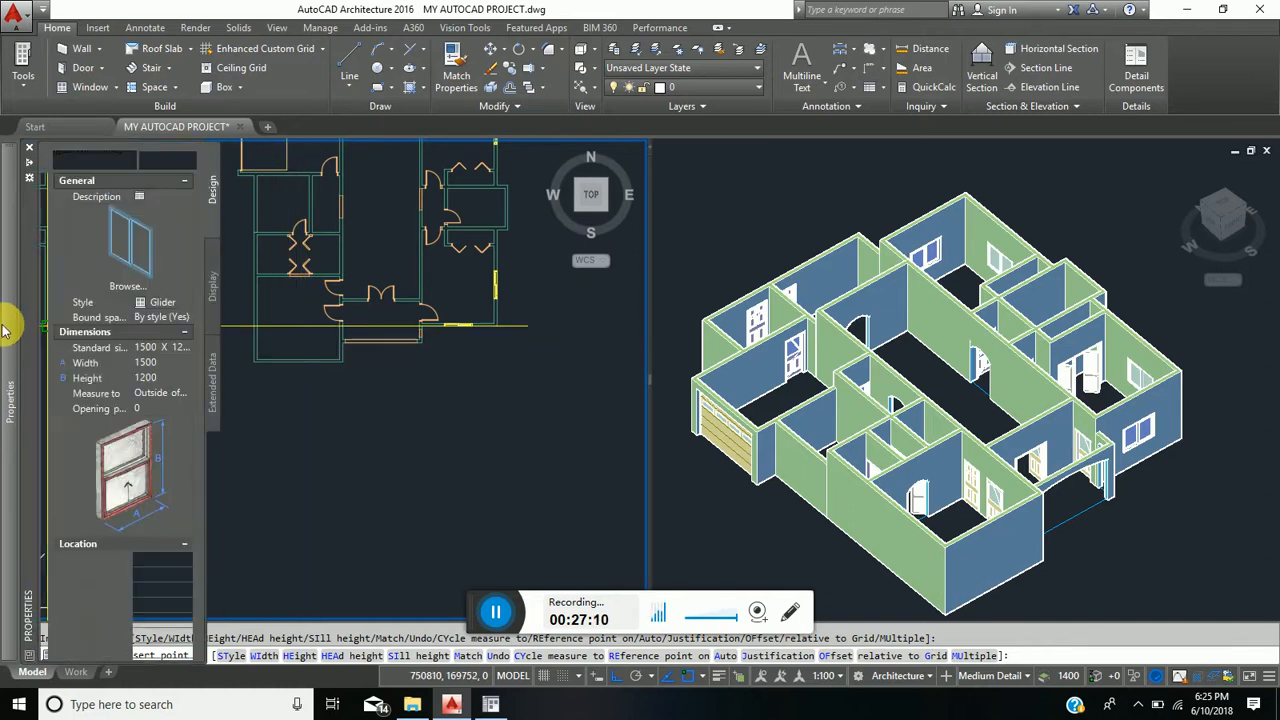
pyautogui.click(178, 366)
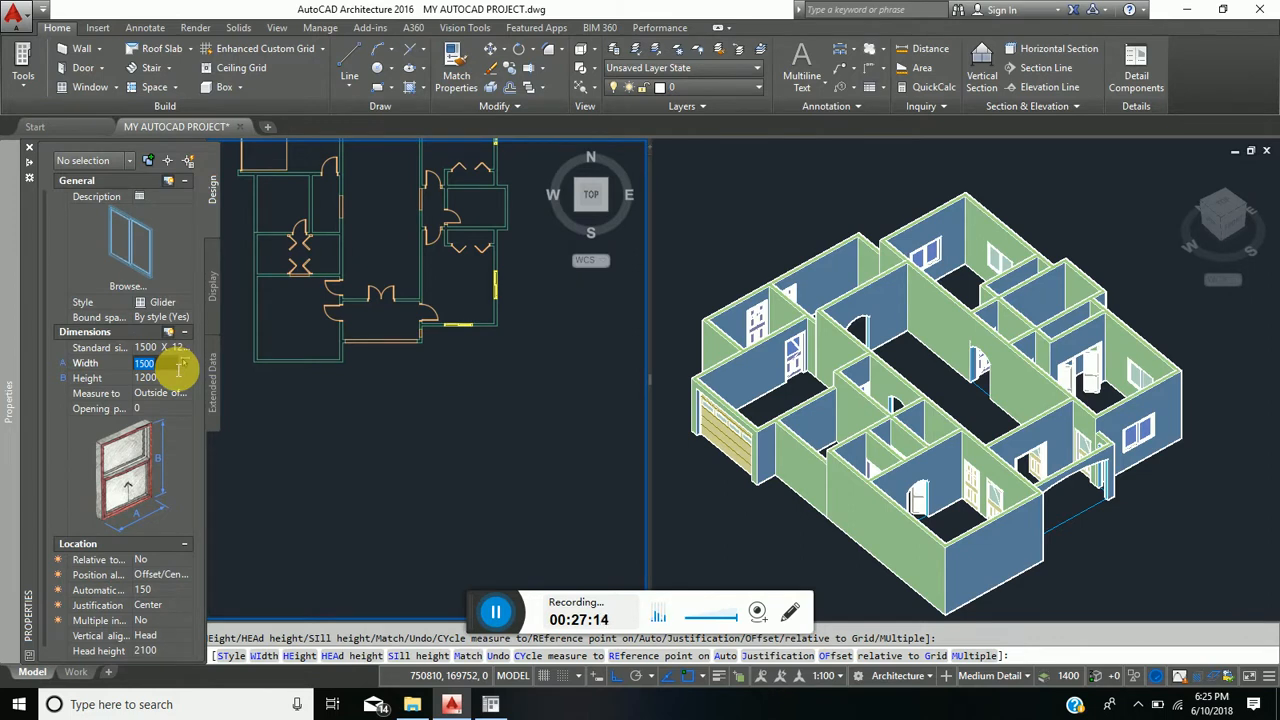
pyautogui.write('1')
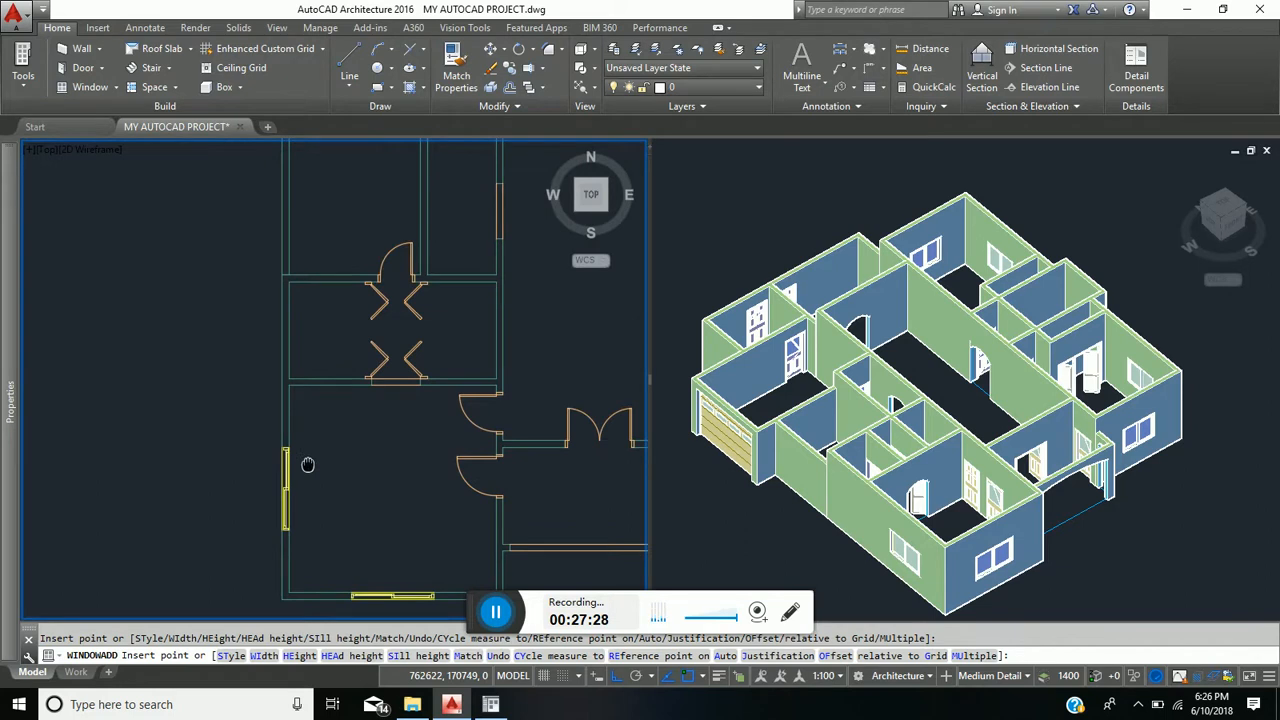
pyautogui.moveTo(308, 464); pyautogui.dragTo(328, 594, button='middle')
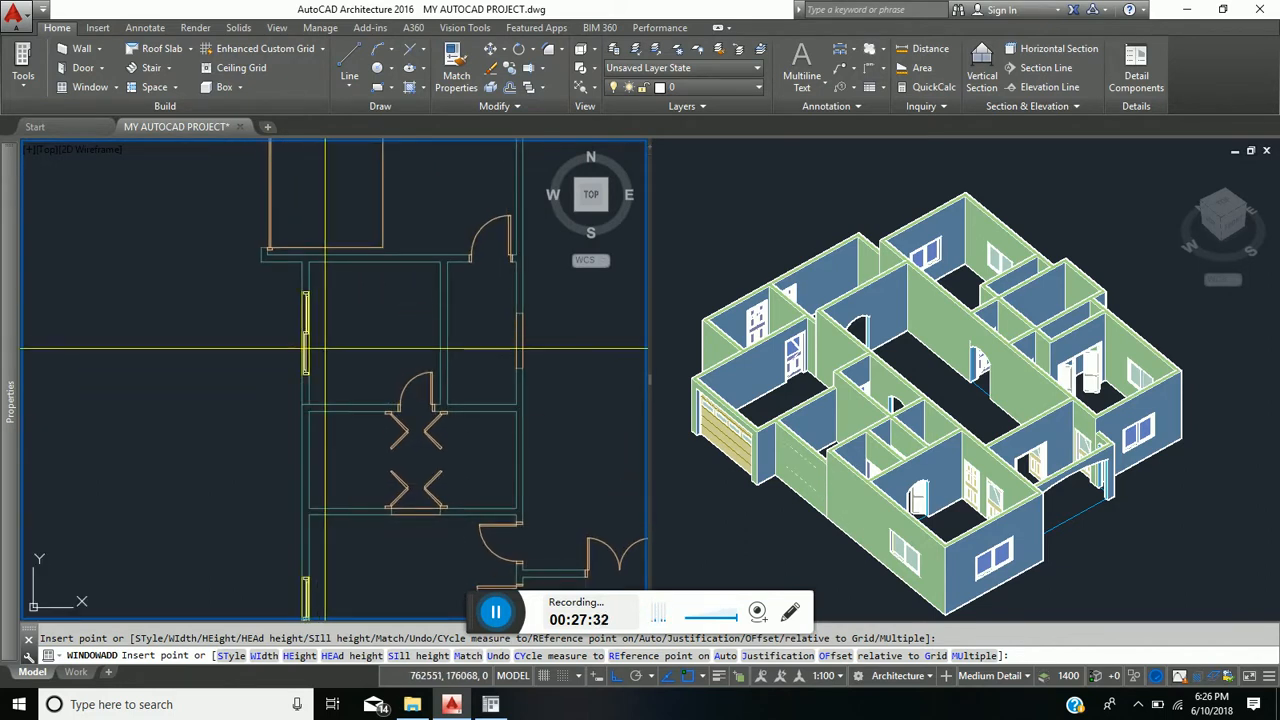
# Step: Set the window size to 900 by 750 and place windows centred in the west room's west wall and the small east room's east wall
pyautogui.moveTo(11, 288)
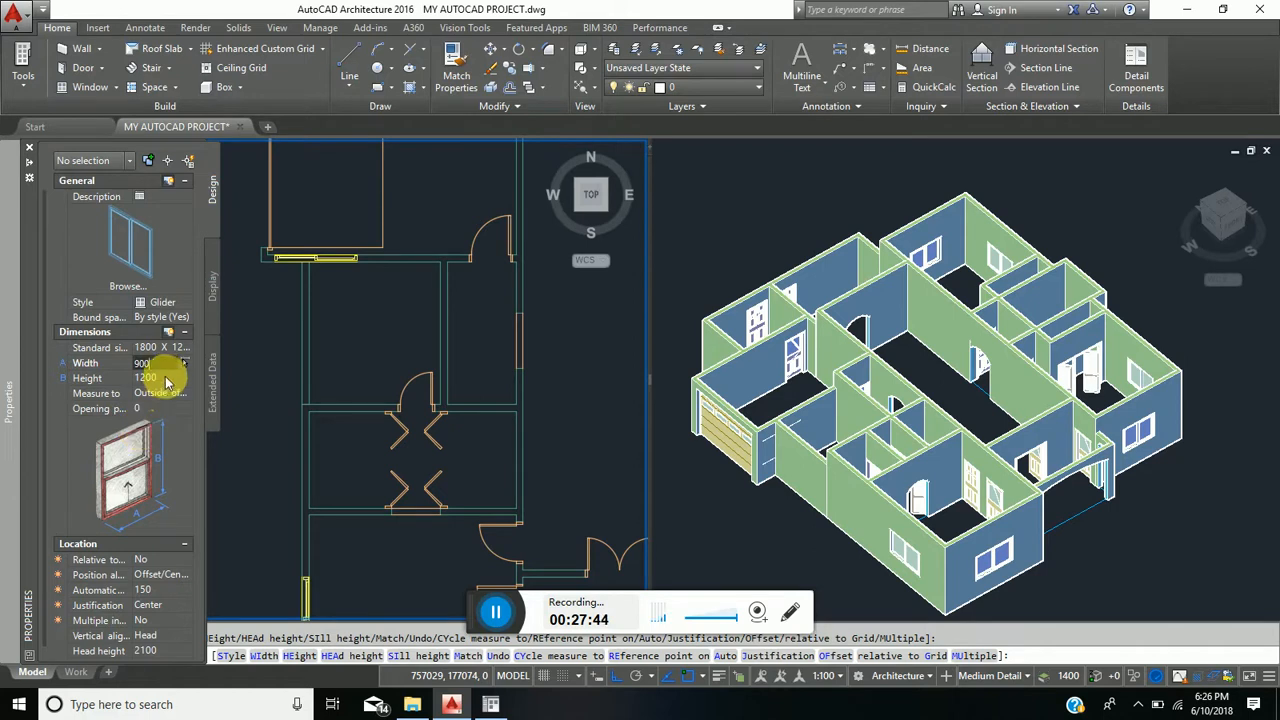
pyautogui.click(166, 378)
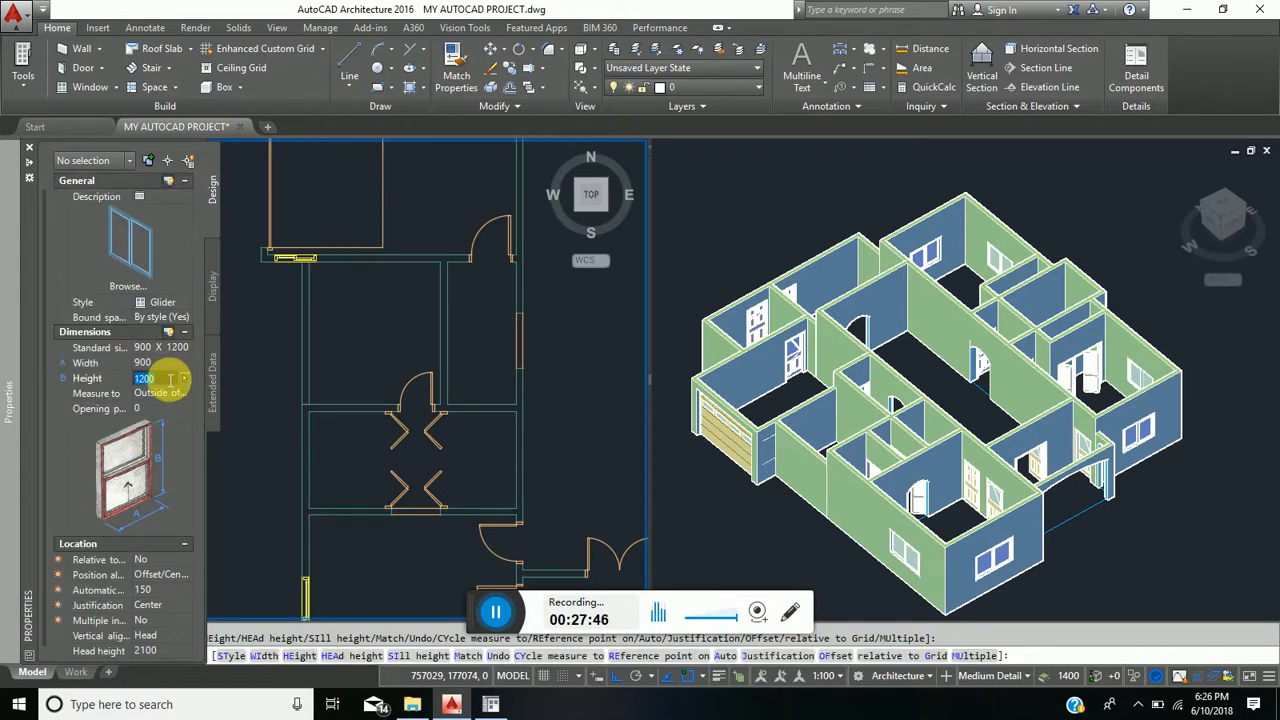
pyautogui.write('750')
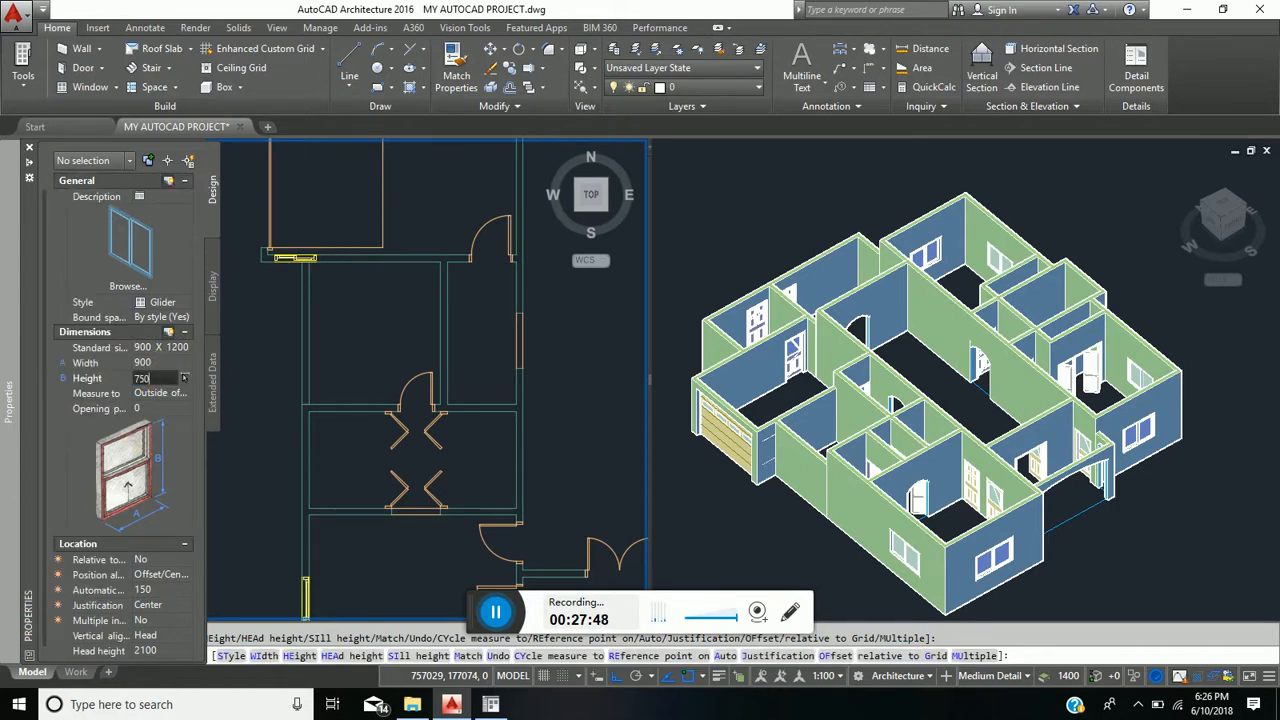
pyautogui.click(160, 376)
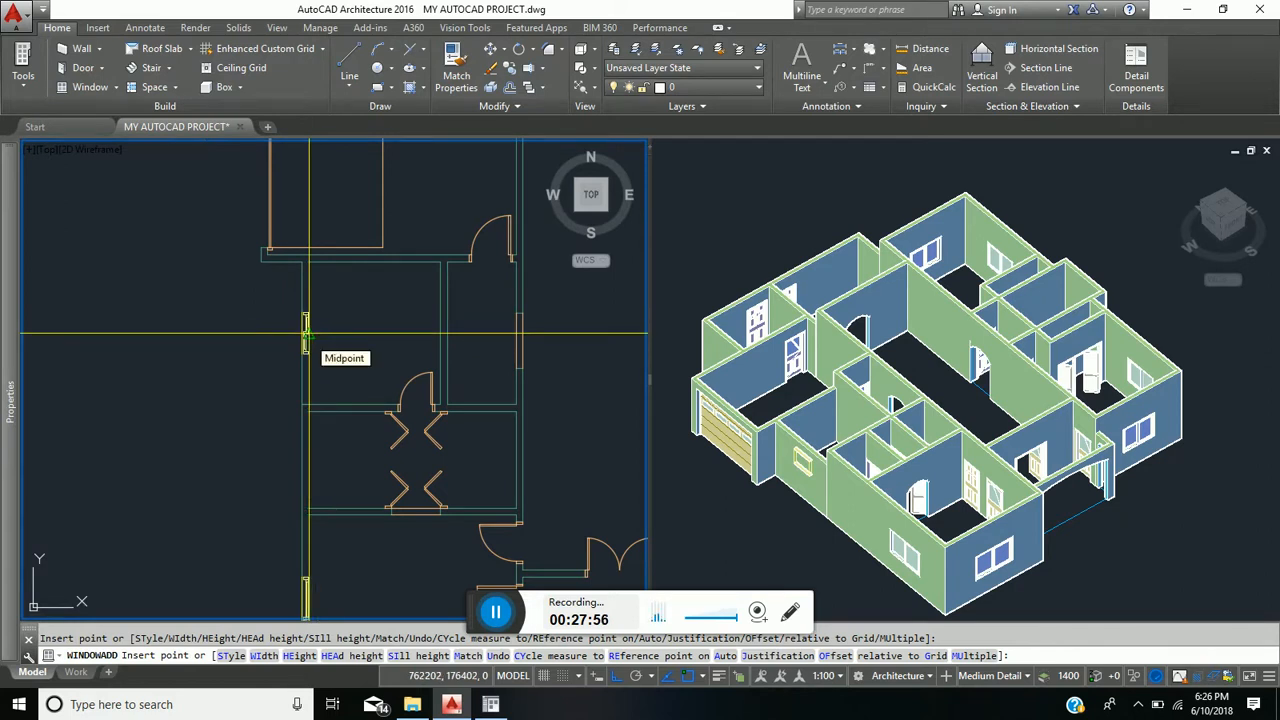
pyautogui.scroll(-3, 412, 390)
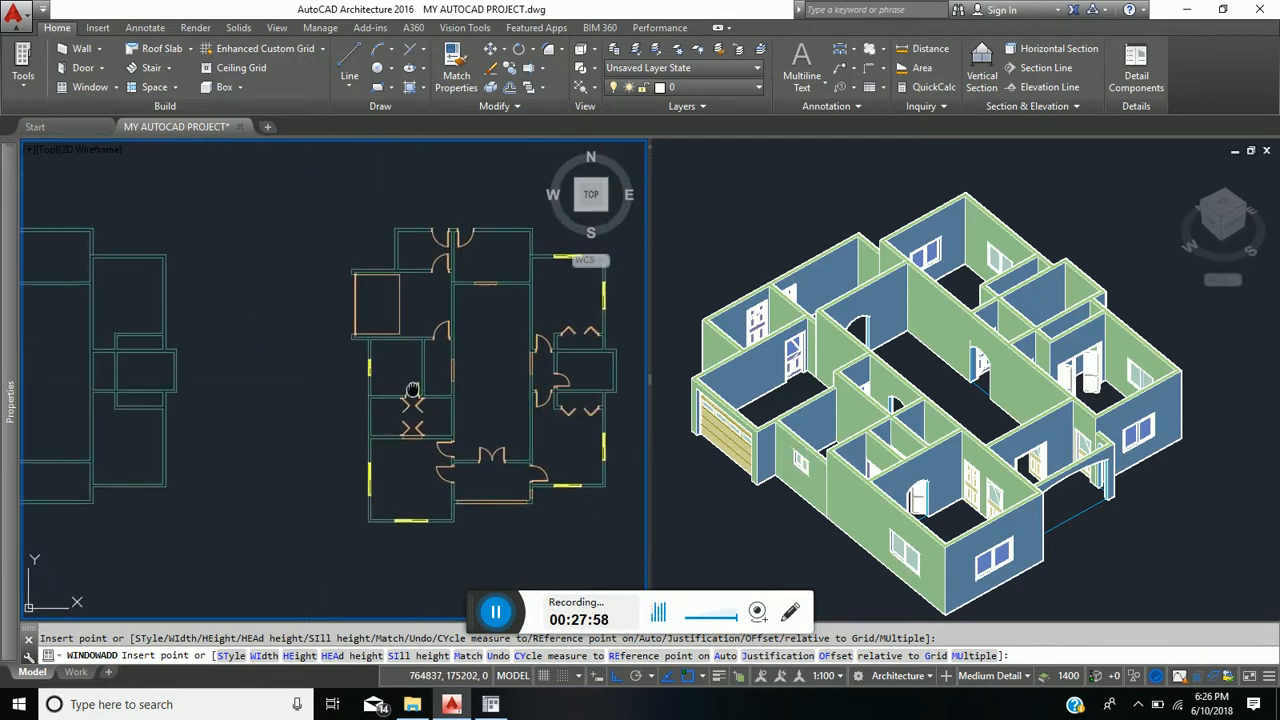
pyautogui.moveTo(412, 390); pyautogui.dragTo(400, 394, button='middle')
pyautogui.scroll(6, 585, 380)
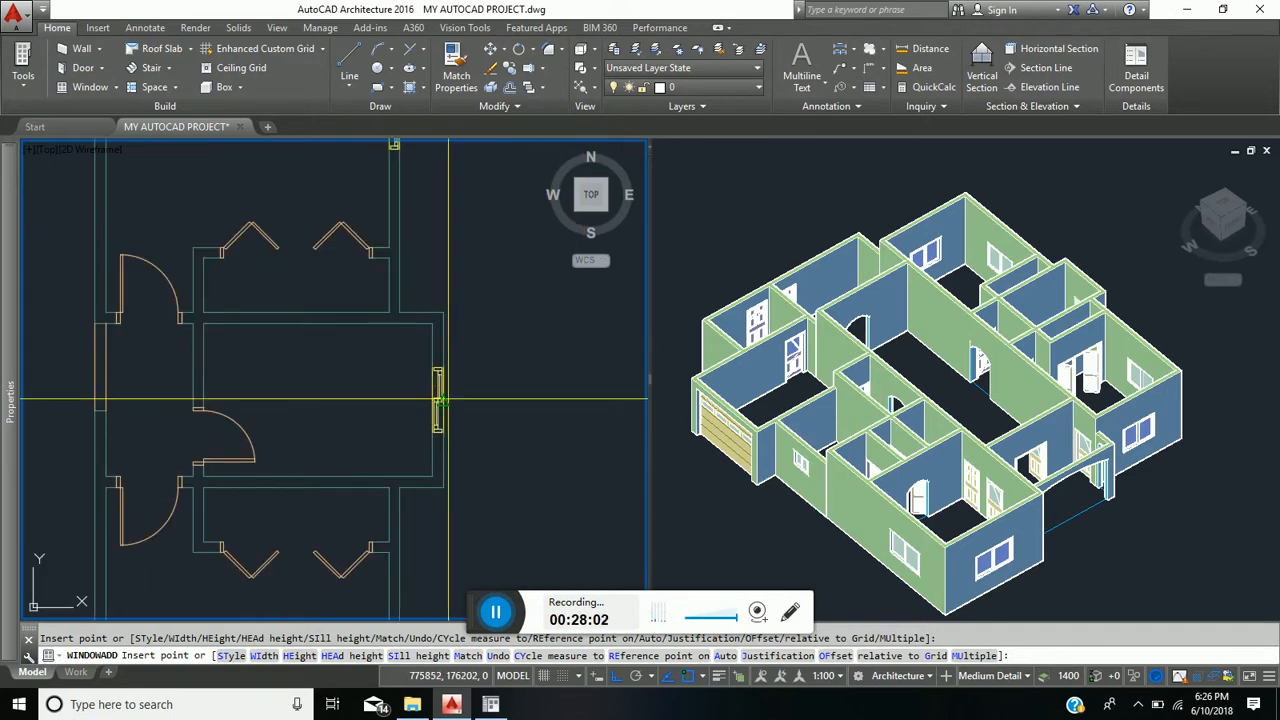
pyautogui.scroll(-5, 440, 400)
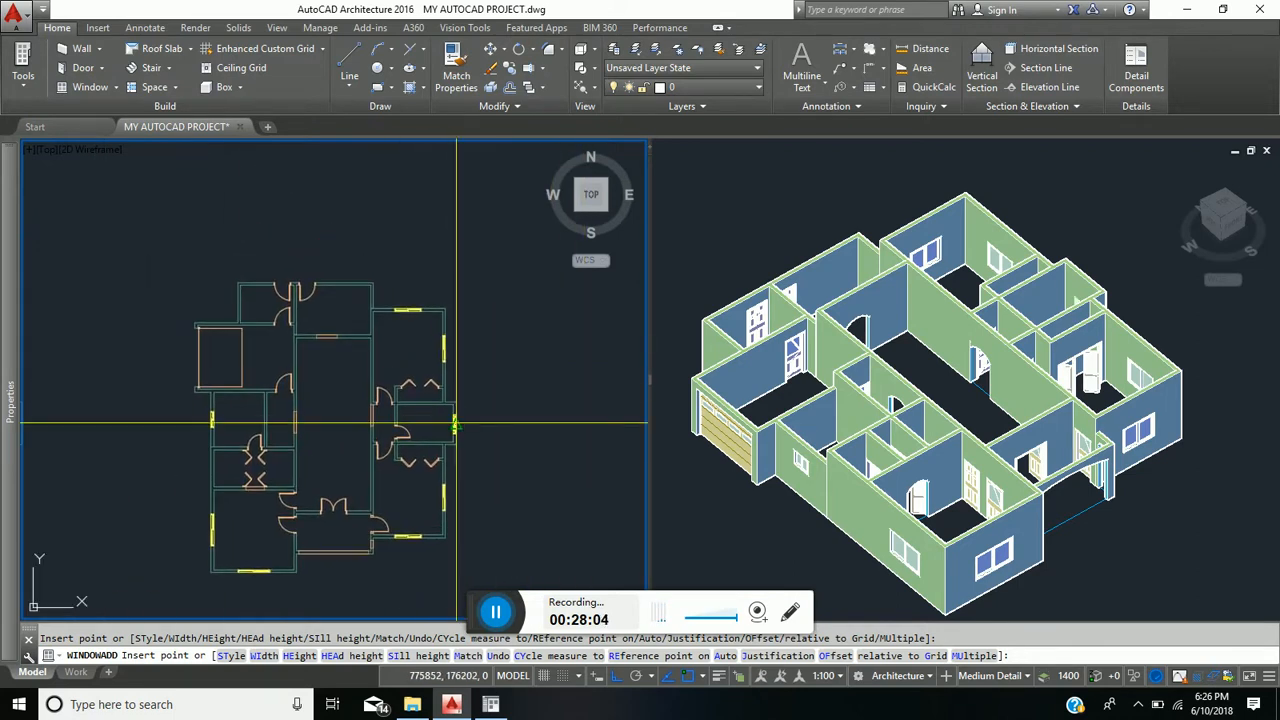
pyautogui.moveTo(456, 425); pyautogui.dragTo(464, 459, button='middle')
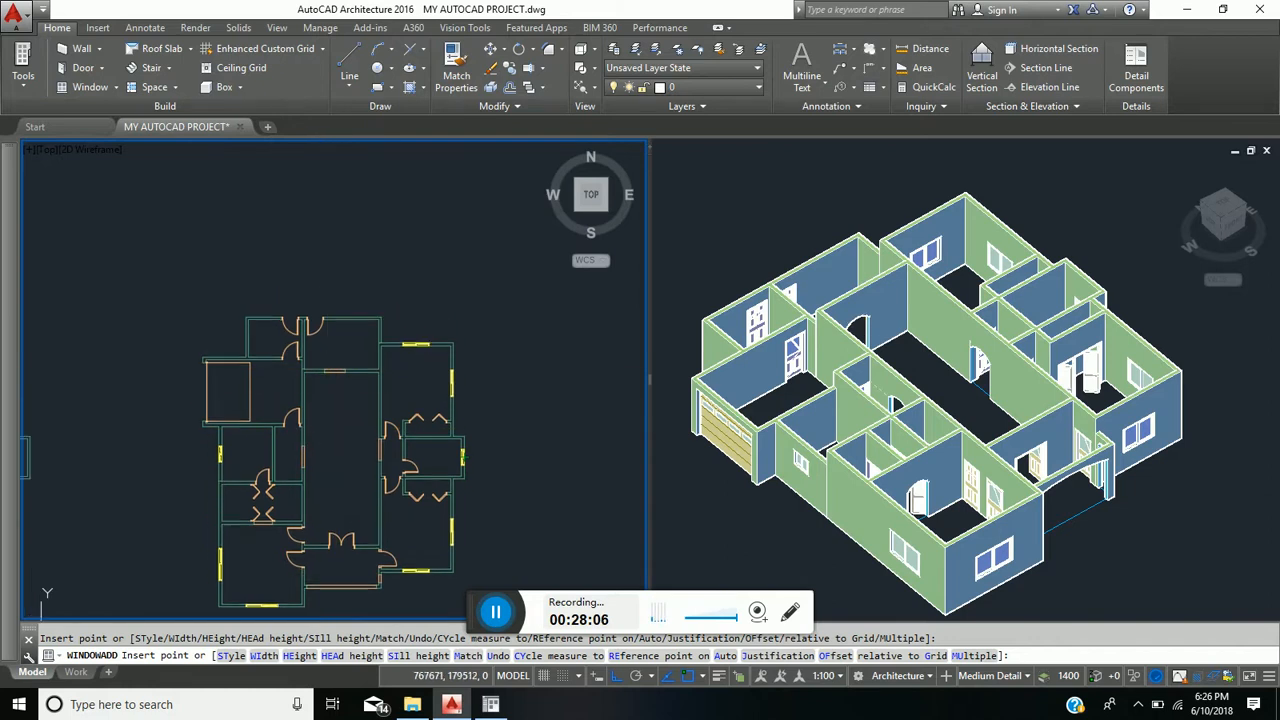
# Step: Set the window width to 1200 and height to 1050, and place a window centred in the northwest room's west wall
pyautogui.scroll(6, 249, 360)
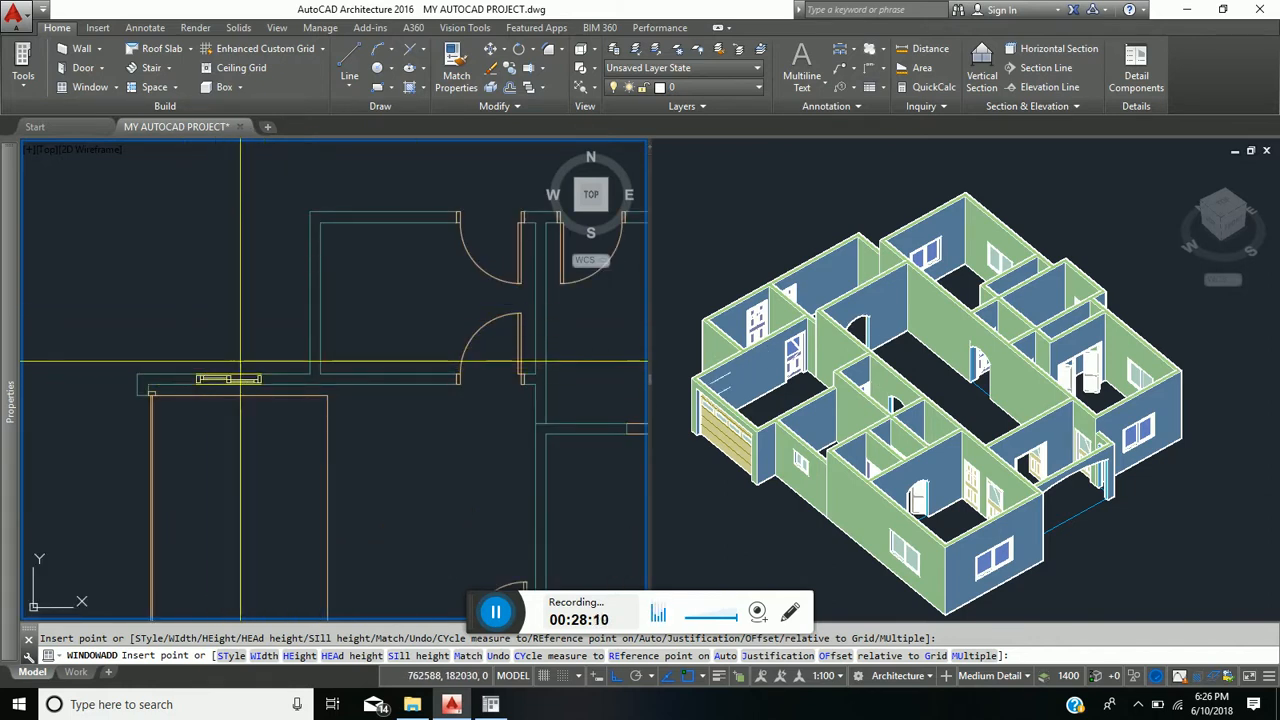
pyautogui.scroll(-2, 233, 377)
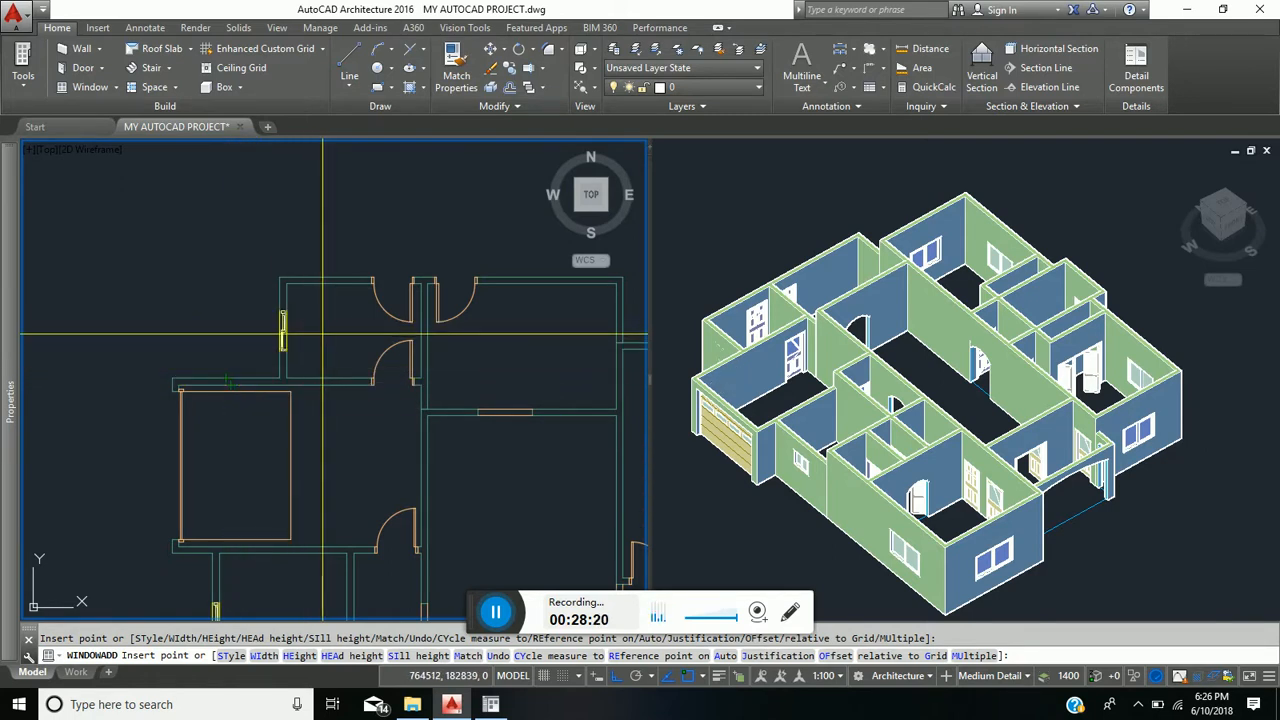
pyautogui.moveTo(15, 370)
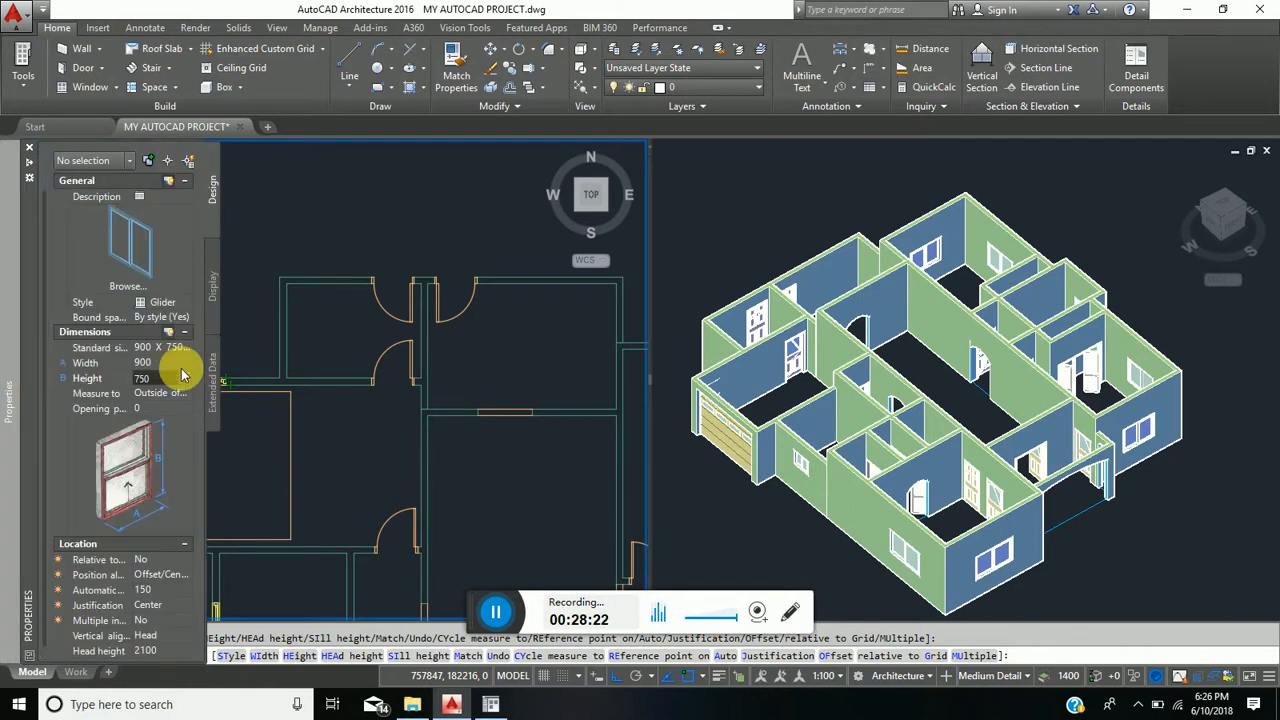
pyautogui.click(181, 365)
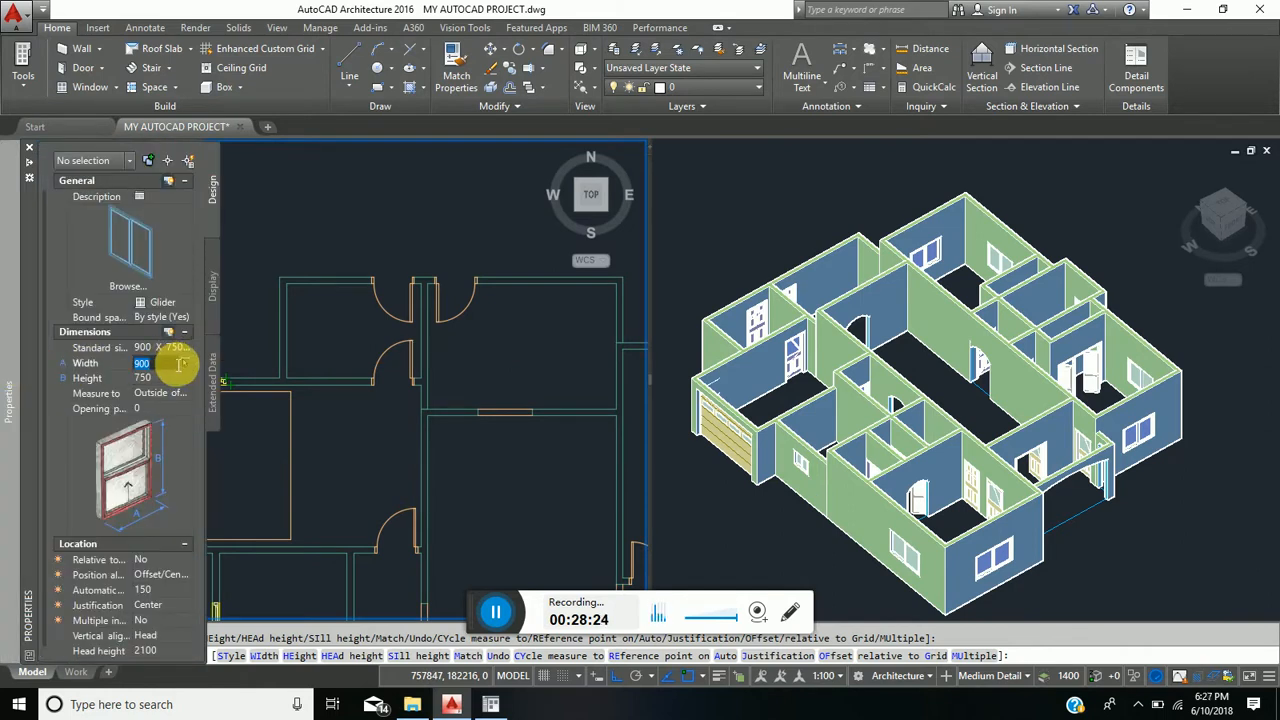
pyautogui.write('12')
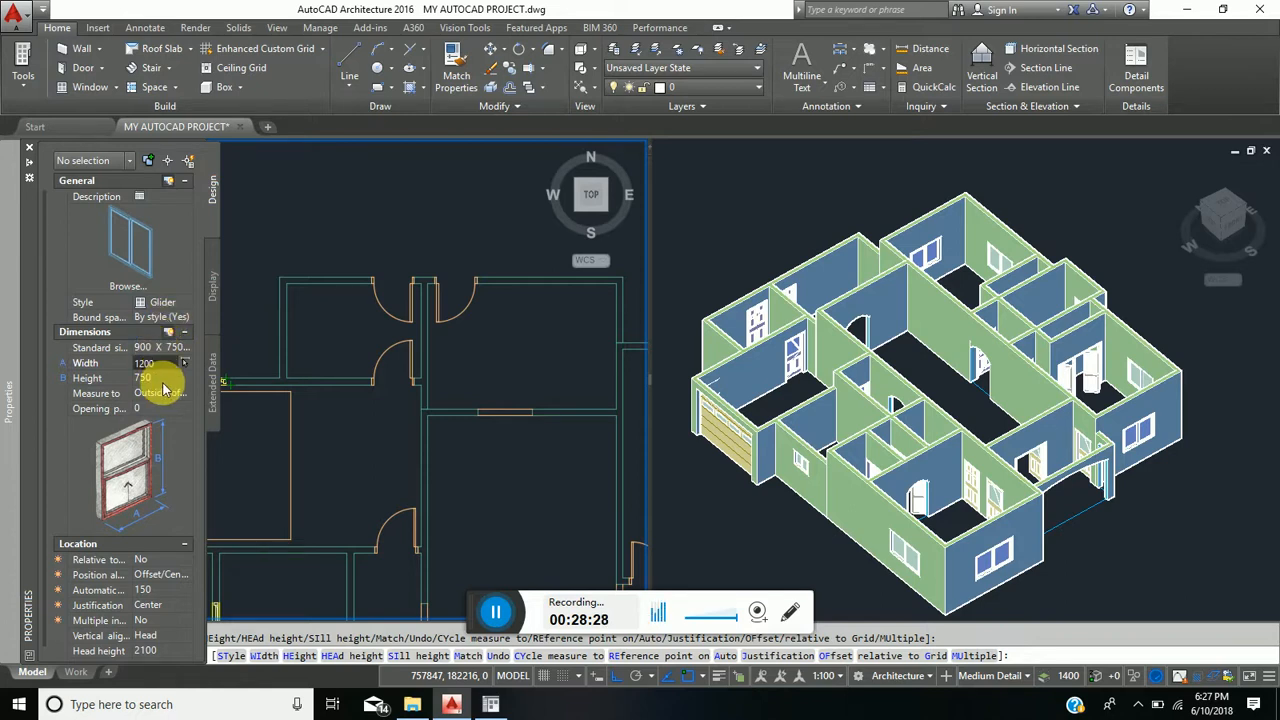
pyautogui.click(160, 379)
pyautogui.write('1')
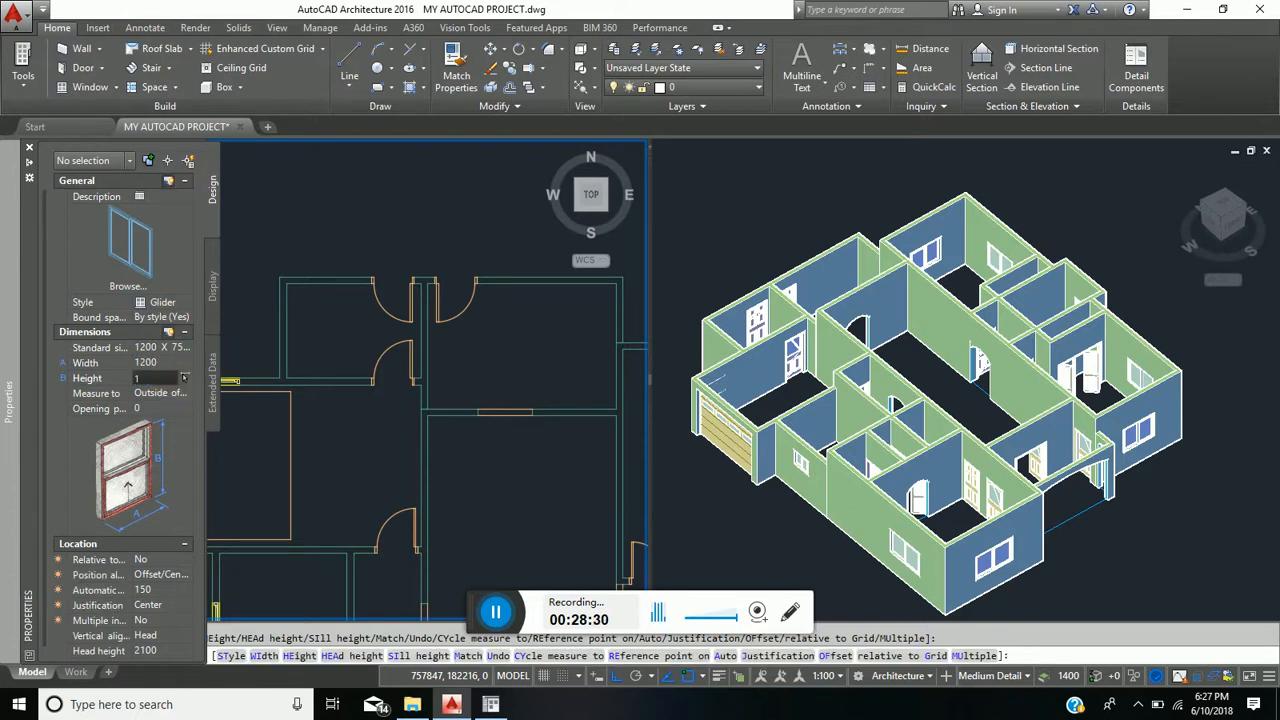
pyautogui.write('0')
pyautogui.press('Return')
pyautogui.click(283, 331)
pyautogui.write('05')
# Step: Place a 1200 by 1050 window in the north wall of the north room, east of its exterior door
pyautogui.moveTo(517, 351); pyautogui.dragTo(374, 404, button='middle')
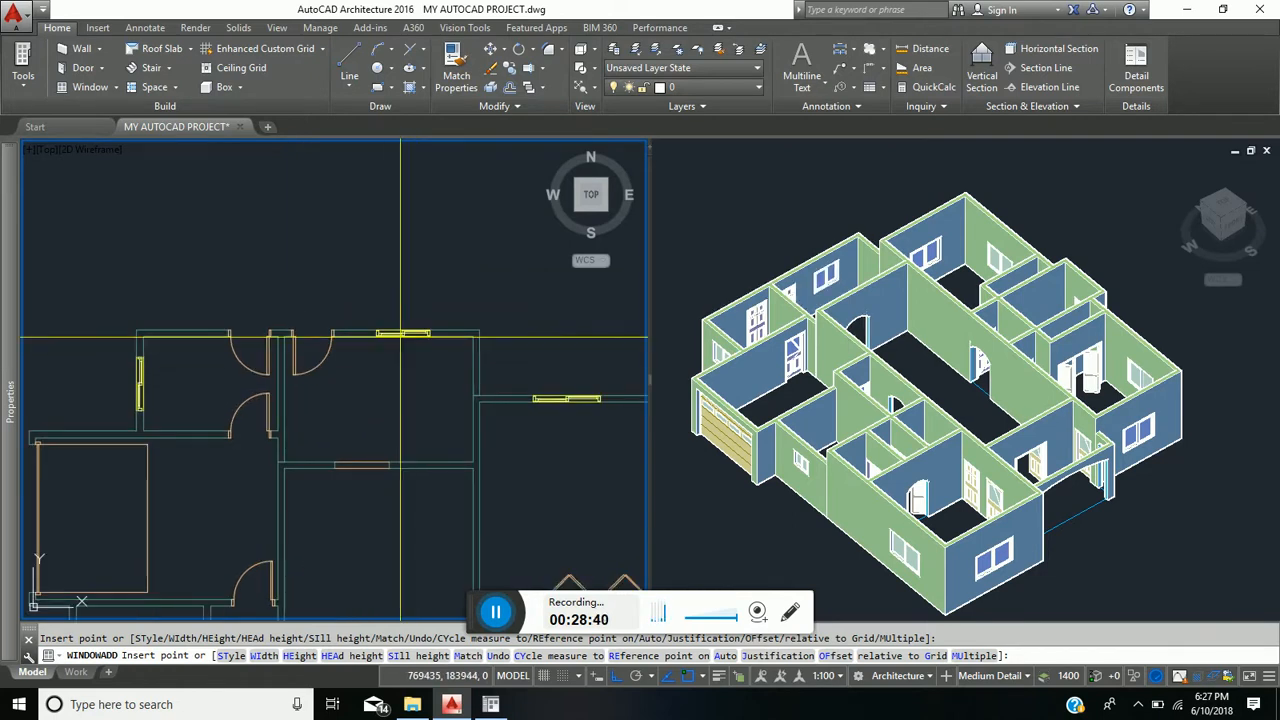
pyautogui.scroll(-2, 345, 395)
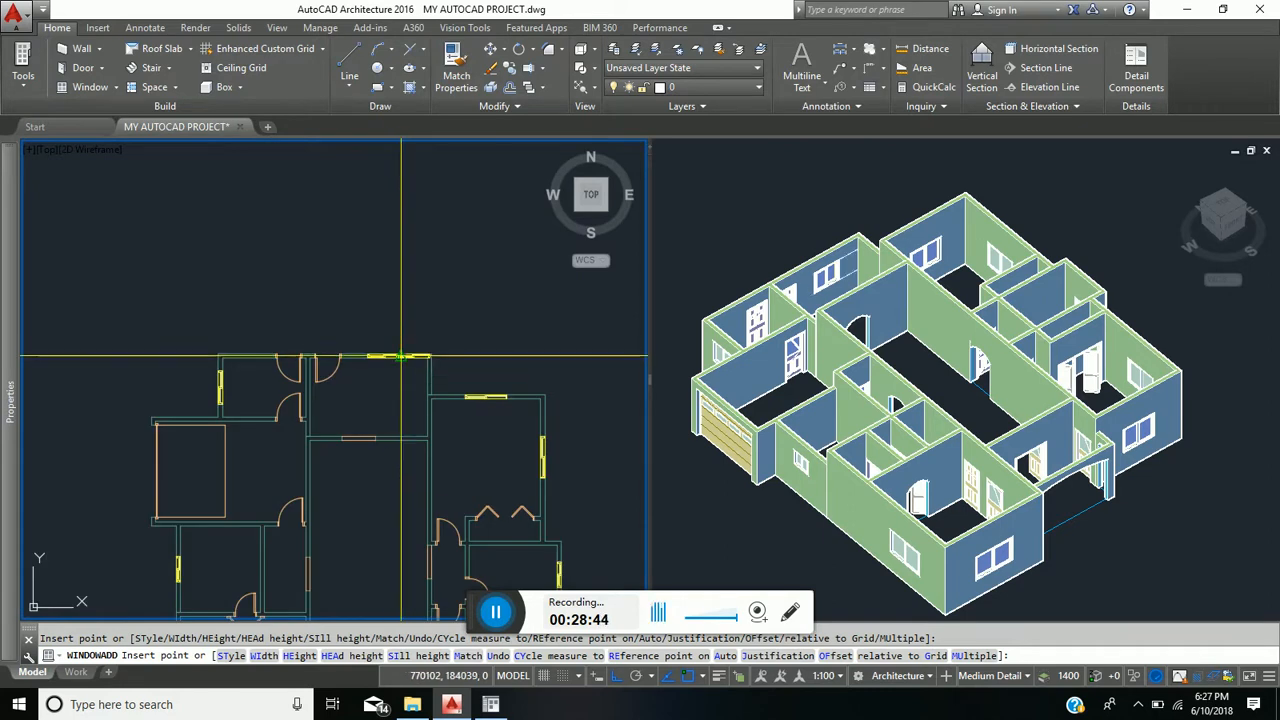
pyautogui.click(401, 355)
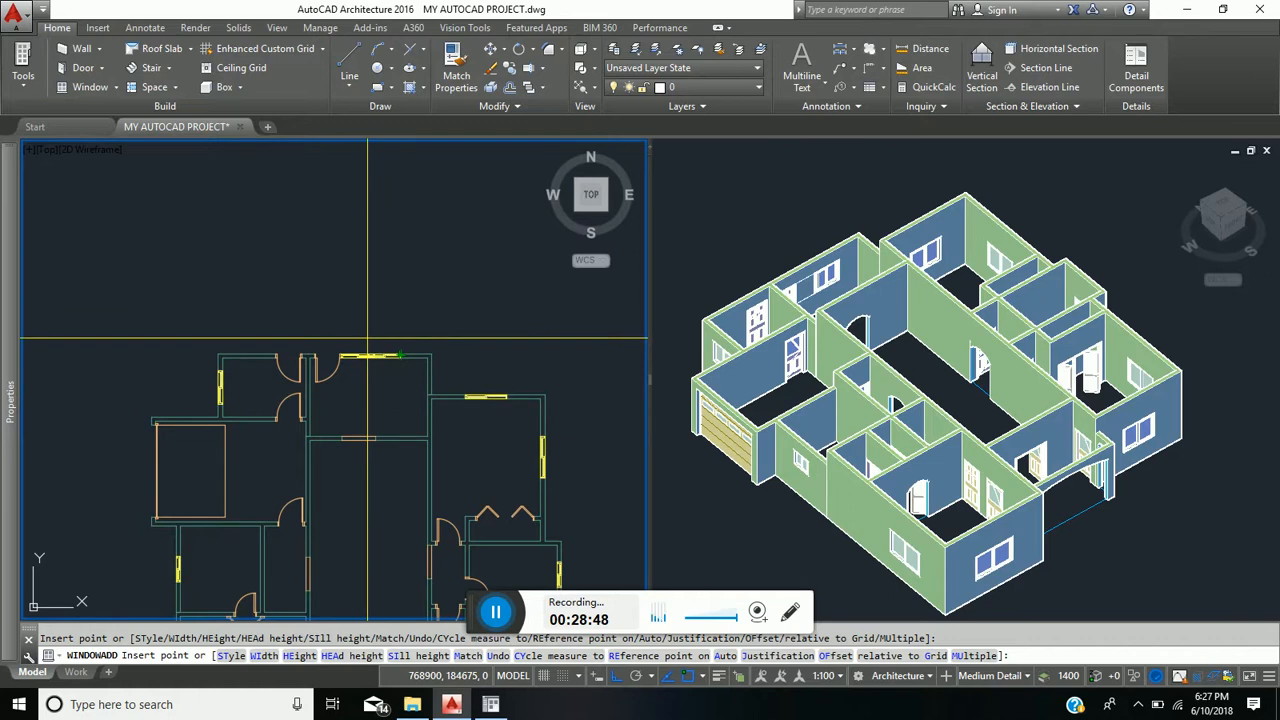
pyautogui.moveTo(335, 490); pyautogui.dragTo(356, 418, button='middle')
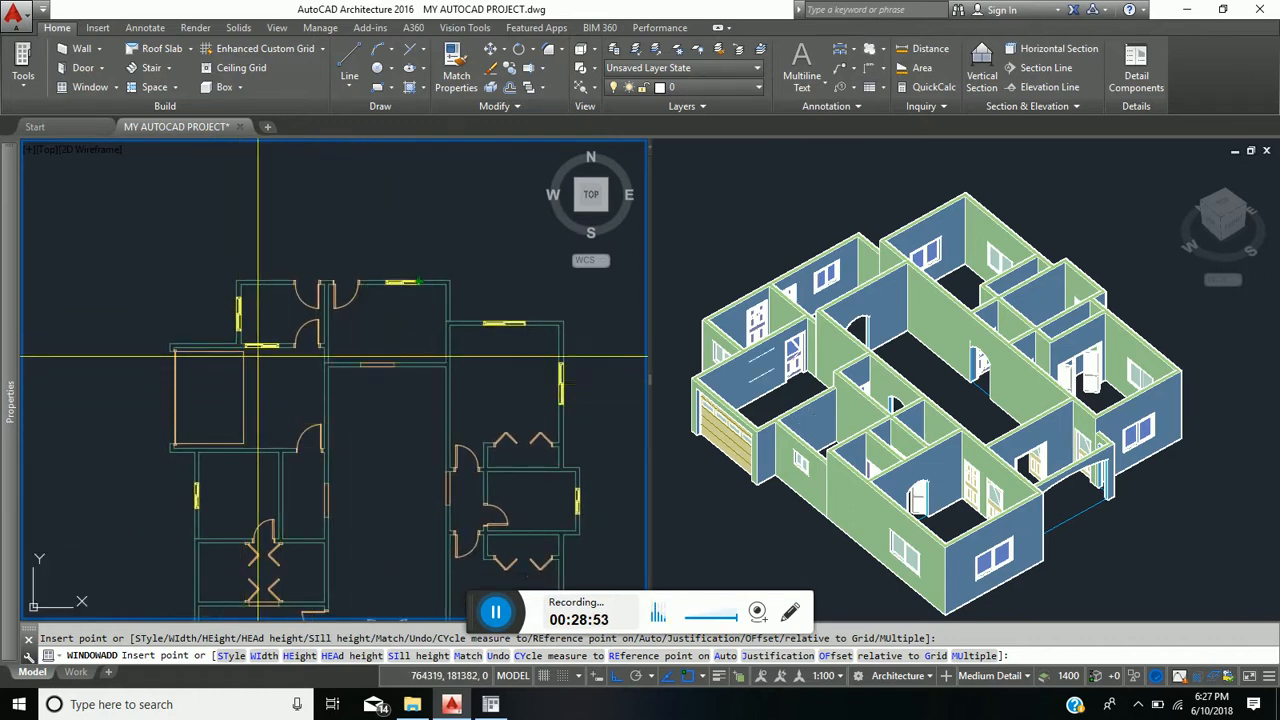
pyautogui.click(404, 282)
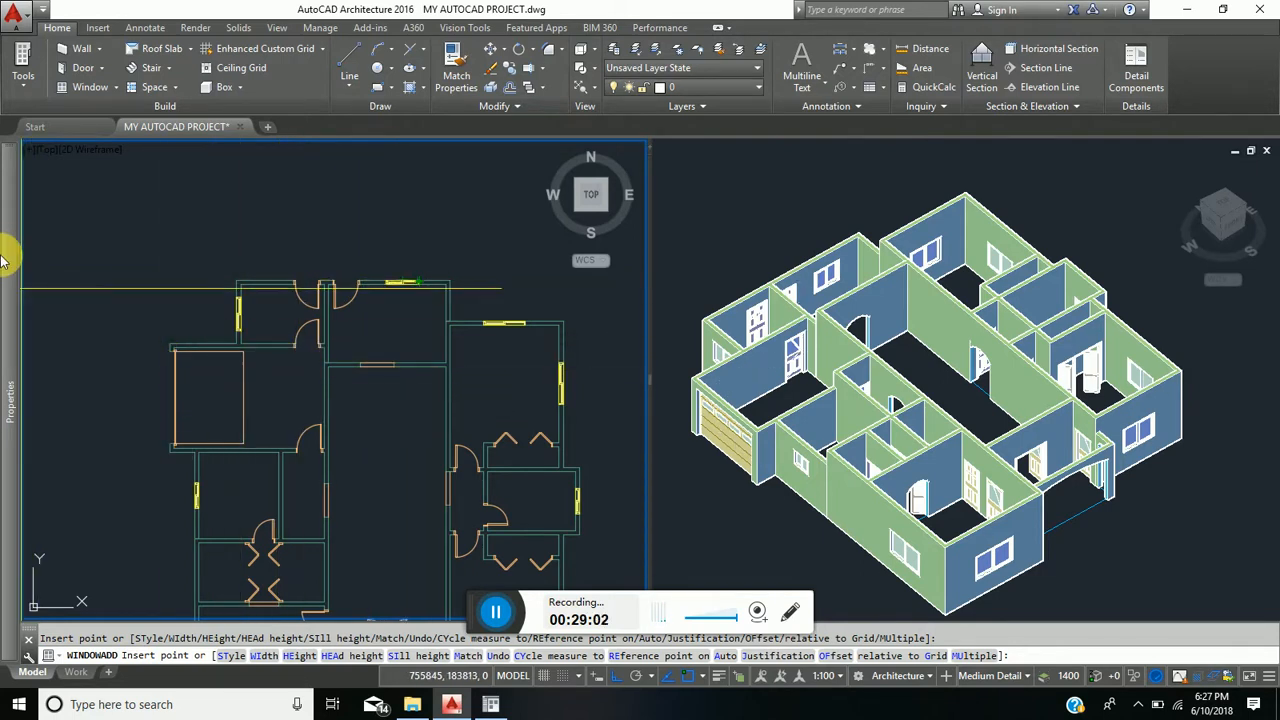
# Step: Change the style for the next window to Awning - Double
pyautogui.moveTo(4, 270)
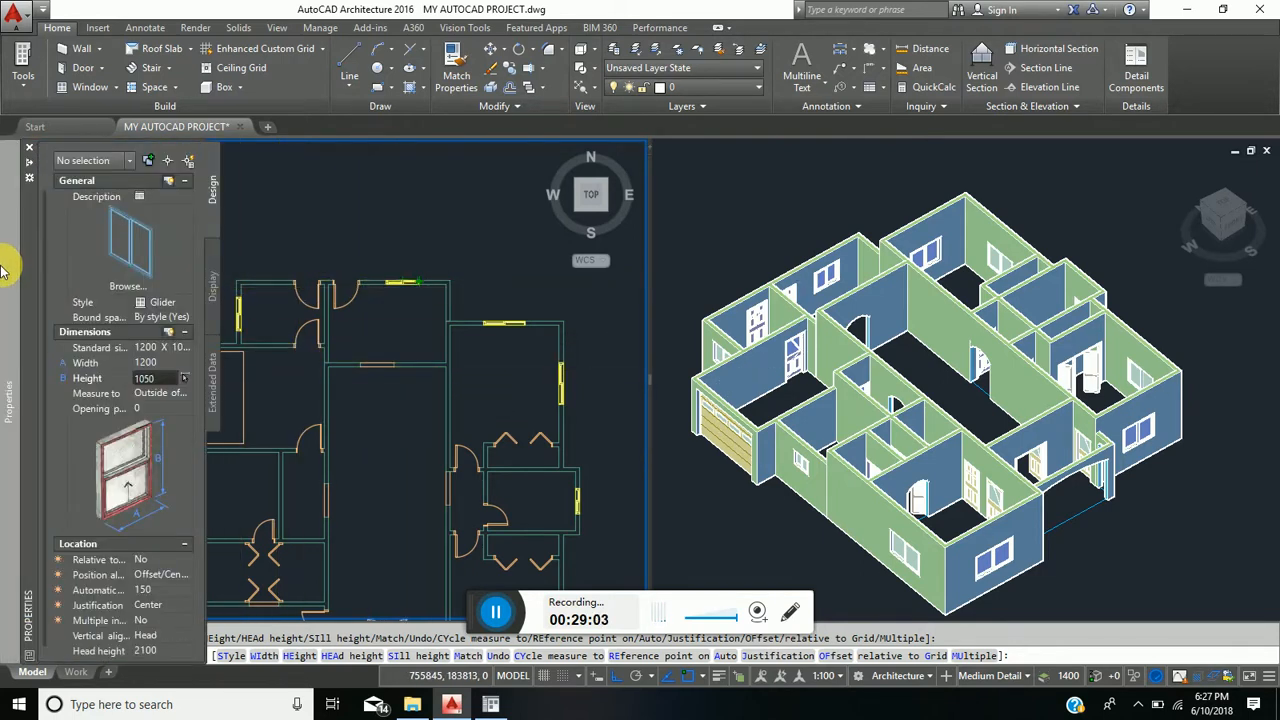
pyautogui.click(176, 308)
pyautogui.click(185, 302)
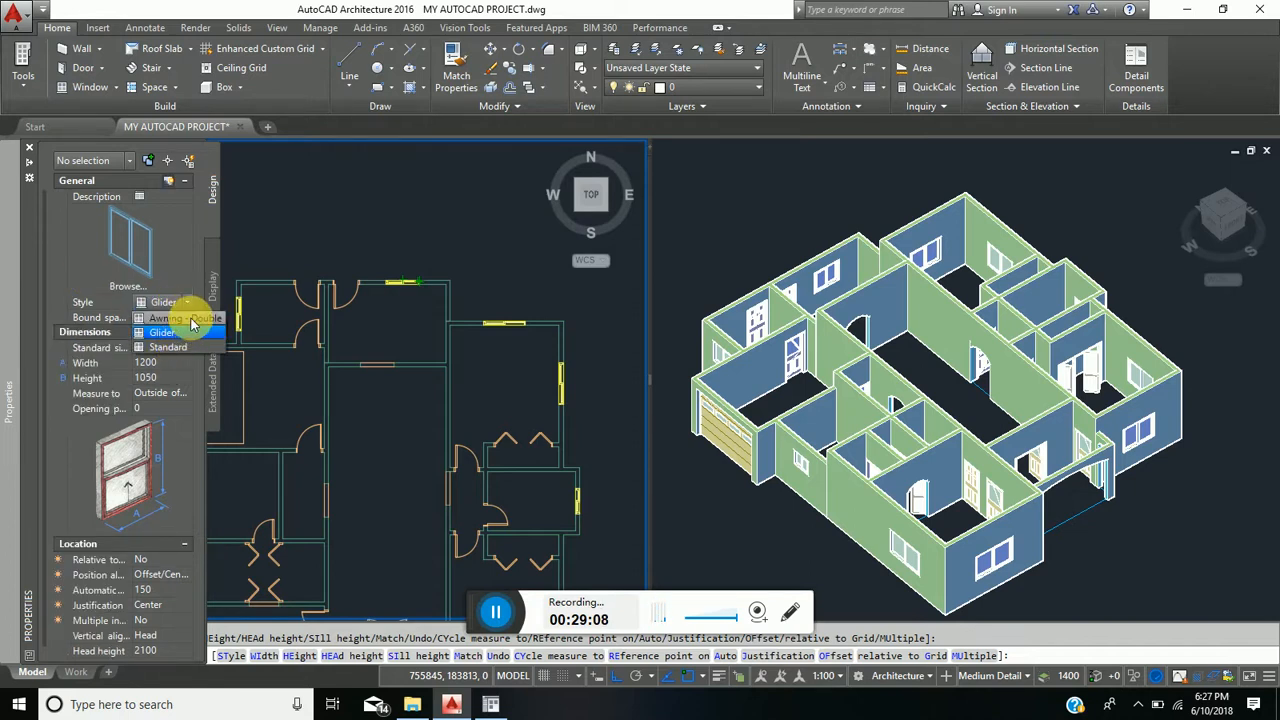
pyautogui.click(187, 318)
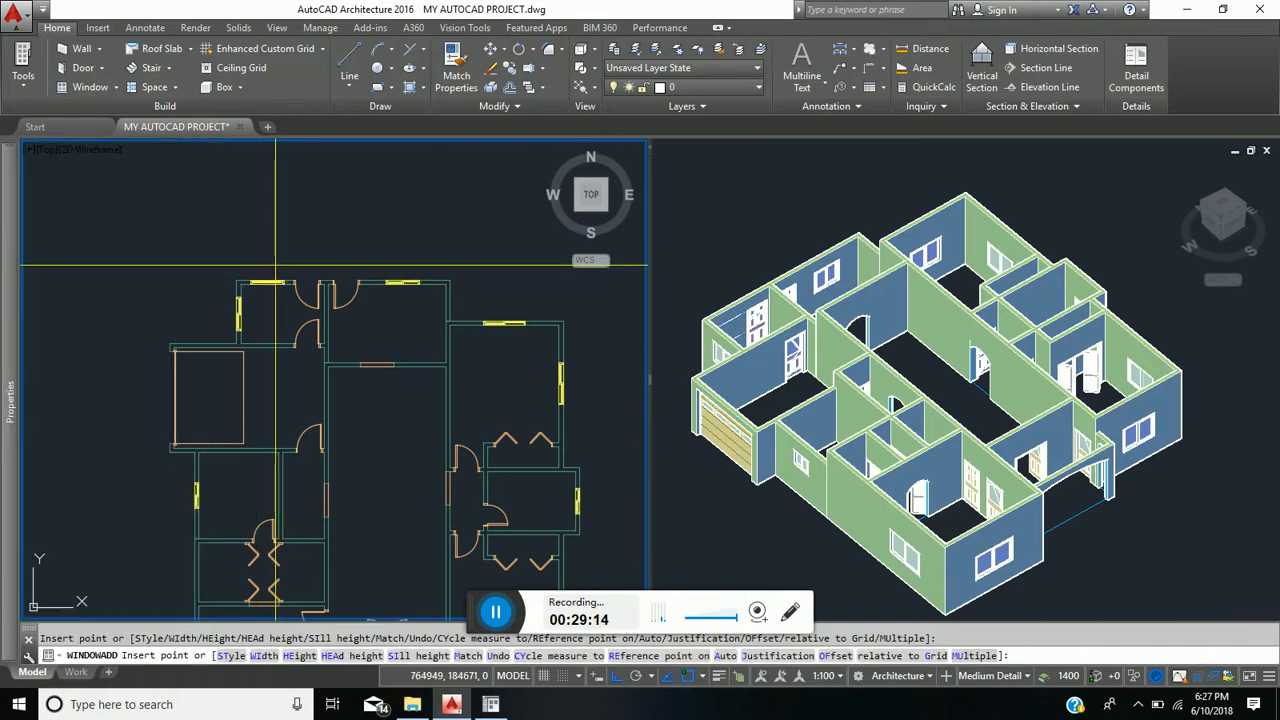
# Step: Set the awning window's width to 1500 and its height to 900
pyautogui.moveTo(3, 354)
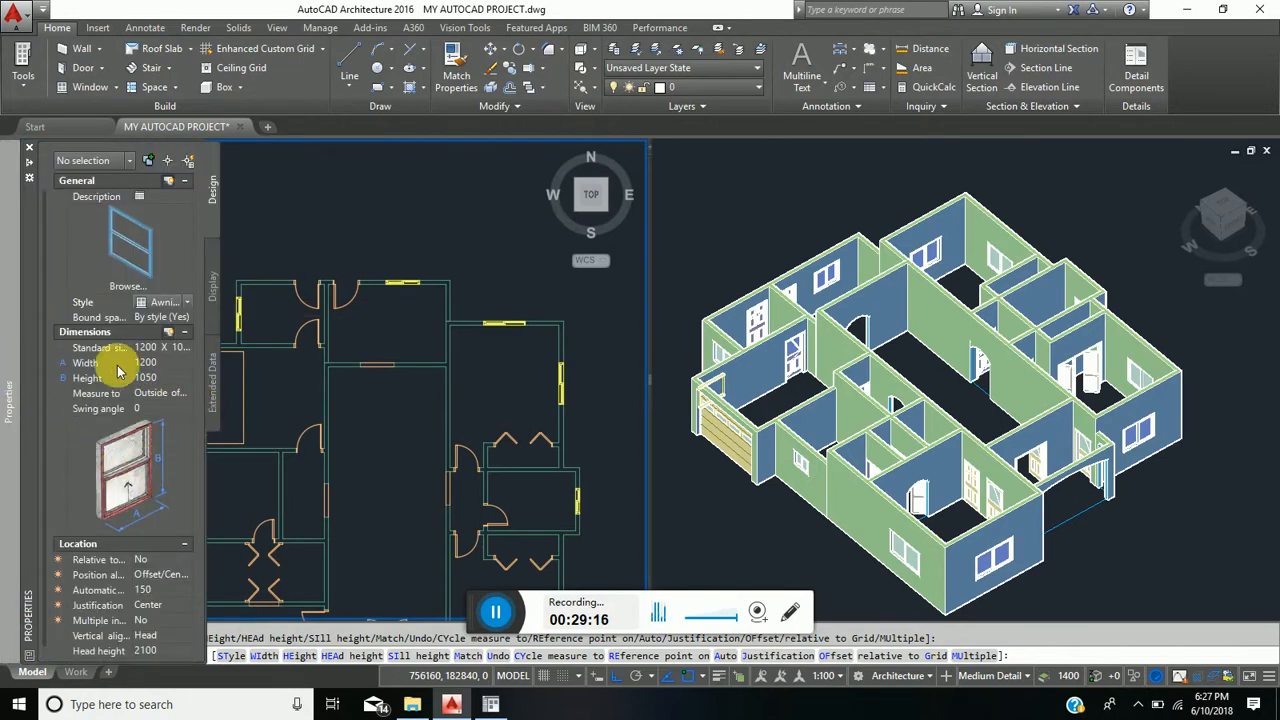
pyautogui.click(148, 364)
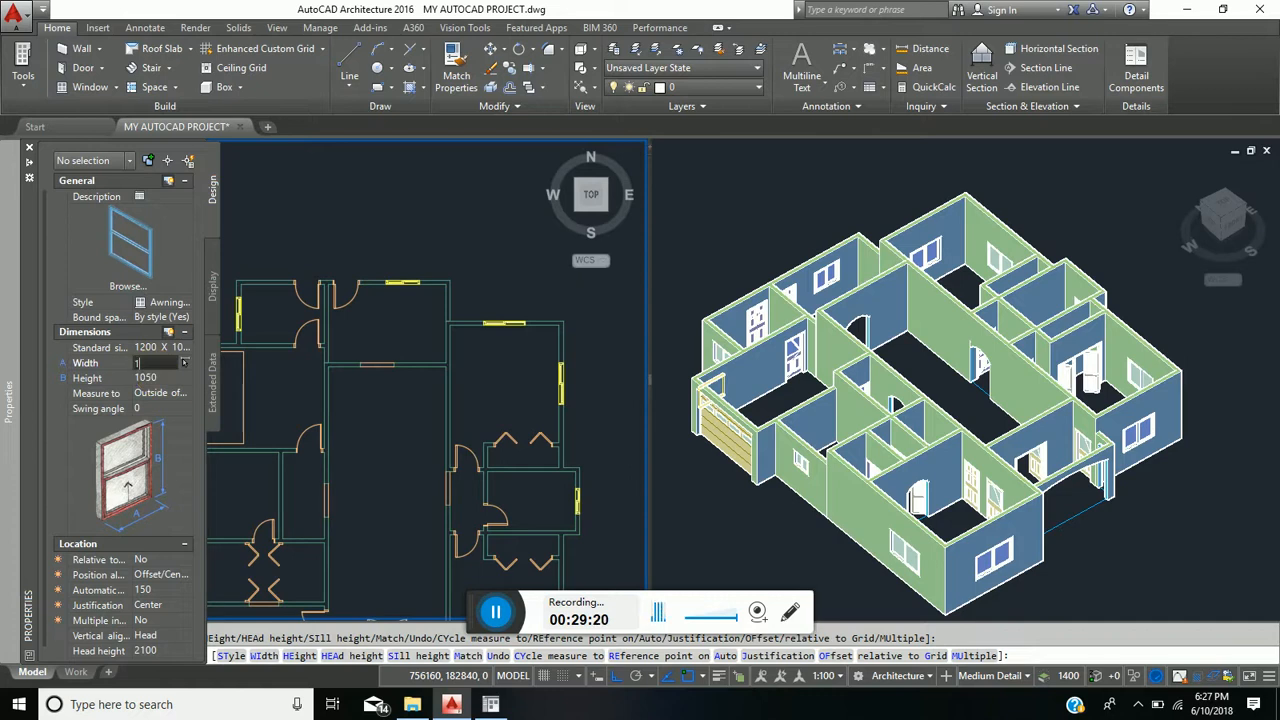
pyautogui.write('1500')
pyautogui.click(166, 378)
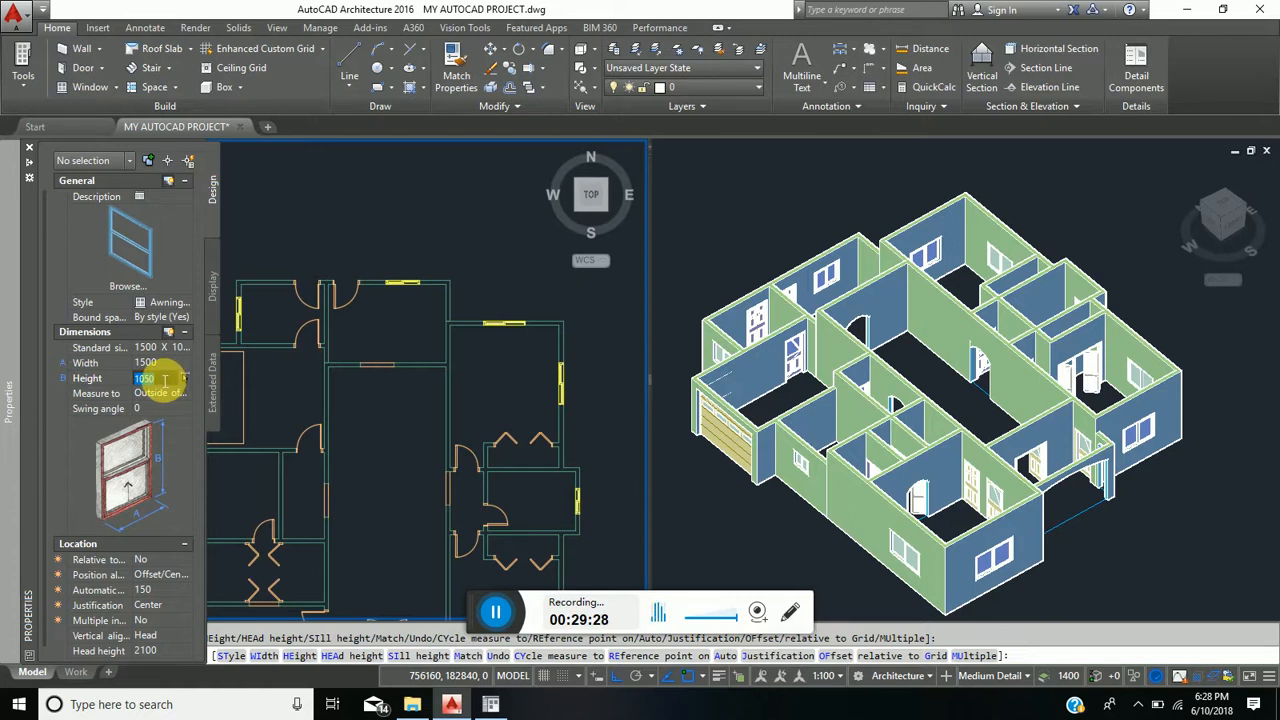
pyautogui.write('9')
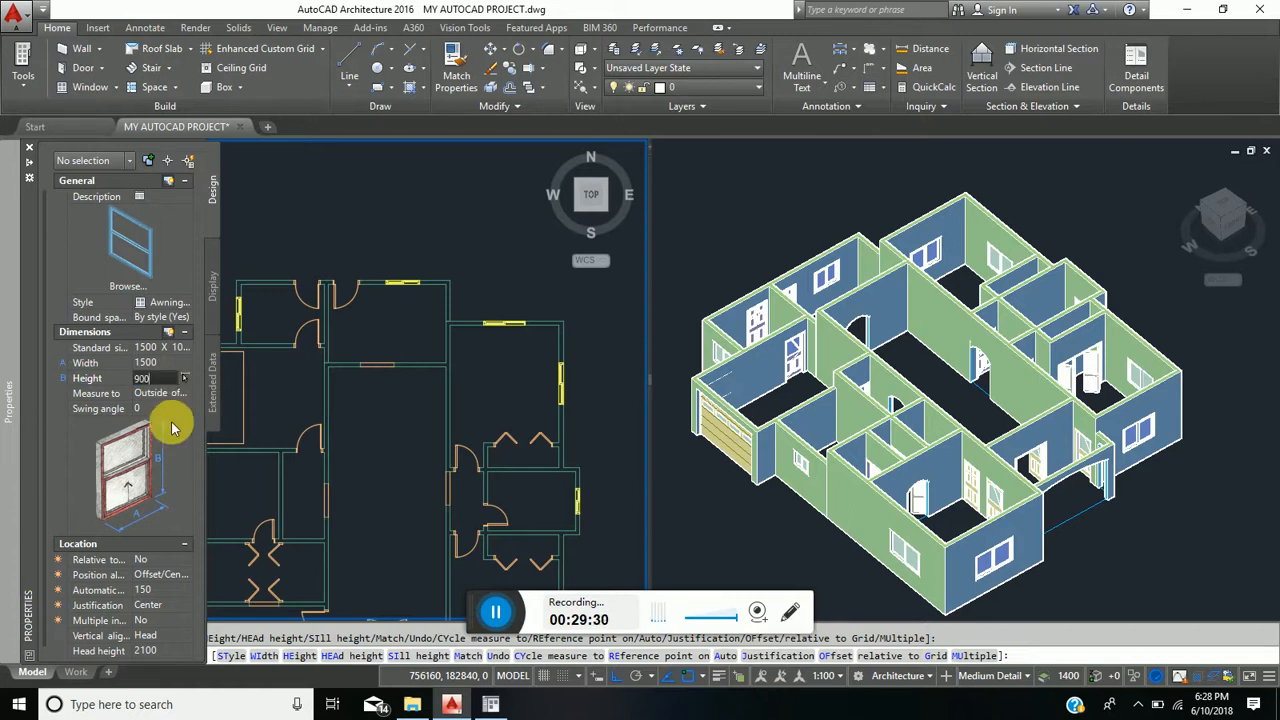
pyautogui.press('Return')
# Step: Place the awning window centred in the garage's exterior north wall and end window placement
pyautogui.scroll(5, 300, 388)
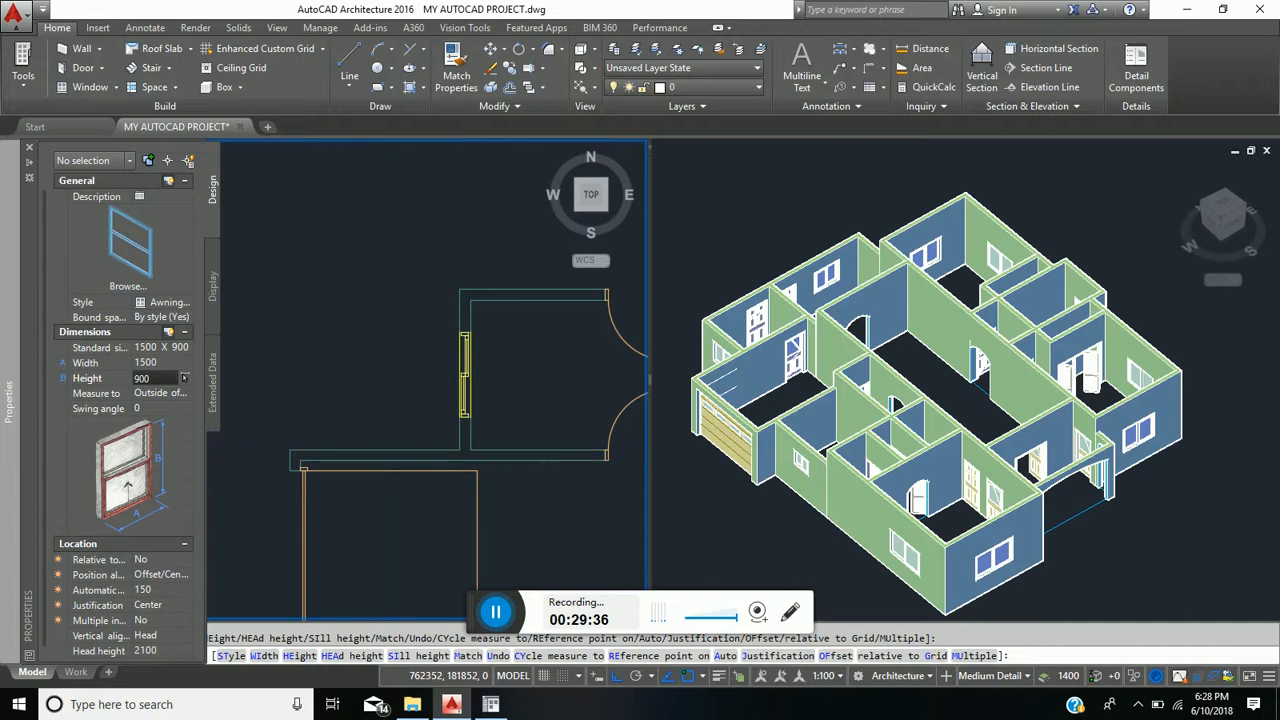
pyautogui.scroll(-2, 375, 452)
pyautogui.moveTo(386, 417); pyautogui.dragTo(352, 325, button='middle')
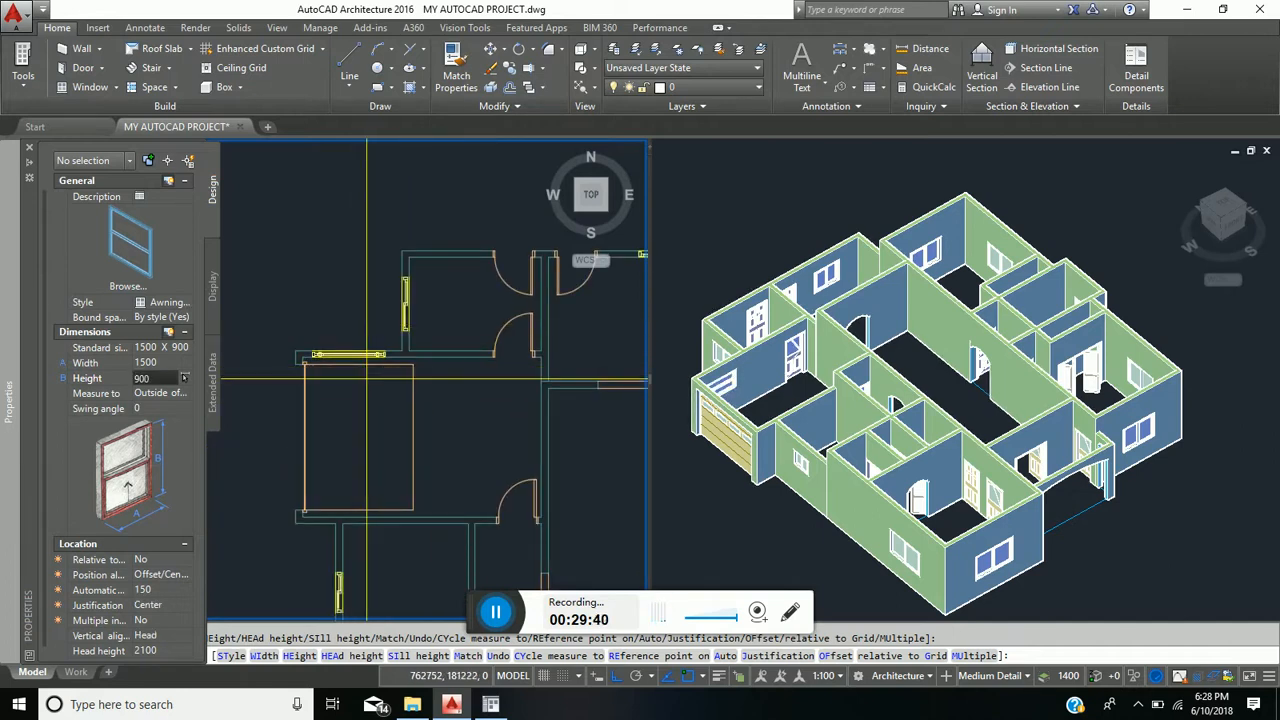
pyautogui.scroll(-3, 310, 375)
pyautogui.moveTo(427, 450); pyautogui.dragTo(479, 479, button='middle')
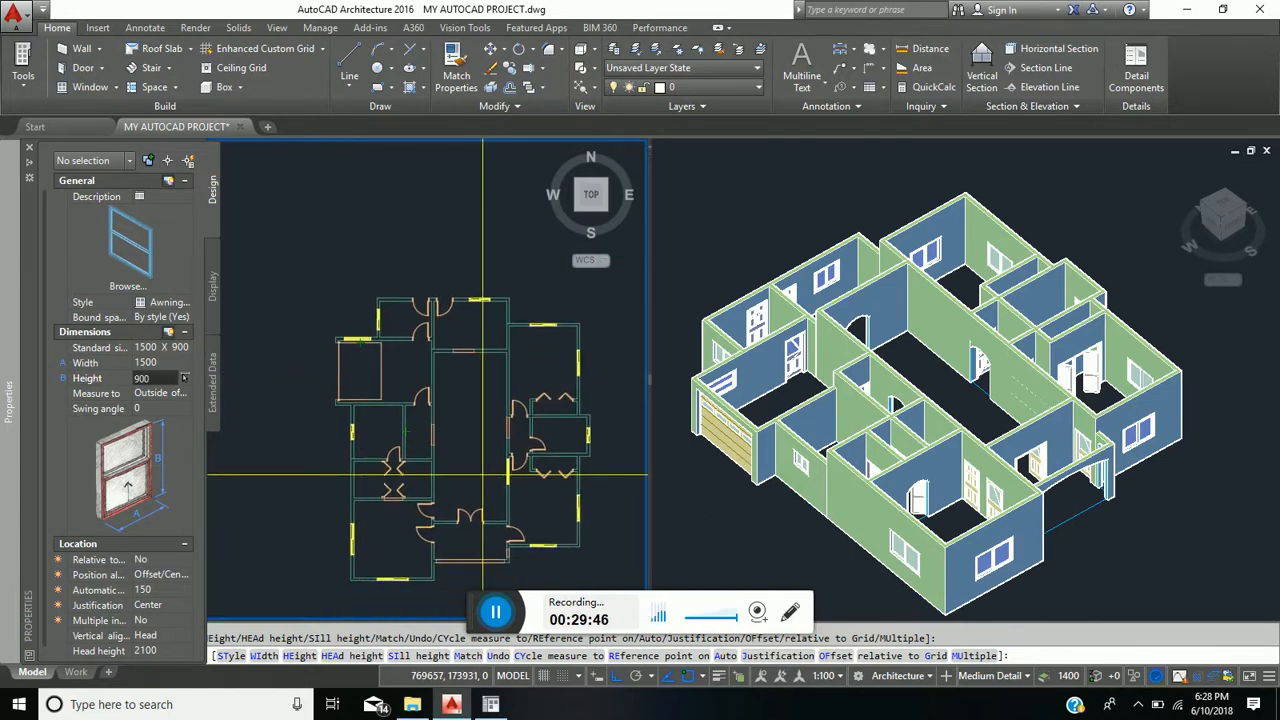
pyautogui.press('Escape')
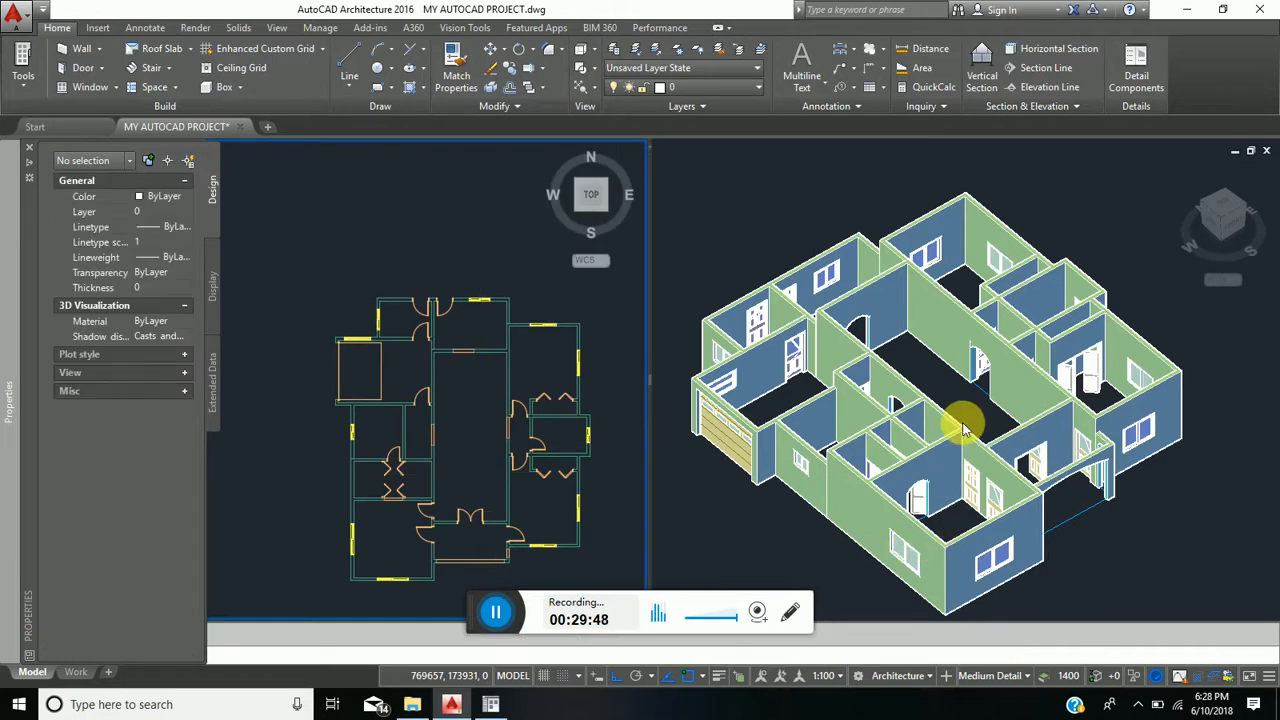
# Step: Set the 3D viewport's visual style to Shaded with edges and view the house from a lower angle
pyautogui.click(963, 428)
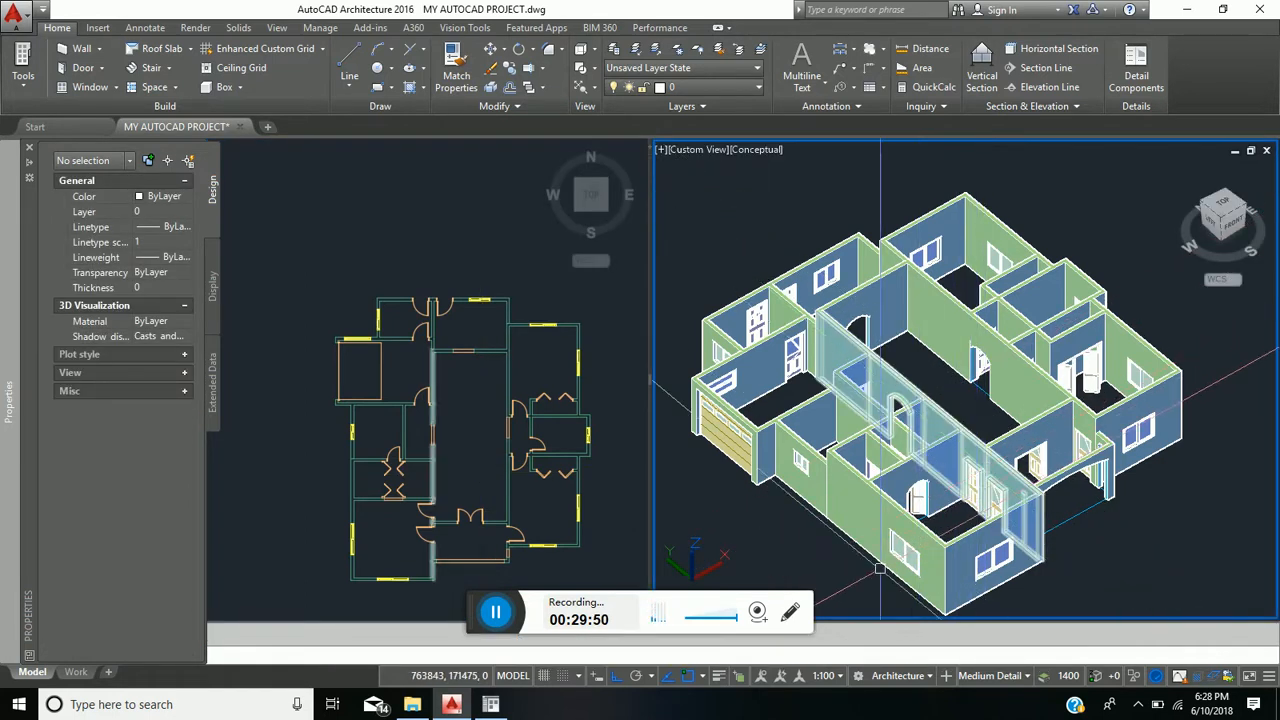
pyautogui.click(766, 149)
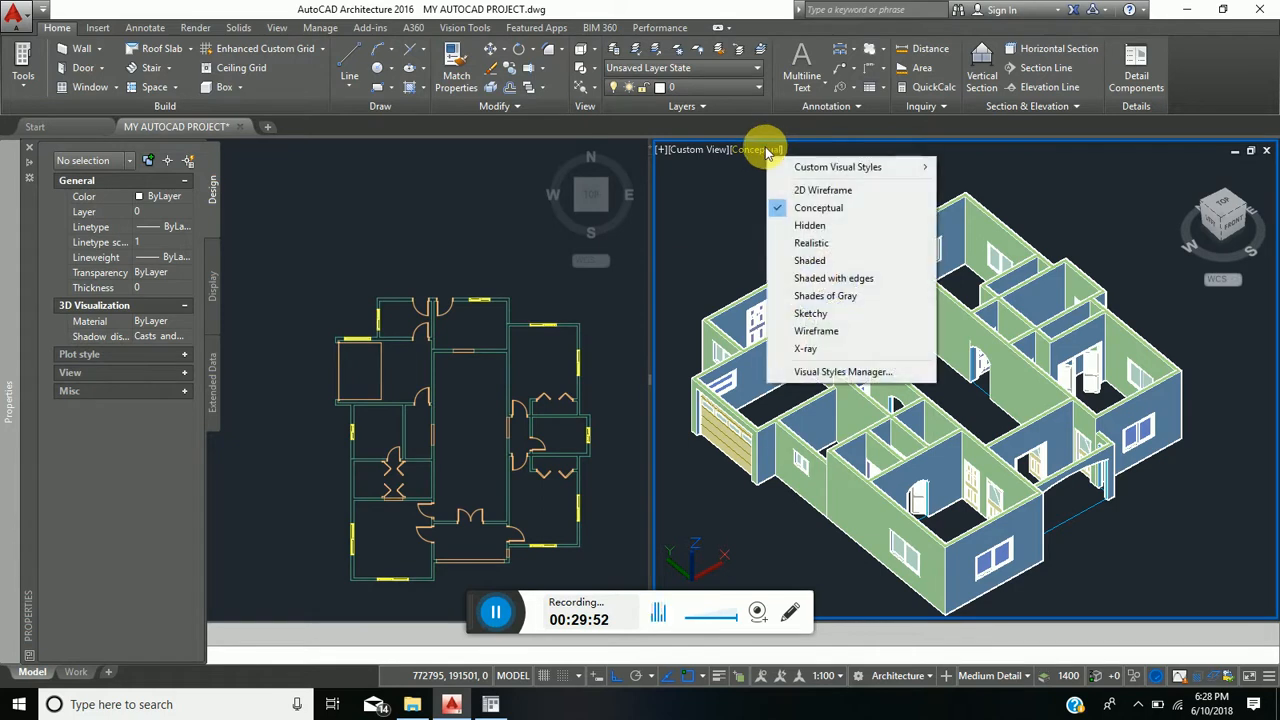
pyautogui.click(858, 279)
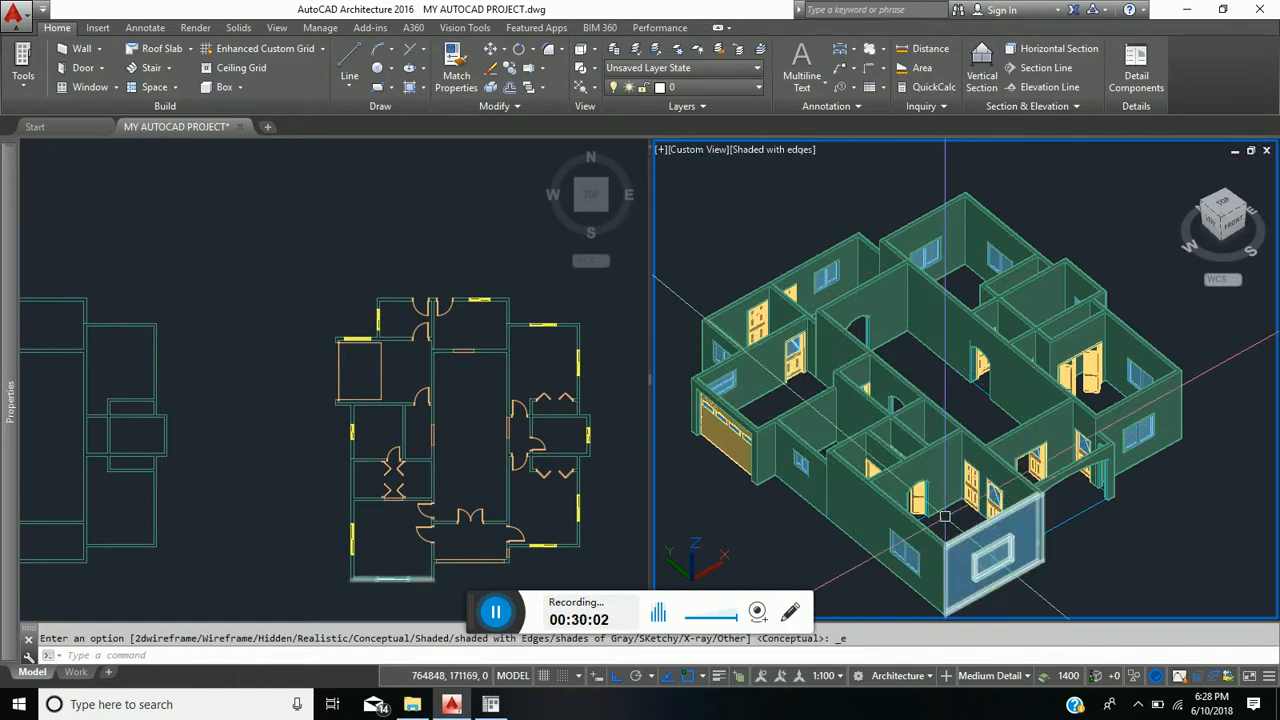
pyautogui.moveTo(946, 516)
pyautogui.keyDown('shift'); pyautogui.mouseDown(button='middle')
pyautogui.moveTo(982, 491)
pyautogui.moveTo(891, 492)
pyautogui.moveTo(863, 474)
pyautogui.moveTo(831, 403)
pyautogui.moveTo(841, 418)
pyautogui.moveTo(806, 437)
pyautogui.moveTo(803, 457)
pyautogui.moveTo(852, 503)
pyautogui.moveTo(923, 517)
pyautogui.moveTo(978, 522)
pyautogui.moveTo(995, 481)
pyautogui.moveTo(981, 458)
pyautogui.mouseUp(button='middle'); pyautogui.keyUp('shift')
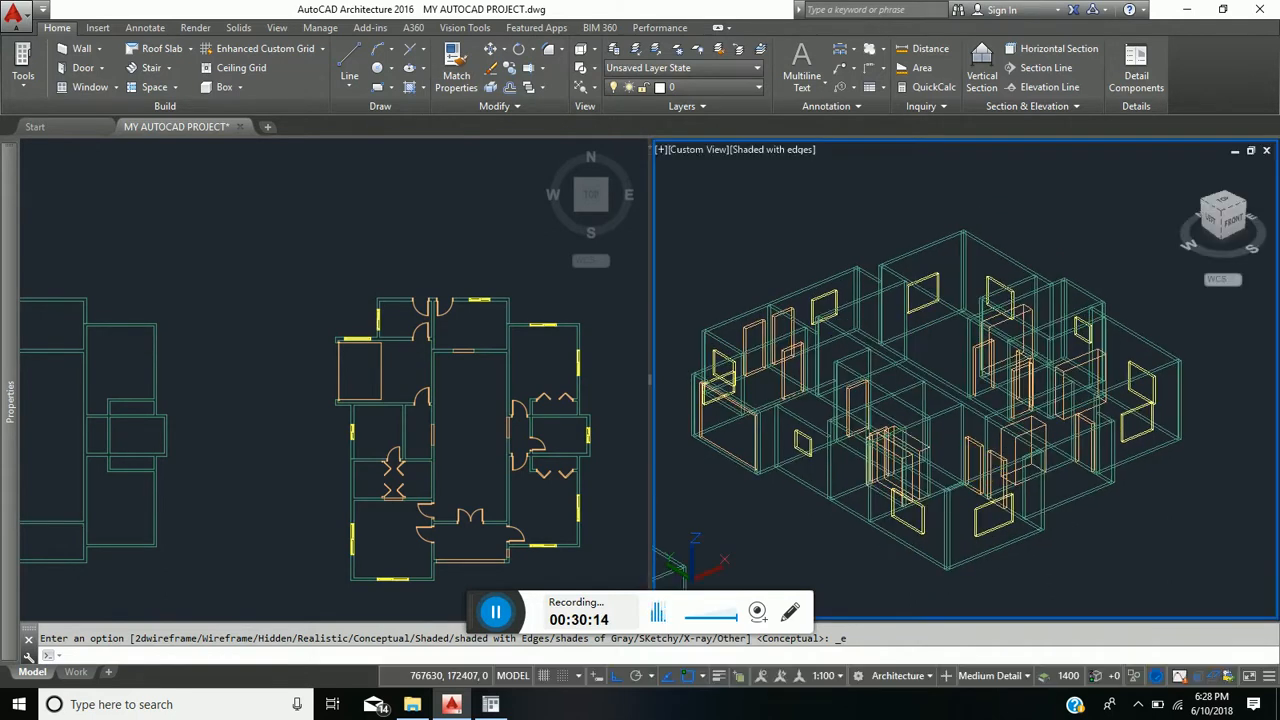
pyautogui.click(459, 529)
pyautogui.scroll(3, 459, 529)
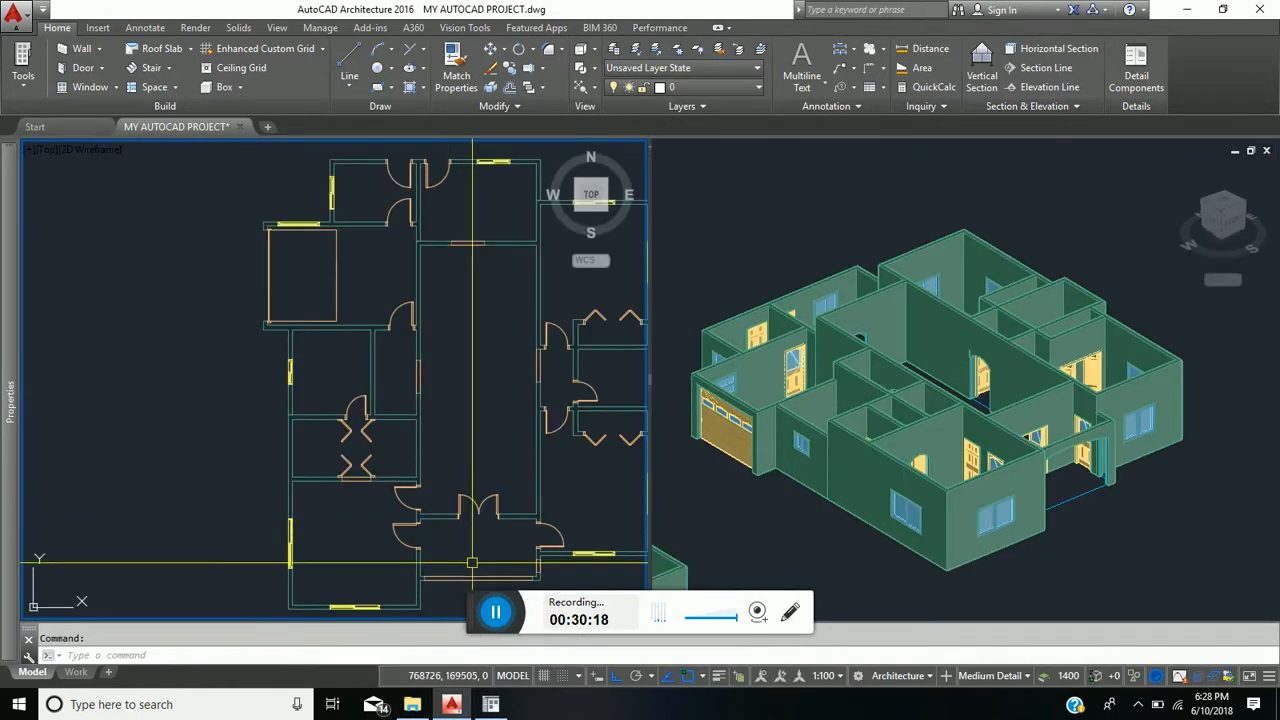
# Step: Start another Awning - Double window and set its width to 900 and its height to 1500
pyautogui.scroll(3, 459, 529)
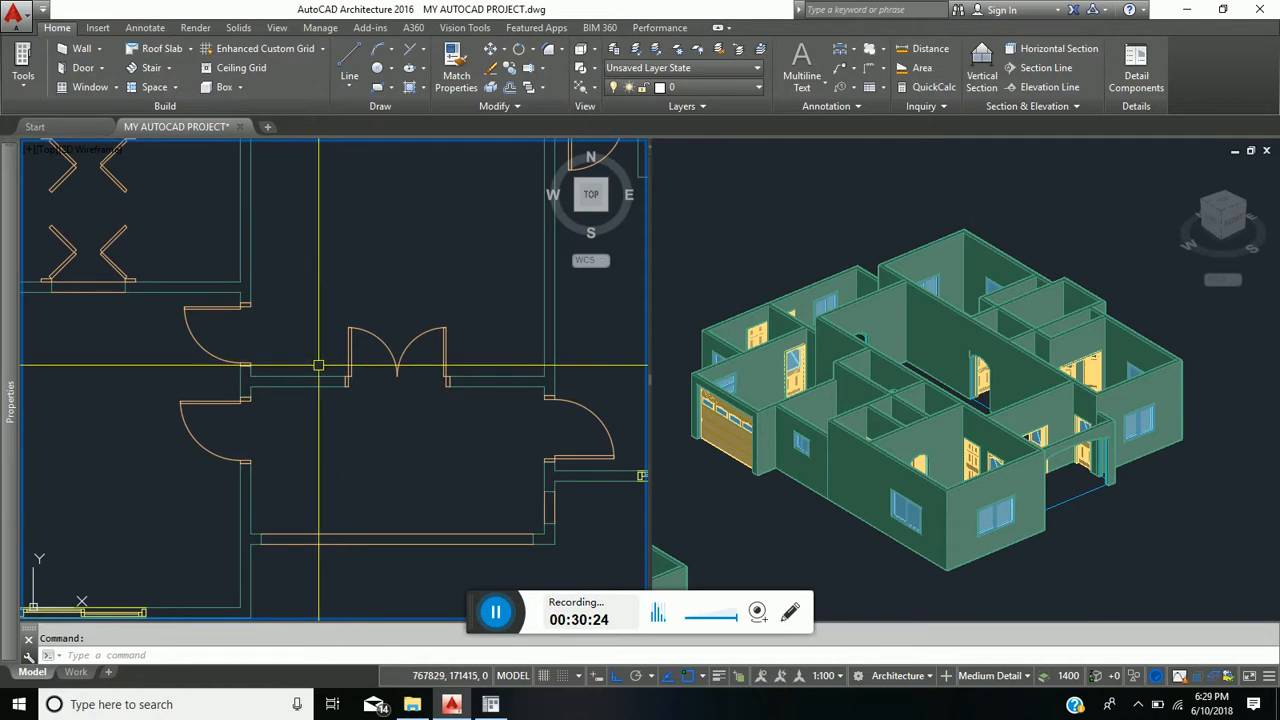
pyautogui.scroll(1, 482, 380)
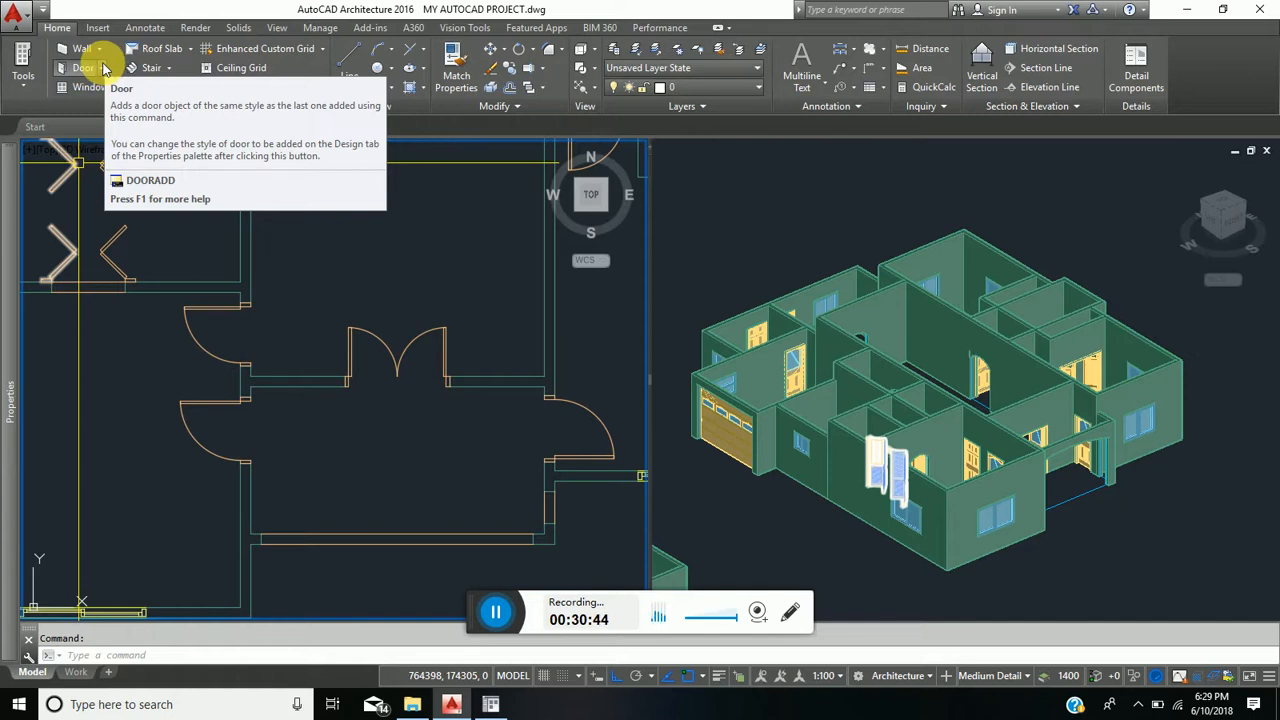
pyautogui.click(118, 88)
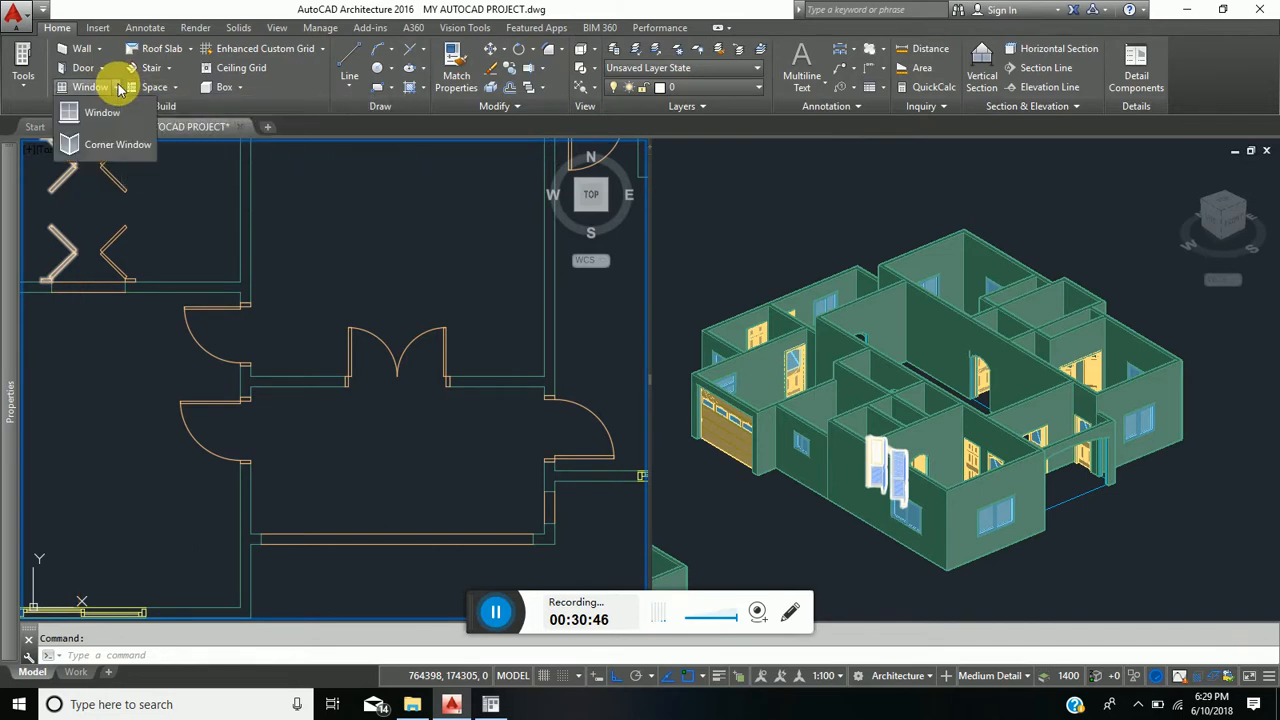
pyautogui.click(100, 113)
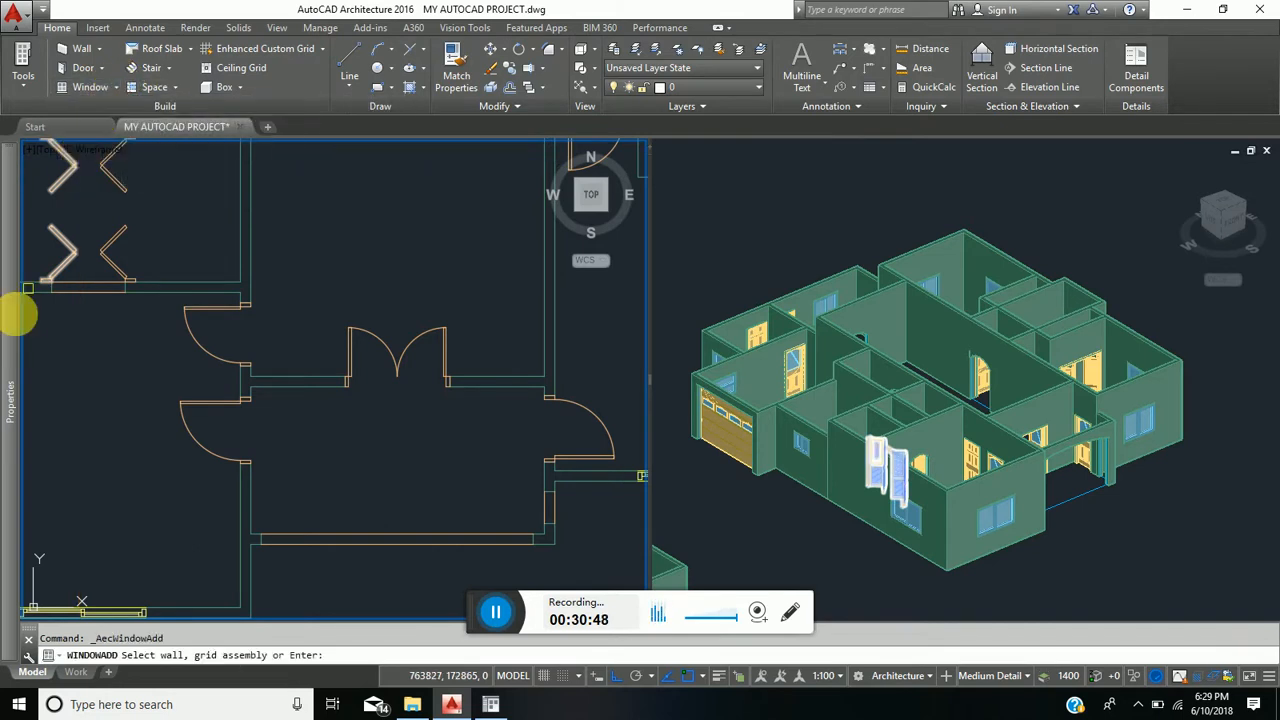
pyautogui.moveTo(14, 323)
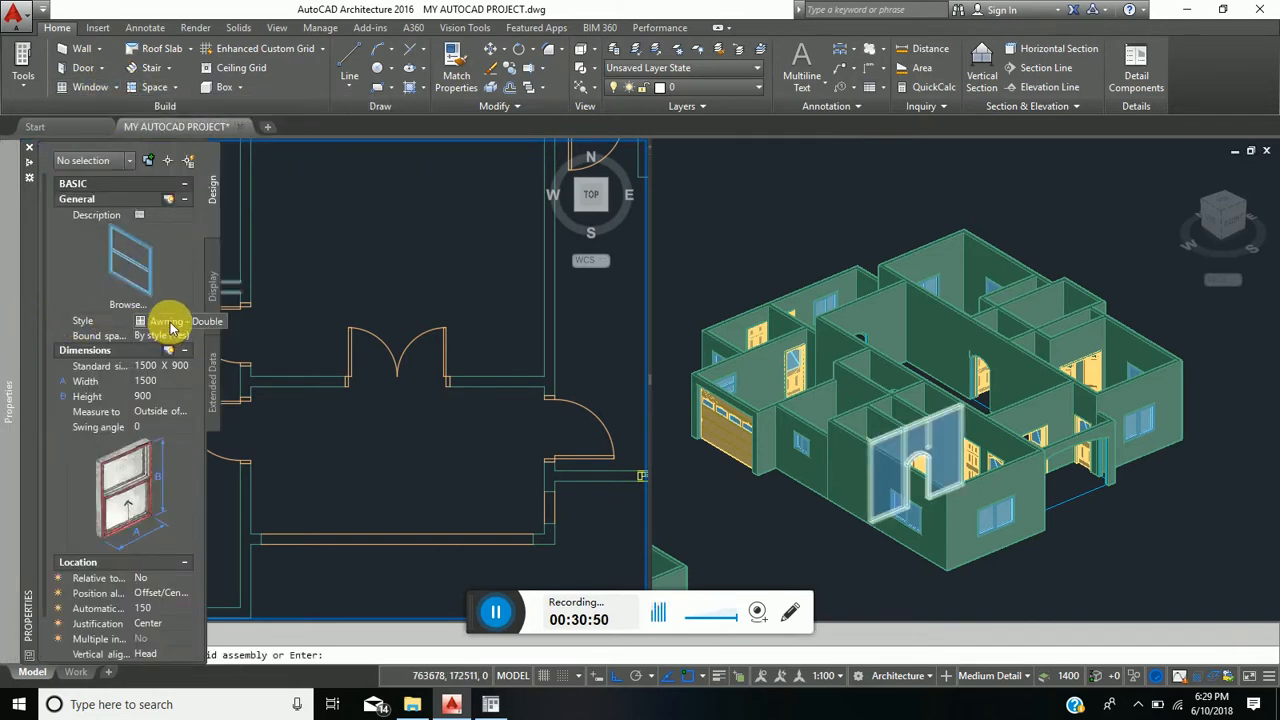
pyautogui.click(167, 382)
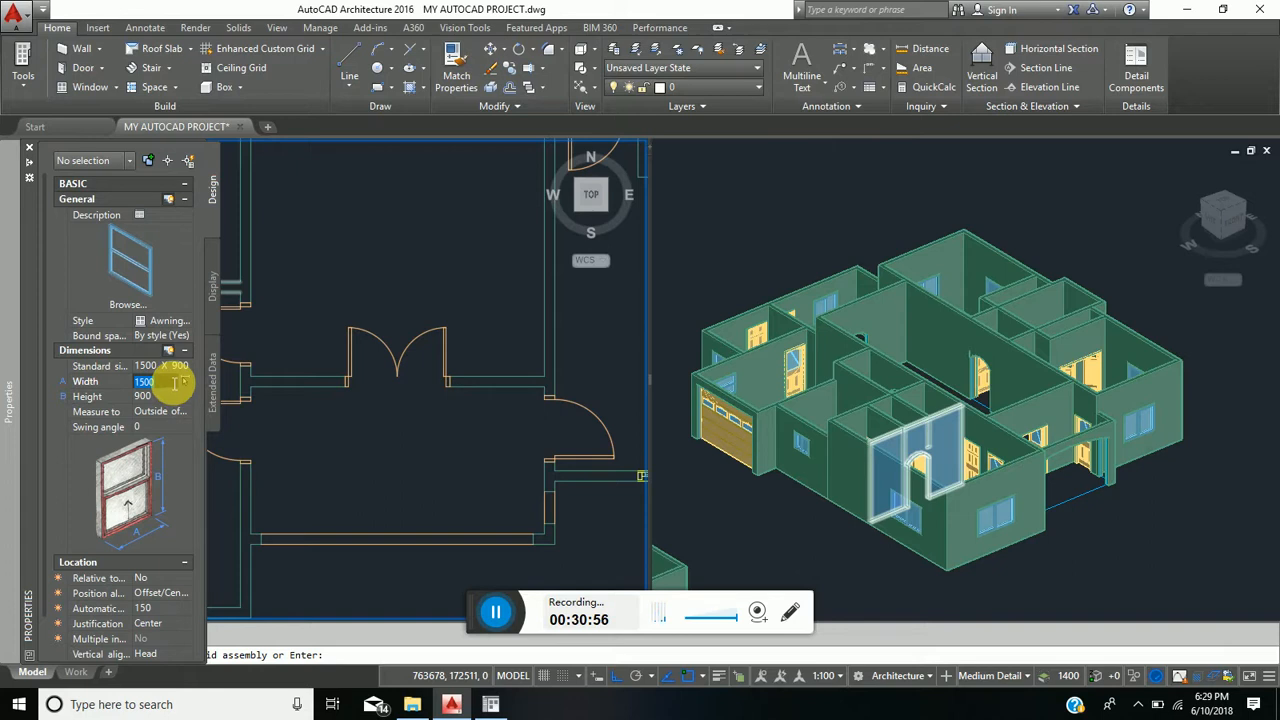
pyautogui.write('900')
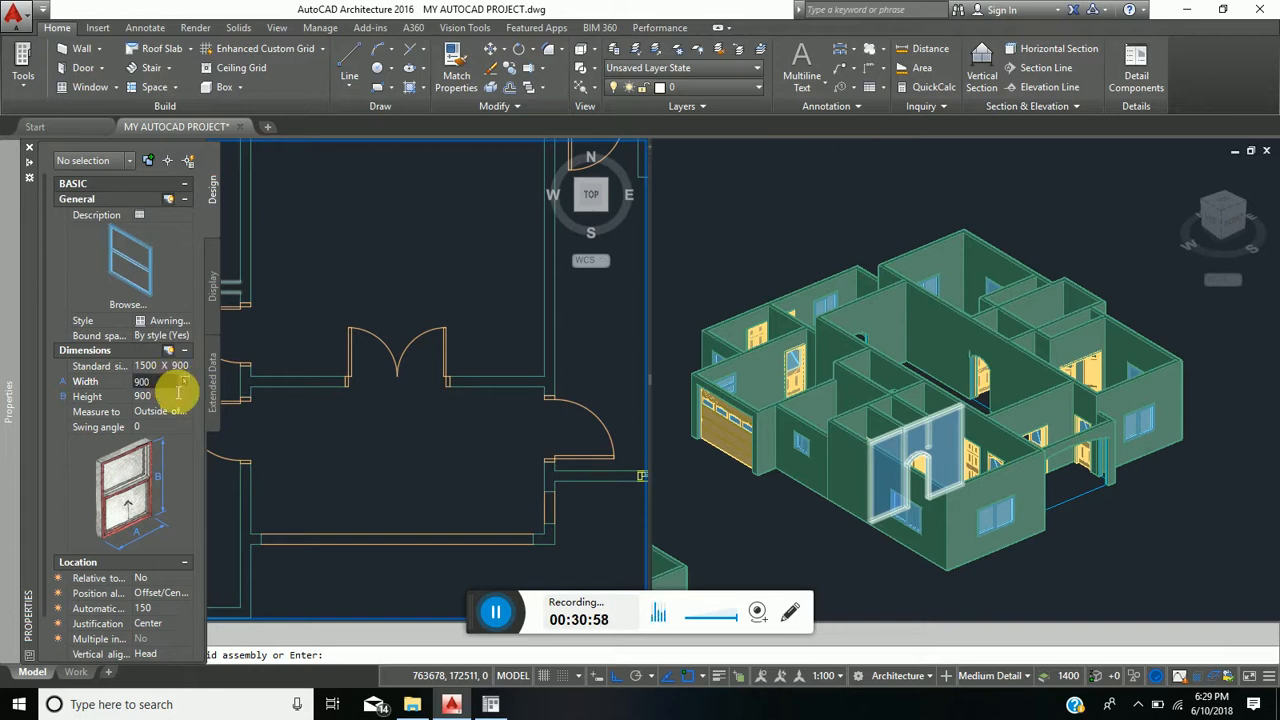
pyautogui.click(170, 398)
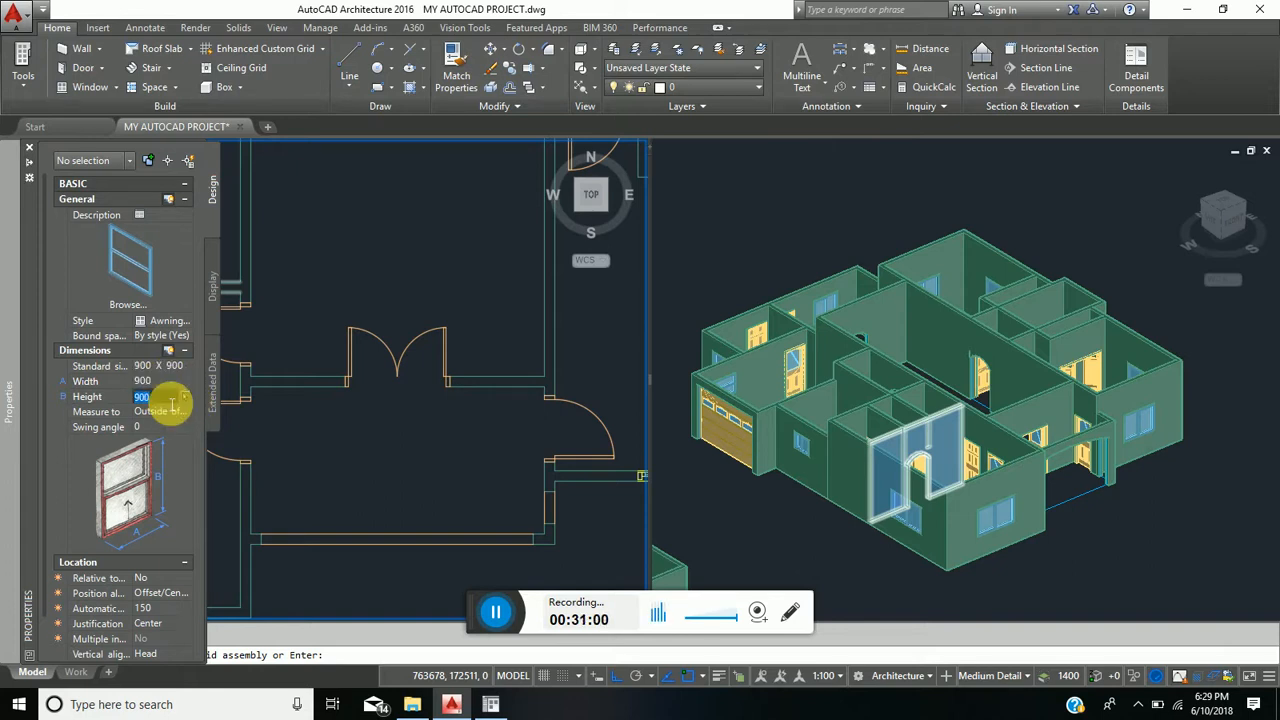
pyautogui.write('150')
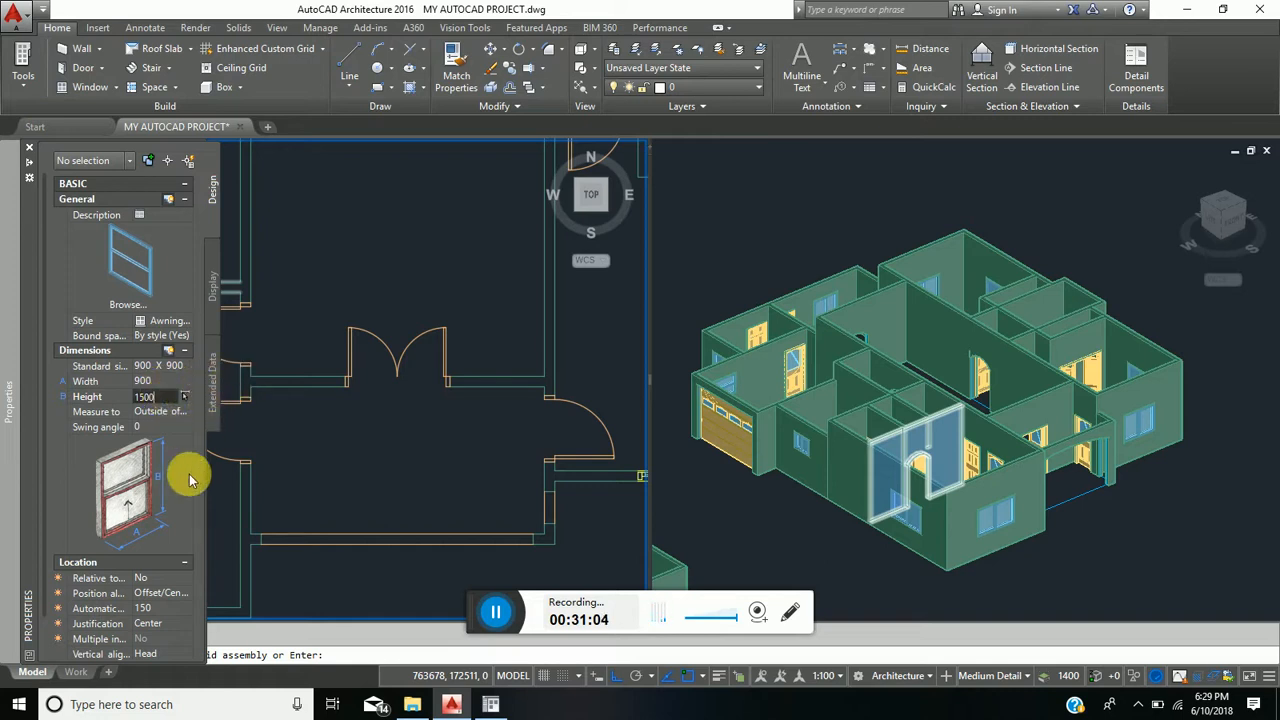
pyautogui.click(168, 609)
pyautogui.scroll(-1, 165, 612)
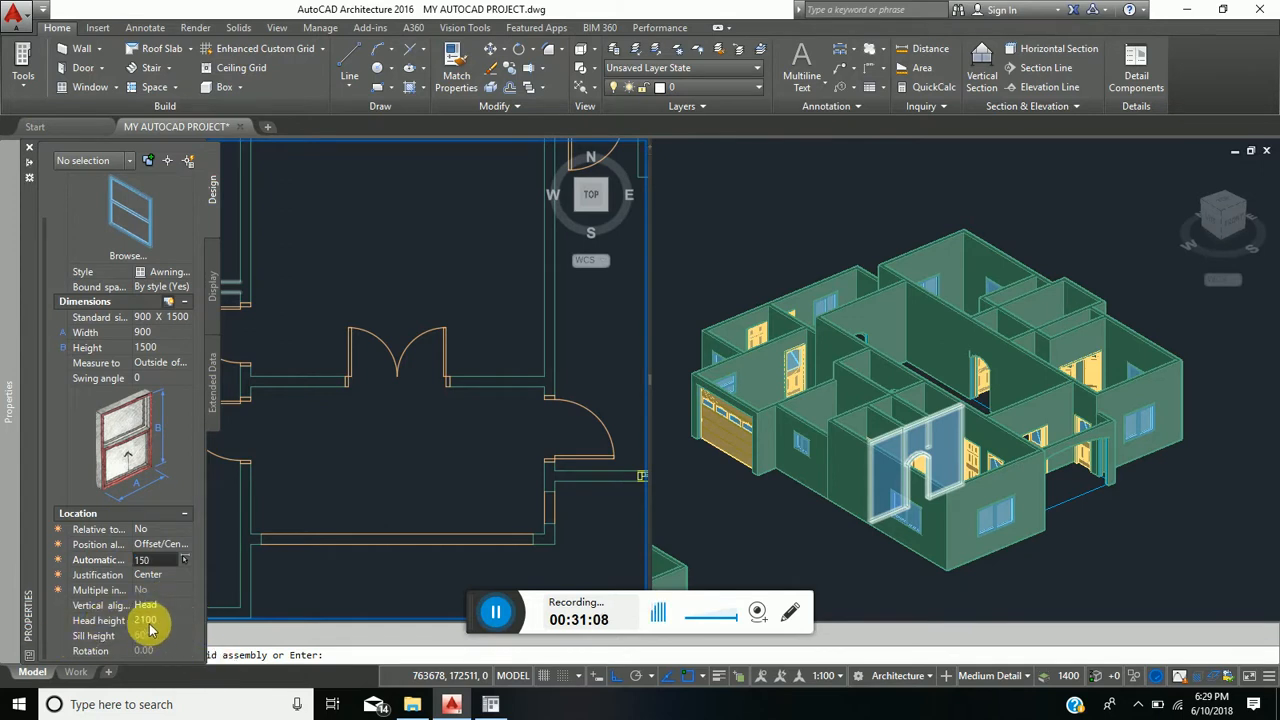
# Step: Place one awning window on each side of the double entrance door in the porch wall and end window placement
pyautogui.click(297, 379)
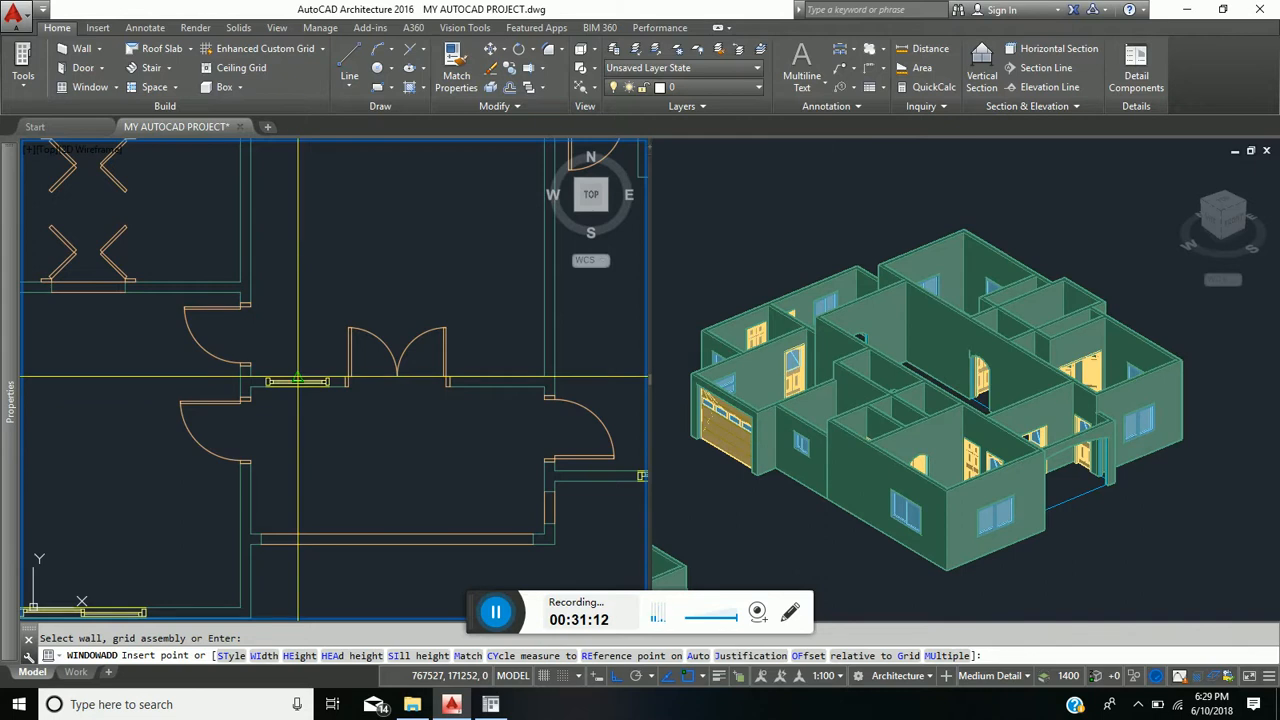
pyautogui.click(297, 379)
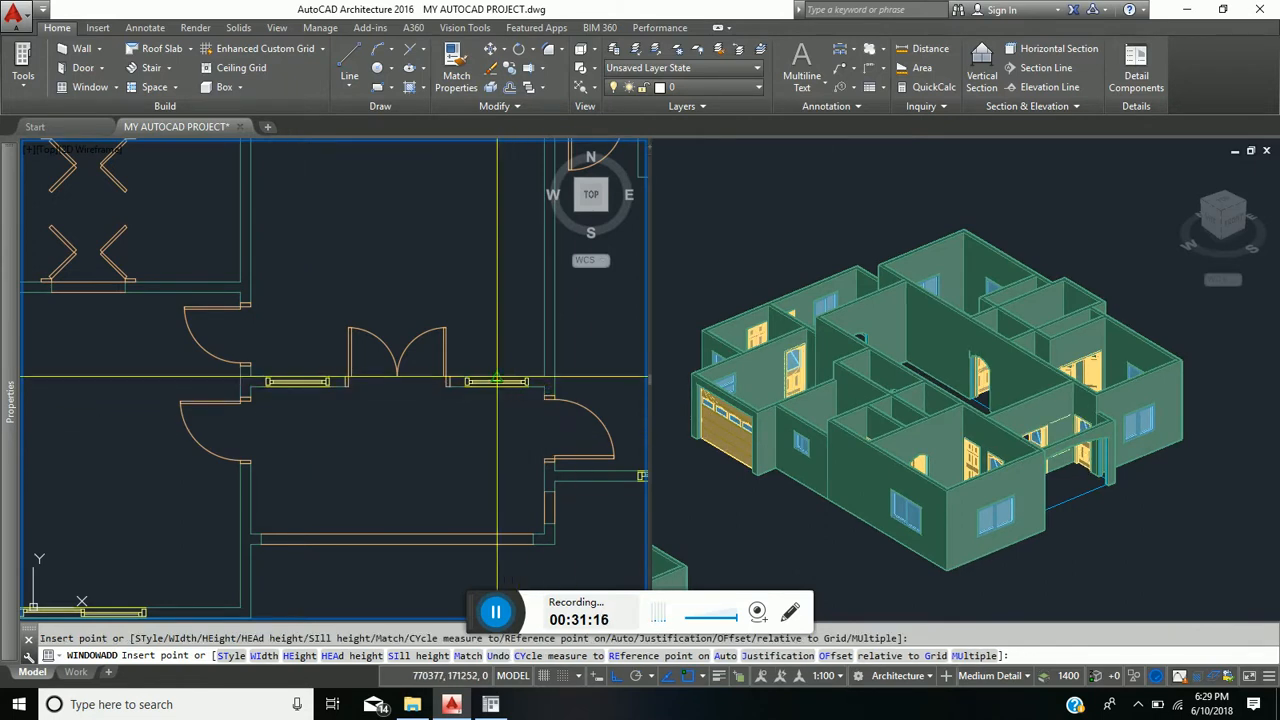
pyautogui.click(497, 379)
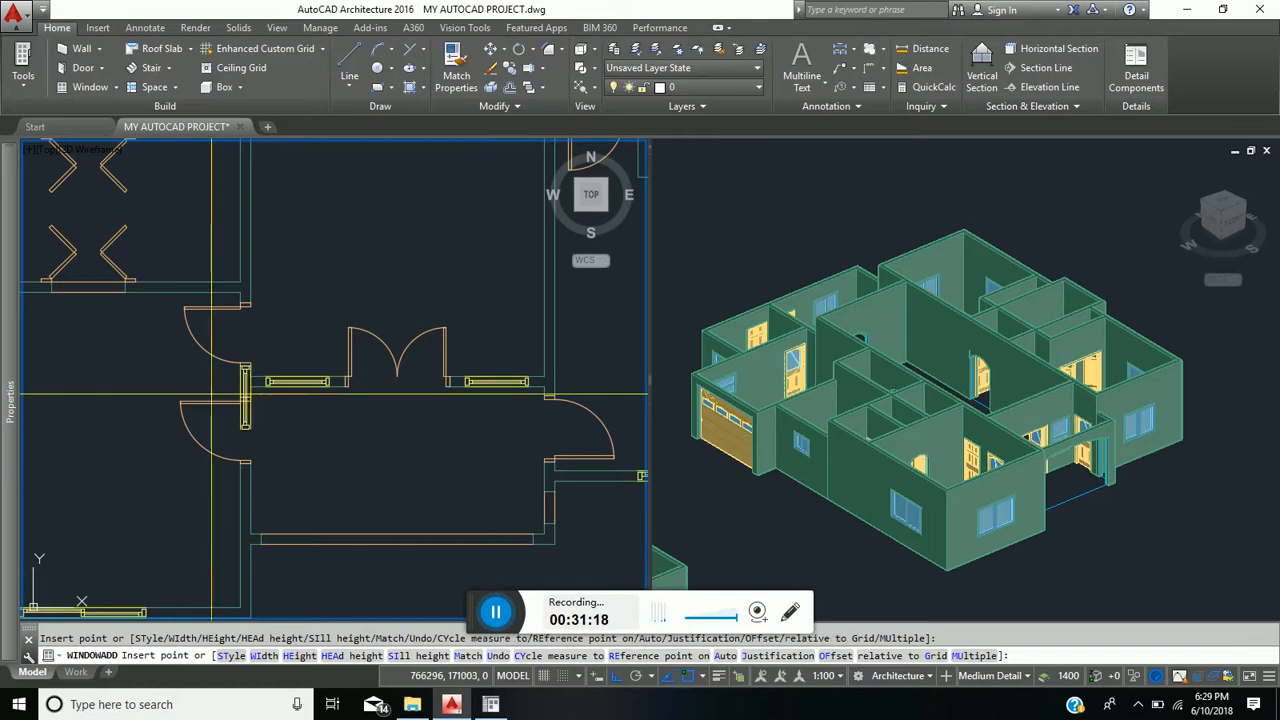
pyautogui.press('Escape')
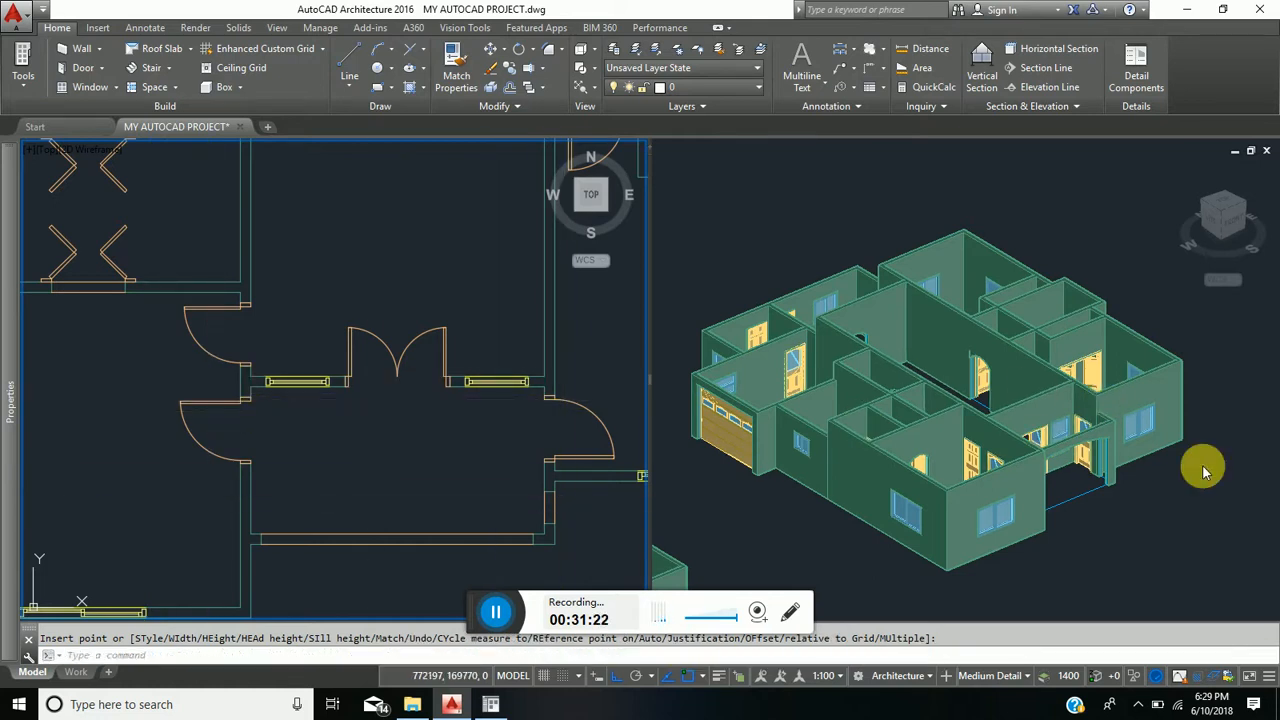
# Step: Examine the new windows beside the entrance door in the shaded 3D view
pyautogui.click(1061, 480)
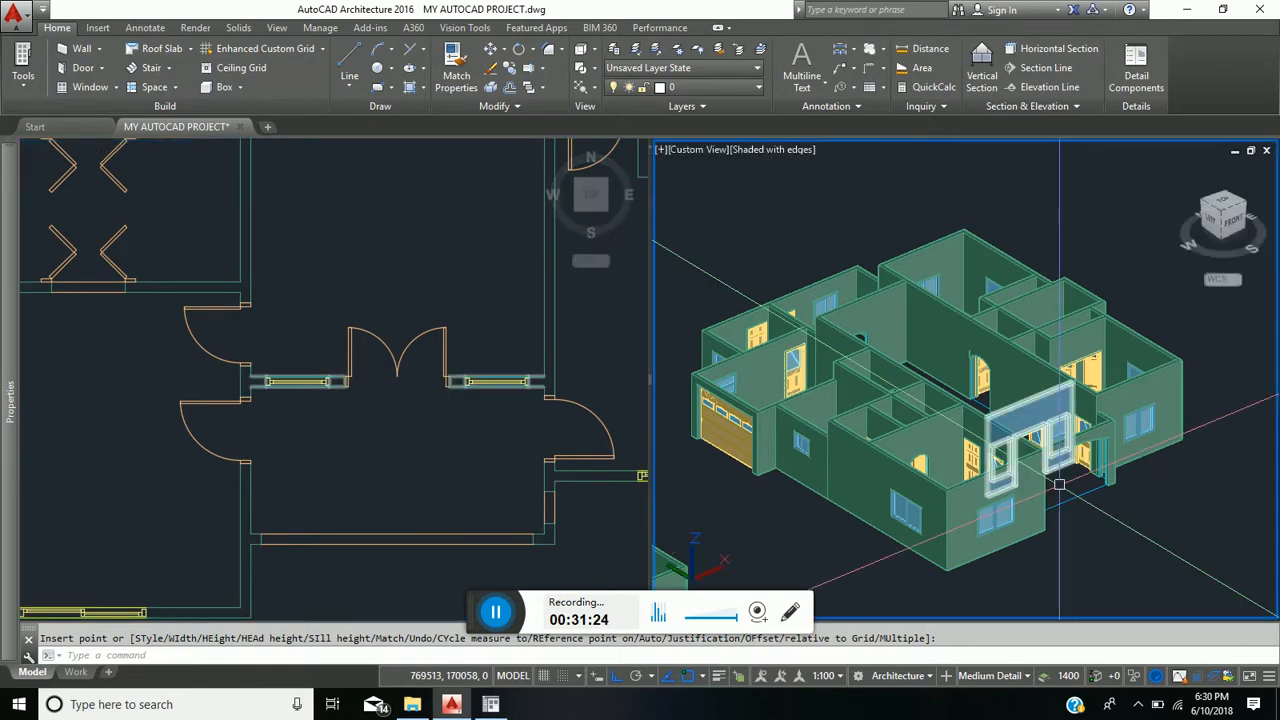
pyautogui.scroll(2, 1059, 484)
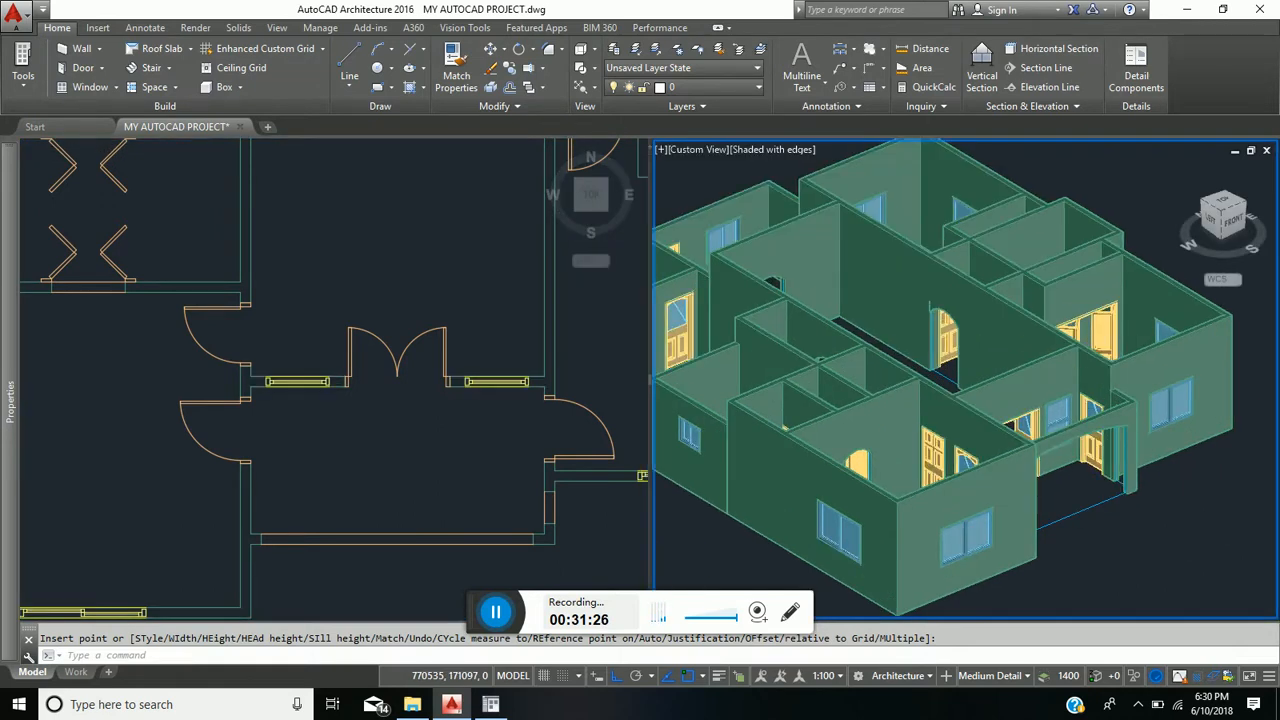
pyautogui.scroll(2, 1060, 480)
pyautogui.scroll(2, 1060, 480)
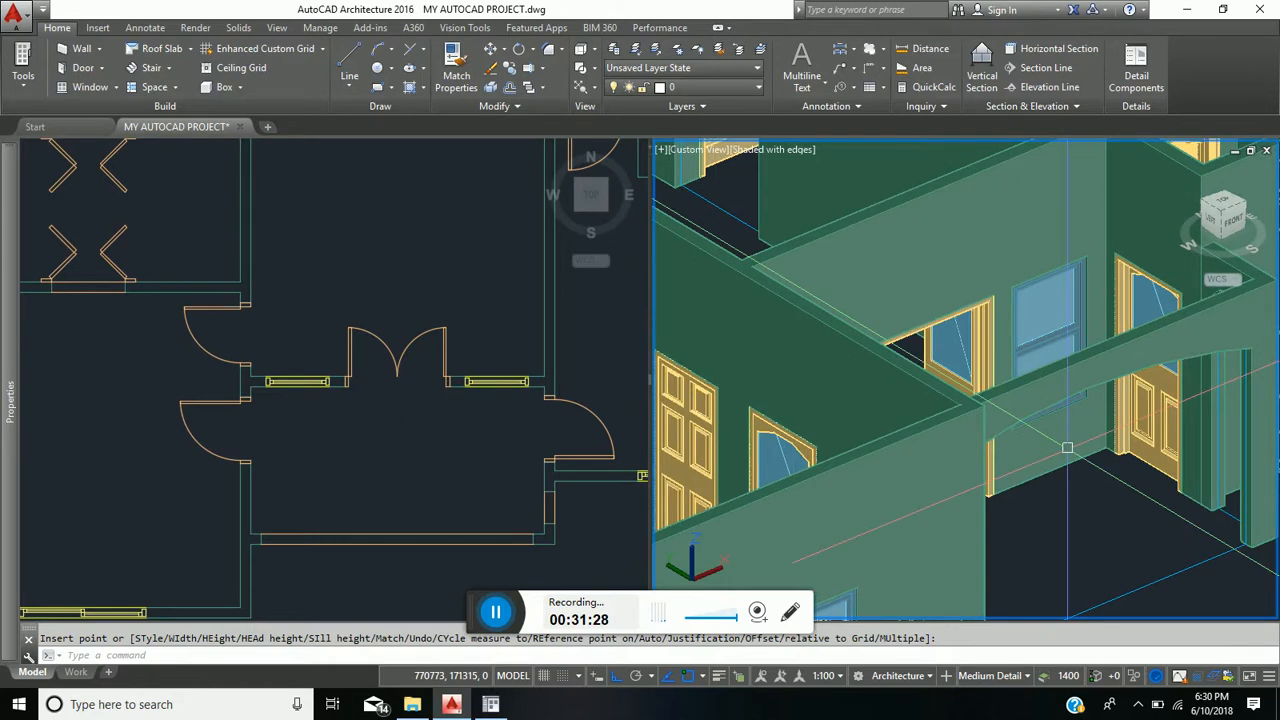
pyautogui.scroll(-4, 1060, 480)
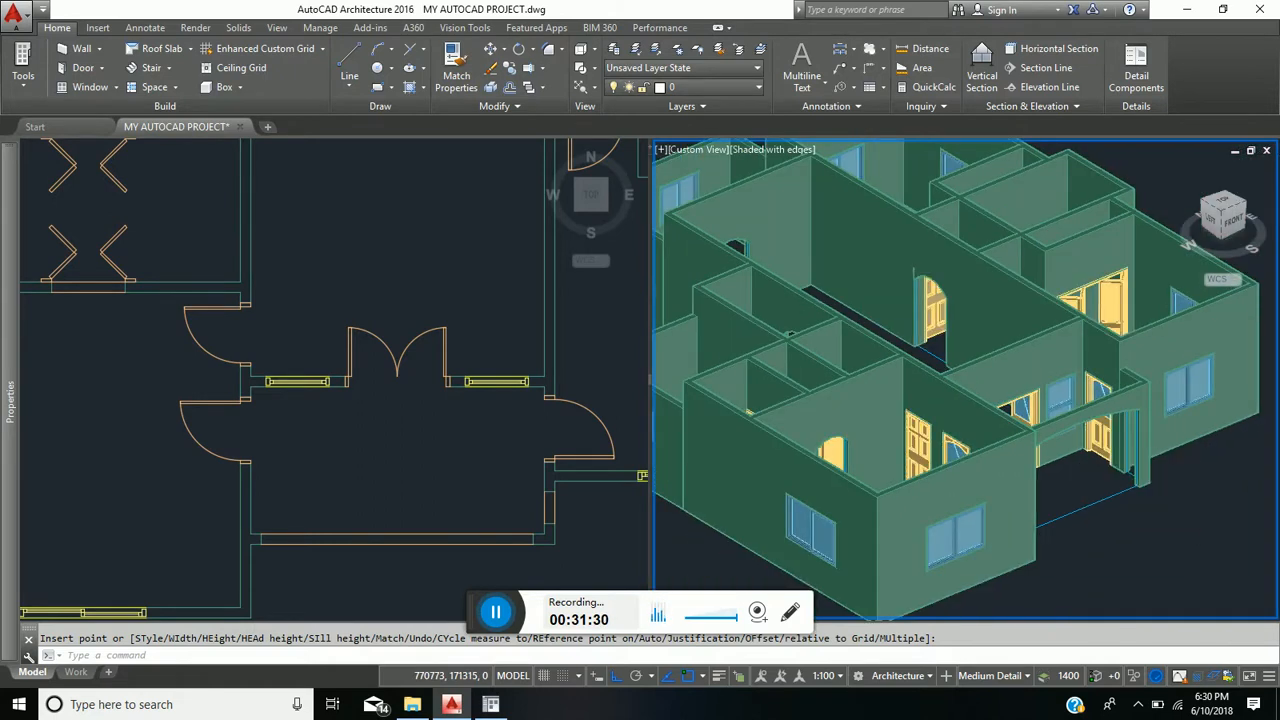
pyautogui.scroll(-3, 1050, 460)
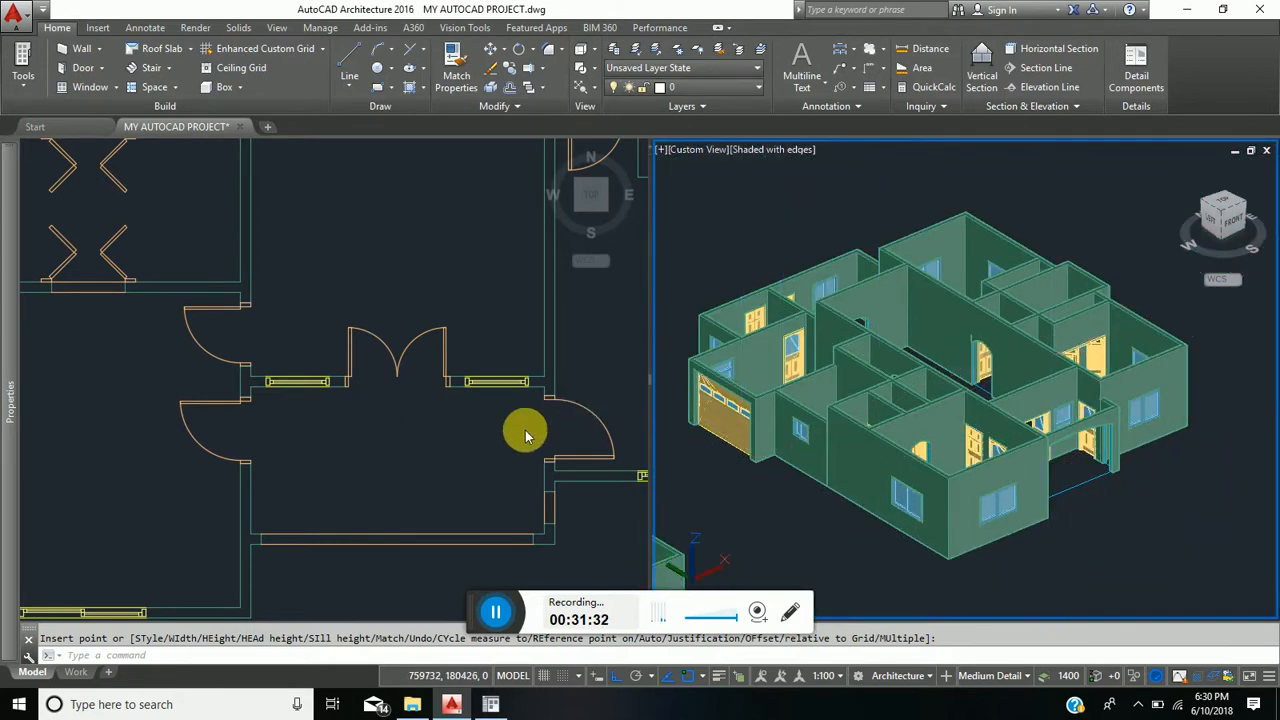
pyautogui.scroll(-5, 461, 443)
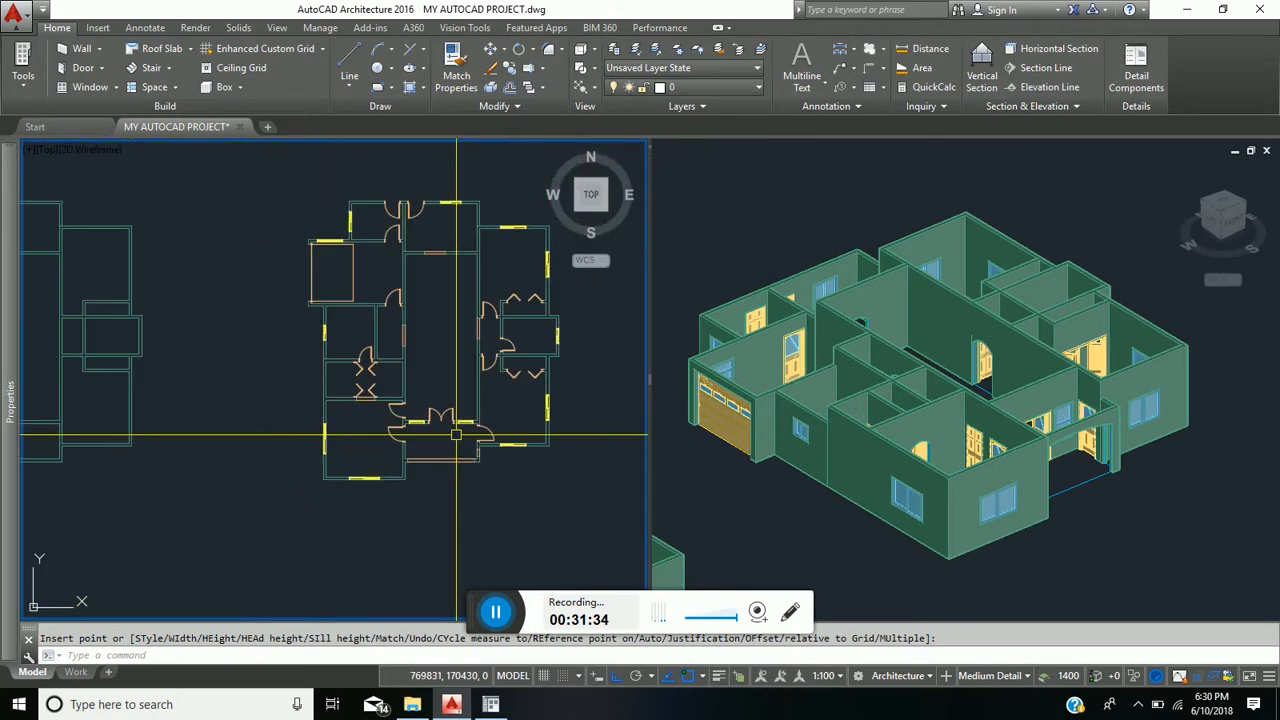
# Step: Turn on the A-Roof-Slab and A-Roof layers
pyautogui.click(714, 491)
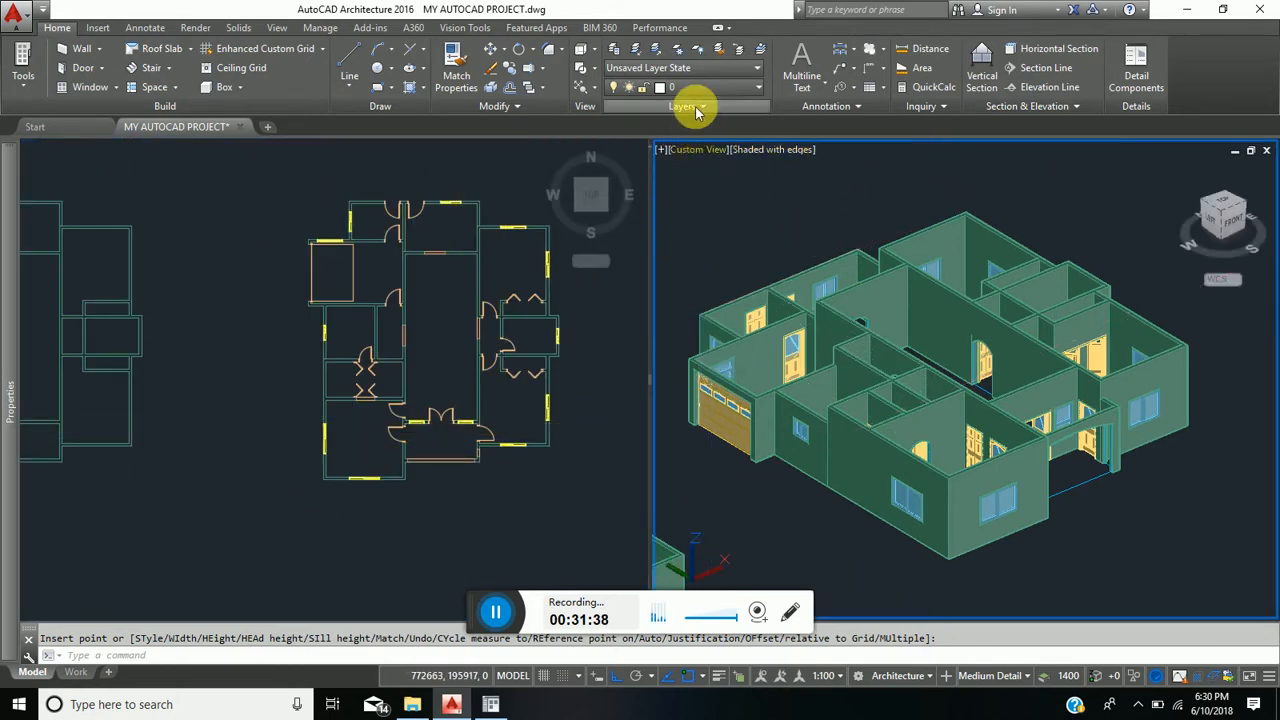
pyautogui.click(756, 88)
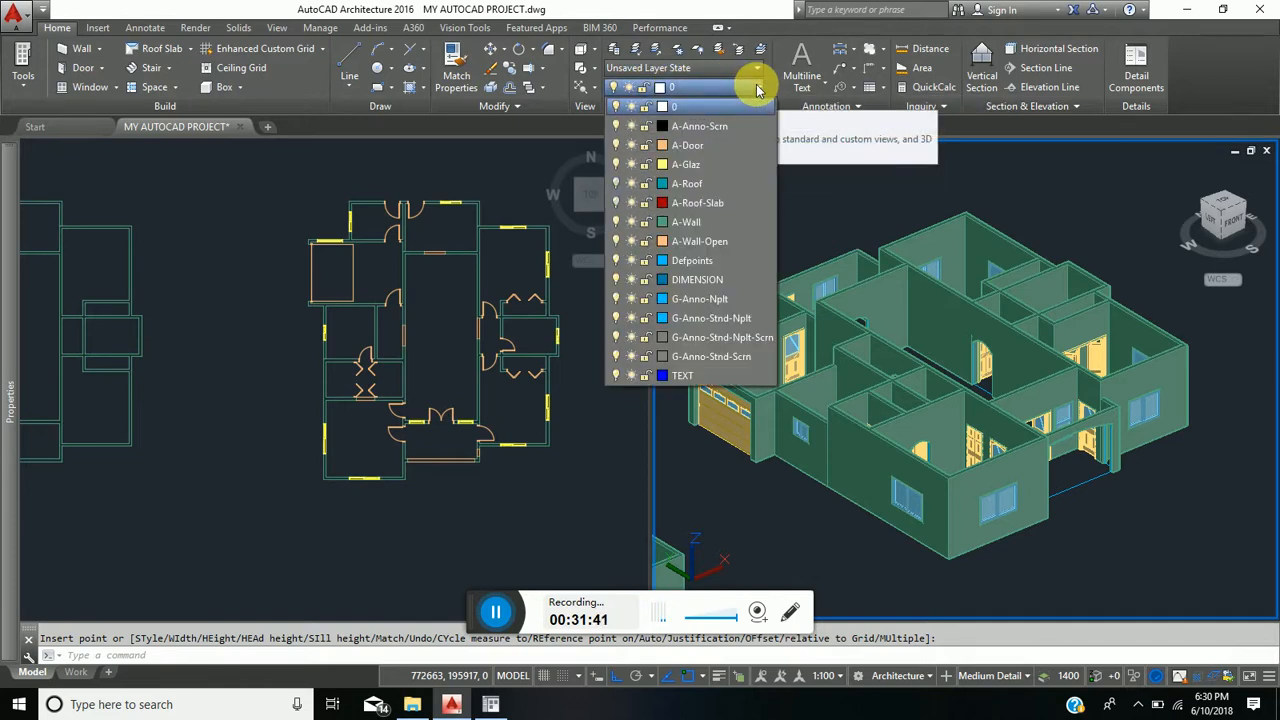
pyautogui.click(614, 202)
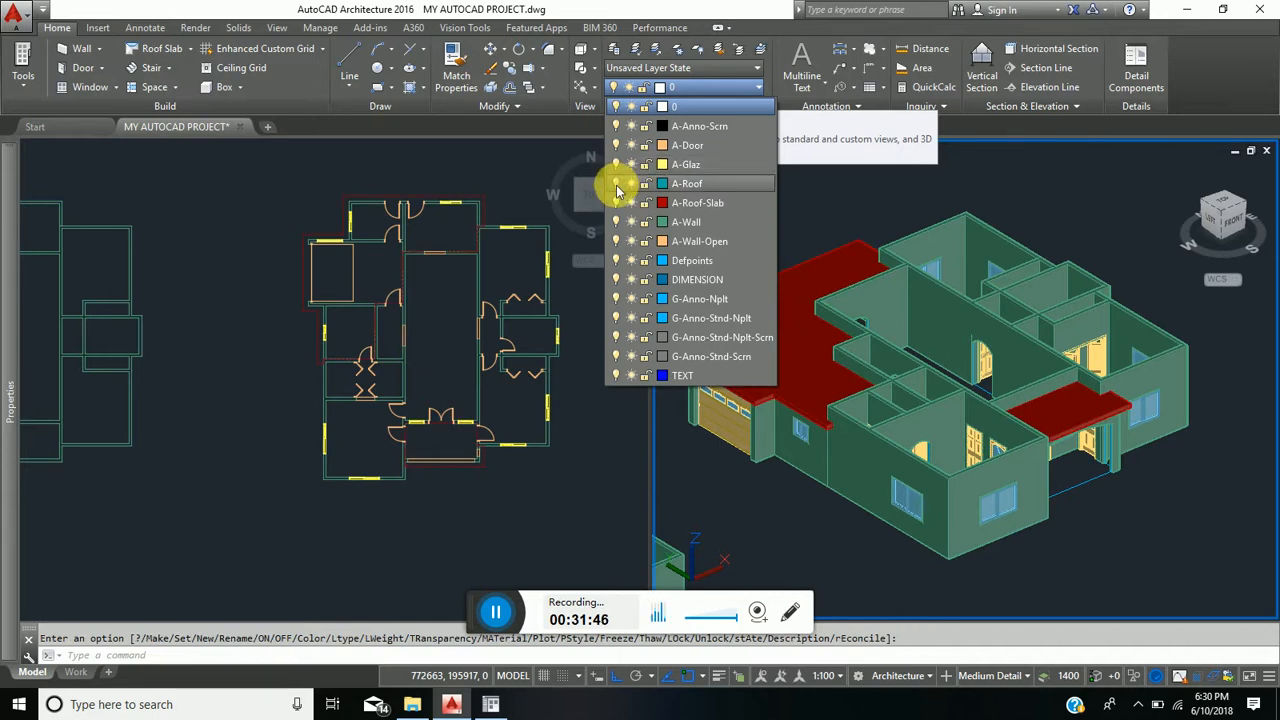
pyautogui.click(617, 189)
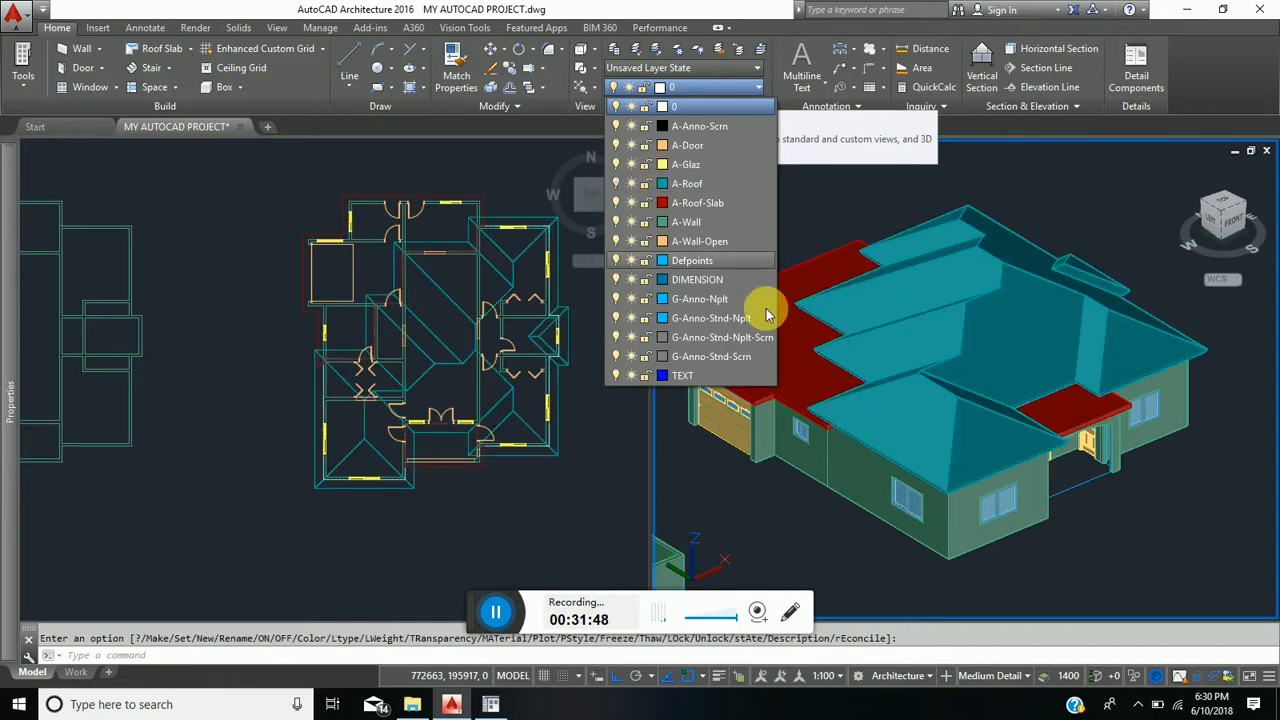
pyautogui.click(1111, 524)
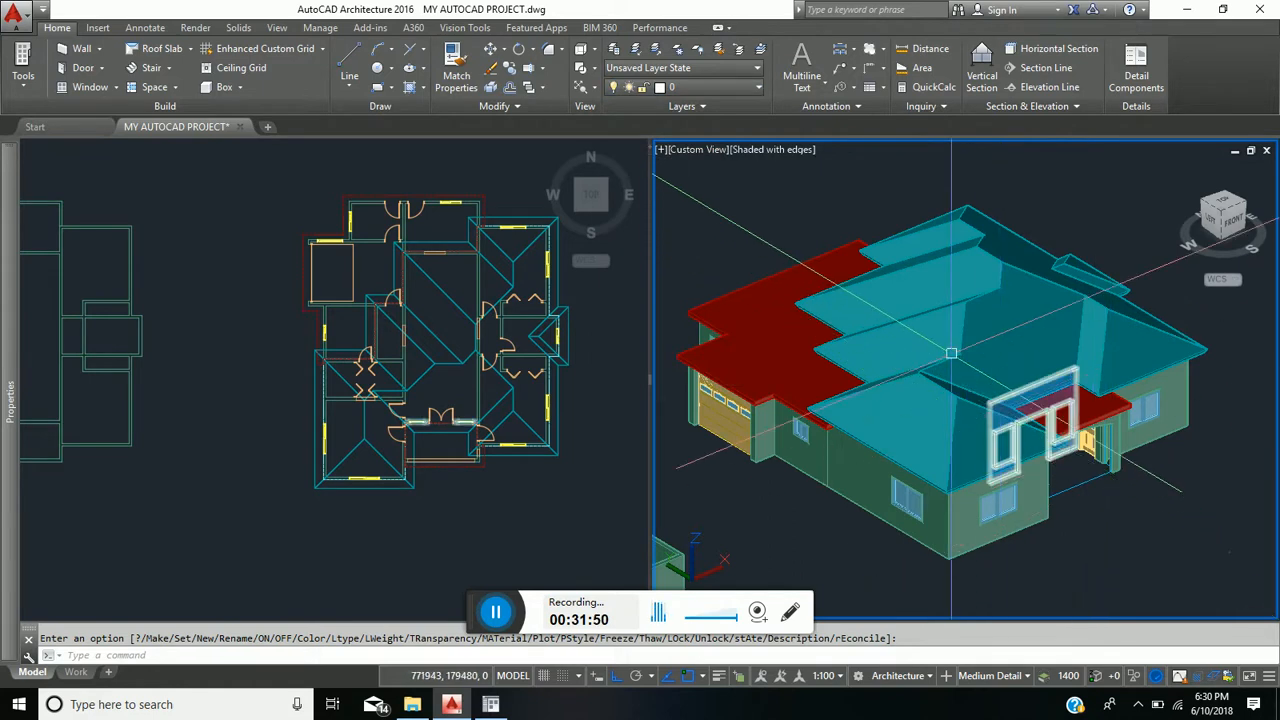
# Step: Examine the roofed house in 3D and look closely at the glider window in the projecting front room
pyautogui.moveTo(942, 371)
pyautogui.keyDown('shift'); pyautogui.mouseDown(button='middle')
pyautogui.moveTo(843, 357)
pyautogui.moveTo(797, 326)
pyautogui.moveTo(810, 342)
pyautogui.moveTo(766, 331)
pyautogui.moveTo(777, 380)
pyautogui.moveTo(815, 413)
pyautogui.moveTo(903, 429)
pyautogui.moveTo(995, 402)
pyautogui.moveTo(966, 343)
pyautogui.moveTo(958, 357)
pyautogui.moveTo(929, 351)
pyautogui.moveTo(931, 366)
pyautogui.mouseUp(button='middle'); pyautogui.keyUp('shift')
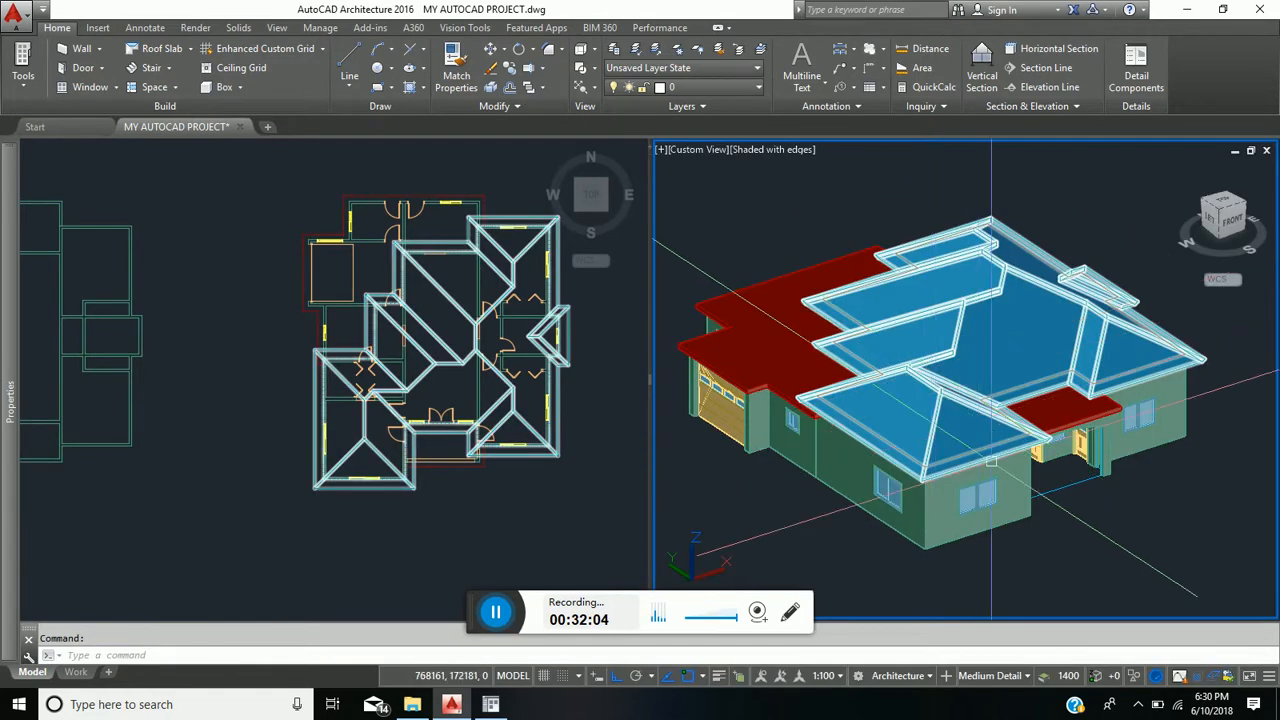
pyautogui.scroll(5, 976, 463)
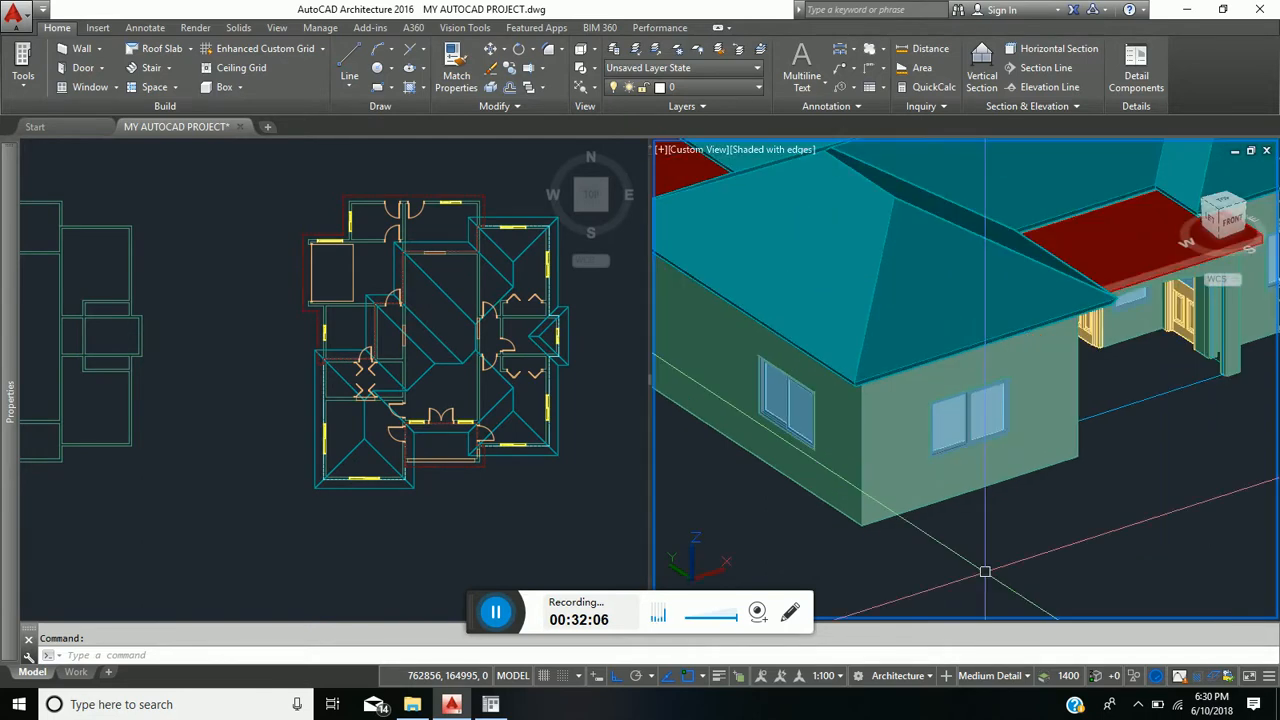
pyautogui.scroll(-6, 976, 463)
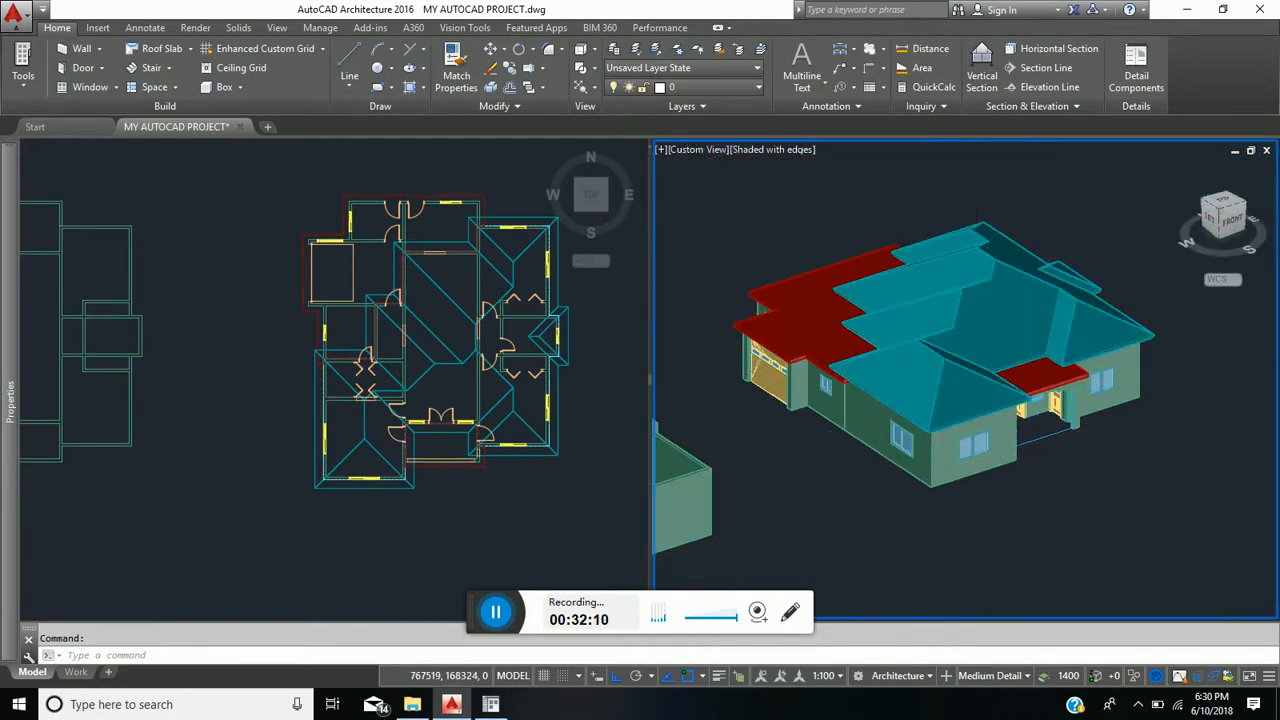
pyautogui.scroll(3, 1012, 454)
pyautogui.scroll(5, 958, 443)
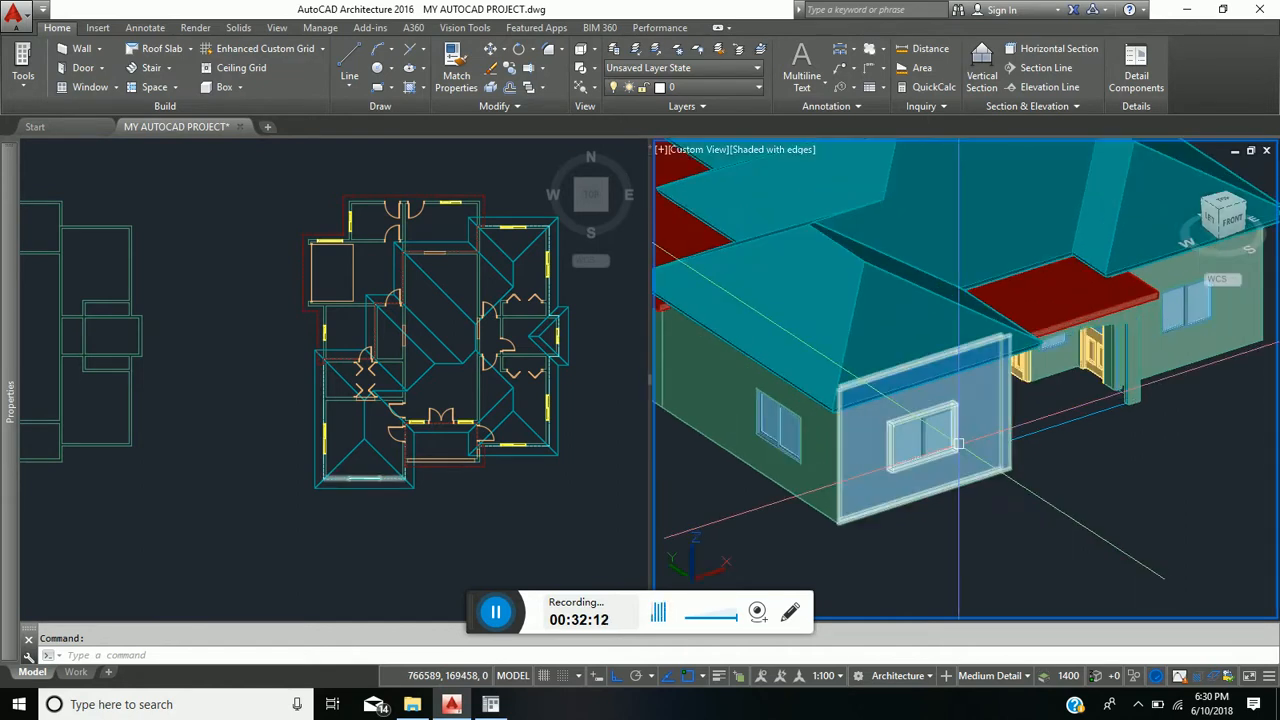
pyautogui.scroll(2, 958, 443)
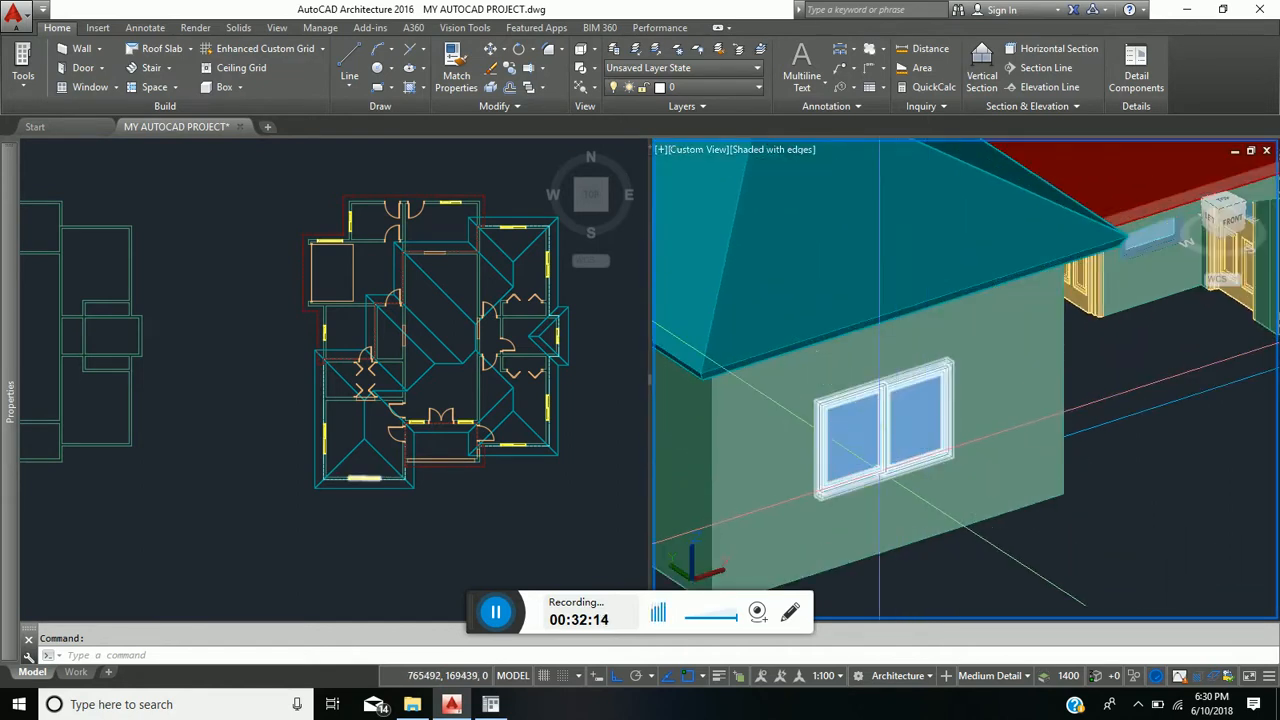
pyautogui.scroll(2, 883, 445)
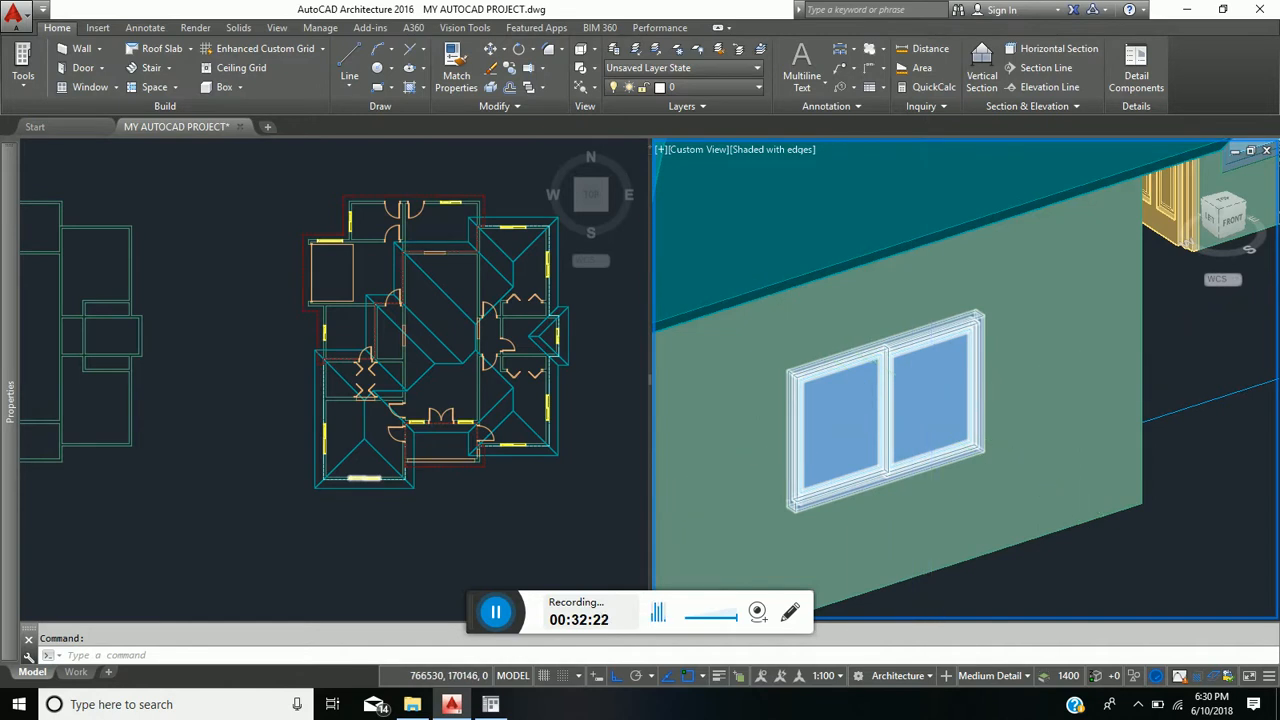
pyautogui.scroll(-5, 931, 400)
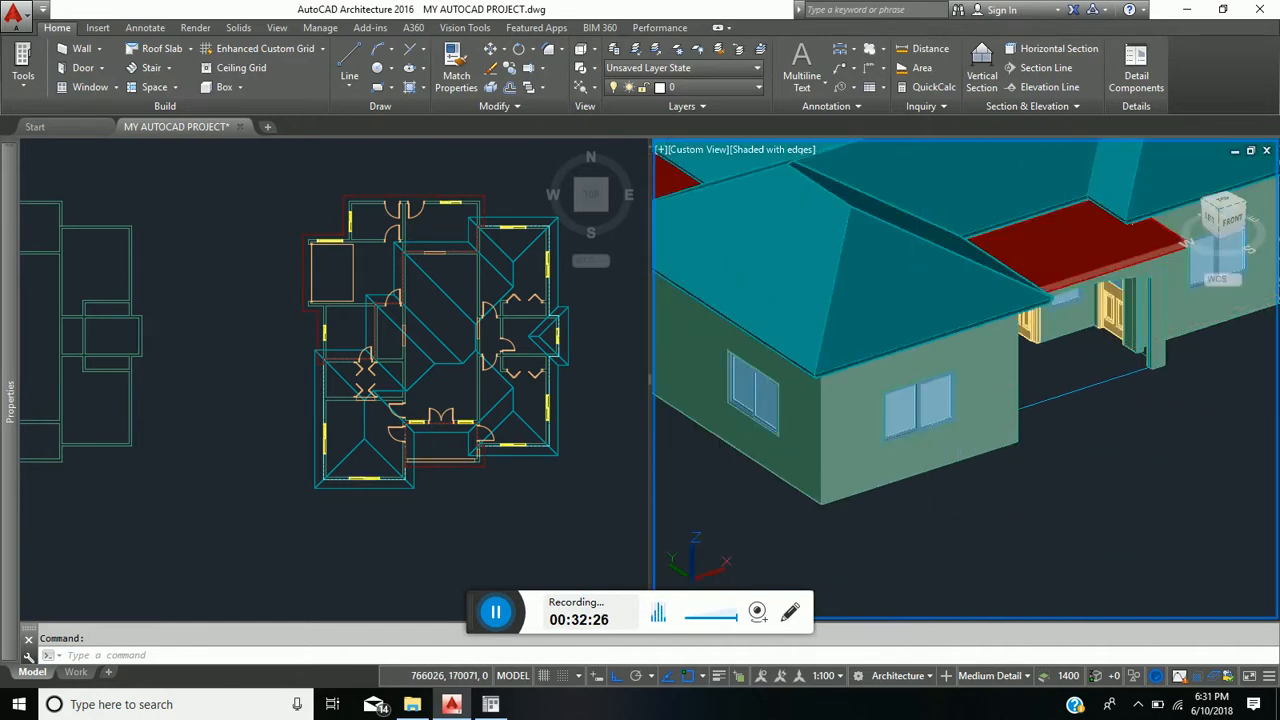
# Step: Add a muntins block with the Prairie - 12 Lights pattern to the glider window in the projecting front room
pyautogui.click(917, 408)
pyautogui.moveTo(10, 290)
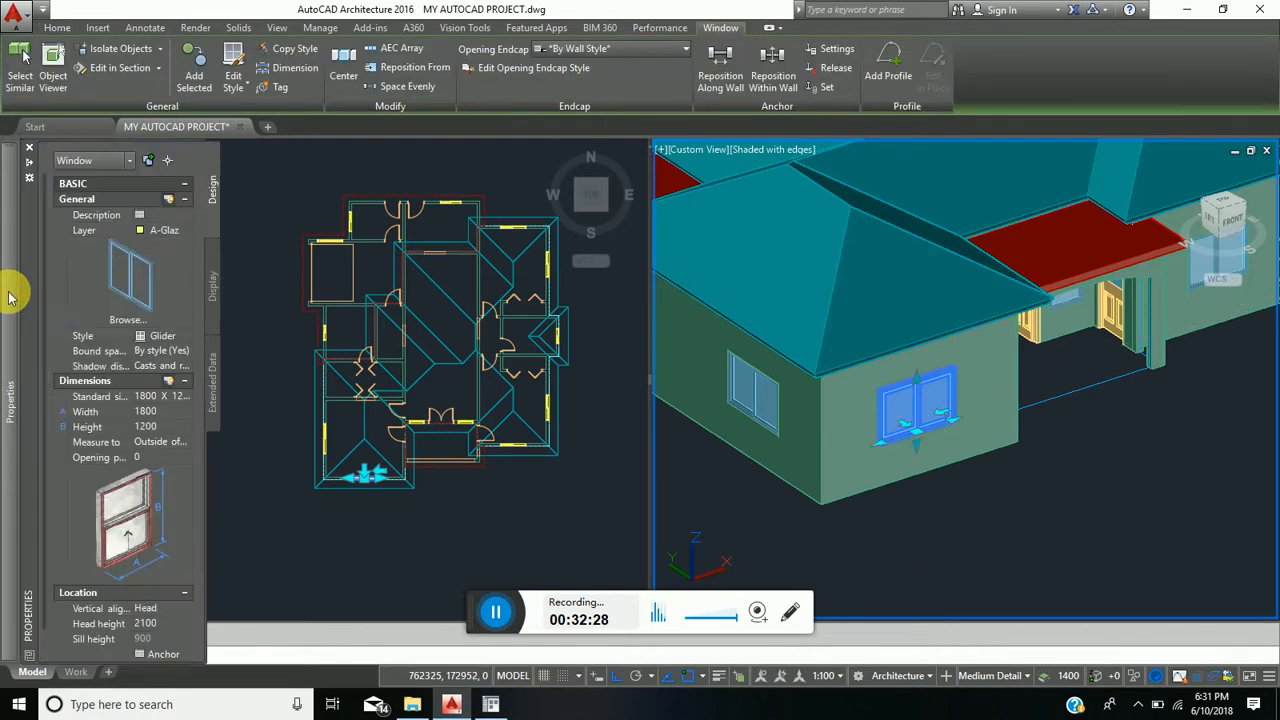
pyautogui.click(211, 295)
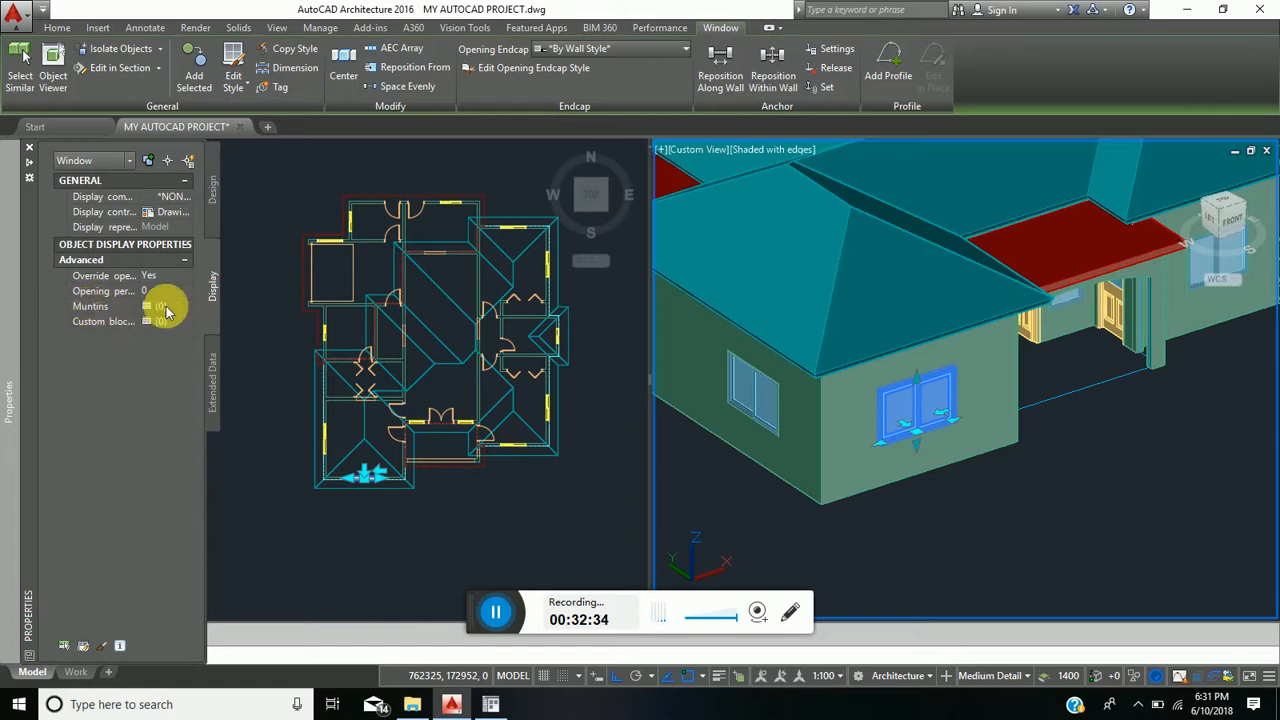
pyautogui.click(165, 310)
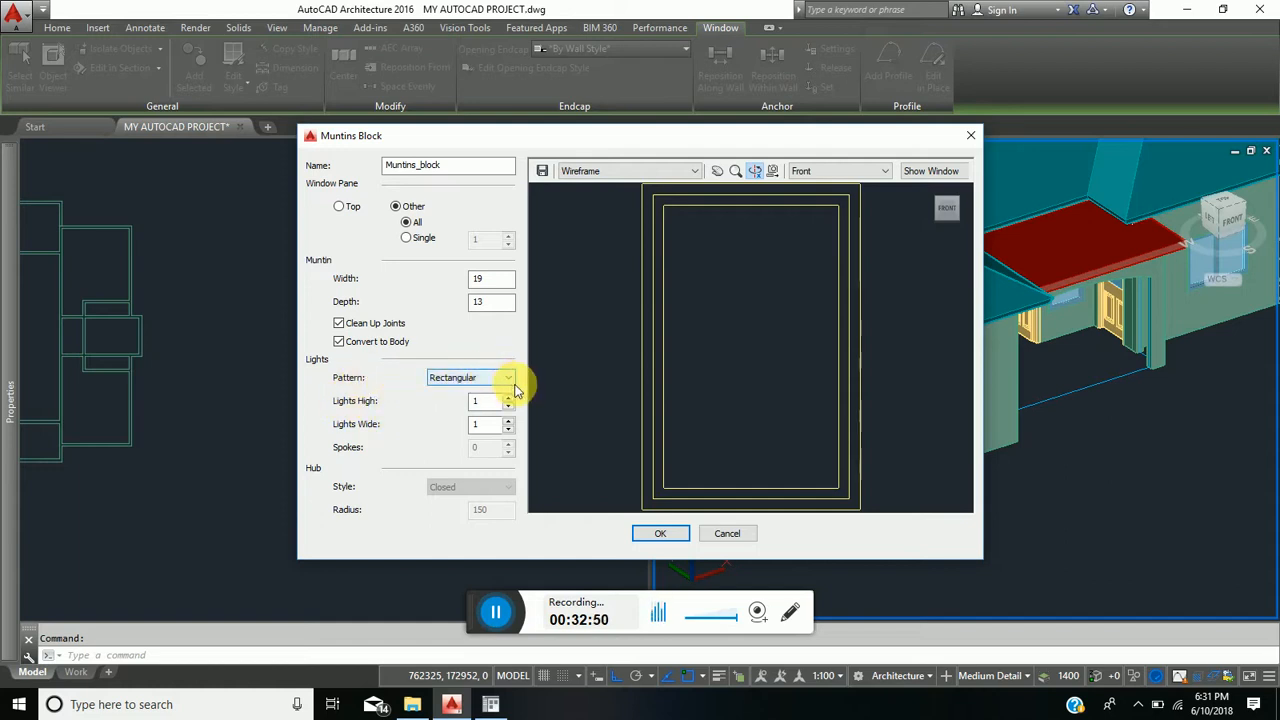
pyautogui.click(509, 380)
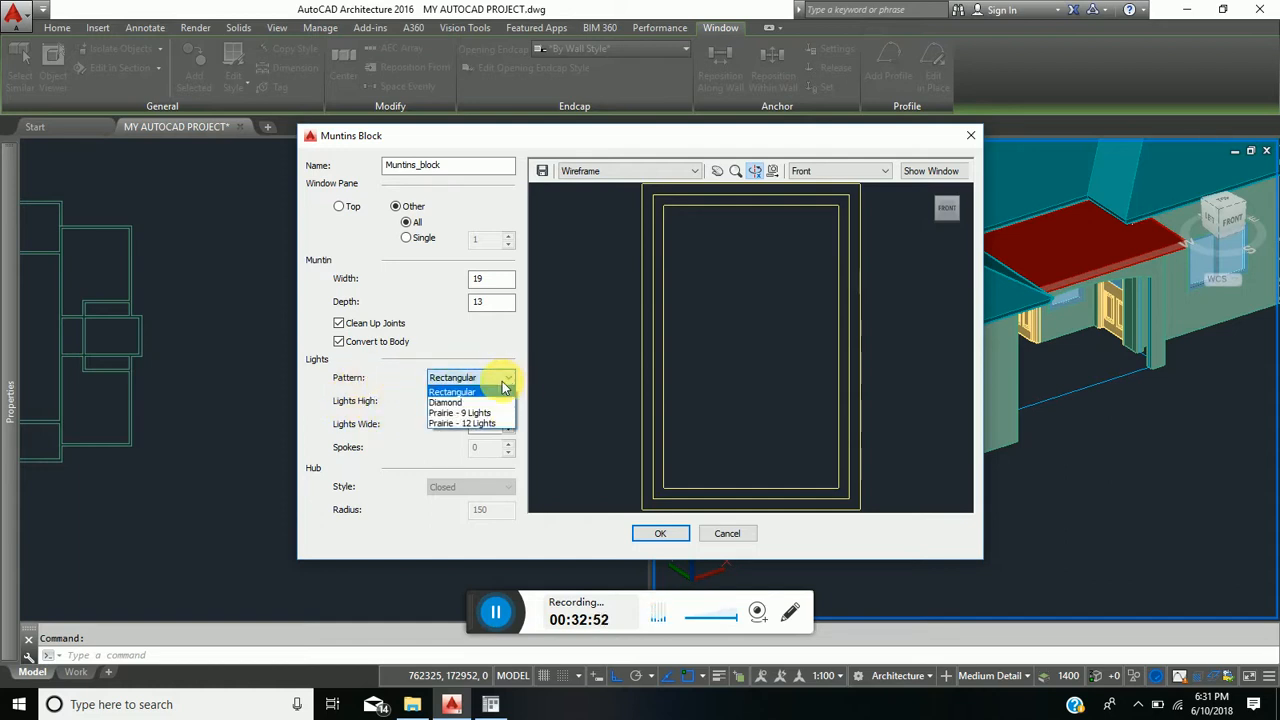
pyautogui.click(469, 424)
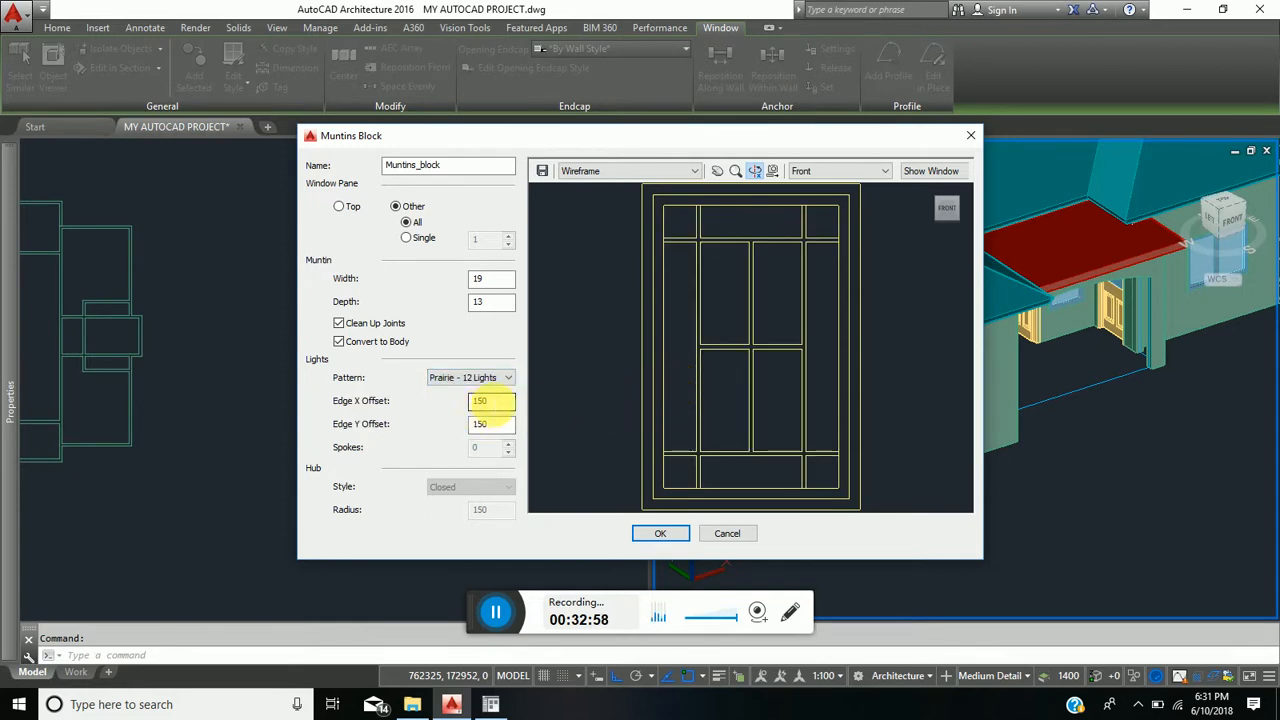
# Step: Set the muntins' Edge X Offset and Edge Y Offset to 100 and apply the muntins block to the windows
pyautogui.doubleClick(491, 401)
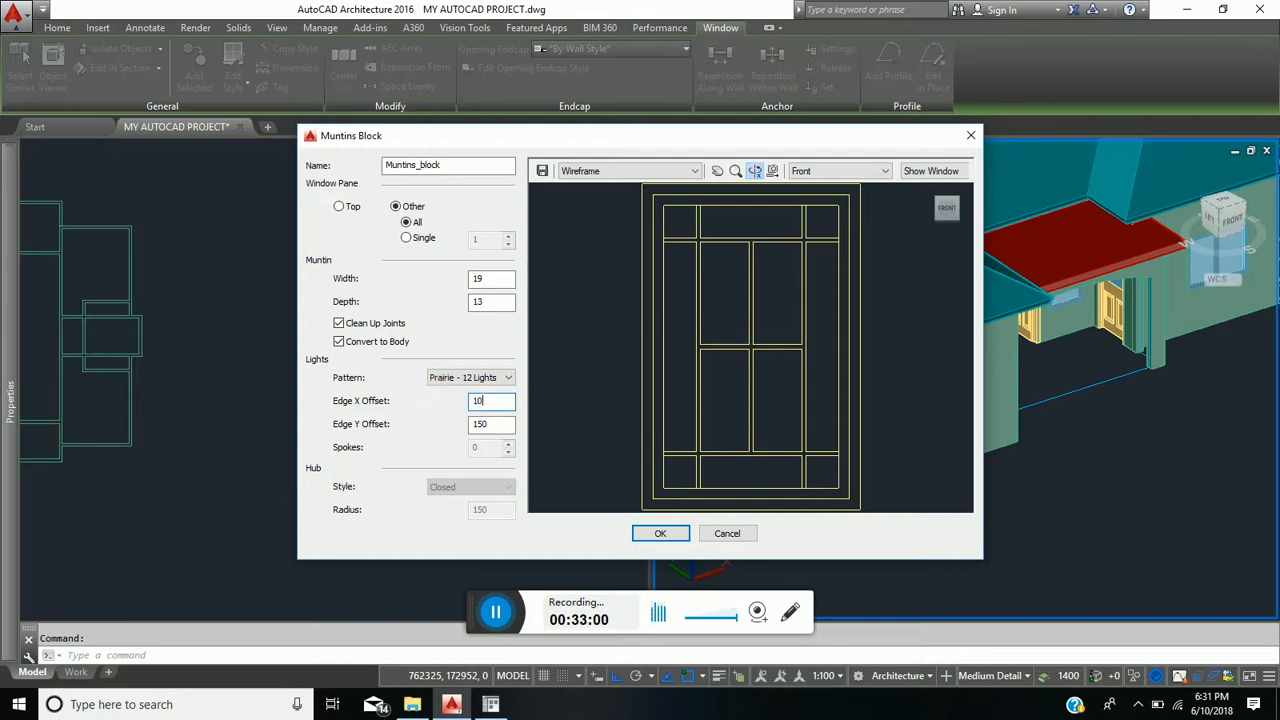
pyautogui.doubleClick(481, 424)
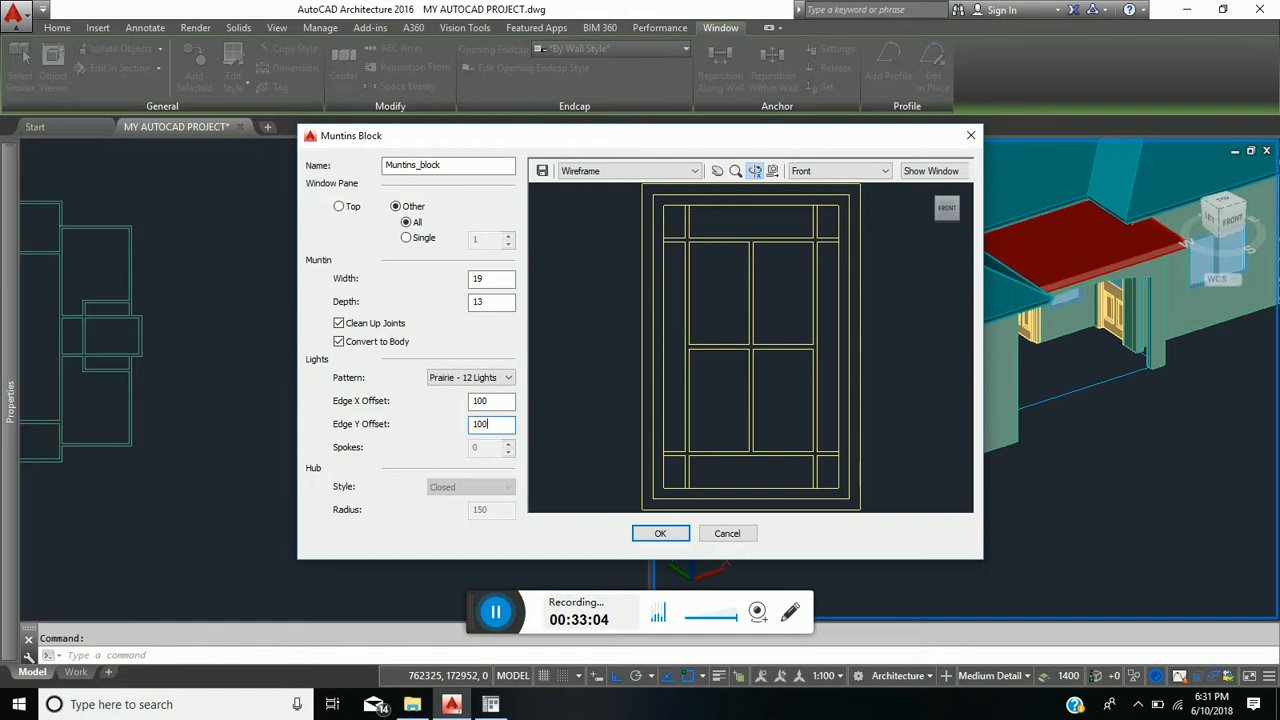
pyautogui.write('100')
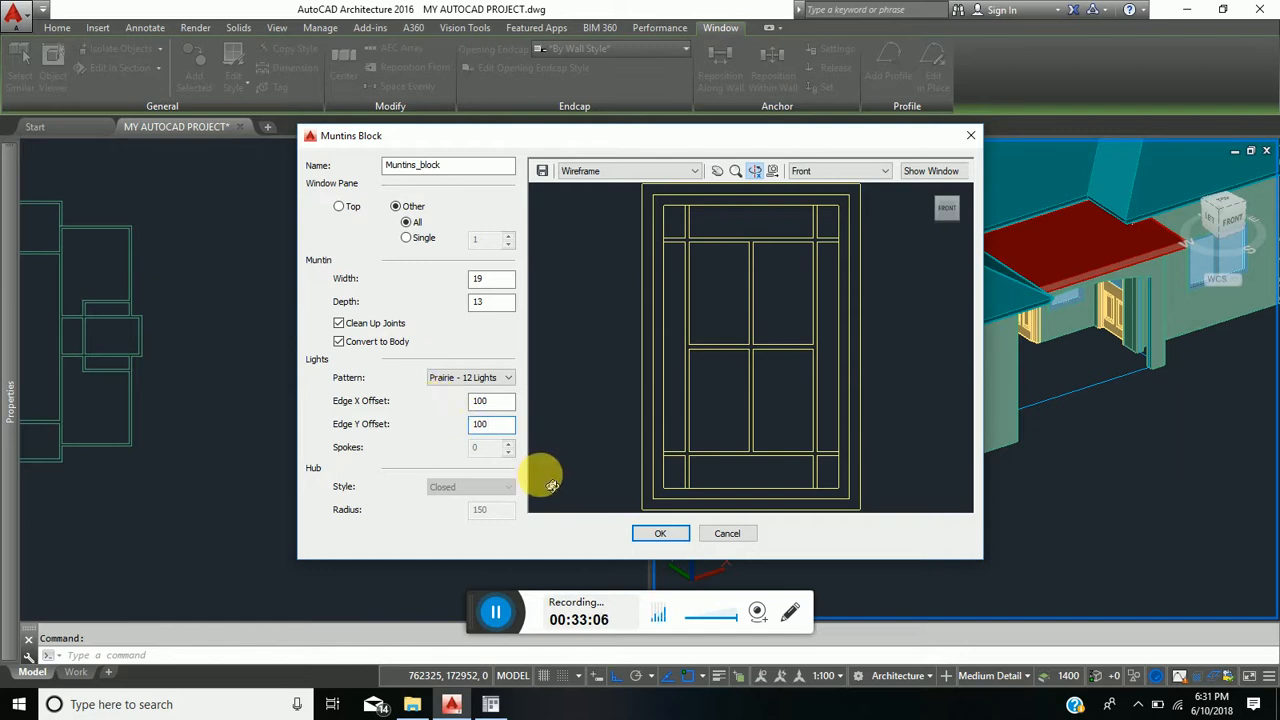
pyautogui.click(652, 532)
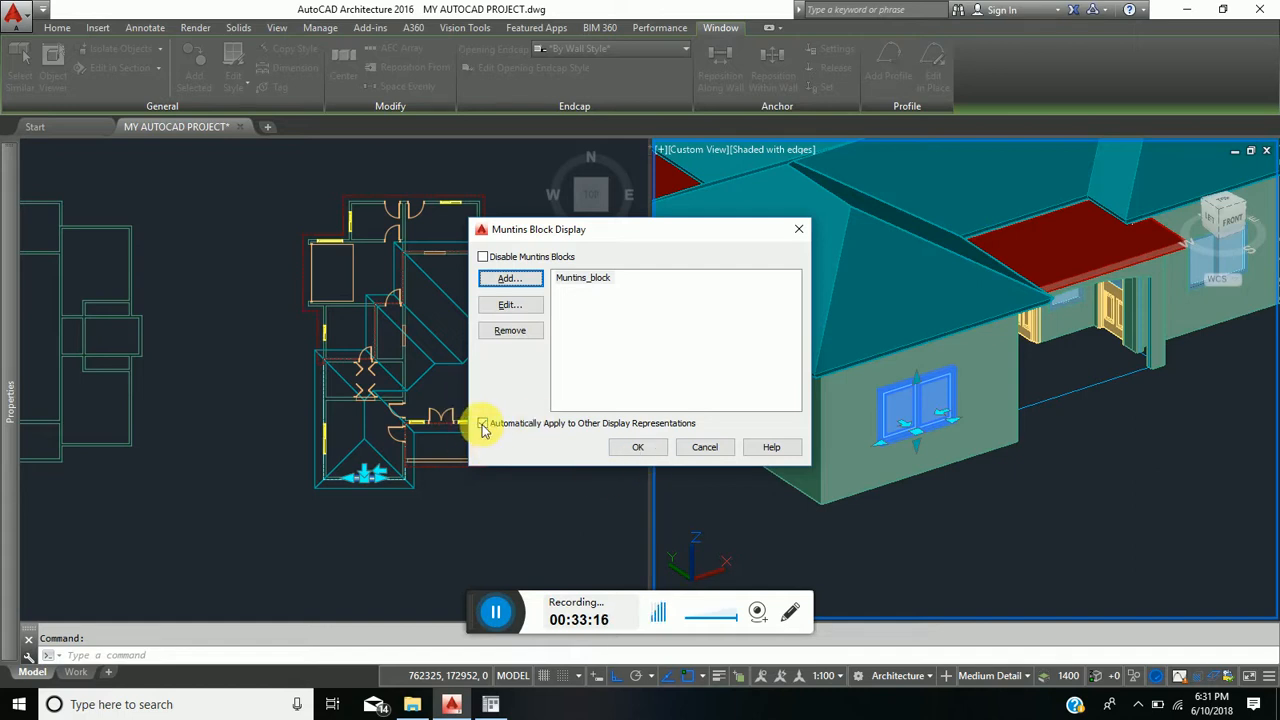
pyautogui.click(620, 452)
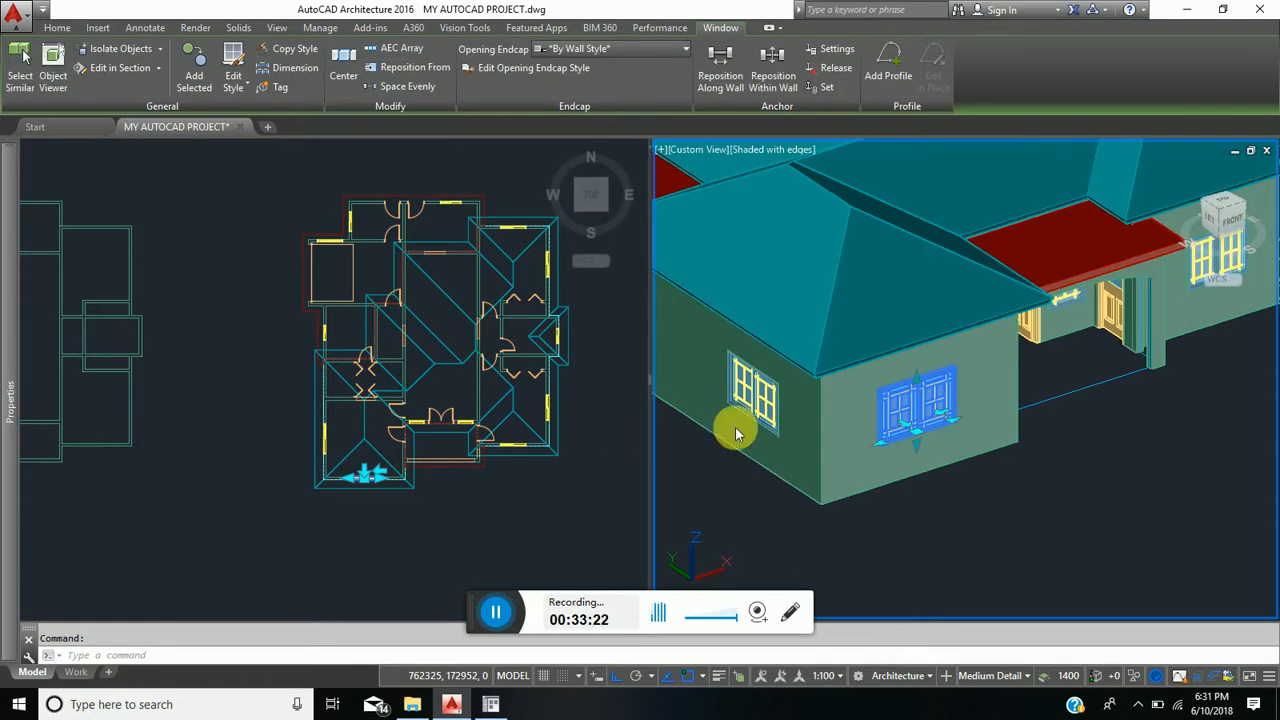
pyautogui.press('Escape')
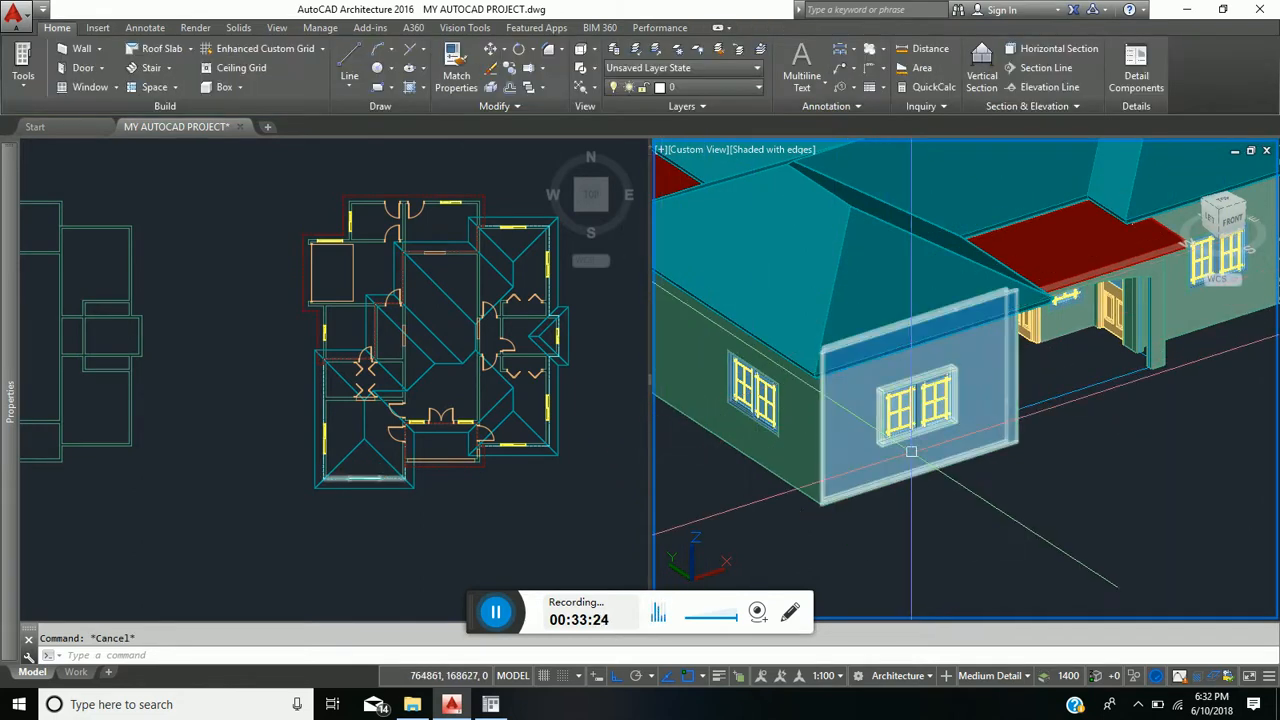
# Step: Examine the muntins on the house windows in the shaded 3D view and look over the floor plan
pyautogui.keyDown('shift'); pyautogui.moveTo(900, 330); pyautogui.dragTo(750, 333, button='middle'); pyautogui.keyUp('shift')
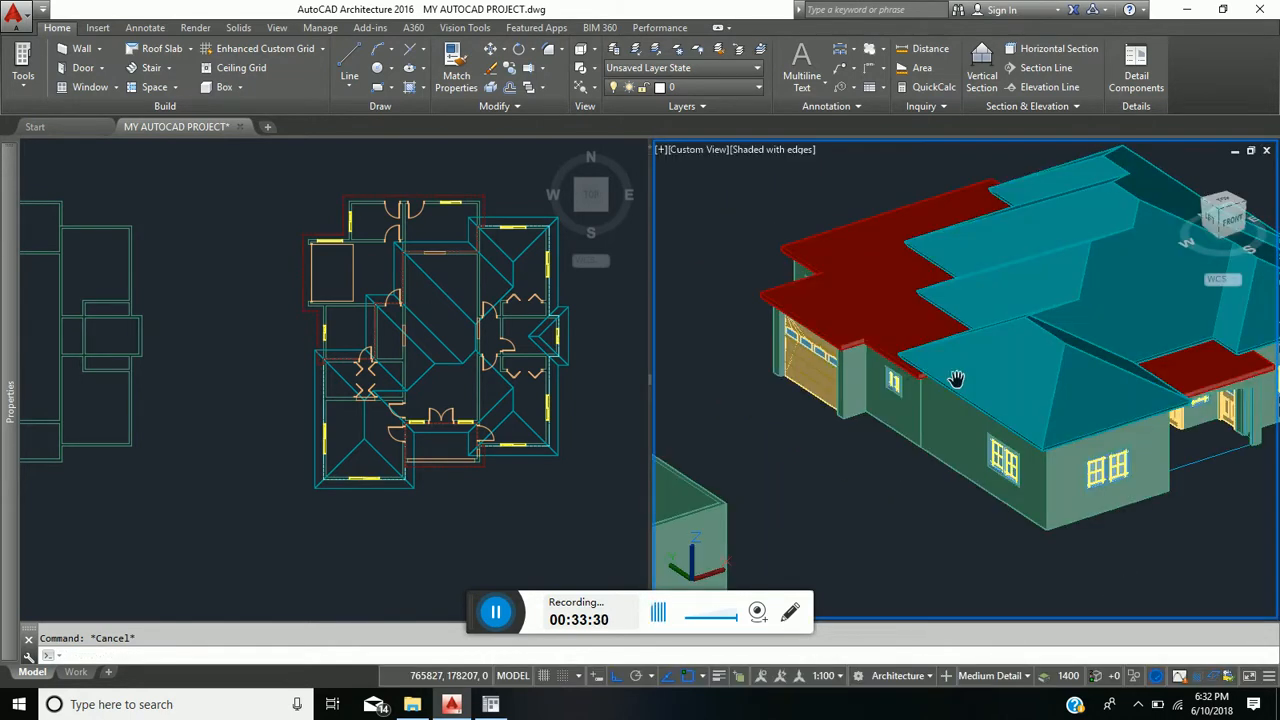
pyautogui.keyDown('shift'); pyautogui.moveTo(1077, 371); pyautogui.dragTo(1060, 371, button='middle'); pyautogui.keyUp('shift')
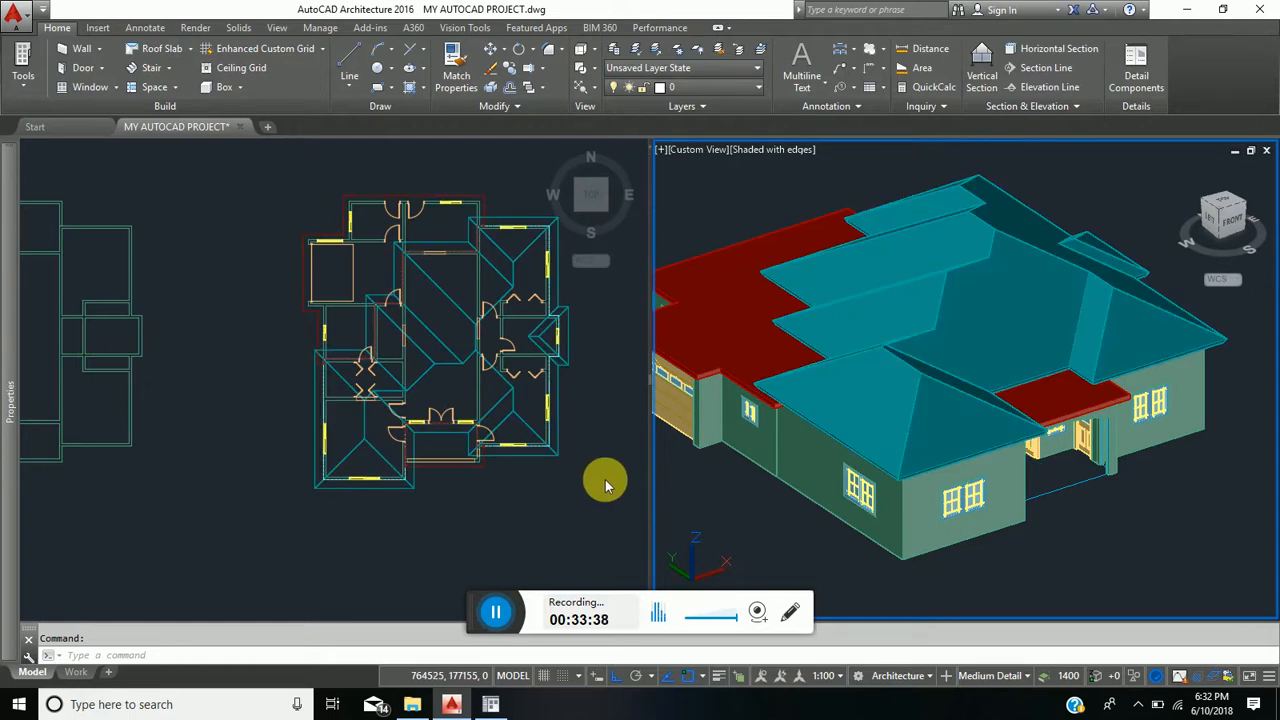
pyautogui.click(432, 396)
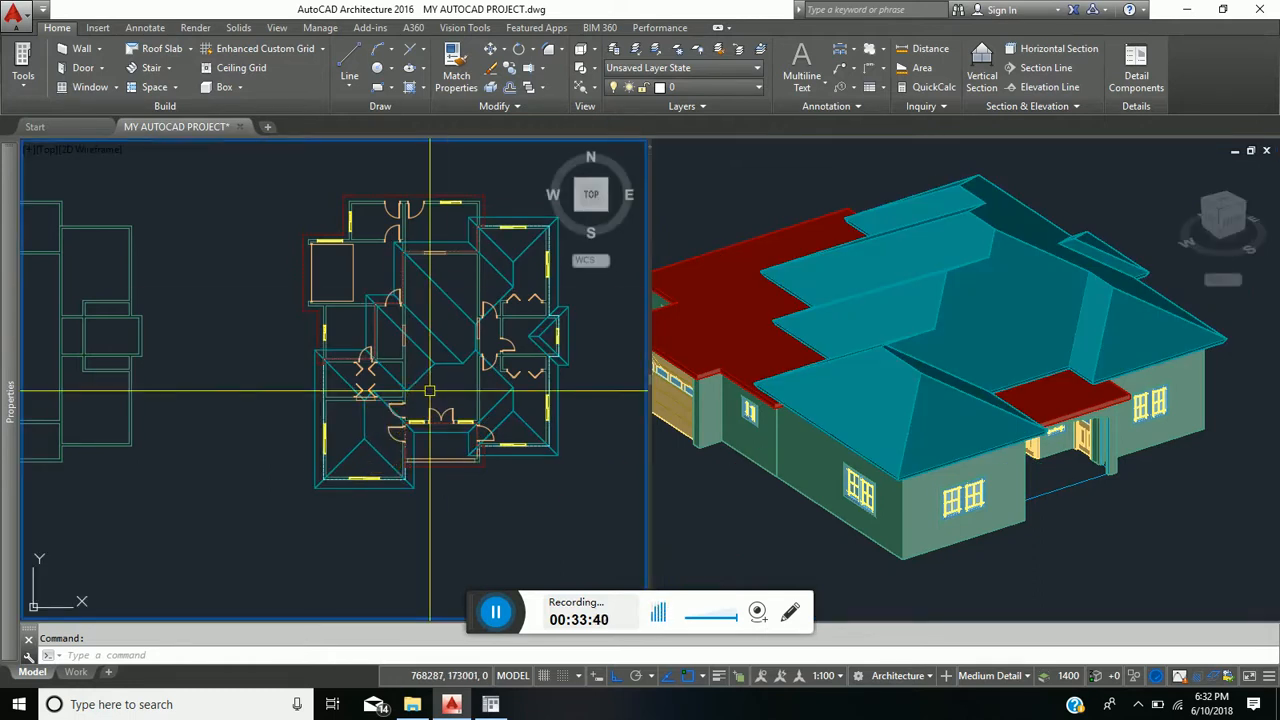
pyautogui.scroll(1, 440, 291)
pyautogui.scroll(-1, 444, 315)
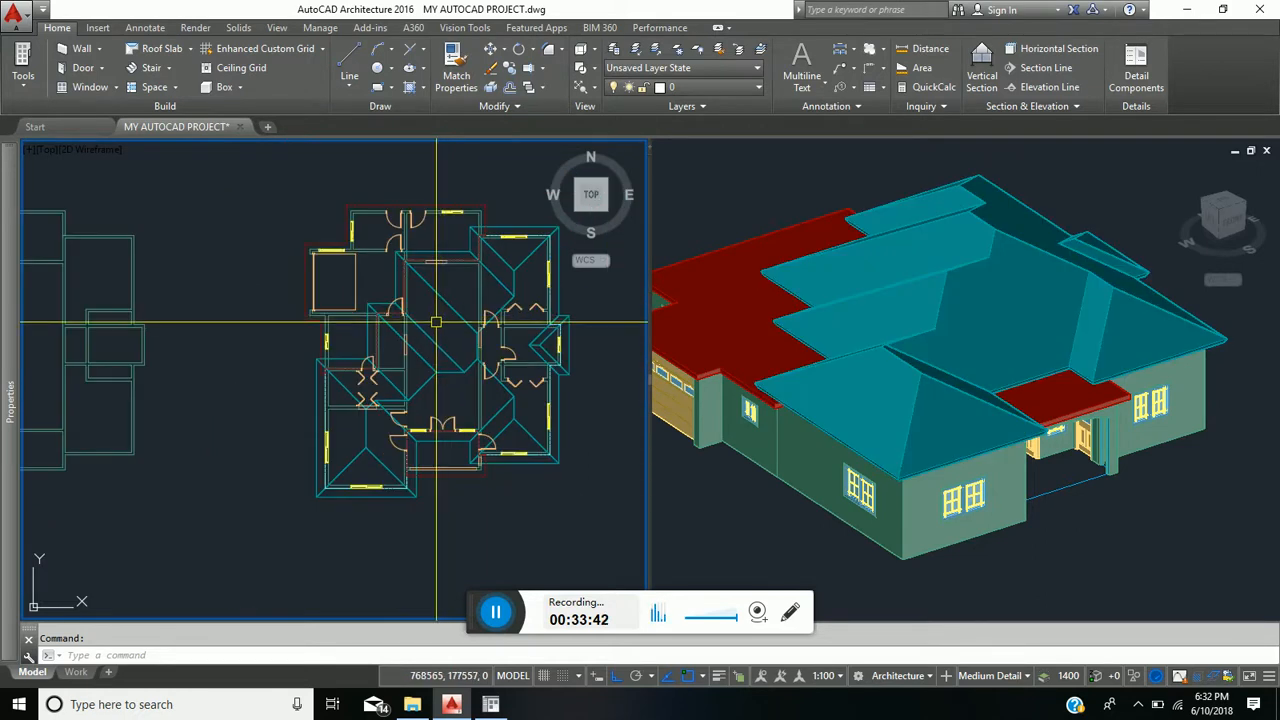
pyautogui.moveTo(436, 322); pyautogui.dragTo(307, 357, button='middle')
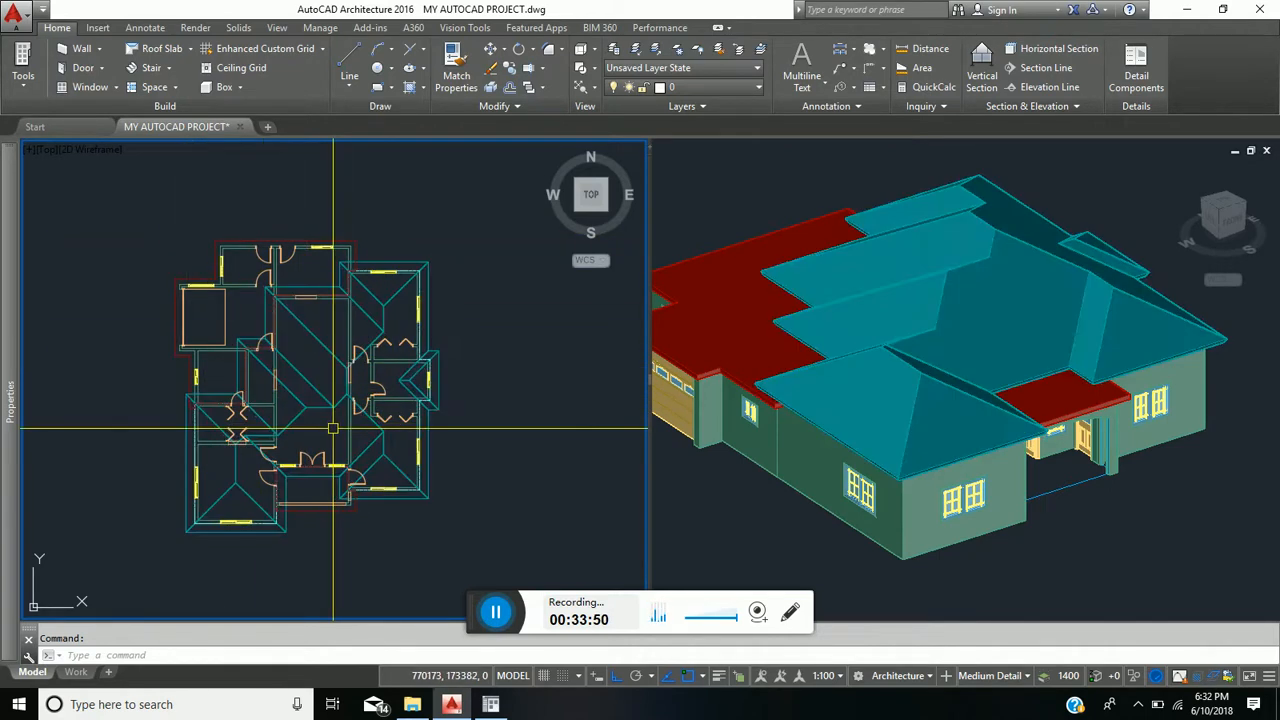
pyautogui.scroll(2, 391, 376)
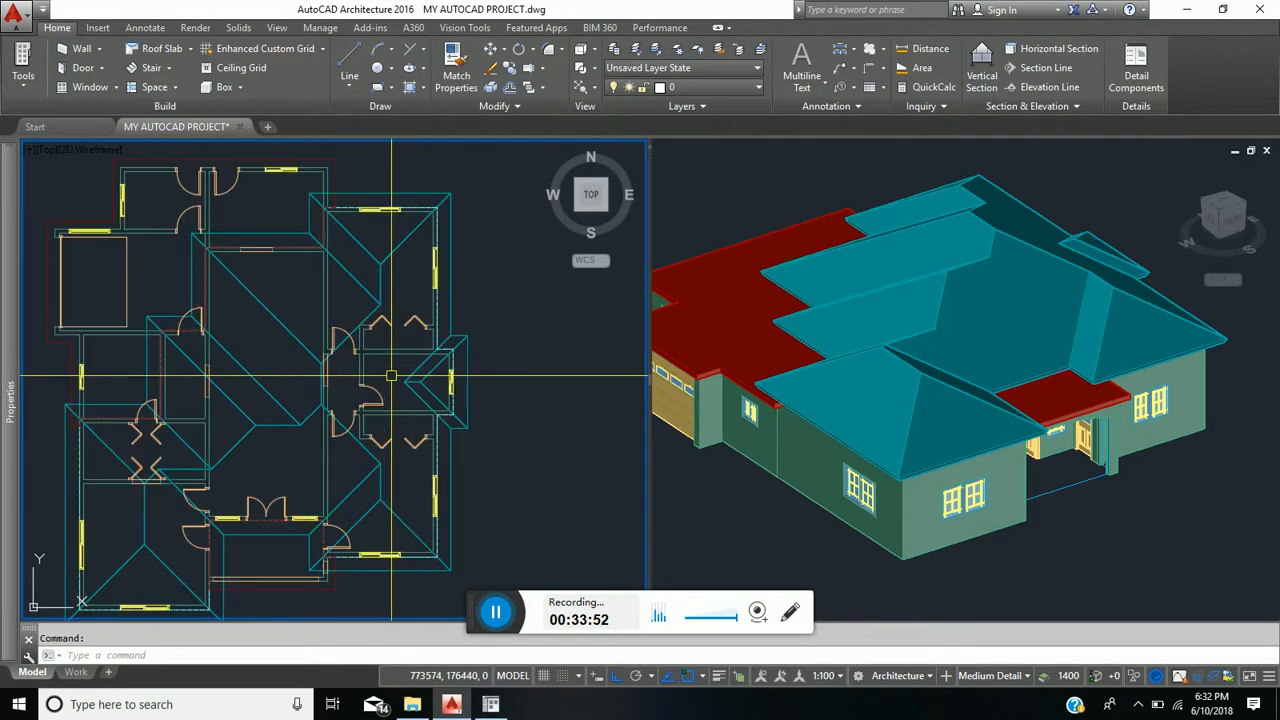